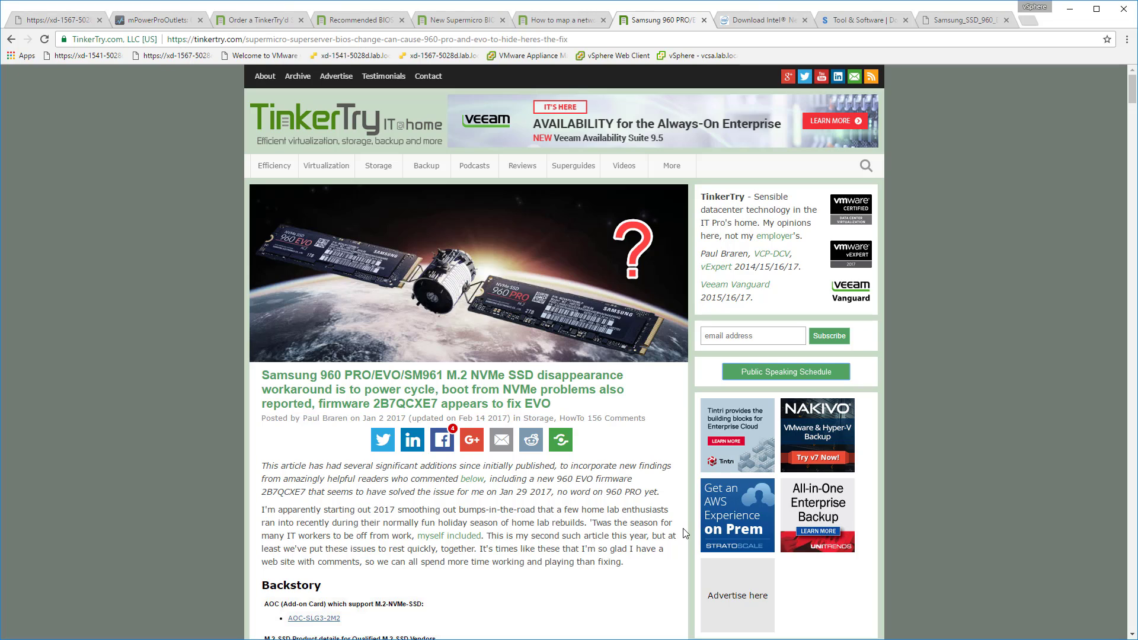
Check Samsung's 960 EVO firmware download without saving the ISO, and read the cautions in the firmware update utility manual.
{"action": "left_click", "coordinate": [148, 21]}
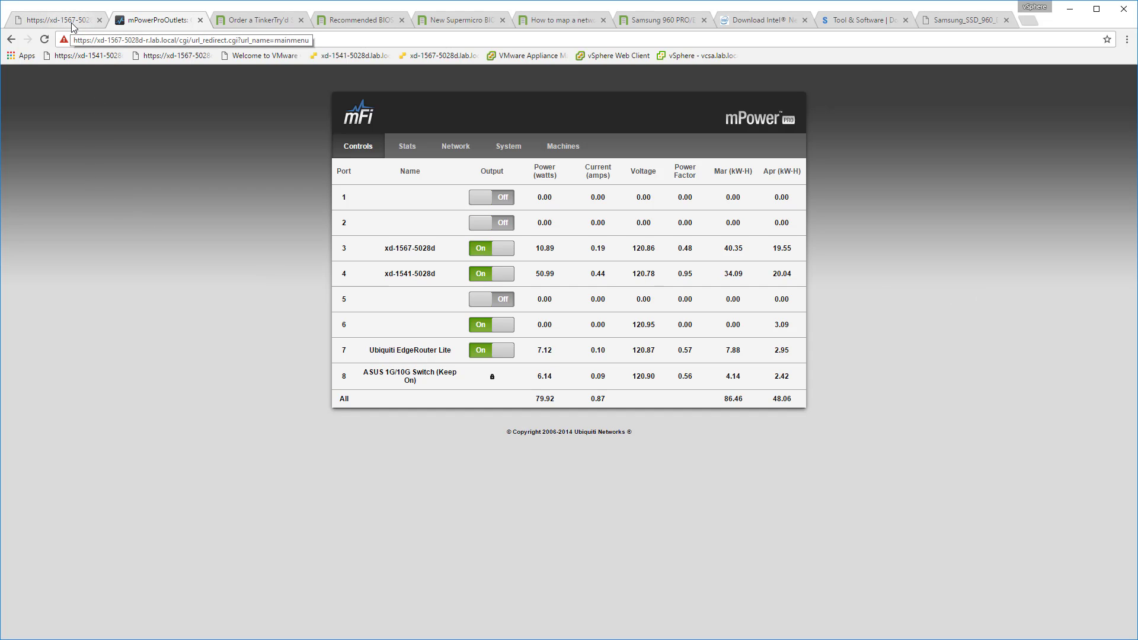
{"action": "left_click", "coordinate": [848, 21]}
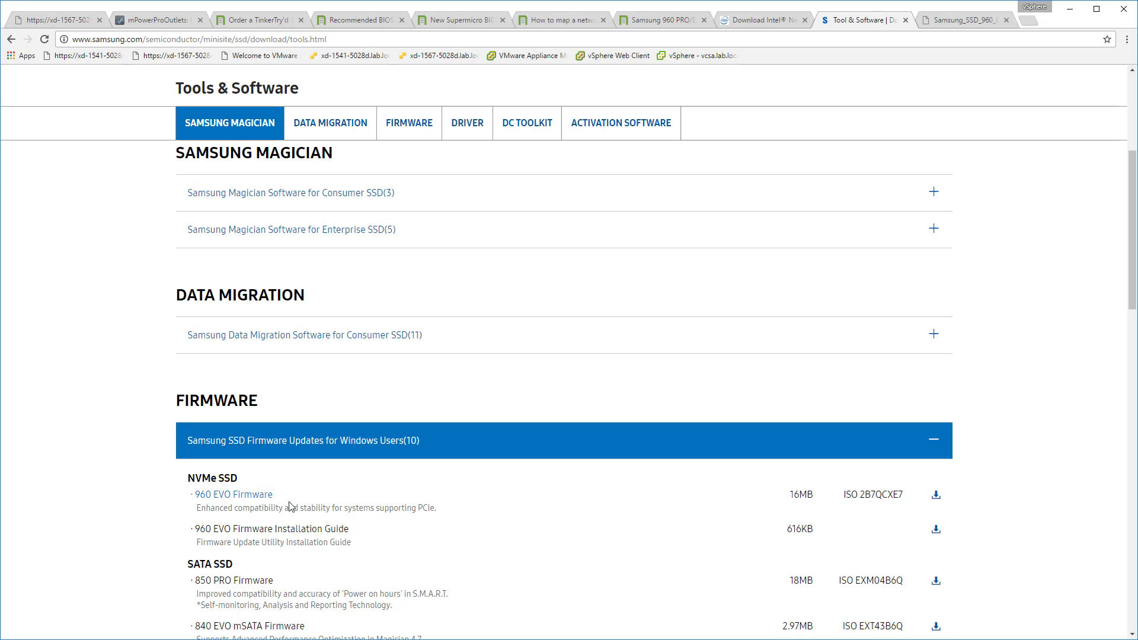
{"action": "left_click", "coordinate": [936, 494]}
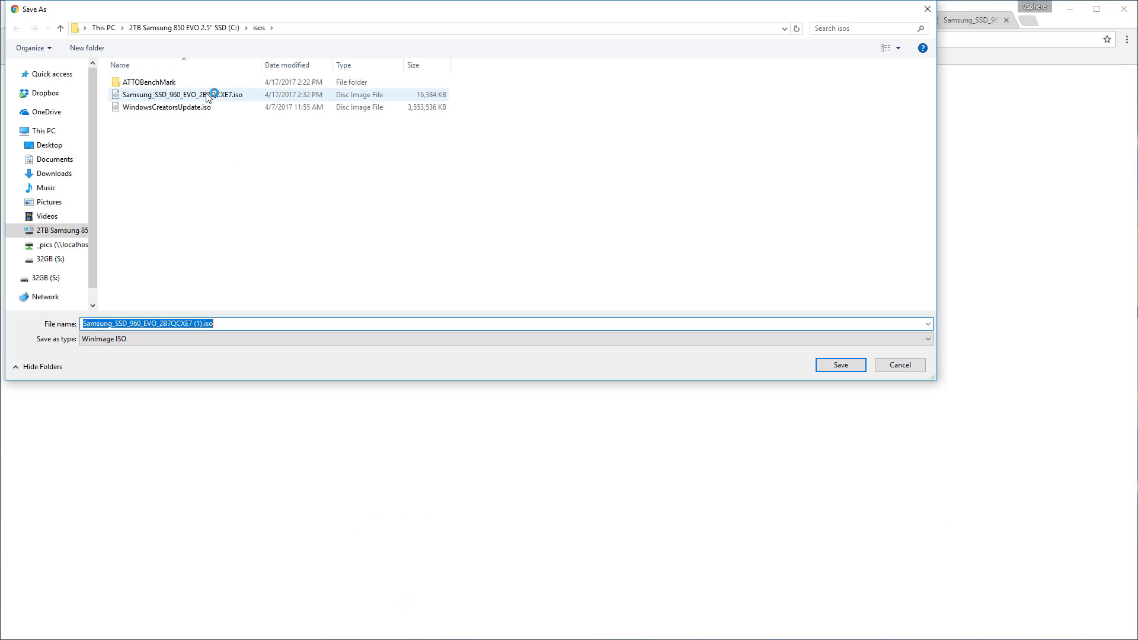
{"action": "left_click", "coordinate": [900, 365]}
{"action": "left_click", "coordinate": [965, 20]}
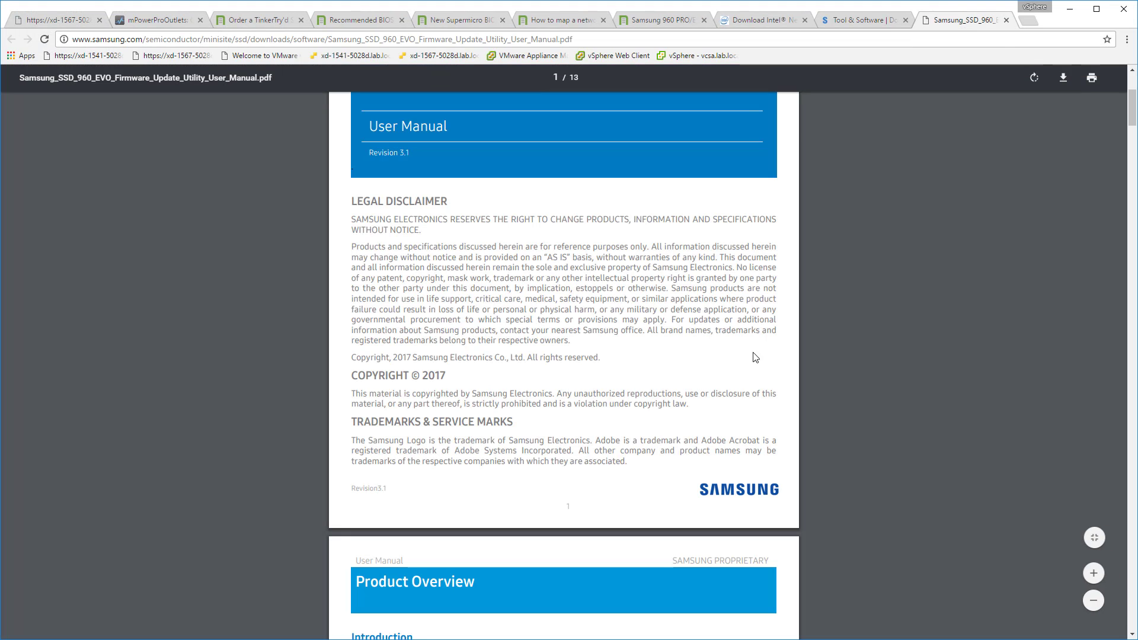
{"action": "scroll", "coordinate": [622, 373], "scroll_direction": "down", "scroll_amount": 4}
{"action": "scroll", "coordinate": [592, 370], "scroll_direction": "down", "scroll_amount": 4}
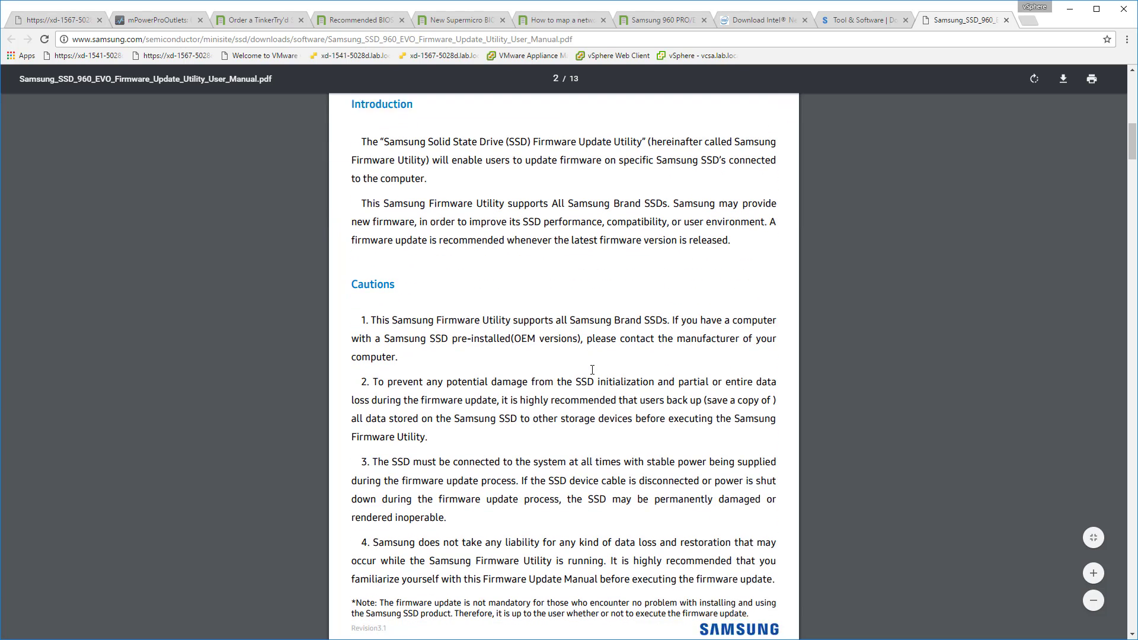
Launch the iKVM/HTML5 remote console from the Supermicro management page and reposition its window below the browser tabs.
{"action": "left_click", "coordinate": [75, 21]}
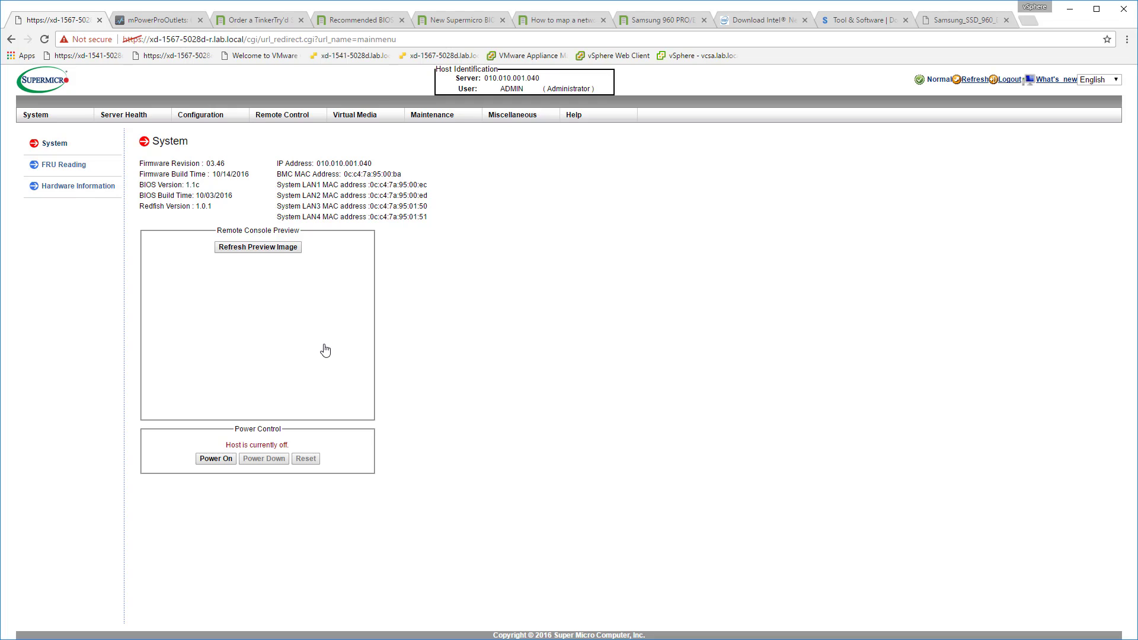
{"action": "left_click", "coordinate": [279, 115]}
{"action": "mouse_move", "coordinate": [282, 115]}
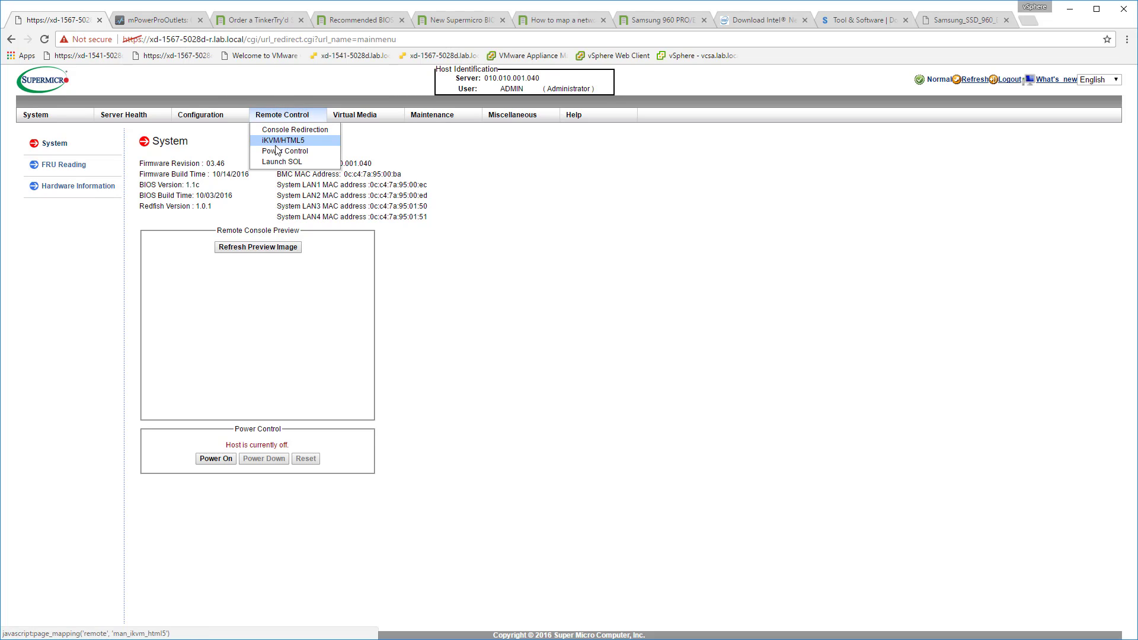
{"action": "left_click", "coordinate": [280, 143]}
{"action": "left_click", "coordinate": [185, 225]}
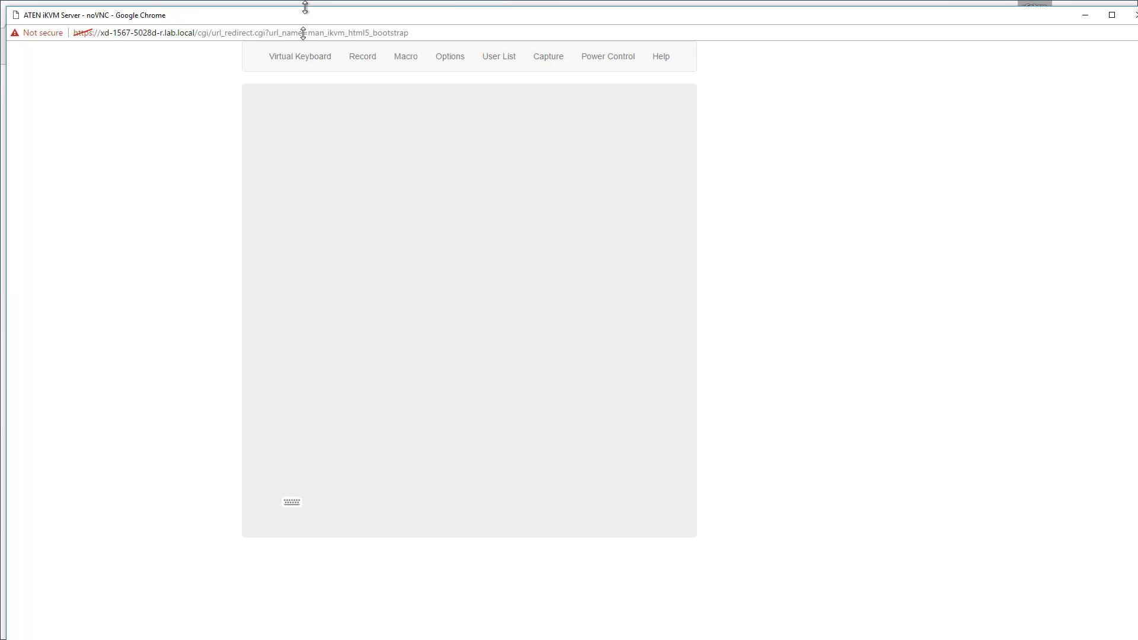
{"action": "left_click_drag", "start_coordinate": [307, 7], "coordinate": [310, 66]}
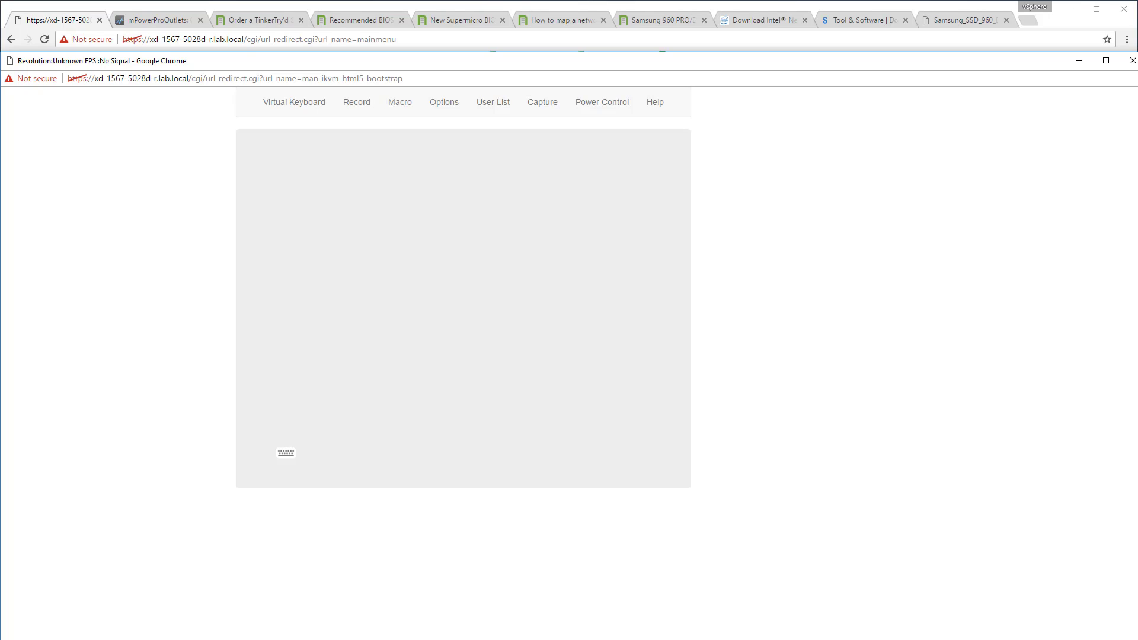
{"action": "left_click_drag", "start_coordinate": [1137, 393], "coordinate": [1134, 394]}
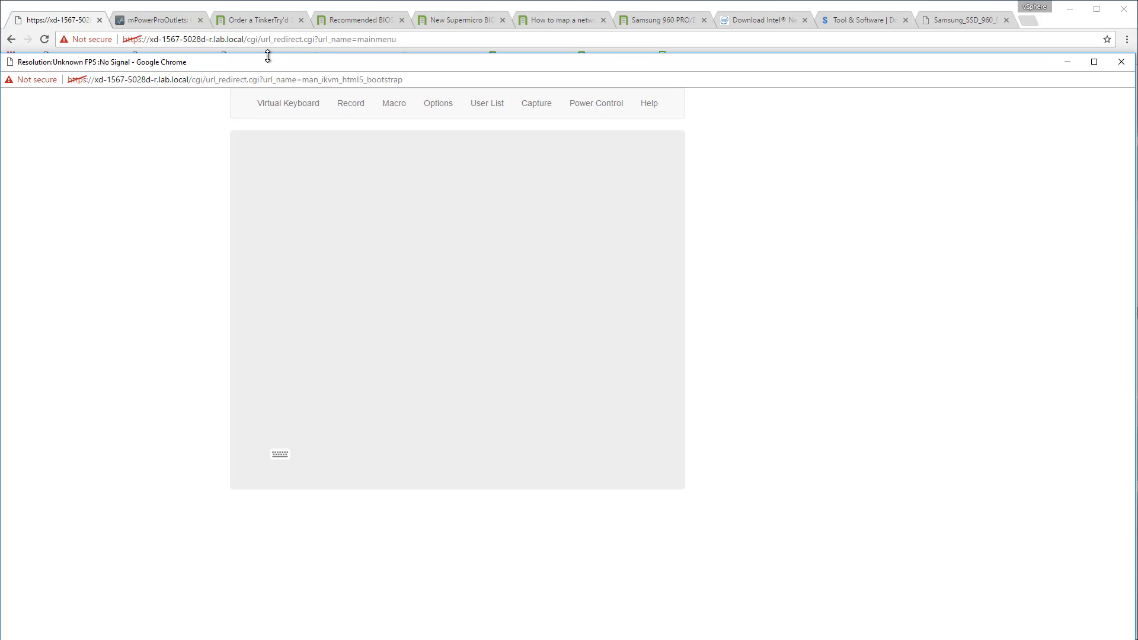
{"action": "left_click_drag", "start_coordinate": [262, 61], "coordinate": [257, 63]}
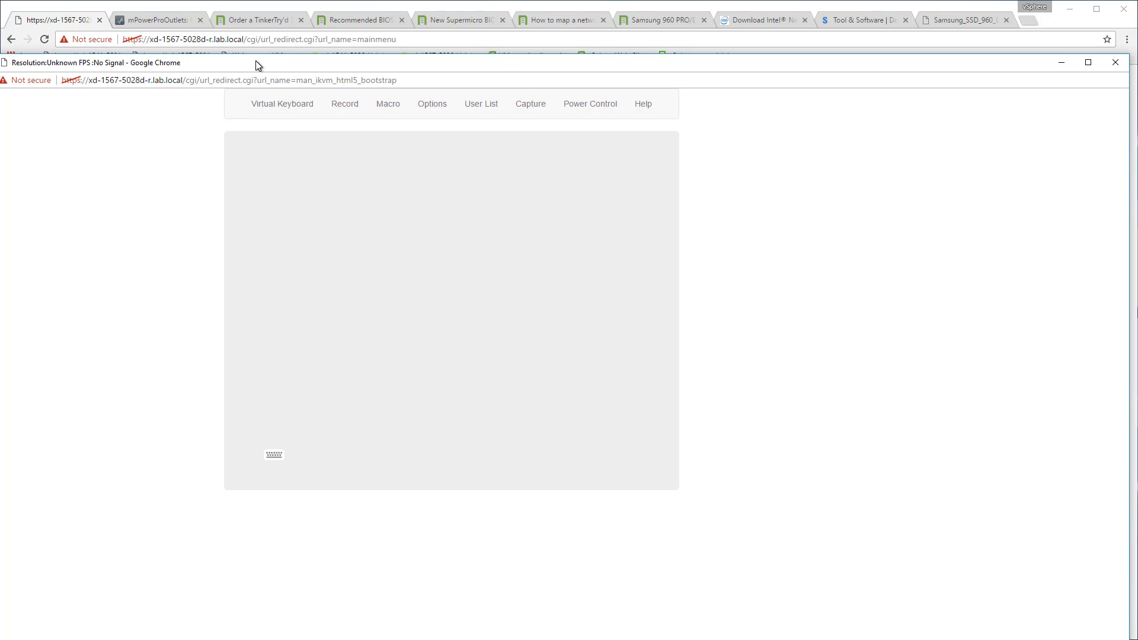
Glance at the TinkerTry BIOS articles, then power on the server from the iKVM console and issue a second power command during initialization.
{"action": "left_click", "coordinate": [342, 22]}
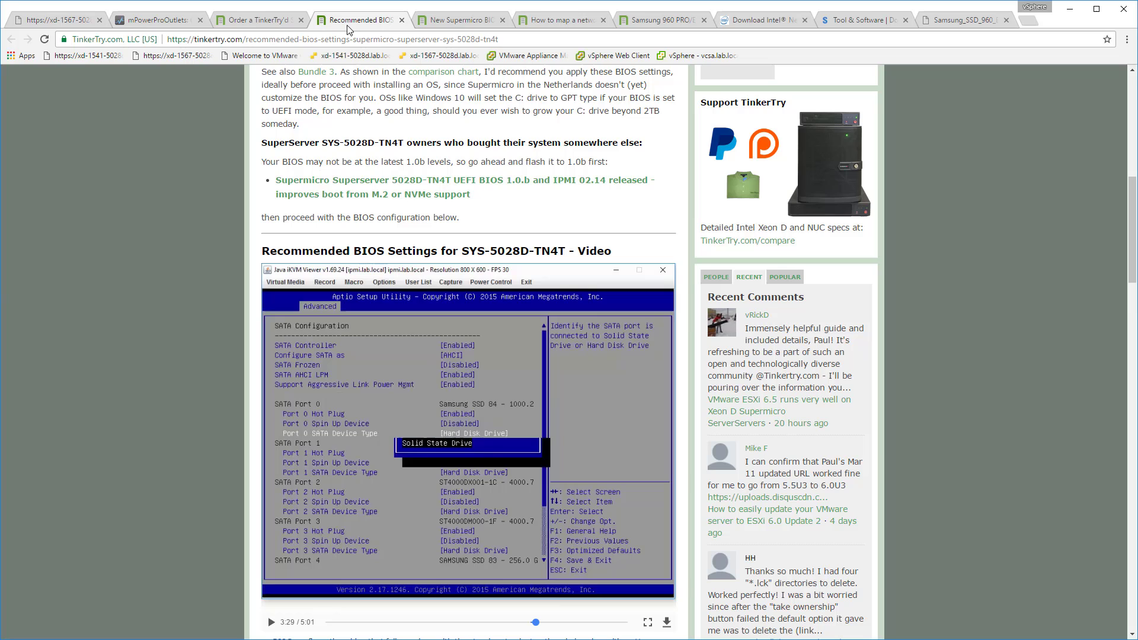
{"action": "left_click", "coordinate": [465, 28]}
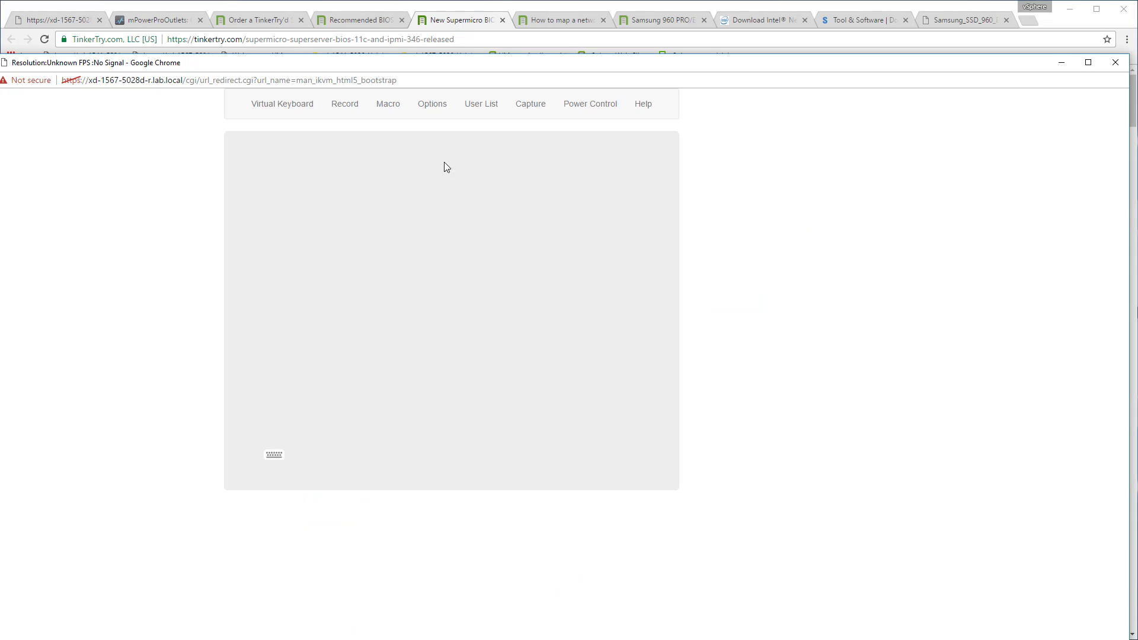
{"action": "left_click", "coordinate": [590, 104]}
{"action": "left_click", "coordinate": [592, 131]}
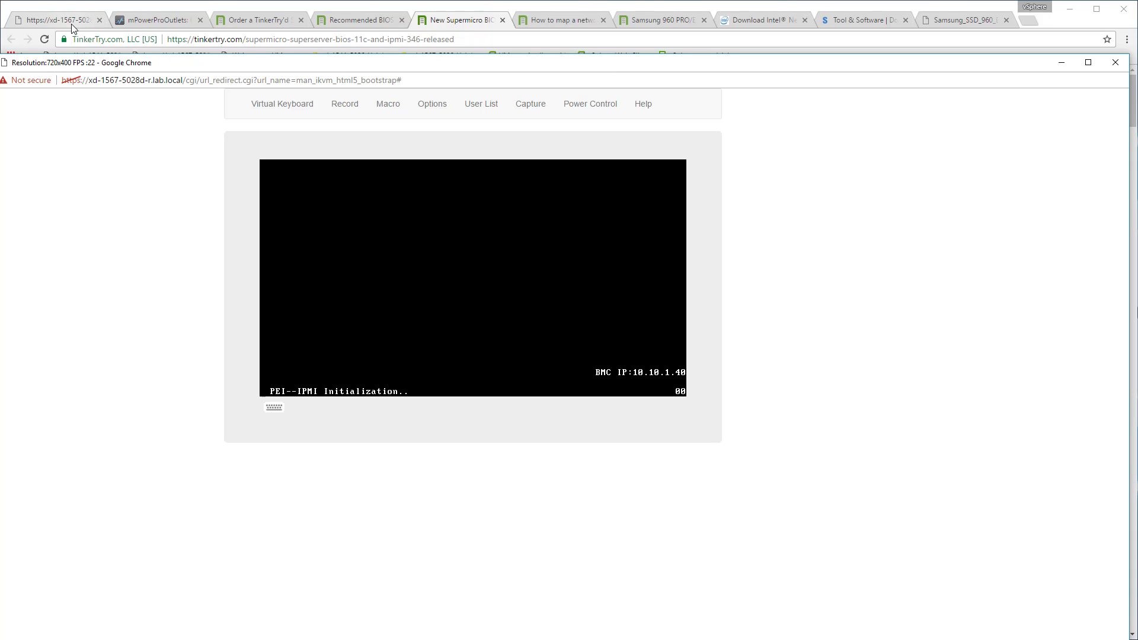
{"action": "left_click", "coordinate": [609, 109]}
{"action": "left_click", "coordinate": [599, 145]}
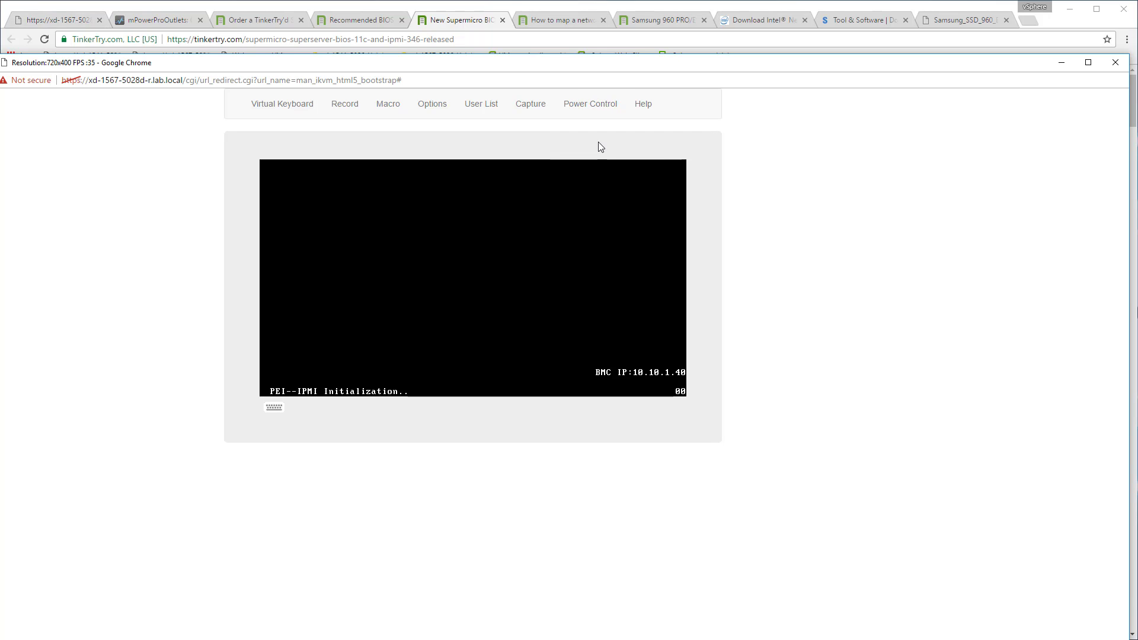
Return to the Supermicro management page and open the virtual media settings for a CD-ROM image.
{"action": "left_click", "coordinate": [77, 21]}
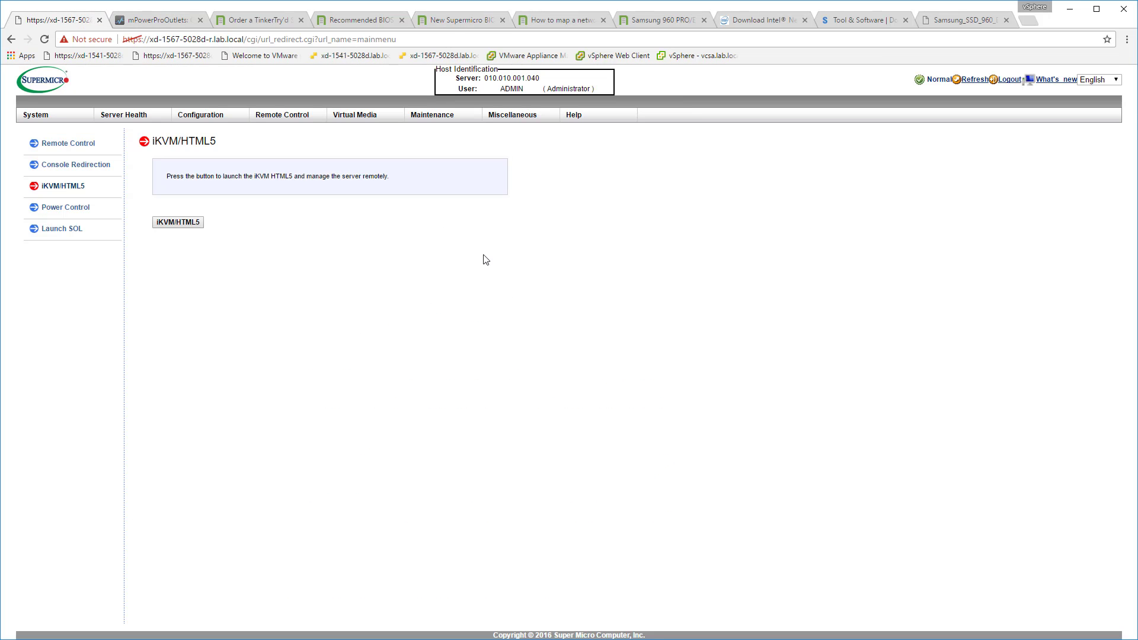
{"action": "mouse_move", "coordinate": [277, 120]}
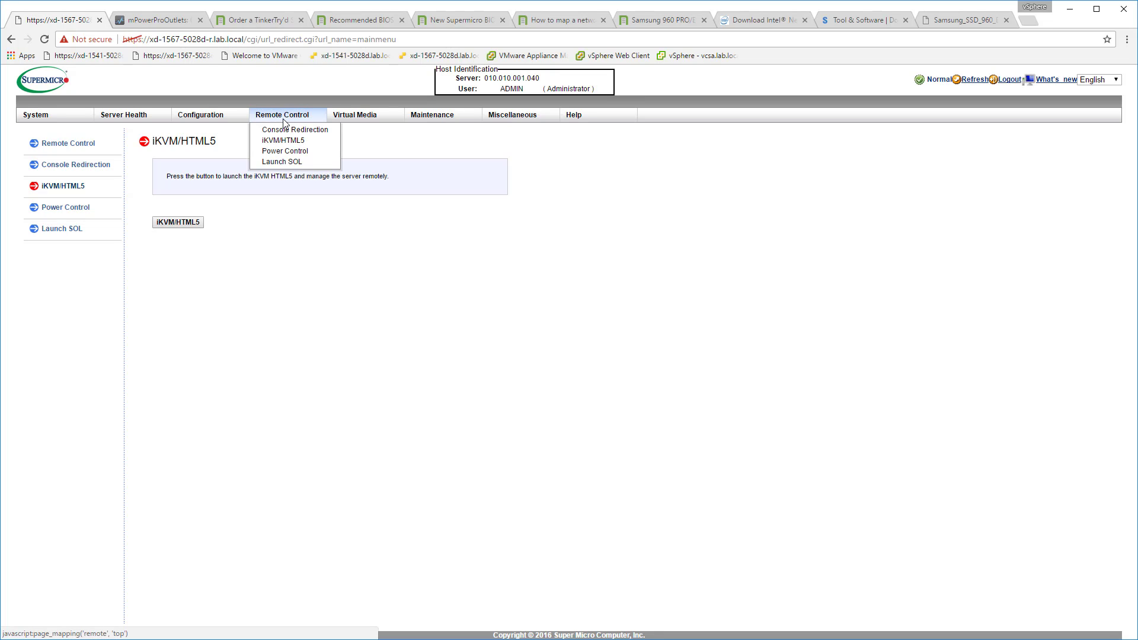
{"action": "mouse_move", "coordinate": [359, 119]}
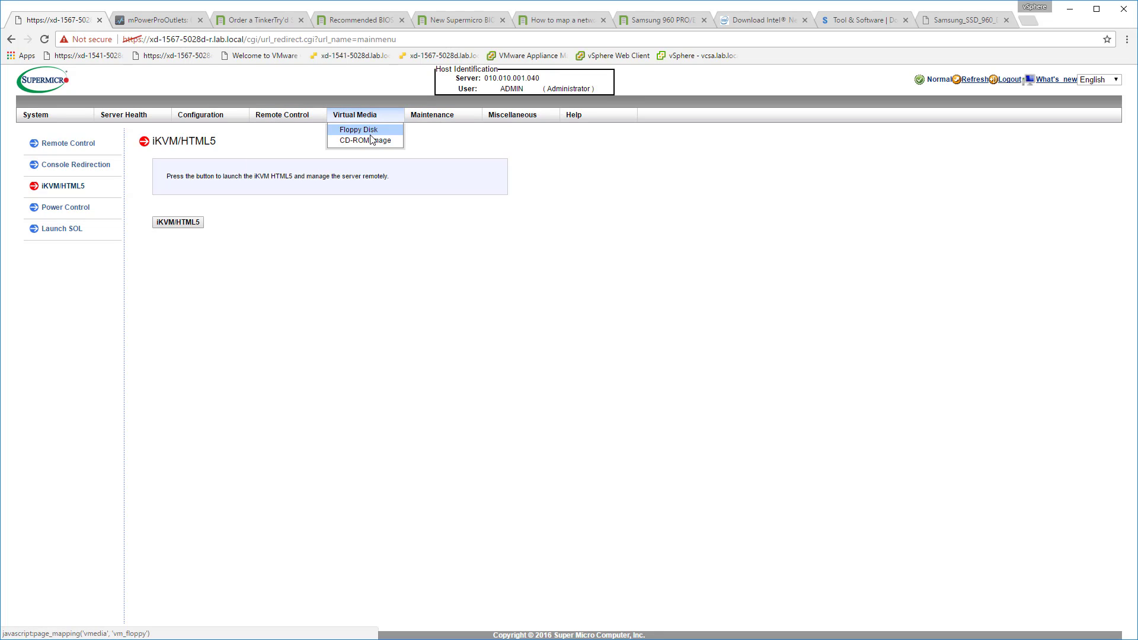
{"action": "left_click", "coordinate": [367, 141]}
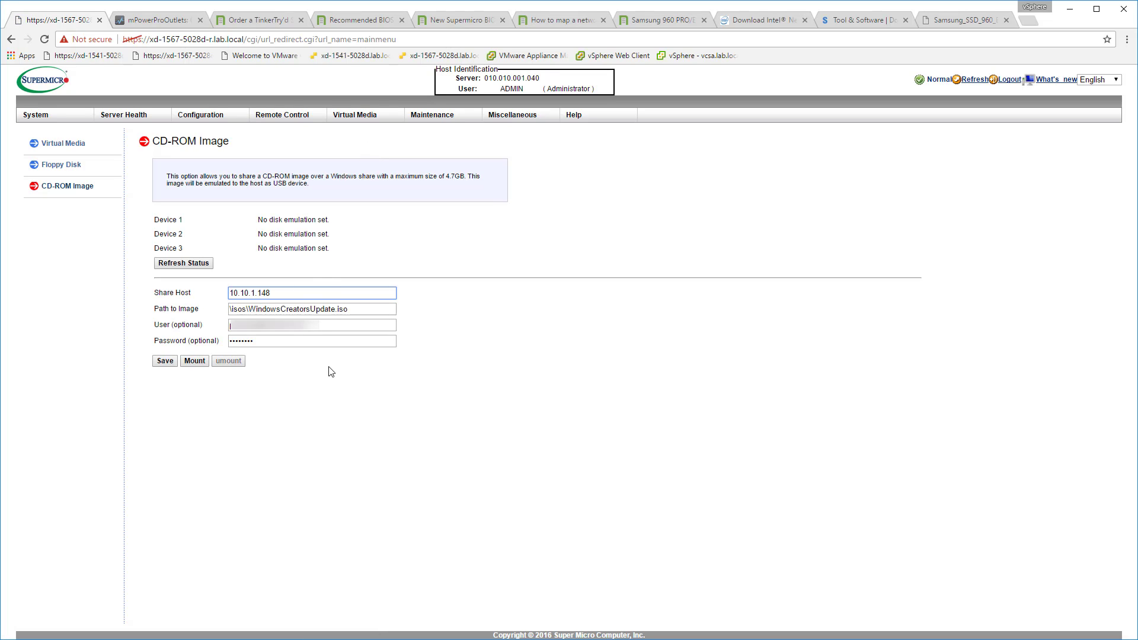
Switch to the isos folder in File Explorer, enlarge its window and delete all the launch .jnlp files.
{"action": "triple_click", "coordinate": [251, 308]}
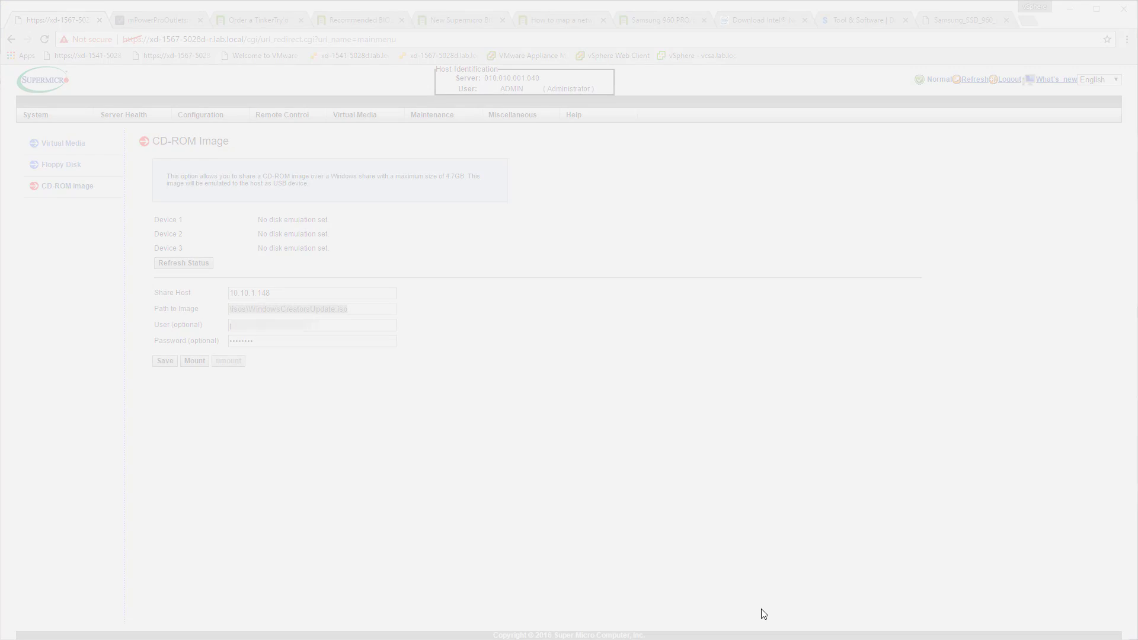
{"action": "left_click", "coordinate": [760, 612]}
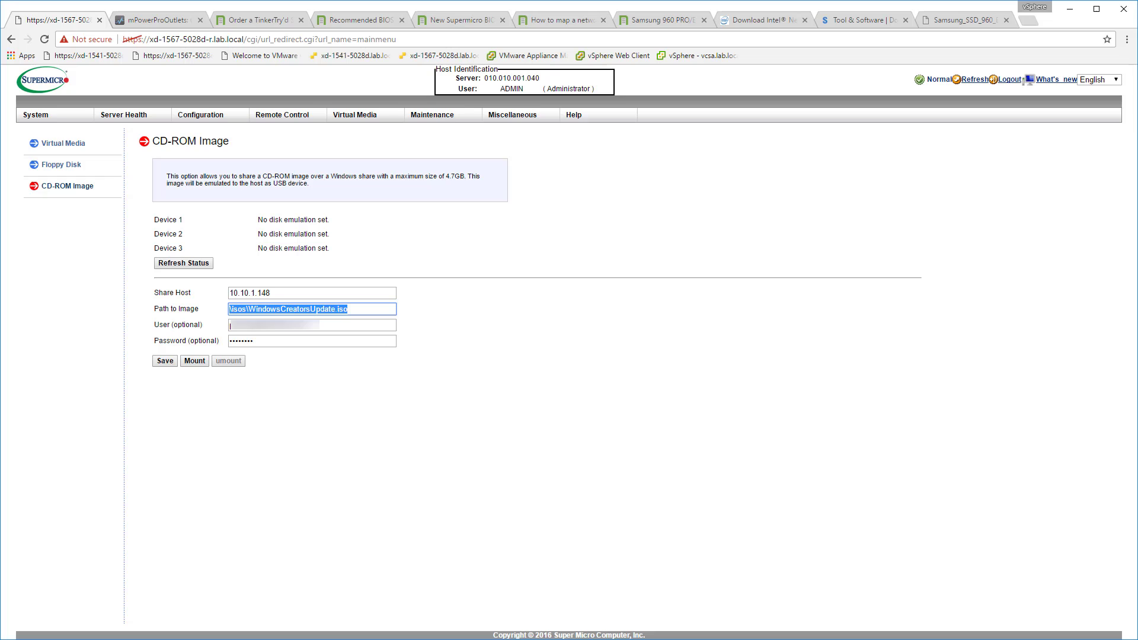
{"action": "left_click", "coordinate": [718, 639]}
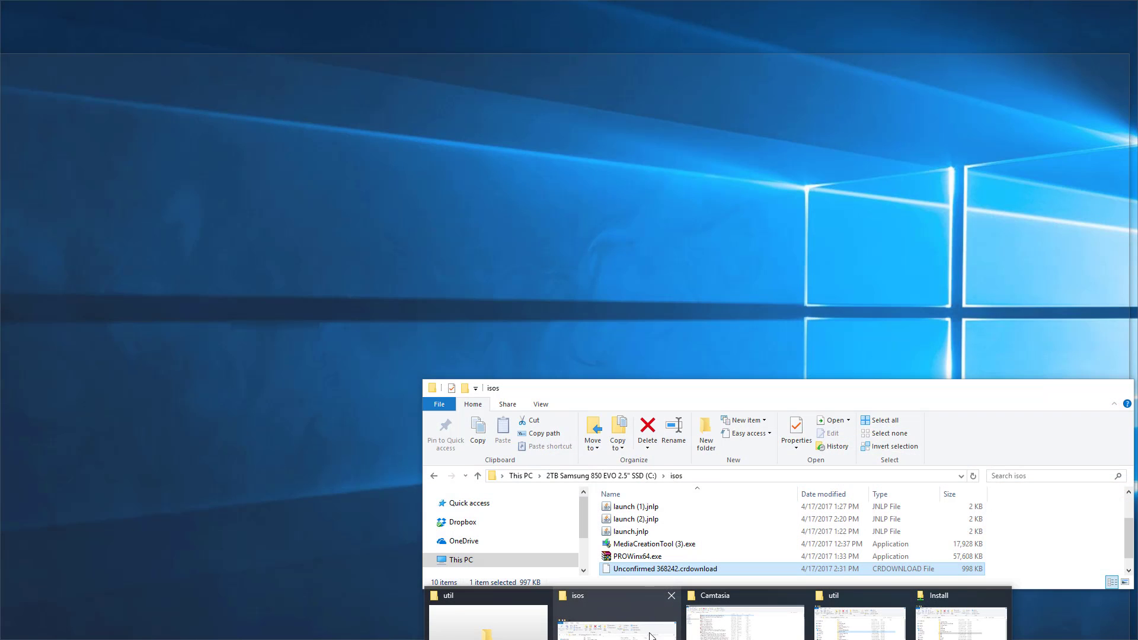
{"action": "left_click", "coordinate": [650, 636]}
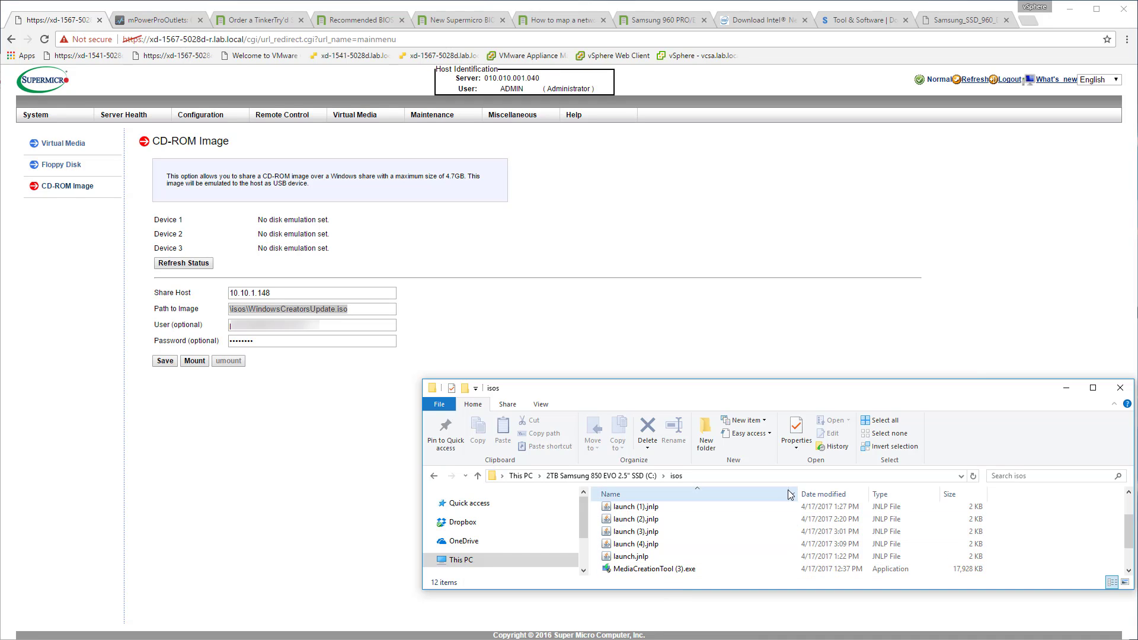
{"action": "left_click_drag", "start_coordinate": [976, 380], "coordinate": [979, 248]}
{"action": "left_click", "coordinate": [637, 418]}
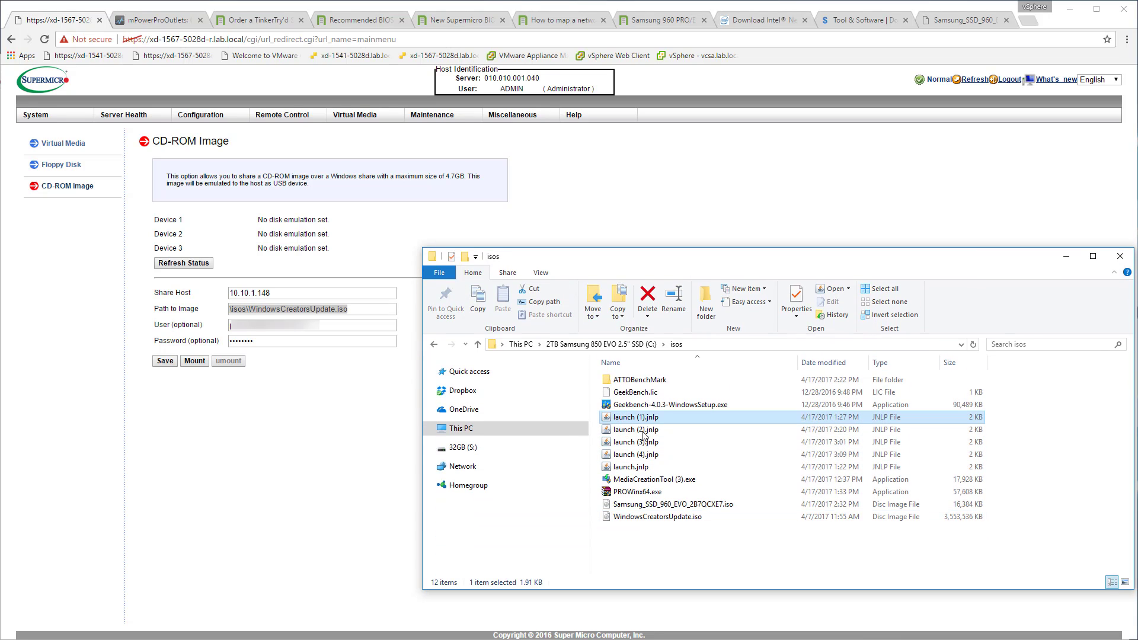
{"action": "left_click", "coordinate": [643, 468], "text": "shift"}
{"action": "key", "text": "Delete"}
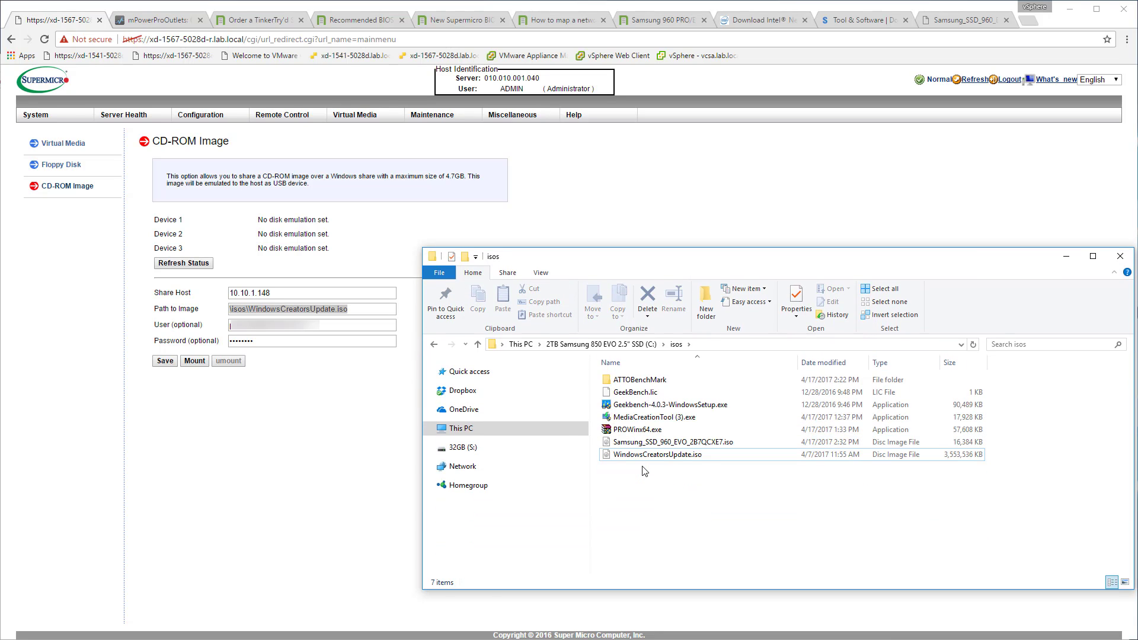
Copy the full file name Samsung_SSD_960_EVO_2B7QCXE7.iso, including its extension, and minimize the folder window.
{"action": "key", "text": "Up"}
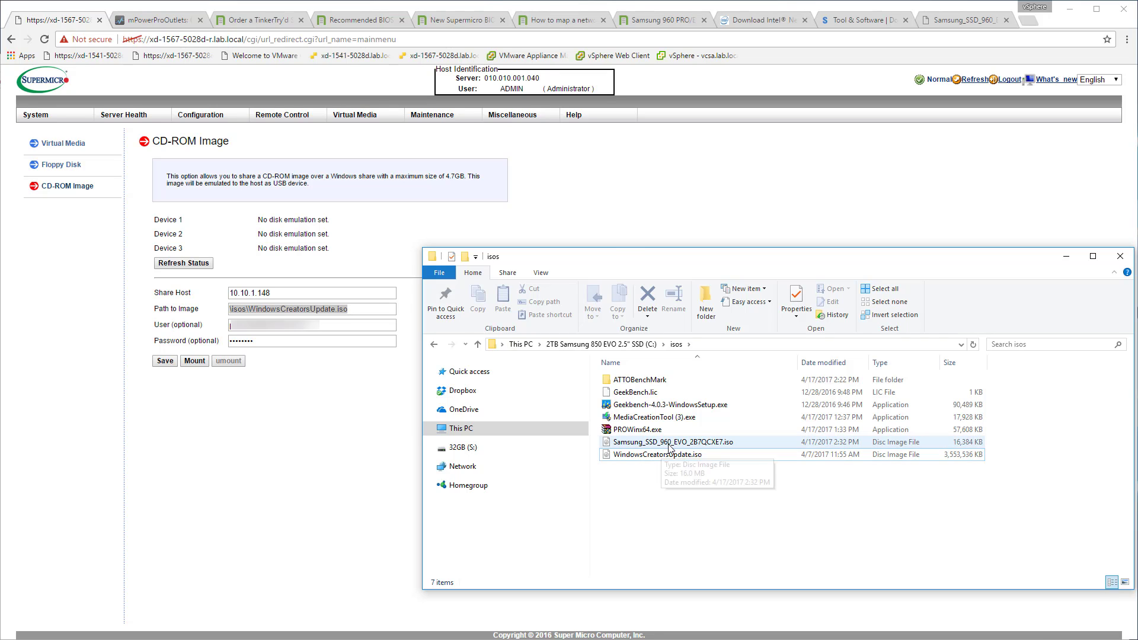
{"action": "key", "text": "F2"}
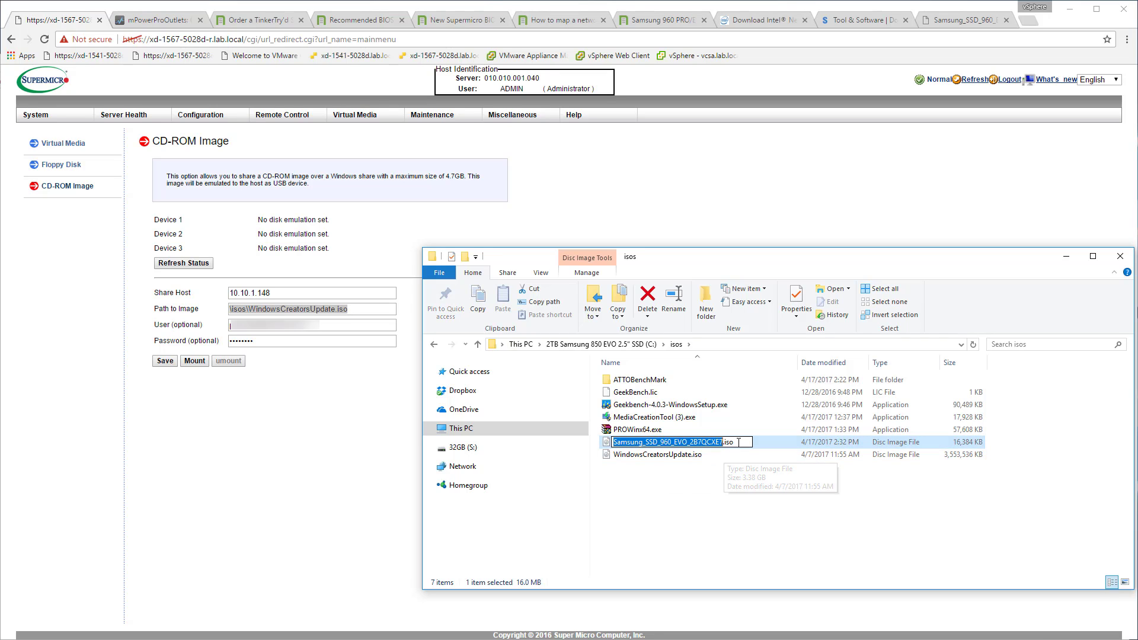
{"action": "right_click", "coordinate": [652, 442]}
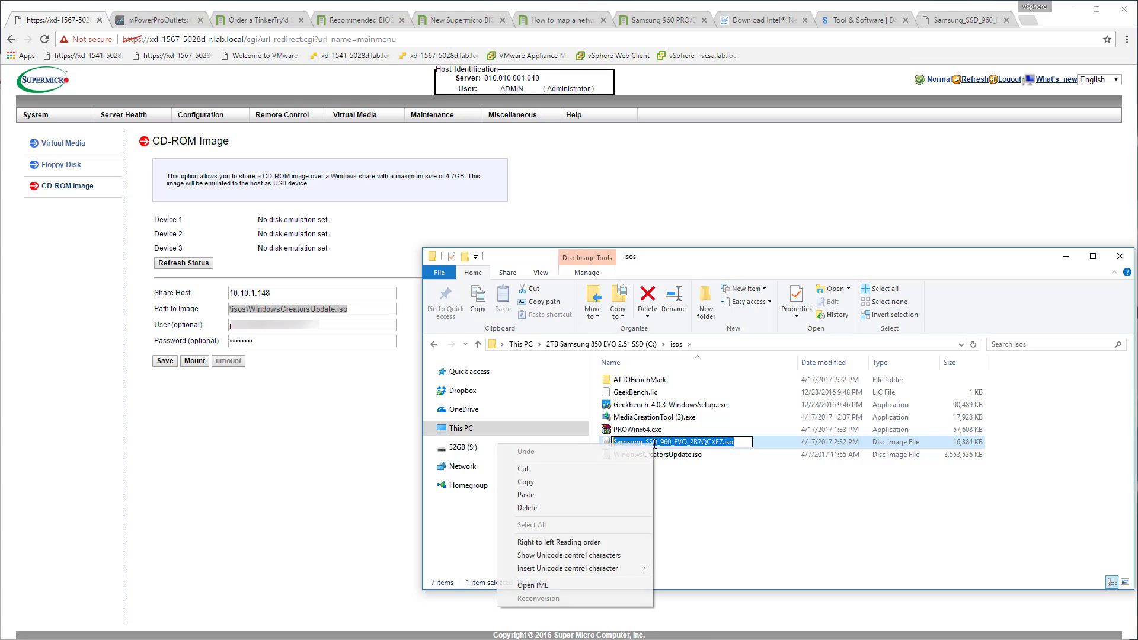
{"action": "left_click", "coordinate": [603, 481]}
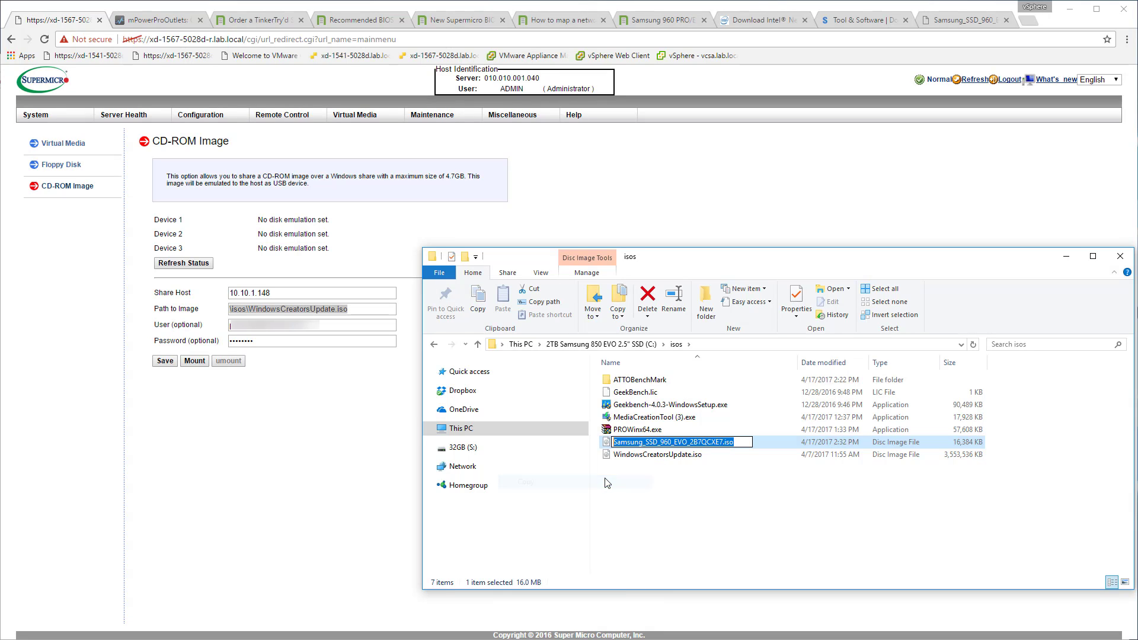
{"action": "key", "text": "Return"}
{"action": "left_click", "coordinate": [1067, 256]}
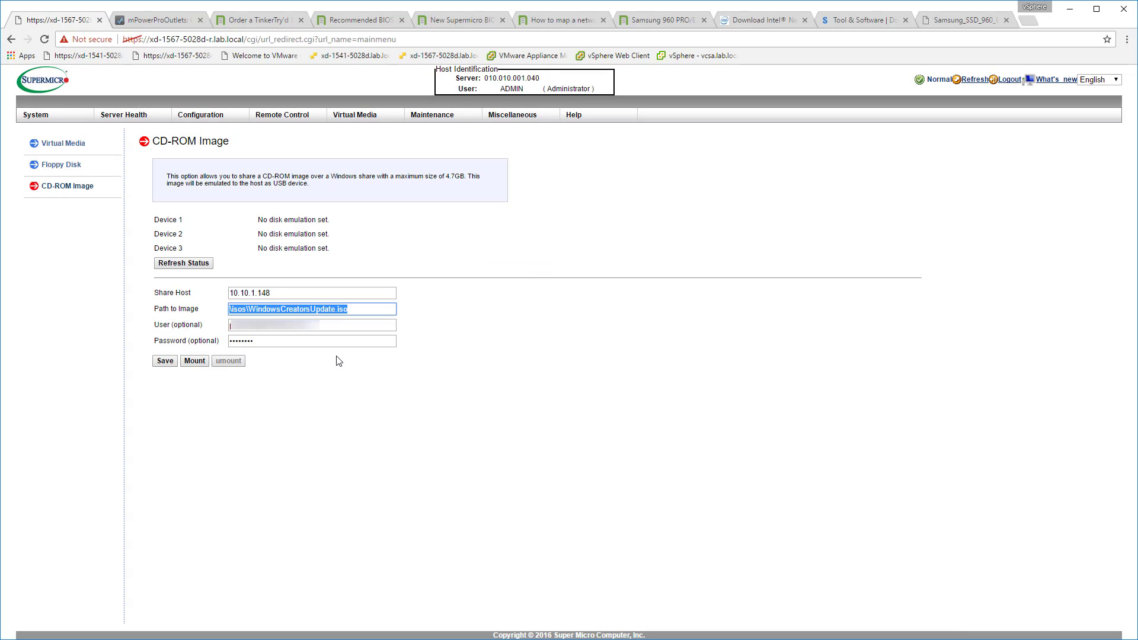
Set the CD-ROM image path to \isos\Samsung_SSD_960_EVO_2B7QCXE7.iso.
{"action": "left_click", "coordinate": [248, 309]}
{"action": "left_click_drag", "start_coordinate": [250, 310], "coordinate": [419, 308]}
{"action": "key", "text": "ctrl+v"}
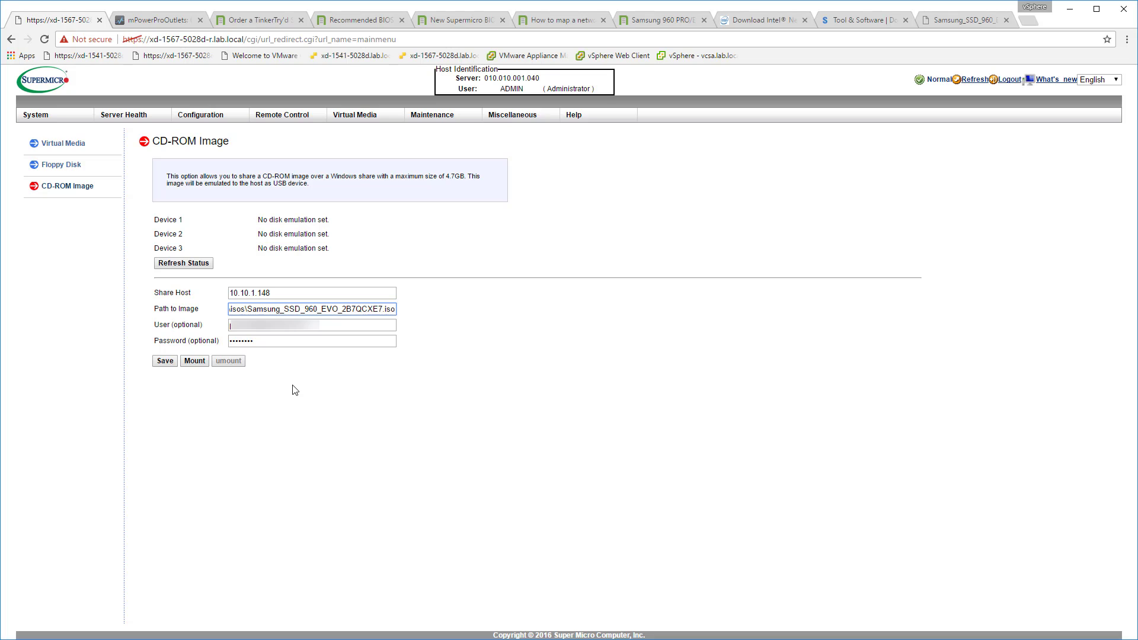
Save the image share configuration and mount the Samsung firmware ISO on the server.
{"action": "left_click", "coordinate": [165, 361]}
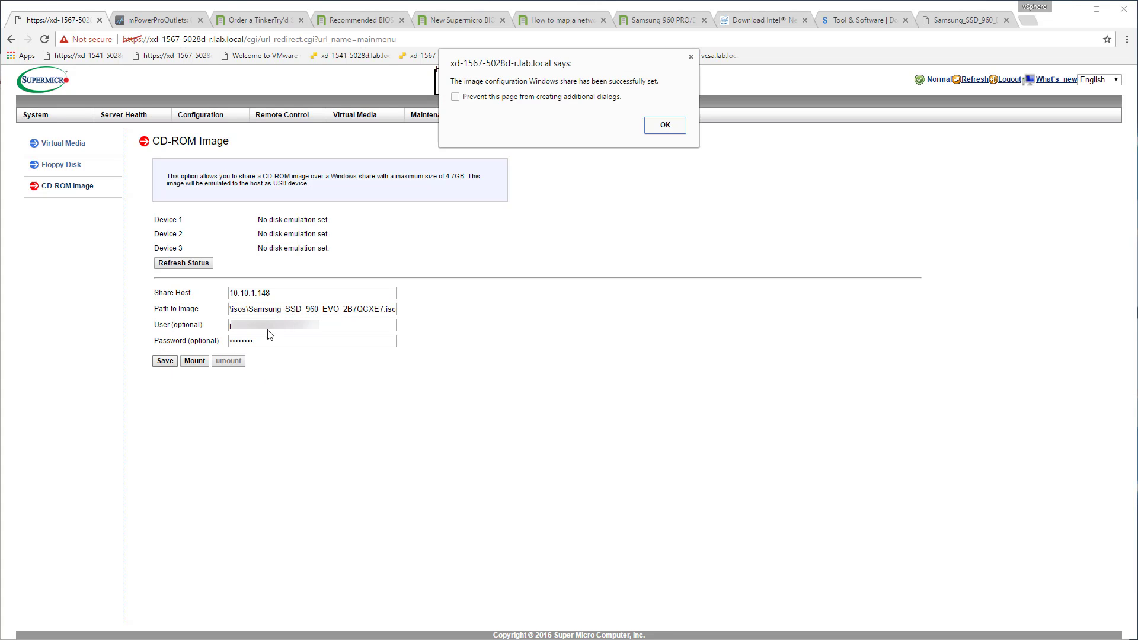
{"action": "left_click", "coordinate": [667, 126]}
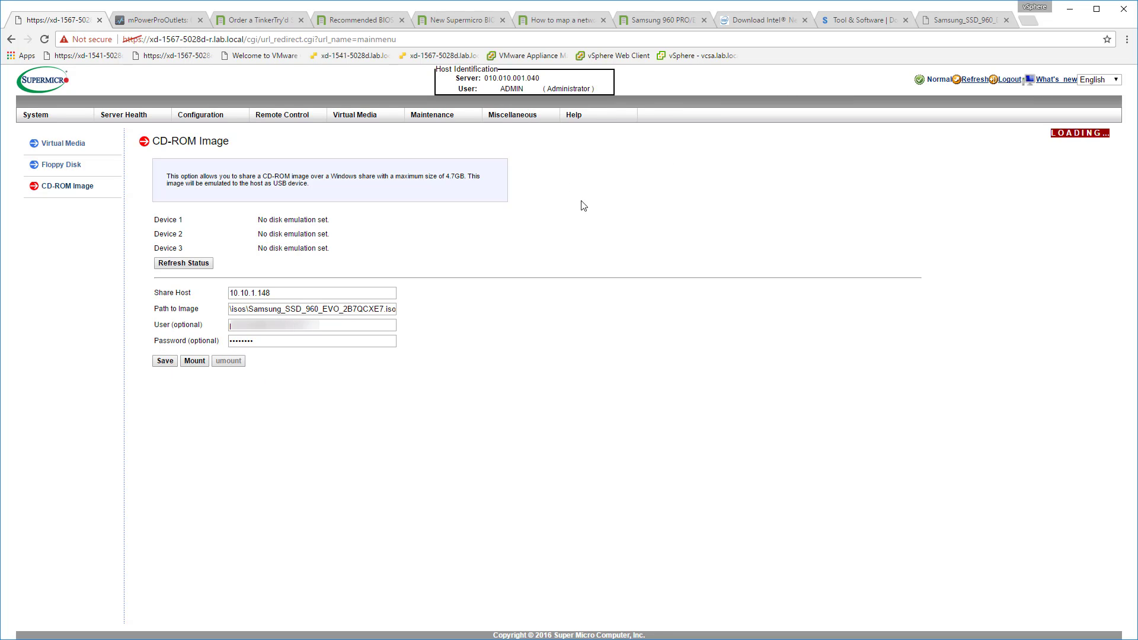
{"action": "left_click", "coordinate": [200, 362]}
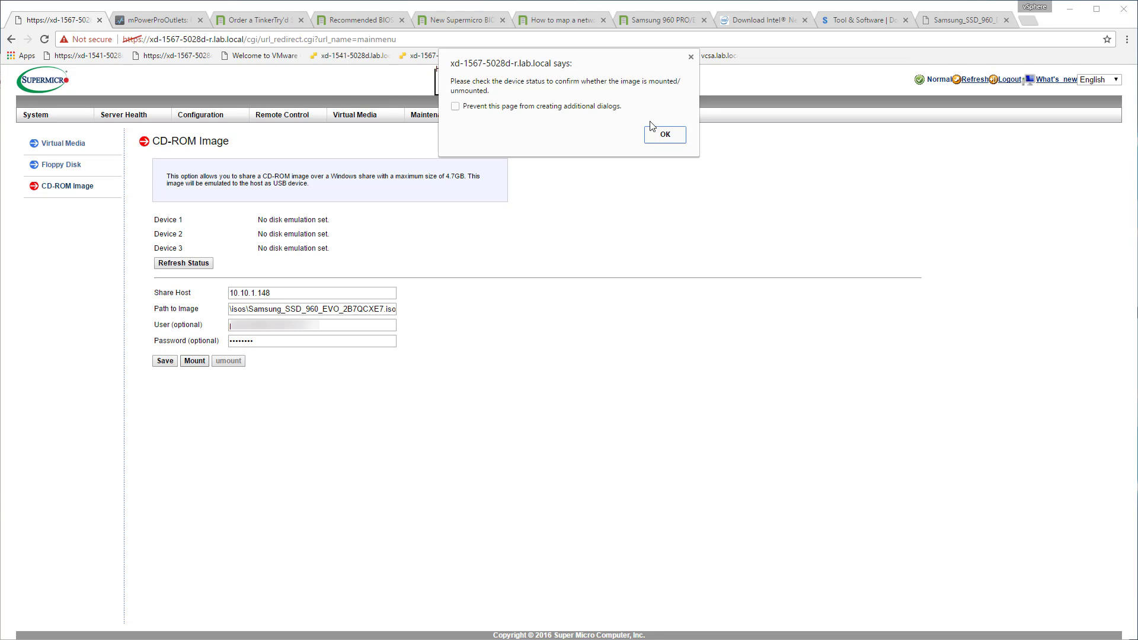
{"action": "left_click", "coordinate": [668, 137]}
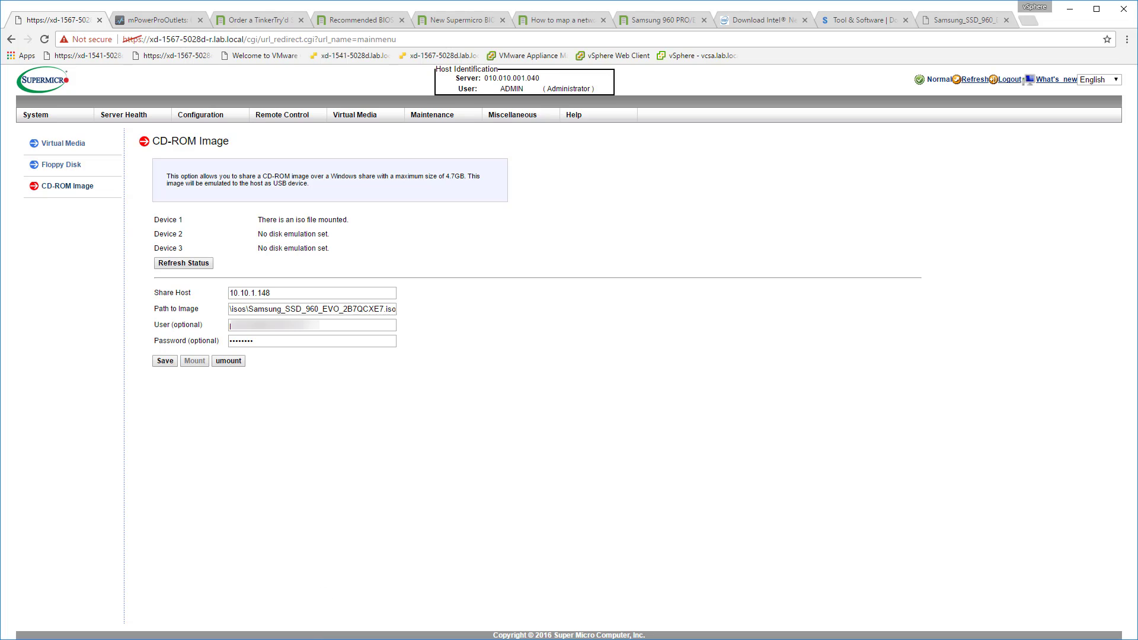
Switch to the HTML5 remote console window, power the server on and move the window aside.
{"action": "mouse_move", "coordinate": [456, 639]}
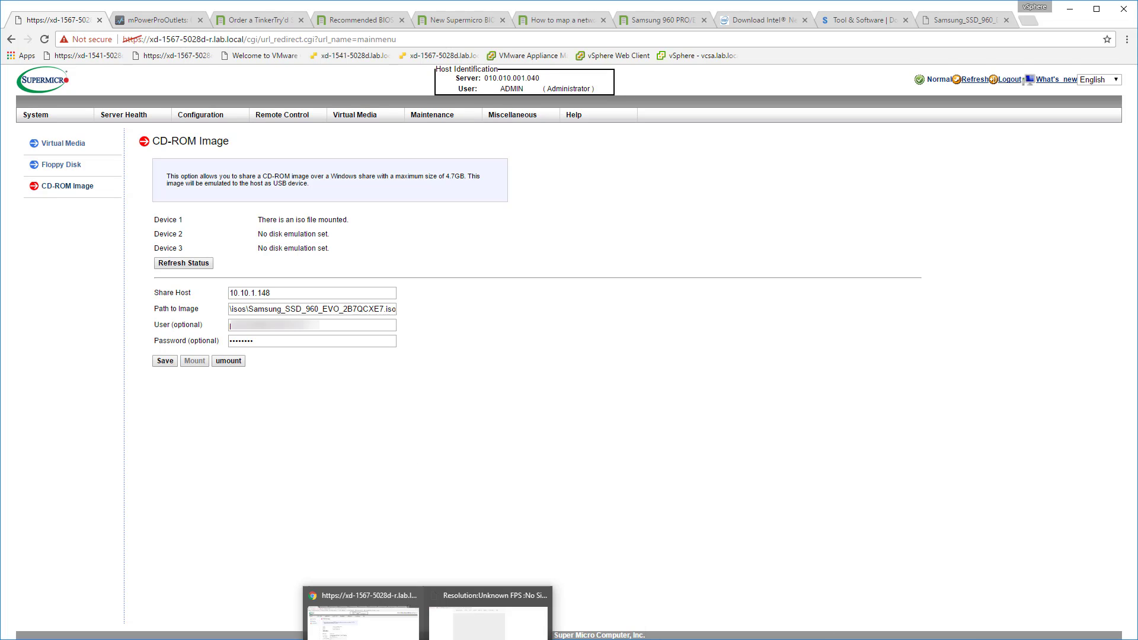
{"action": "left_click", "coordinate": [491, 610]}
{"action": "left_click", "coordinate": [578, 106]}
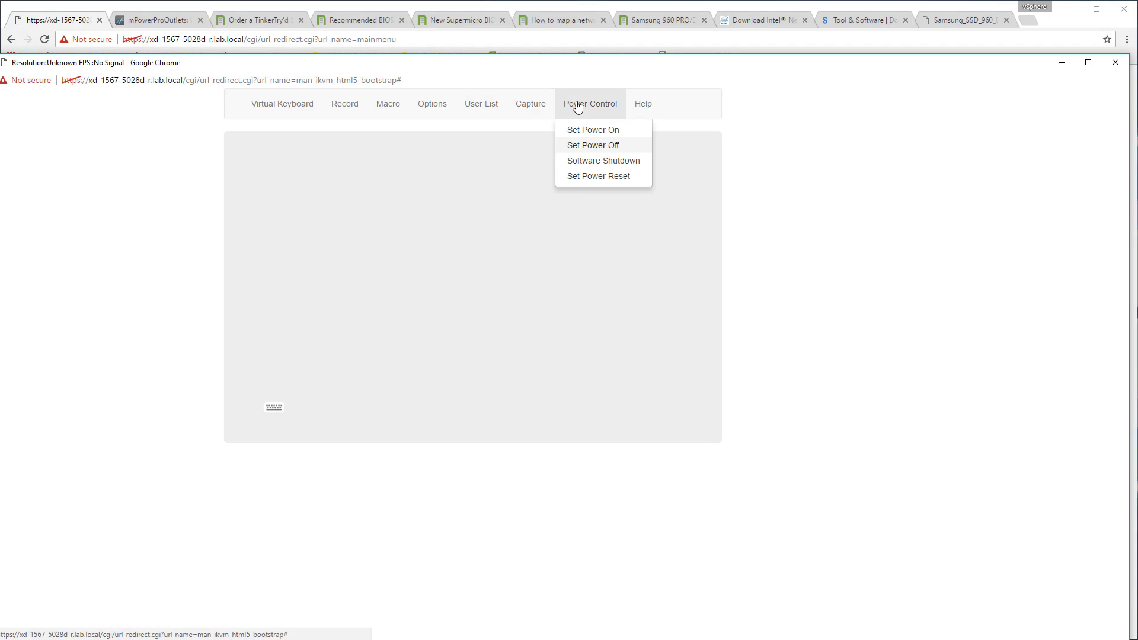
{"action": "left_click", "coordinate": [575, 129]}
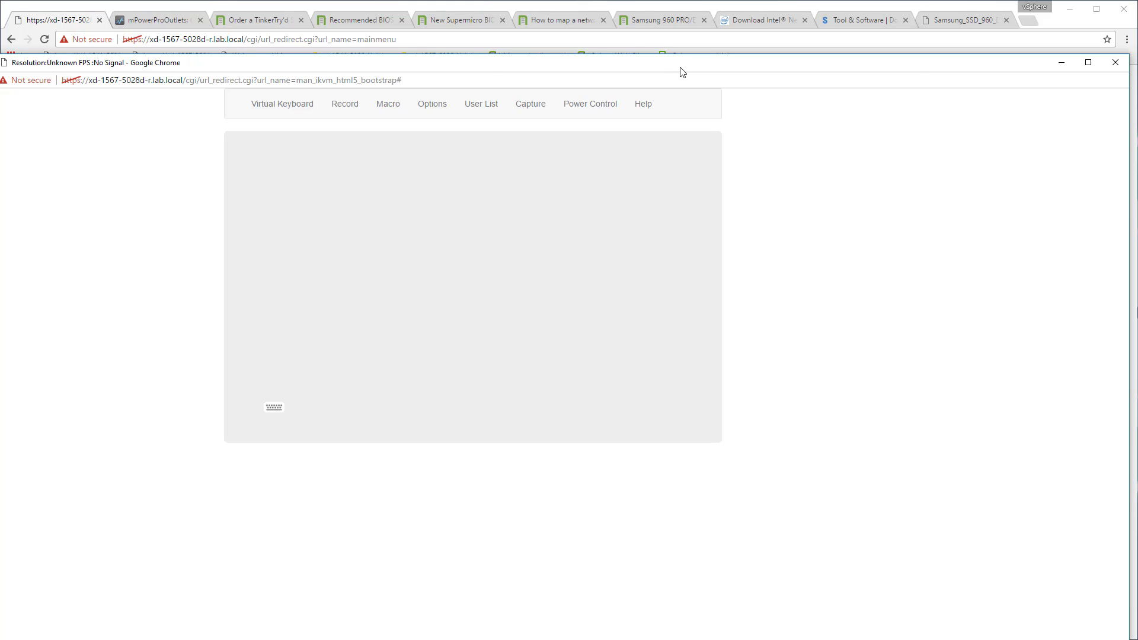
{"action": "left_click_drag", "start_coordinate": [680, 65], "coordinate": [1079, 84]}
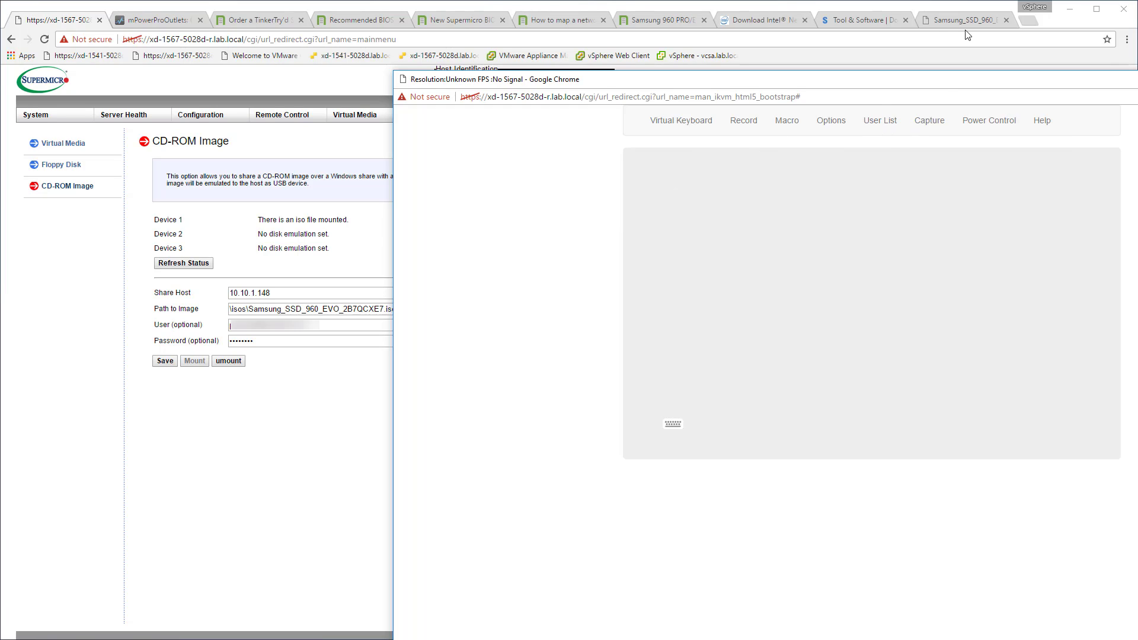
{"action": "left_click_drag", "start_coordinate": [928, 80], "coordinate": [947, 142]}
Consult the step-by-step section of the TinkerTry article on mapping a network share to boot from ISO.
{"action": "left_click", "coordinate": [563, 19]}
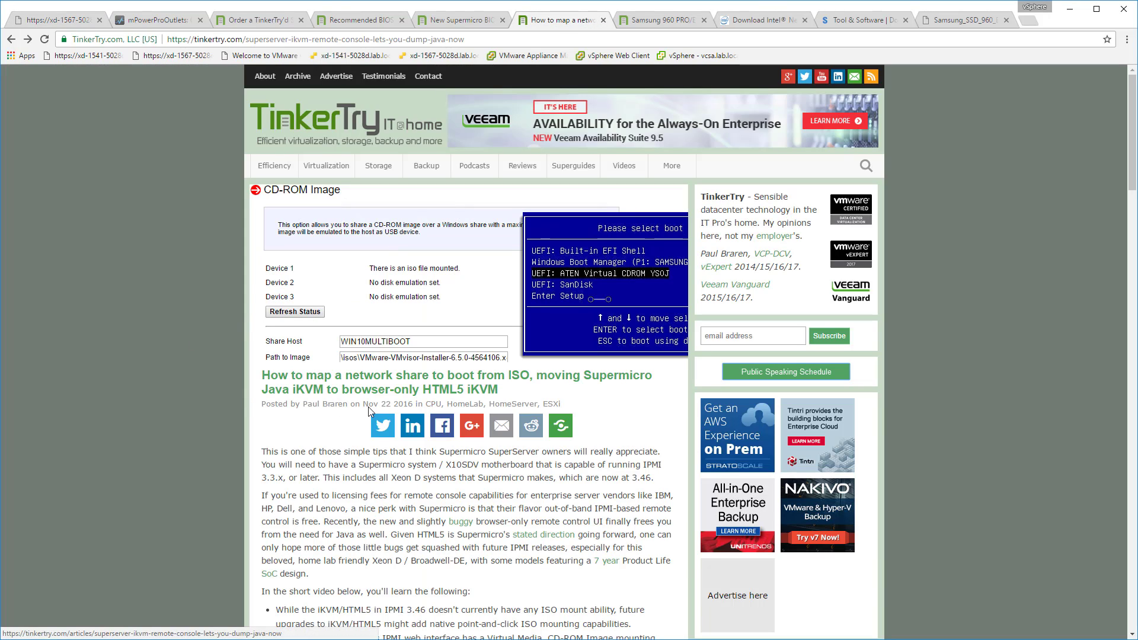
{"action": "scroll", "coordinate": [484, 494], "scroll_direction": "down", "scroll_amount": 3}
{"action": "scroll", "coordinate": [484, 493], "scroll_direction": "down", "scroll_amount": 10}
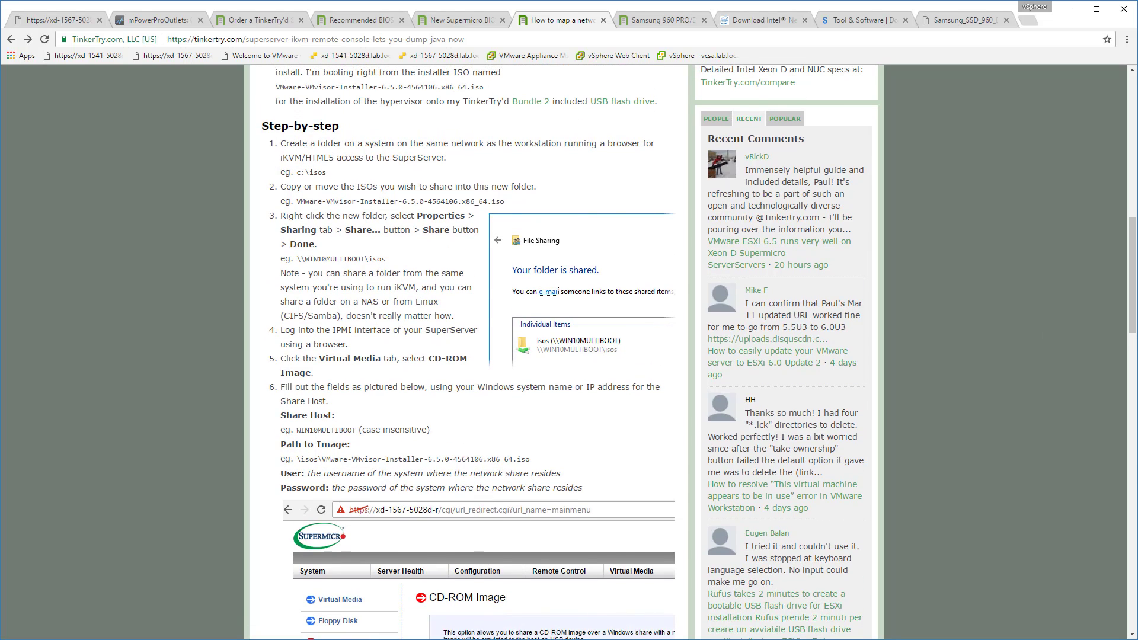
Return to the HTML5 remote console, enlarge its window and invoke the server's boot menu during startup.
{"action": "key", "text": "alt+Tab"}
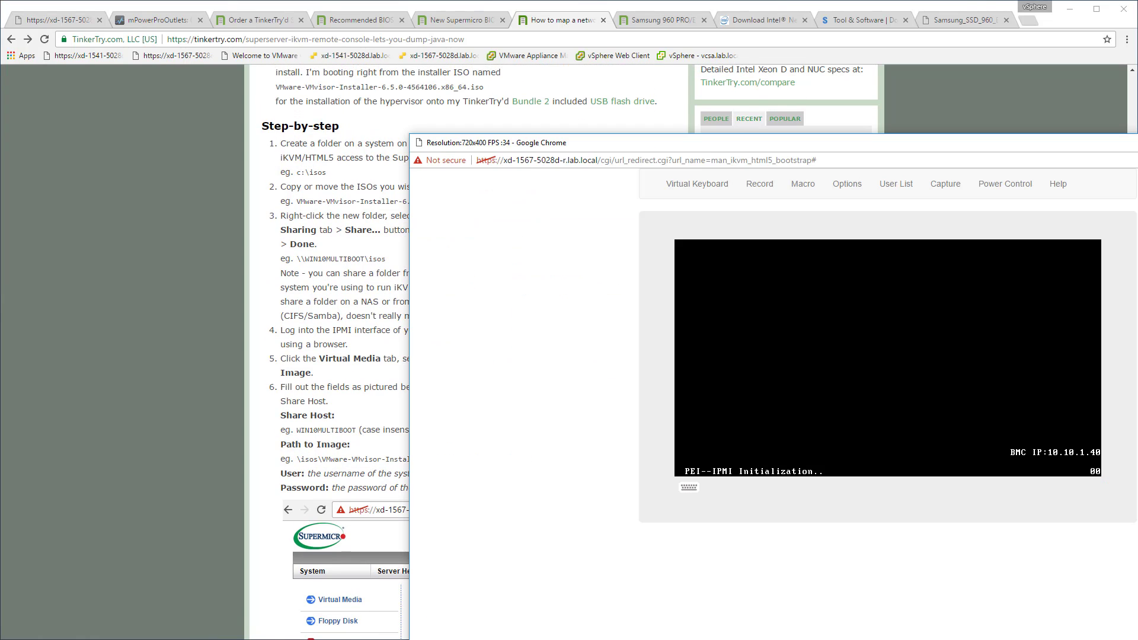
{"action": "left_click_drag", "start_coordinate": [1137, 143], "coordinate": [782, 8]}
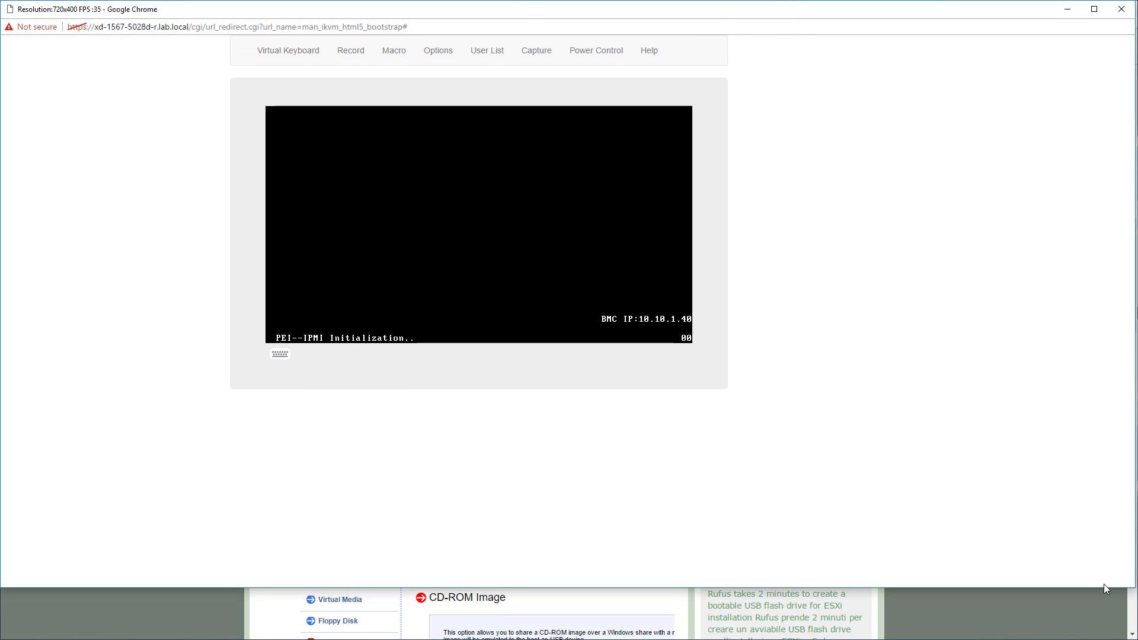
{"action": "left_click_drag", "start_coordinate": [1134, 588], "coordinate": [1133, 638]}
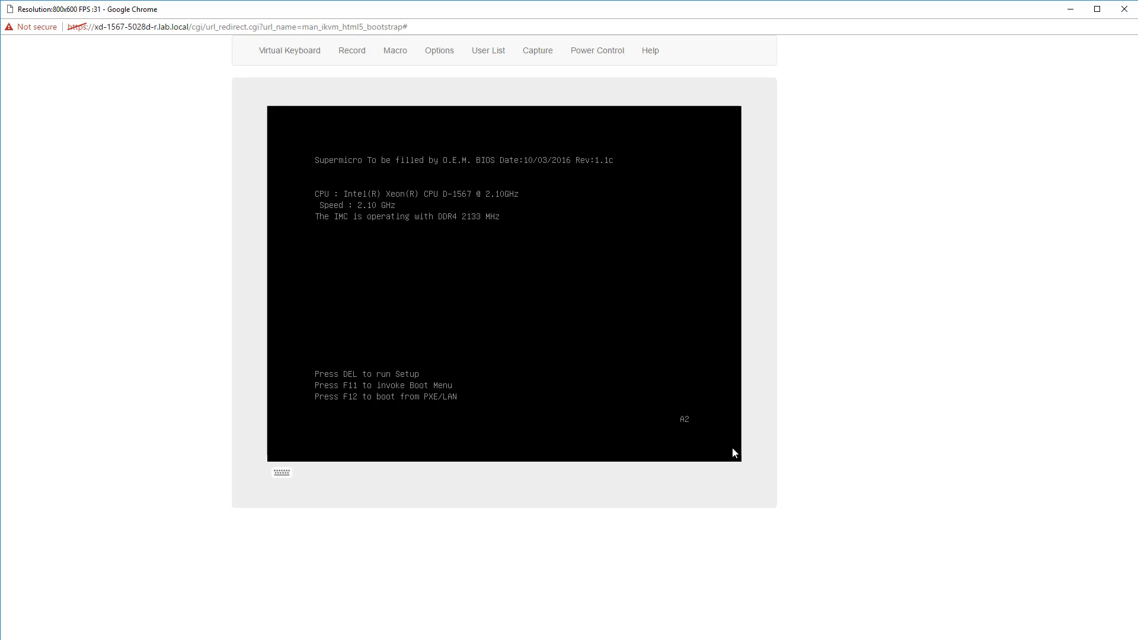
{"action": "key", "text": "F11"}
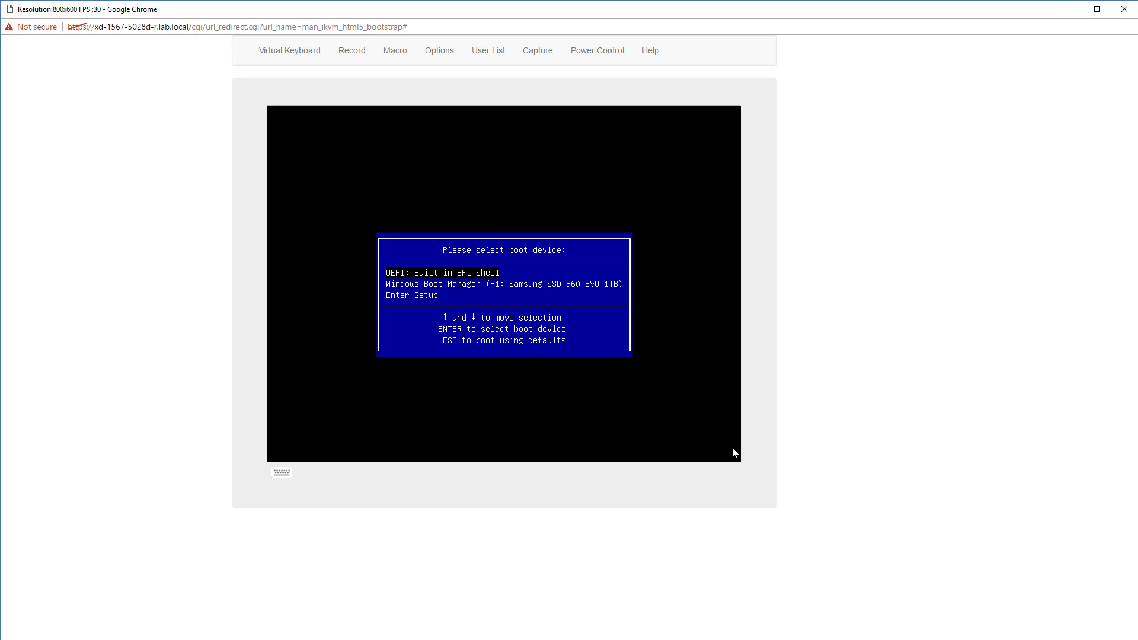
Review the Samsung 960 EVO firmware update manual's system requirements and its instructions for creating a boot drive.
{"action": "left_click", "coordinate": [427, 639]}
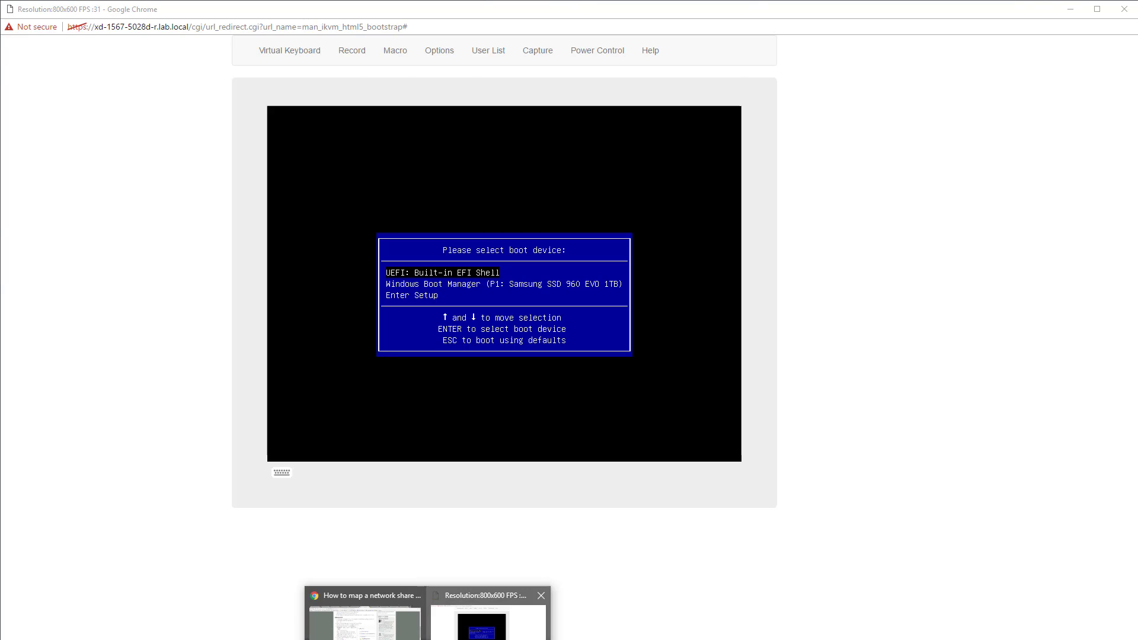
{"action": "left_click", "coordinate": [403, 629]}
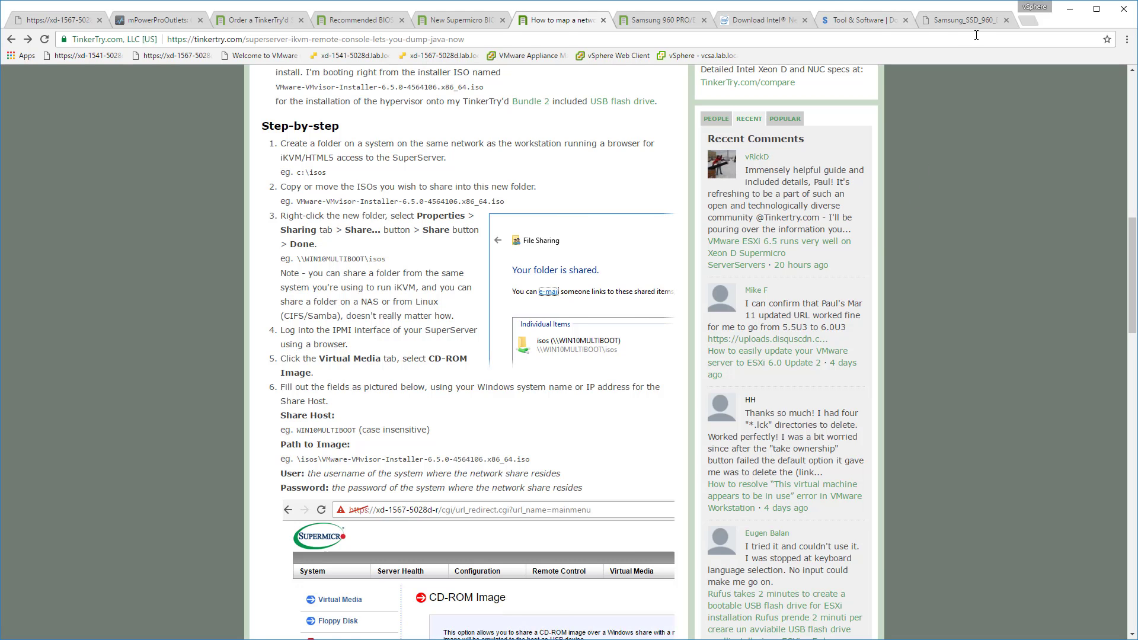
{"action": "left_click", "coordinate": [967, 20]}
{"action": "scroll", "coordinate": [797, 259], "scroll_direction": "down", "scroll_amount": 5}
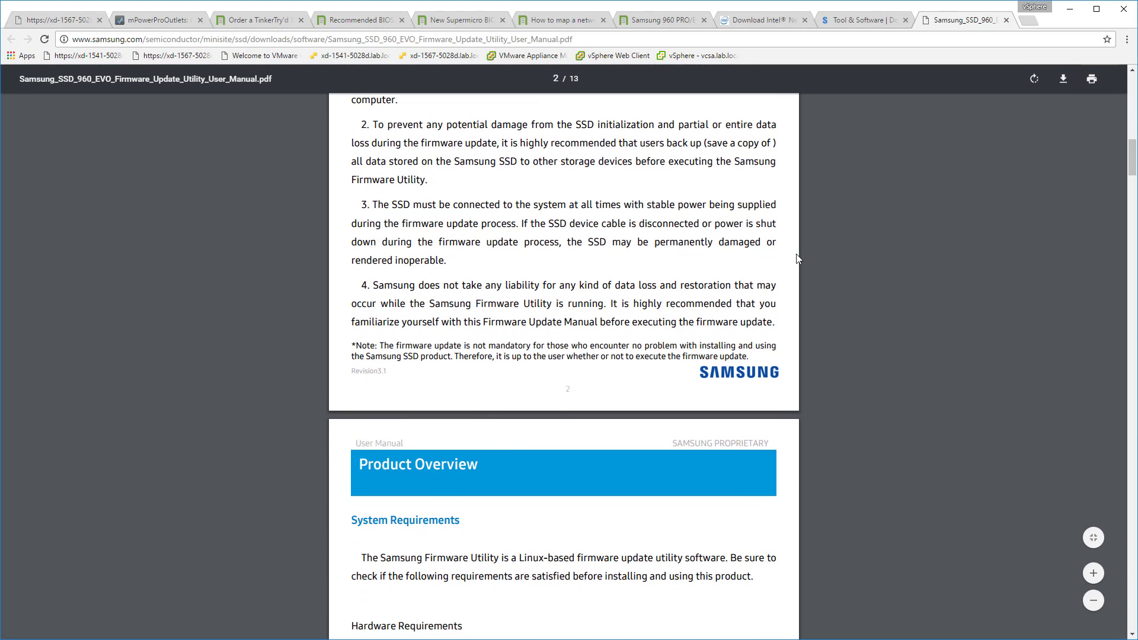
{"action": "scroll", "coordinate": [797, 258], "scroll_direction": "down", "scroll_amount": 5}
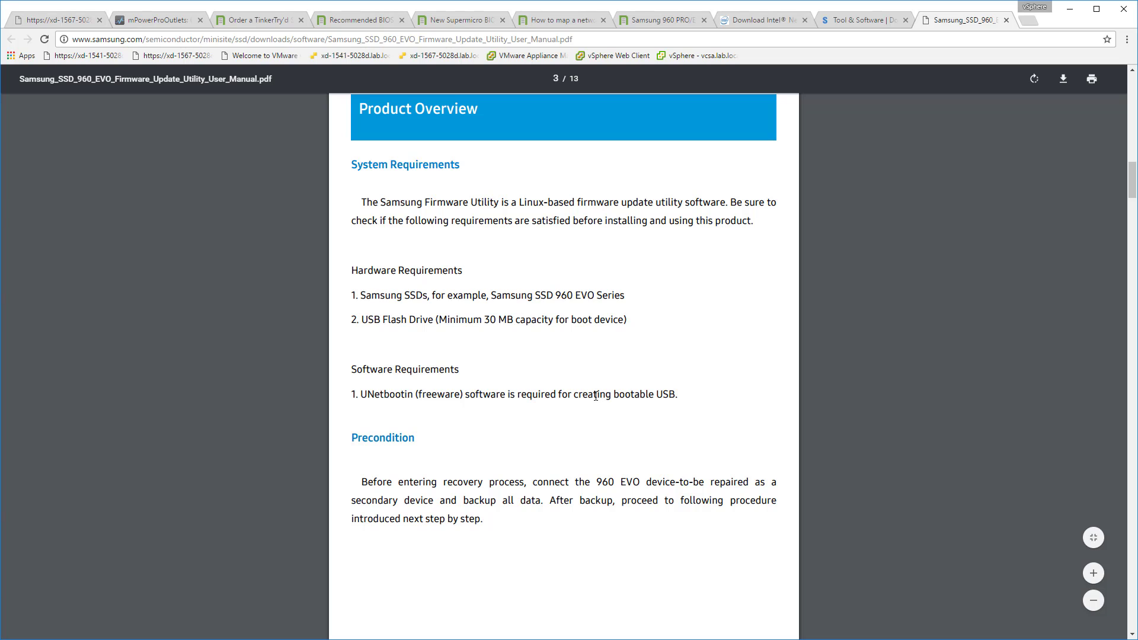
{"action": "scroll", "coordinate": [595, 394], "scroll_direction": "down", "scroll_amount": 8}
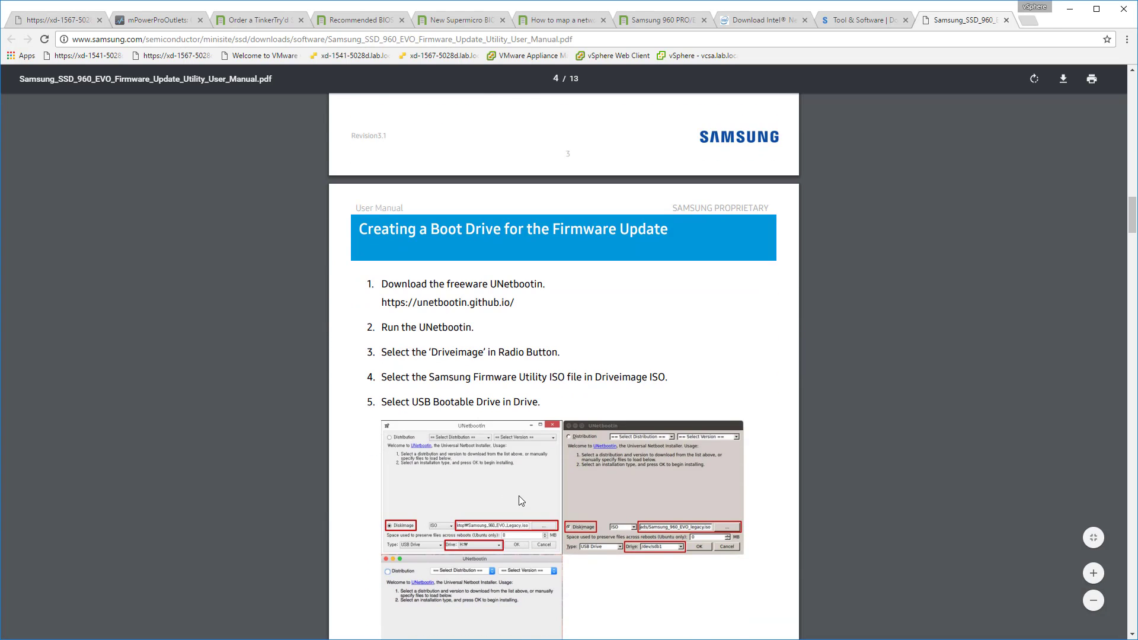
{"action": "scroll", "coordinate": [521, 496], "scroll_direction": "down", "scroll_amount": 5}
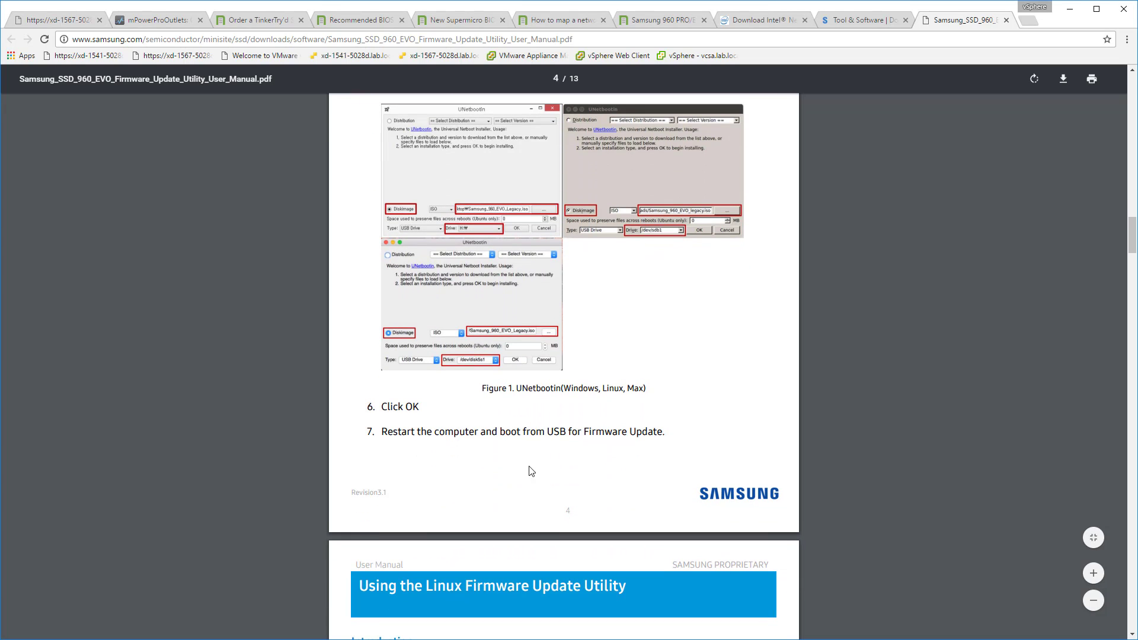
{"action": "scroll", "coordinate": [537, 443], "scroll_direction": "down", "scroll_amount": 3}
{"action": "scroll", "coordinate": [537, 443], "scroll_direction": "up", "scroll_amount": 3}
{"action": "scroll", "coordinate": [539, 448], "scroll_direction": "up", "scroll_amount": 4}
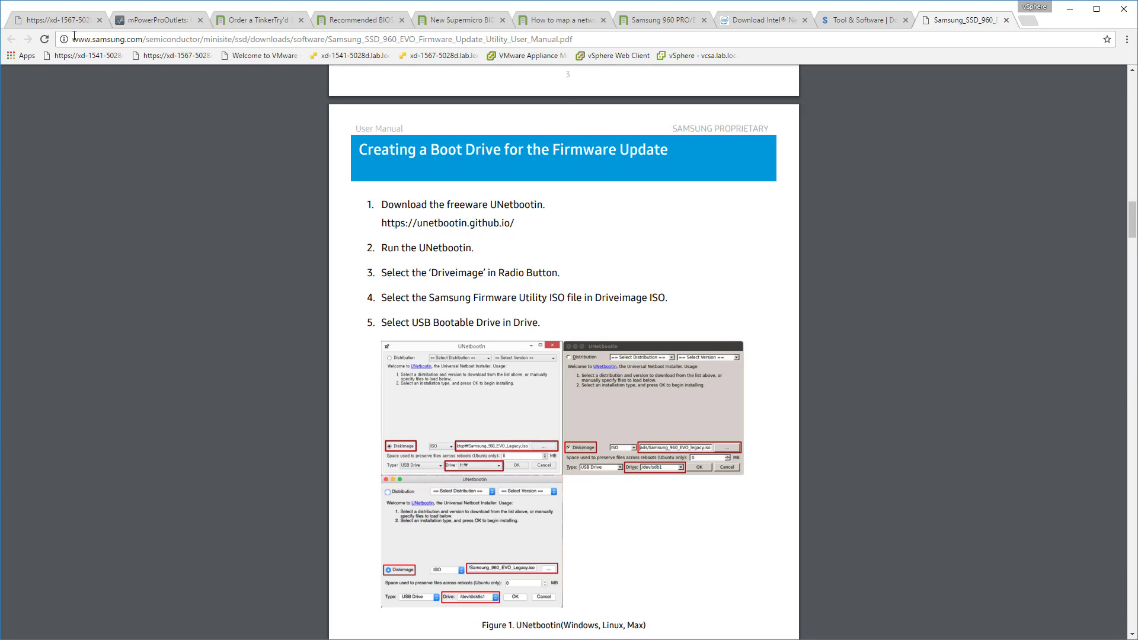
Return to the HTML5 remote console window and close it.
{"action": "left_click", "coordinate": [427, 639]}
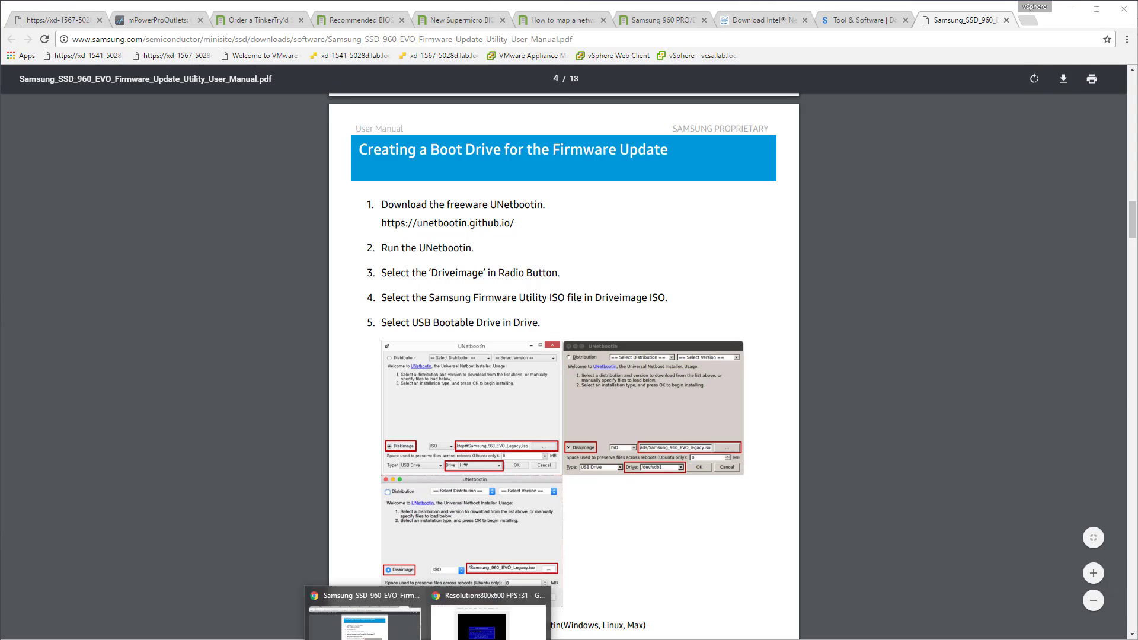
{"action": "mouse_move", "coordinate": [466, 639]}
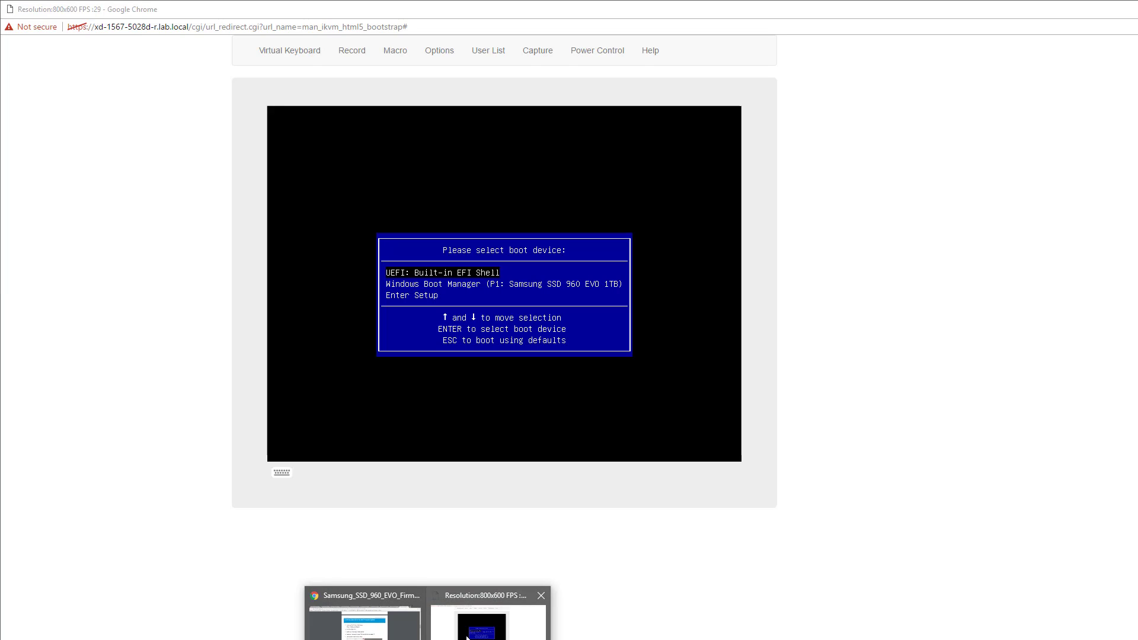
{"action": "left_click", "coordinate": [467, 639]}
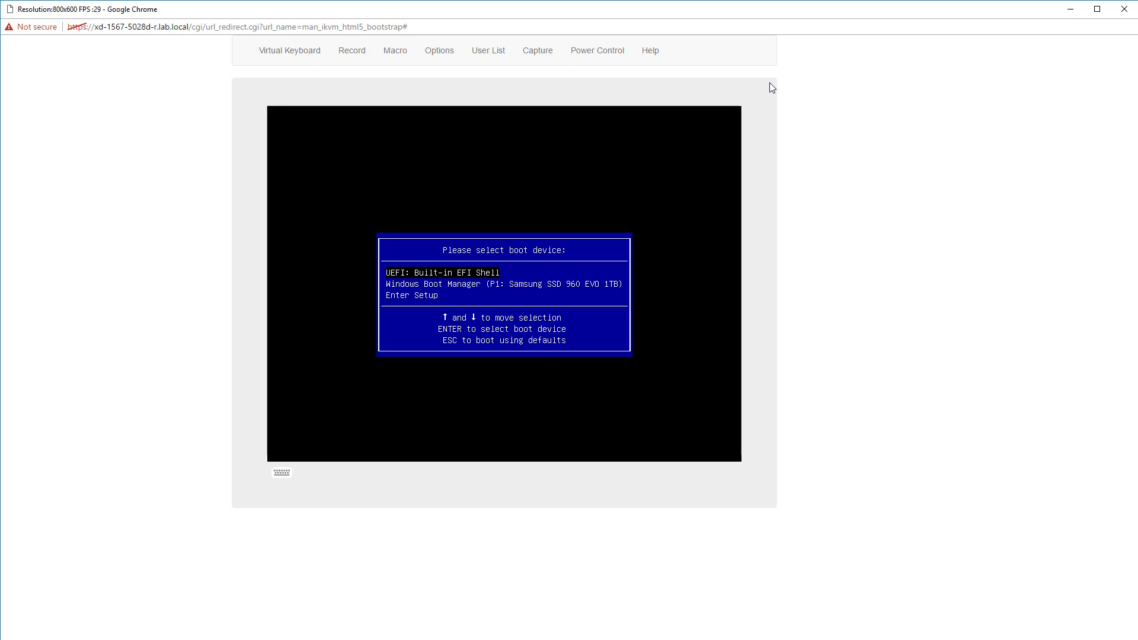
{"action": "left_click", "coordinate": [1124, 9]}
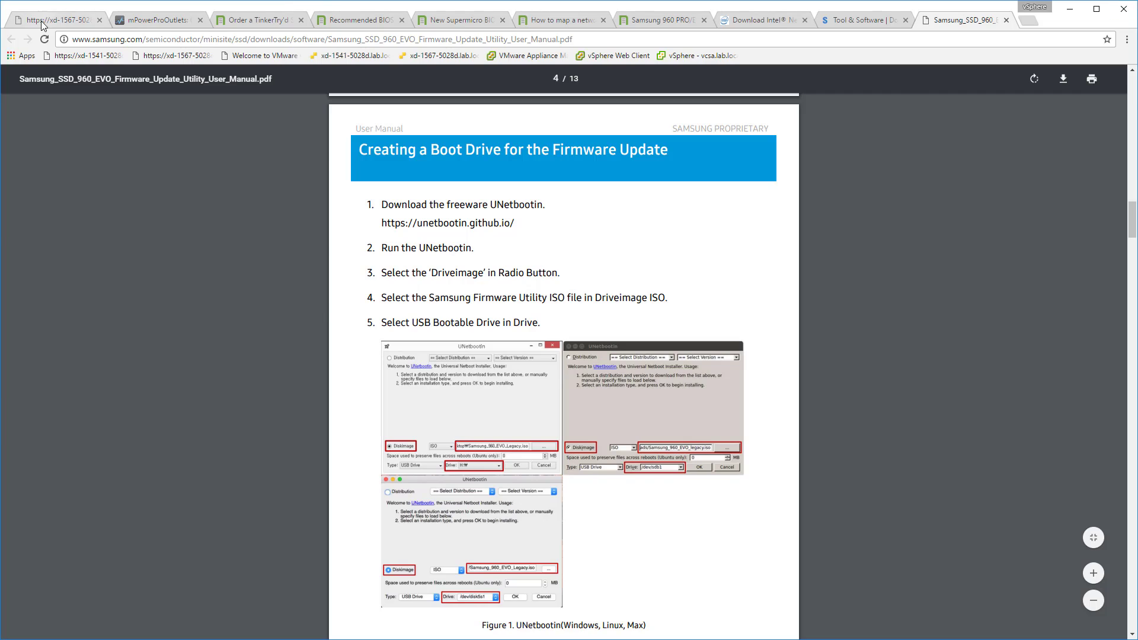
Unmount the Samsung firmware ISO on the Supermicro CD-ROM Image page and acknowledge the status notice.
{"action": "key", "text": "ctrl+1"}
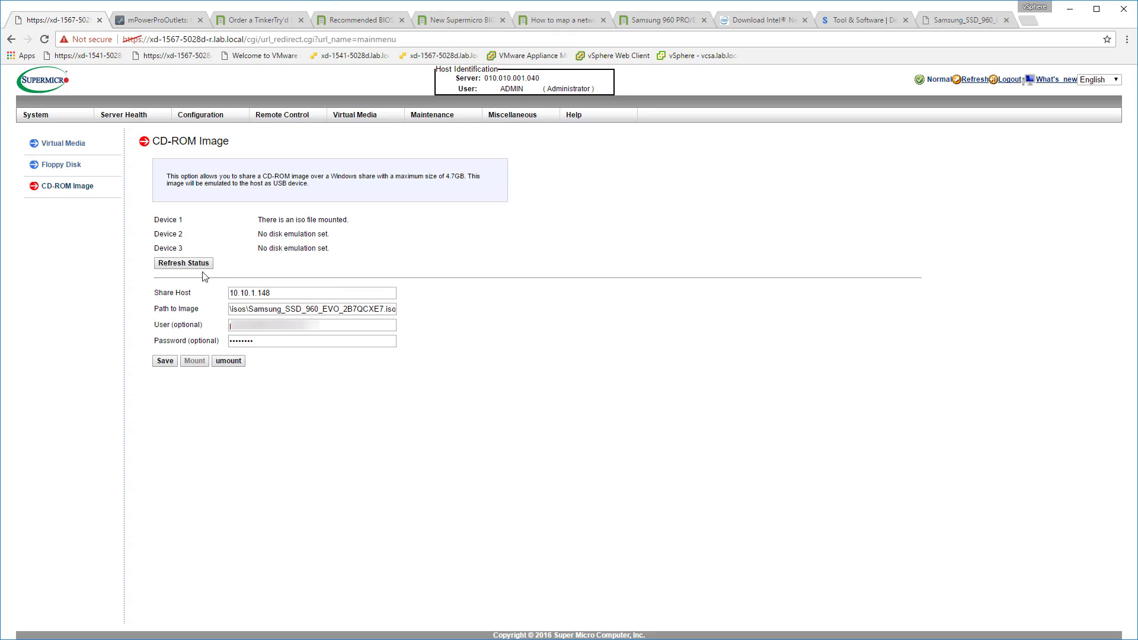
{"action": "left_click", "coordinate": [226, 361]}
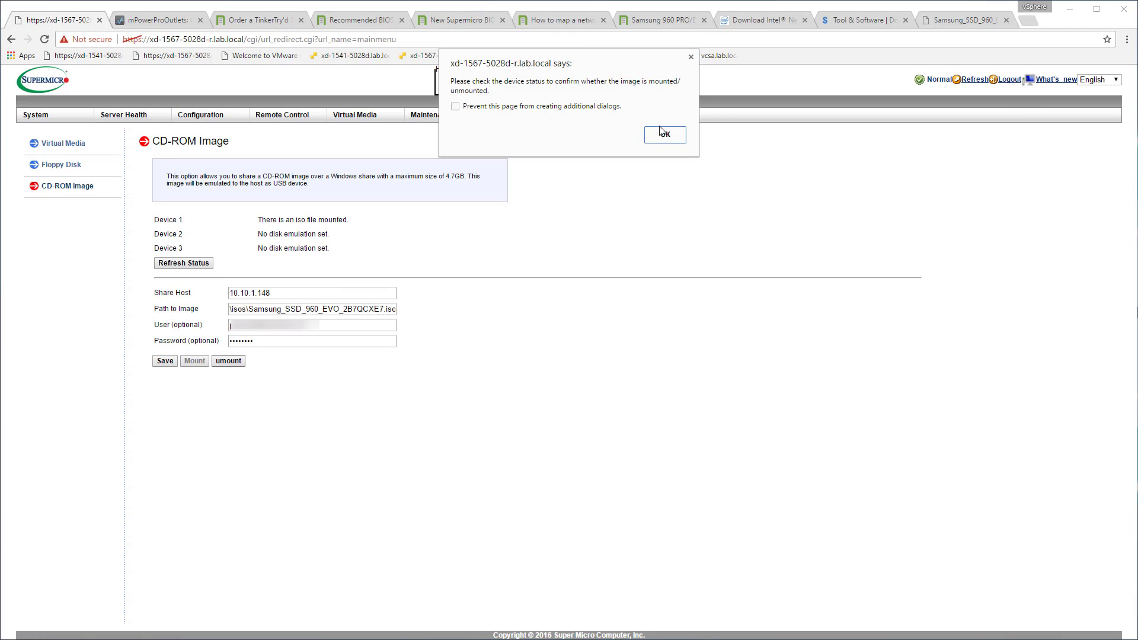
{"action": "left_click", "coordinate": [662, 133]}
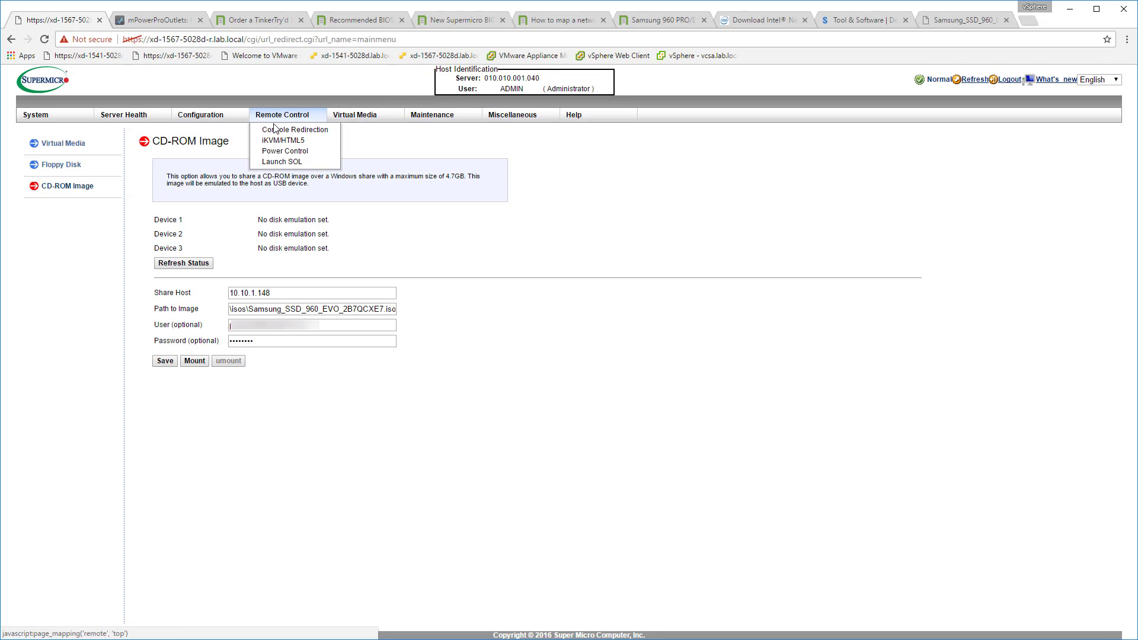
Launch the Java console redirection, saving launch.jnlp in the isos folder and running it.
{"action": "left_click", "coordinate": [276, 132]}
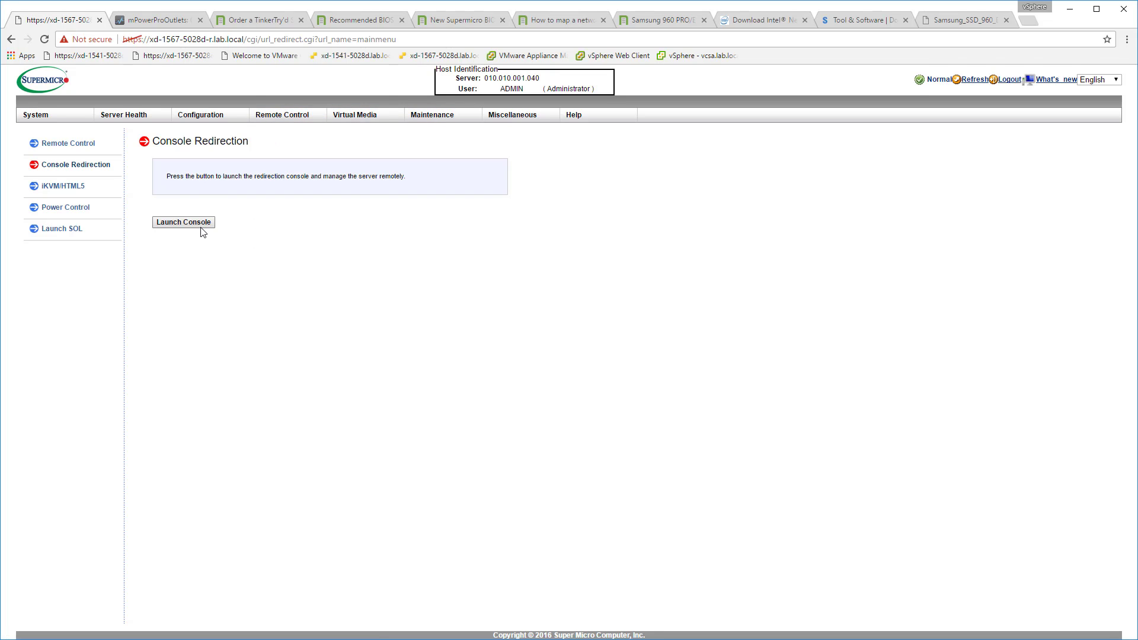
{"action": "left_click", "coordinate": [199, 227]}
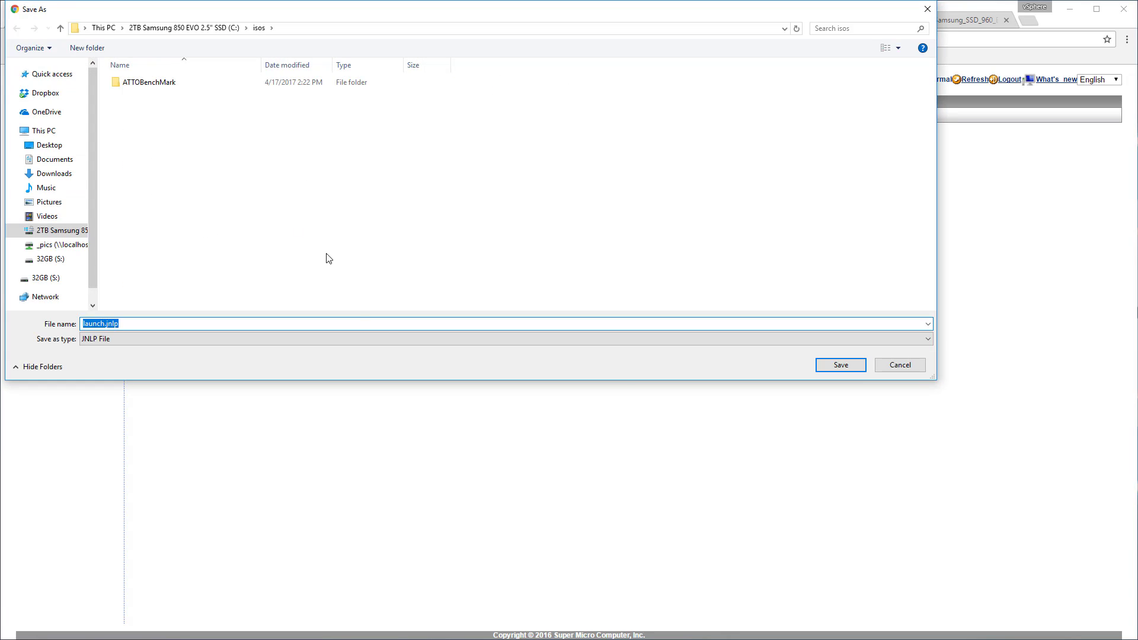
{"action": "left_click", "coordinate": [839, 365]}
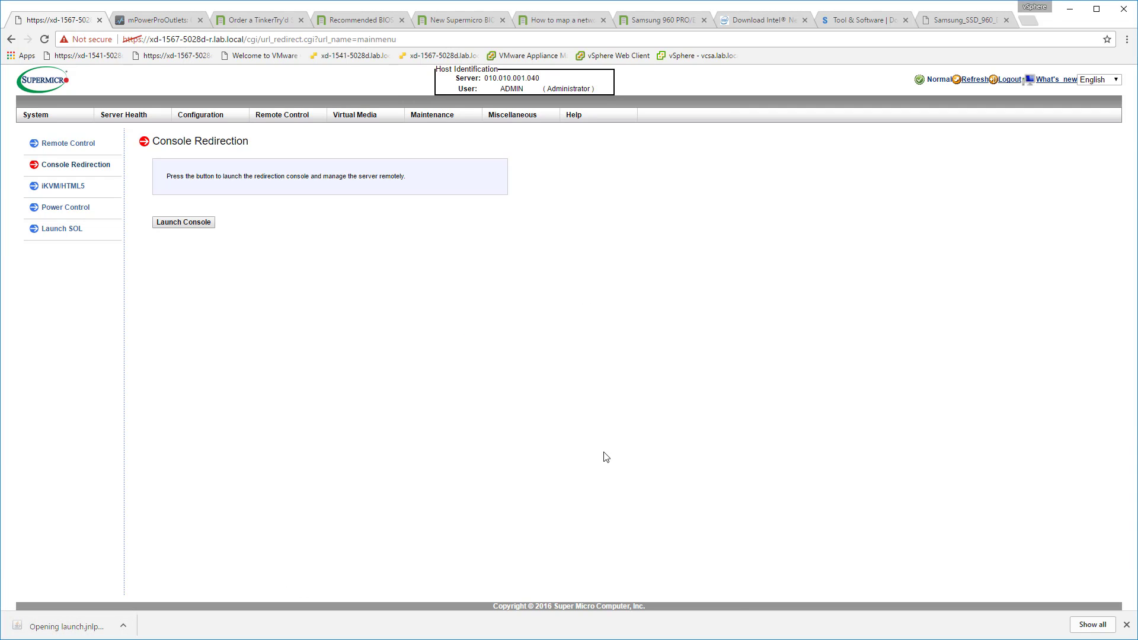
{"action": "left_click", "coordinate": [648, 326]}
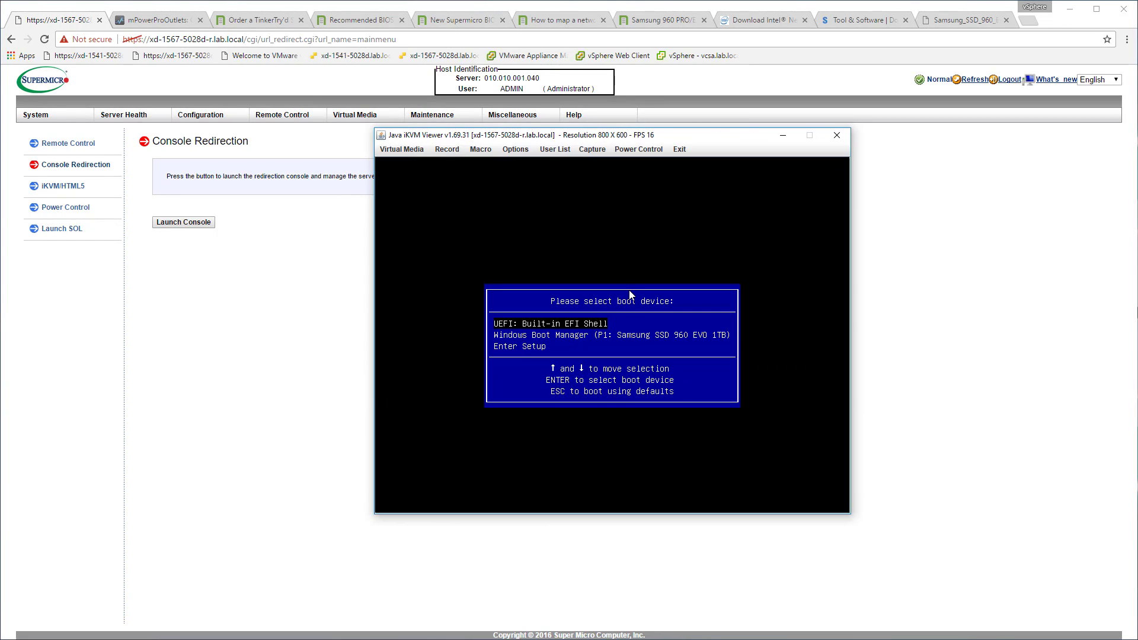
{"action": "left_click", "coordinate": [638, 149]}
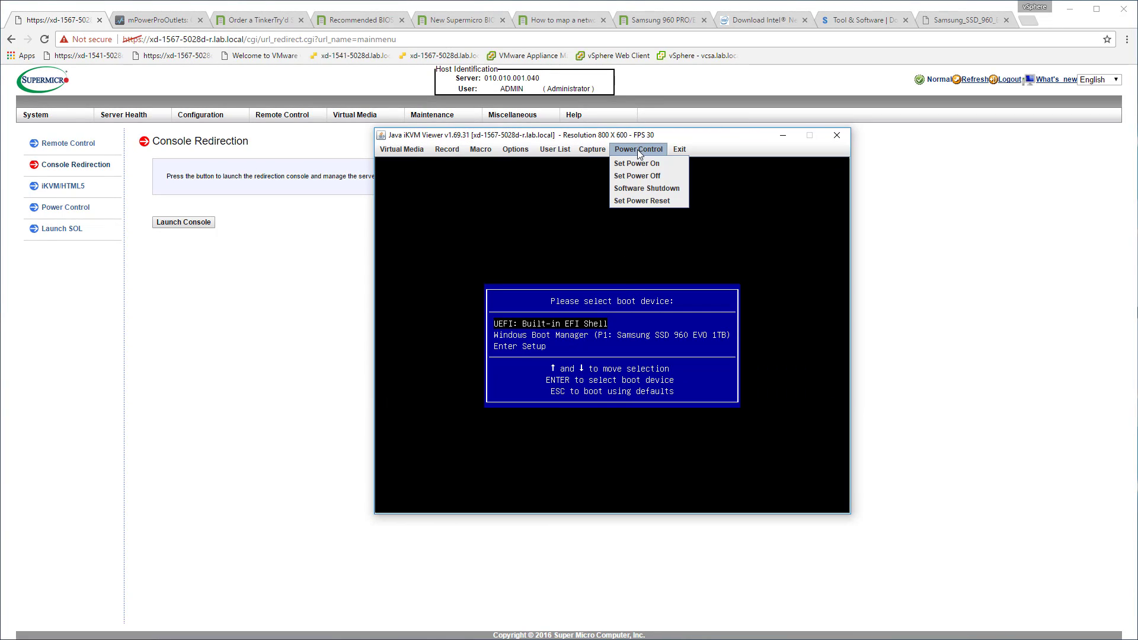
{"action": "left_click", "coordinate": [638, 149]}
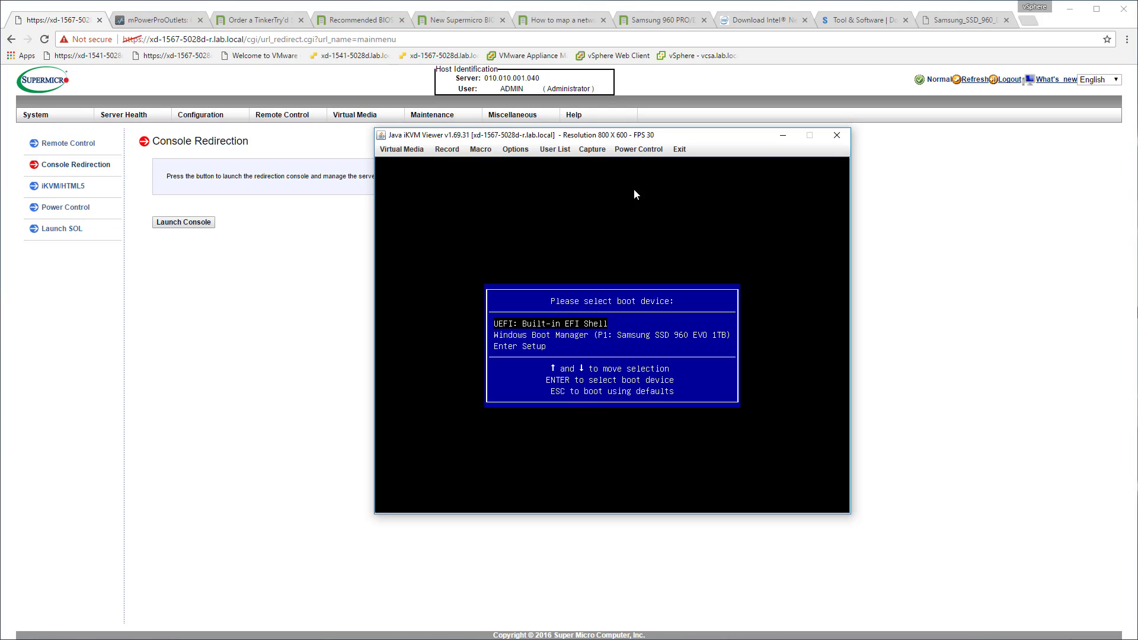
Open Virtual Storage in the Java iKVM Viewer and set Device1's logical drive type to ISO File.
{"action": "left_click", "coordinate": [412, 153]}
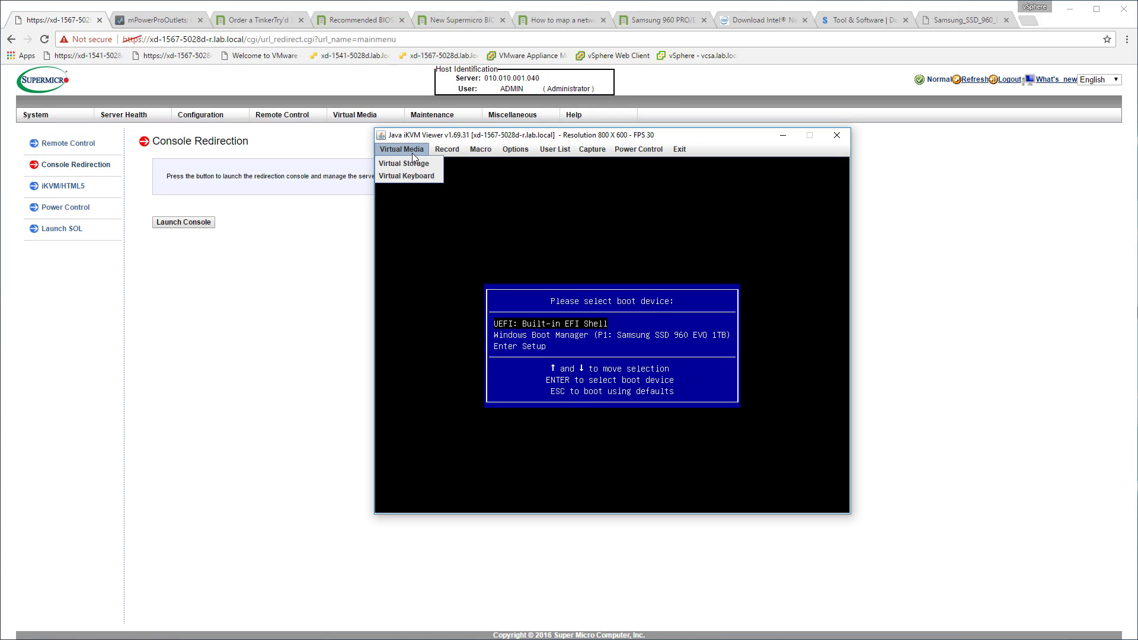
{"action": "left_click", "coordinate": [412, 162]}
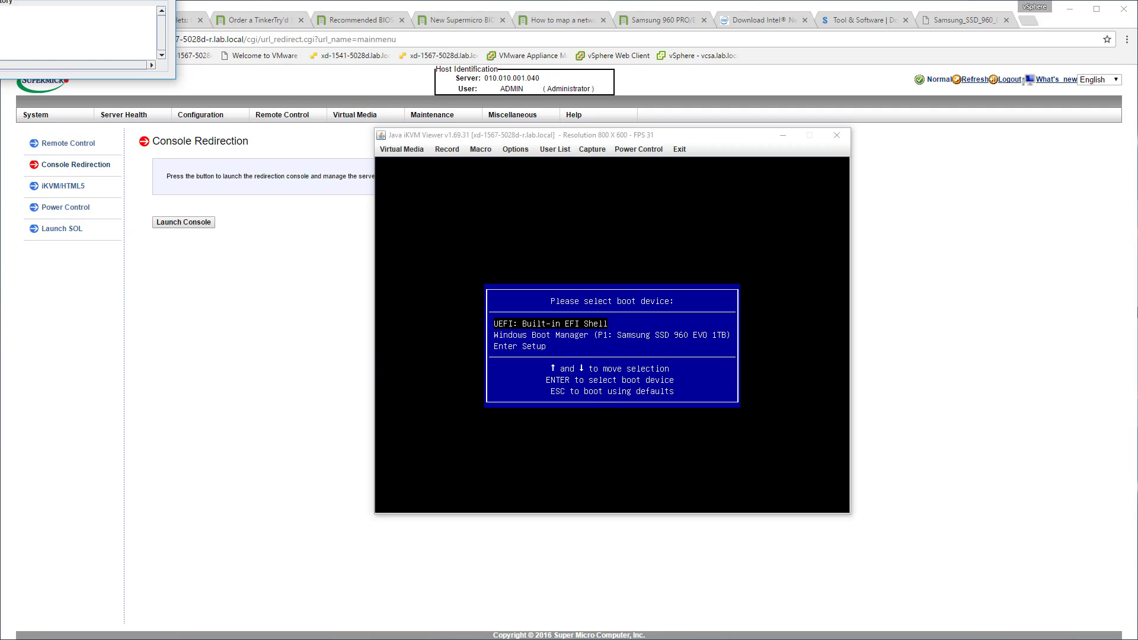
{"action": "left_click_drag", "start_coordinate": [172, 53], "coordinate": [285, 184]}
{"action": "left_click", "coordinate": [127, 251]}
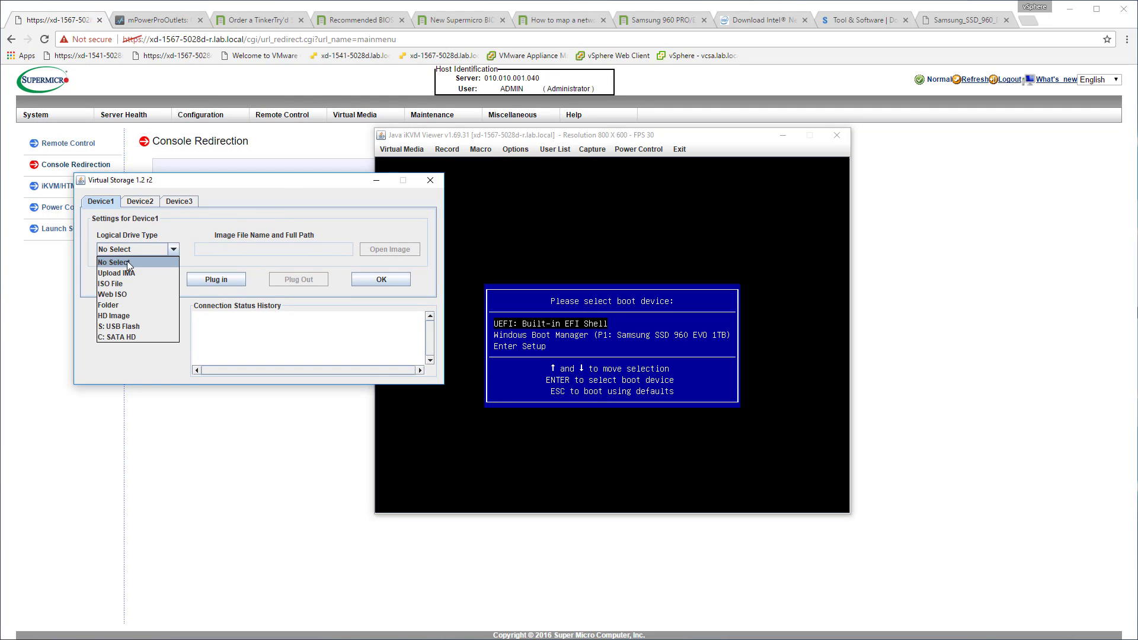
{"action": "left_click", "coordinate": [123, 285]}
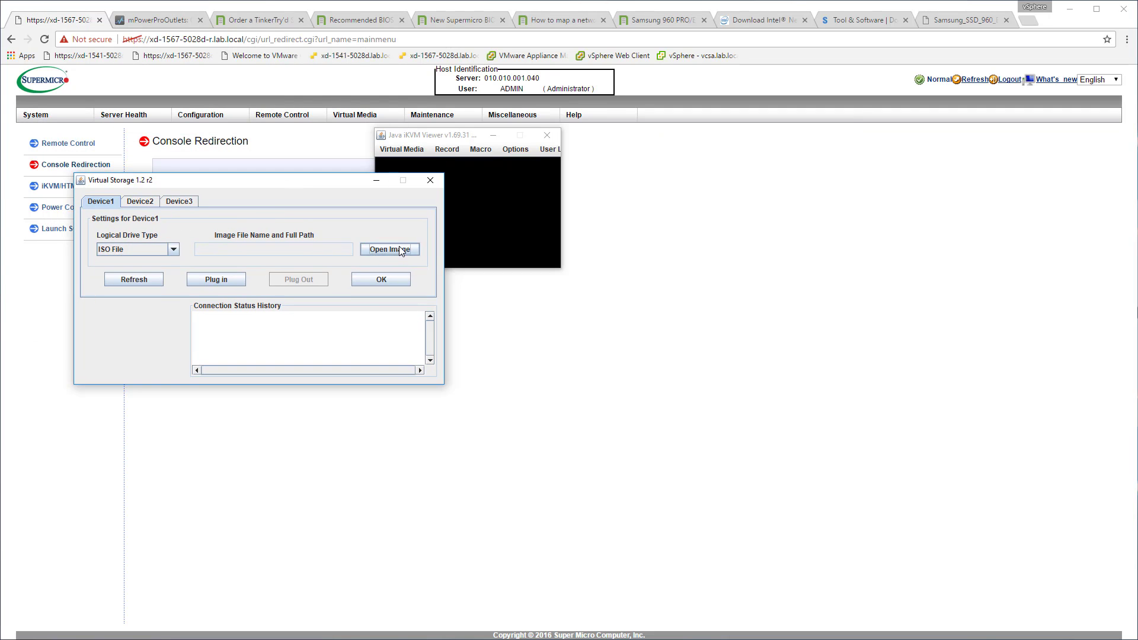
Load Samsung_SSD_960_EVO_2B7QCXE7.iso from c:\isos as Device1's image, plug it in, and close Virtual Storage.
{"action": "left_click", "coordinate": [401, 250]}
{"action": "type", "text": "c:\\"}
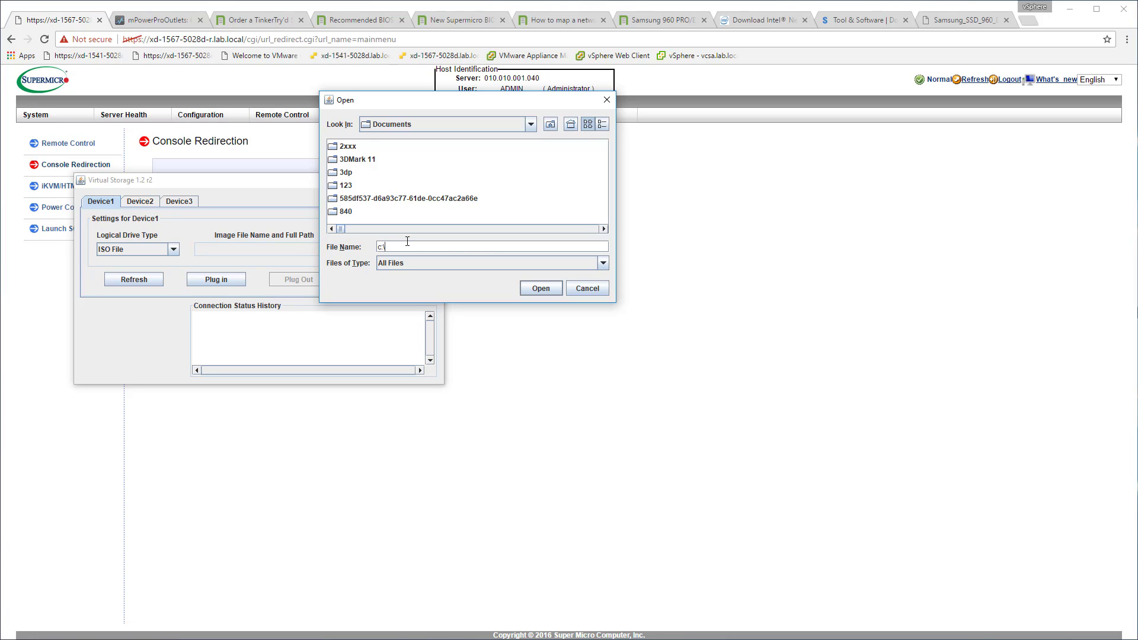
{"action": "type", "text": "isos"}
{"action": "key", "text": "Return"}
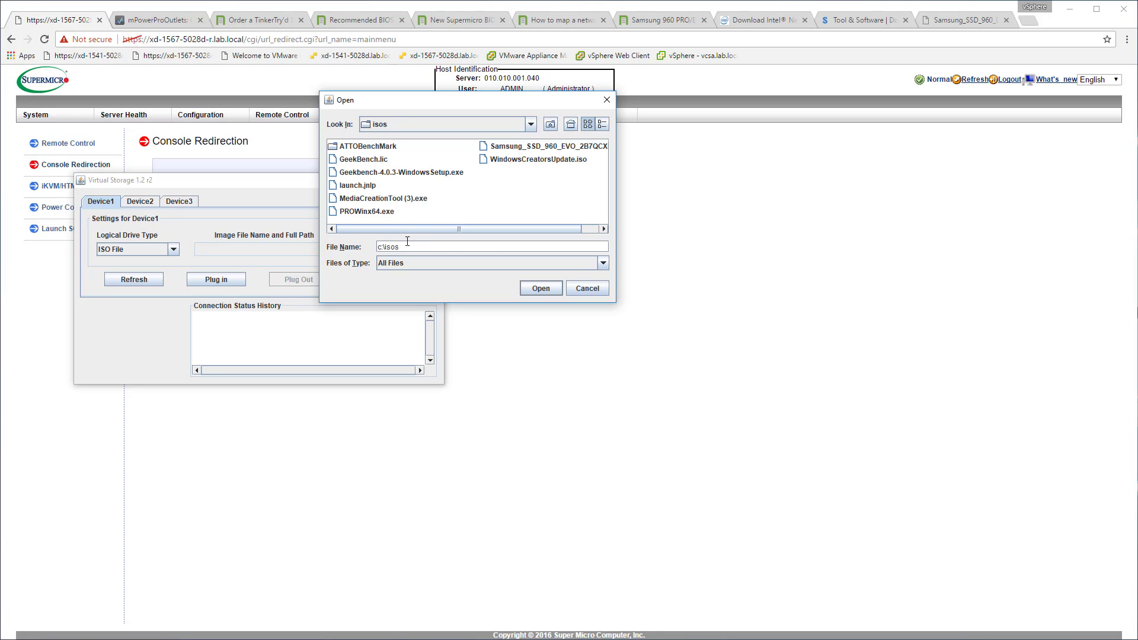
{"action": "left_click", "coordinate": [511, 147]}
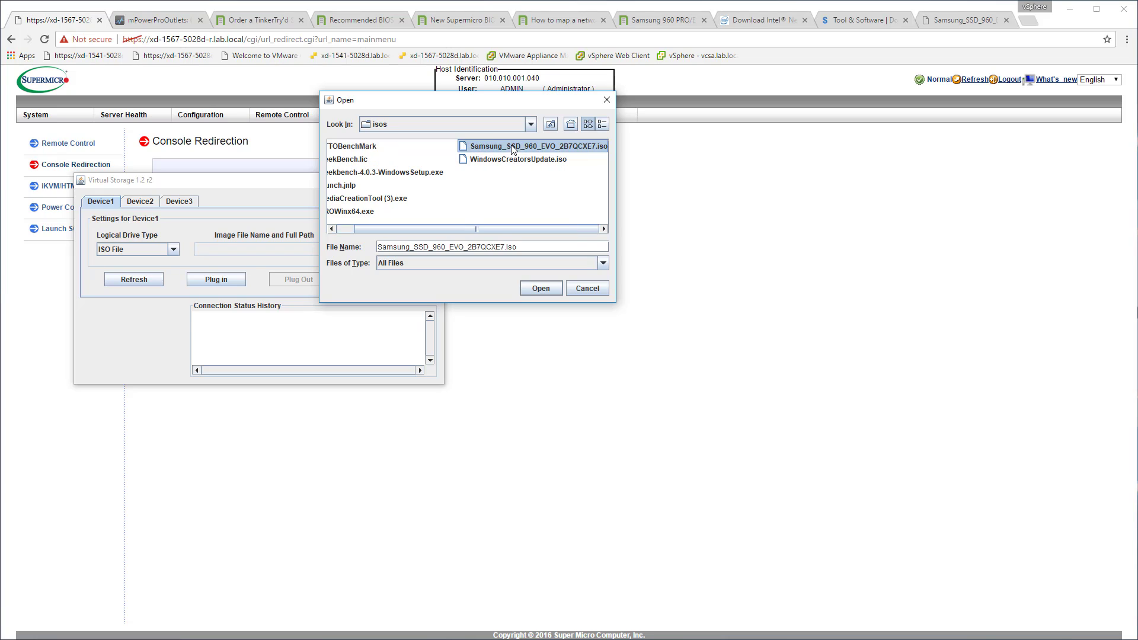
{"action": "left_click", "coordinate": [531, 290]}
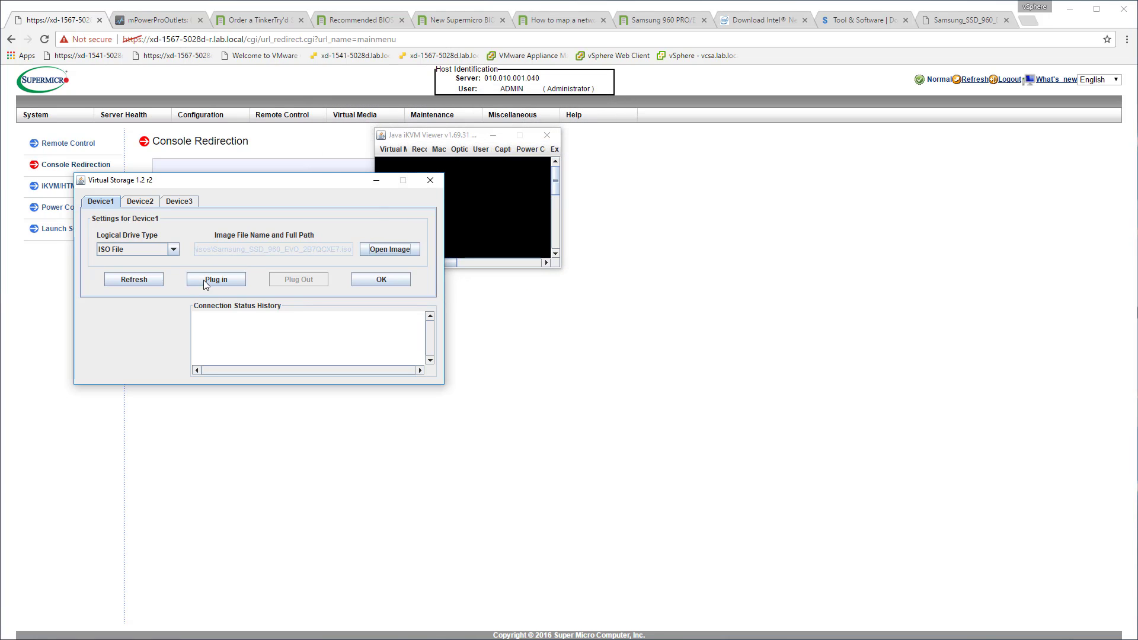
{"action": "left_click", "coordinate": [217, 284]}
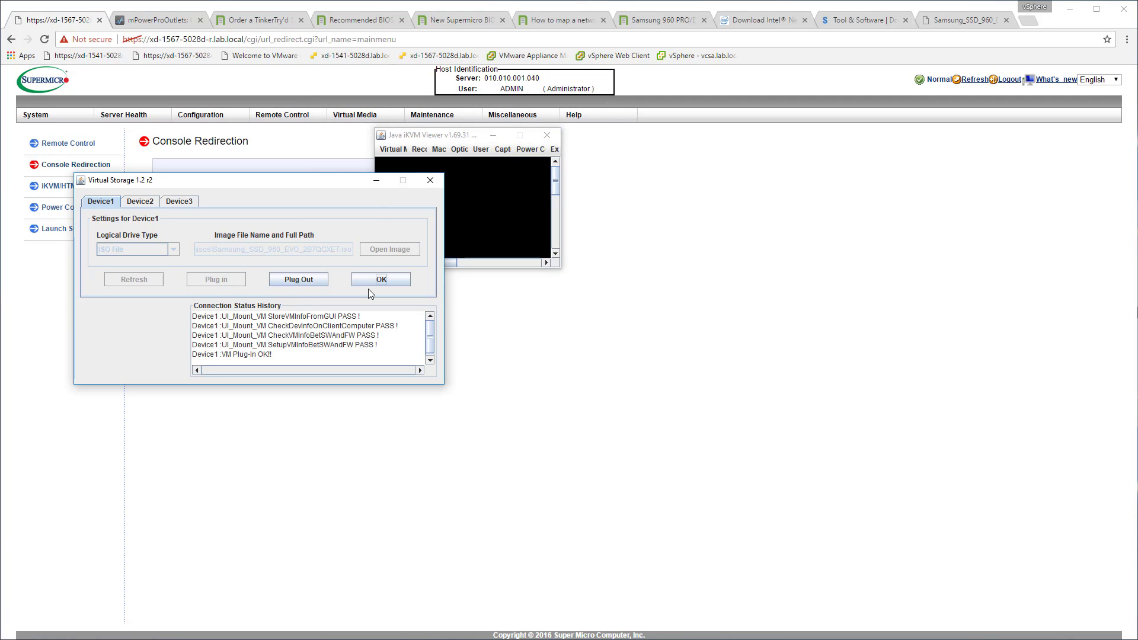
{"action": "left_click", "coordinate": [382, 280]}
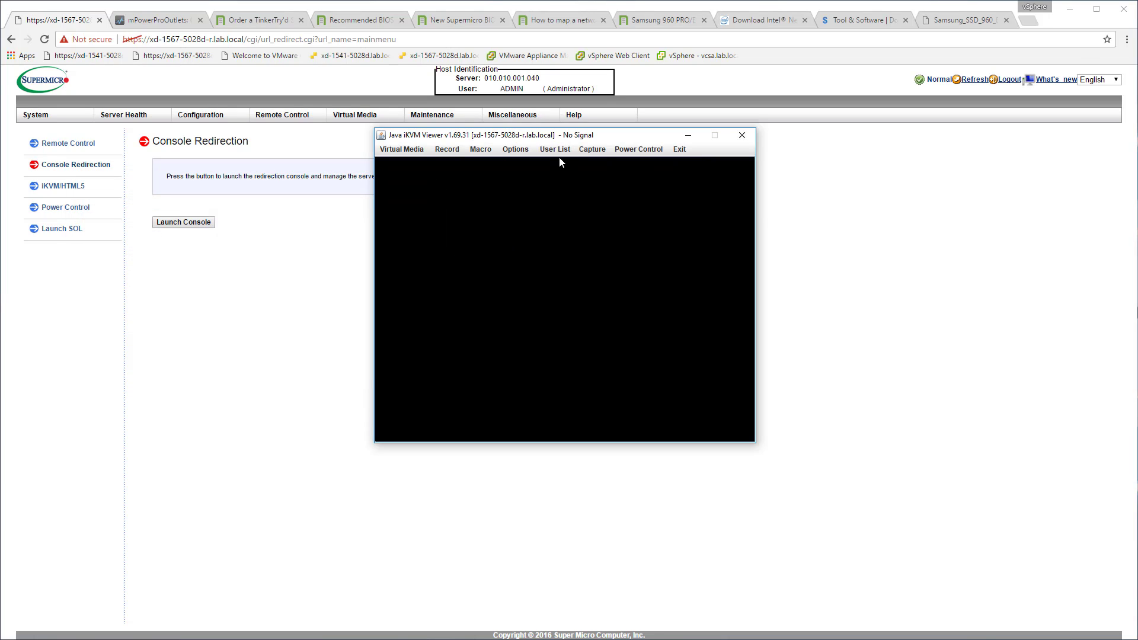
Power on the server through the Java iKVM Viewer and call up the boot device selection during startup.
{"action": "left_click", "coordinate": [638, 149]}
{"action": "left_click", "coordinate": [630, 160]}
{"action": "left_click", "coordinate": [789, 242]}
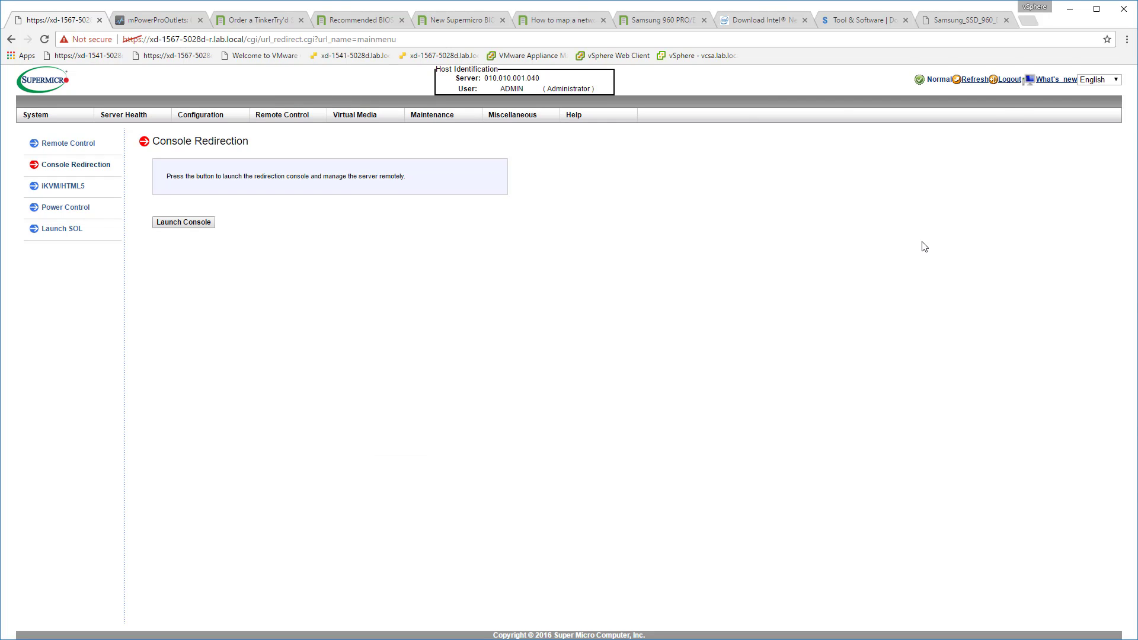
{"action": "key", "text": "alt+Tab"}
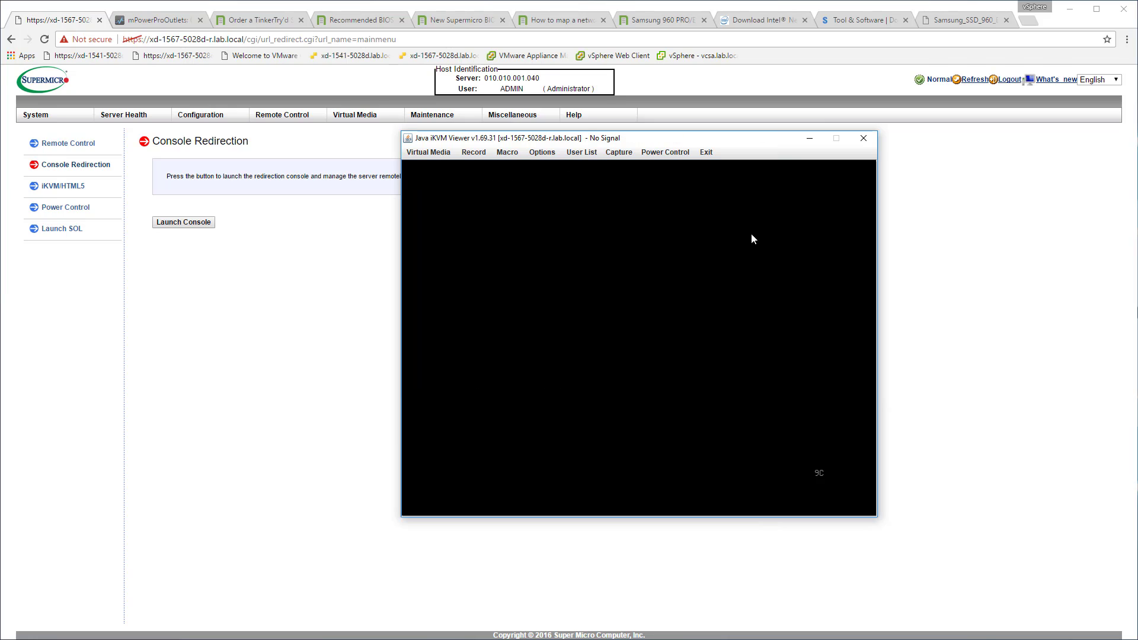
{"action": "key", "text": "F11"}
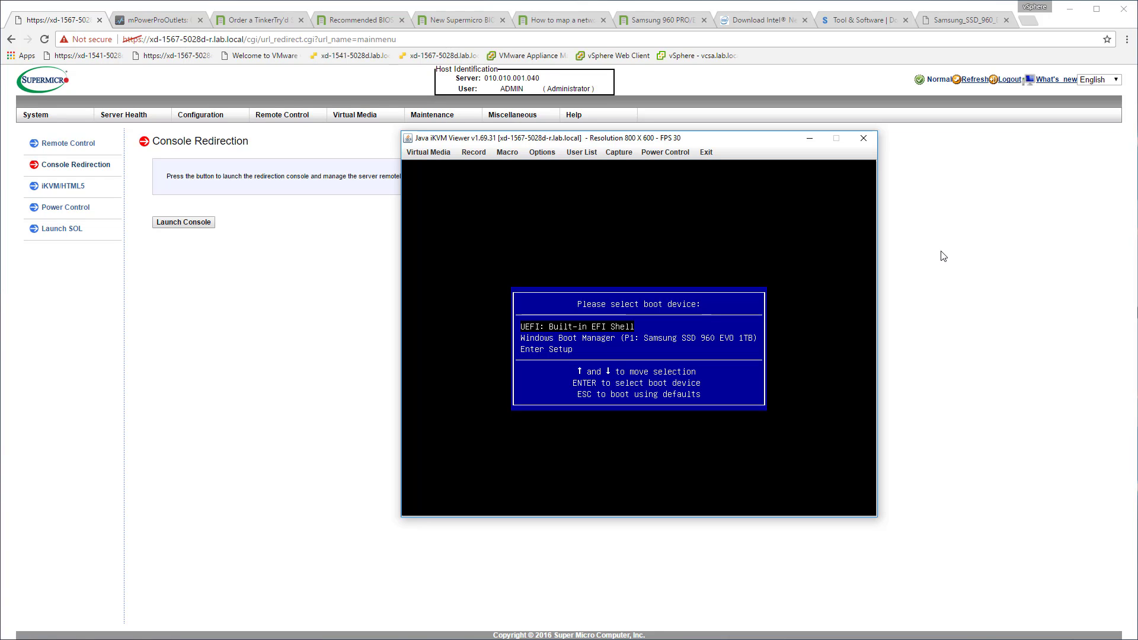
Switch to the Samsung SSD 960 EVO Firmware Update Utility user manual to consult its boot drive instructions.
{"action": "left_click", "coordinate": [950, 21]}
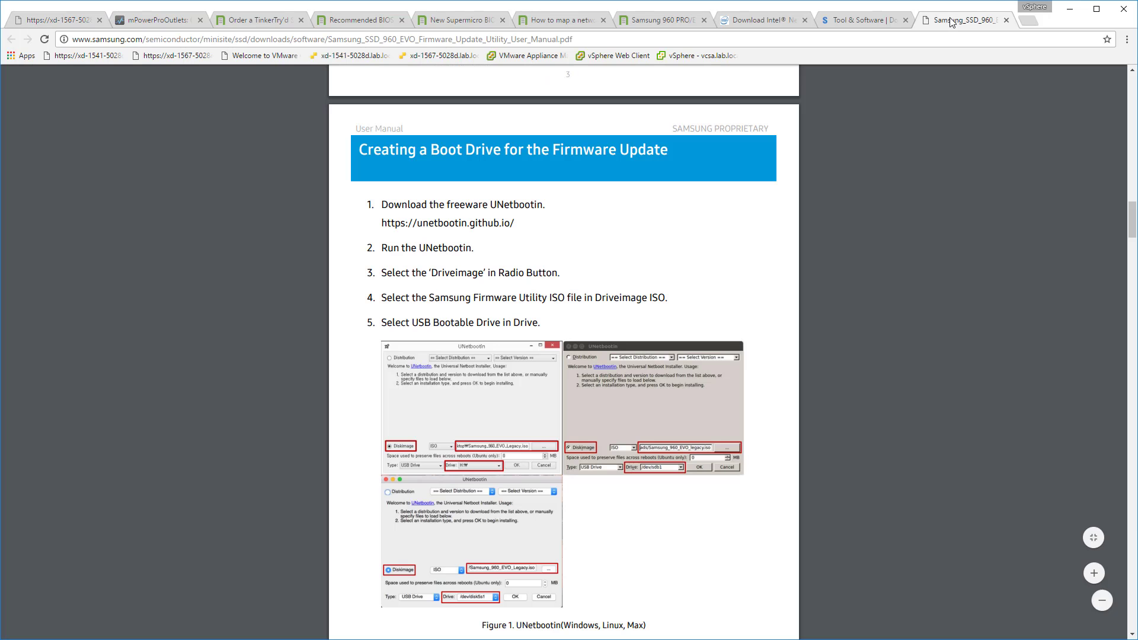
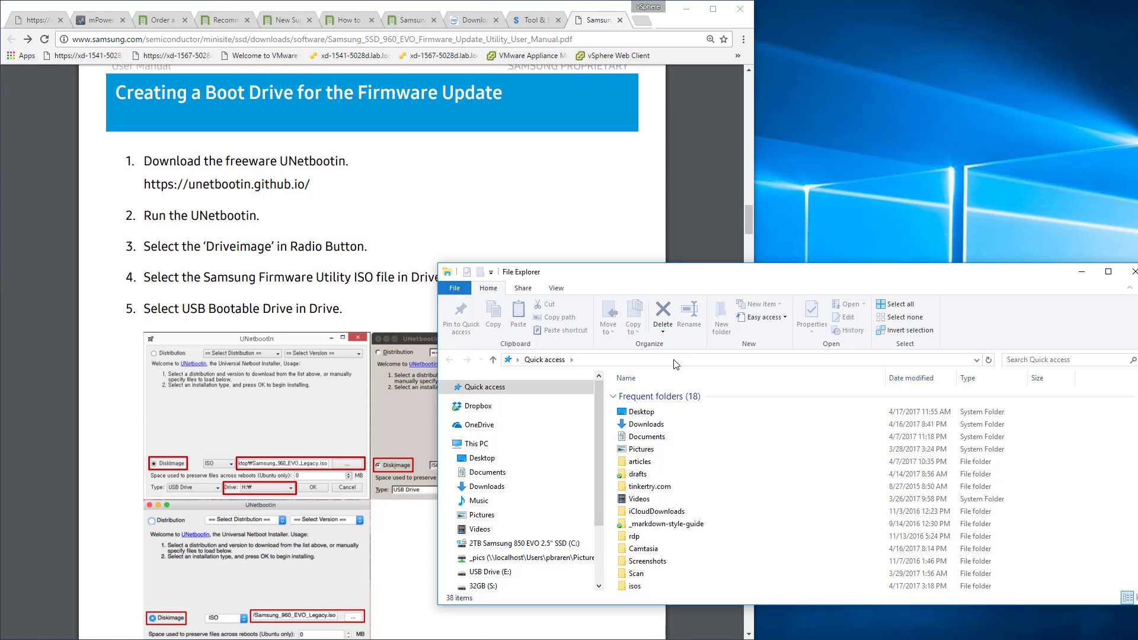
Browse to c:\isos, launch unetbootin-windows-625.exe and minimize the folder window.
{"action": "left_click", "coordinate": [676, 360]}
{"action": "type", "text": "c:\\isos"}
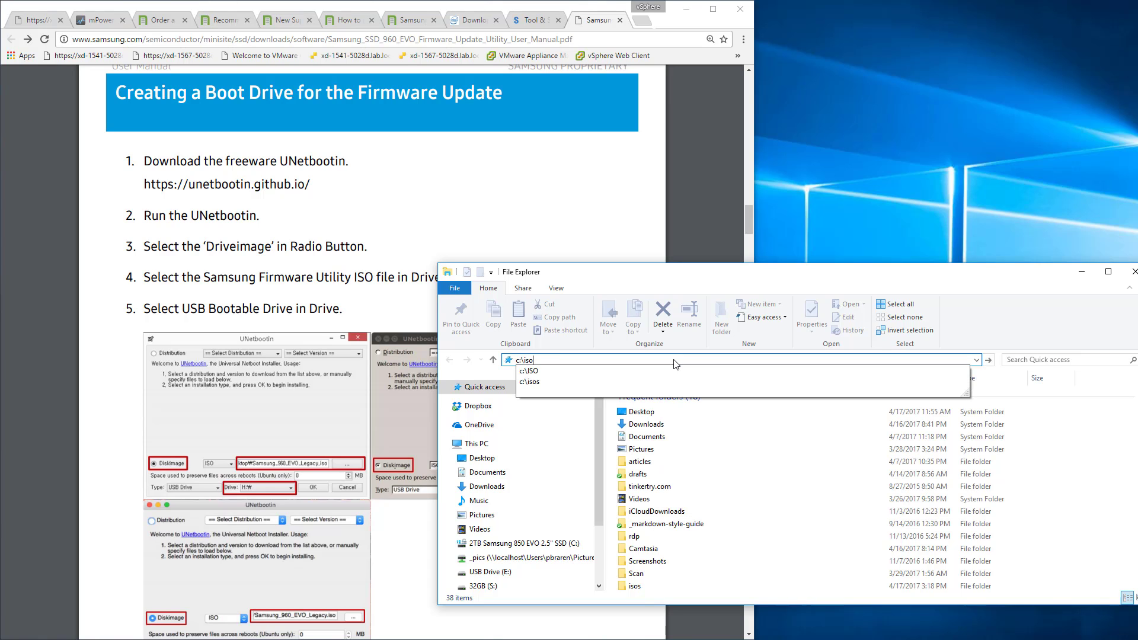
{"action": "key", "text": "Return"}
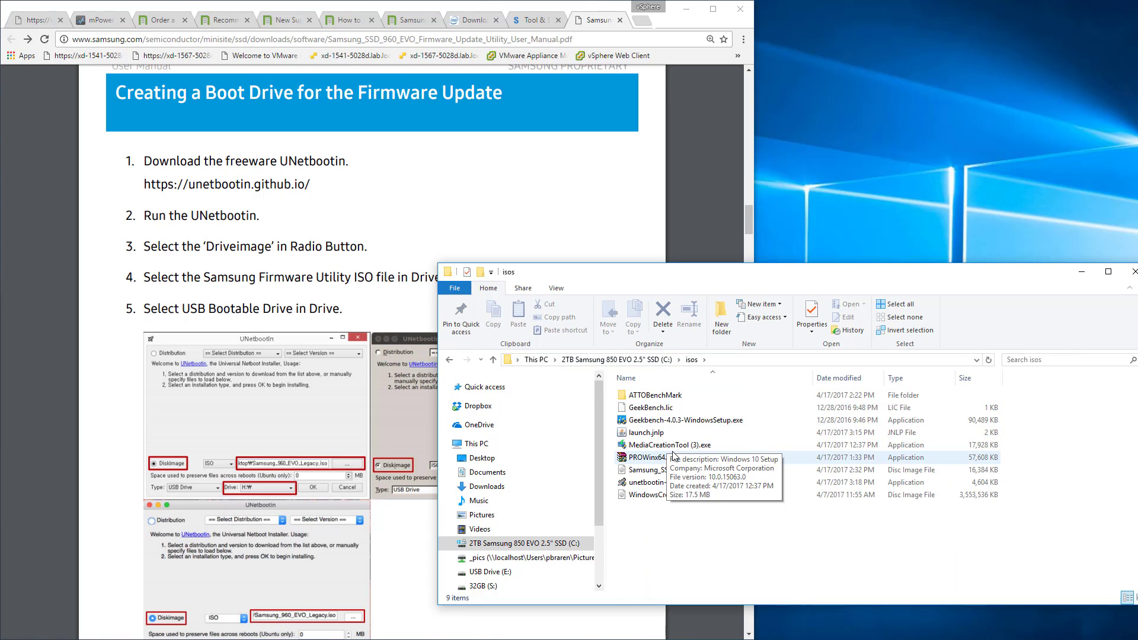
{"action": "left_click", "coordinate": [676, 483]}
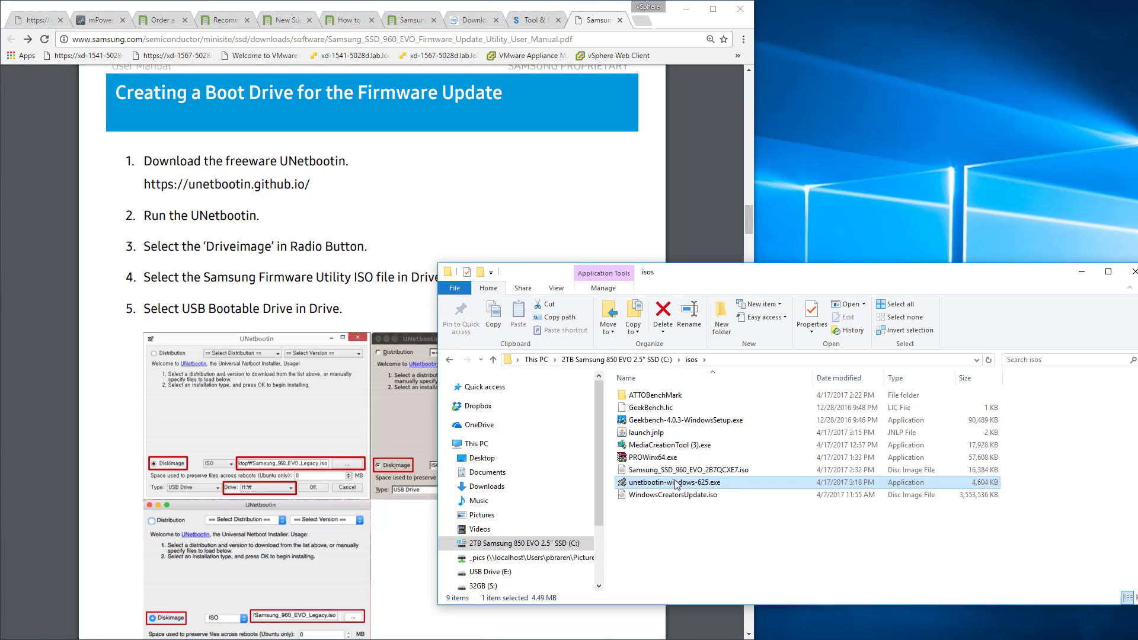
{"action": "double_click", "coordinate": [677, 483]}
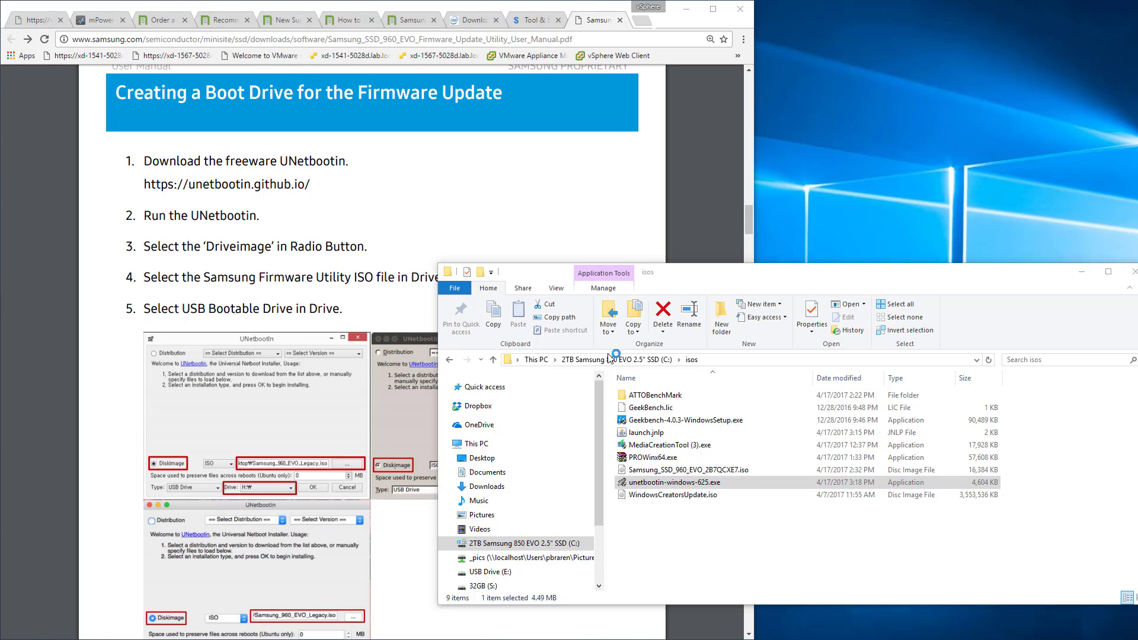
{"action": "left_click", "coordinate": [1082, 272]}
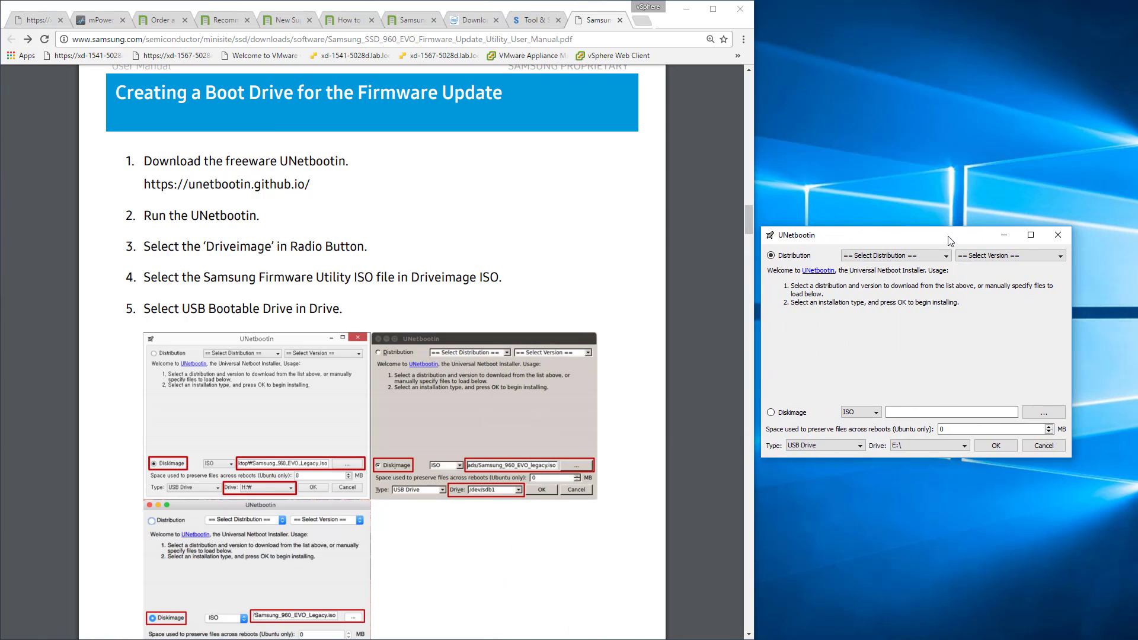
Load Samsung_SSD_960_EVO_2B7QCXE7.iso as UNetbootin's disk image and check the USB drive choices, keeping E:\.
{"action": "left_click", "coordinate": [1024, 416]}
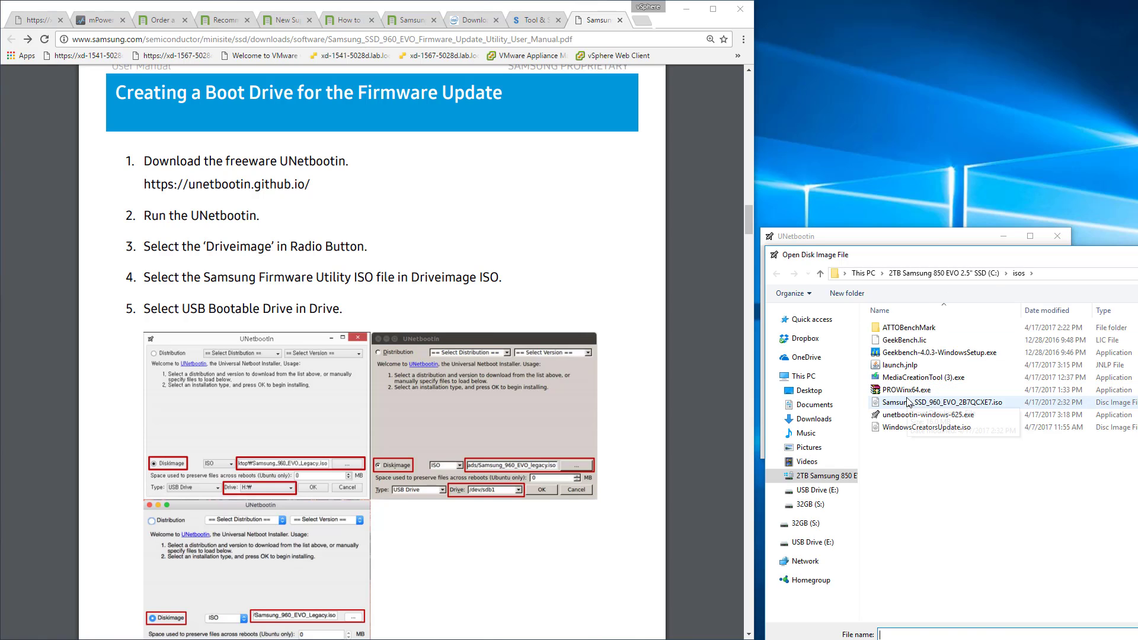
{"action": "double_click", "coordinate": [908, 403]}
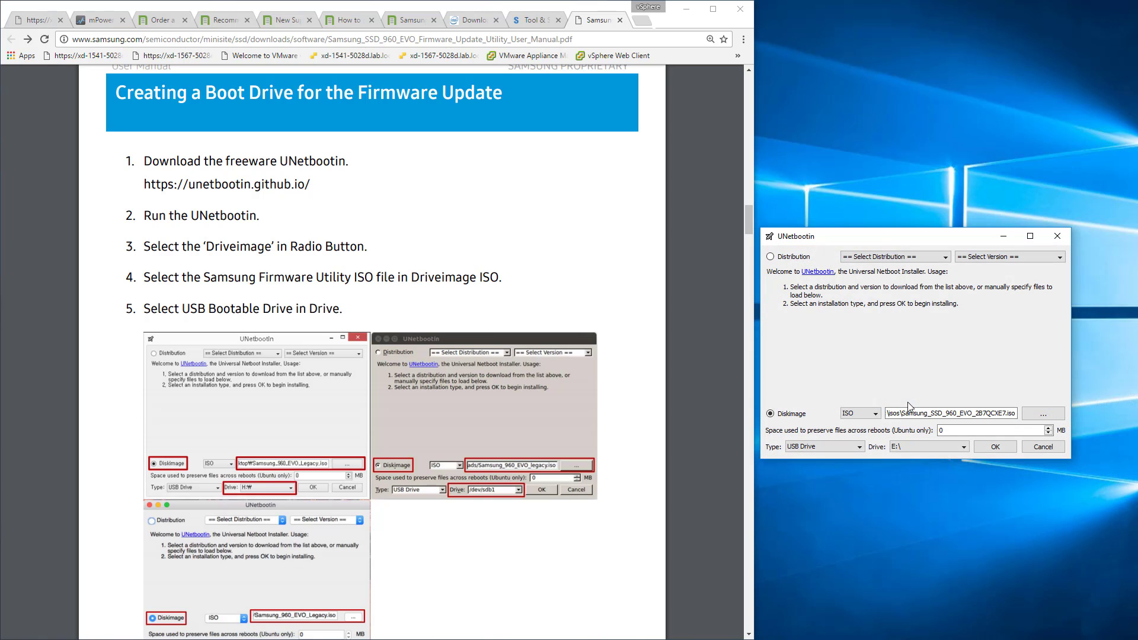
{"action": "left_click", "coordinate": [928, 448]}
{"action": "left_click", "coordinate": [929, 447]}
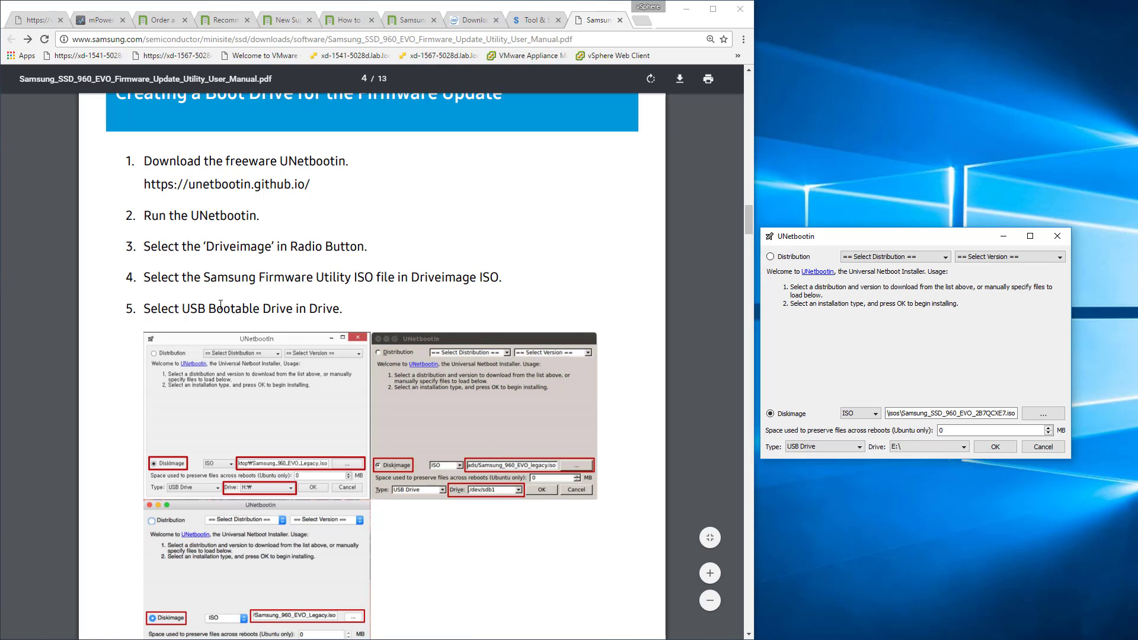
Review the manual's remaining boot drive instructions, write the ISO to USB drive E: with UNetbootin, and exit it.
{"action": "scroll", "coordinate": [244, 287], "scroll_direction": "down", "scroll_amount": 2}
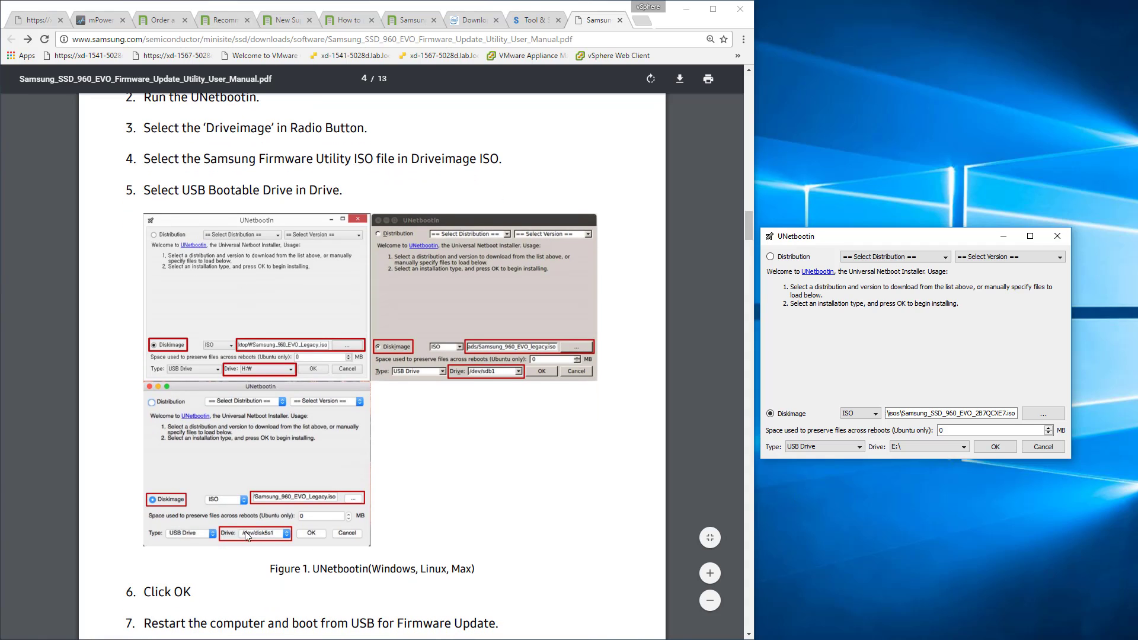
{"action": "scroll", "coordinate": [251, 537], "scroll_direction": "down", "scroll_amount": 1}
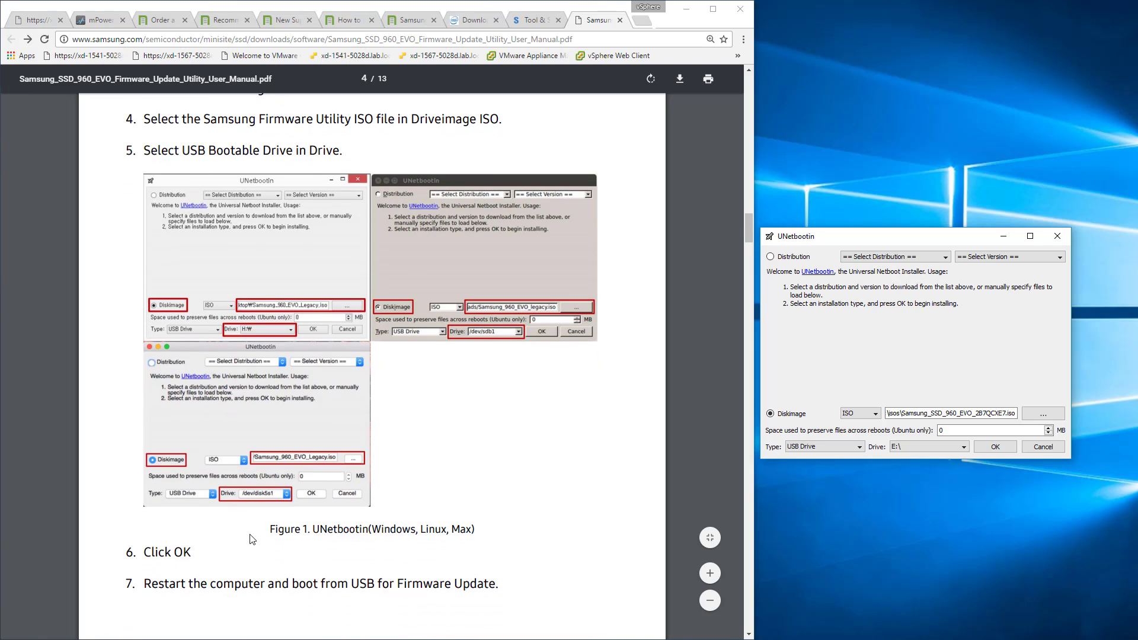
{"action": "scroll", "coordinate": [254, 536], "scroll_direction": "down", "scroll_amount": 2}
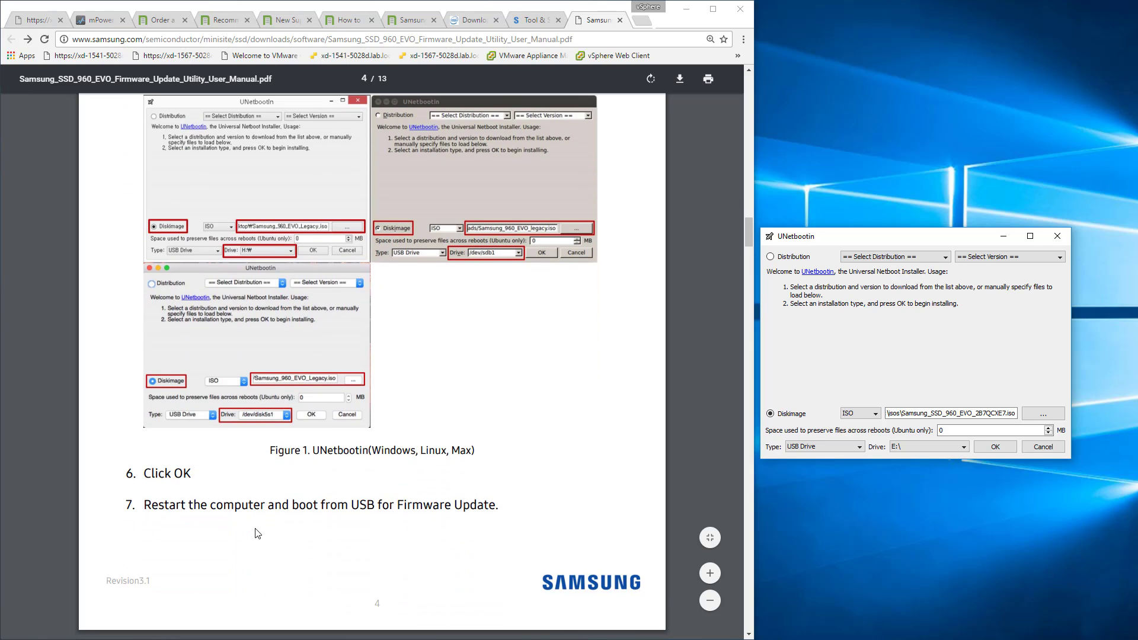
{"action": "scroll", "coordinate": [256, 533], "scroll_direction": "up", "scroll_amount": 2}
{"action": "scroll", "coordinate": [257, 531], "scroll_direction": "up", "scroll_amount": 2}
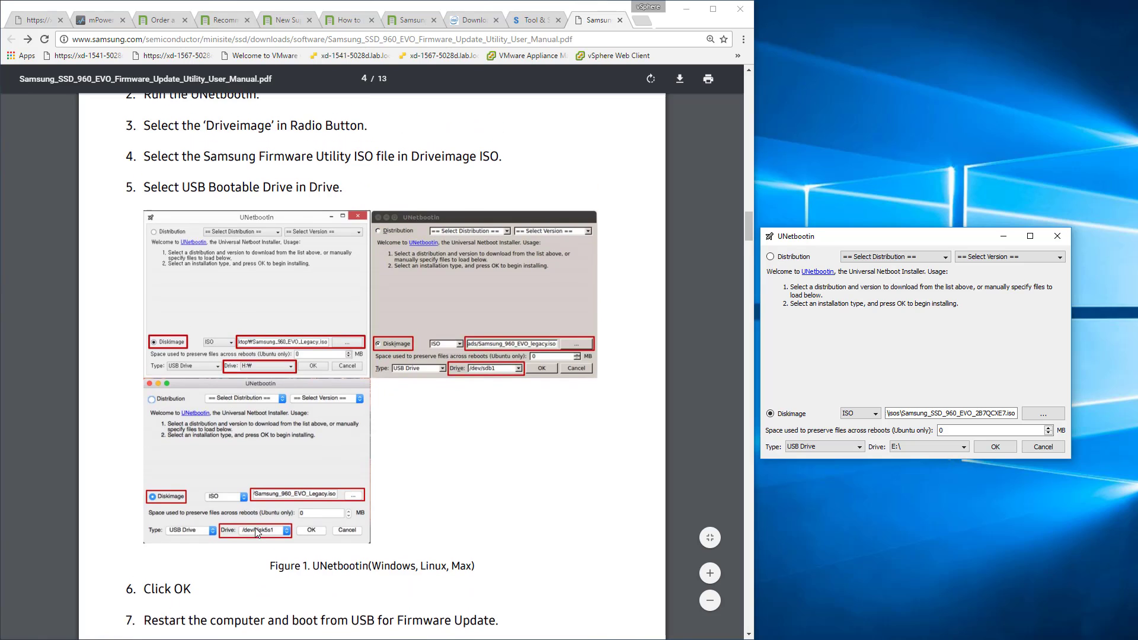
{"action": "left_click", "coordinate": [1003, 446]}
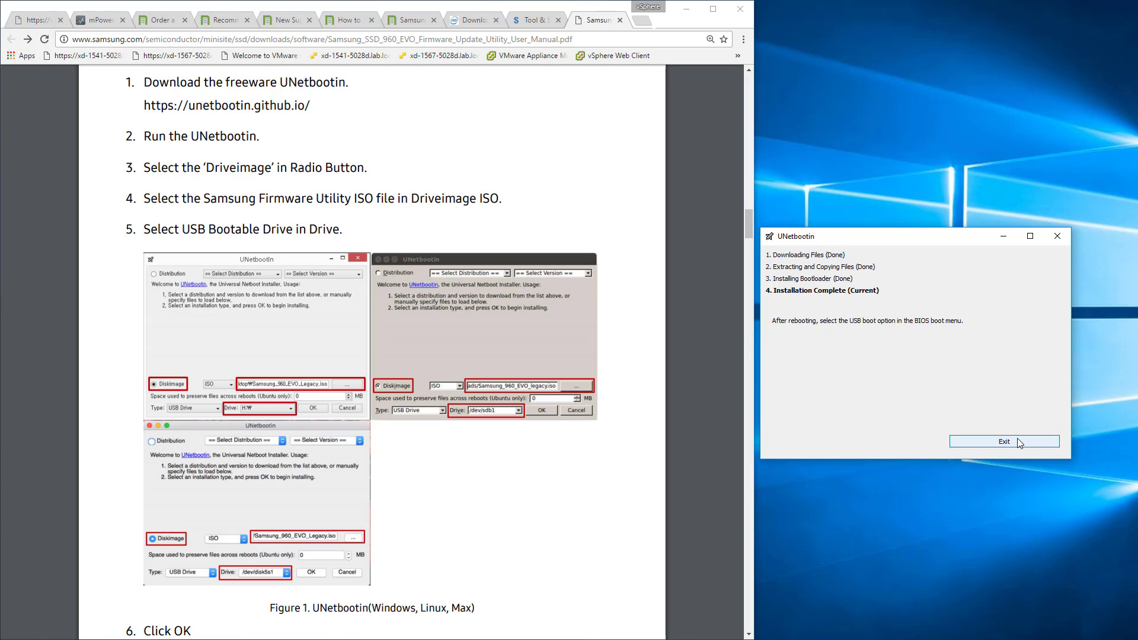
{"action": "left_click", "coordinate": [1021, 445]}
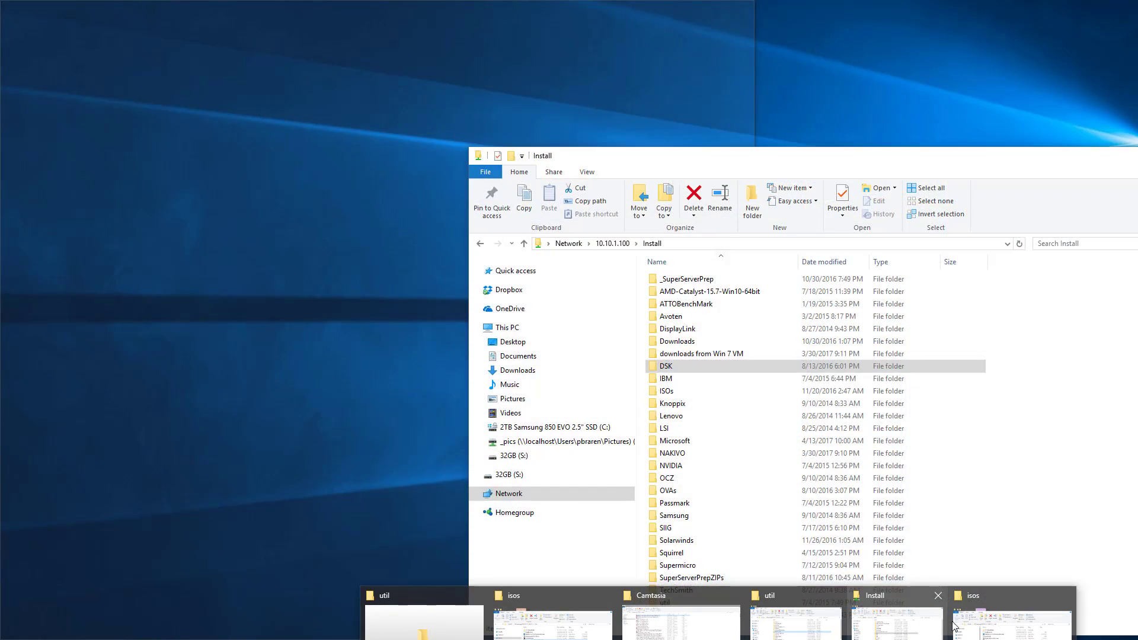
Bring up the isos folder window and browse to drive E: to examine the files on the USB drive.
{"action": "left_click", "coordinate": [954, 626]}
{"action": "left_click", "coordinate": [741, 360]}
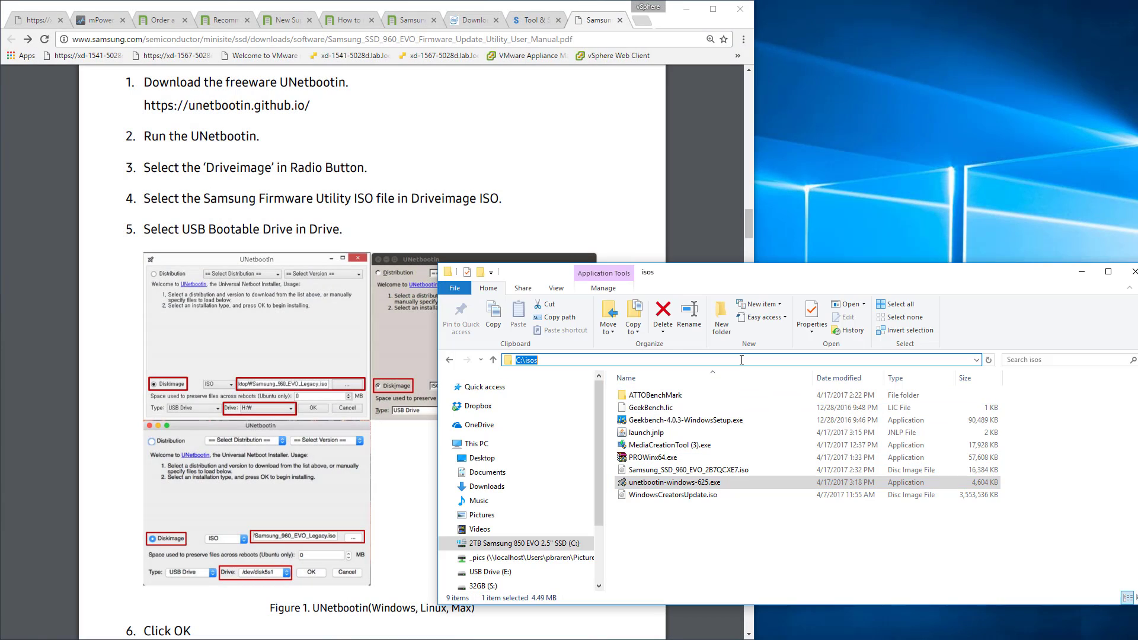
{"action": "type", "text": "e:"}
{"action": "key", "text": "Return"}
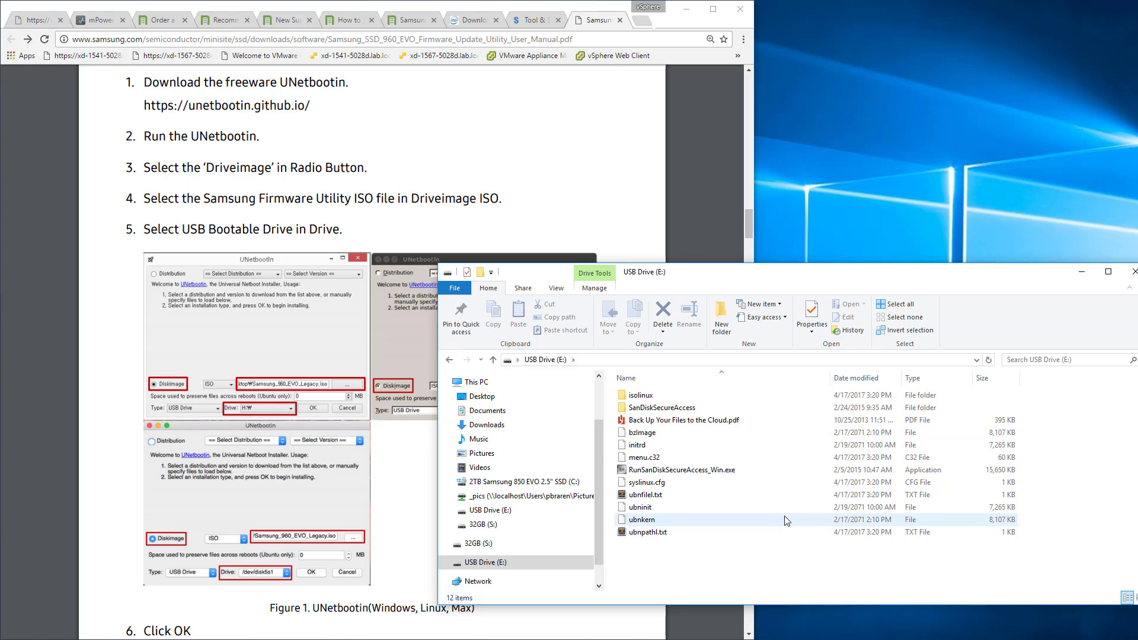
Quick-format USB drive E: from This PC as FAT32 with the volume label 32GBUSB, and close the format dialog.
{"action": "right_click", "coordinate": [492, 562]}
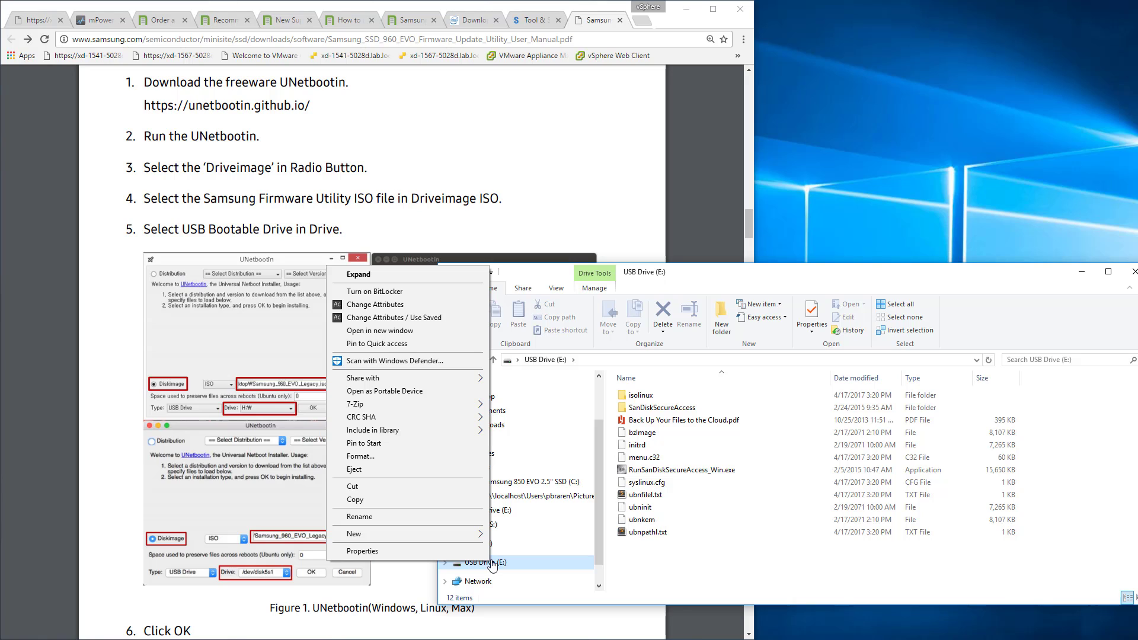
{"action": "key", "text": "Escape"}
{"action": "left_click", "coordinate": [475, 382]}
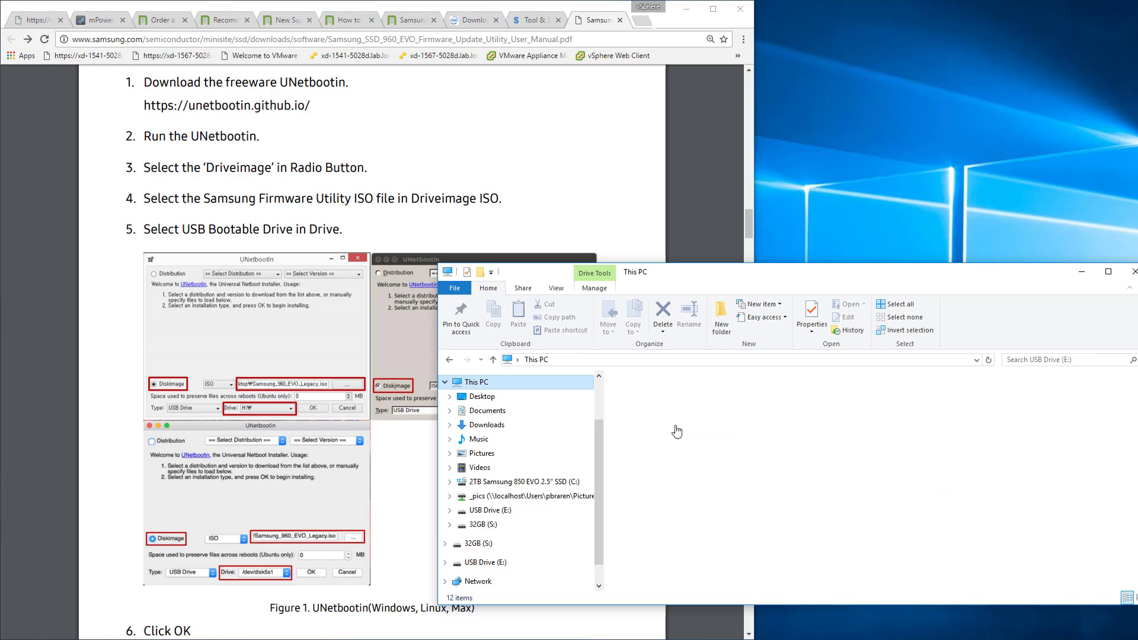
{"action": "left_click", "coordinate": [884, 487]}
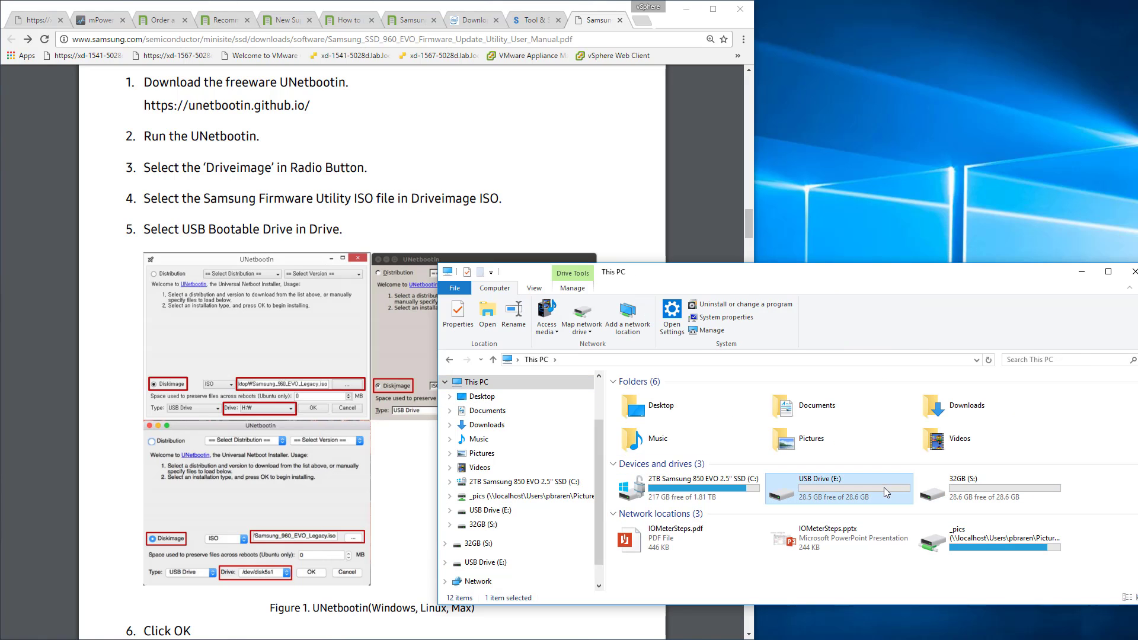
{"action": "right_click", "coordinate": [884, 487]}
{"action": "left_click", "coordinate": [795, 392]}
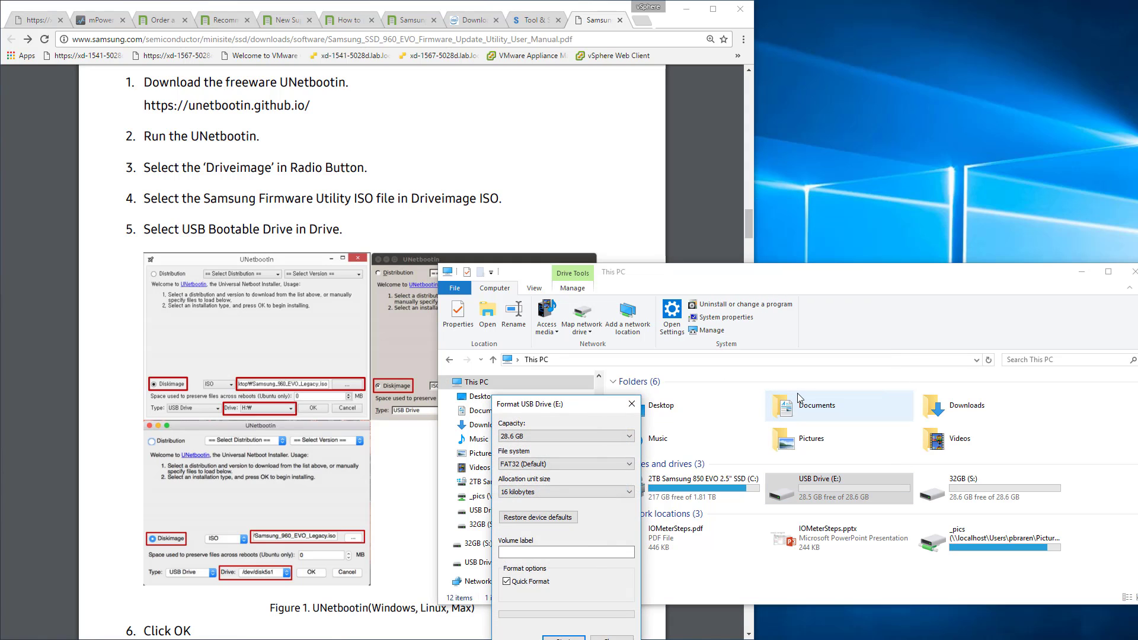
{"action": "left_click", "coordinate": [555, 552]}
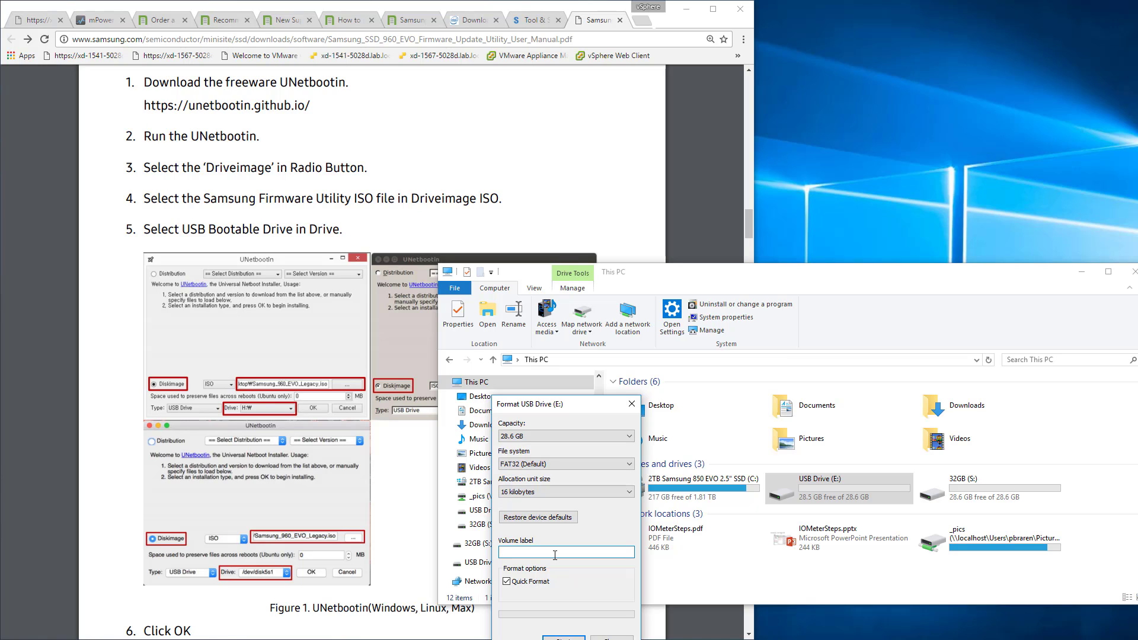
{"action": "type", "text": "32GBUSB"}
{"action": "key", "text": "Return"}
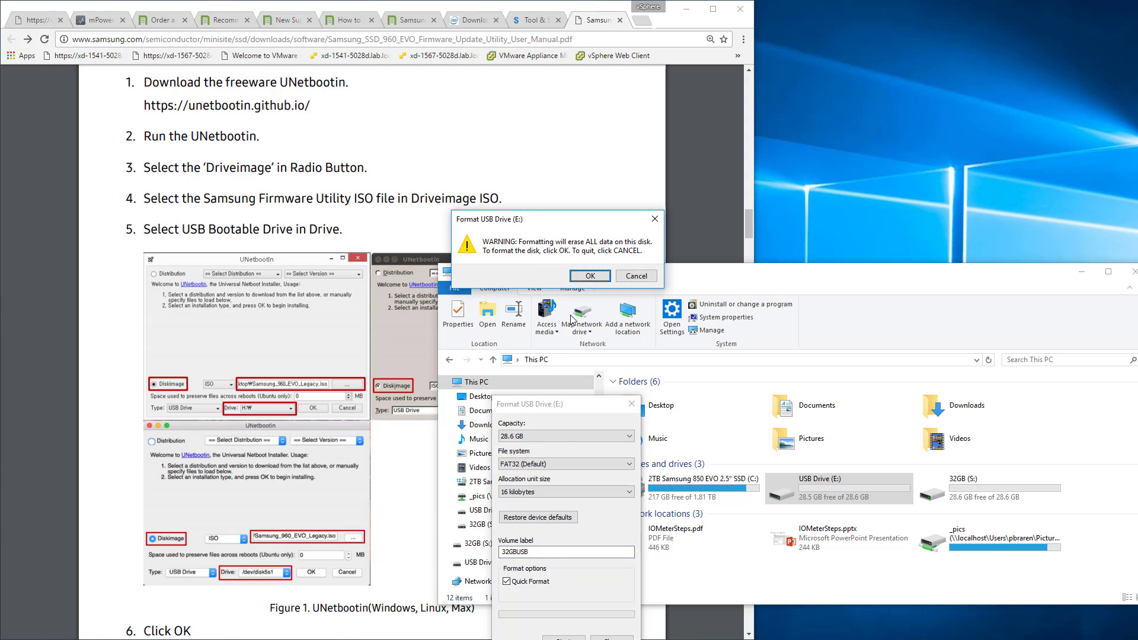
{"action": "left_click", "coordinate": [579, 289]}
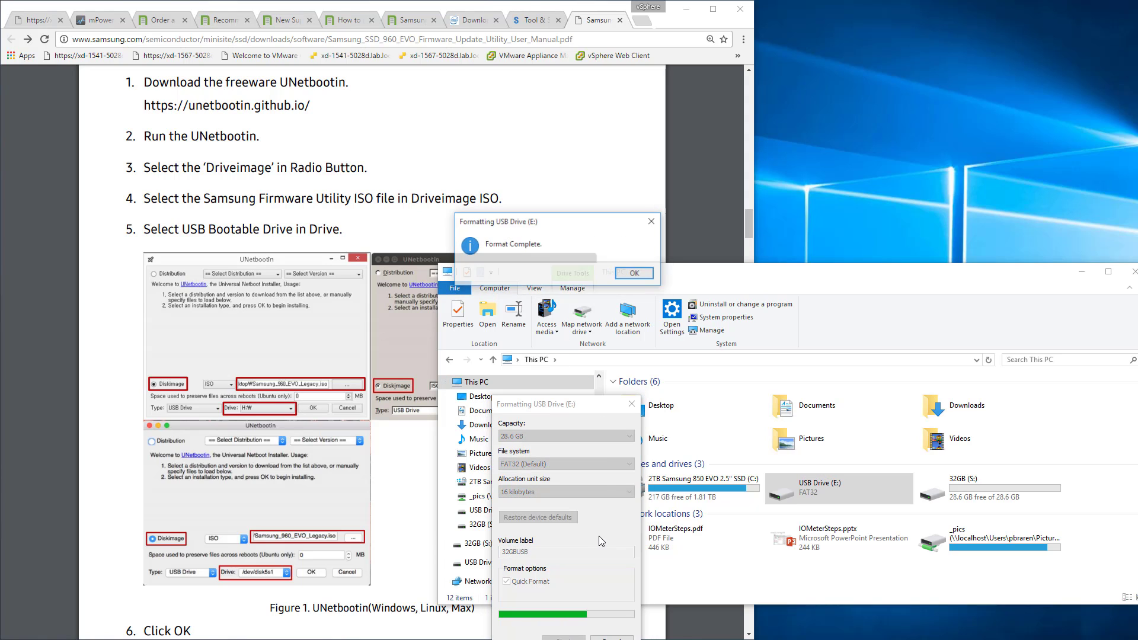
{"action": "left_click", "coordinate": [623, 274]}
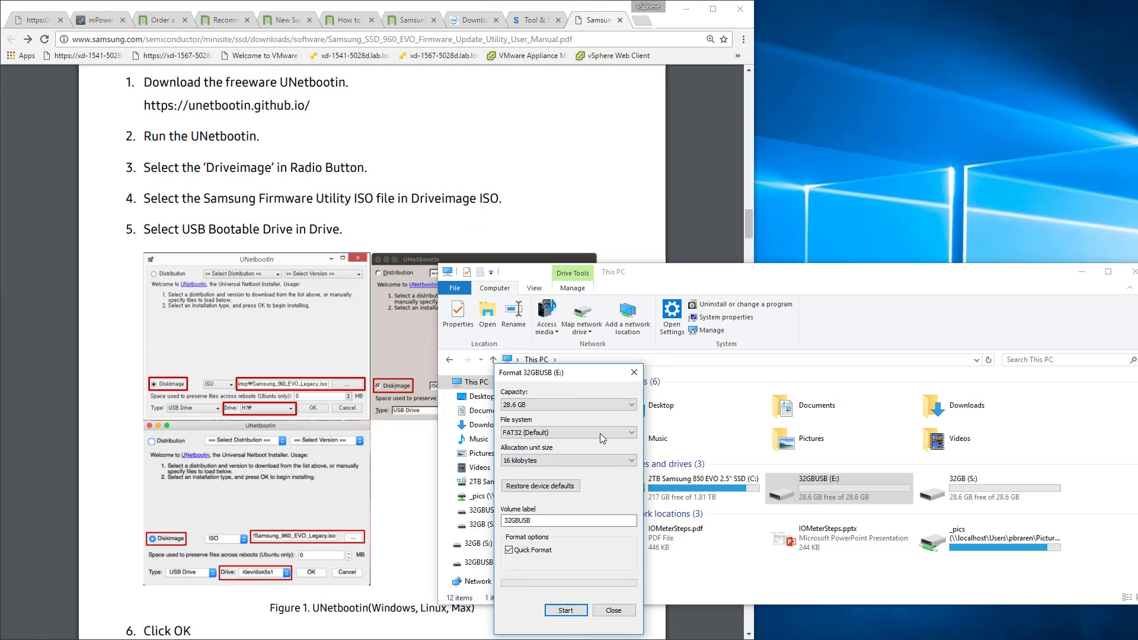
{"action": "key", "text": "Escape"}
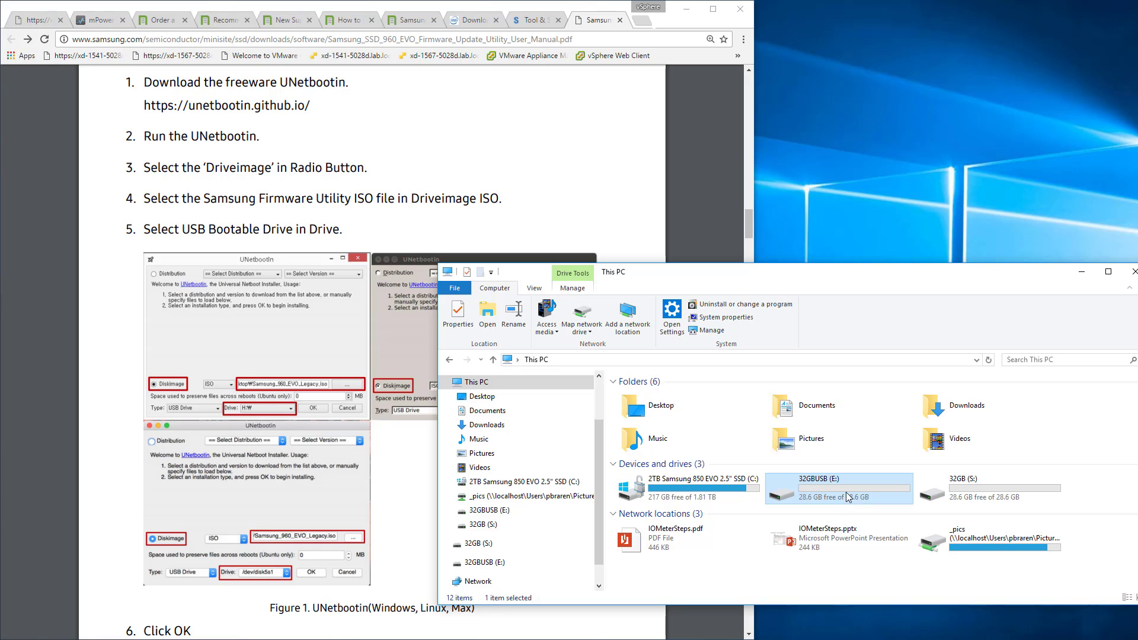
Return to c:\isos, run unetbootin-windows-625.exe again and minimize the folder window.
{"action": "left_click", "coordinate": [744, 491]}
{"action": "double_click", "coordinate": [744, 491]}
{"action": "left_click", "coordinate": [793, 360]}
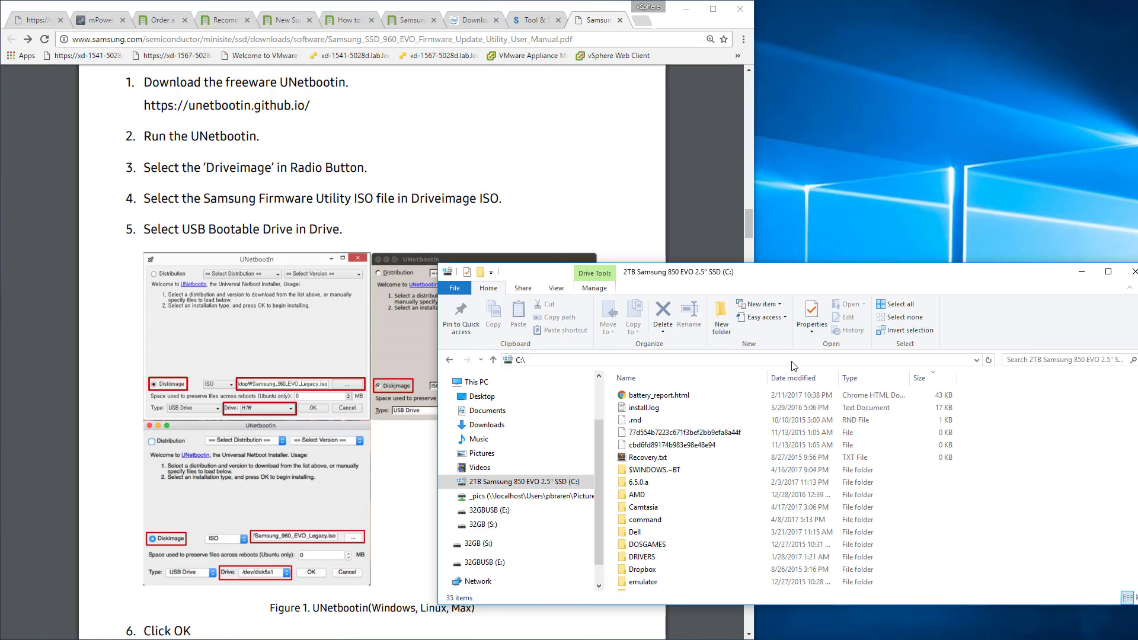
{"action": "type", "text": "c:\\isos"}
{"action": "key", "text": "Return"}
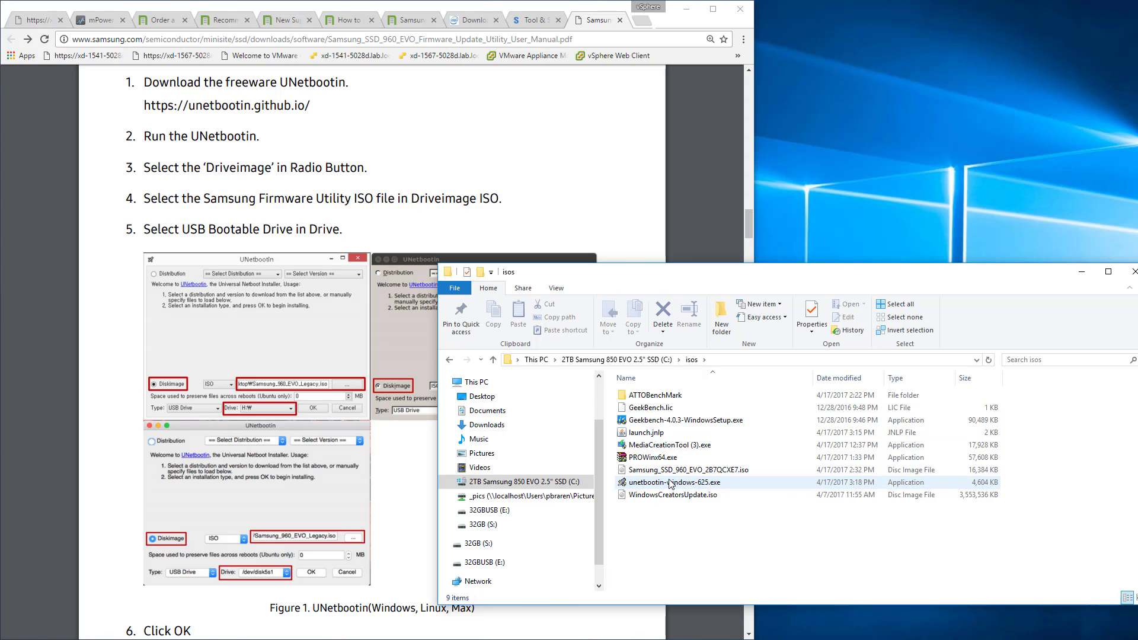
{"action": "double_click", "coordinate": [671, 483]}
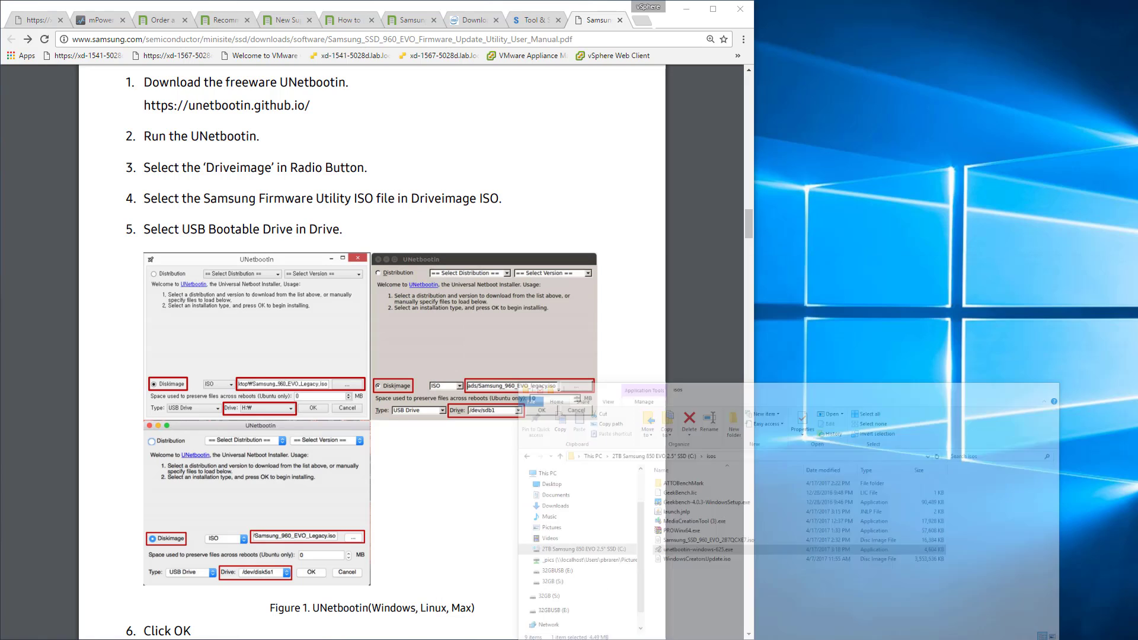
{"action": "left_click", "coordinate": [1082, 272]}
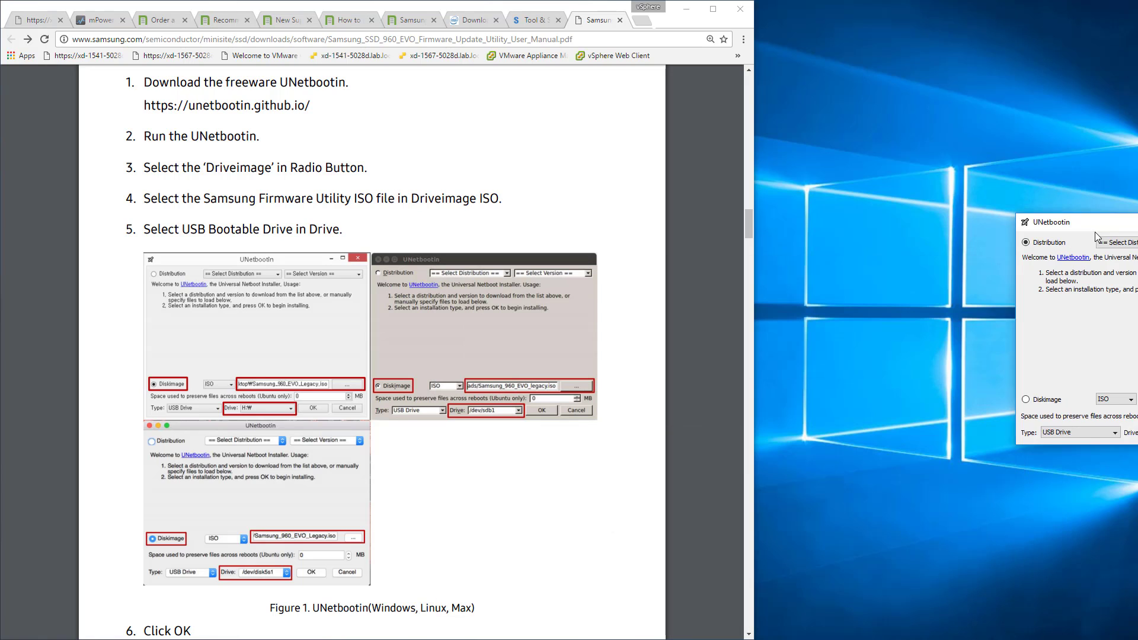
Load Samsung_SSD_960_EVO_2B7QCXE7.iso as UNetbootin's disk image for USB drive E:, and check the distribution and version lists against the manual.
{"action": "left_click_drag", "start_coordinate": [1094, 232], "coordinate": [937, 246]}
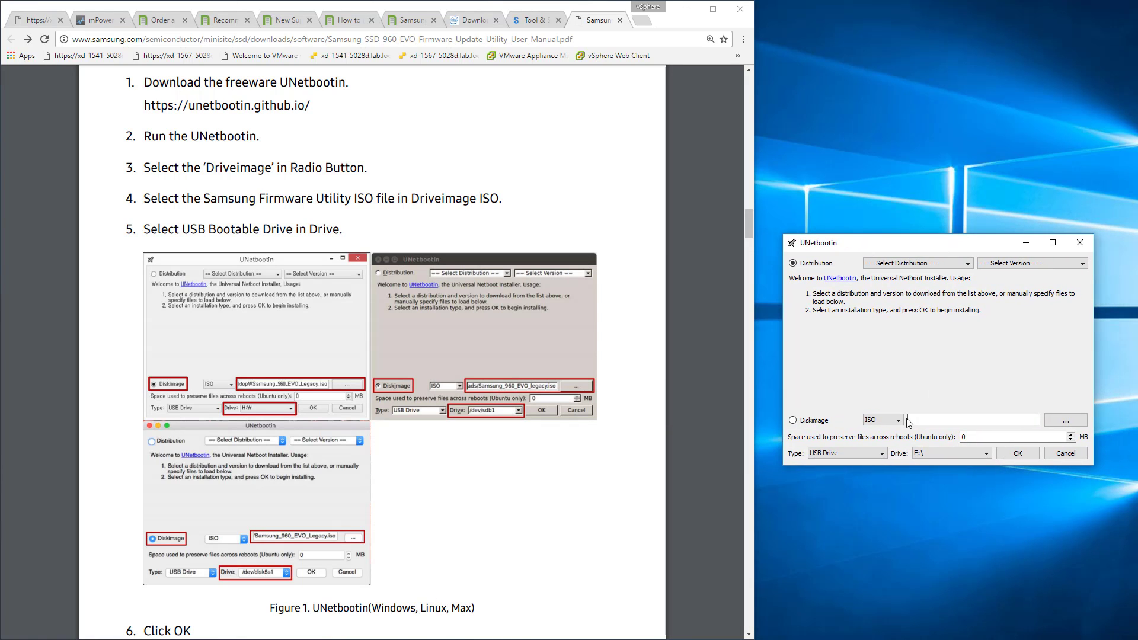
{"action": "left_click", "coordinate": [1065, 420]}
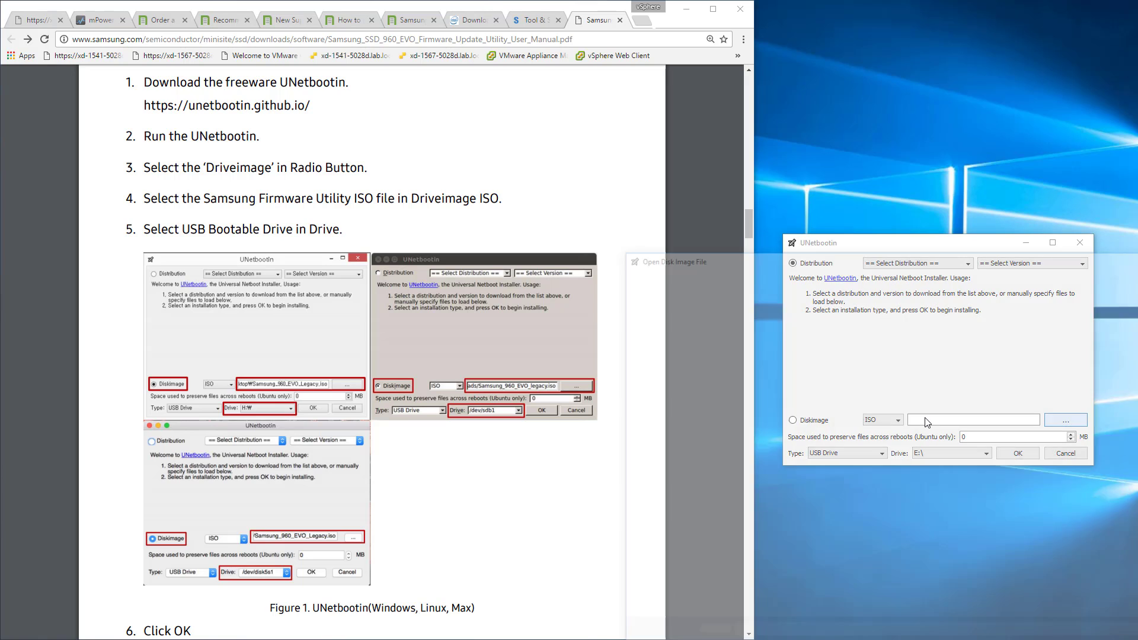
{"action": "double_click", "coordinate": [836, 404]}
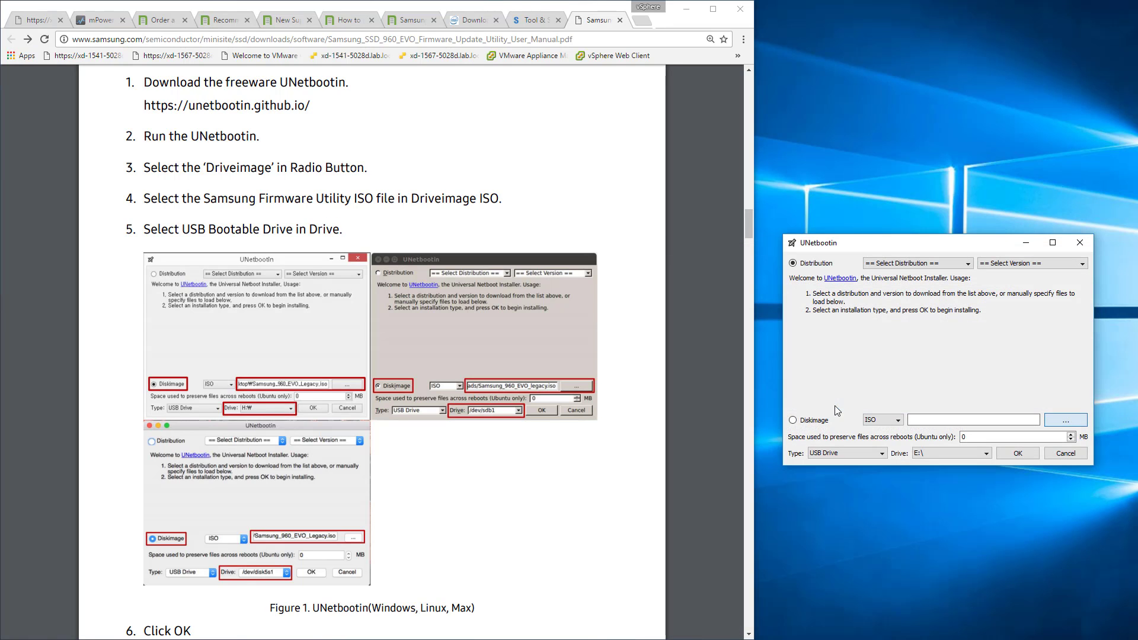
{"action": "left_click", "coordinate": [934, 457]}
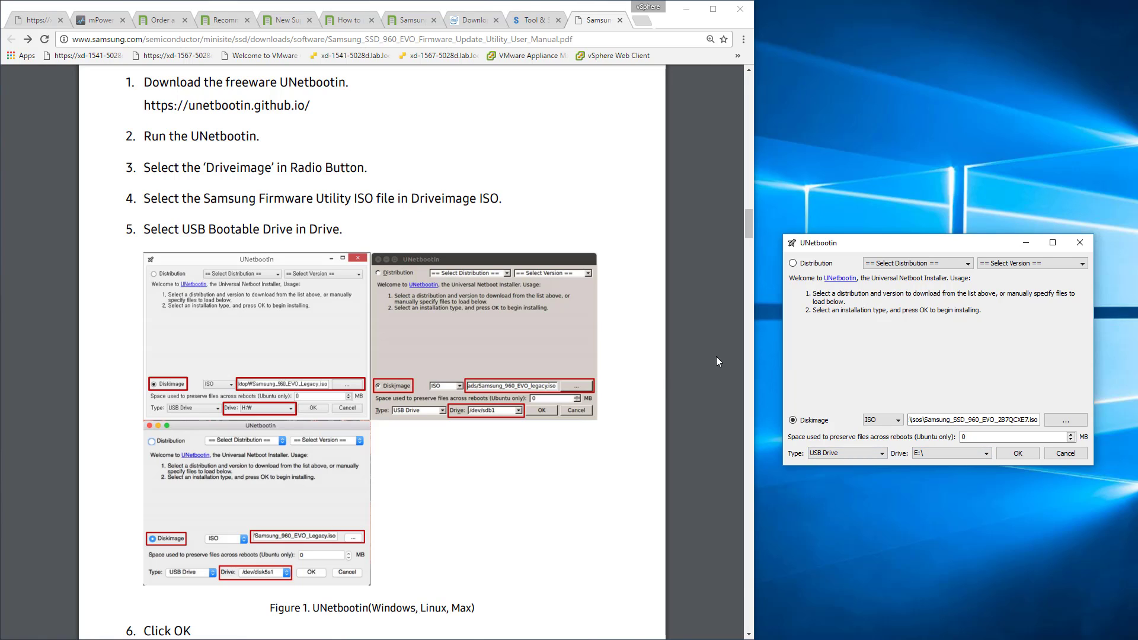
{"action": "left_click", "coordinate": [968, 264]}
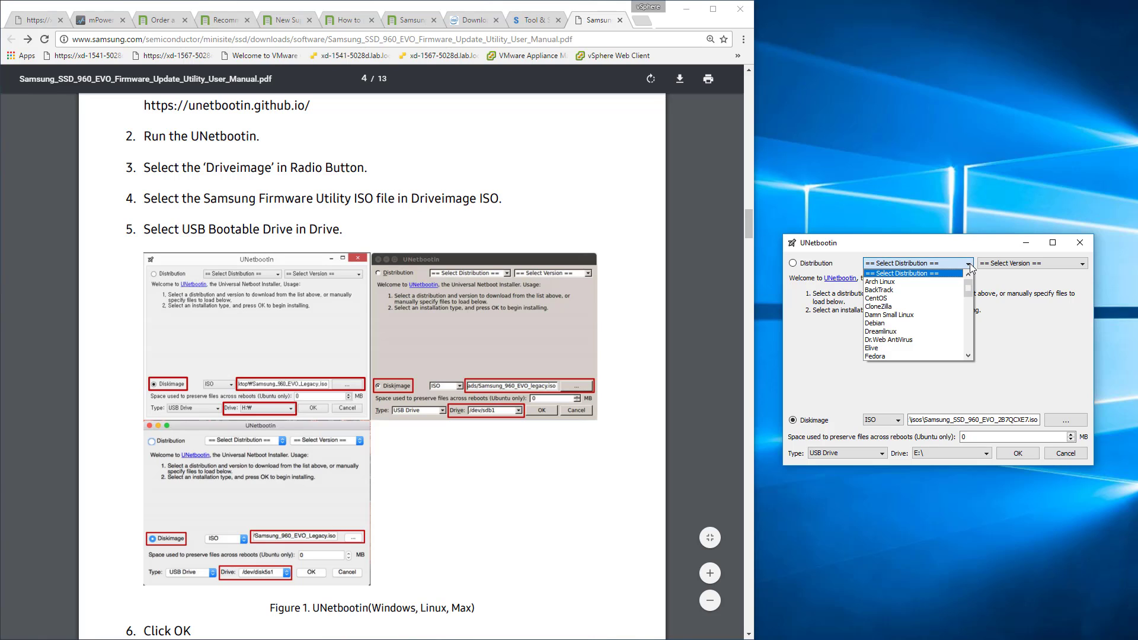
{"action": "left_click", "coordinate": [970, 265]}
{"action": "left_click", "coordinate": [1083, 264]}
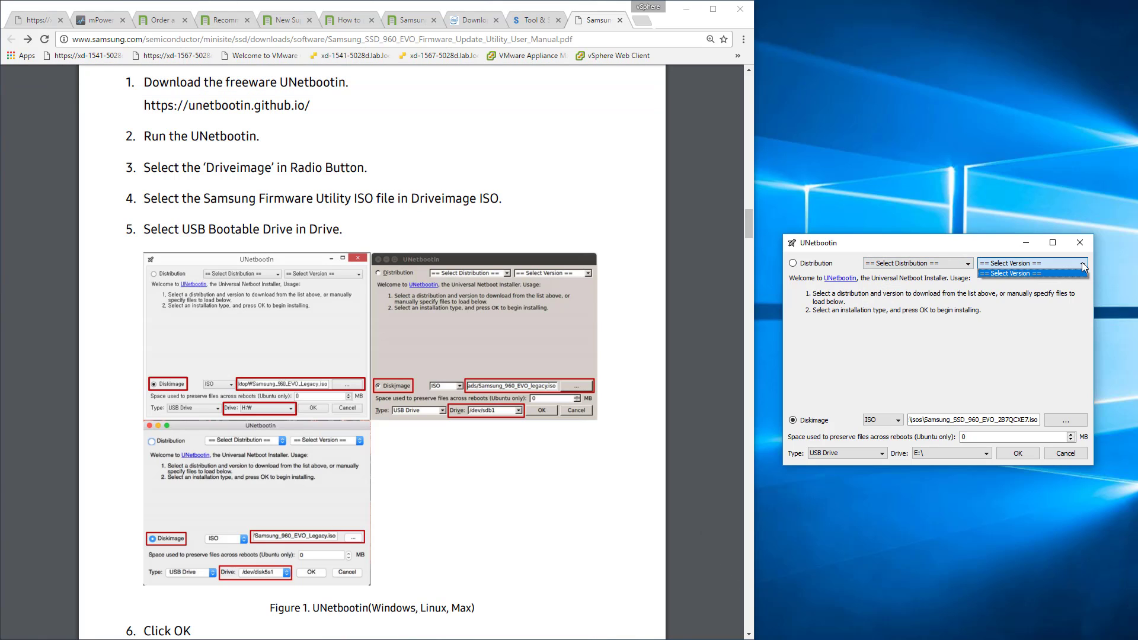
{"action": "left_click", "coordinate": [1082, 264]}
{"action": "left_click", "coordinate": [436, 495]}
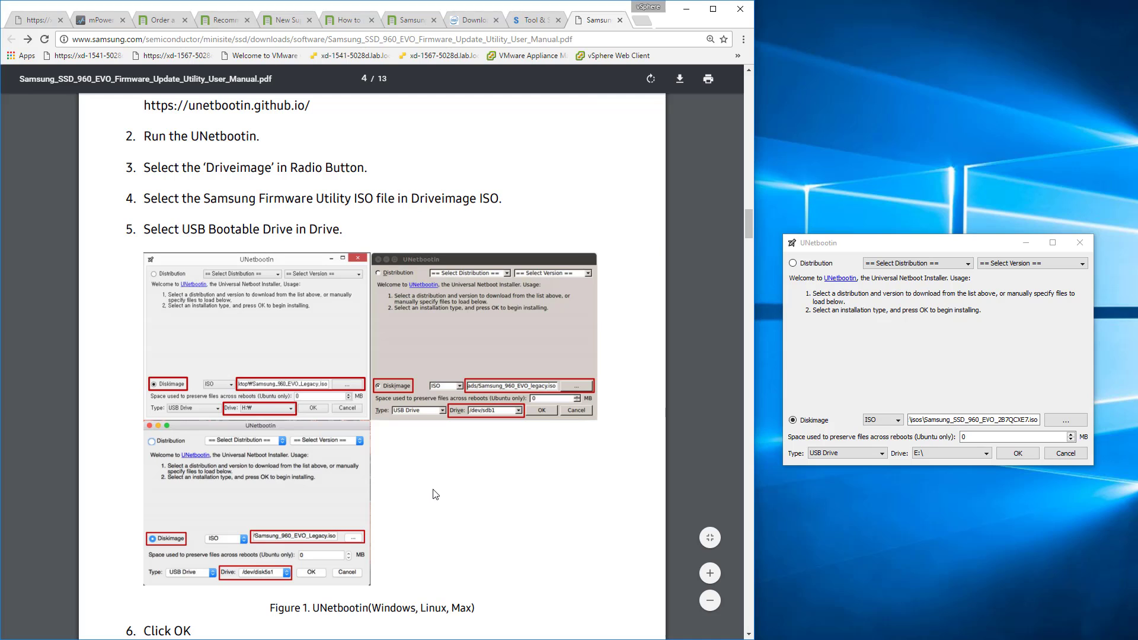
Write the loaded Samsung ISO to USB drive E: with UNetbootin and exit when the installation is complete.
{"action": "scroll", "coordinate": [436, 494], "scroll_direction": "down", "scroll_amount": 1}
{"action": "scroll", "coordinate": [350, 259], "scroll_direction": "up", "scroll_amount": 1}
{"action": "left_click", "coordinate": [1020, 454]}
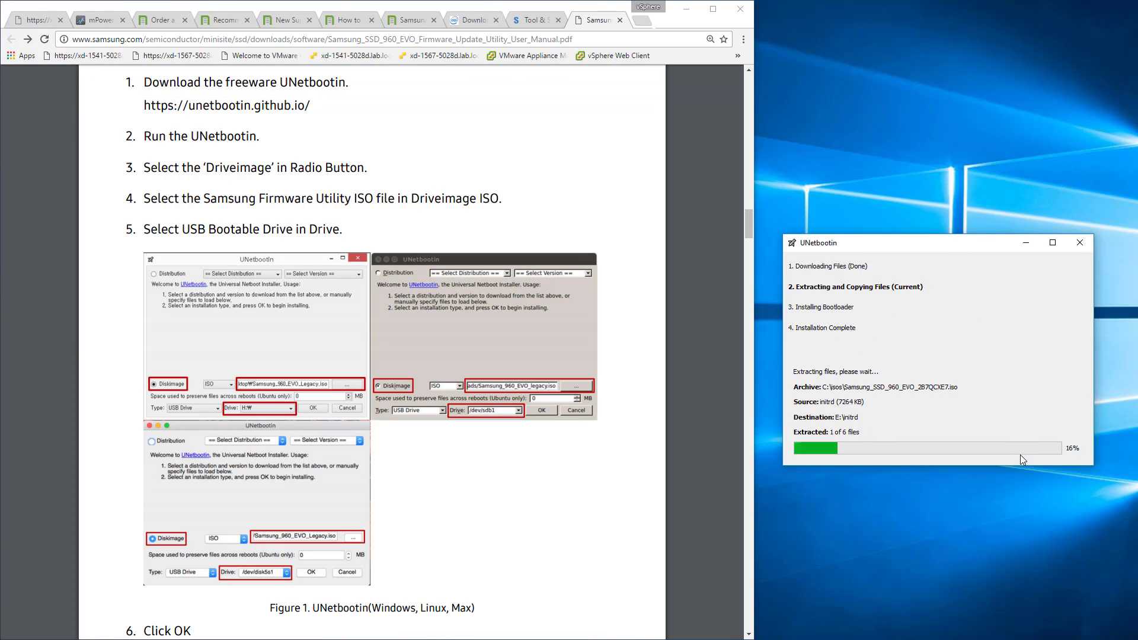
{"action": "left_click", "coordinate": [1021, 452]}
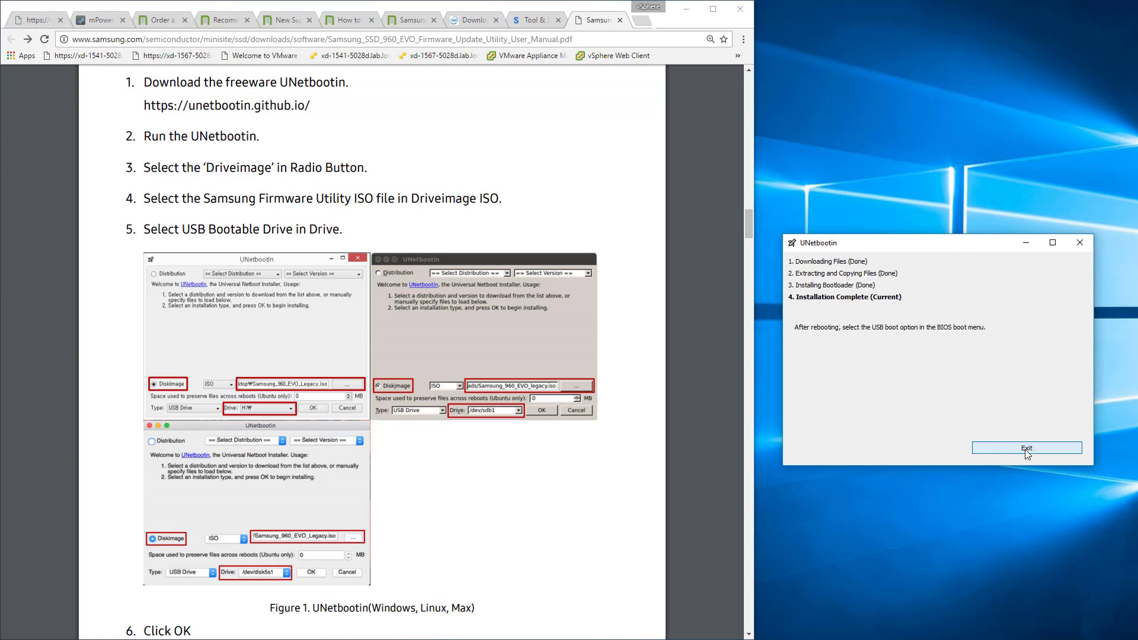
Bring up the isos folder window, browse drive E: and its isolinux folder to examine the written files, and close the window.
{"action": "mouse_move", "coordinate": [718, 634]}
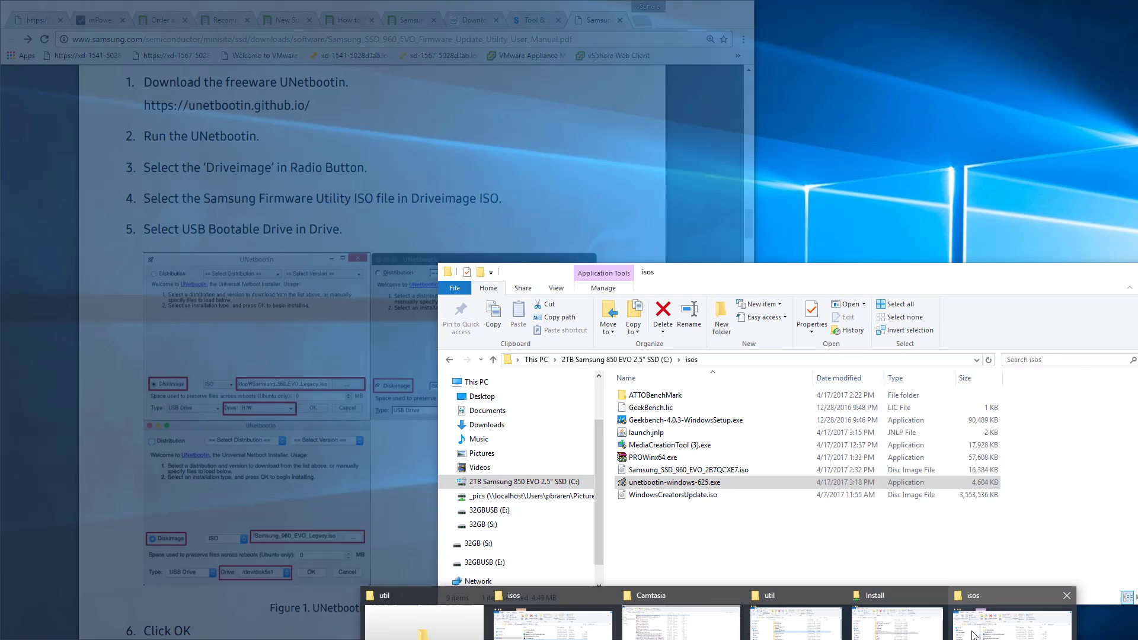
{"action": "left_click", "coordinate": [972, 636]}
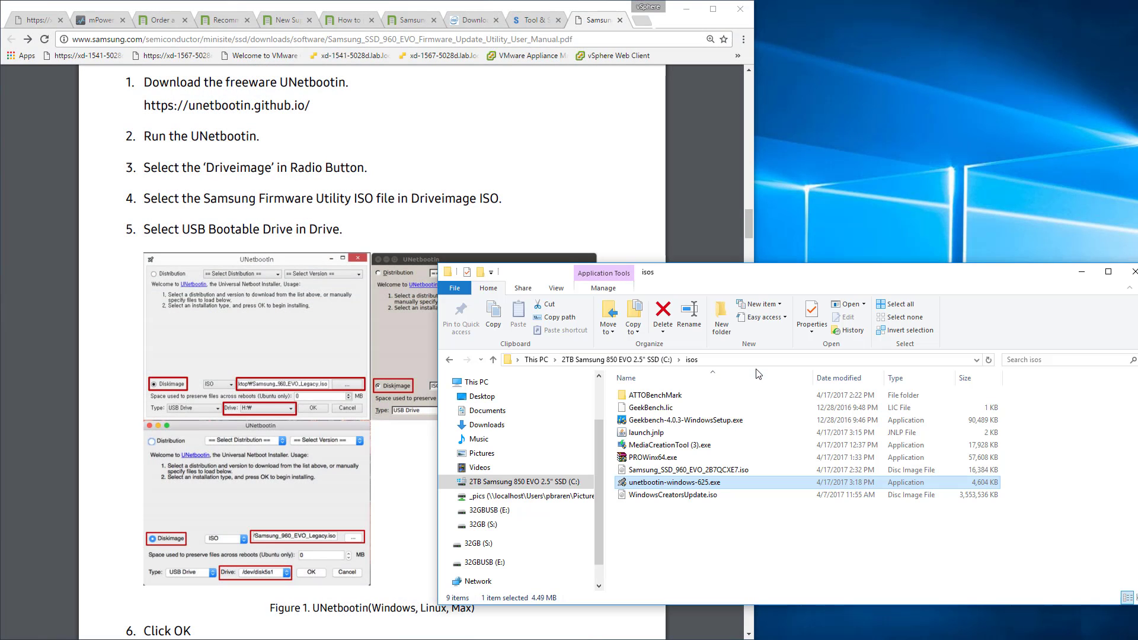
{"action": "left_click", "coordinate": [764, 360]}
{"action": "type", "text": "e:"}
{"action": "key", "text": "Return"}
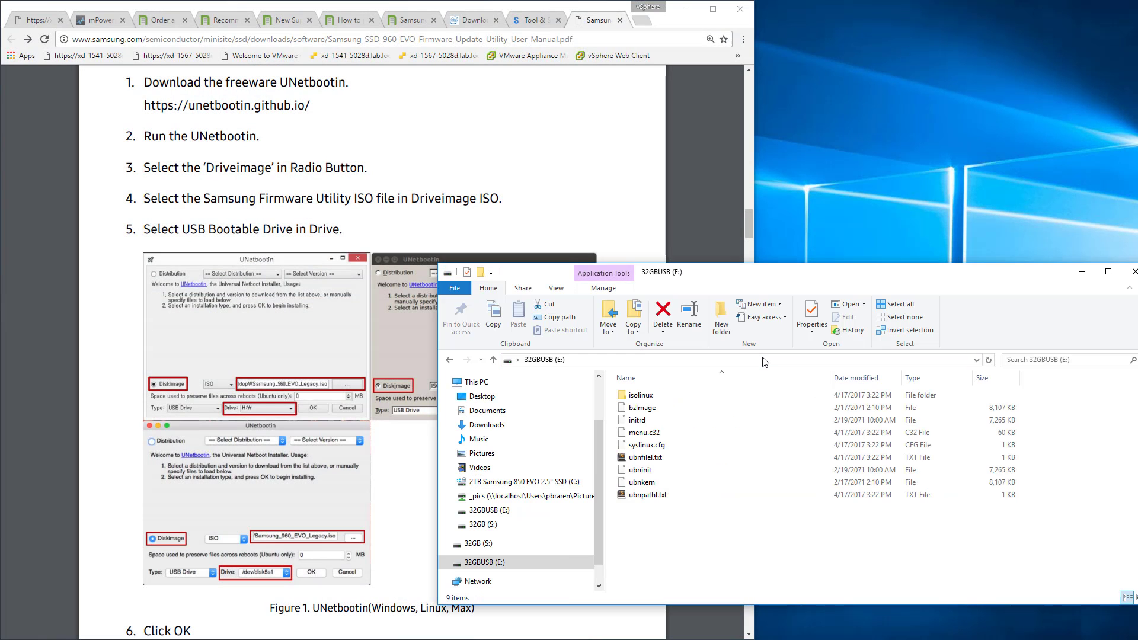
{"action": "double_click", "coordinate": [679, 395]}
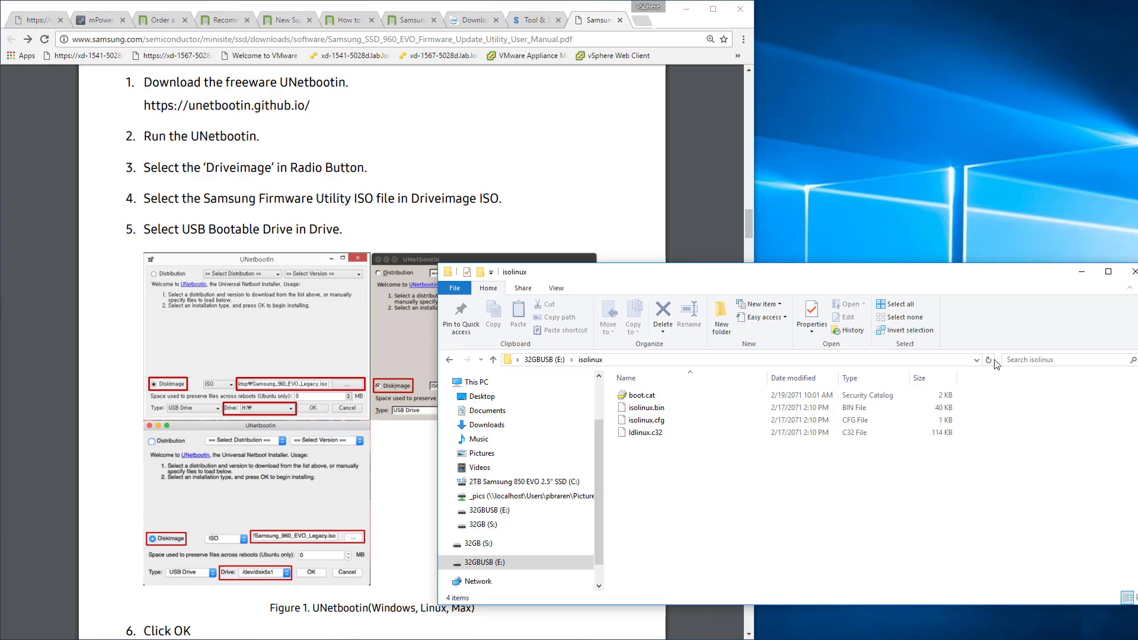
{"action": "left_click", "coordinate": [1134, 272]}
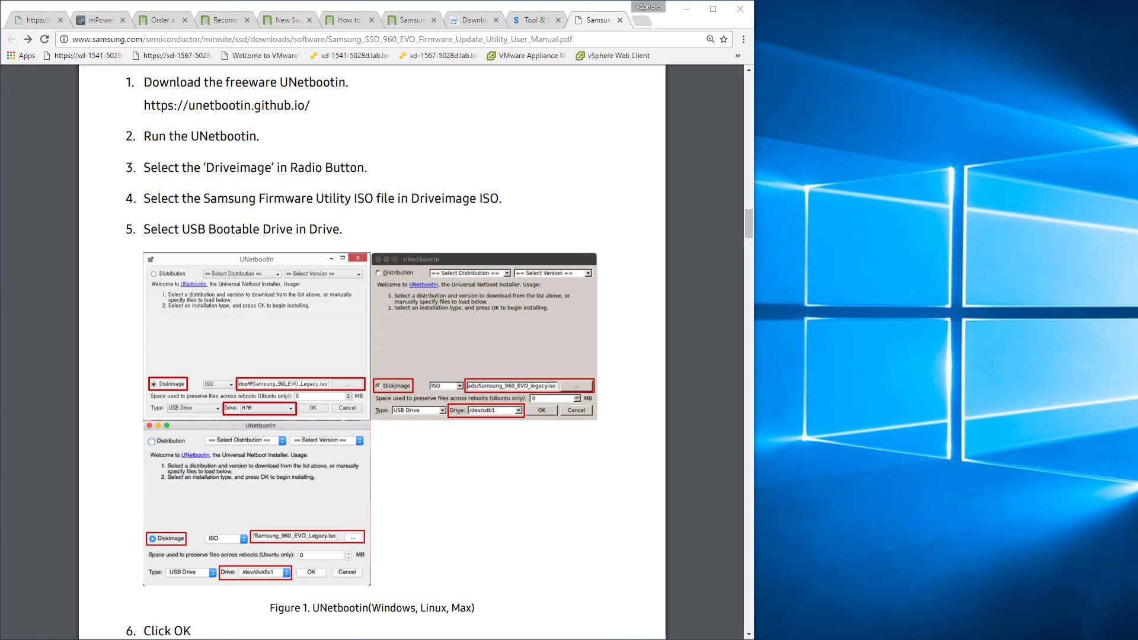
Return to the Supermicro web interface, open its Virtual Media page, and unplug Device1's ISO in the iKVM viewer's Virtual Storage.
{"action": "left_click", "coordinate": [24, 21]}
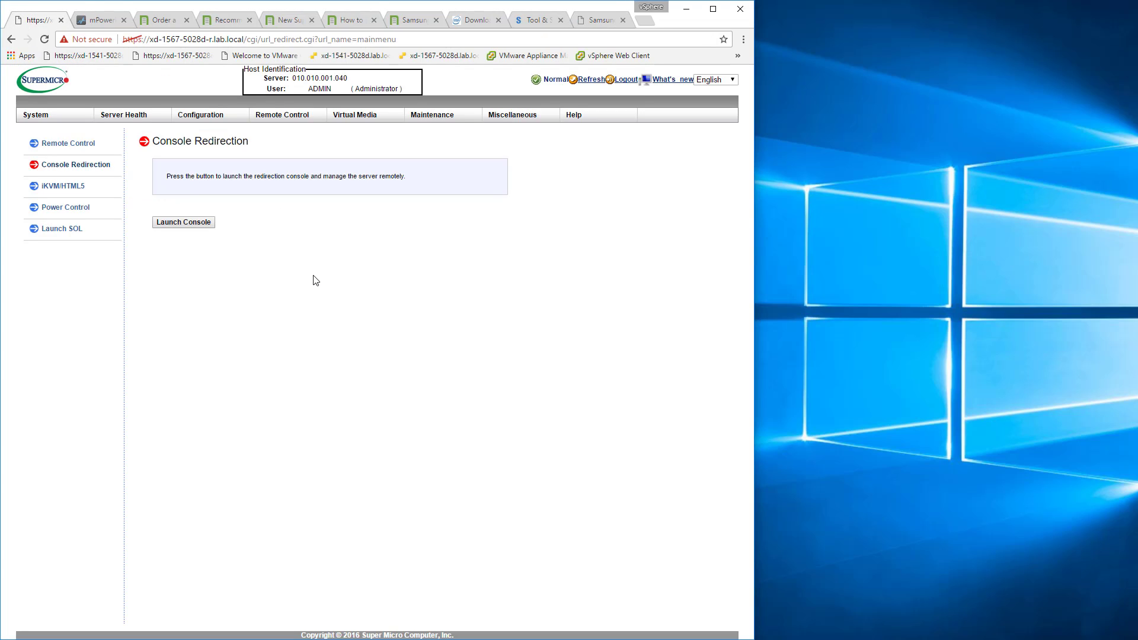
{"action": "left_click", "coordinate": [359, 117]}
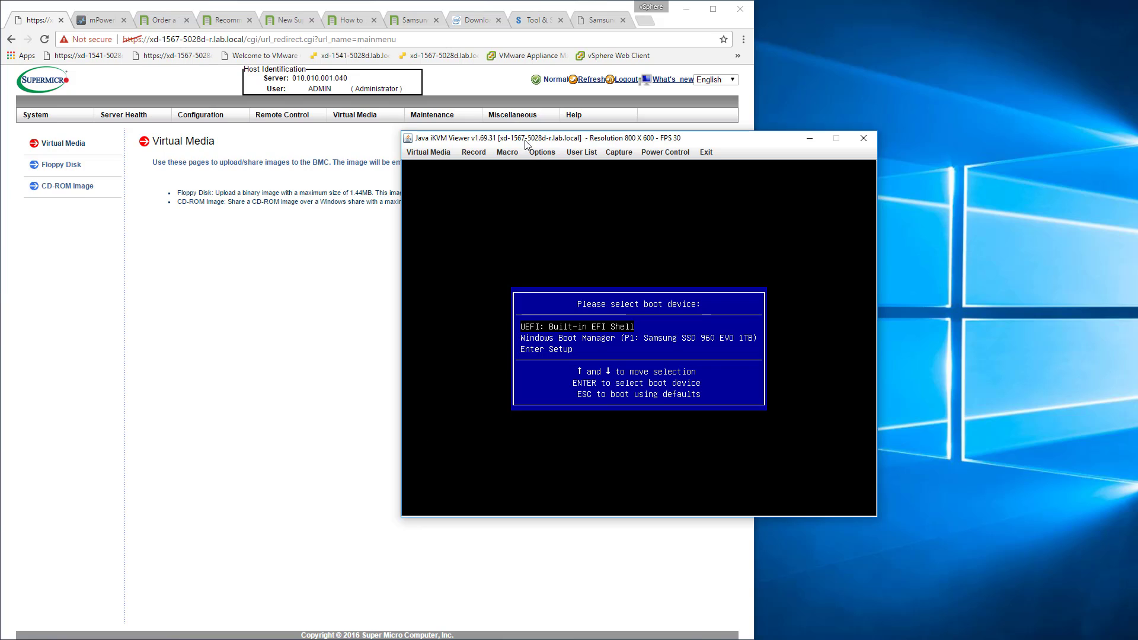
{"action": "left_click", "coordinate": [442, 156]}
{"action": "left_click", "coordinate": [432, 166]}
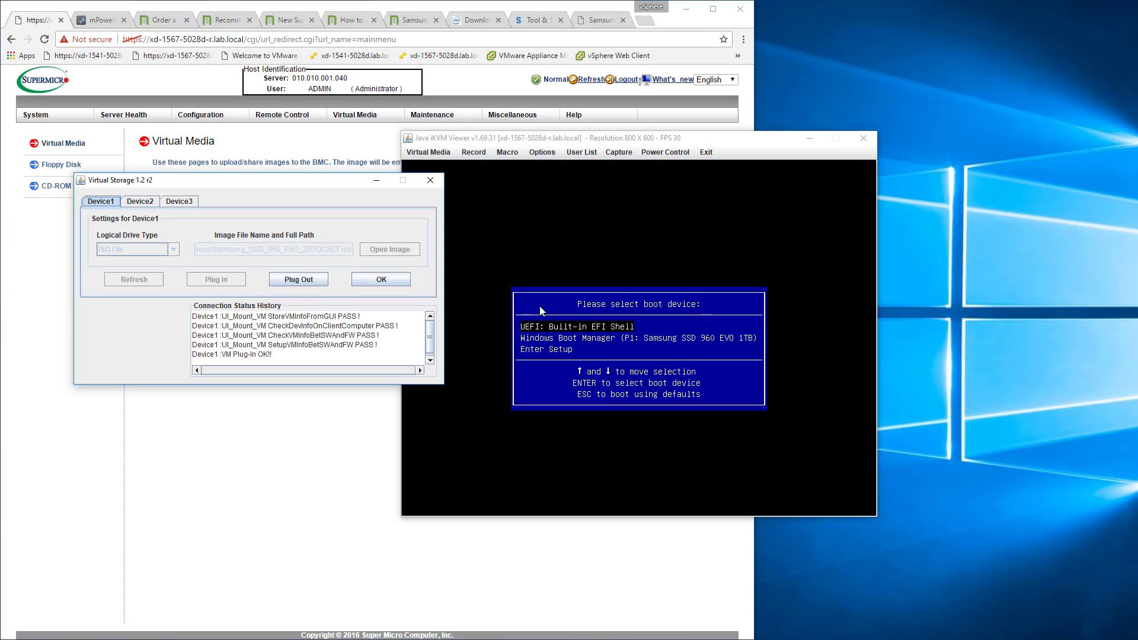
{"action": "left_click", "coordinate": [314, 276]}
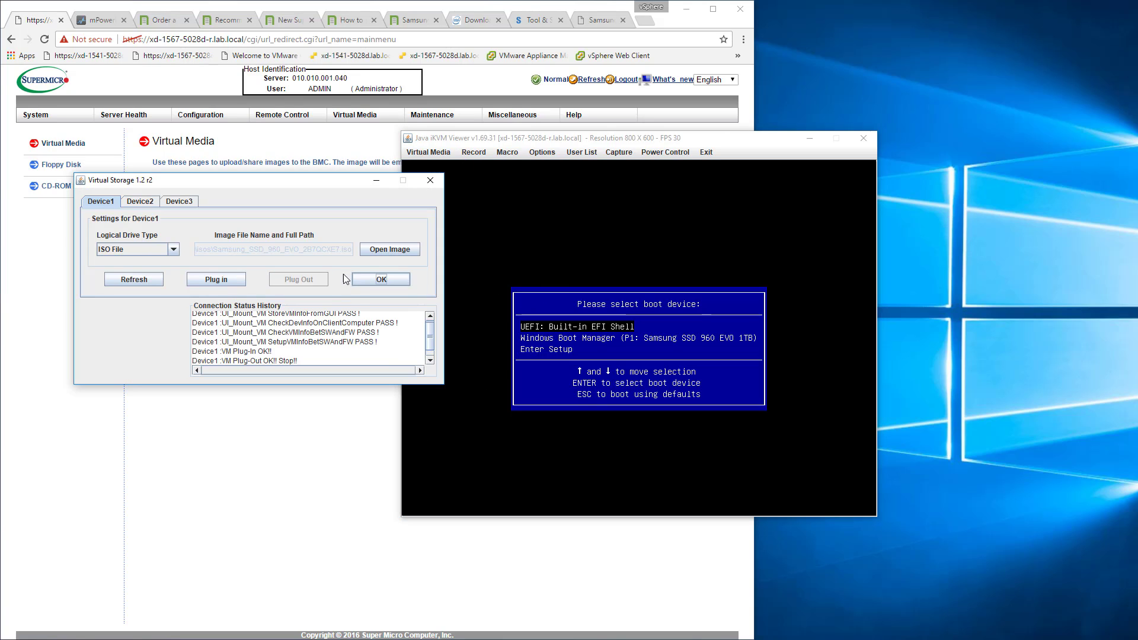
Check Device1's available logical drive types, and close both Virtual Storage and the iKVM viewer.
{"action": "left_click", "coordinate": [173, 250]}
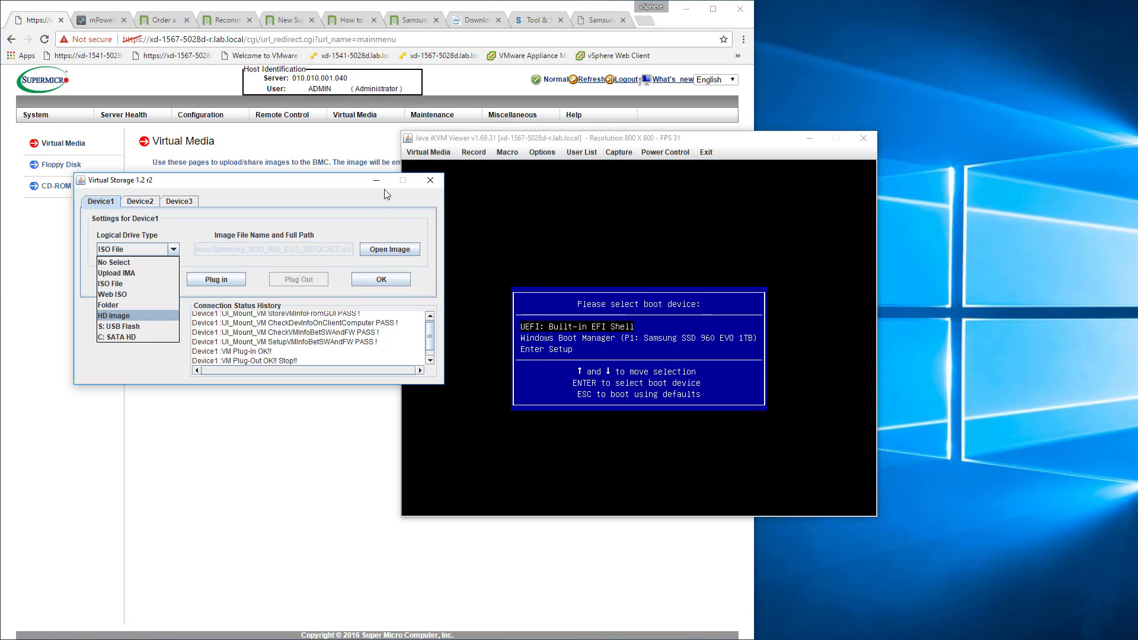
{"action": "left_click", "coordinate": [430, 181]}
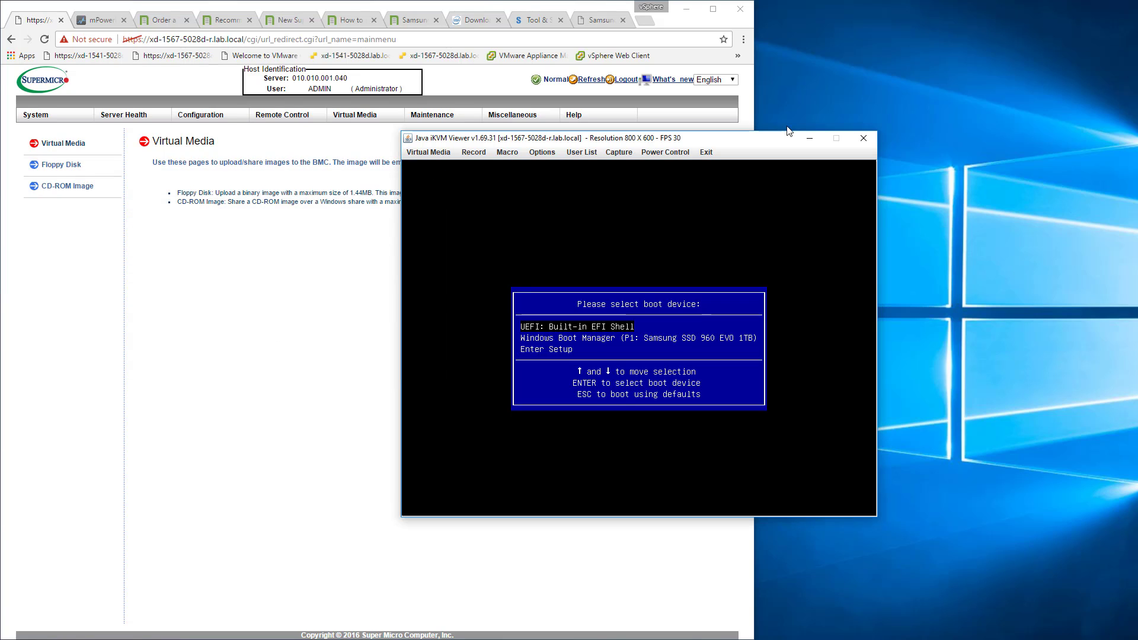
{"action": "left_click", "coordinate": [864, 138]}
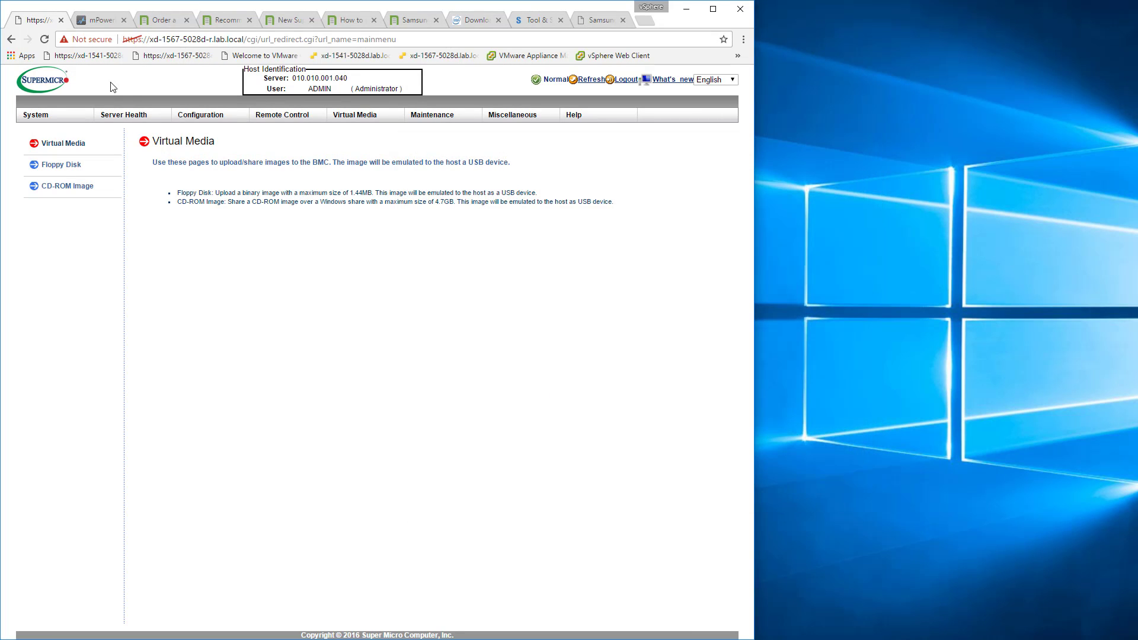
Relaunch the Java console from Console Redirection, saving and running launch (1).jnlp and continuing past the untrusted connection warning.
{"action": "left_click", "coordinate": [252, 115]}
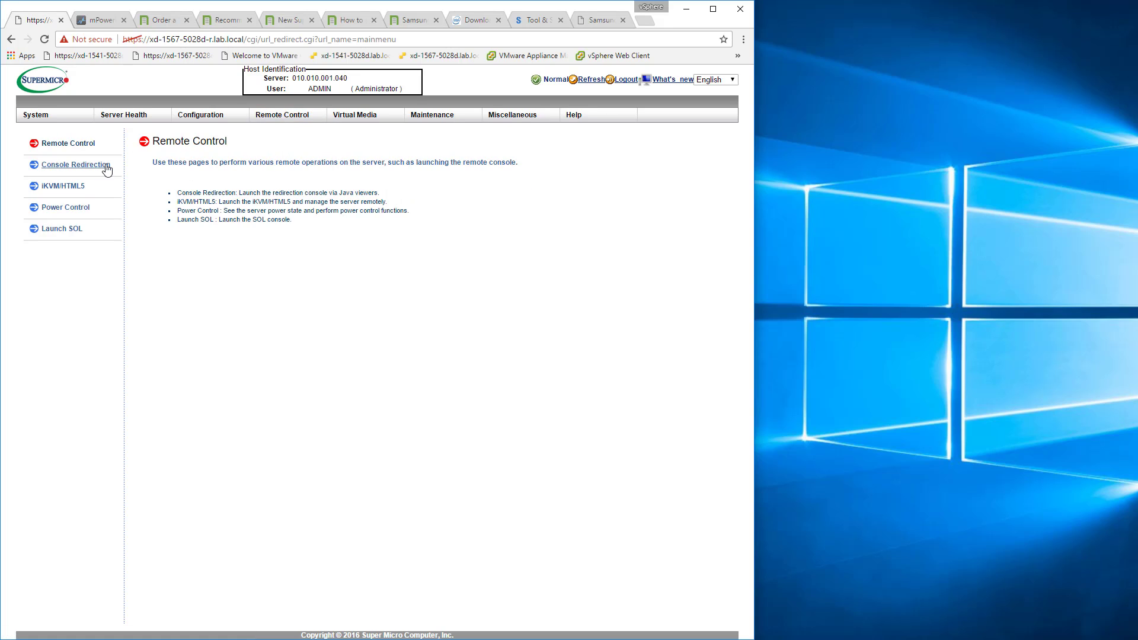
{"action": "left_click", "coordinate": [77, 165]}
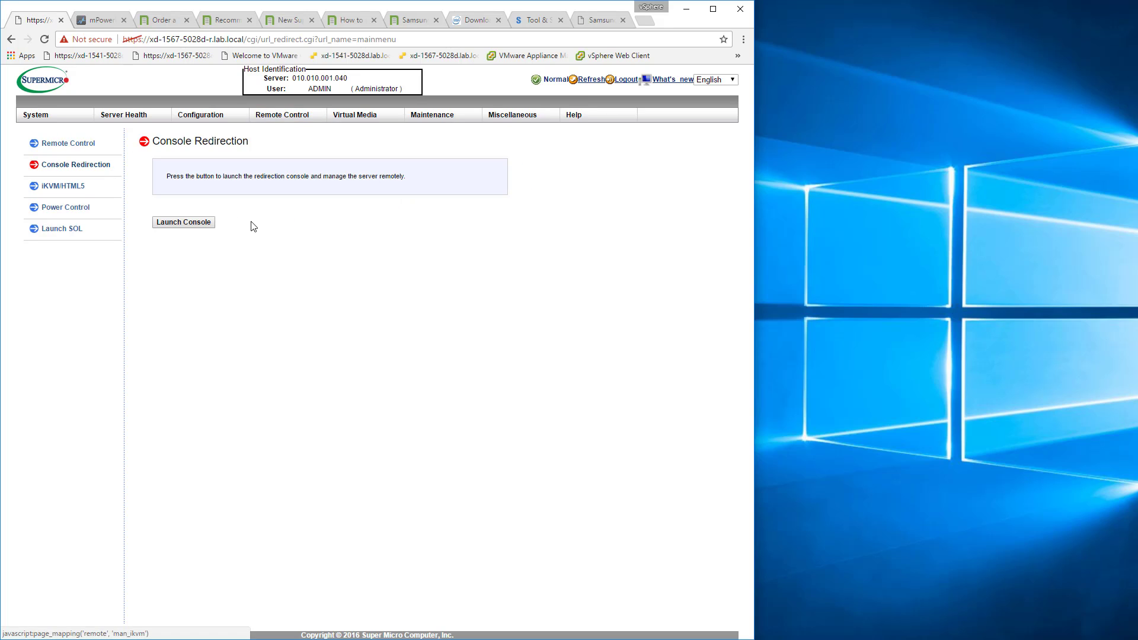
{"action": "left_click", "coordinate": [200, 222]}
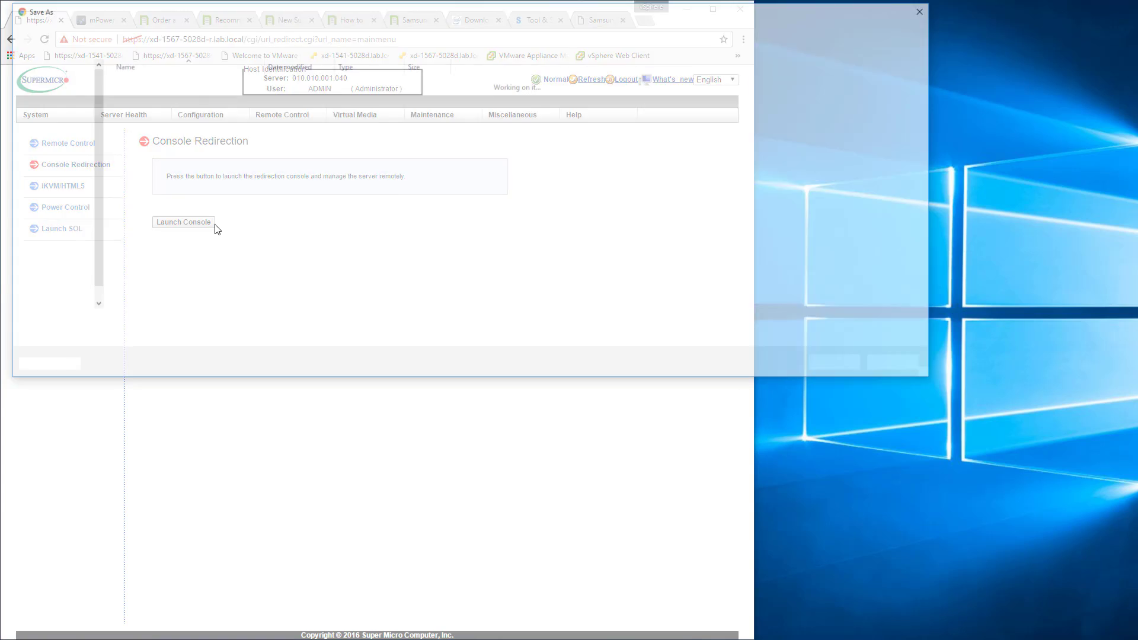
{"action": "left_click", "coordinate": [825, 366]}
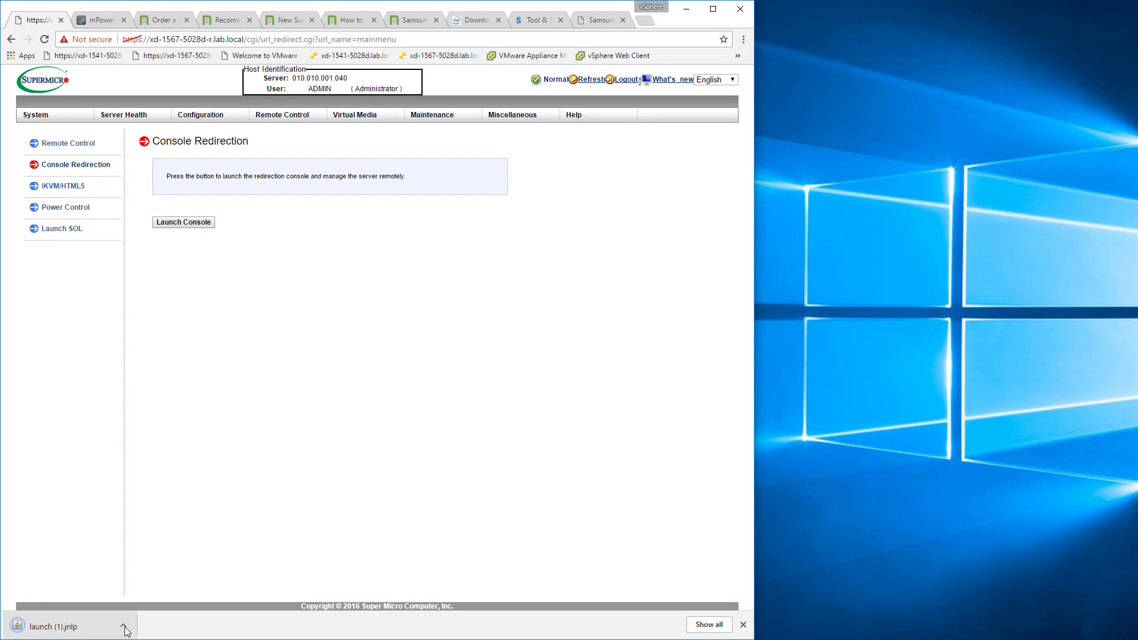
{"action": "left_click", "coordinate": [107, 630]}
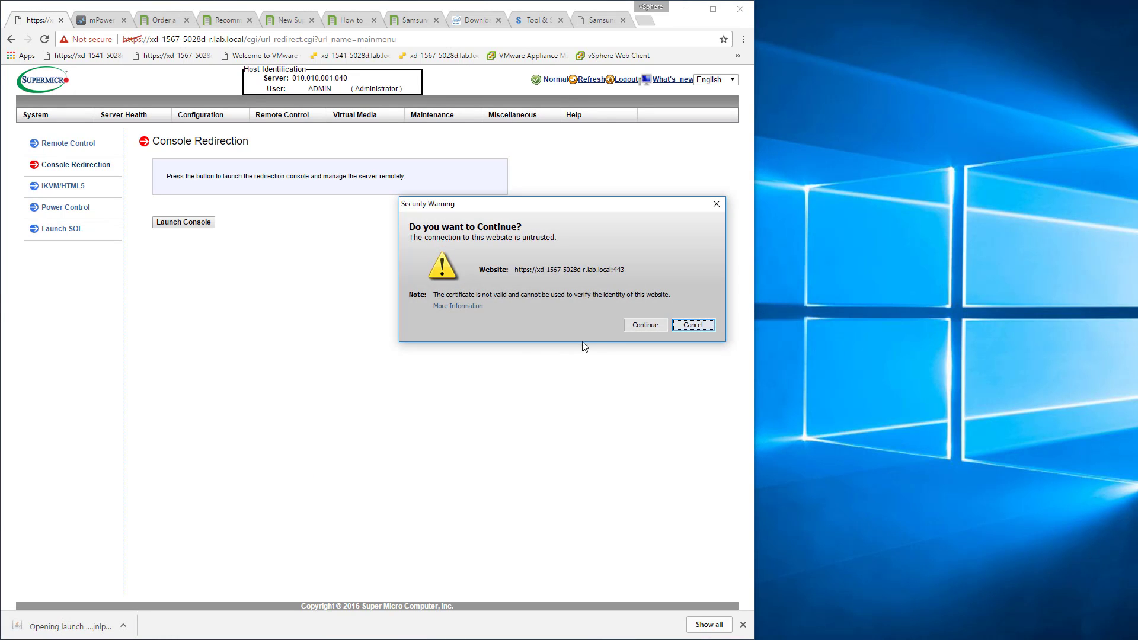
{"action": "left_click", "coordinate": [642, 323]}
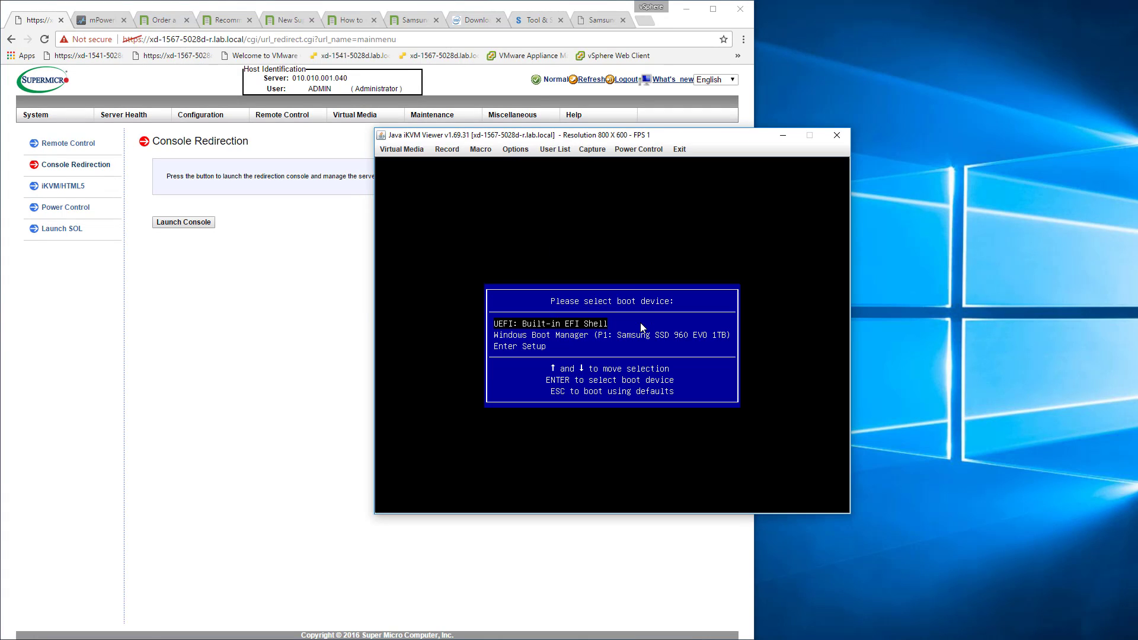
Examine the logical drive types offered for Device1 and Device2 in Virtual Storage, and close it and the iKVM viewer.
{"action": "left_click", "coordinate": [403, 150]}
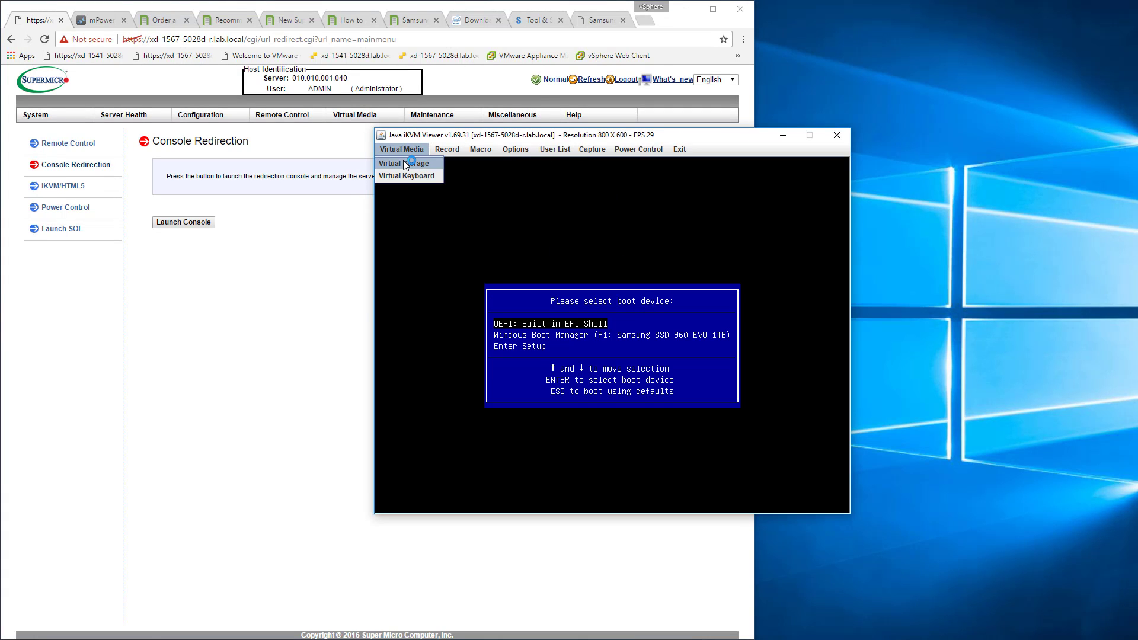
{"action": "left_click", "coordinate": [403, 161]}
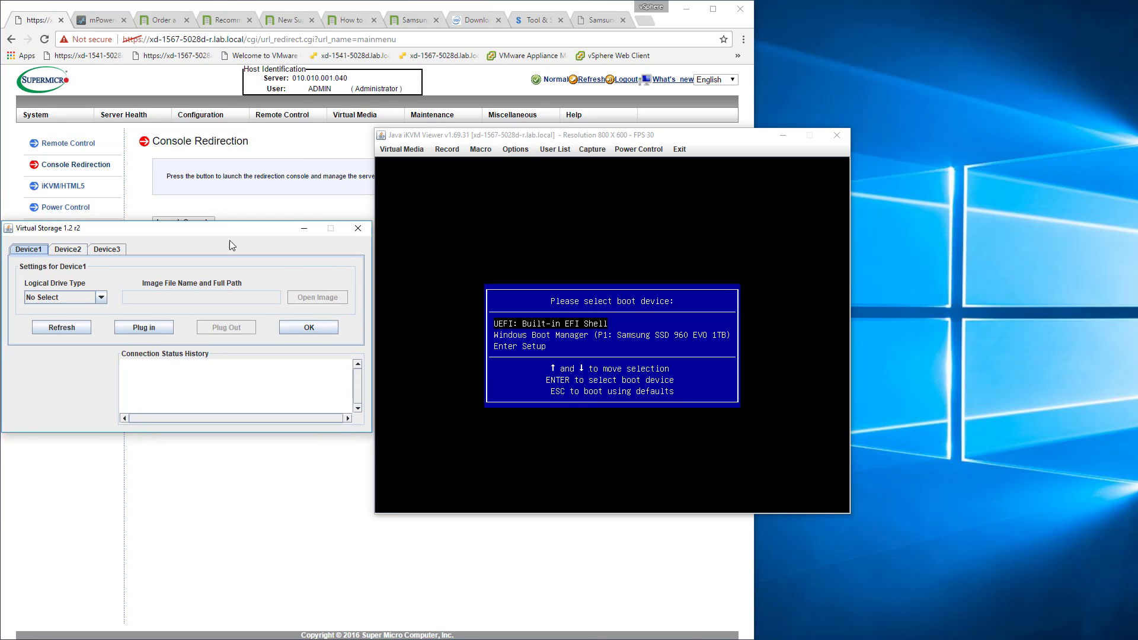
{"action": "left_click", "coordinate": [160, 328]}
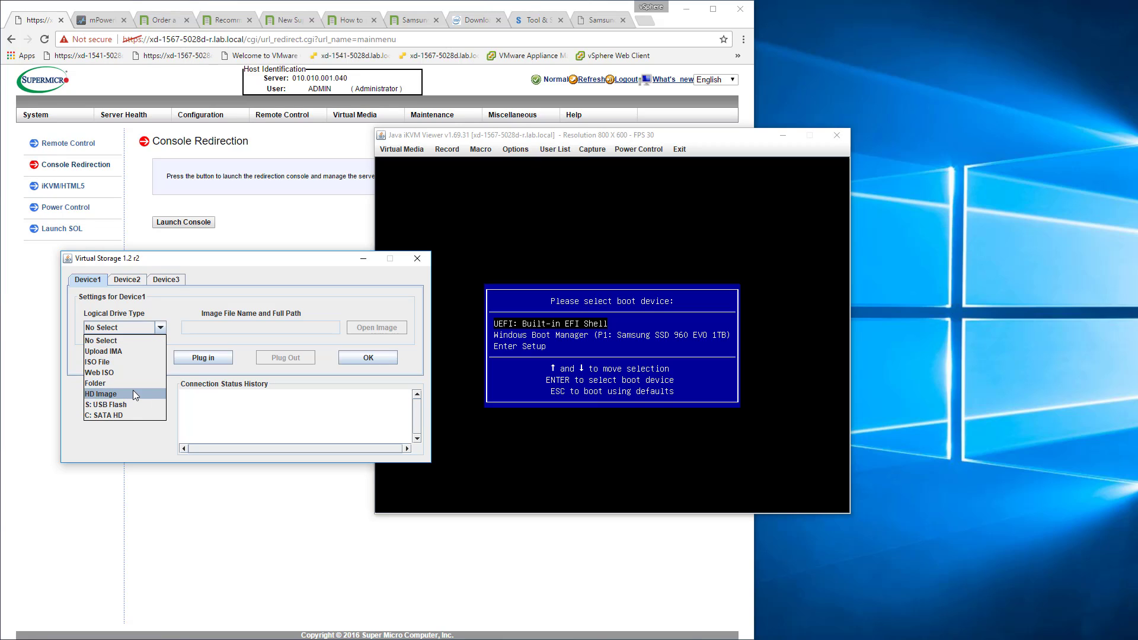
{"action": "left_click", "coordinate": [124, 281]}
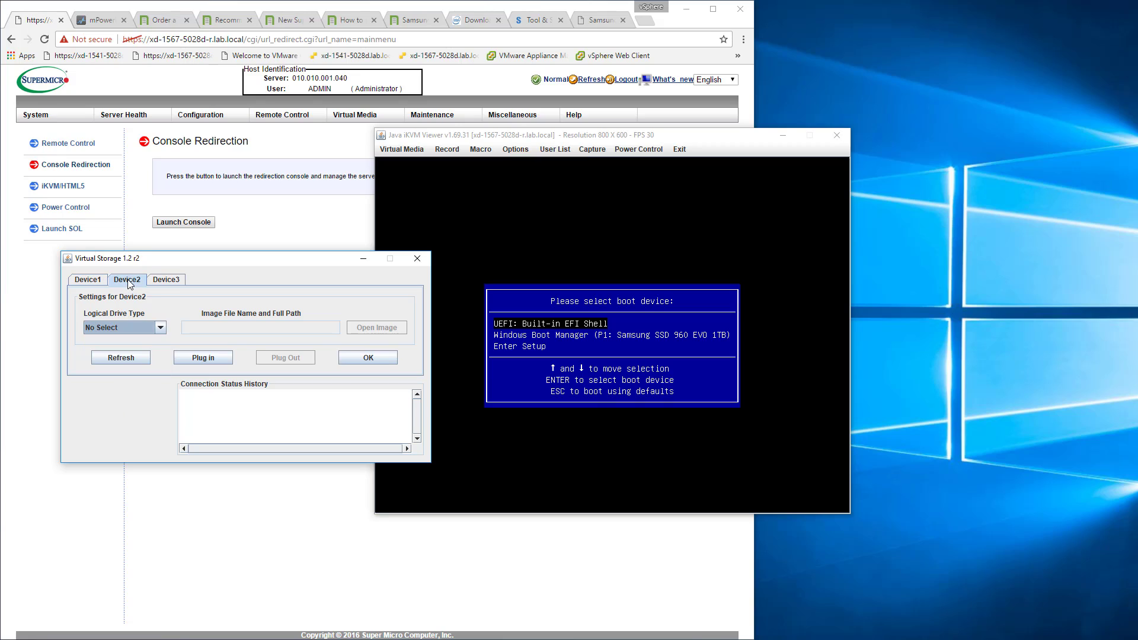
{"action": "left_click", "coordinate": [151, 330]}
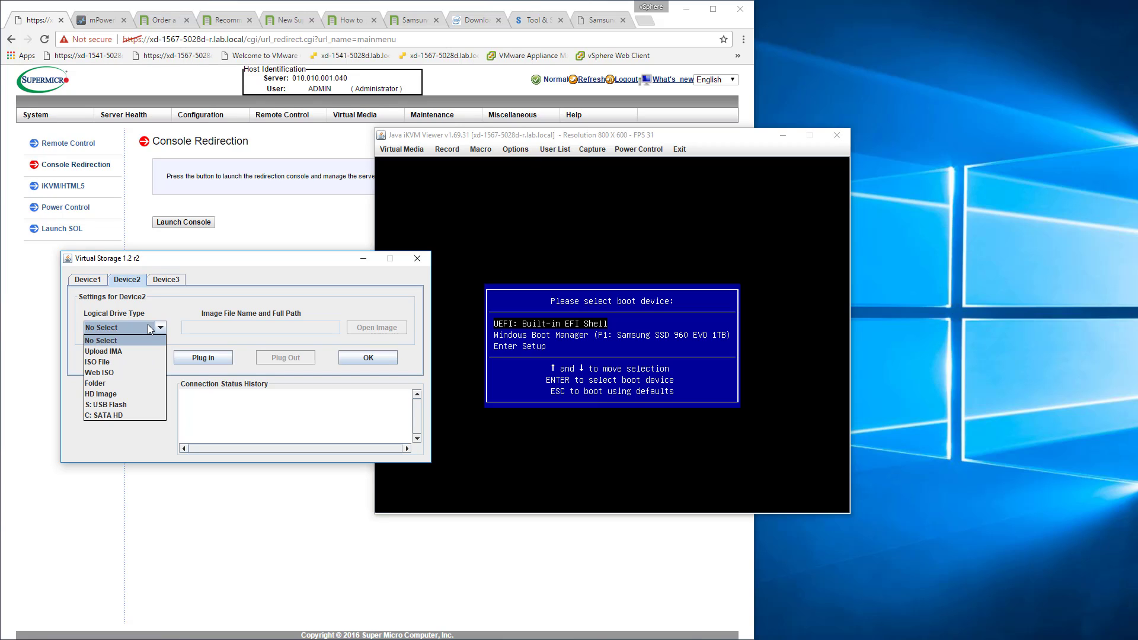
{"action": "left_click", "coordinate": [308, 305]}
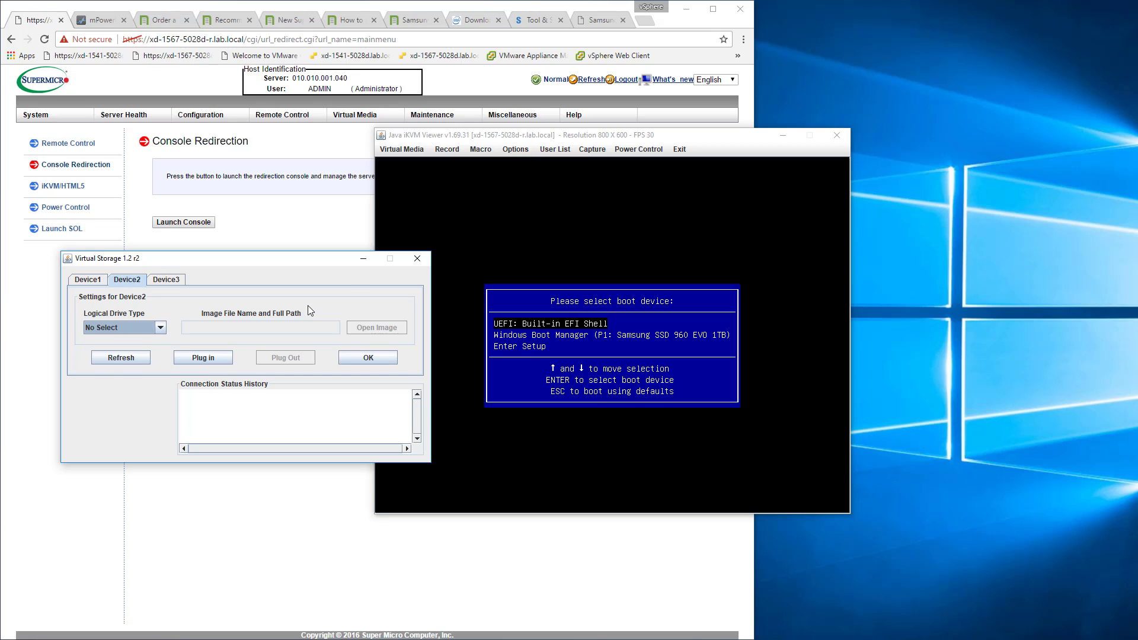
{"action": "left_click", "coordinate": [418, 259]}
{"action": "left_click", "coordinate": [835, 136]}
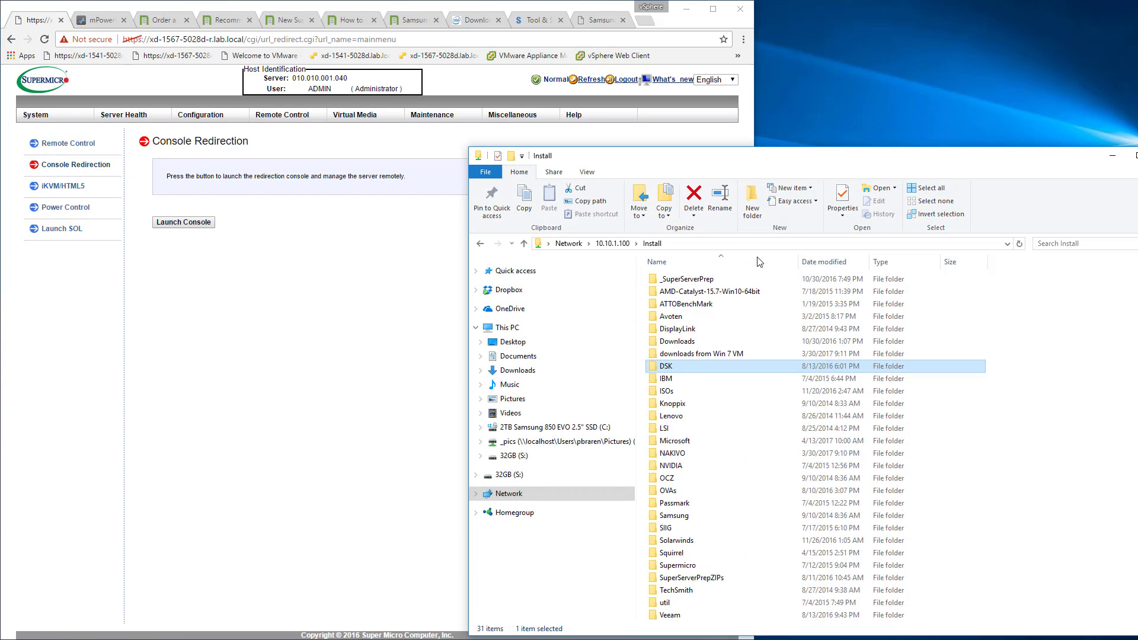
Browse from the network Install folder to This PC to examine the connected drives.
{"action": "left_click", "coordinate": [747, 245]}
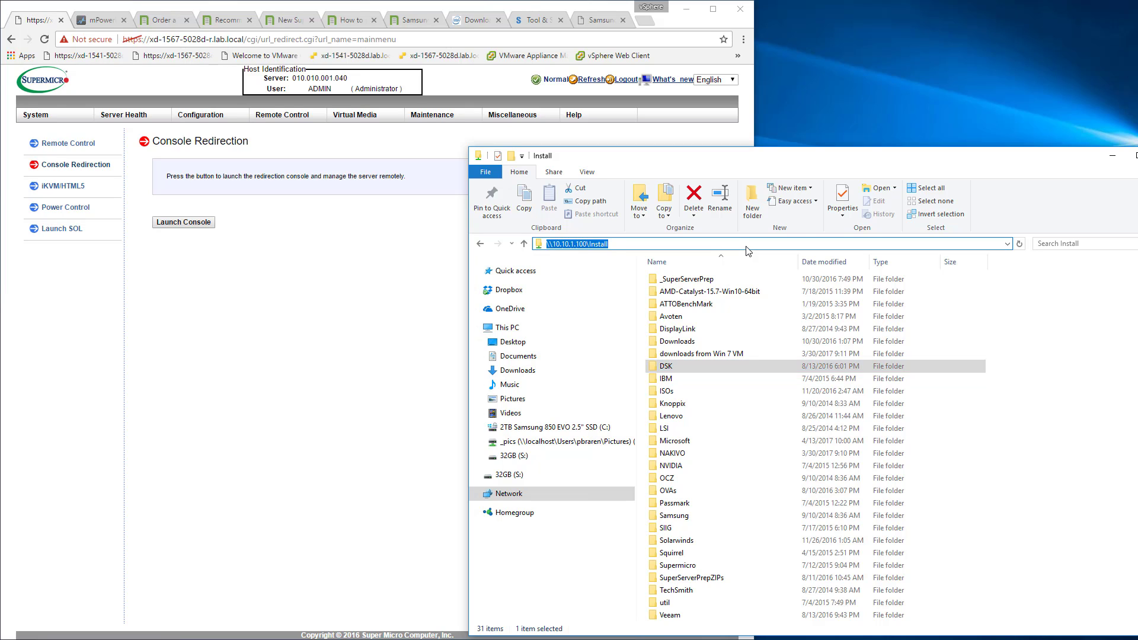
{"action": "key", "text": "BackSpace"}
{"action": "left_click", "coordinate": [515, 331]}
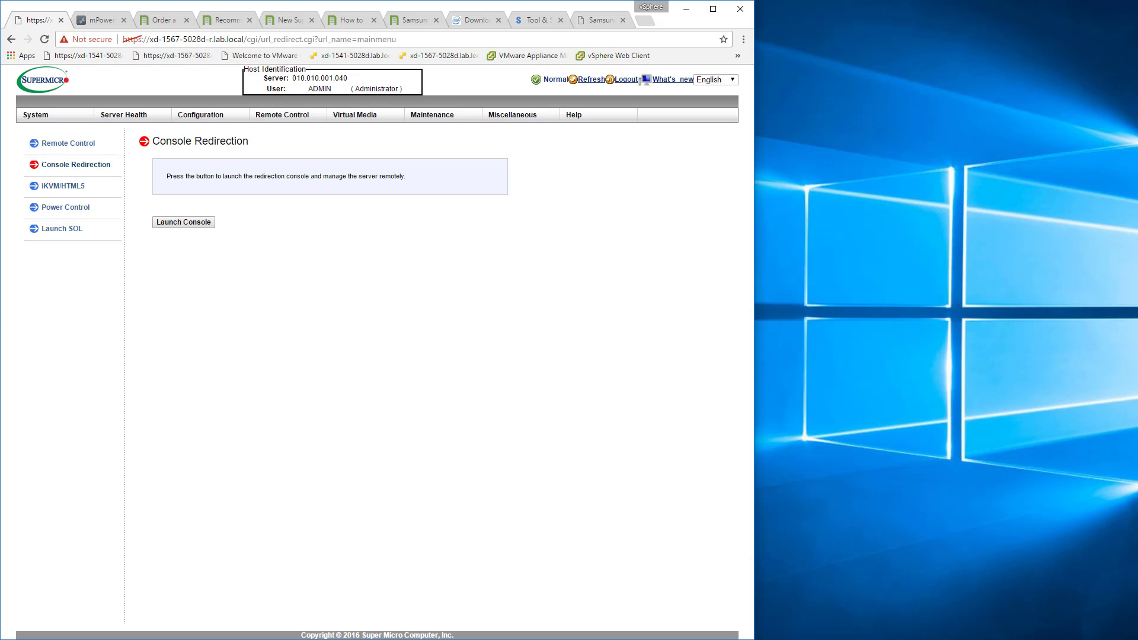
Launch the redirection console again, saving and running launch (2).jnlp and accepting the untrusted connection.
{"action": "left_click", "coordinate": [183, 229]}
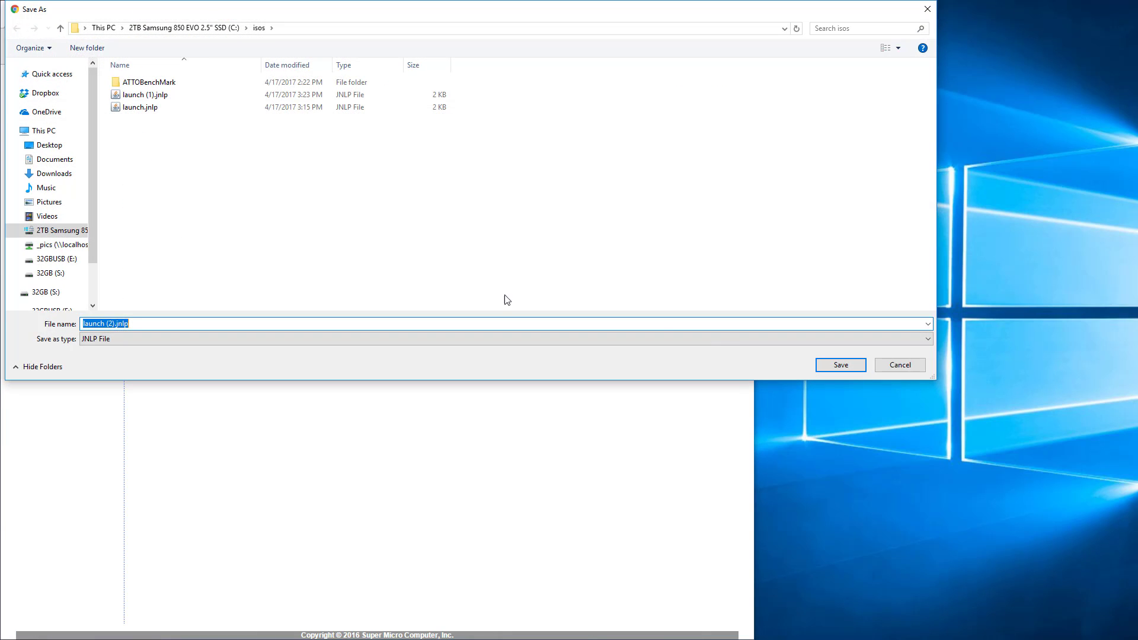
{"action": "left_click", "coordinate": [862, 364]}
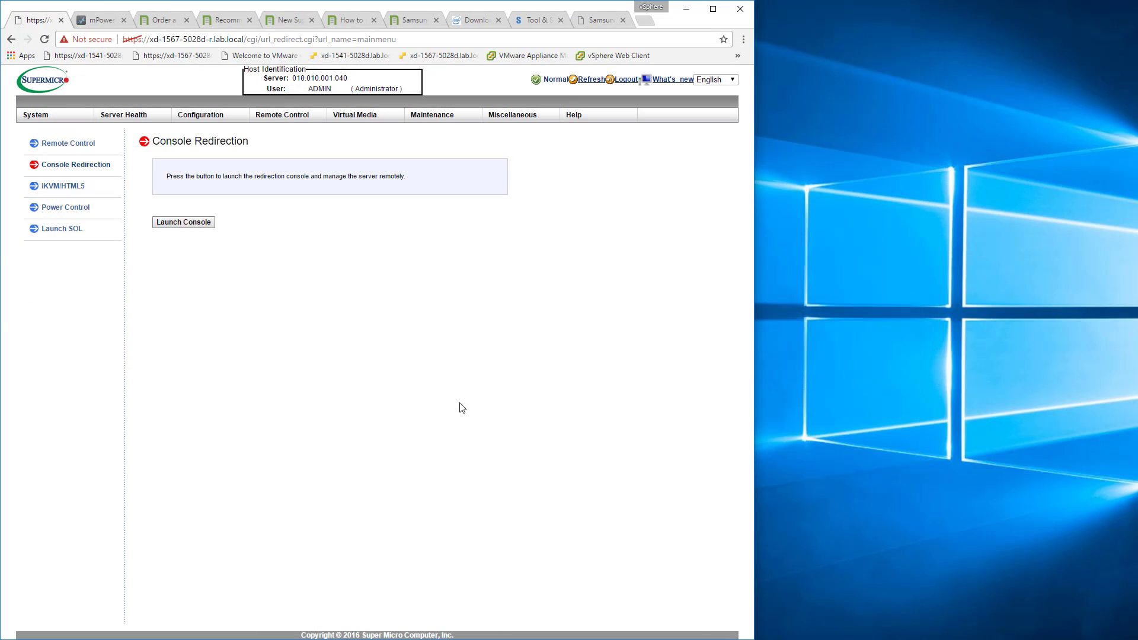
{"action": "left_click", "coordinate": [82, 632]}
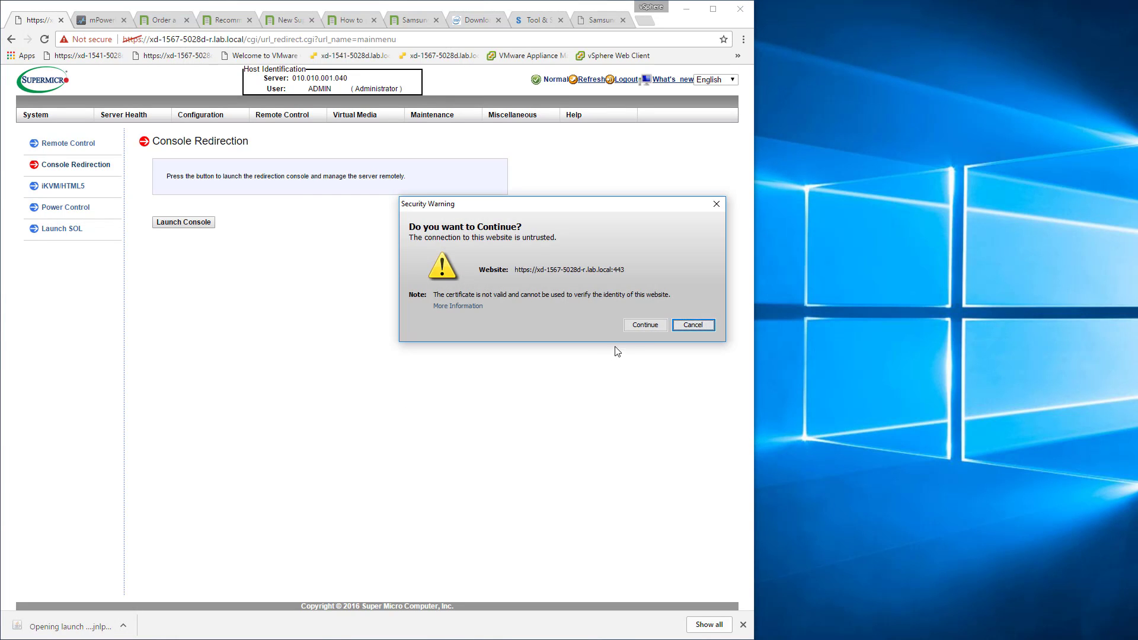
{"action": "left_click", "coordinate": [645, 326]}
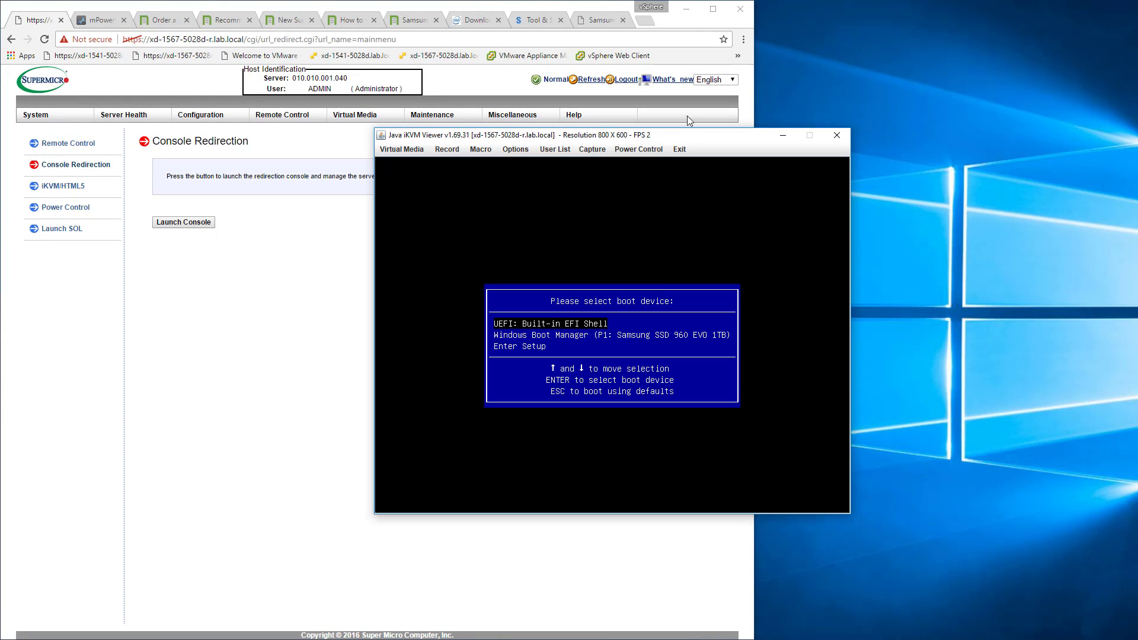
Minimize the browser, open Virtual Storage in the iKVM viewer, and try to plug in E: USB Flash as Device1.
{"action": "left_click", "coordinate": [686, 9]}
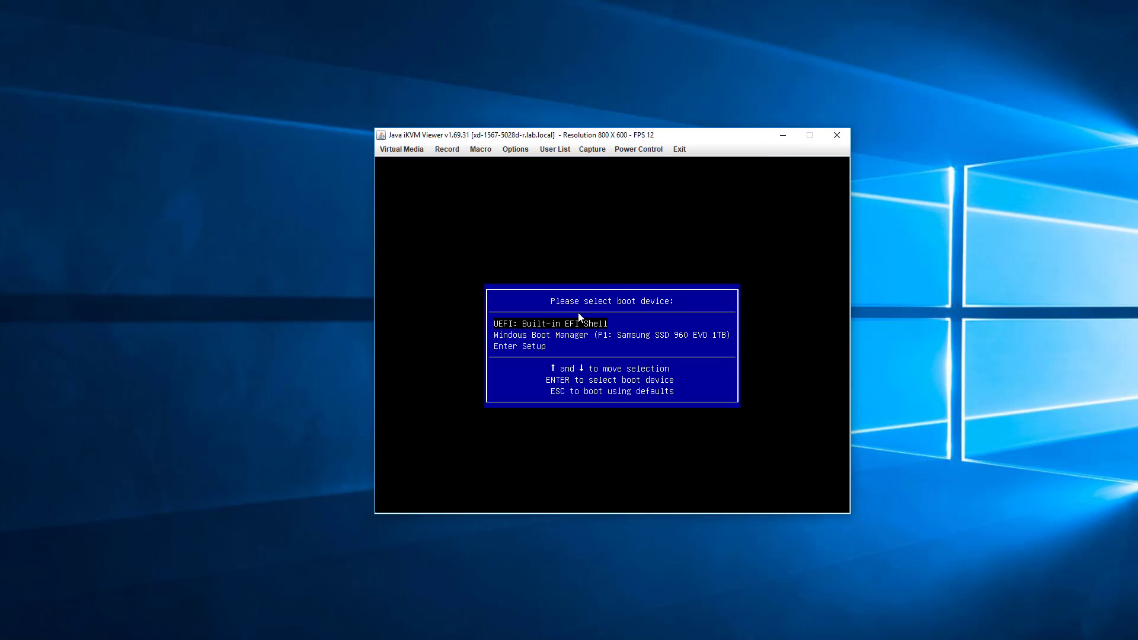
{"action": "left_click", "coordinate": [401, 149]}
{"action": "left_click", "coordinate": [400, 166]}
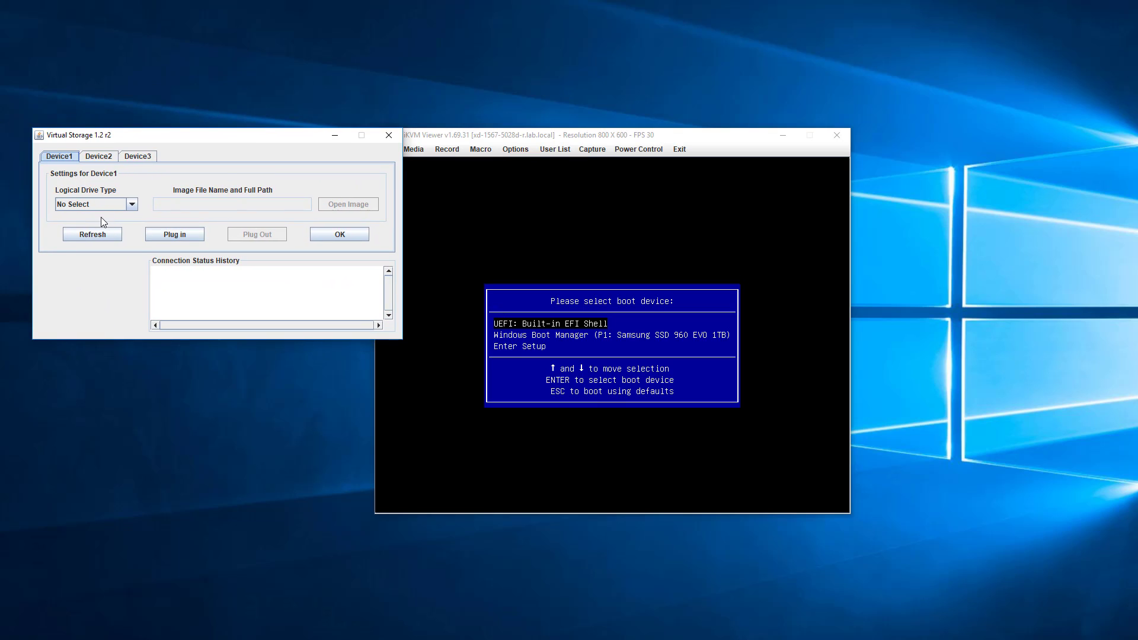
{"action": "left_click", "coordinate": [100, 204]}
{"action": "left_click", "coordinate": [91, 281]}
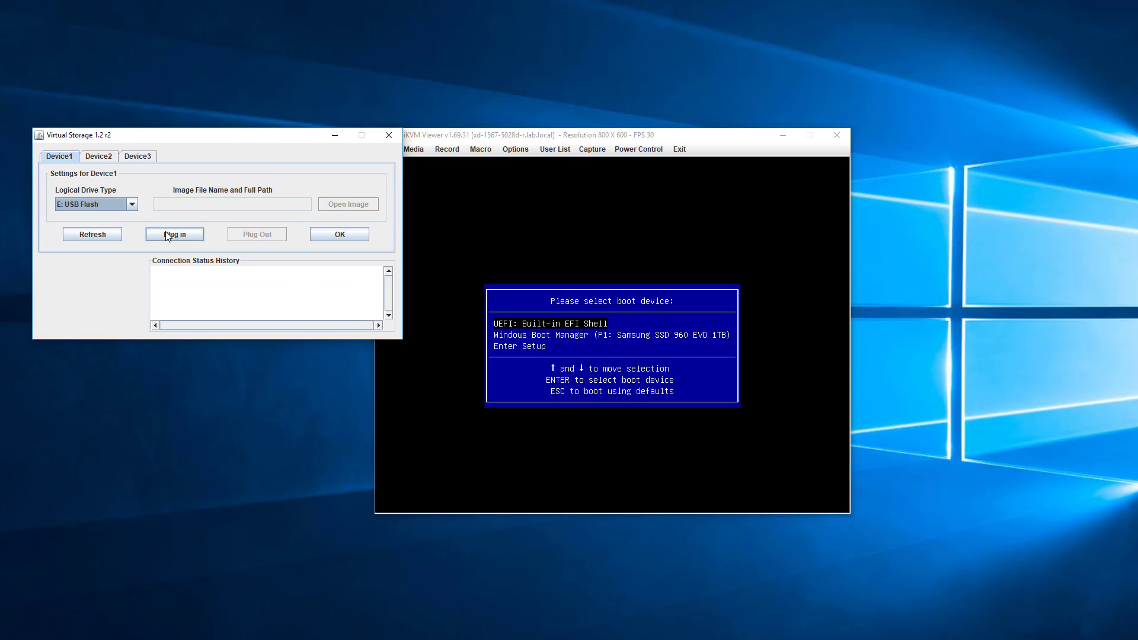
{"action": "left_click", "coordinate": [167, 234]}
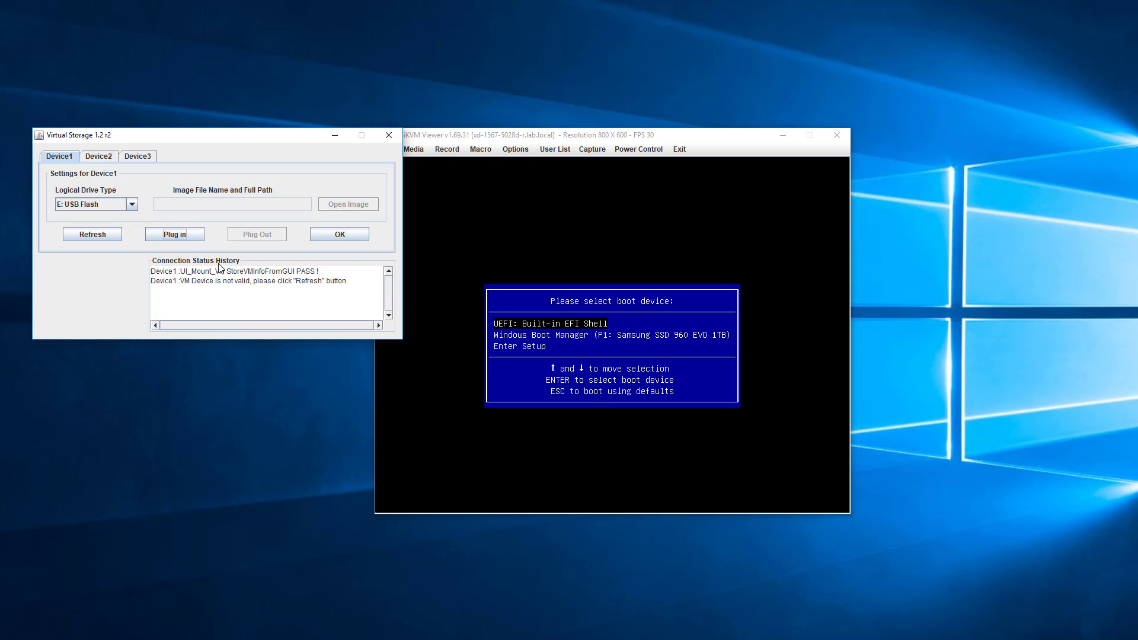
Refresh the Device1 drive list, try again to plug in E: USB Flash, and close Virtual Storage.
{"action": "left_click", "coordinate": [105, 233]}
{"action": "left_click", "coordinate": [104, 204]}
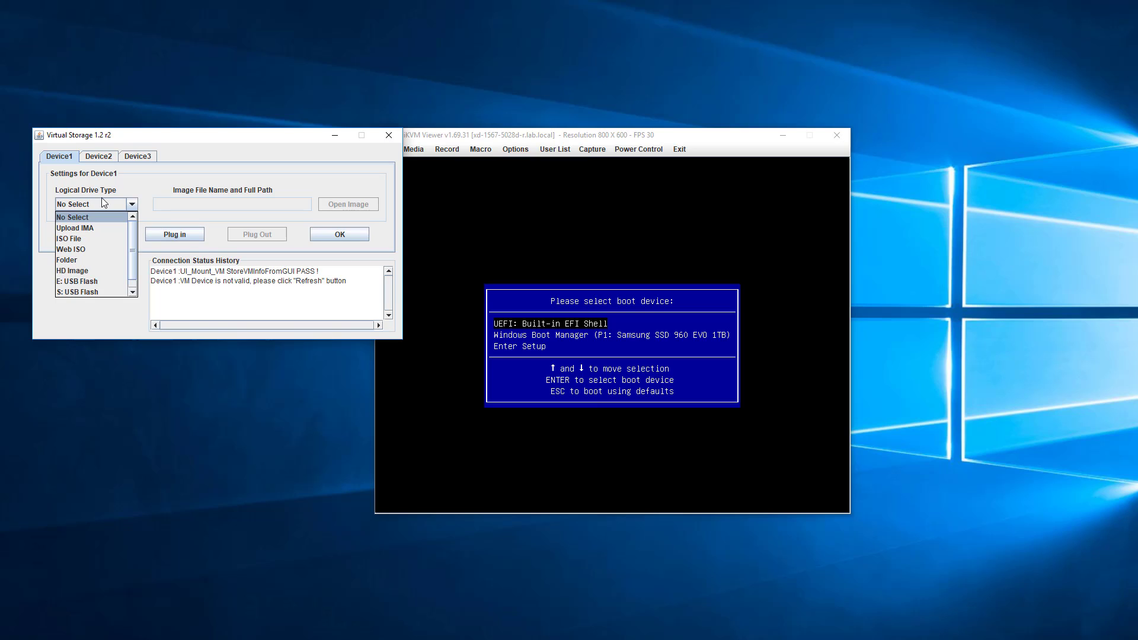
{"action": "left_click", "coordinate": [94, 282]}
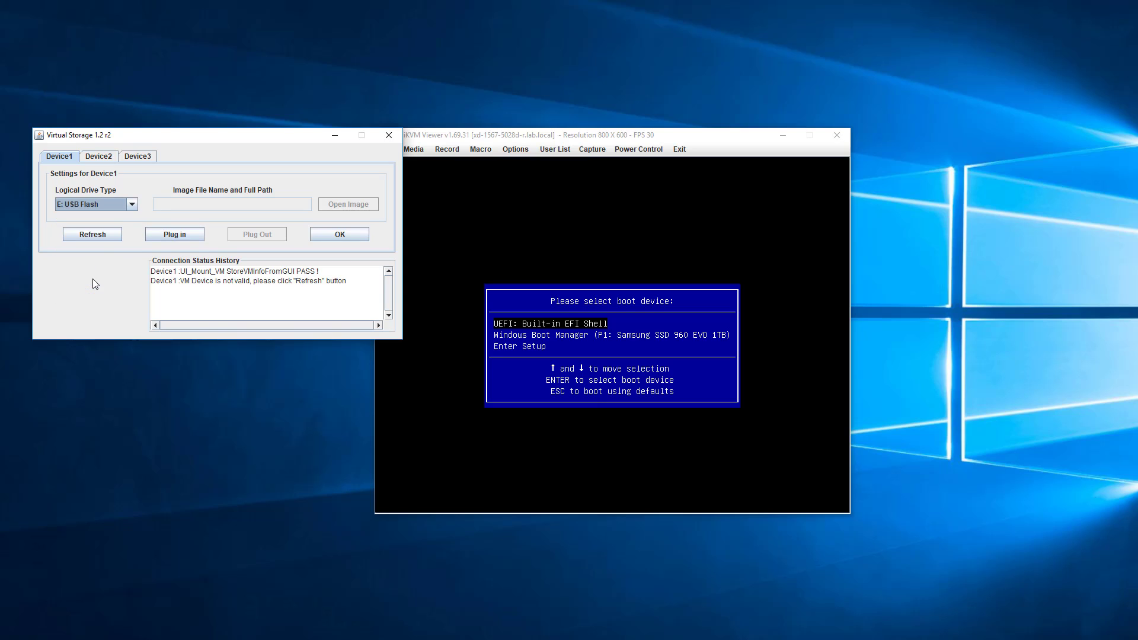
{"action": "left_click", "coordinate": [170, 234]}
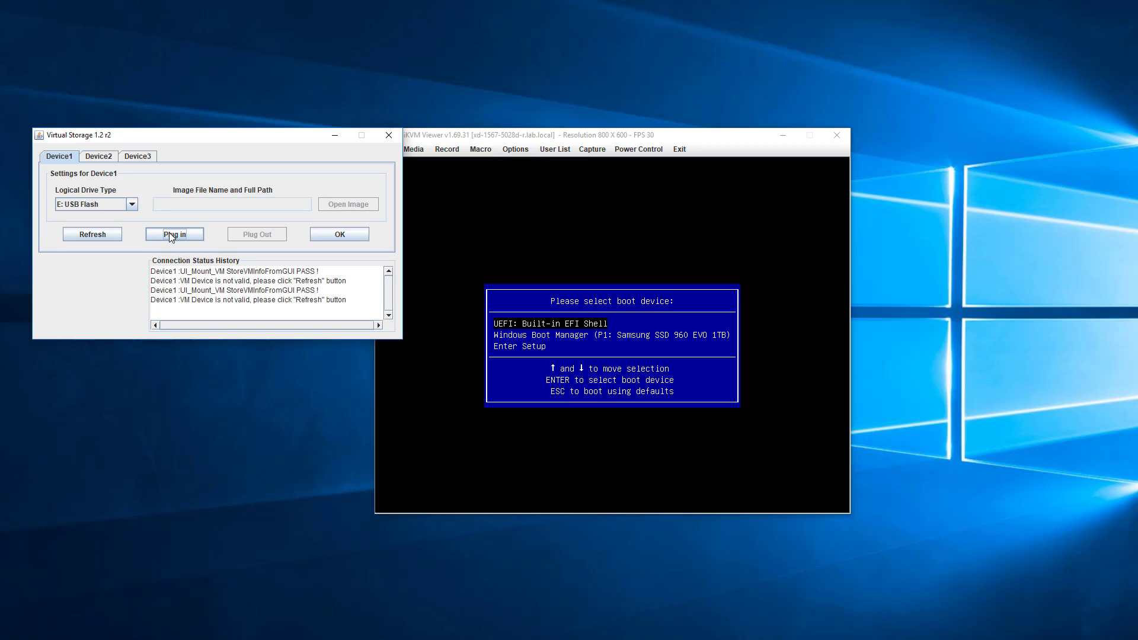
{"action": "left_click", "coordinate": [315, 234]}
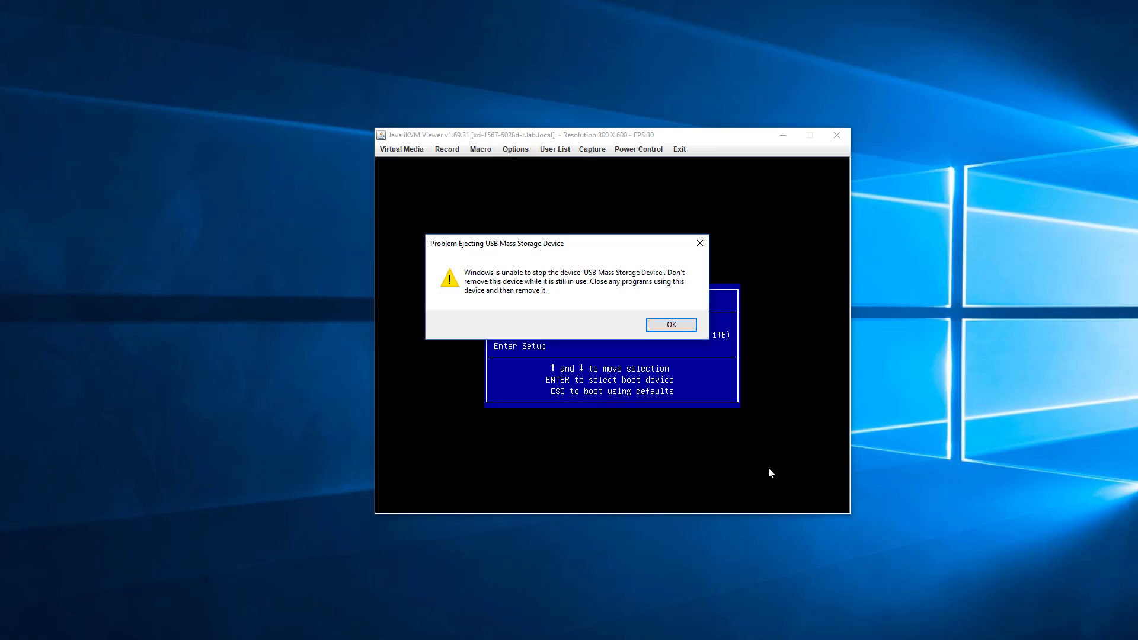
Dismiss the USB ejection warning, close the Java iKVM viewer, and launch the iKVM/HTML5 console from Remote Control.
{"action": "left_click", "coordinate": [675, 326]}
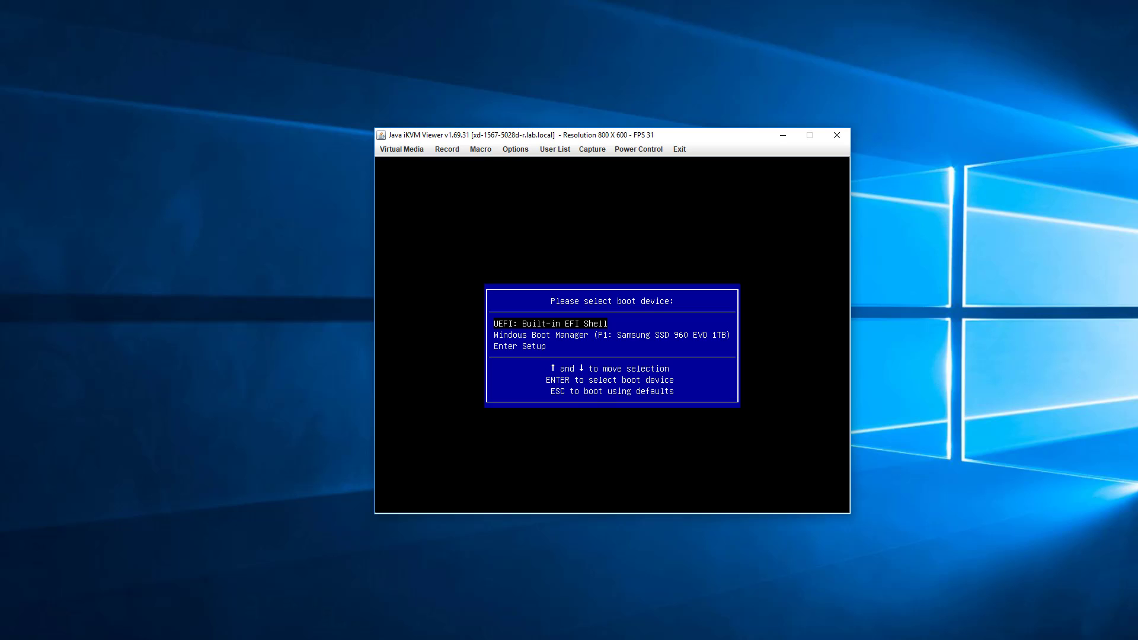
{"action": "left_click", "coordinate": [843, 142]}
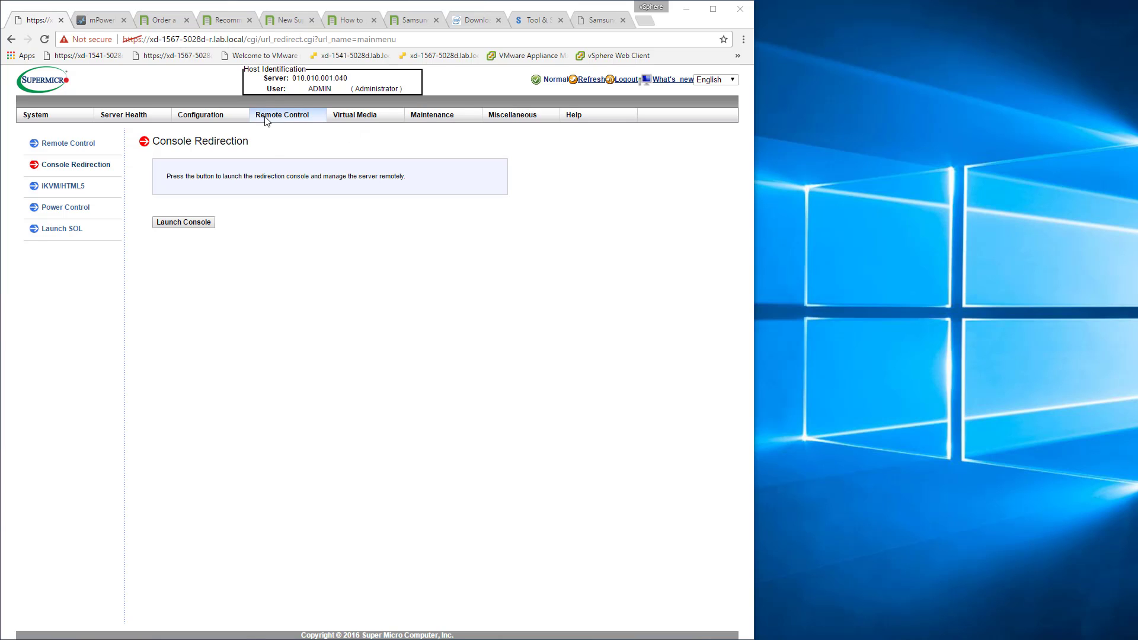
{"action": "left_click", "coordinate": [281, 117]}
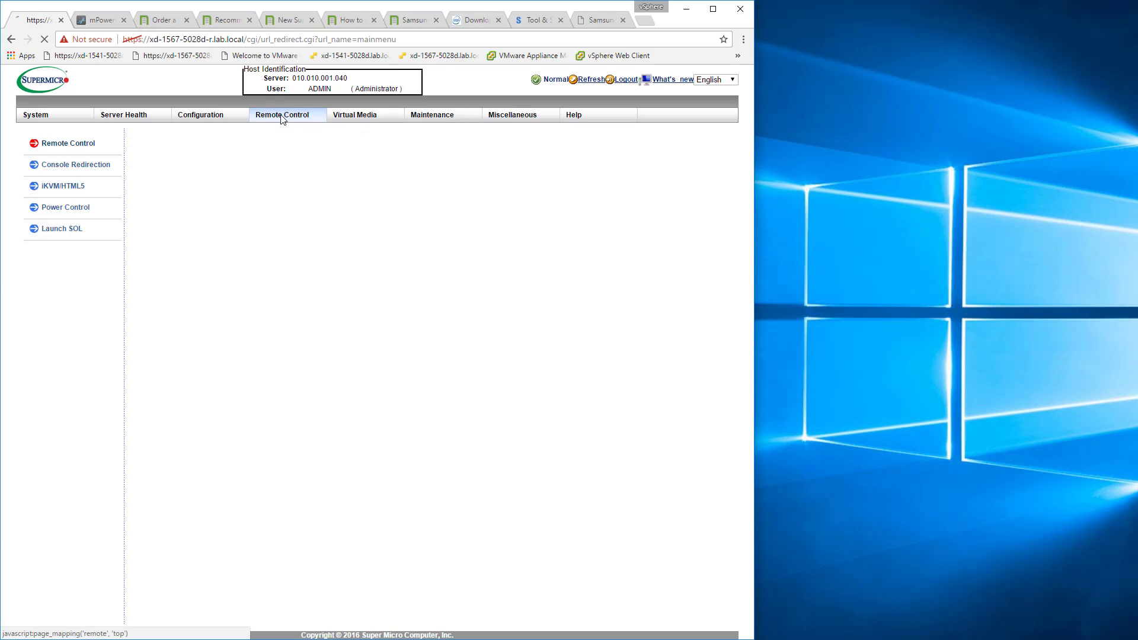
{"action": "left_click", "coordinate": [282, 135]}
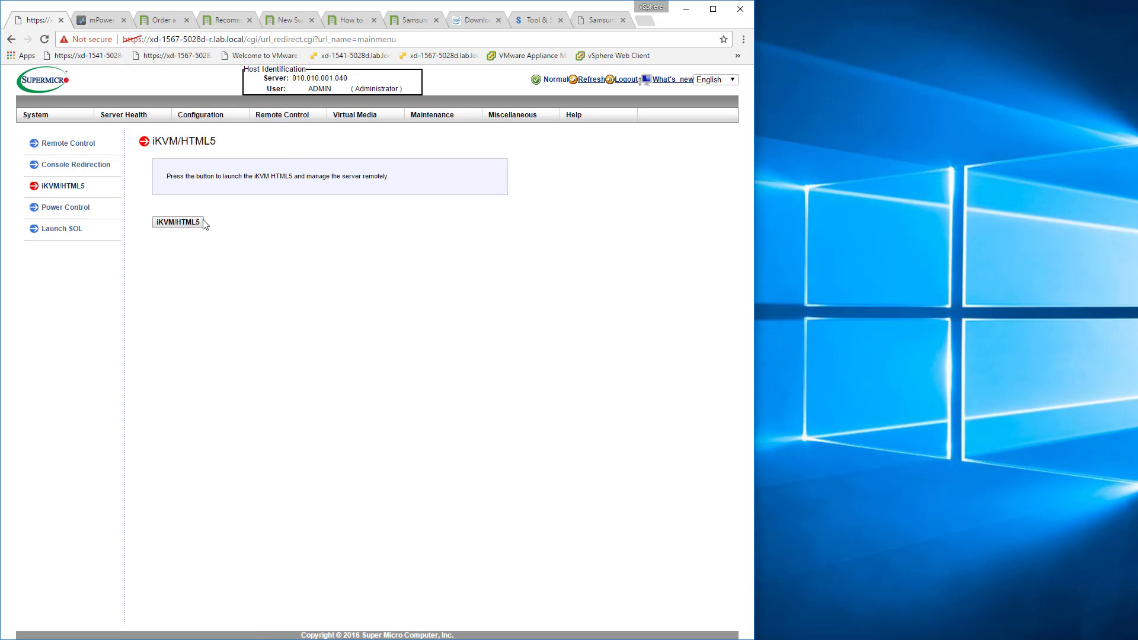
{"action": "left_click", "coordinate": [167, 223]}
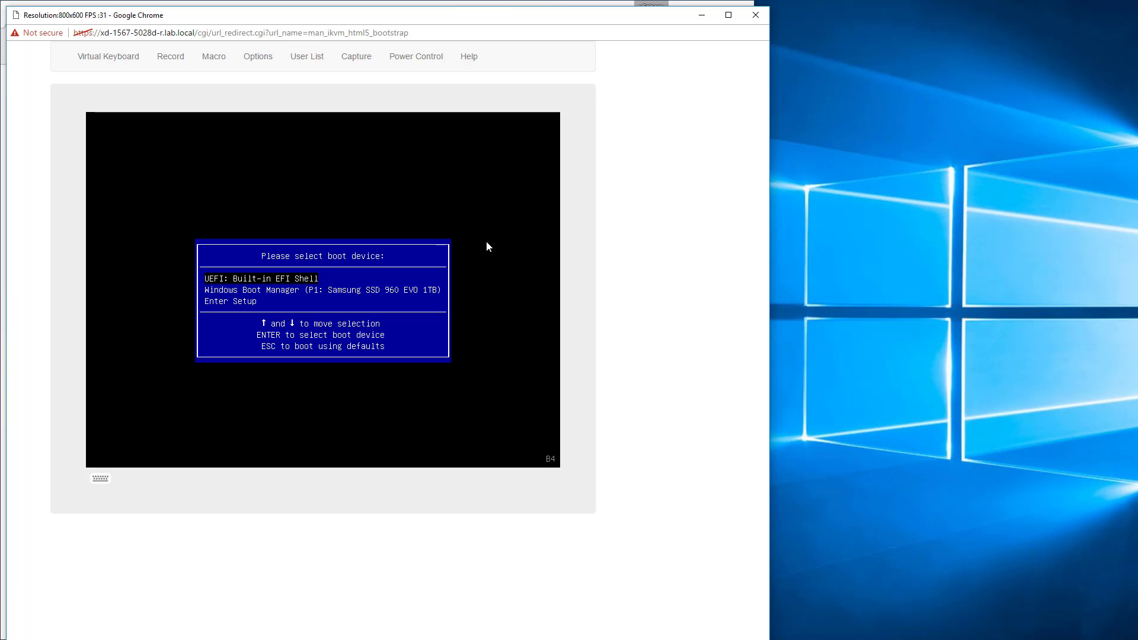
Enter BIOS setup from the boot device menu and examine the boot mode and boot order on the Boot page.
{"action": "key", "text": "Down"}
{"action": "key", "text": "Down"}
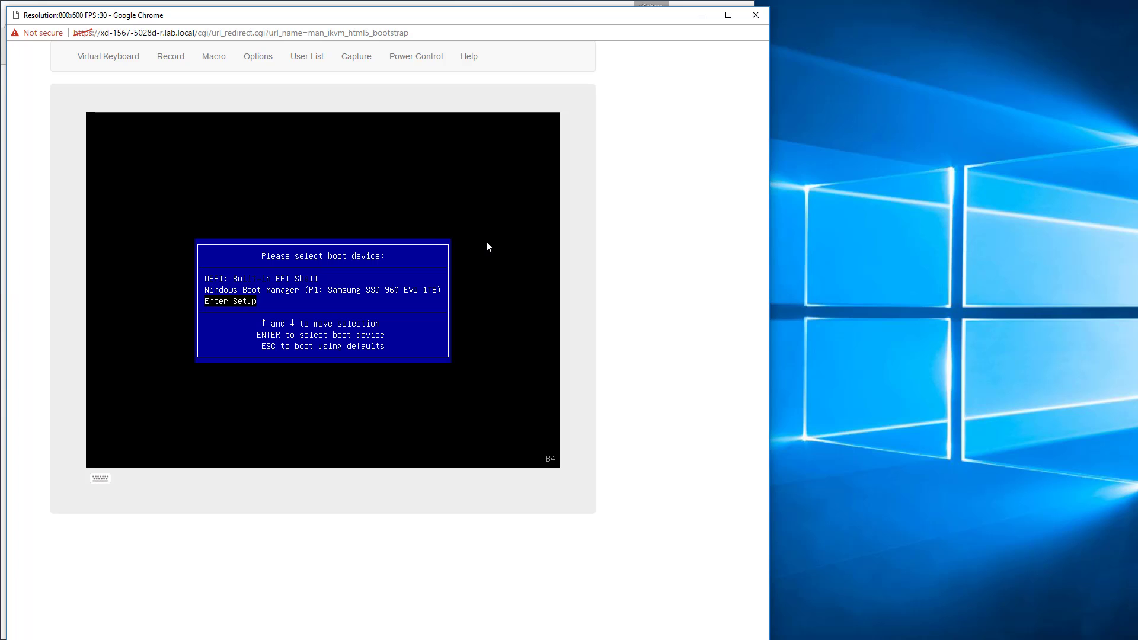
{"action": "key", "text": "Return"}
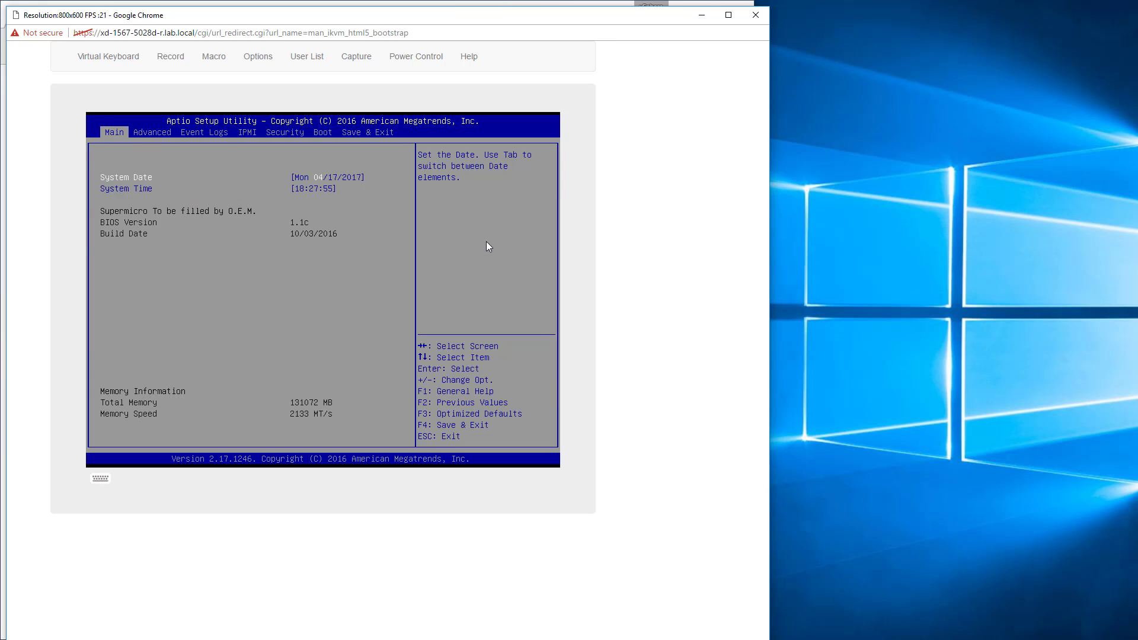
{"action": "key", "text": "Right"}
{"action": "key", "text": "Right"}
{"action": "key", "text": "Right"}
{"action": "key", "text": "Right"}
{"action": "key", "text": "Right"}
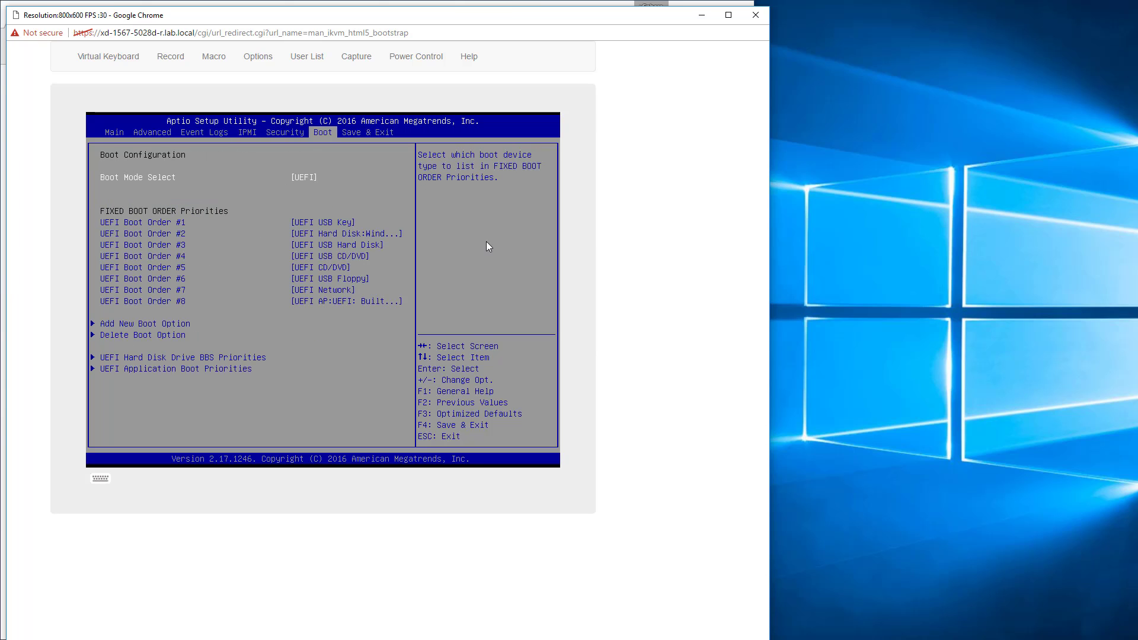
Check the boot override devices under Save & Exit, return to the Boot page, and quit setup without saving.
{"action": "key", "text": "Right"}
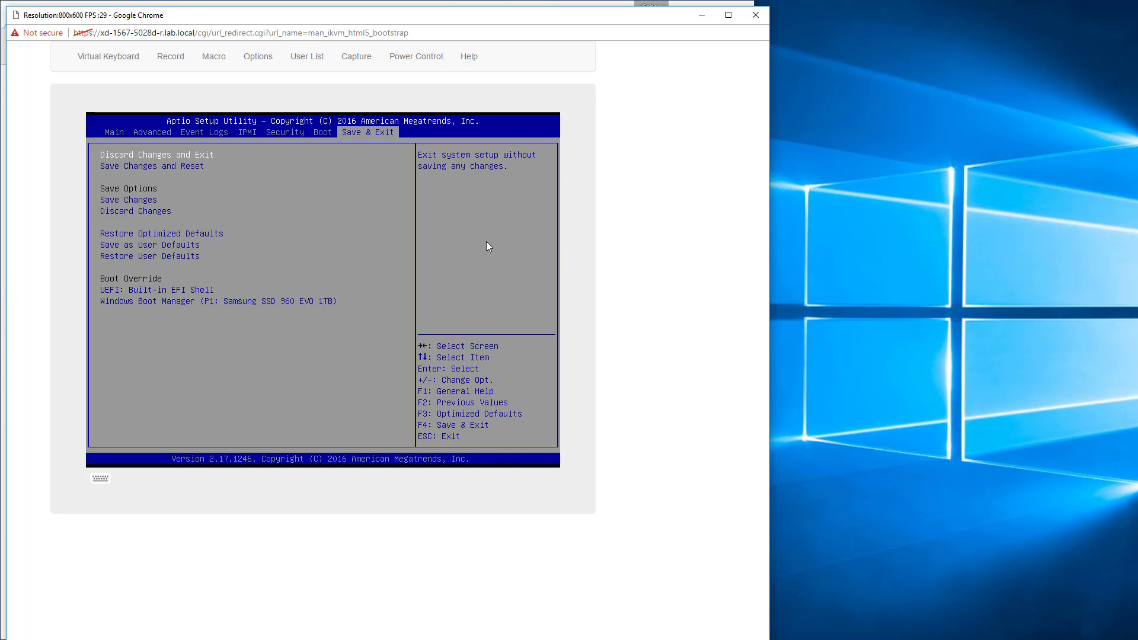
{"action": "key", "text": "Left"}
{"action": "key", "text": "Left"}
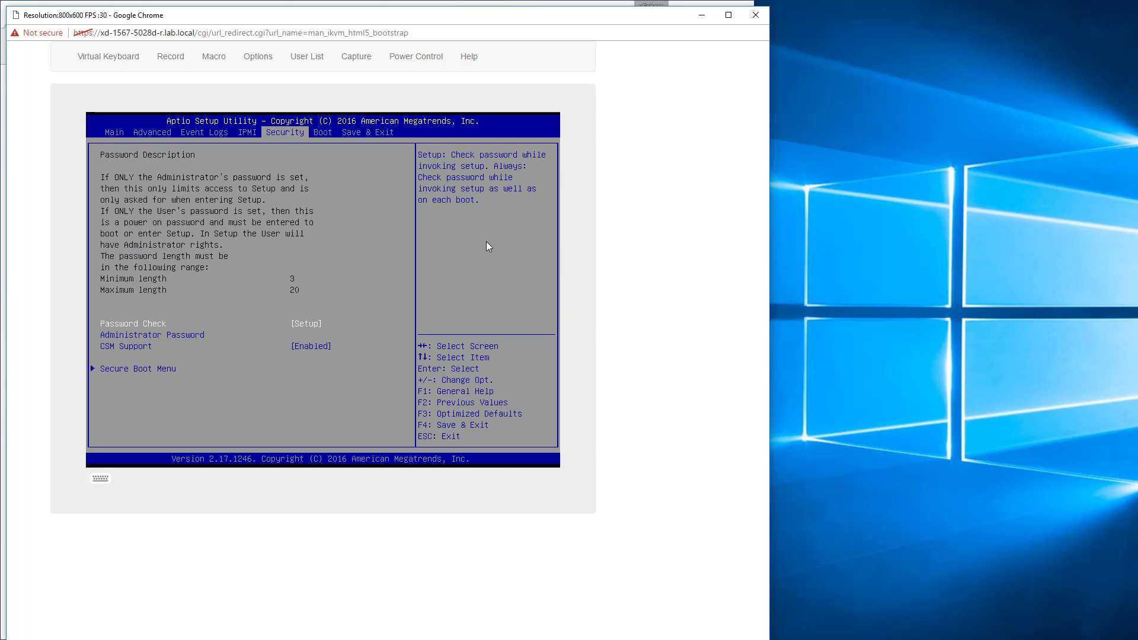
{"action": "key", "text": "Right"}
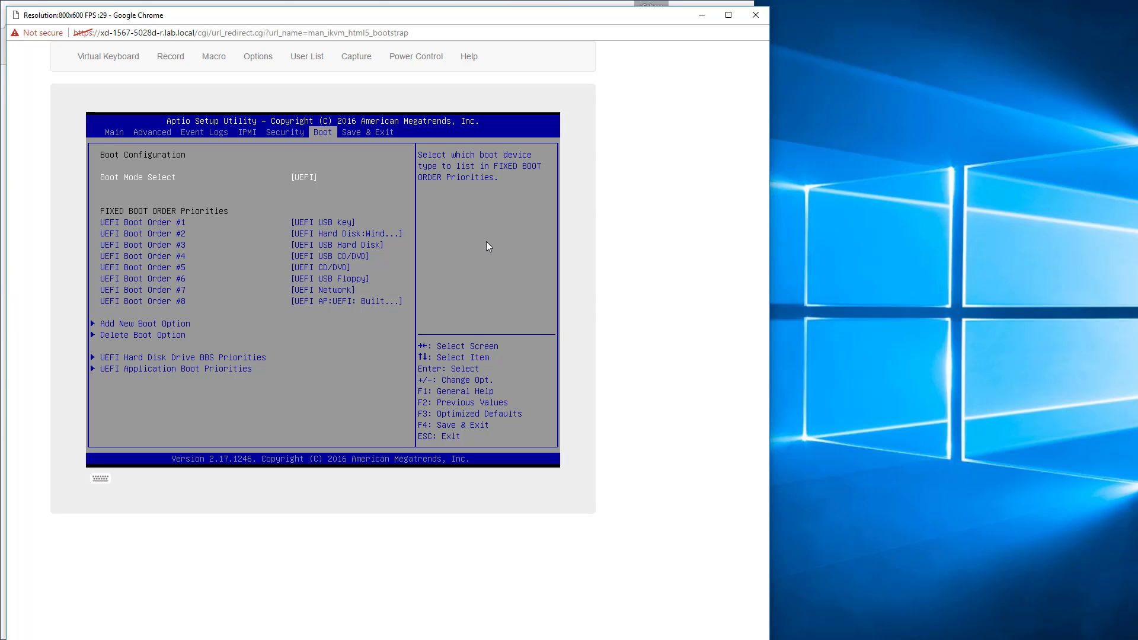
{"action": "key", "text": "Escape"}
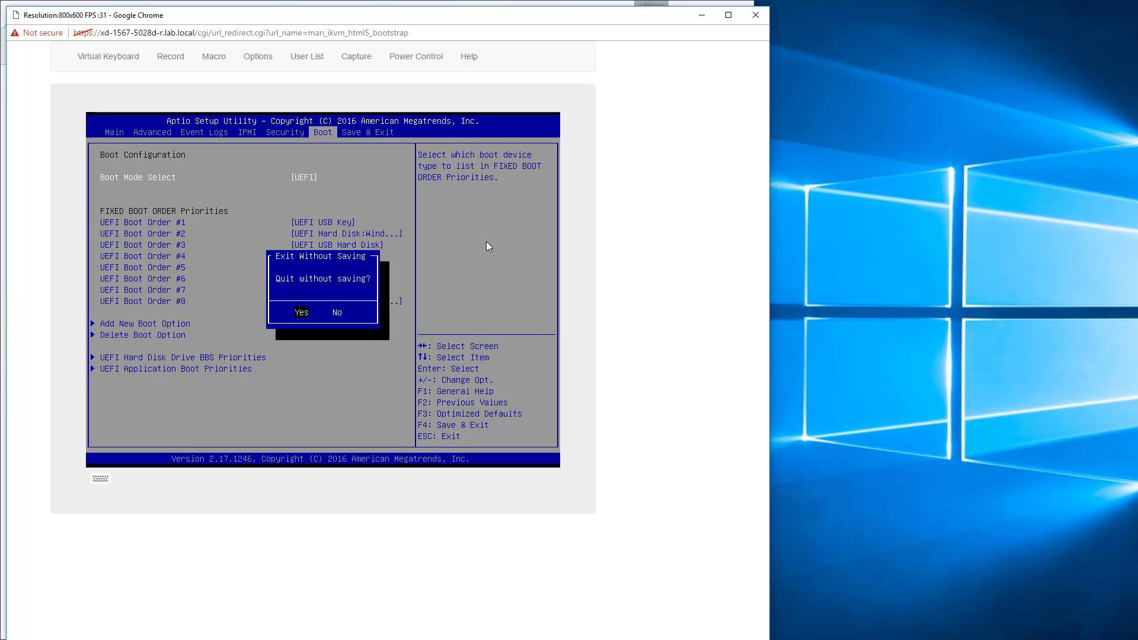
{"action": "key", "text": "Return"}
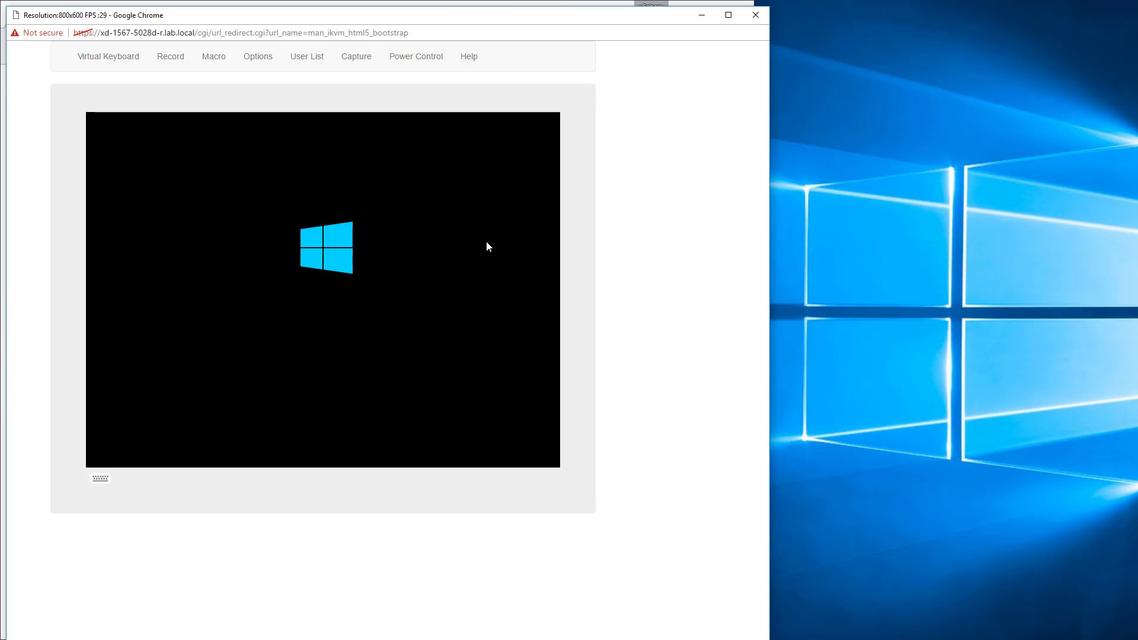
Reset the server's power, move the console window clear of the browser, and invoke the boot menu during startup.
{"action": "left_click", "coordinate": [424, 58]}
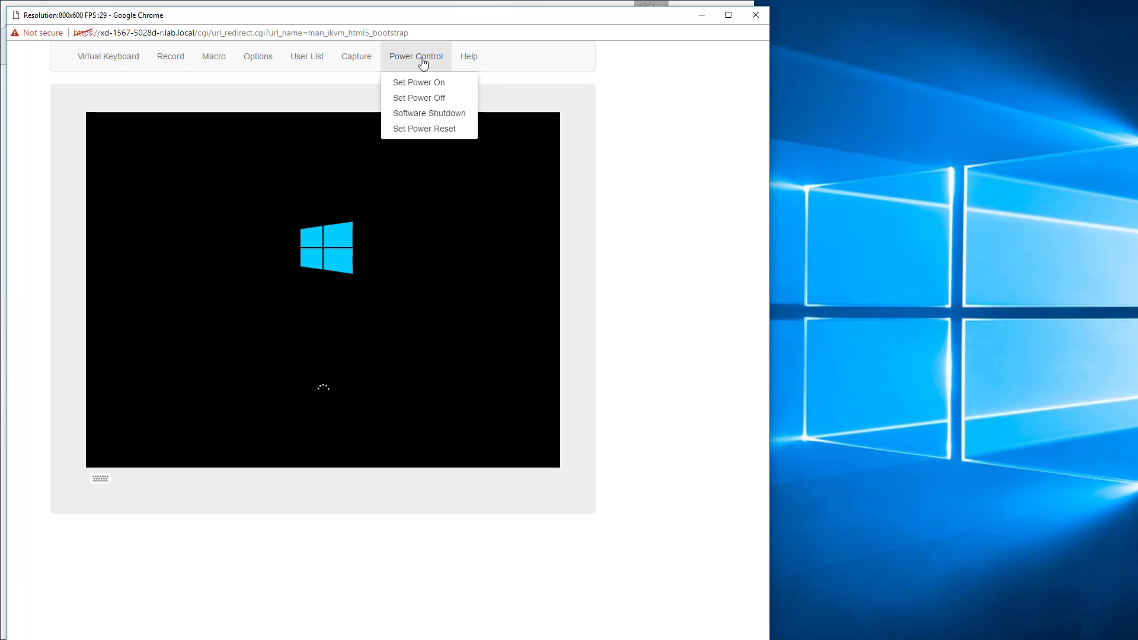
{"action": "left_click", "coordinate": [413, 129]}
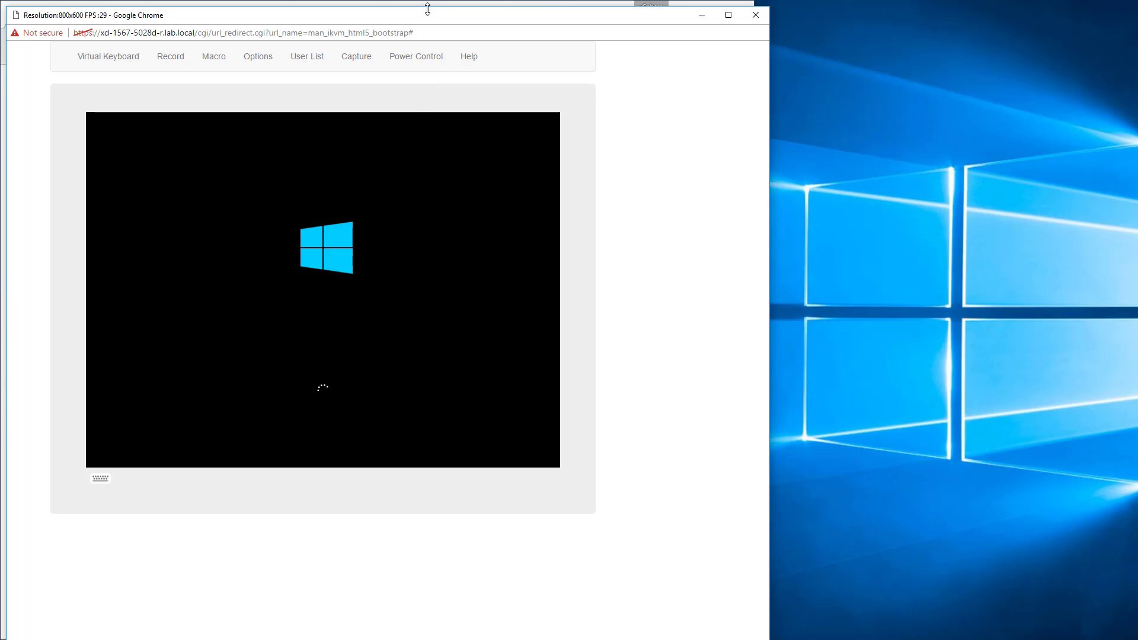
{"action": "left_click_drag", "start_coordinate": [427, 7], "coordinate": [814, 41]}
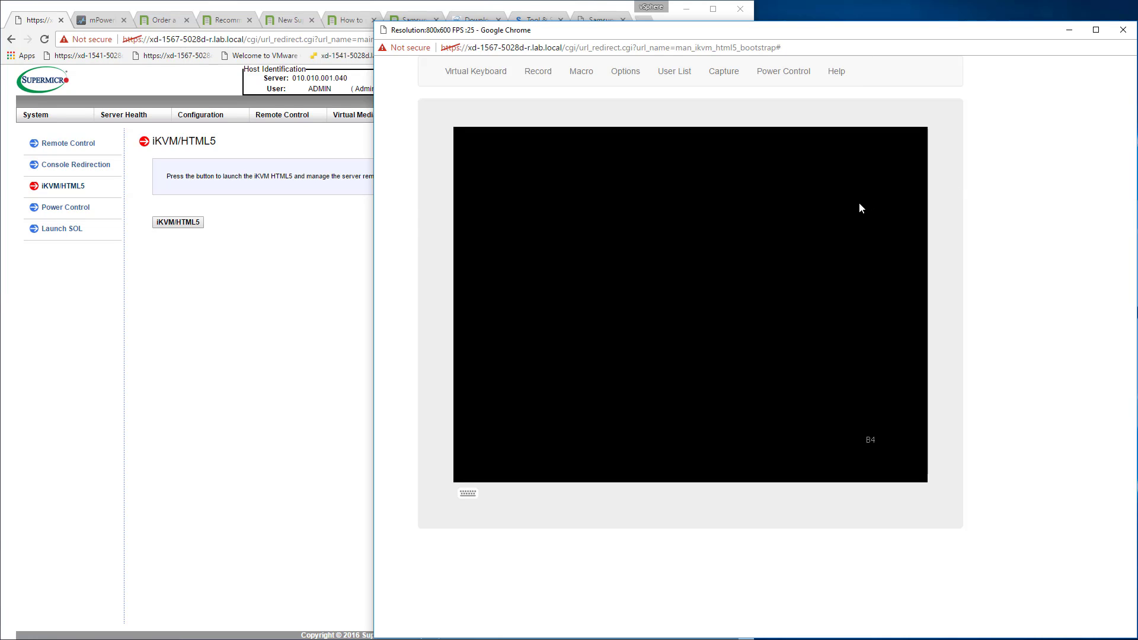
{"action": "key", "text": "F11"}
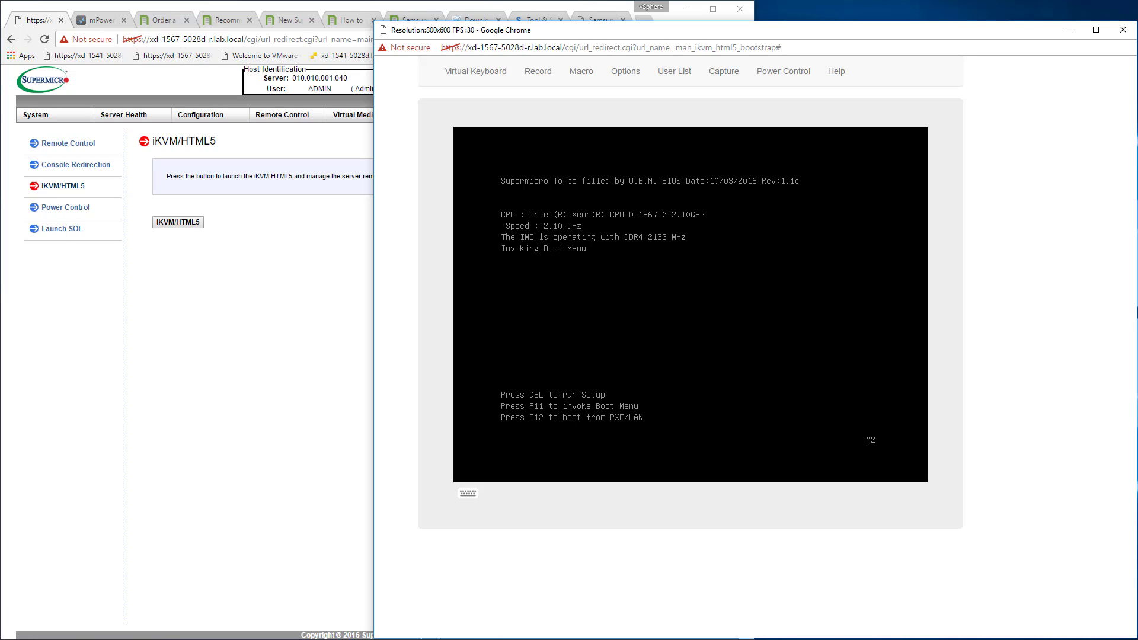
Boot from the Windows Boot Manager entry, and reset the server's power again.
{"action": "key", "text": "Down"}
{"action": "key", "text": "Down"}
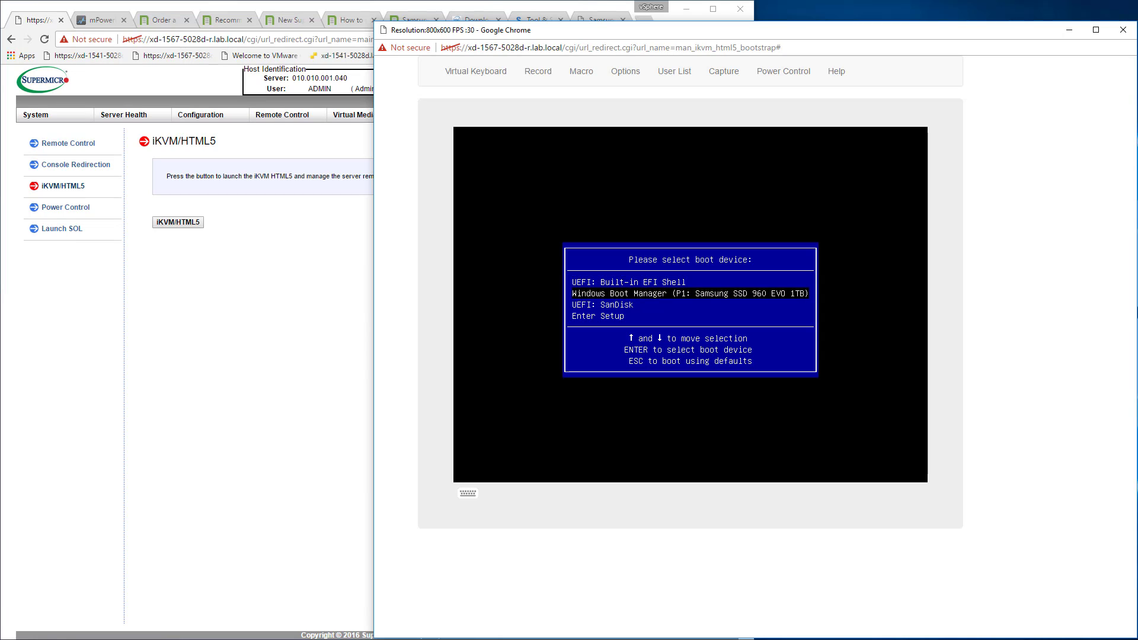
{"action": "key", "text": "Return"}
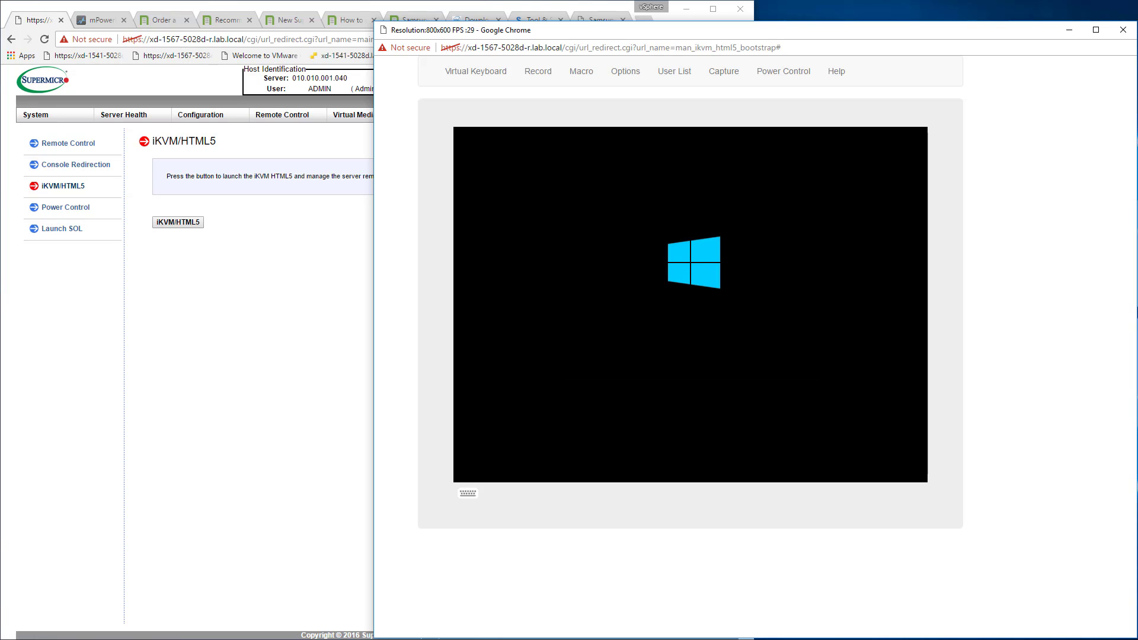
{"action": "left_click", "coordinate": [784, 72]}
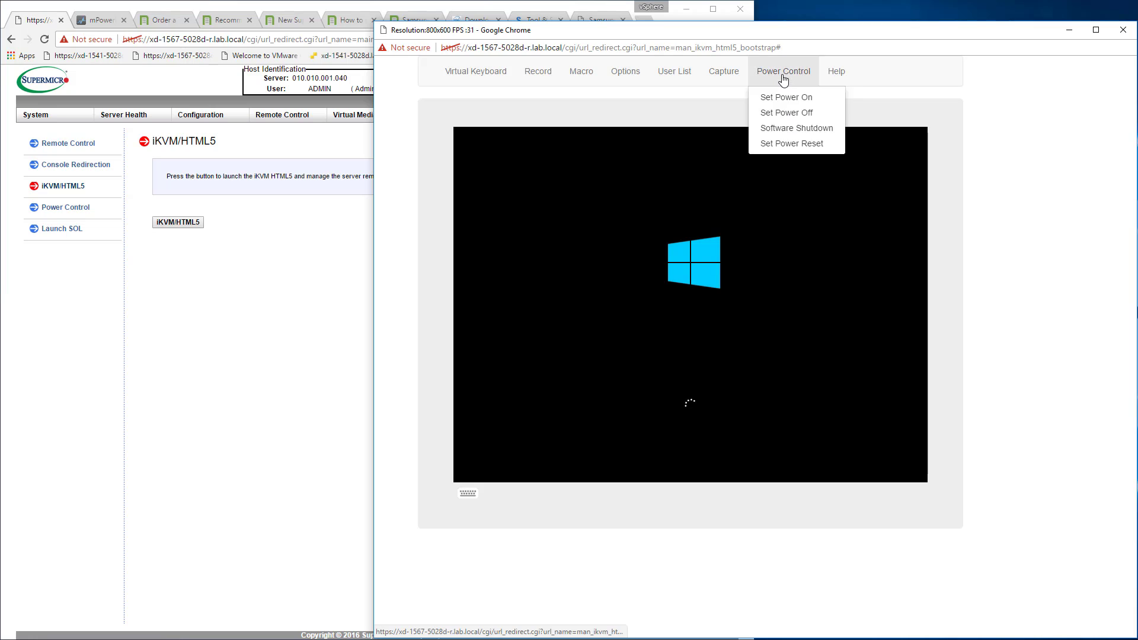
{"action": "left_click", "coordinate": [774, 137]}
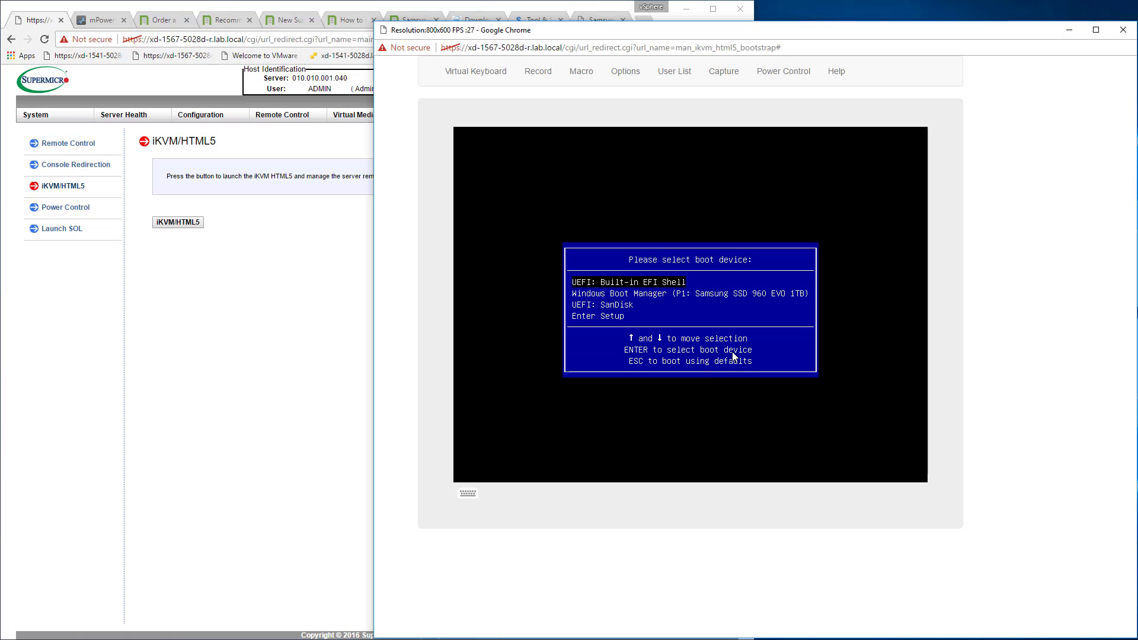
Enter BIOS setup from the boot device menu and go to the Boot configuration page.
{"action": "key", "text": "Down"}
{"action": "key", "text": "Down"}
{"action": "key", "text": "Down"}
{"action": "key", "text": "Return"}
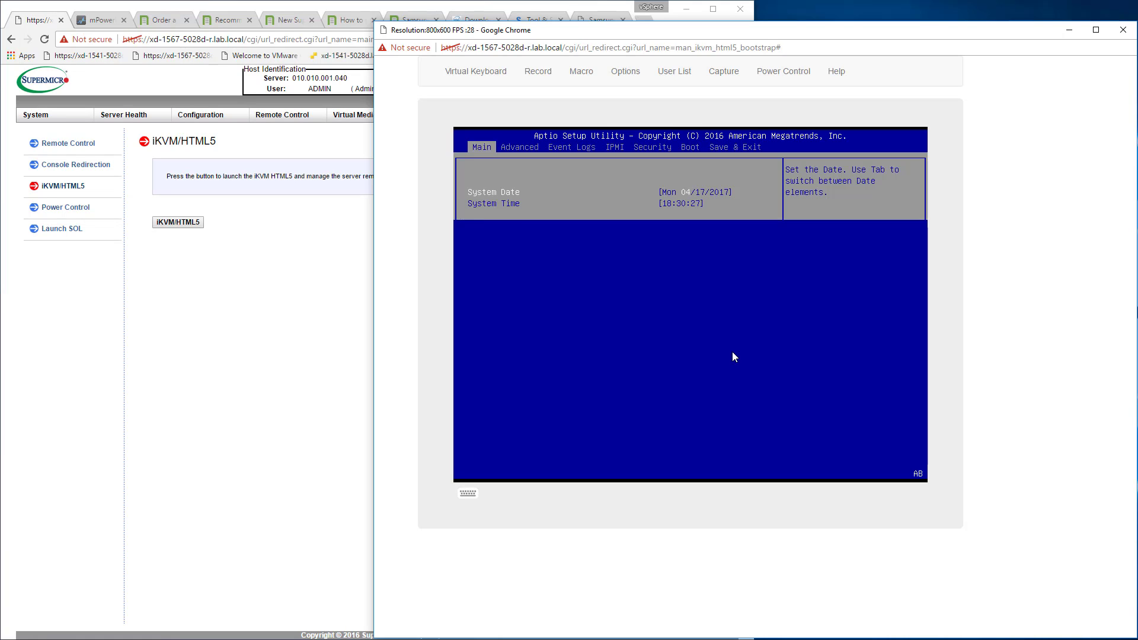
{"action": "key", "text": "Left"}
{"action": "key", "text": "Left"}
{"action": "key", "text": "Left"}
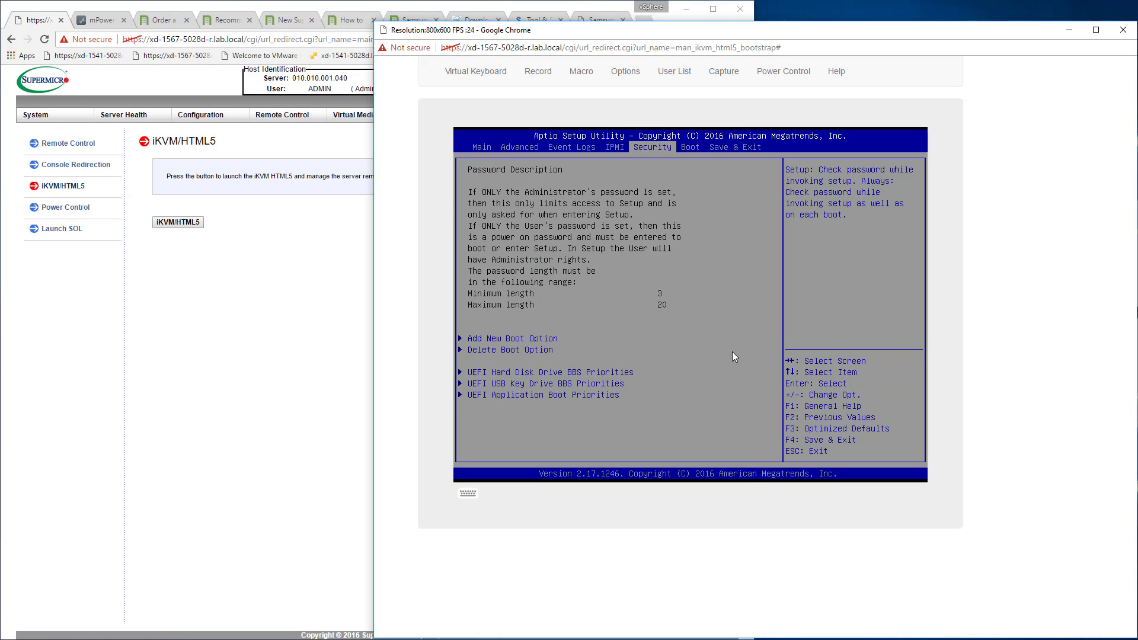
{"action": "key", "text": "Right"}
Set Boot Mode Select to LEGACY, and save the configuration and exit setup.
{"action": "key", "text": "Return"}
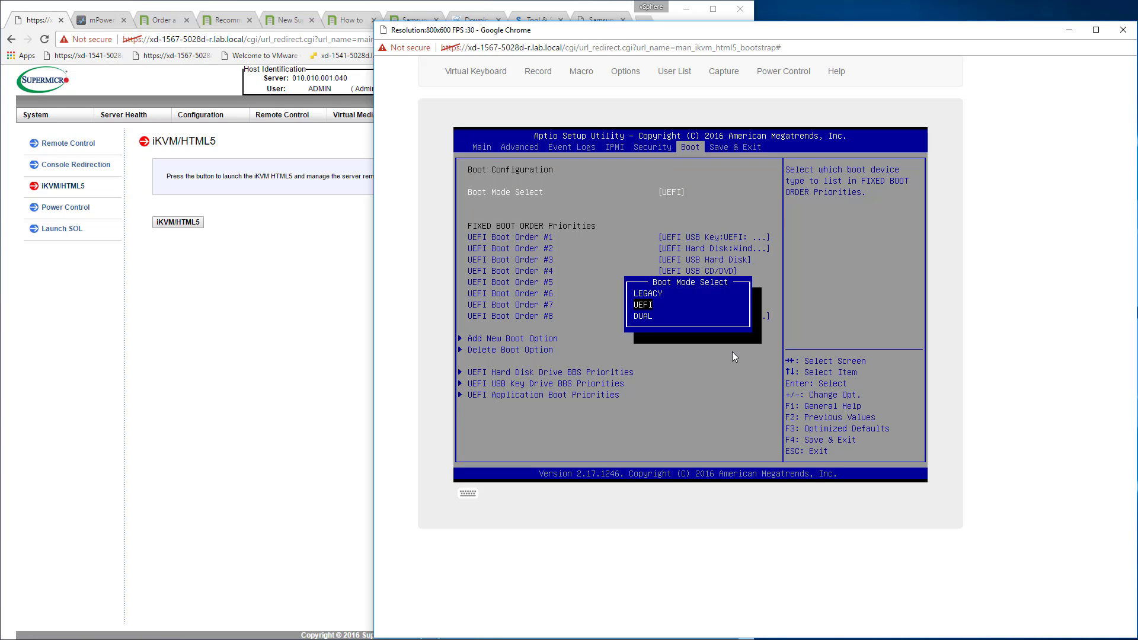
{"action": "key", "text": "Up"}
{"action": "key", "text": "Return"}
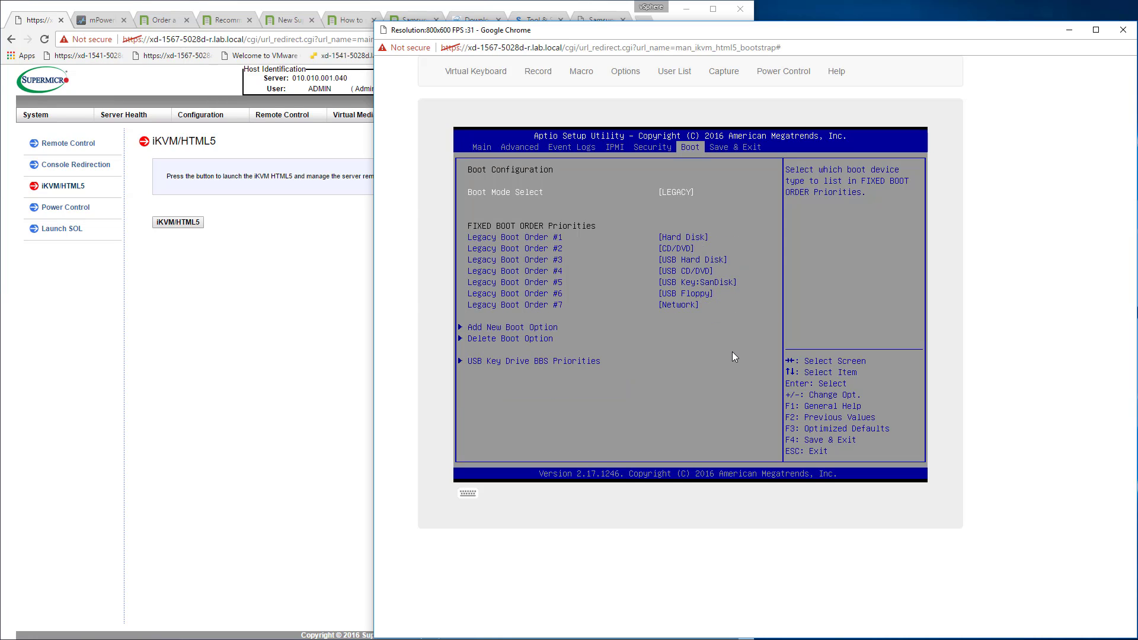
{"action": "key", "text": "F4"}
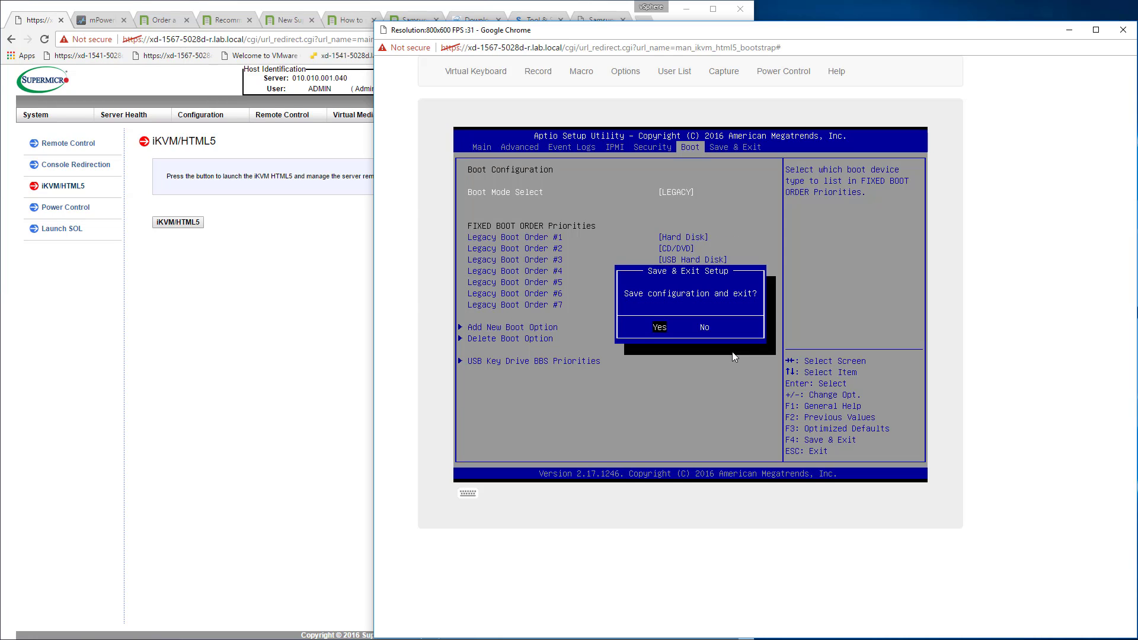
{"action": "key", "text": "Return"}
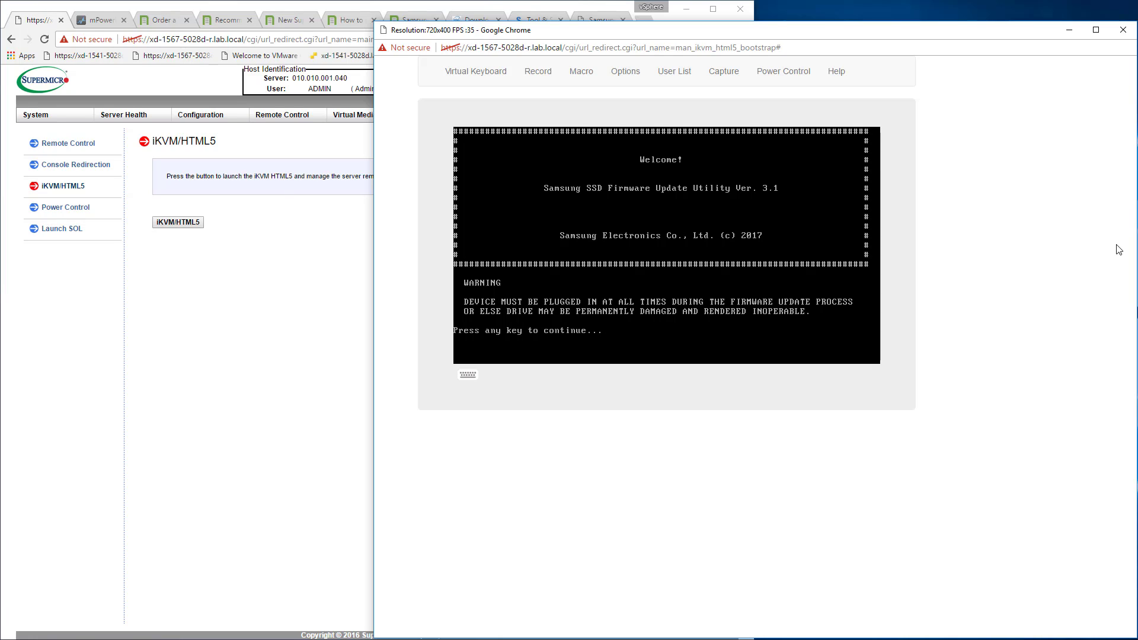
Run the Samsung utility's drive scan, and switch off the xd-1567-5028d outlet on the mPower page.
{"action": "key", "text": "Return"}
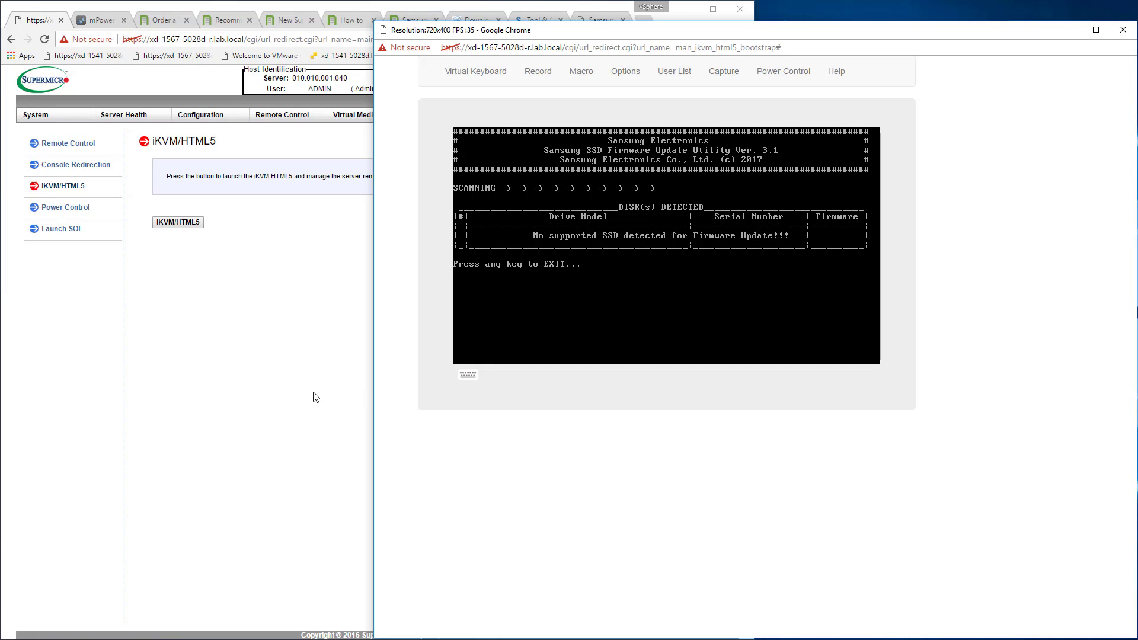
{"action": "left_click", "coordinate": [415, 16]}
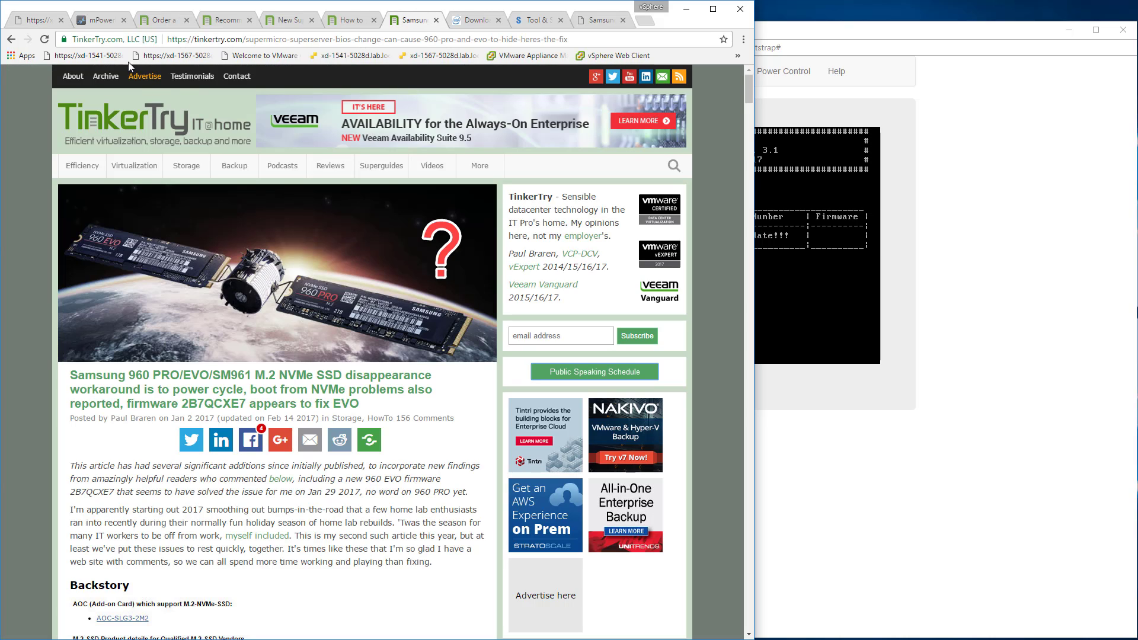
{"action": "left_click", "coordinate": [101, 24]}
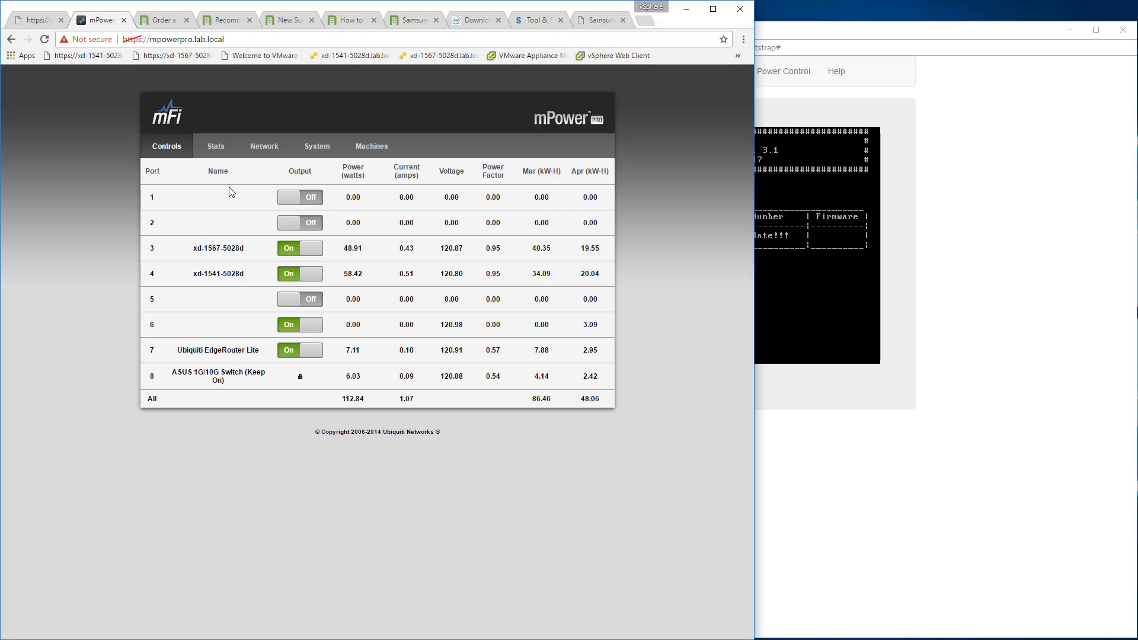
{"action": "left_click", "coordinate": [287, 249]}
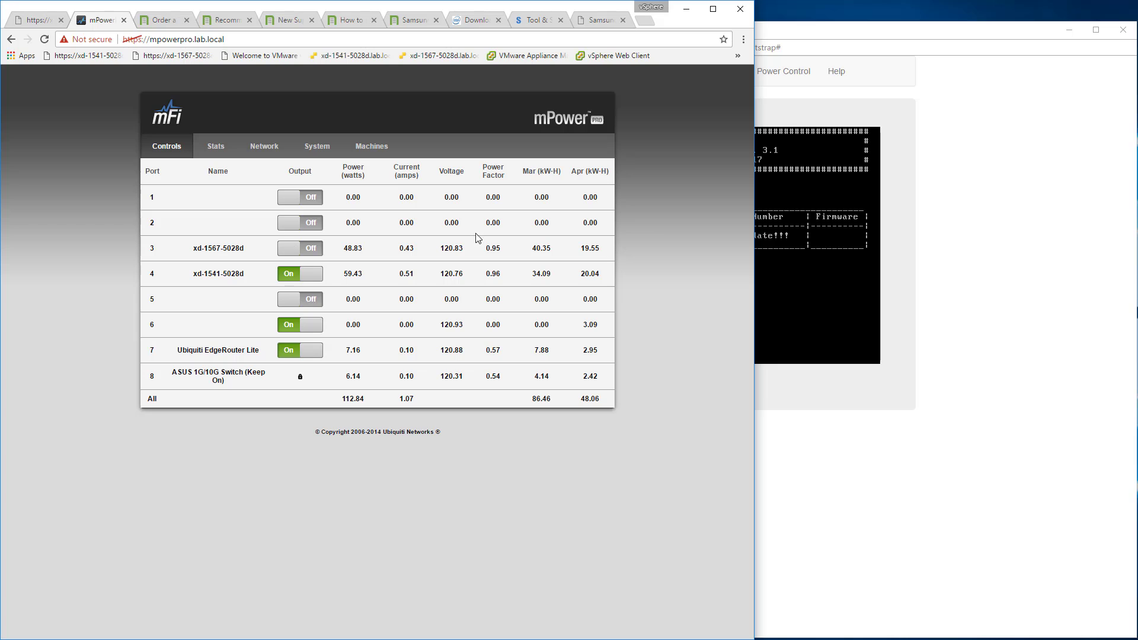
Close the remote console window, and switch the xd-1567-5028d outlet back on.
{"action": "left_click", "coordinate": [963, 226]}
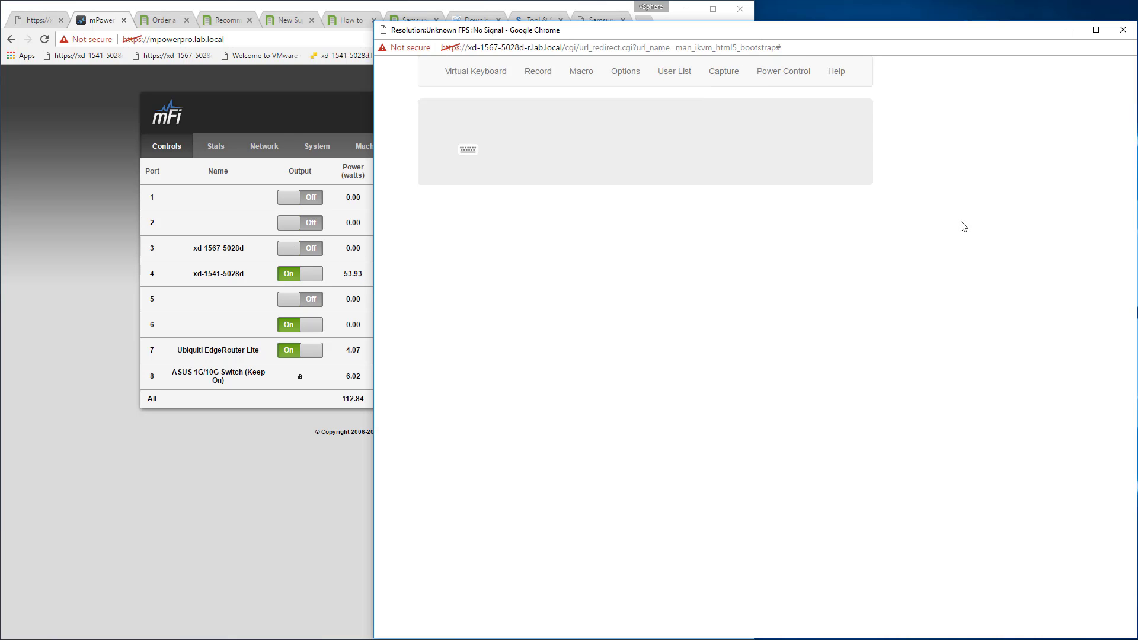
{"action": "left_click", "coordinate": [1123, 31]}
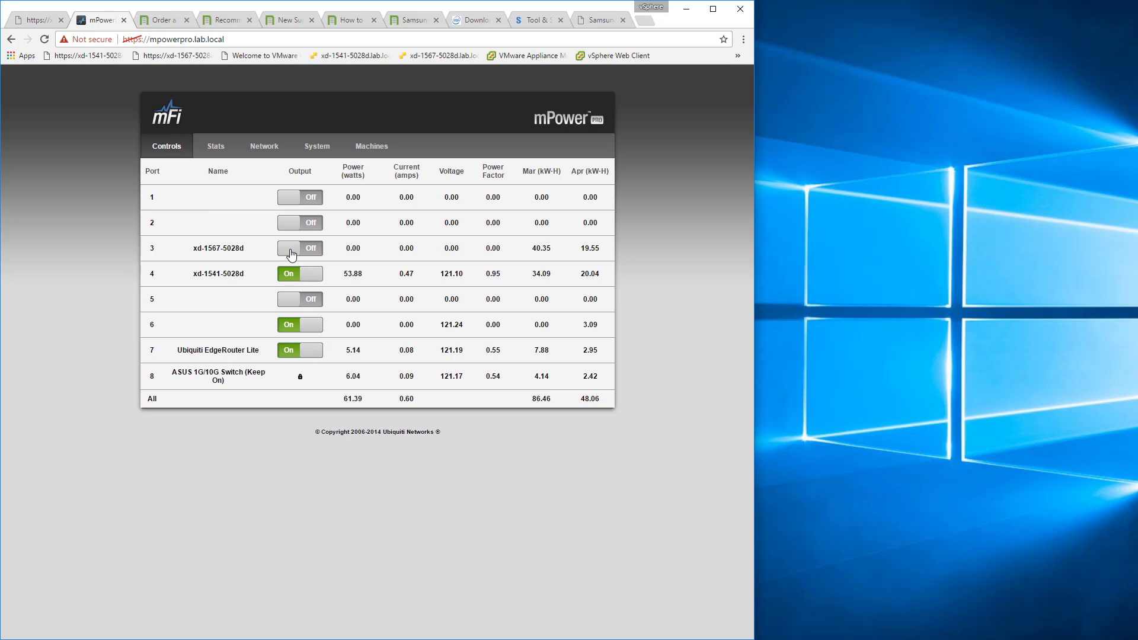
{"action": "left_click", "coordinate": [292, 251]}
Find and open the Xeon D Supermicro SuperServer "Bundle 2" article on tinkertry.com in a new browser tab.
{"action": "left_click", "coordinate": [22, 22]}
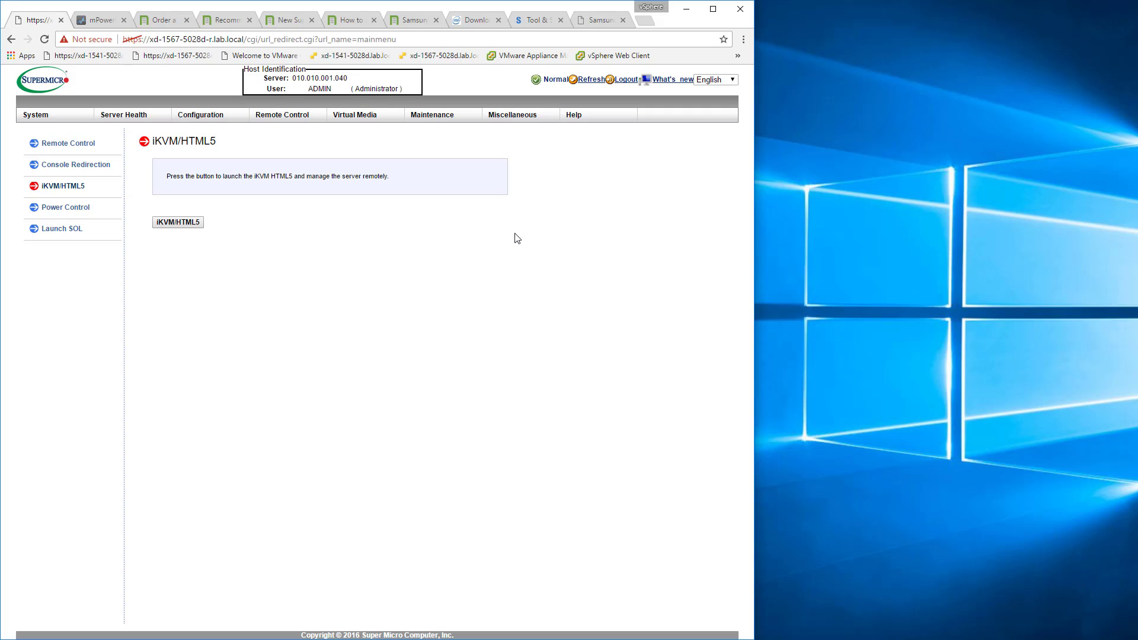
{"action": "left_click", "coordinate": [85, 20]}
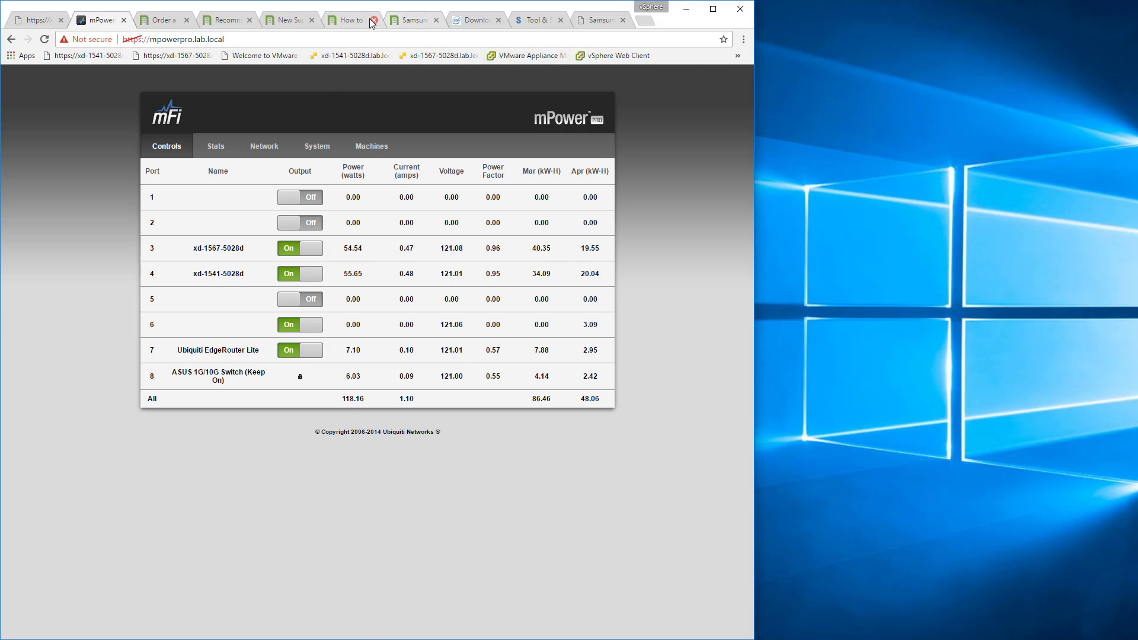
{"action": "left_click", "coordinate": [352, 20]}
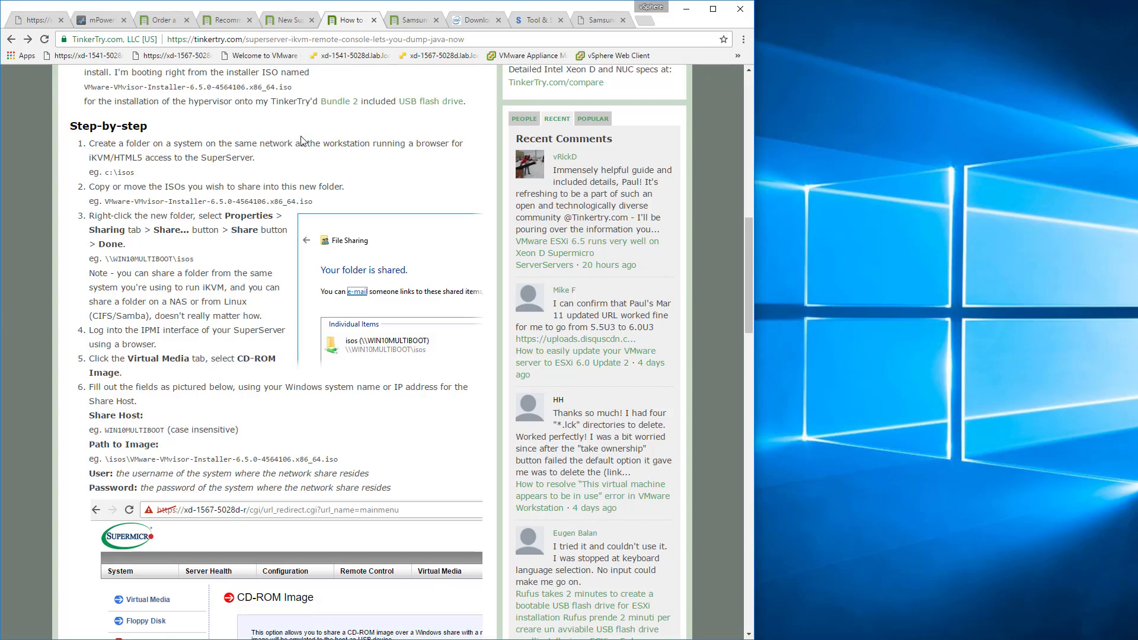
{"action": "key", "text": "ctrl+t"}
{"action": "type", "text": "tinkertry.com"}
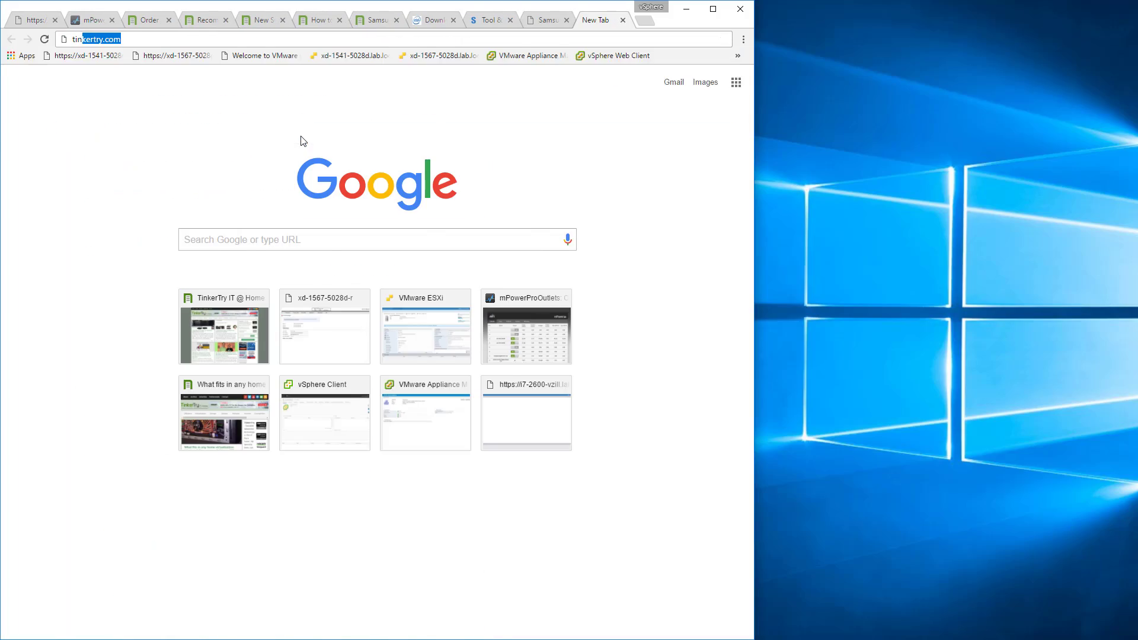
{"action": "key", "text": "Return"}
{"action": "scroll", "coordinate": [259, 287], "scroll_direction": "down", "scroll_amount": 7}
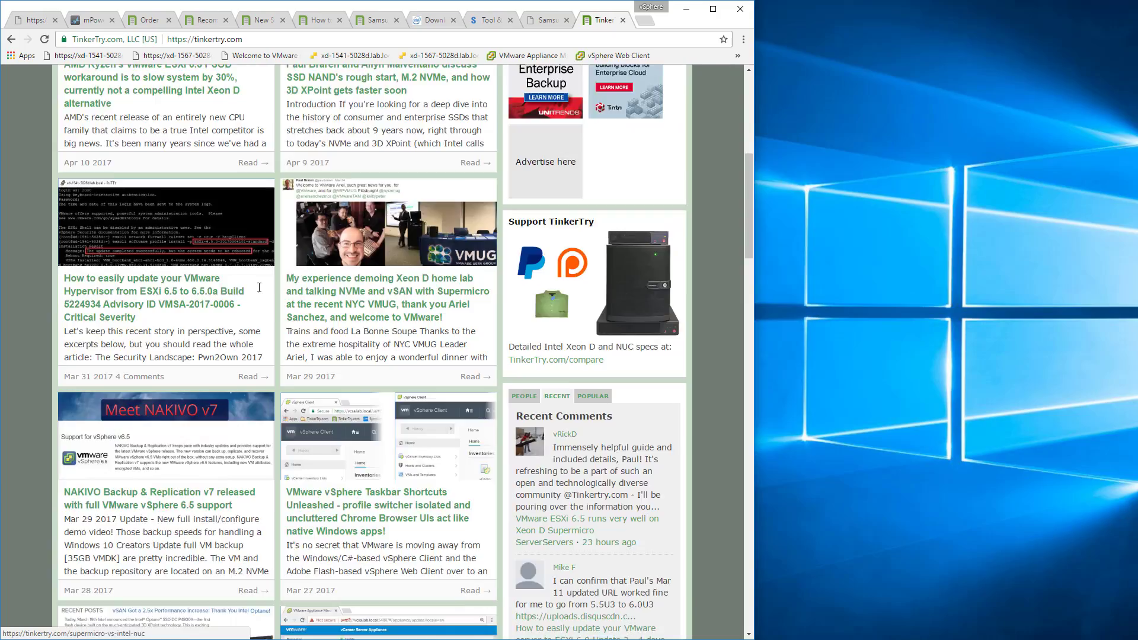
{"action": "scroll", "coordinate": [259, 287], "scroll_direction": "down", "scroll_amount": 10}
{"action": "left_click", "coordinate": [478, 307]}
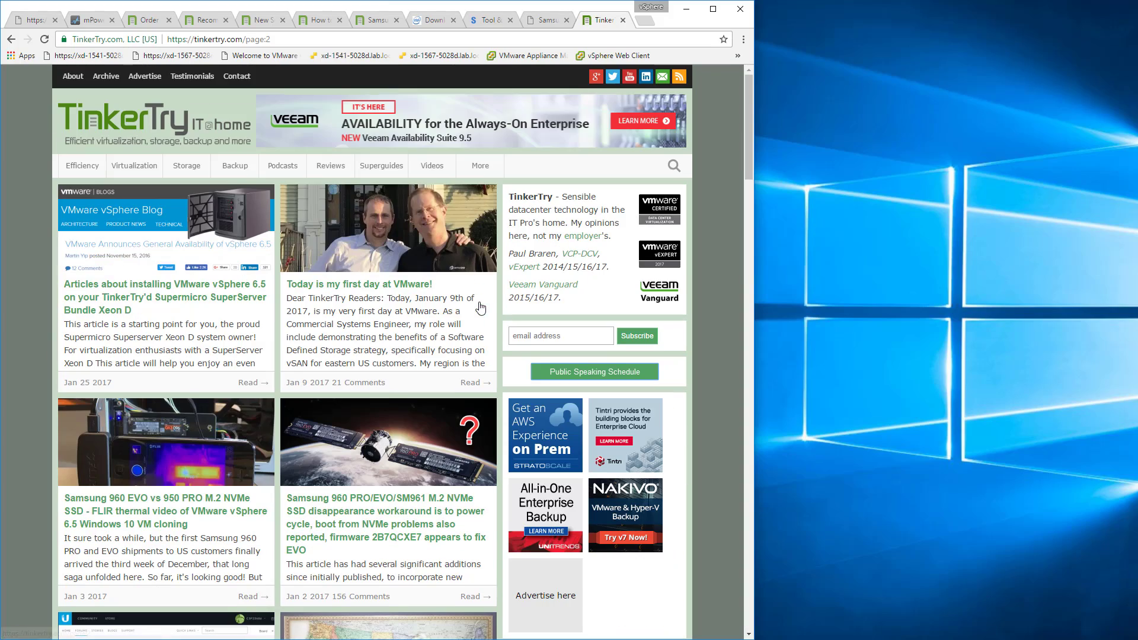
{"action": "scroll", "coordinate": [372, 426], "scroll_direction": "down", "scroll_amount": 12}
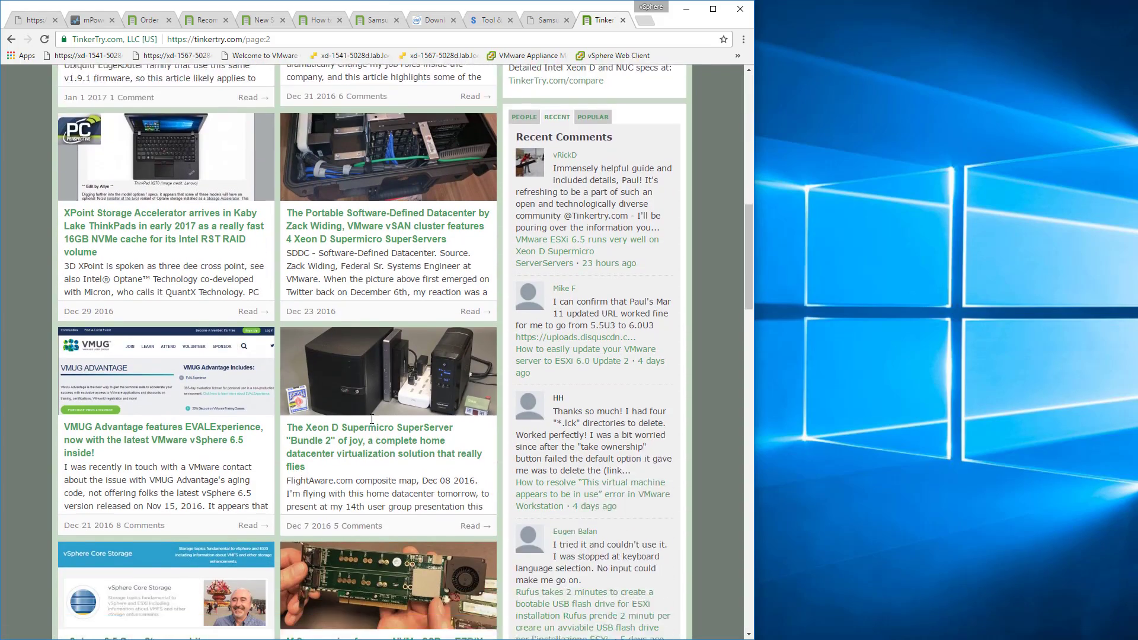
{"action": "scroll", "coordinate": [372, 420], "scroll_direction": "down", "scroll_amount": 1}
{"action": "left_click", "coordinate": [392, 296]}
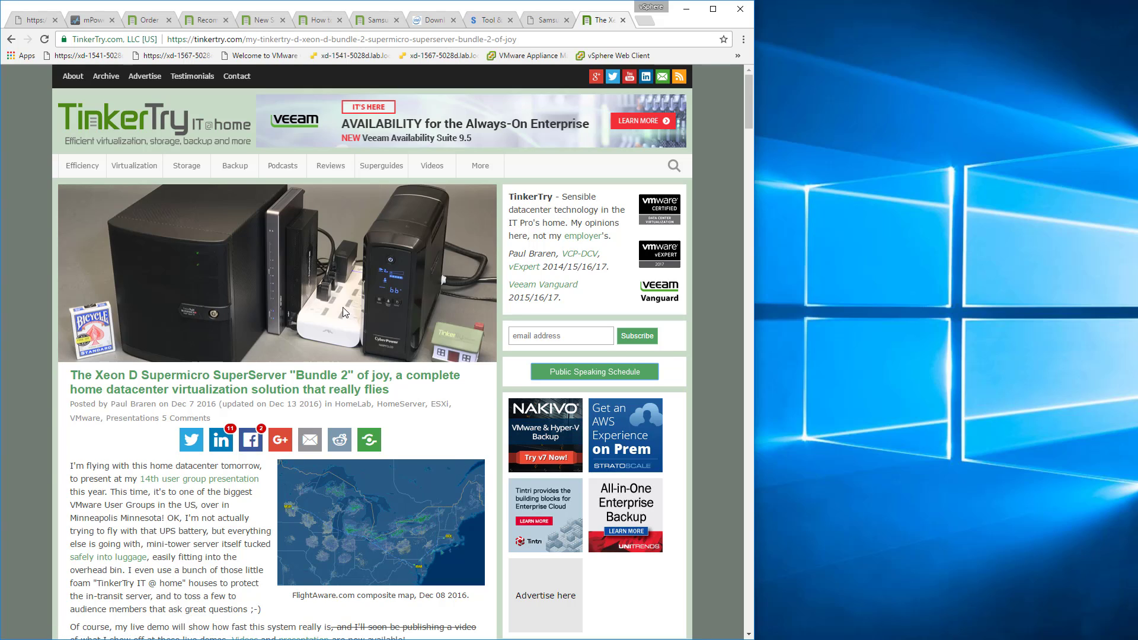
Try to reload the server's management page and open its base address xd-1567-5028d-r.lab.local.
{"action": "left_click", "coordinate": [23, 21]}
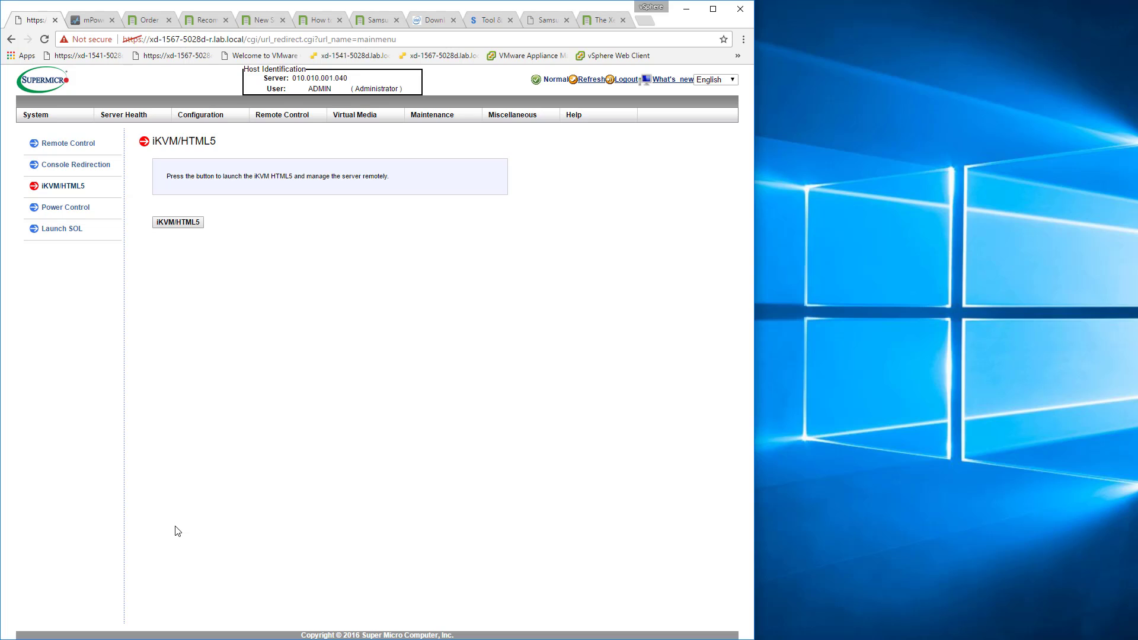
{"action": "left_click", "coordinate": [44, 39]}
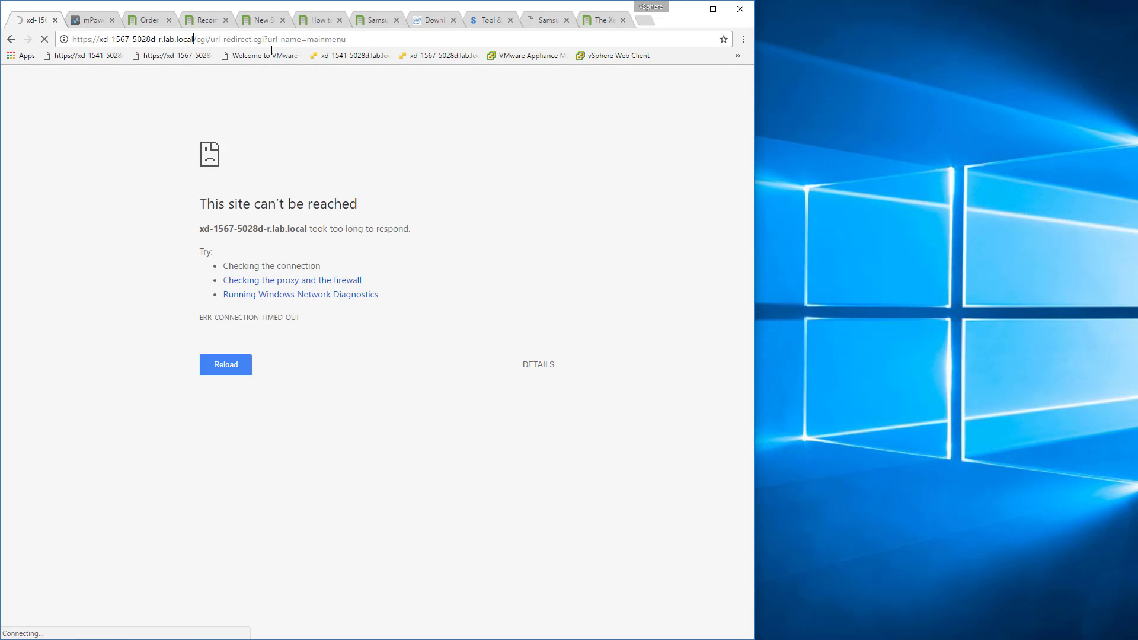
{"action": "key", "text": "shift+End"}
{"action": "key", "text": "Delete"}
{"action": "key", "text": "Return"}
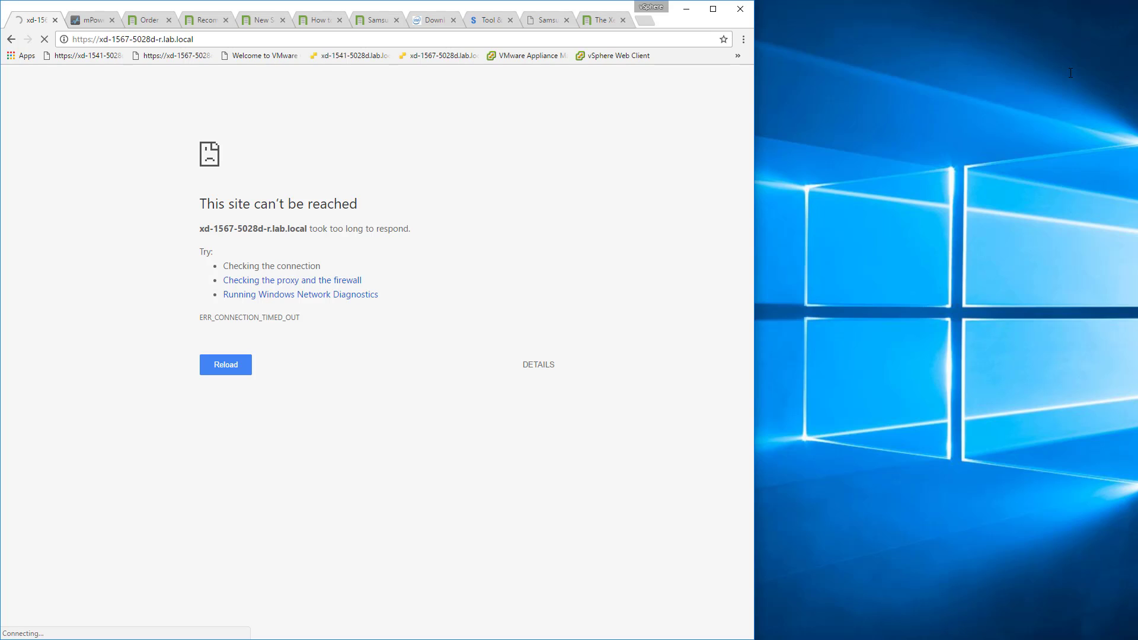
{"action": "key", "text": "Escape"}
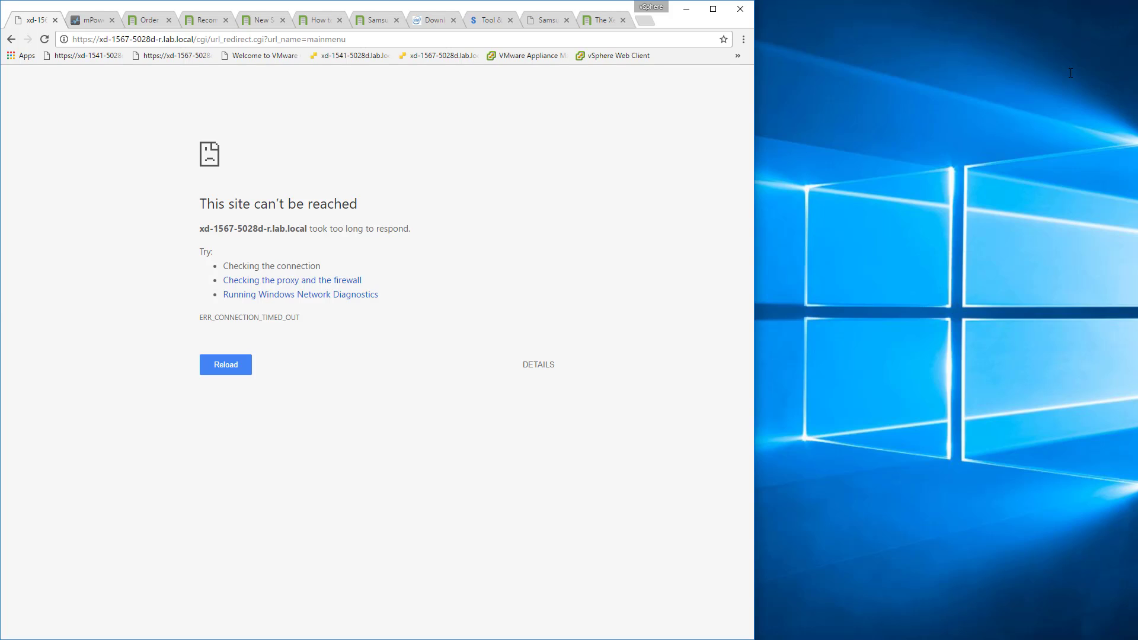
{"action": "key", "text": "F5"}
{"action": "left_click", "coordinate": [234, 366]}
{"action": "left_click_drag", "start_coordinate": [197, 39], "coordinate": [663, 38]}
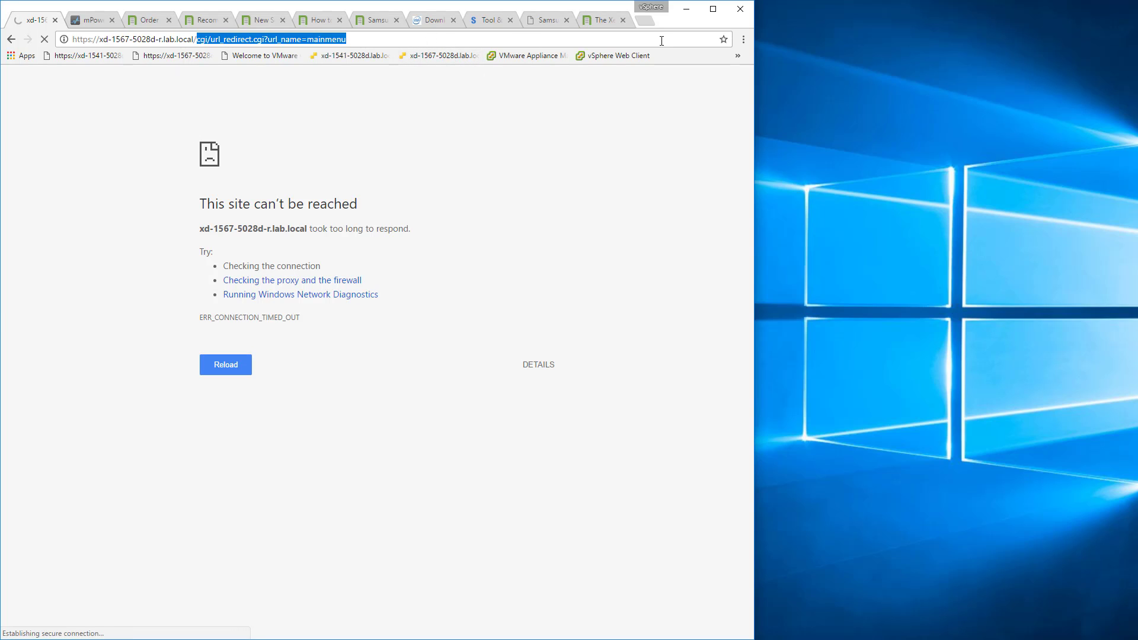
{"action": "key", "text": "BackSpace"}
{"action": "key", "text": "Return"}
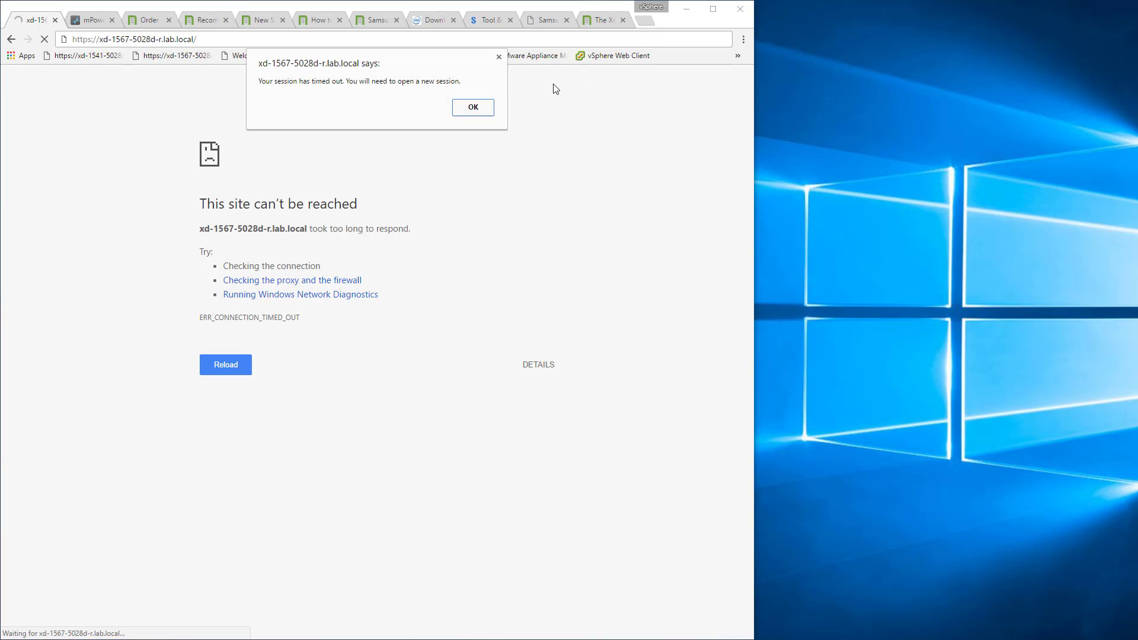
{"action": "left_click", "coordinate": [474, 108]}
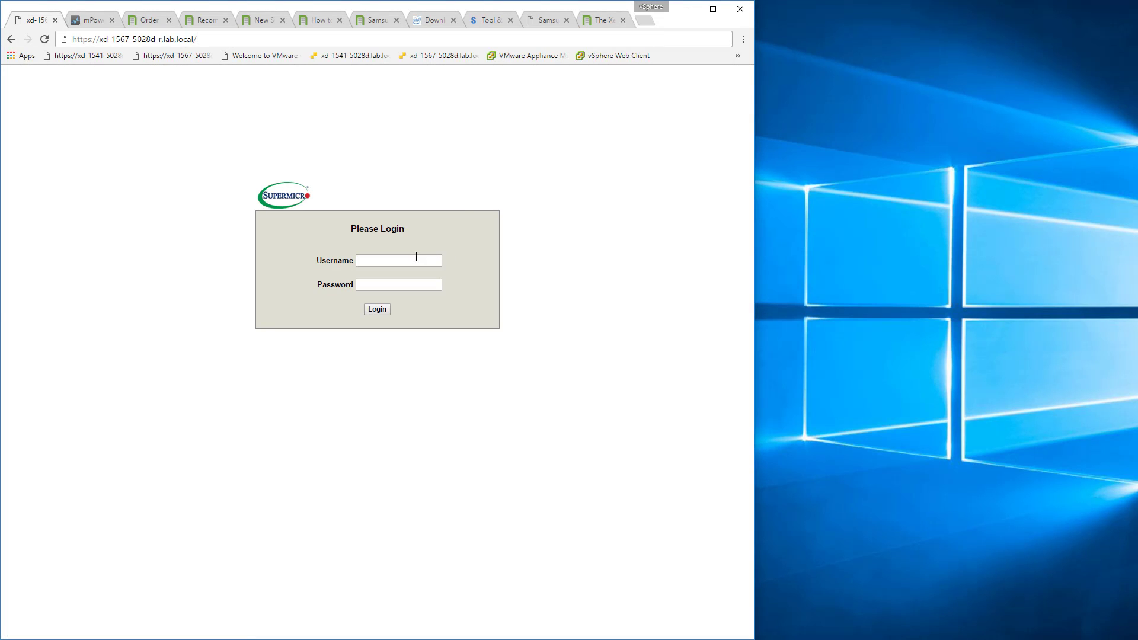
Log in to the Supermicro management interface with the administrator's username and password.
{"action": "left_click", "coordinate": [410, 260]}
{"action": "type", "text": "ADMIN"}
{"action": "key", "text": "Tab"}
{"action": "type", "text": "ADMIN"}
{"action": "key", "text": "Return"}
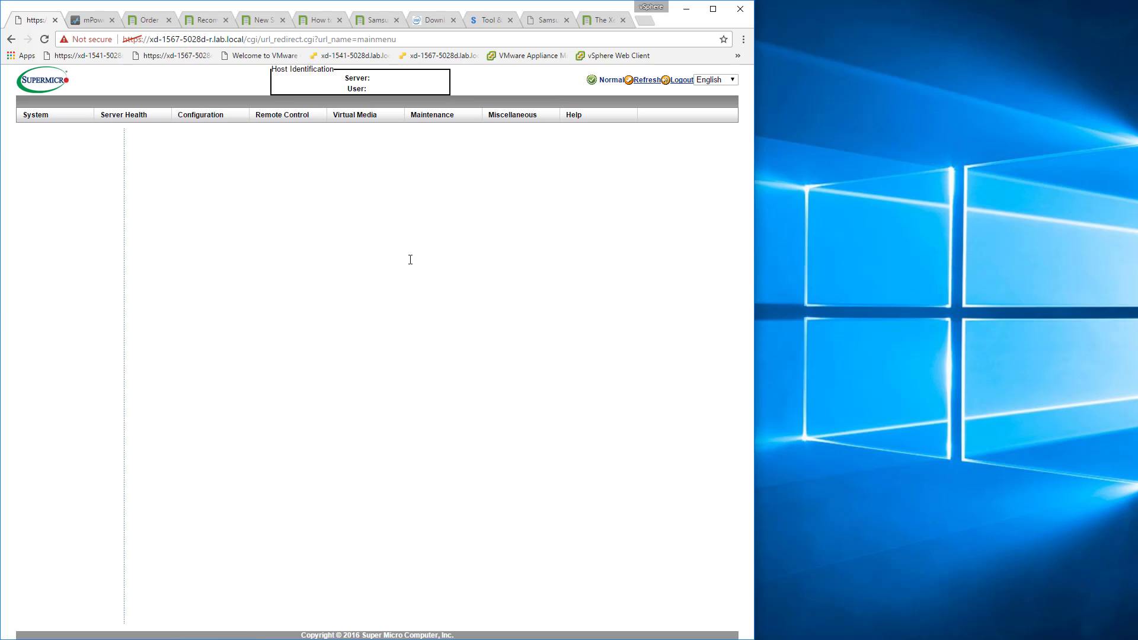
Launch the iKVM/HTML5 remote console, and move its window clear of the management page.
{"action": "mouse_move", "coordinate": [282, 116]}
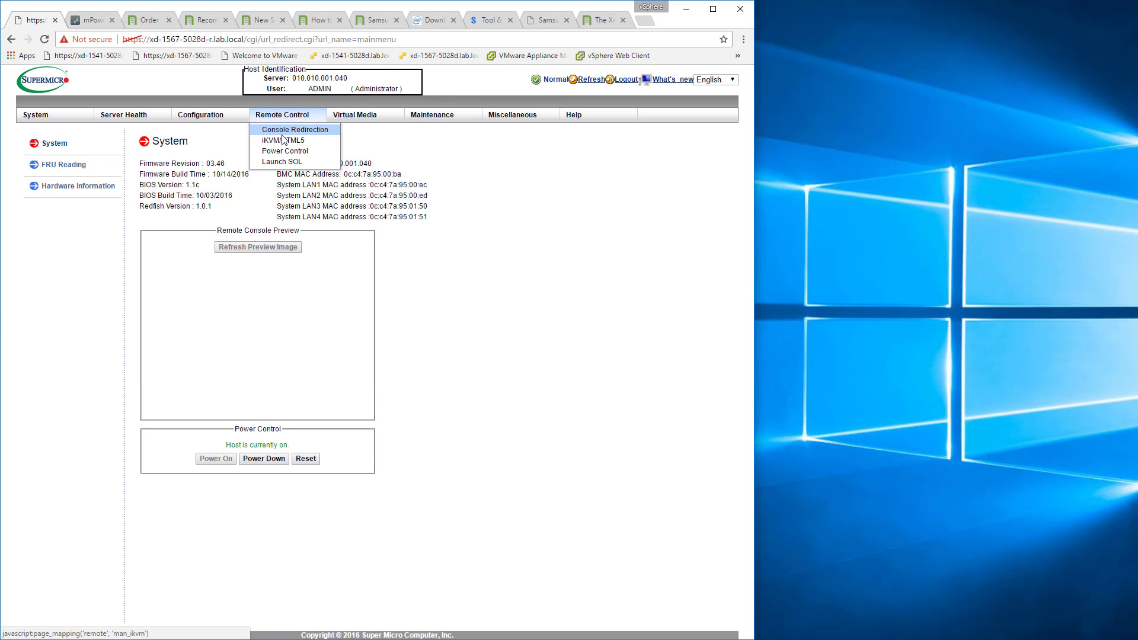
{"action": "left_click", "coordinate": [283, 140]}
{"action": "left_click", "coordinate": [172, 223]}
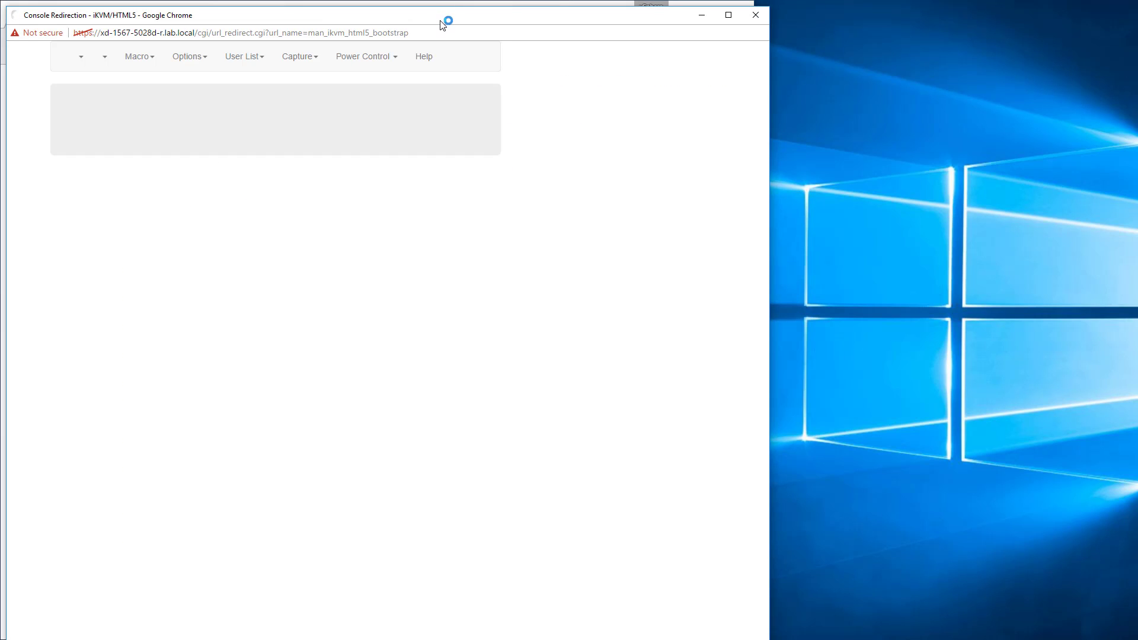
{"action": "left_click_drag", "start_coordinate": [447, 24], "coordinate": [813, 20]}
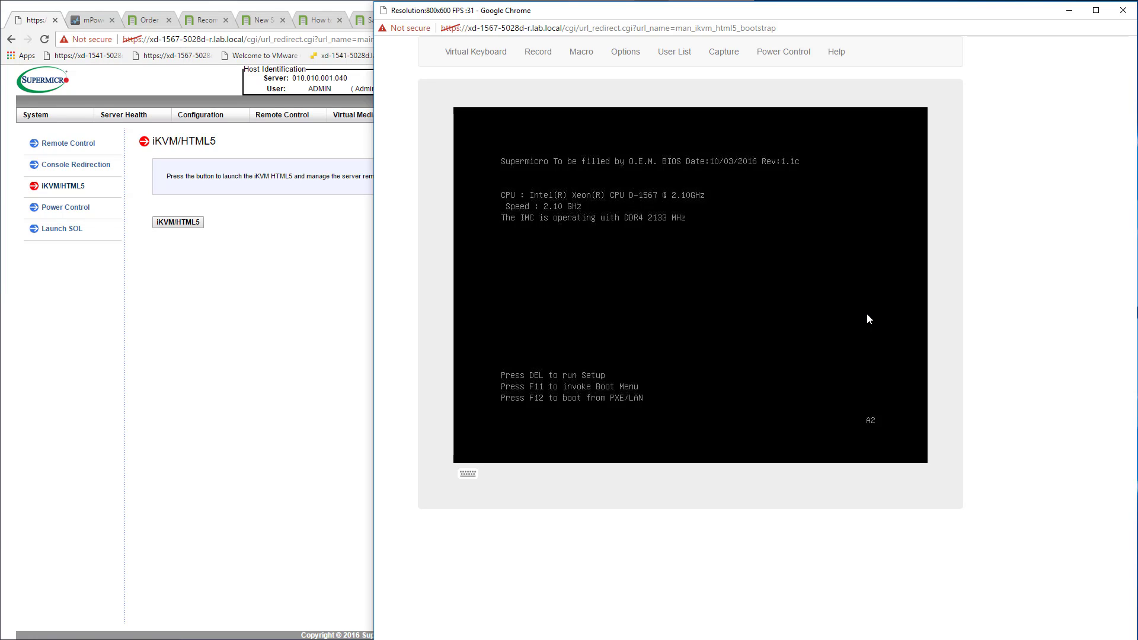
Boot the server from the SanDisk device through the boot menu, and reposition the console window on the desktop.
{"action": "key", "text": "F11"}
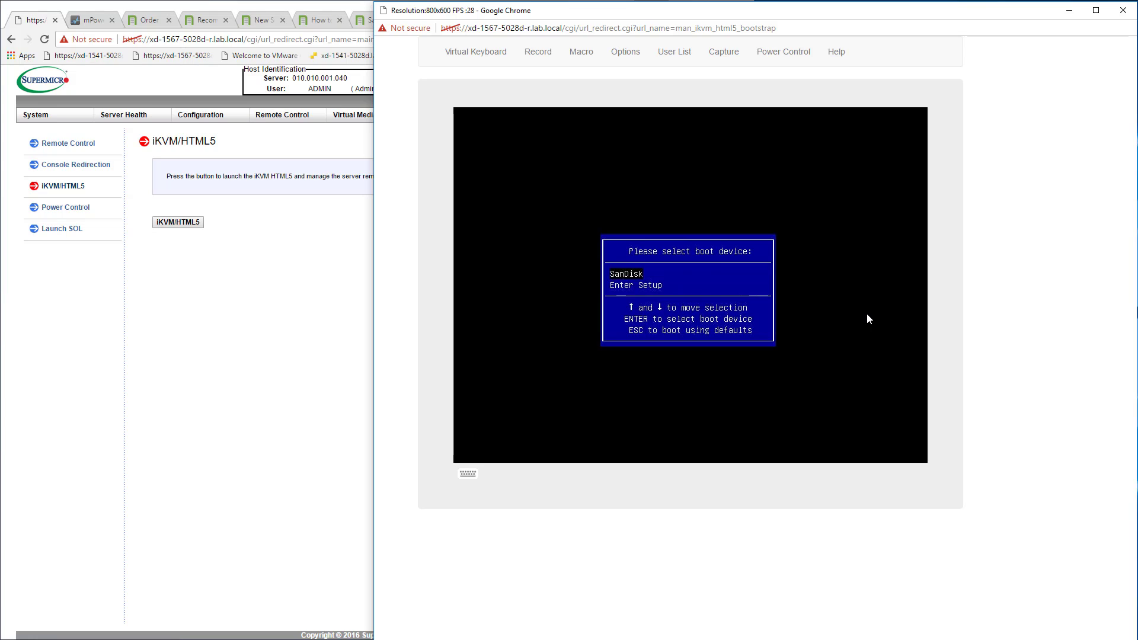
{"action": "key", "text": "Return"}
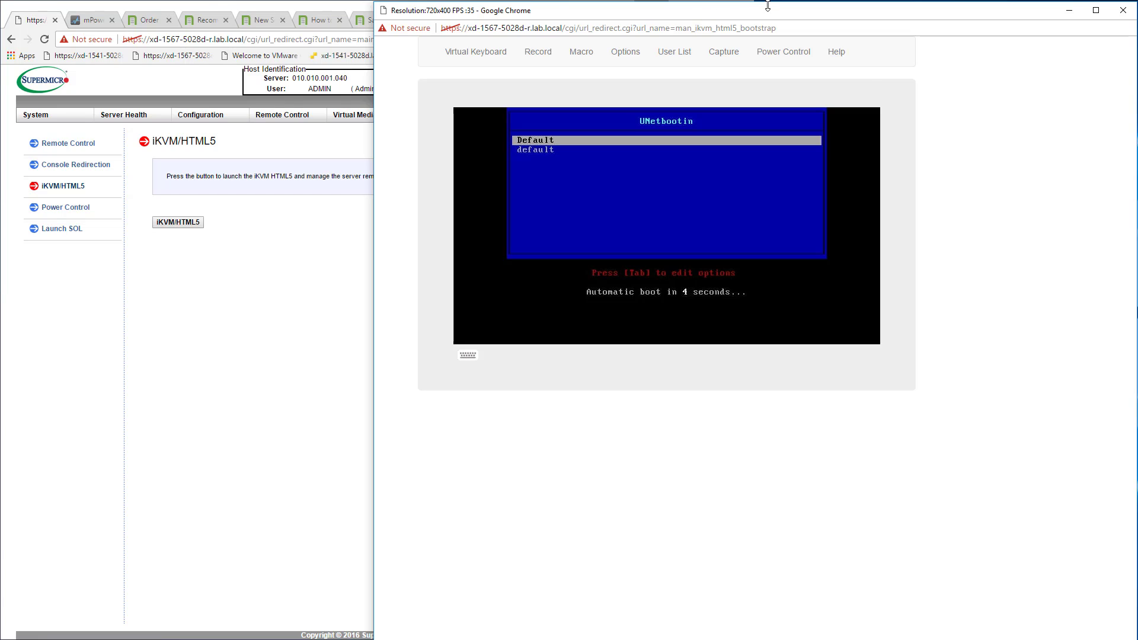
{"action": "left_click_drag", "start_coordinate": [768, 6], "coordinate": [634, 14]}
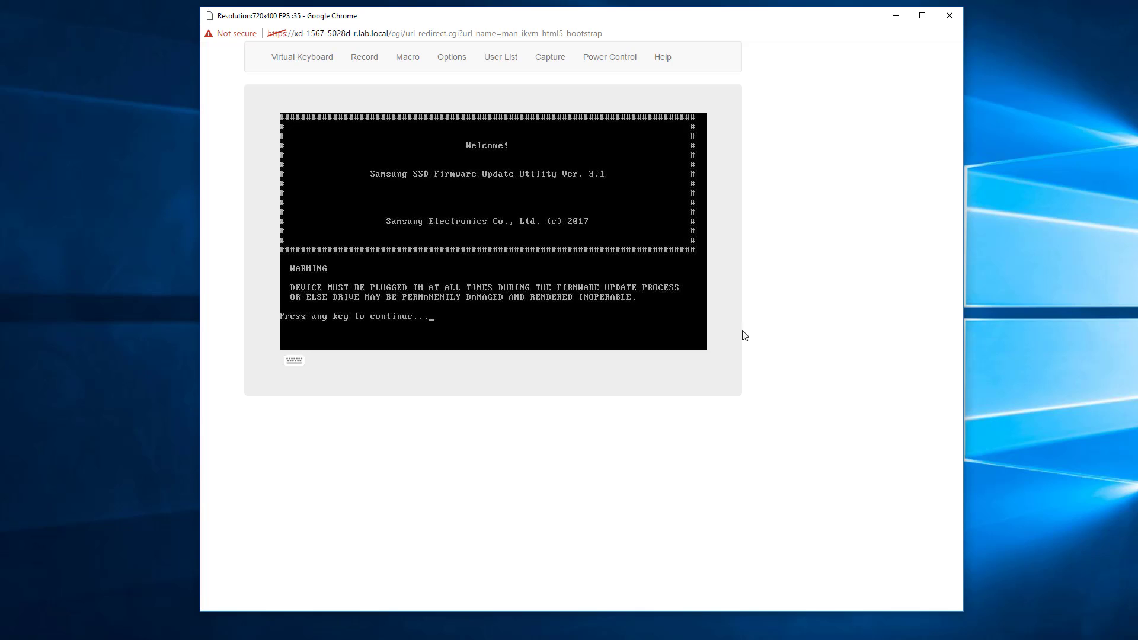
Run the Samsung utility's drive scan, and answer Y to continue the firmware update for the Samsung SSD 960 EVO 1TB.
{"action": "key", "text": "Return"}
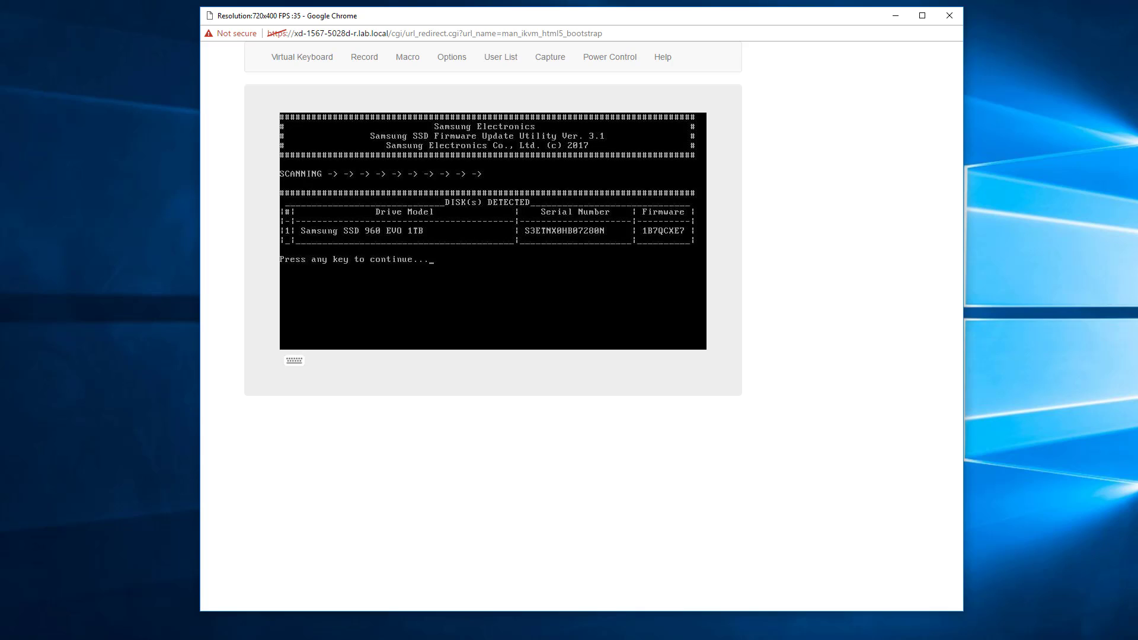
{"action": "key", "text": "Return"}
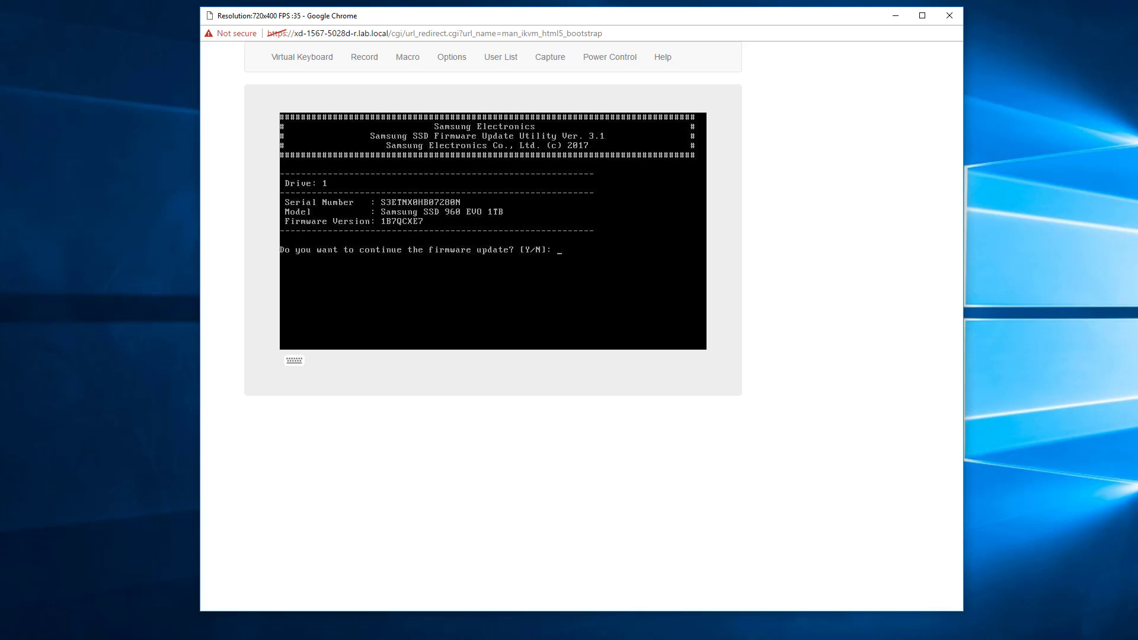
{"action": "type", "text": "Y"}
{"action": "key", "text": "Return"}
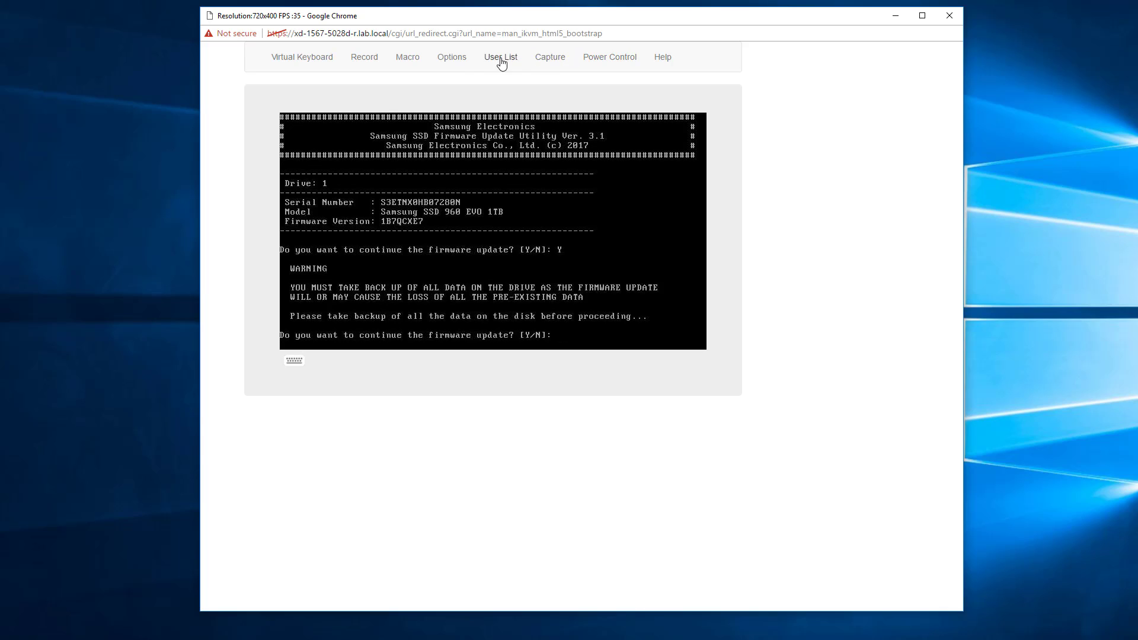
Raise the remote console's image quality to the maximum in its display preferences, and close the preferences.
{"action": "left_click", "coordinate": [455, 59]}
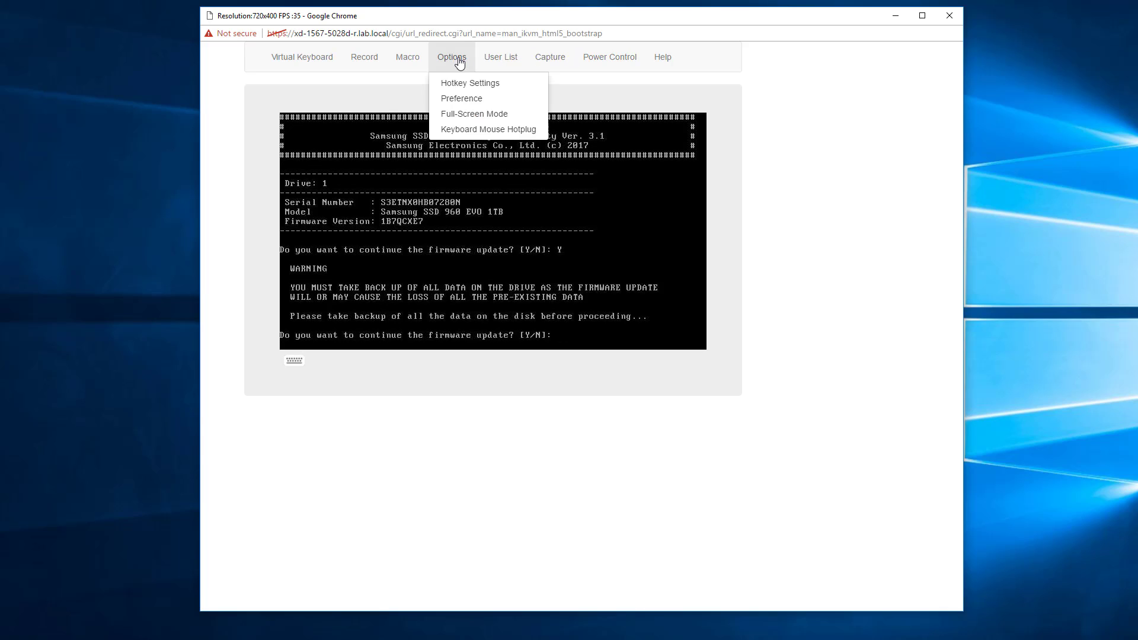
{"action": "left_click", "coordinate": [460, 102]}
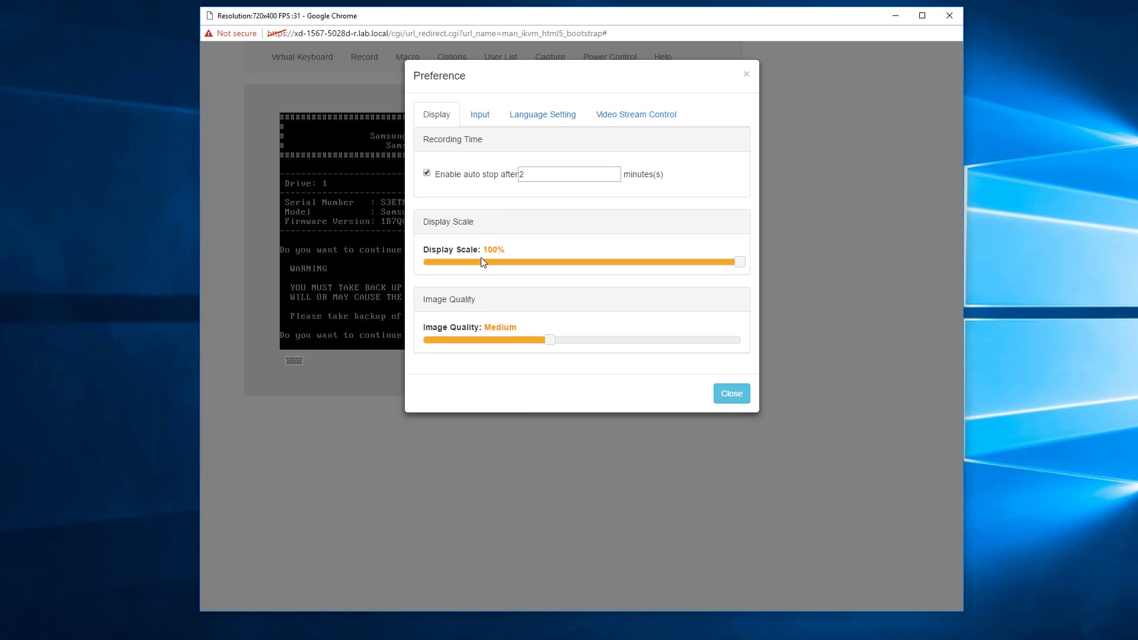
{"action": "left_click_drag", "start_coordinate": [552, 343], "coordinate": [737, 384]}
{"action": "left_click", "coordinate": [732, 393]}
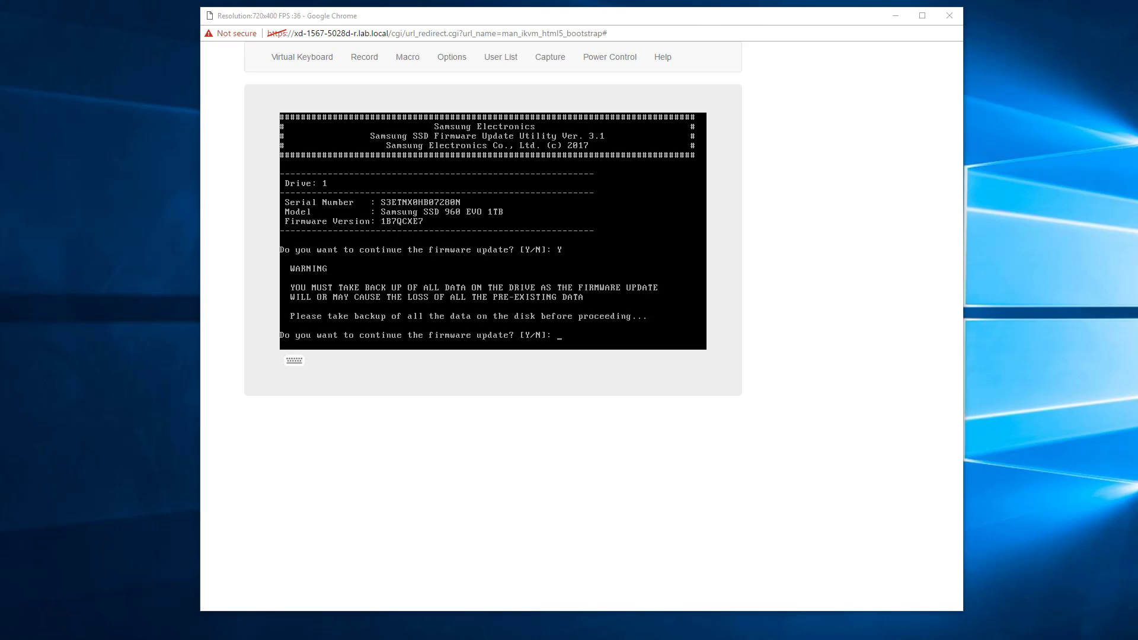
Continue the SSD firmware update through the data-loss warning, exit the Samsung utility, and restart the server.
{"action": "left_click", "coordinate": [666, 167]}
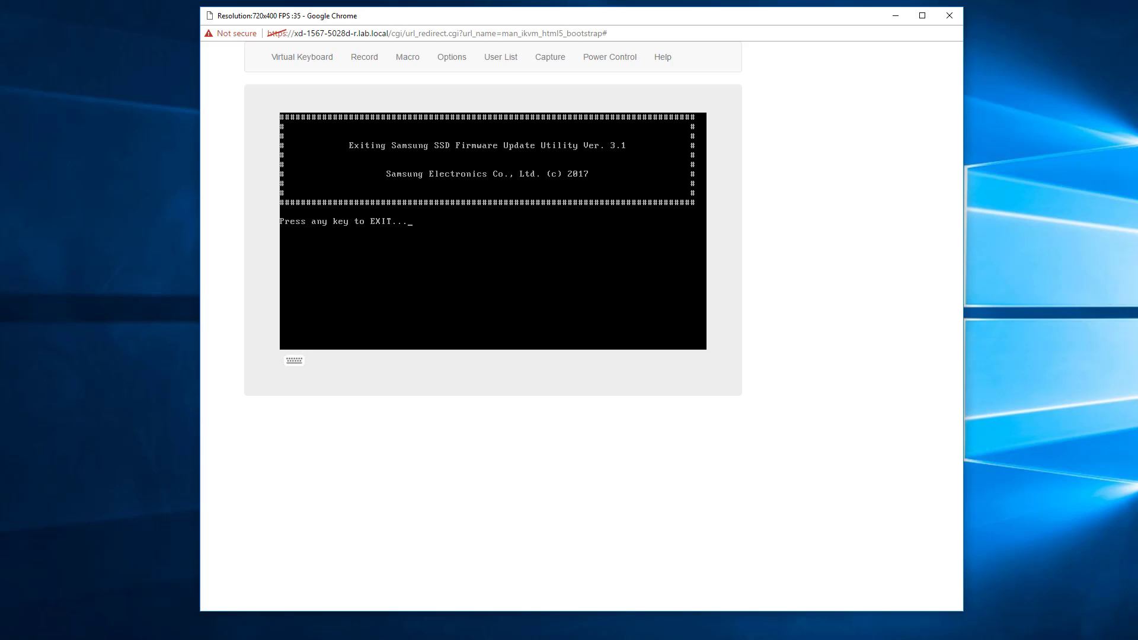
{"action": "key", "text": "Return"}
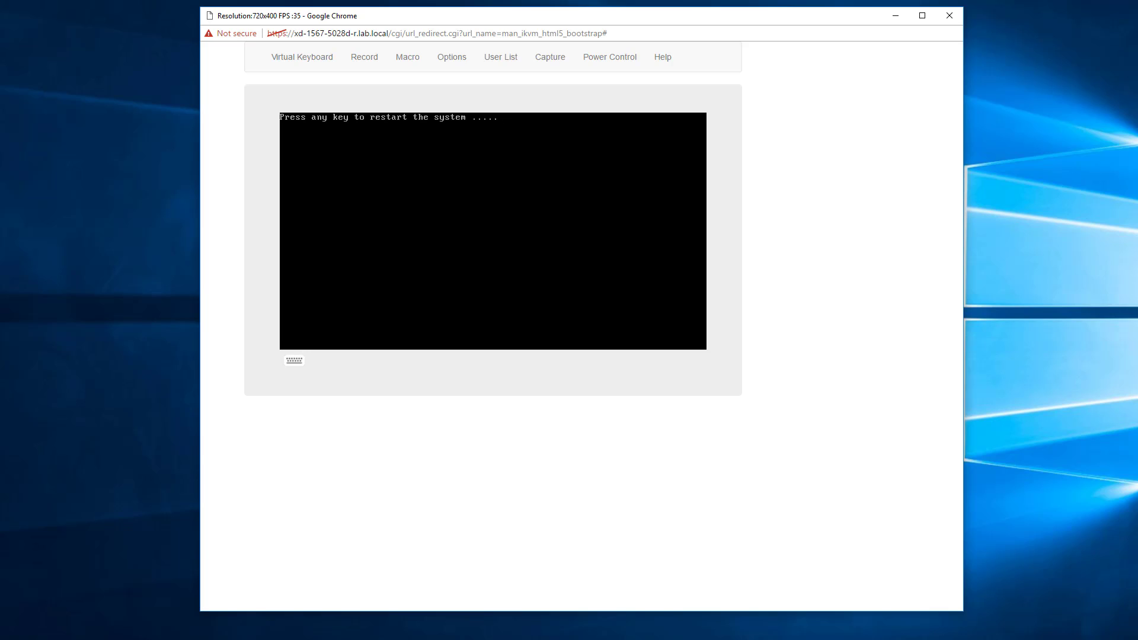
{"action": "key", "text": "Return"}
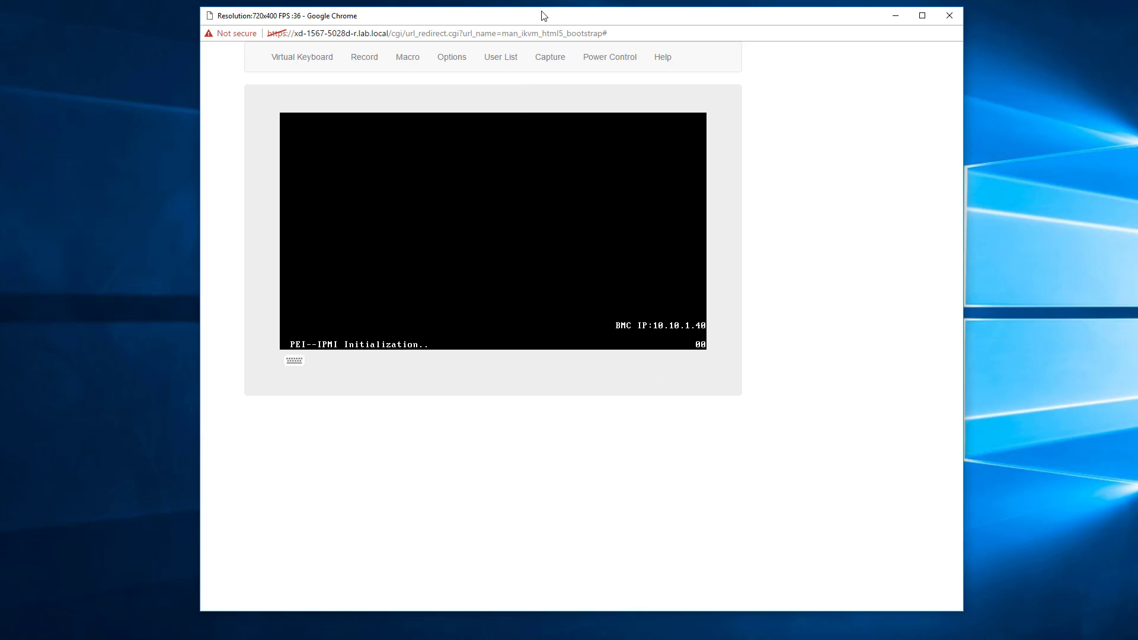
Move the console window aside, and consult the UNetbootin instructions in the Samsung 960 EVO firmware update manual.
{"action": "left_click_drag", "start_coordinate": [541, 20], "coordinate": [906, 22]}
{"action": "left_click", "coordinate": [427, 639]}
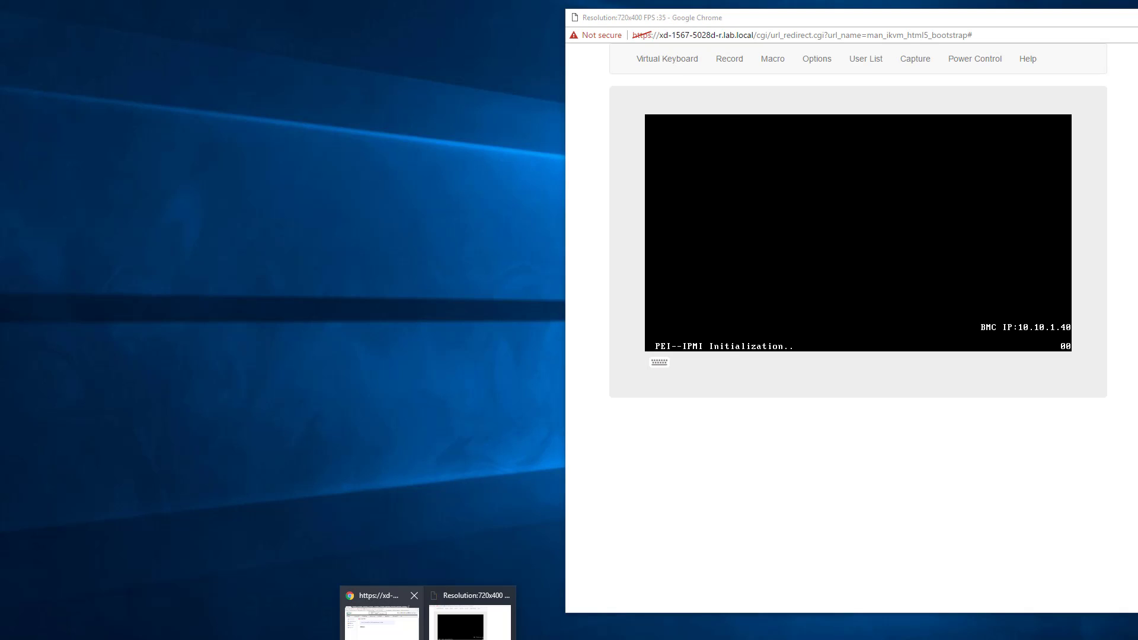
{"action": "left_click", "coordinate": [382, 625]}
{"action": "left_click", "coordinate": [500, 22]}
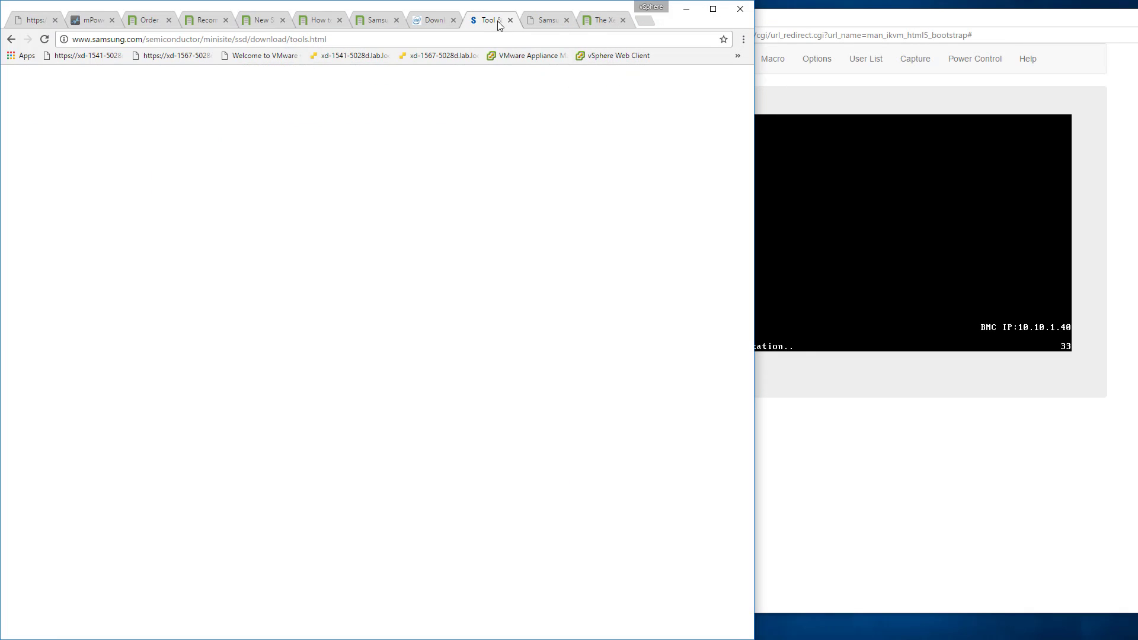
{"action": "left_click", "coordinate": [546, 19]}
{"action": "scroll", "coordinate": [368, 593], "scroll_direction": "down", "scroll_amount": 2}
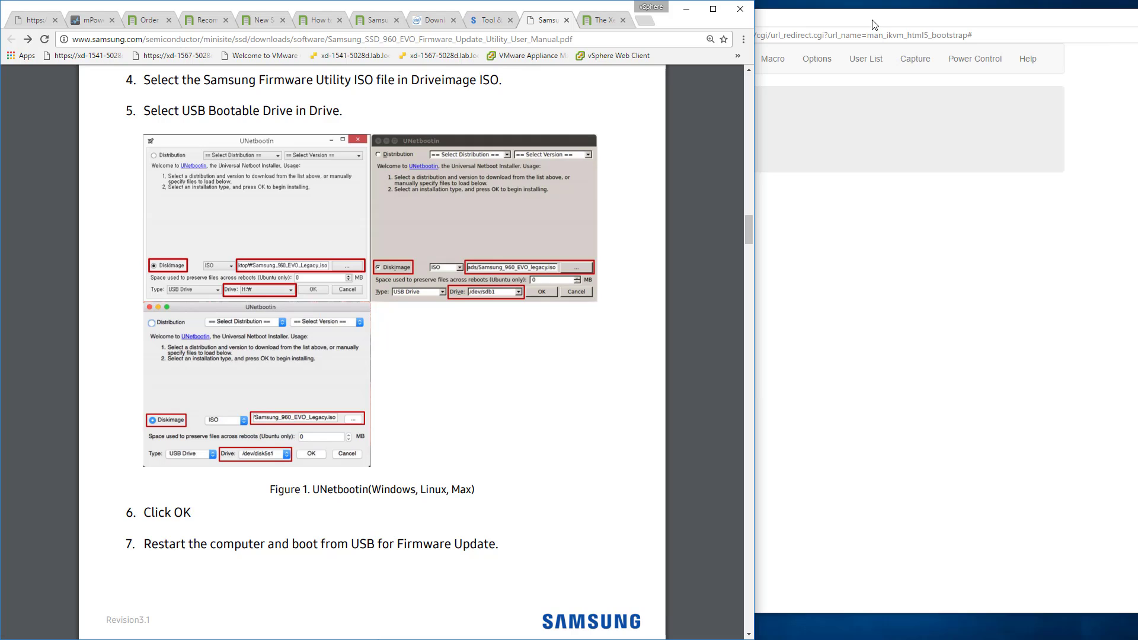
Boot the server from the SanDisk device with UNetbootin's Default entry, and run the Samsung utility's drive scan.
{"action": "left_click", "coordinate": [872, 24]}
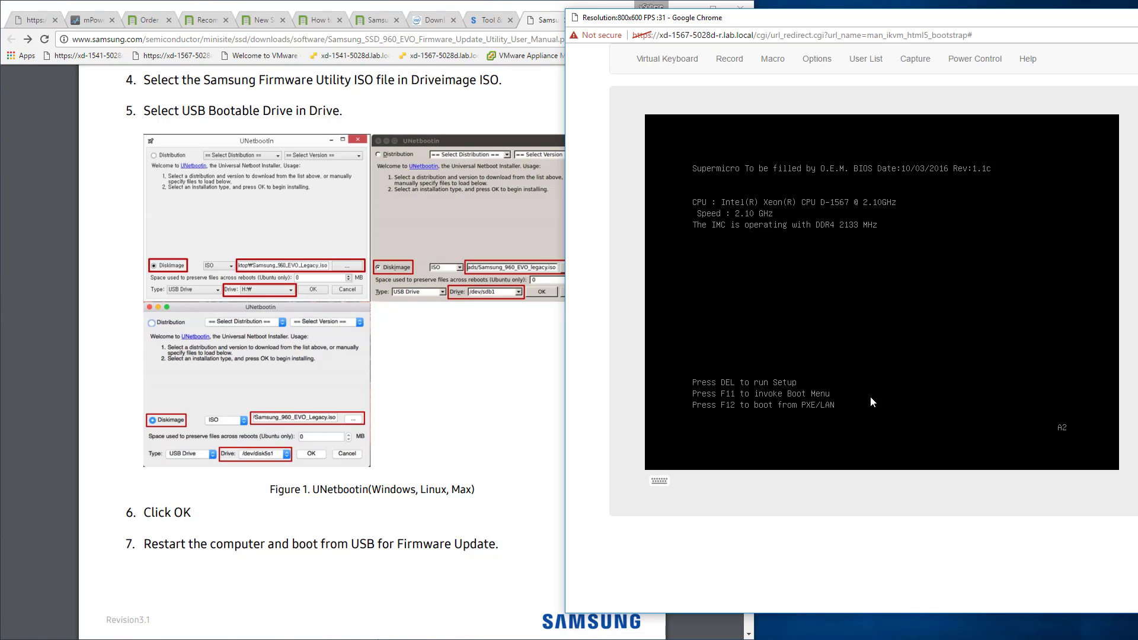
{"action": "key", "text": "F11"}
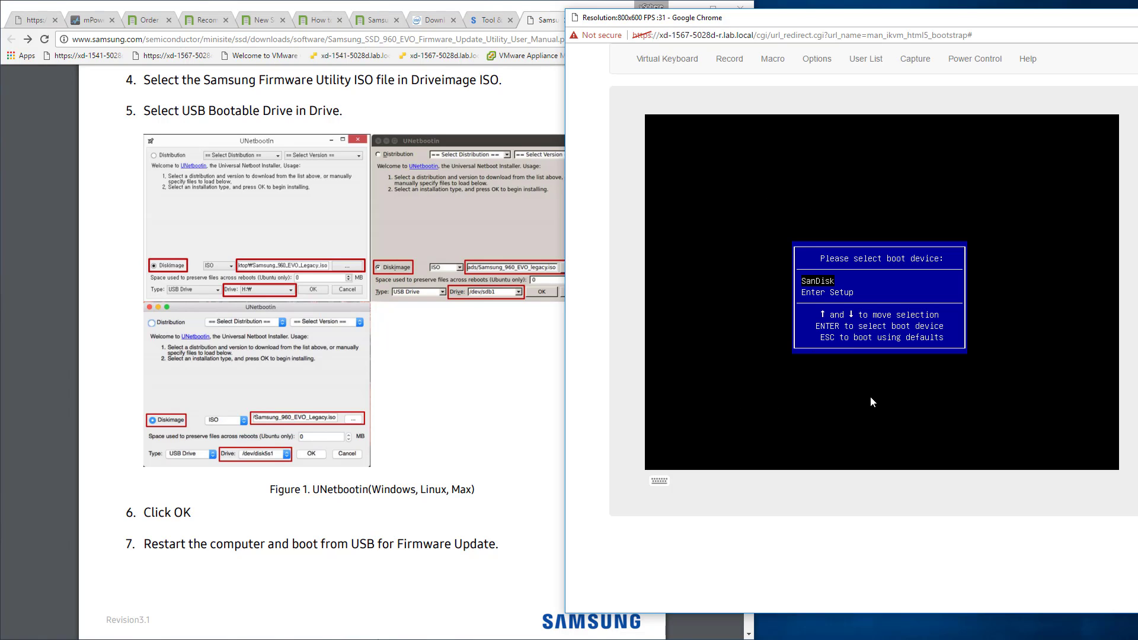
{"action": "key", "text": "Return"}
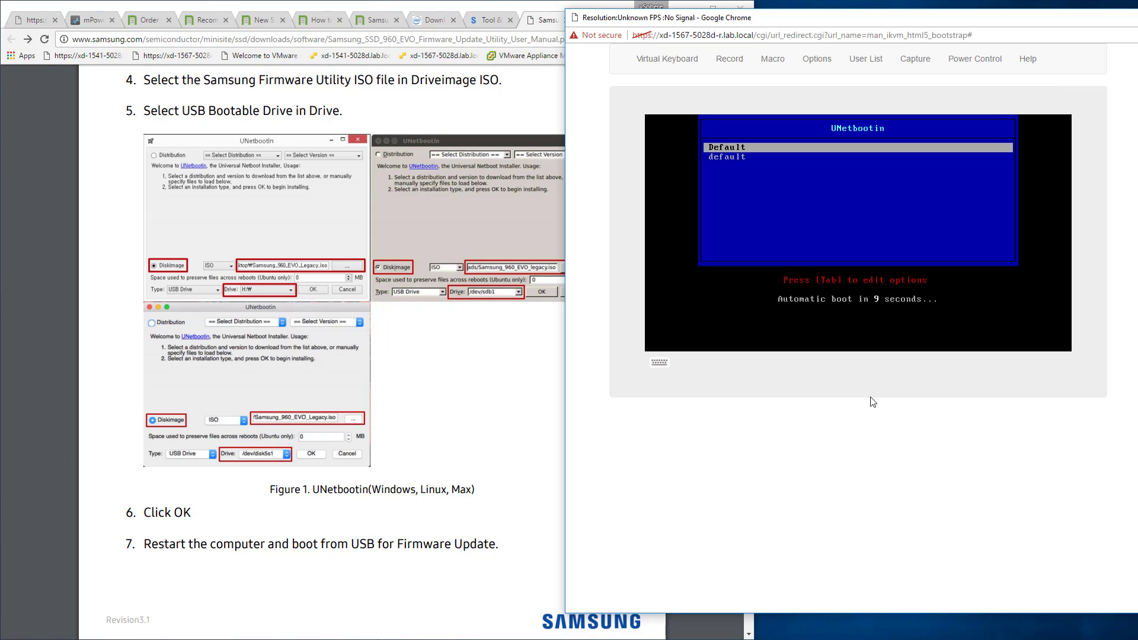
{"action": "key", "text": "Return"}
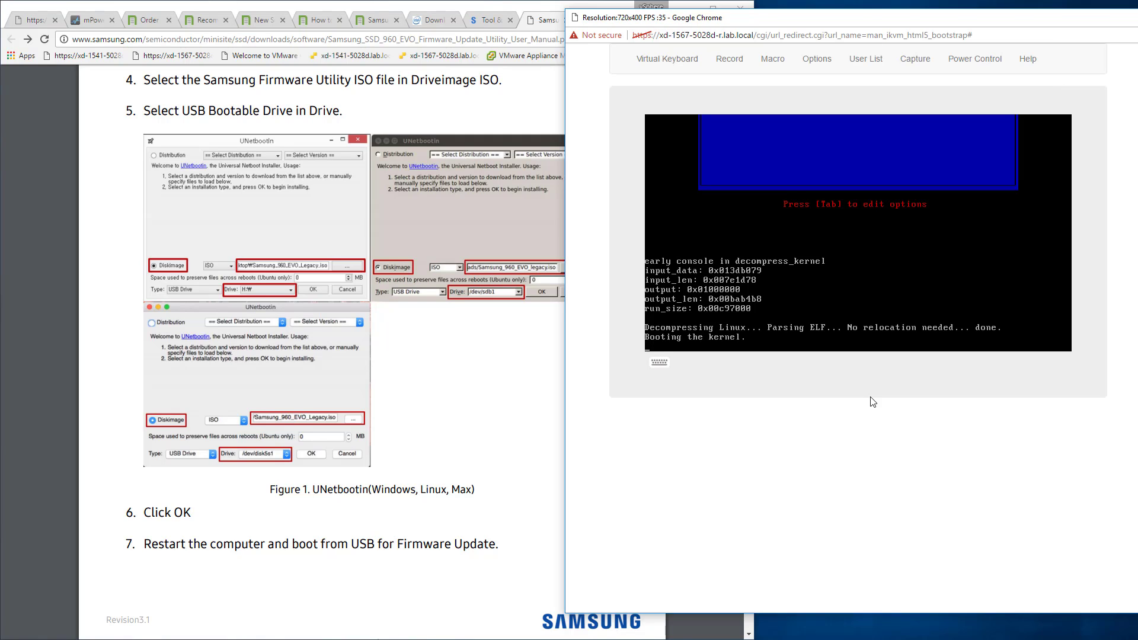
{"action": "key", "text": "Return"}
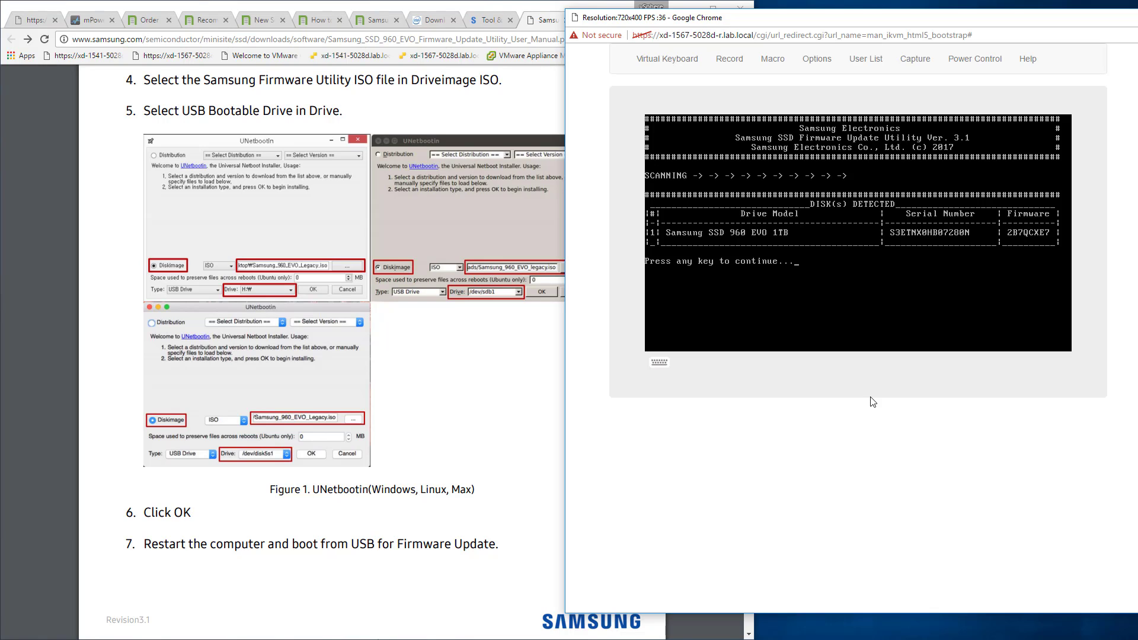
Compare the scanned drive's firmware version with the TinkerTry article, and continue to the utility's drive details.
{"action": "left_click", "coordinate": [369, 20]}
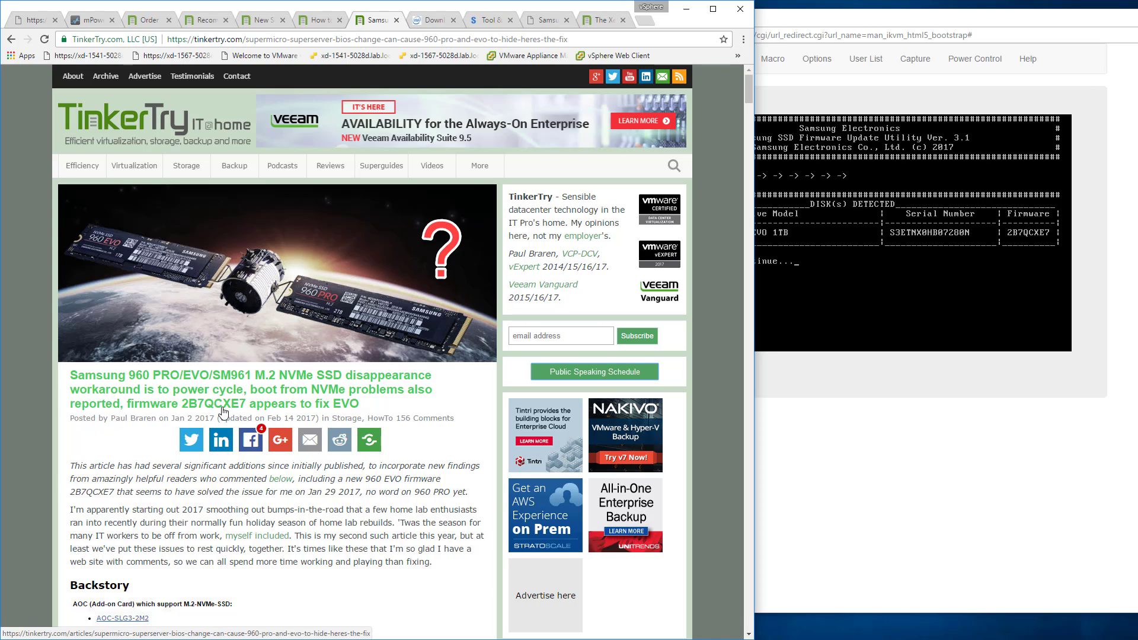
{"action": "left_click", "coordinate": [798, 297]}
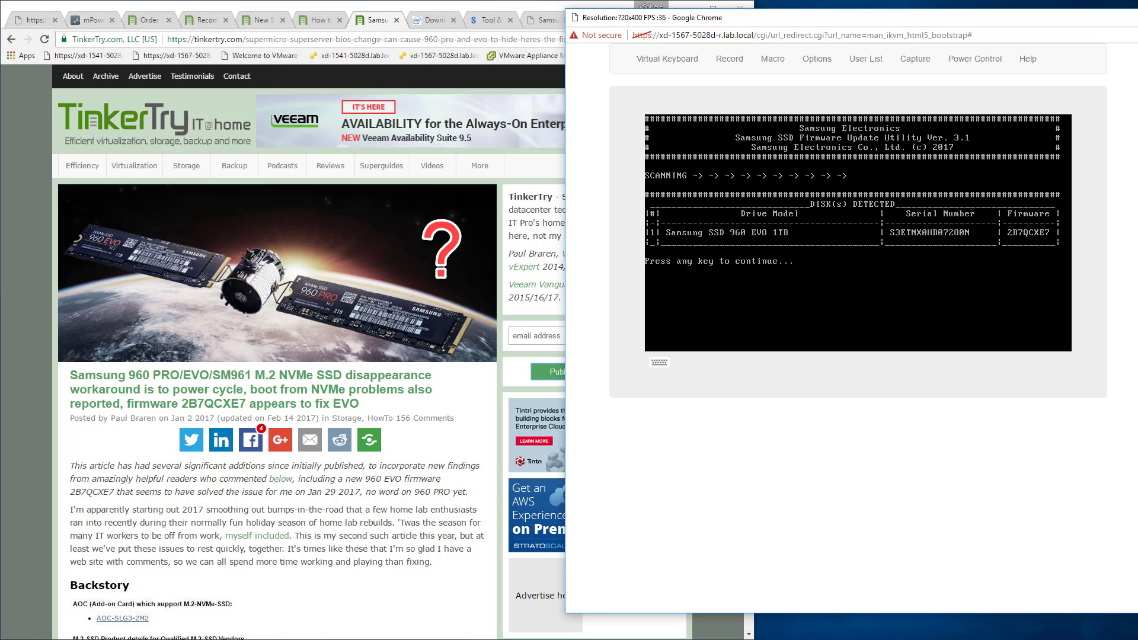
{"action": "key", "text": "Return"}
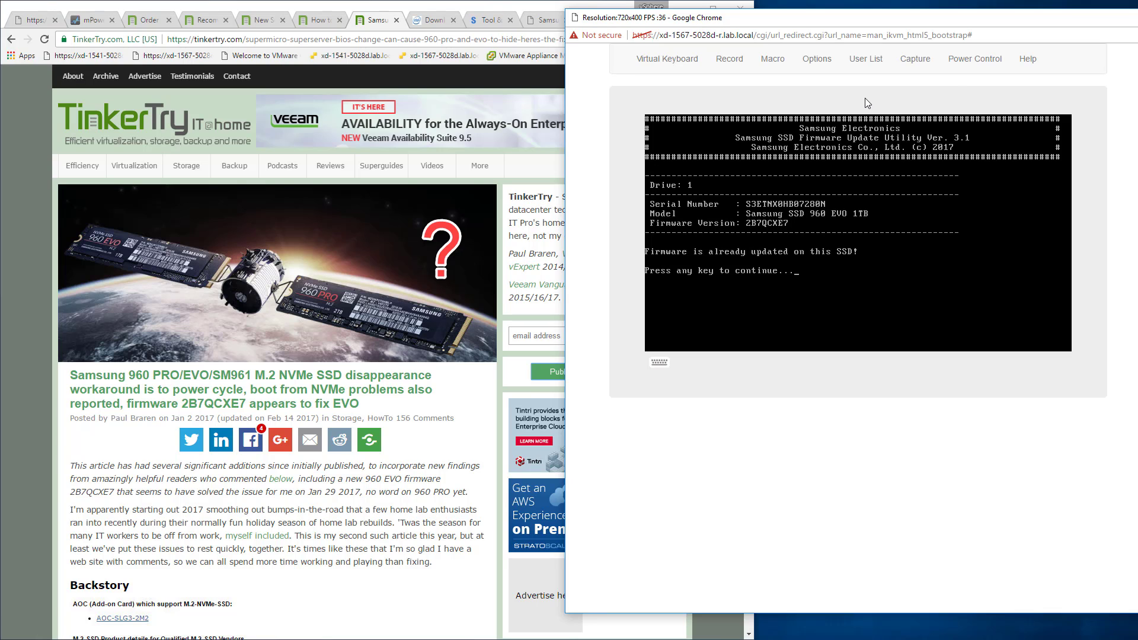
Reset the server's power from the remote console, and bring up the Supermicro management page.
{"action": "left_click", "coordinate": [985, 67]}
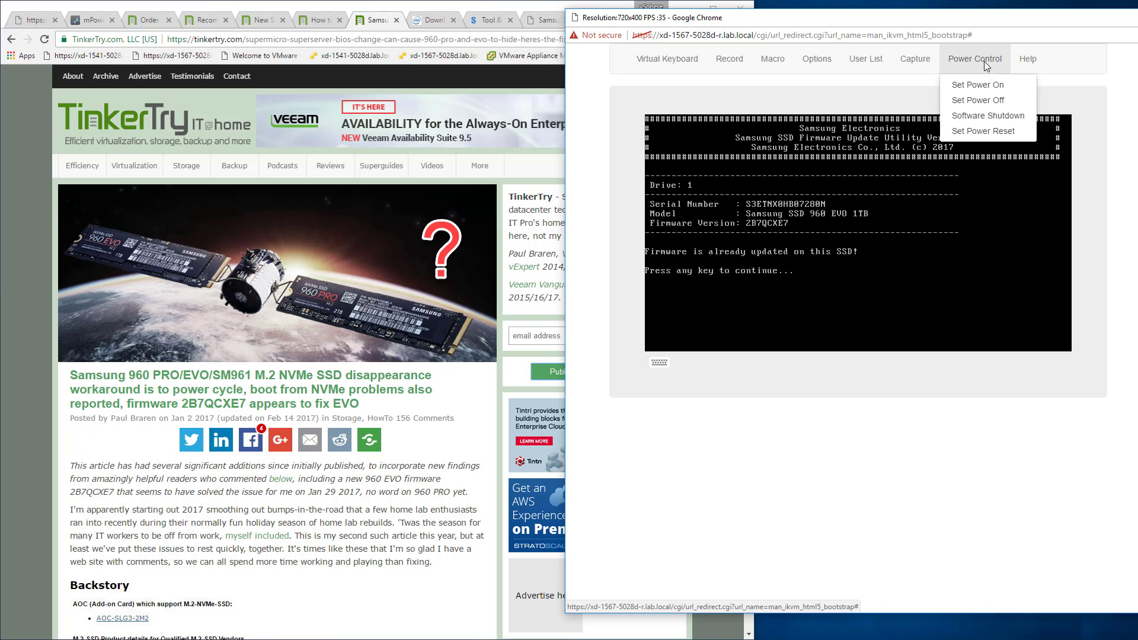
{"action": "left_click", "coordinate": [990, 131]}
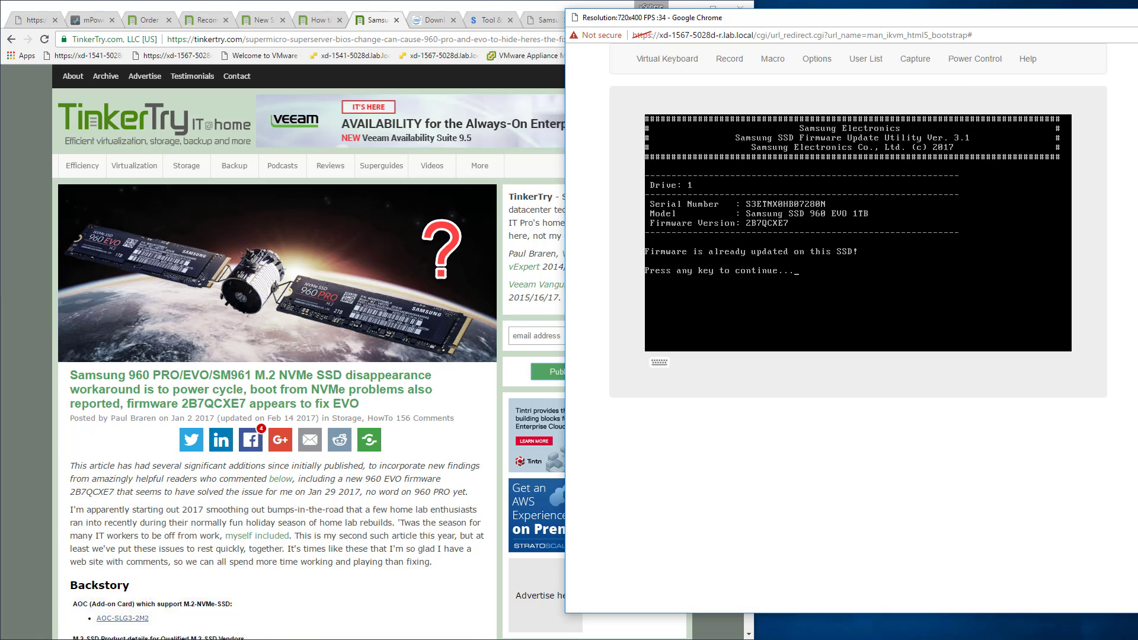
{"action": "left_click", "coordinate": [30, 21]}
{"action": "left_click", "coordinate": [30, 21]}
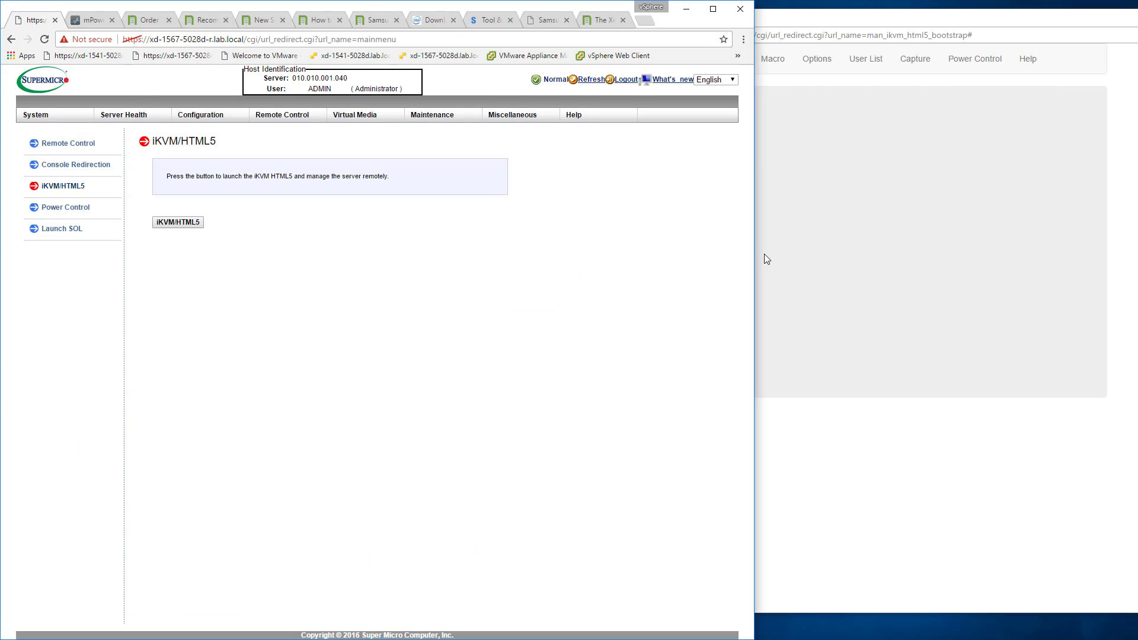
Stop the UNetbootin automatic boot countdown in the console, and reset the server's power again.
{"action": "left_click", "coordinate": [851, 255]}
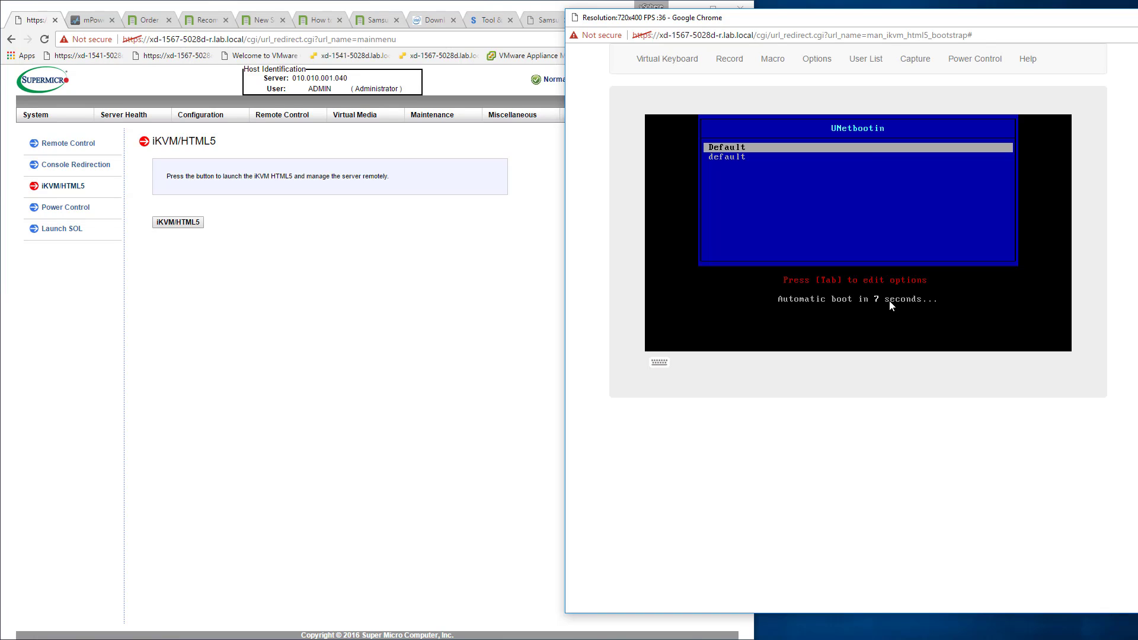
{"action": "key", "text": "Down"}
{"action": "key", "text": "Up"}
{"action": "left_click", "coordinate": [967, 65]}
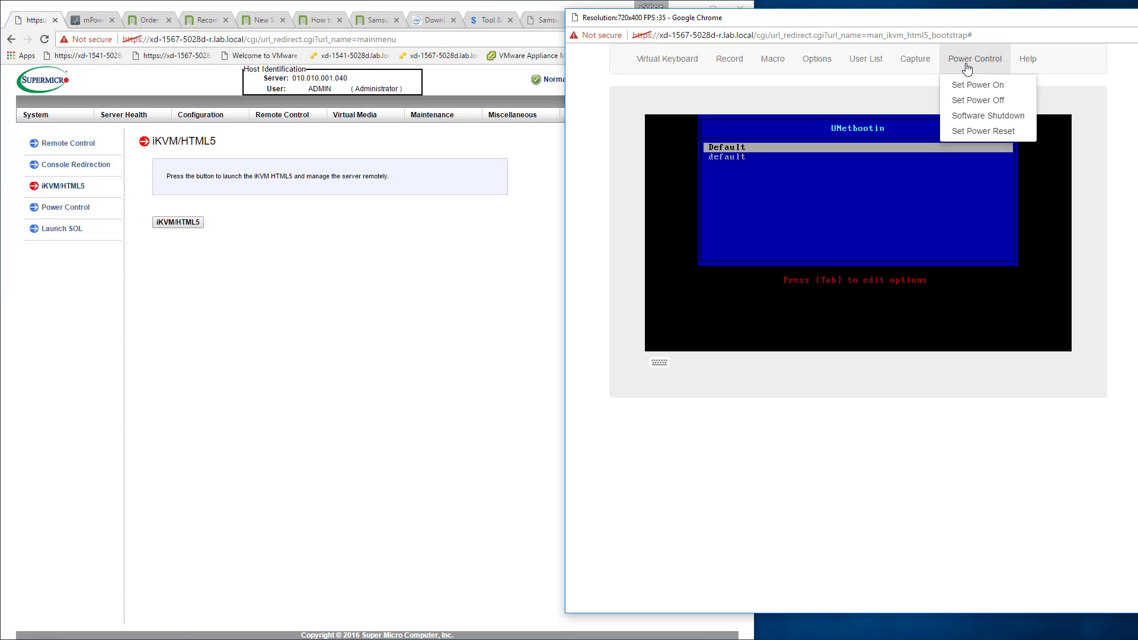
{"action": "left_click", "coordinate": [983, 132]}
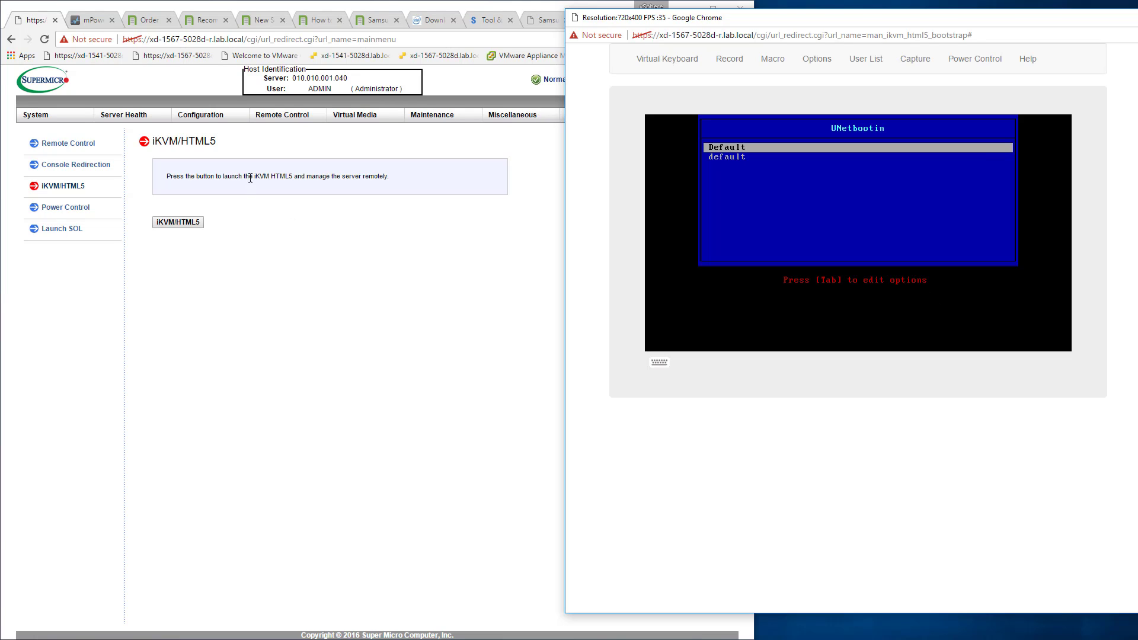
Examine the share host and image path settings on the virtual media CD-ROM Image page, and return to the console.
{"action": "left_click", "coordinate": [364, 118]}
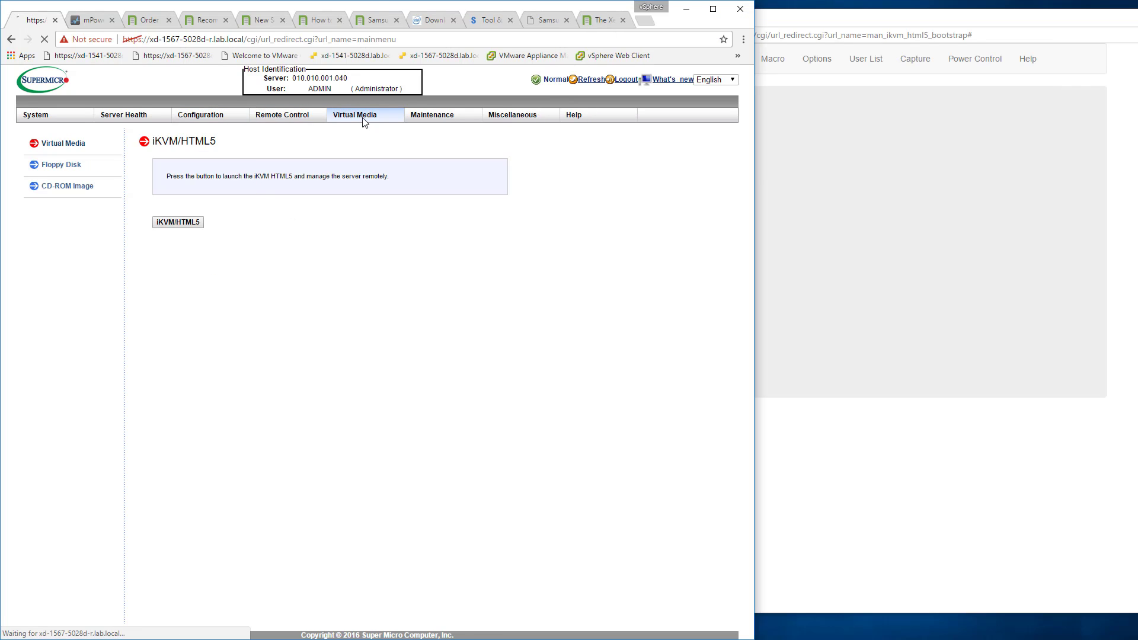
{"action": "left_click", "coordinate": [46, 184]}
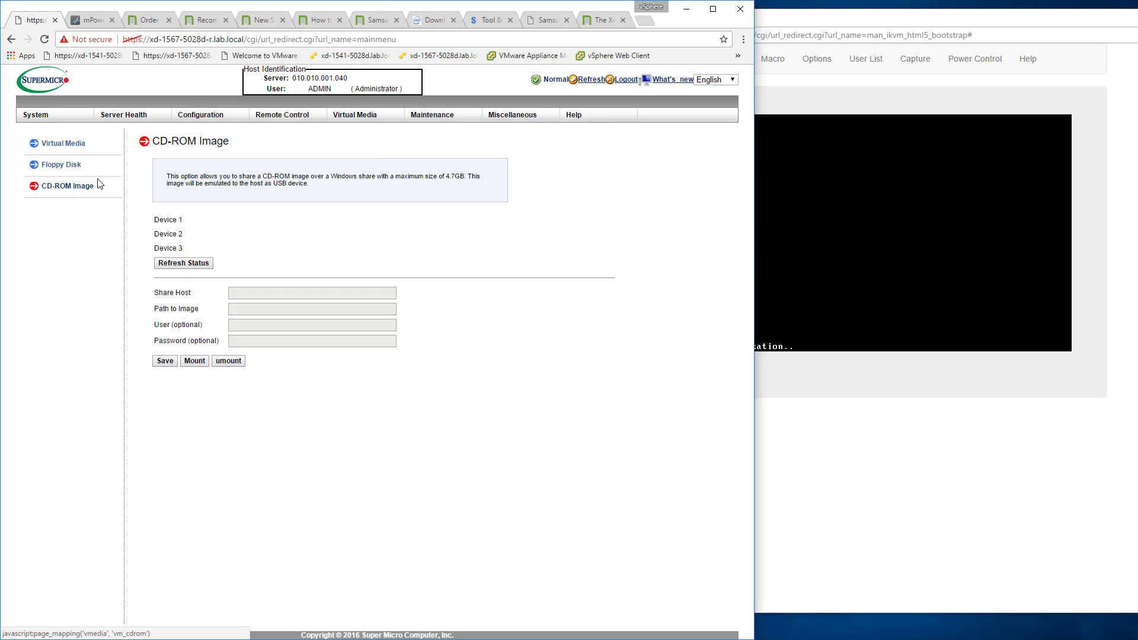
{"action": "mouse_move", "coordinate": [301, 123]}
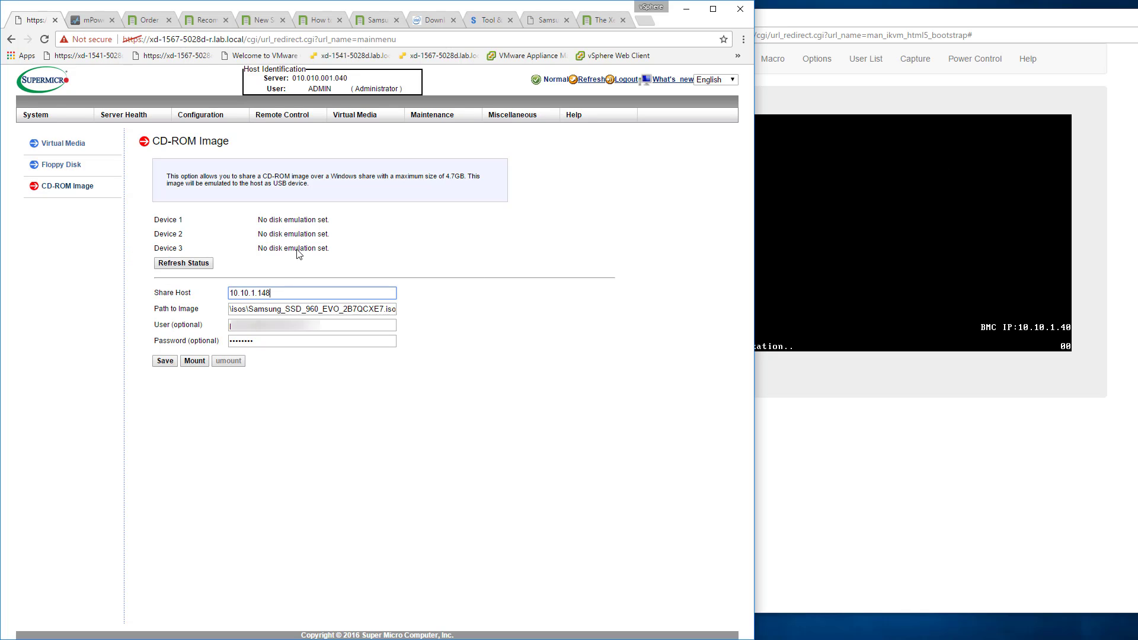
{"action": "left_click", "coordinate": [934, 201]}
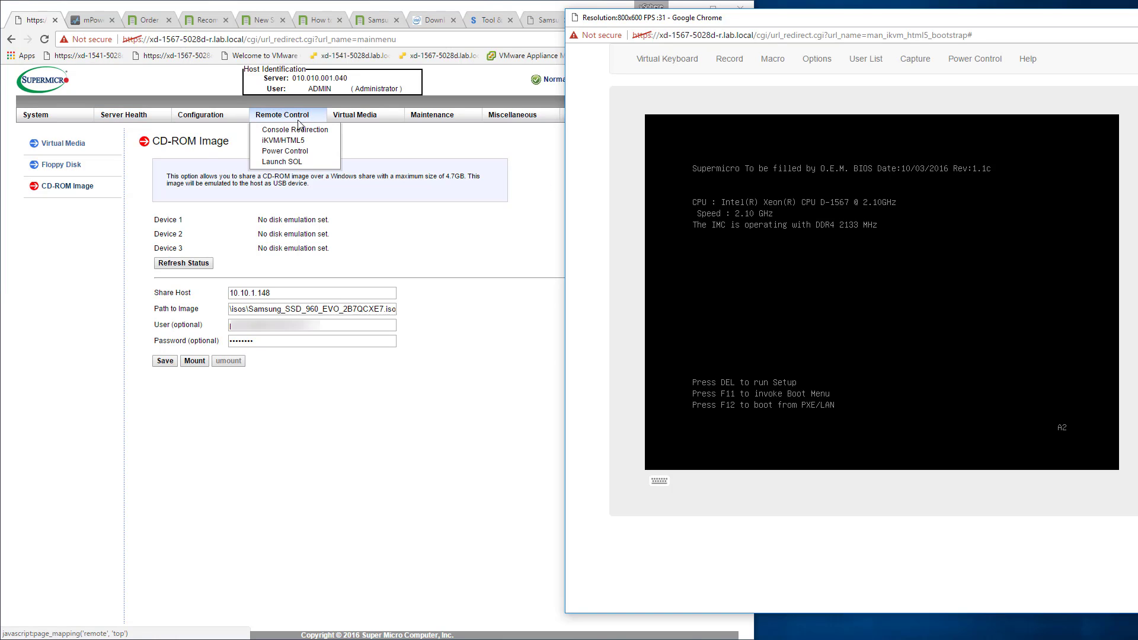
View the Console Redirection page, and reopen the CD-ROM Image settings page.
{"action": "left_click", "coordinate": [296, 131]}
{"action": "left_click", "coordinate": [911, 320]}
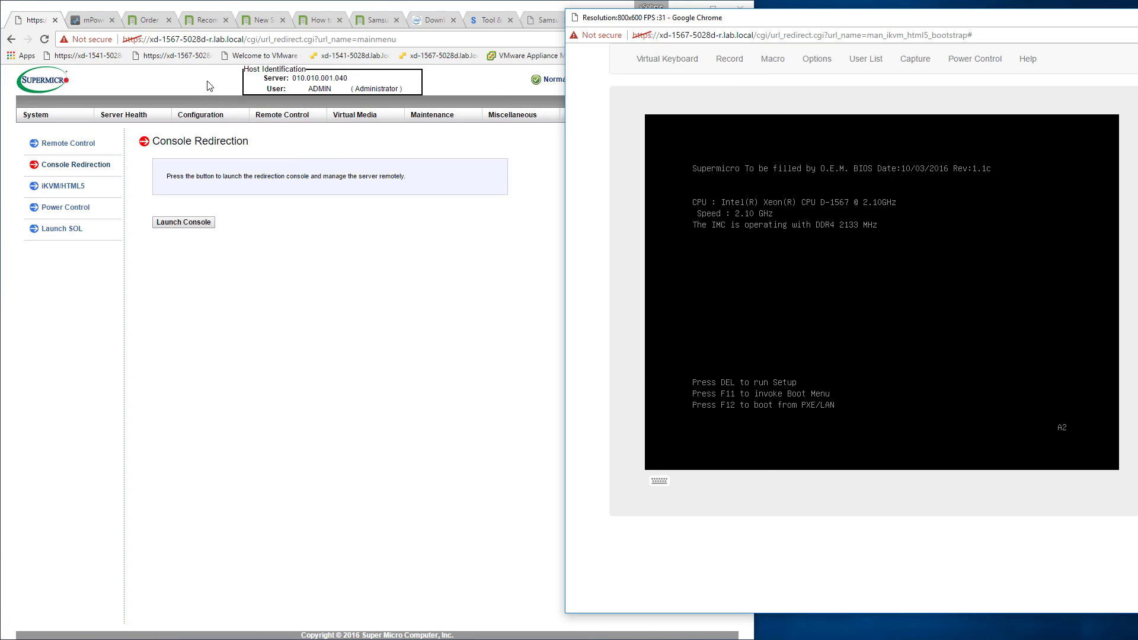
{"action": "left_click", "coordinate": [299, 119]}
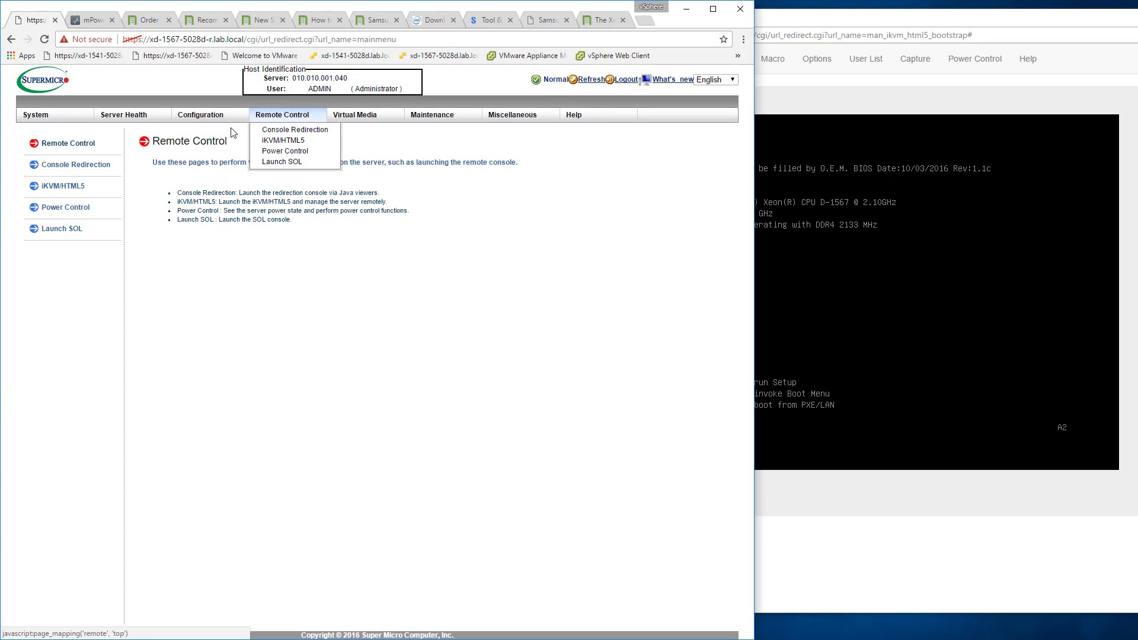
{"action": "left_click", "coordinate": [364, 119]}
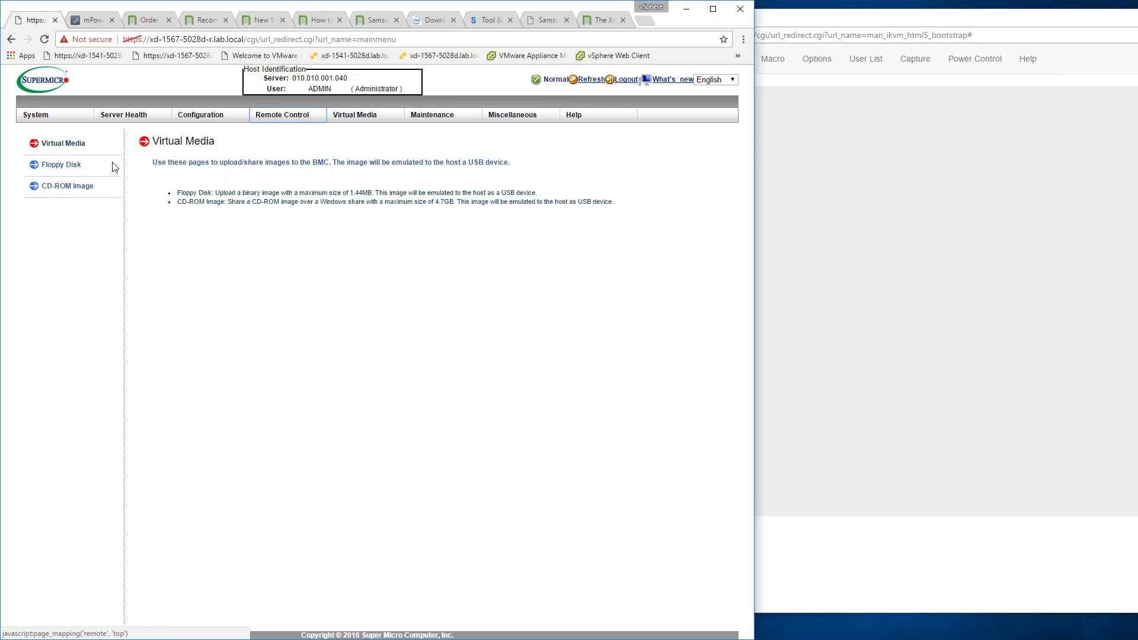
{"action": "left_click", "coordinate": [55, 189]}
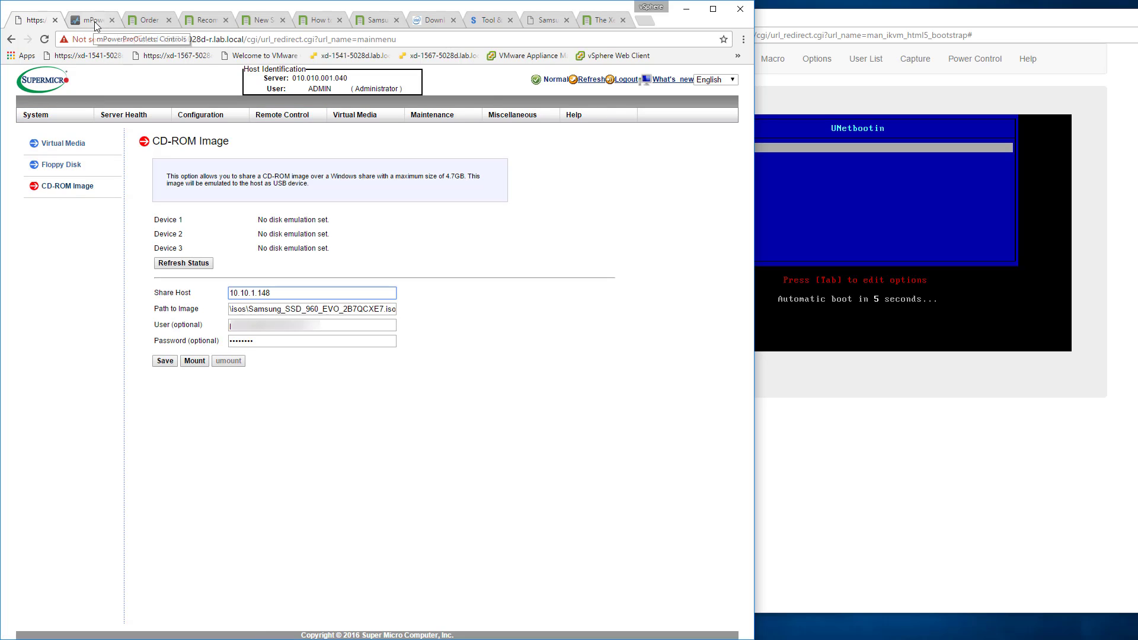
Close the HTML5 console and launch the Java console from Console Redirection, saving launch (3).jnlp in the isos folder and accepting the untrusted connection.
{"action": "left_click", "coordinate": [837, 220]}
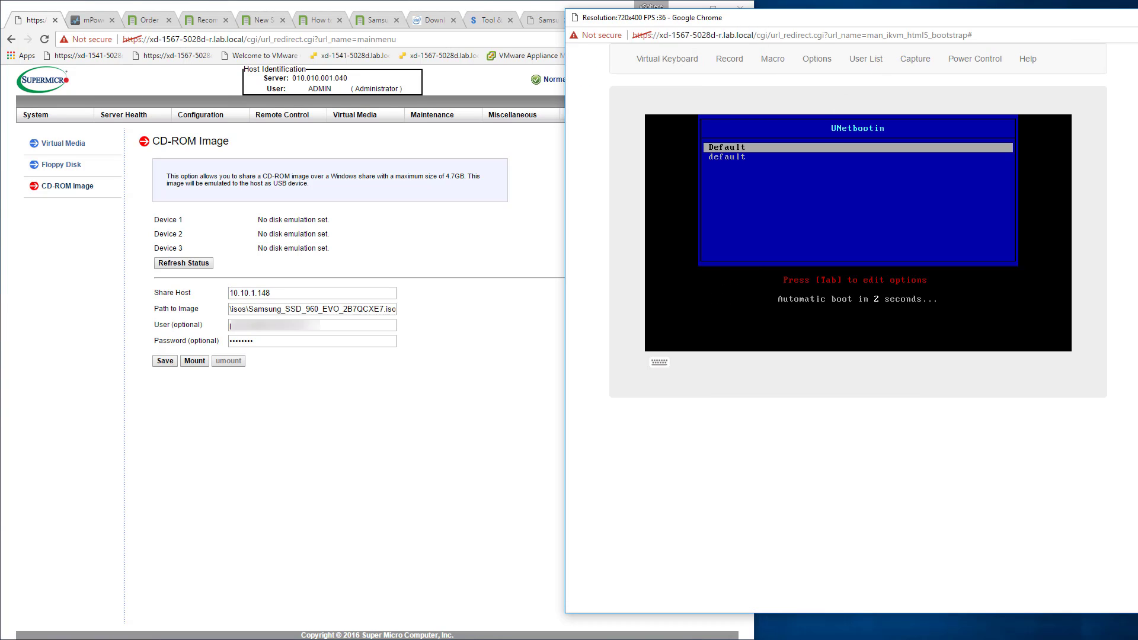
{"action": "key", "text": "alt+F4"}
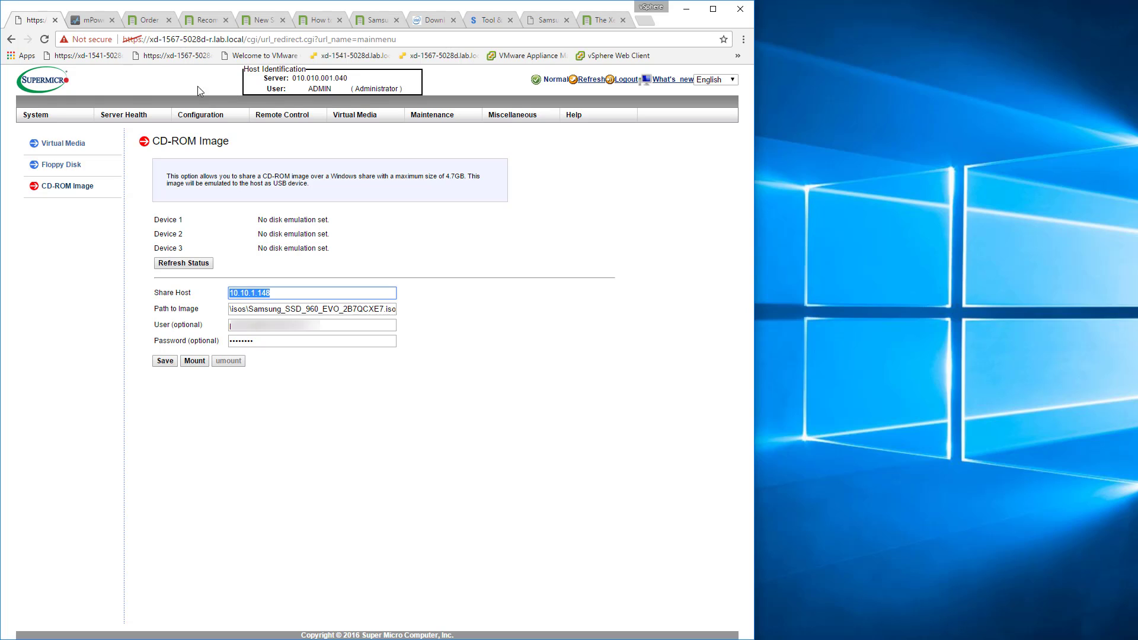
{"action": "left_click", "coordinate": [297, 112]}
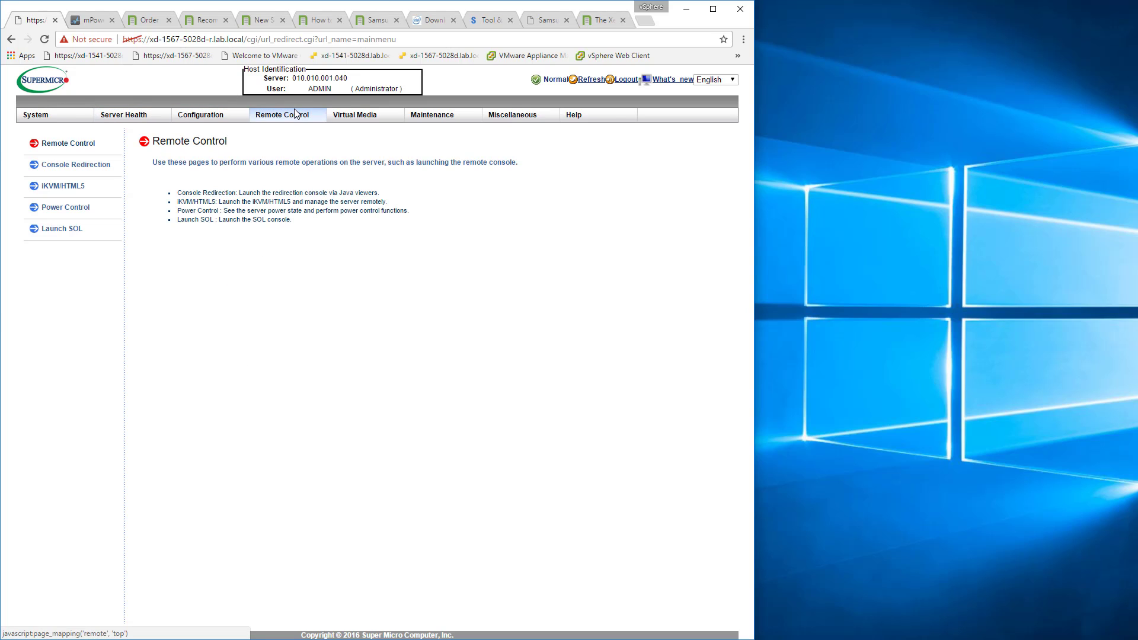
{"action": "left_click", "coordinate": [69, 169]}
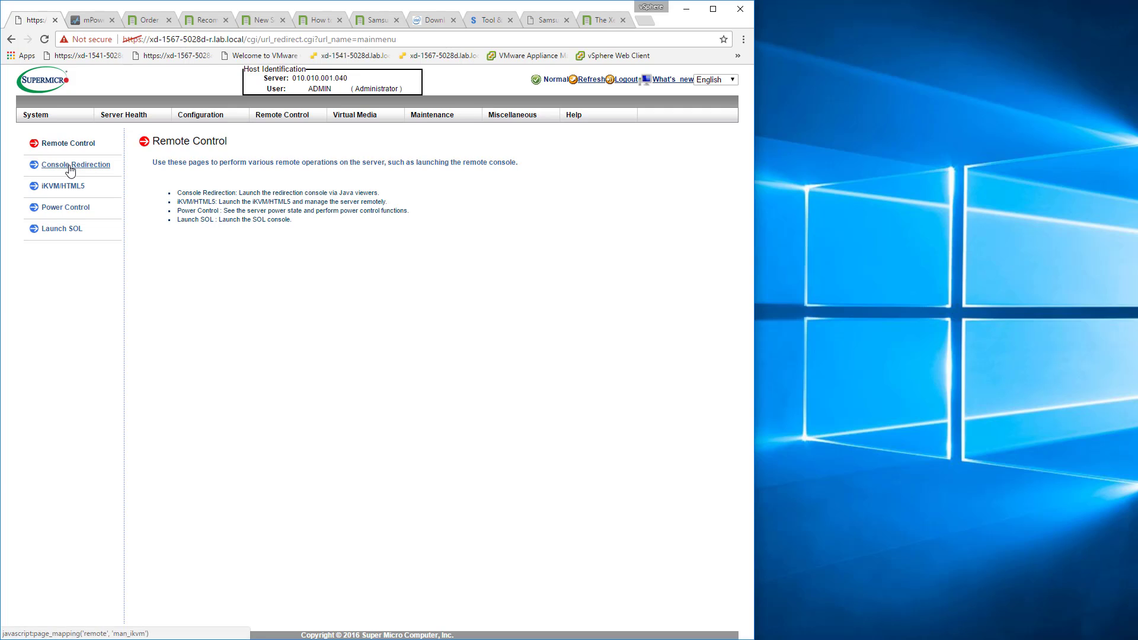
{"action": "left_click", "coordinate": [197, 223]}
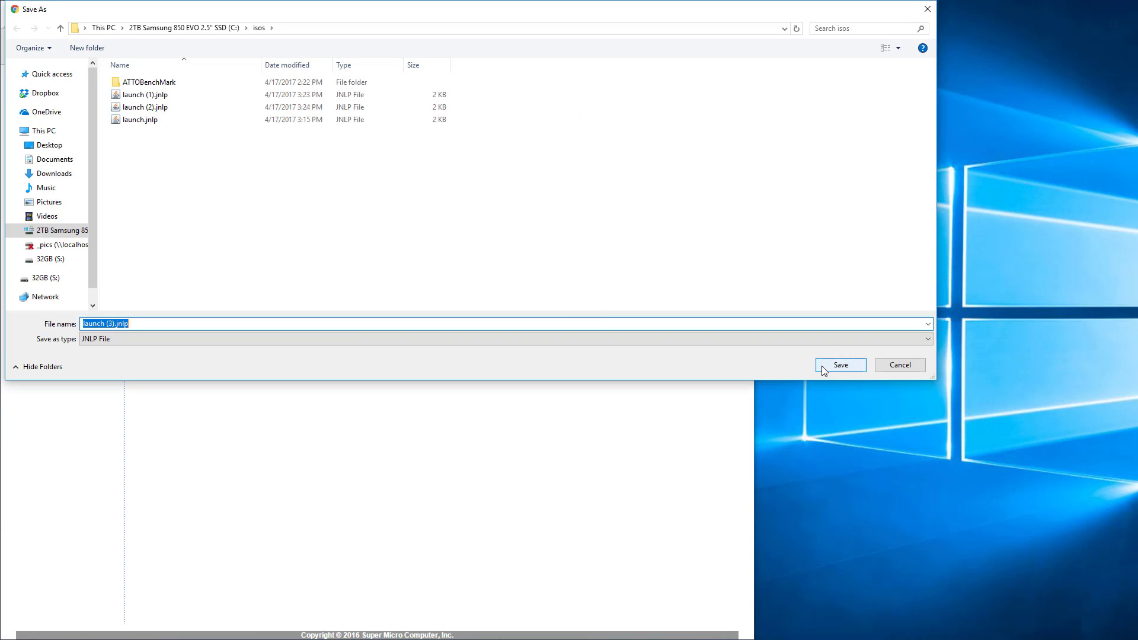
{"action": "left_click", "coordinate": [827, 365]}
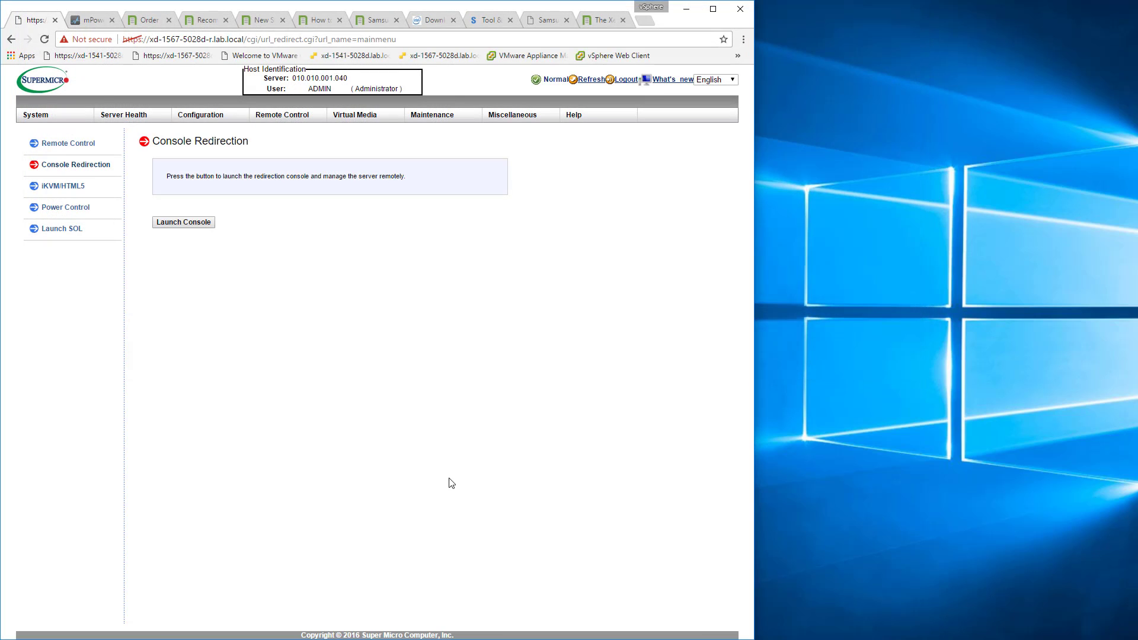
{"action": "left_click", "coordinate": [83, 628]}
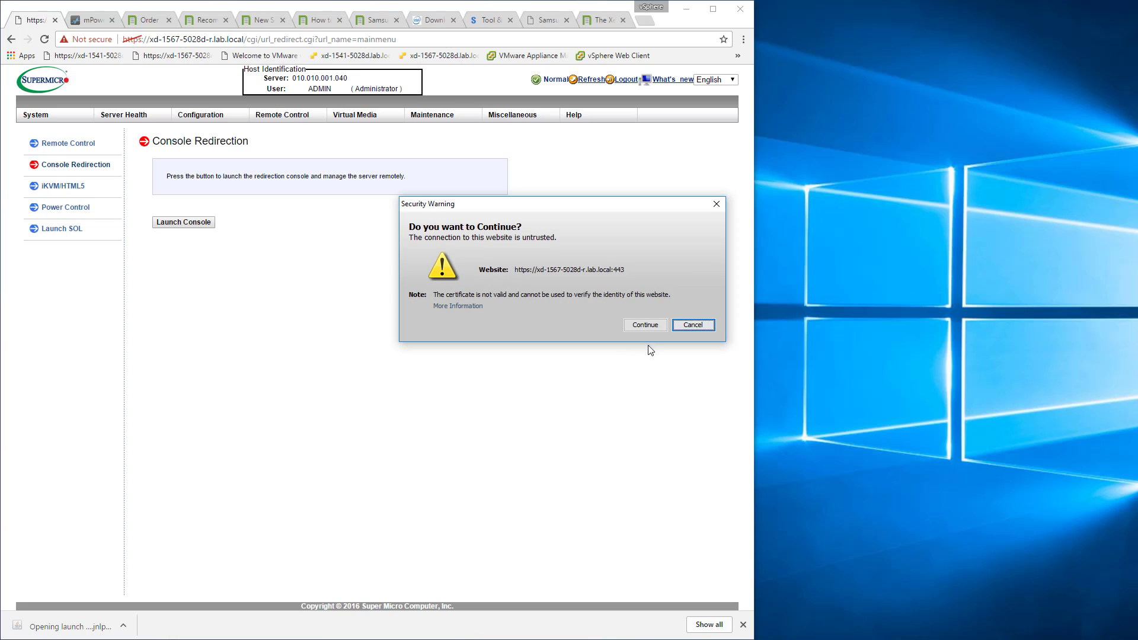
{"action": "left_click", "coordinate": [657, 327]}
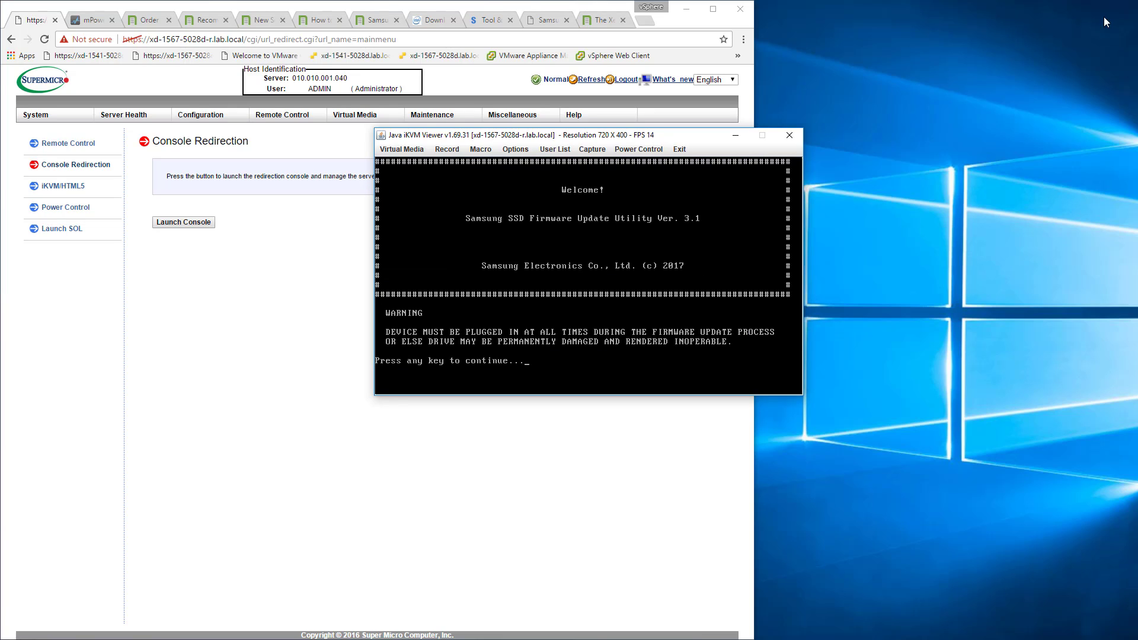
Reset the server's power from the Java console, and reboot it again with the Ctrl+Alt+Del macro.
{"action": "left_click", "coordinate": [635, 150]}
{"action": "left_click", "coordinate": [647, 201]}
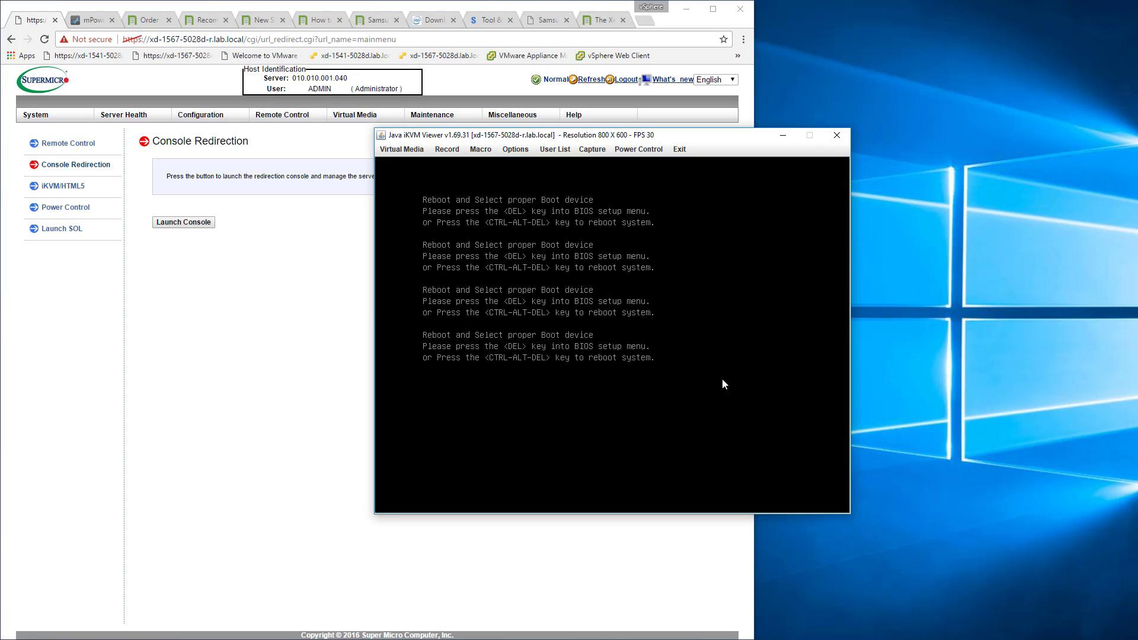
{"action": "left_click", "coordinate": [487, 150]}
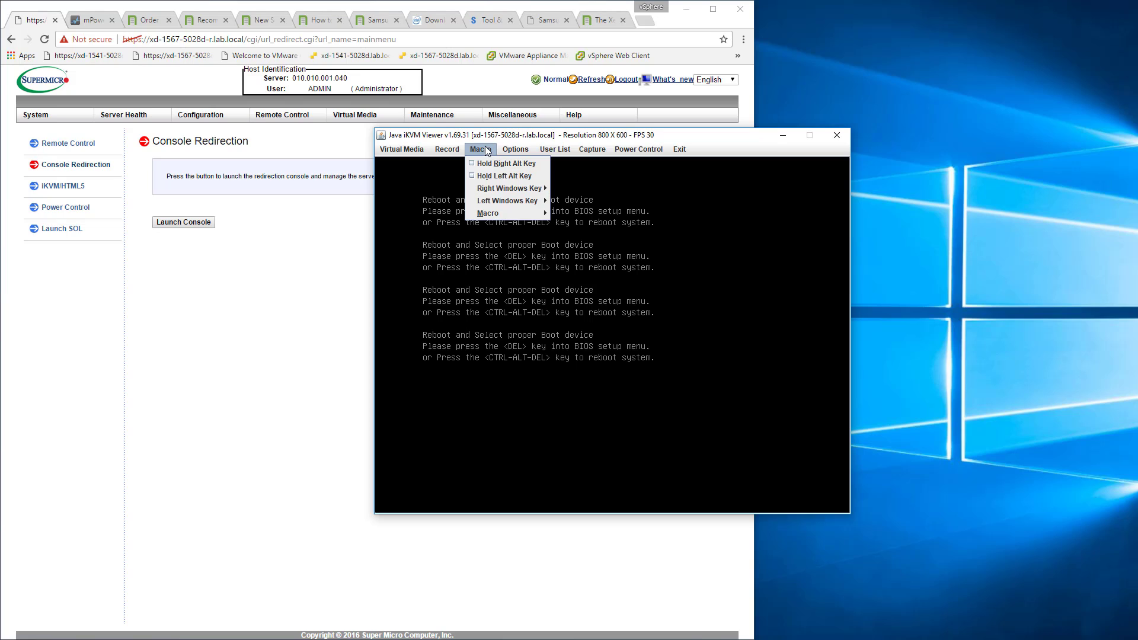
{"action": "mouse_move", "coordinate": [485, 213]}
{"action": "left_click", "coordinate": [577, 211]}
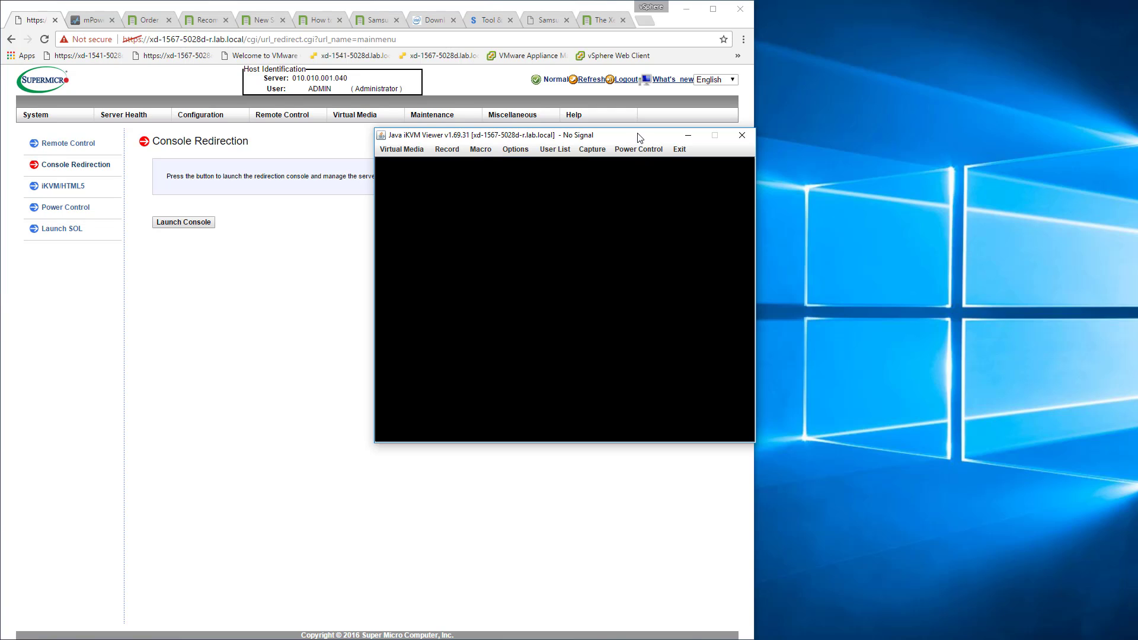
Move the Java console aside, view the iKVM Reset option among the management site's Maintenance functions, and return to the console.
{"action": "left_click_drag", "start_coordinate": [638, 135], "coordinate": [859, 86]}
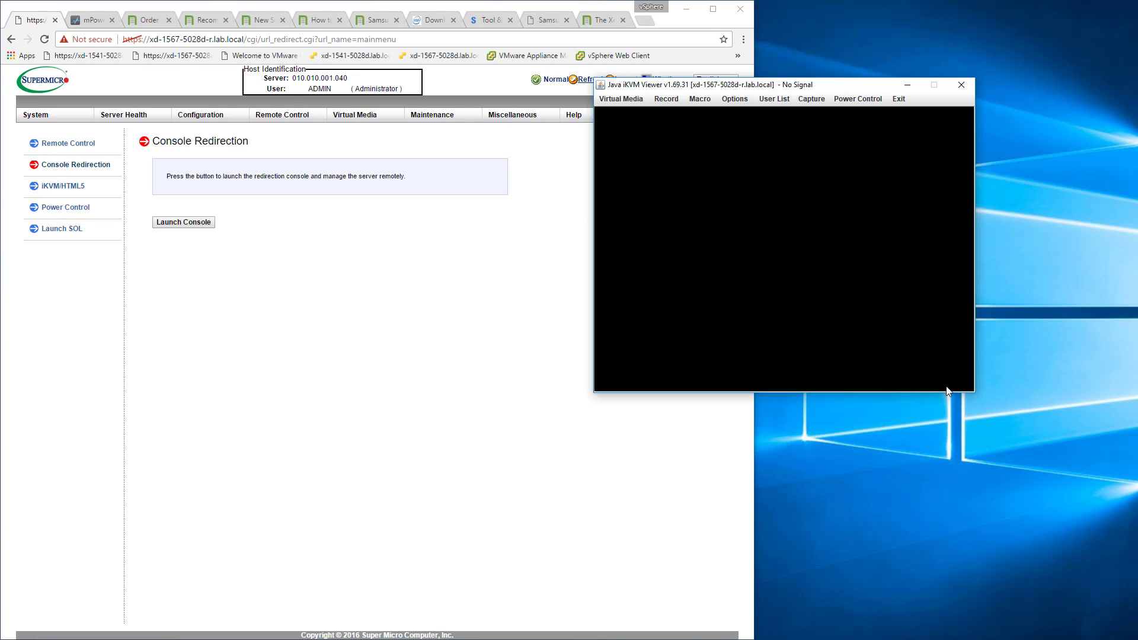
{"action": "left_click_drag", "start_coordinate": [863, 89], "coordinate": [943, 153]}
{"action": "left_click", "coordinate": [432, 117]}
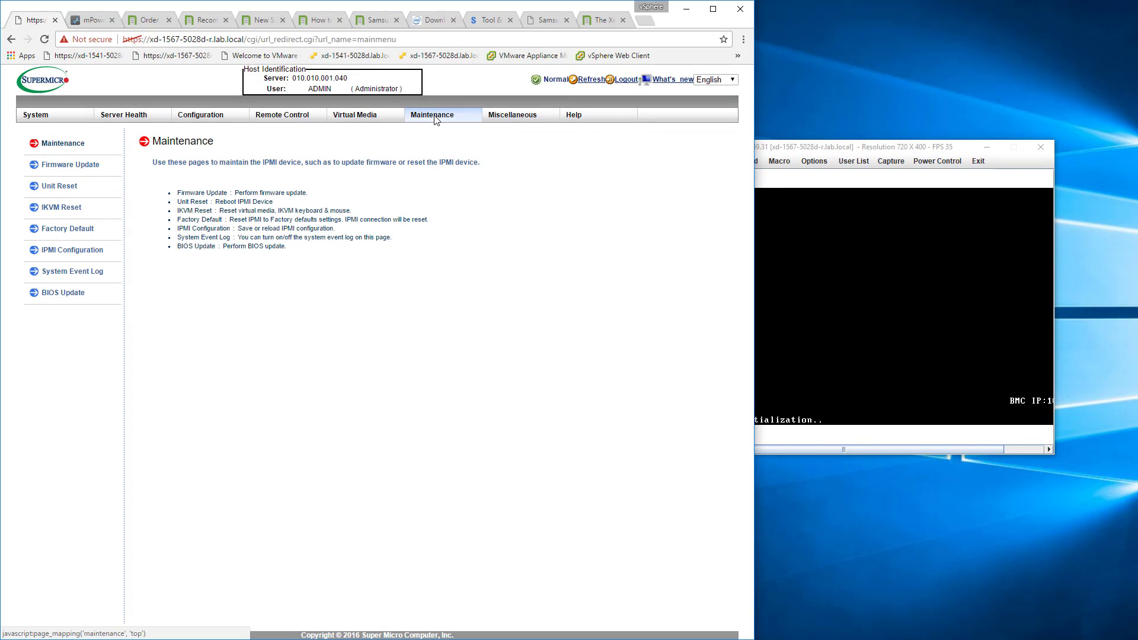
{"action": "mouse_move", "coordinate": [436, 120]}
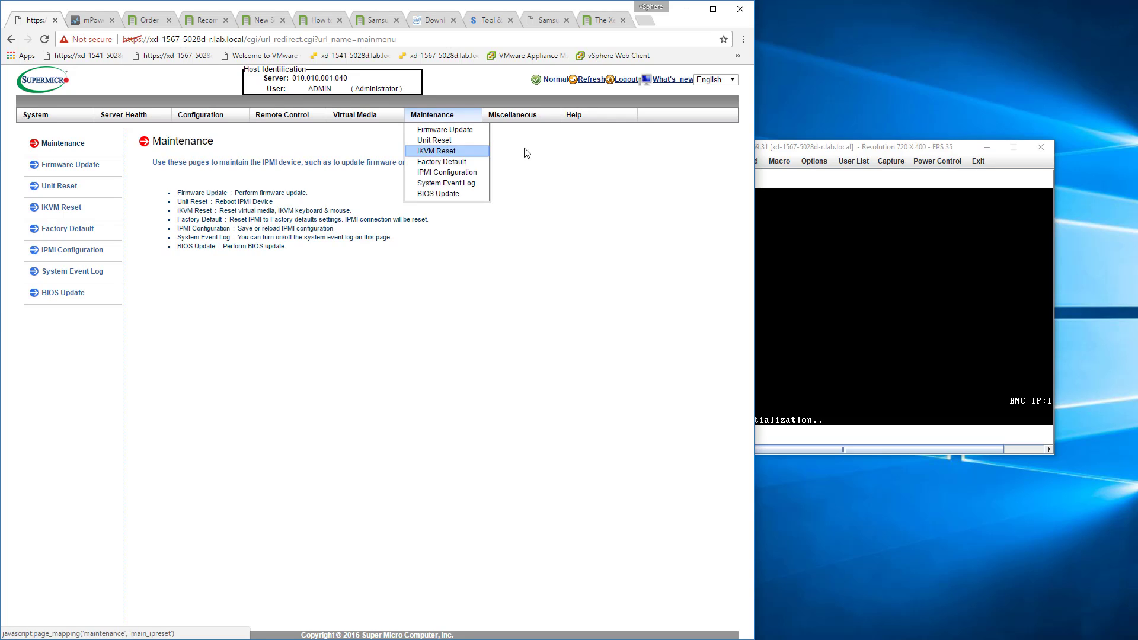
{"action": "left_click", "coordinate": [856, 155]}
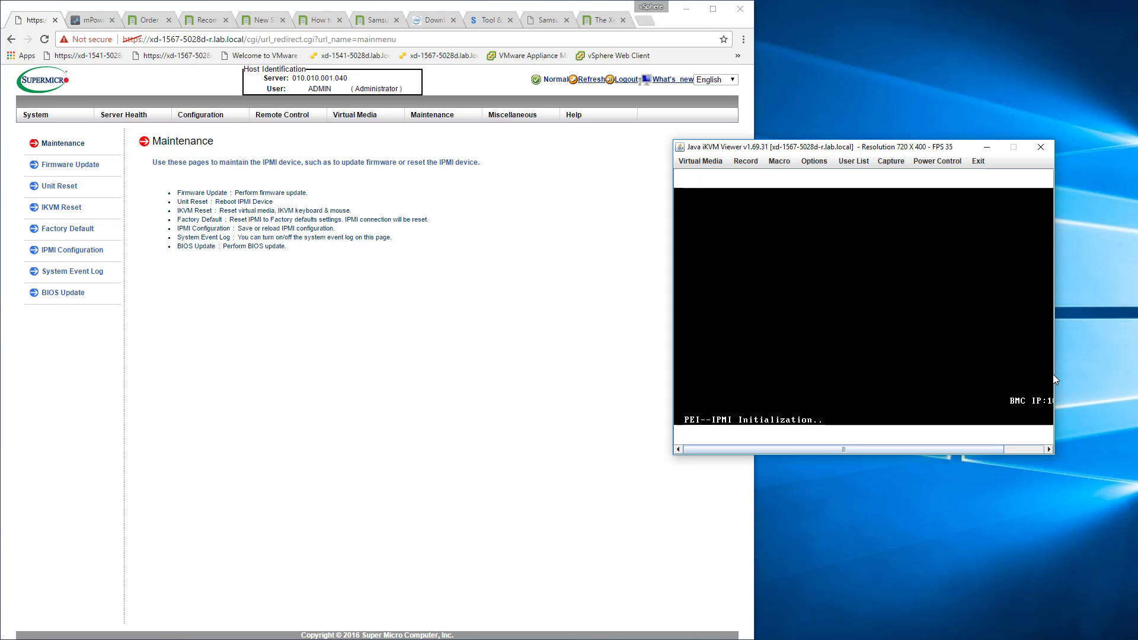
Enter BIOS setup as the server starts, minimize the browser, and reposition the Java console so it is fully visible.
{"action": "left_click", "coordinate": [1015, 450]}
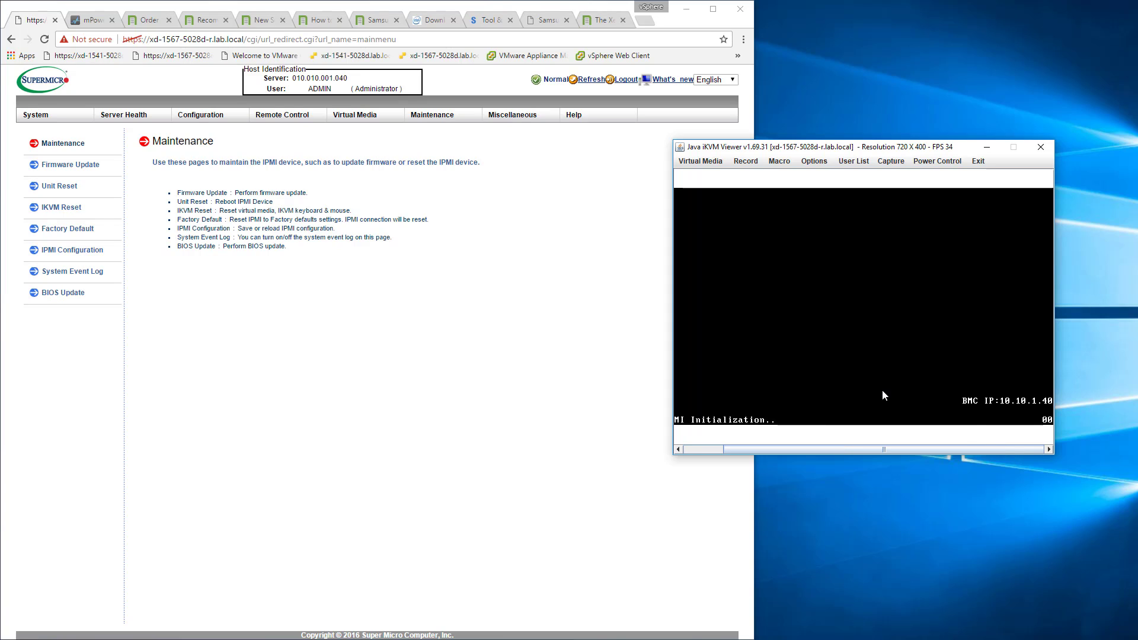
{"action": "left_click", "coordinate": [696, 449]}
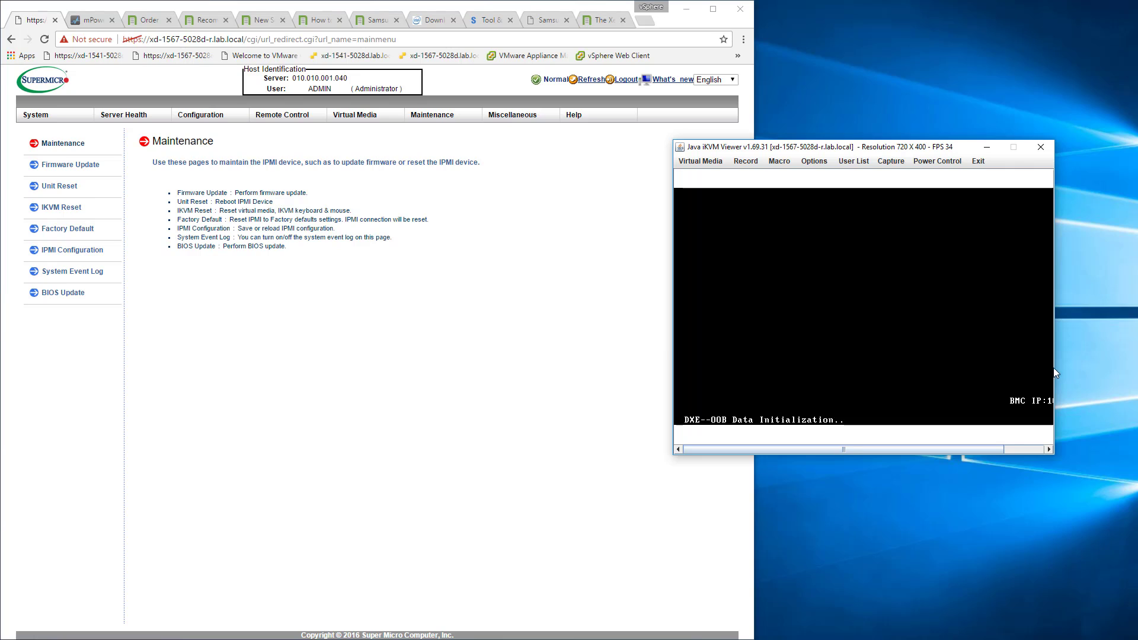
{"action": "left_click", "coordinate": [1017, 449]}
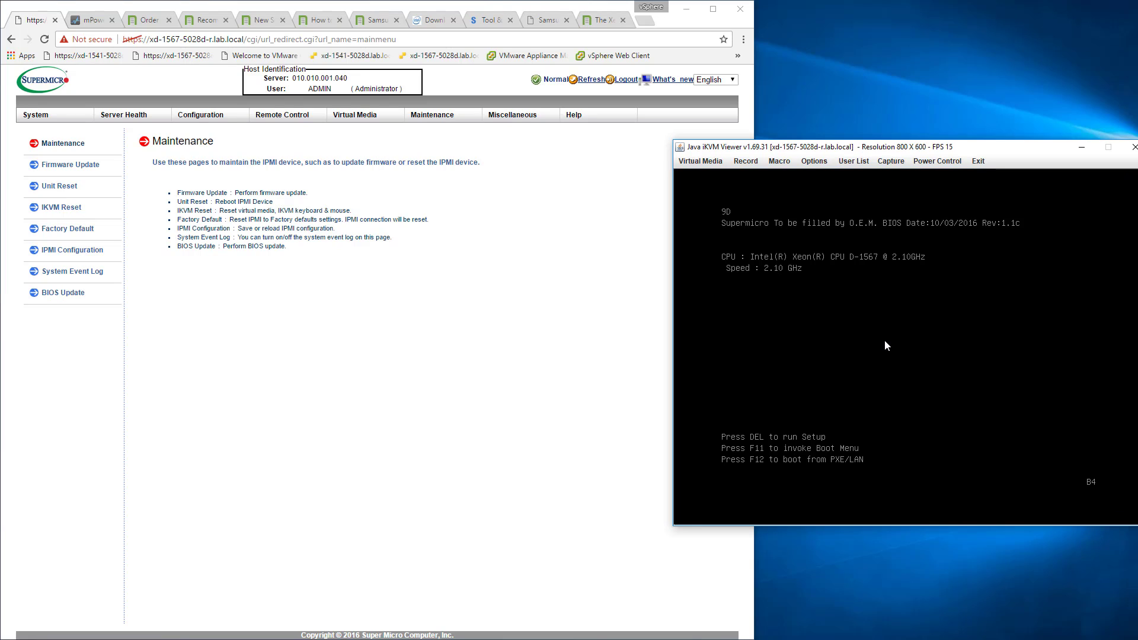
{"action": "key", "text": "Delete"}
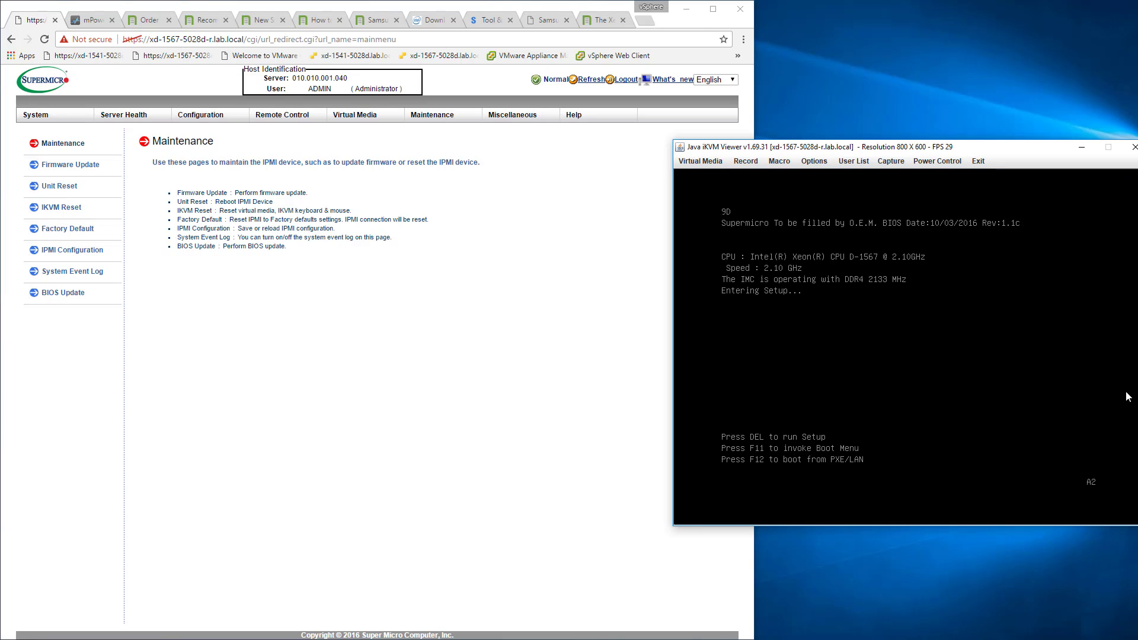
{"action": "left_click_drag", "start_coordinate": [1044, 153], "coordinate": [800, 160]}
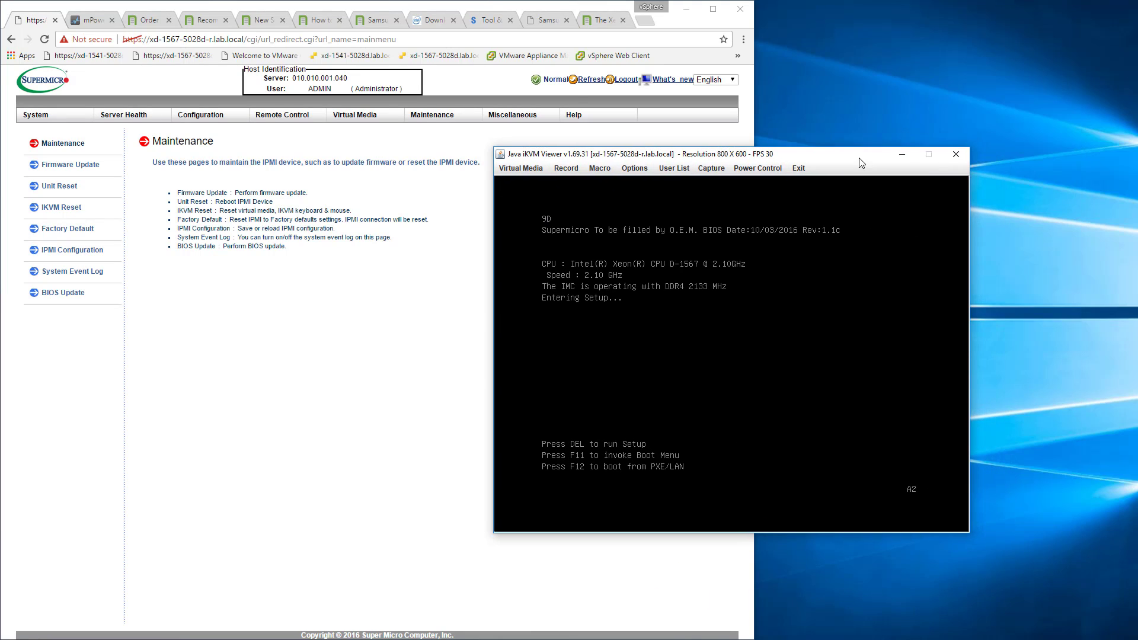
{"action": "left_click", "coordinate": [686, 9]}
{"action": "left_click_drag", "start_coordinate": [761, 161], "coordinate": [871, 22]}
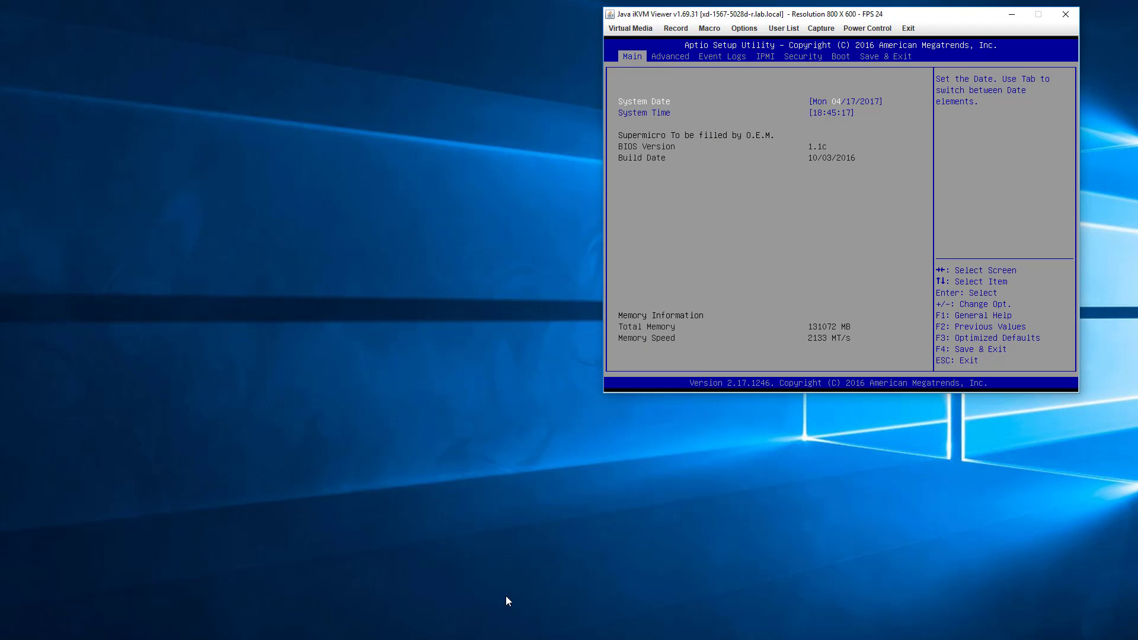
Set Boot Mode Select to UEFI in the BIOS boot configuration, and save the configuration and exit.
{"action": "key", "text": "Left"}
{"action": "key", "text": "Left"}
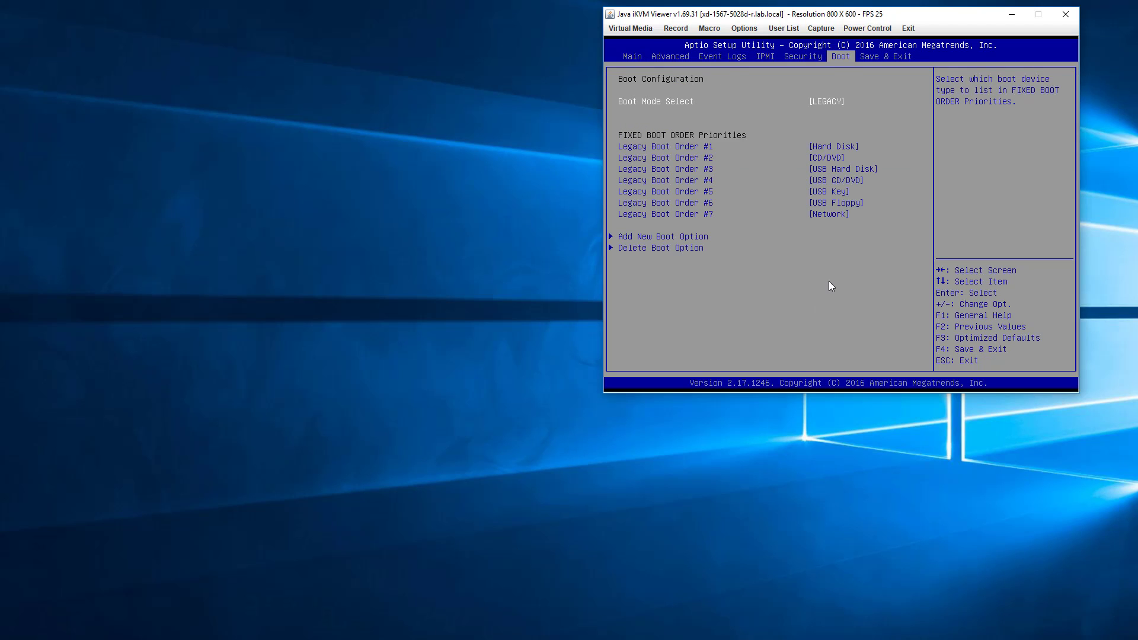
{"action": "key", "text": "Return"}
{"action": "key", "text": "Up"}
{"action": "key", "text": "Up"}
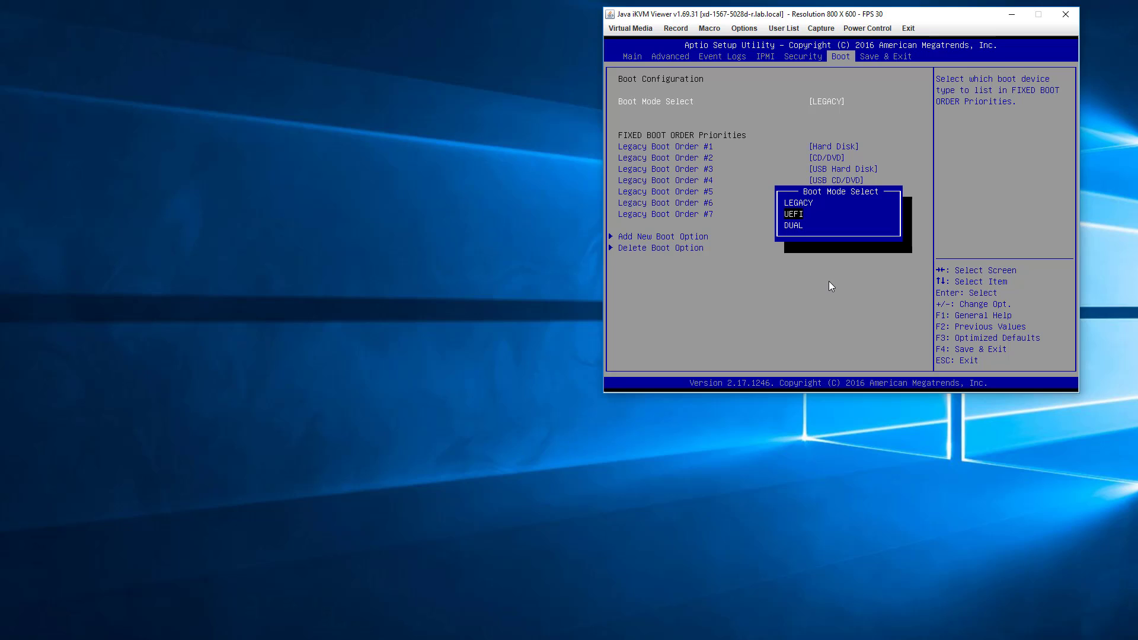
{"action": "key", "text": "Return"}
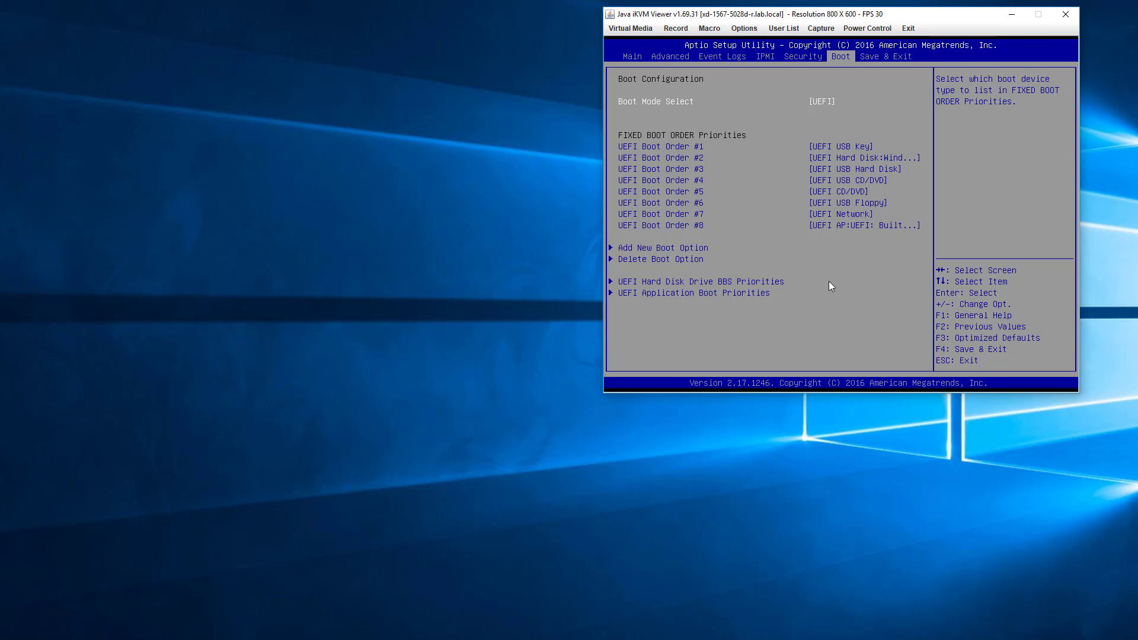
{"action": "key", "text": "F4"}
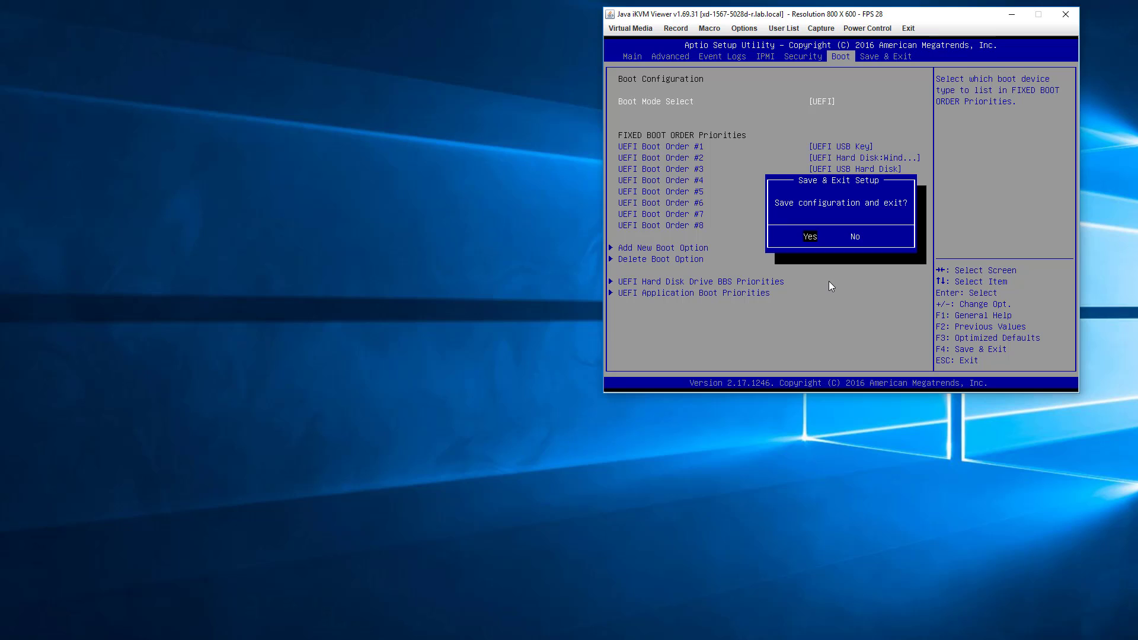
{"action": "key", "text": "Return"}
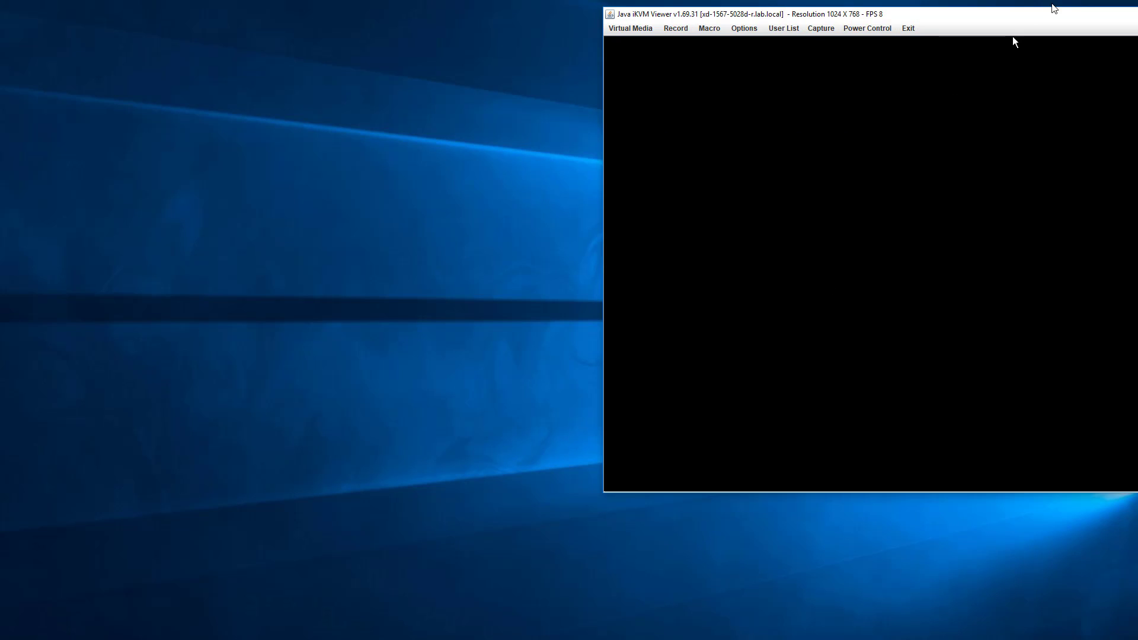
Bring the whole Java console into view and run Startup Repair from the Windows recovery advanced troubleshooting options.
{"action": "left_click_drag", "start_coordinate": [1045, 22], "coordinate": [939, 22]}
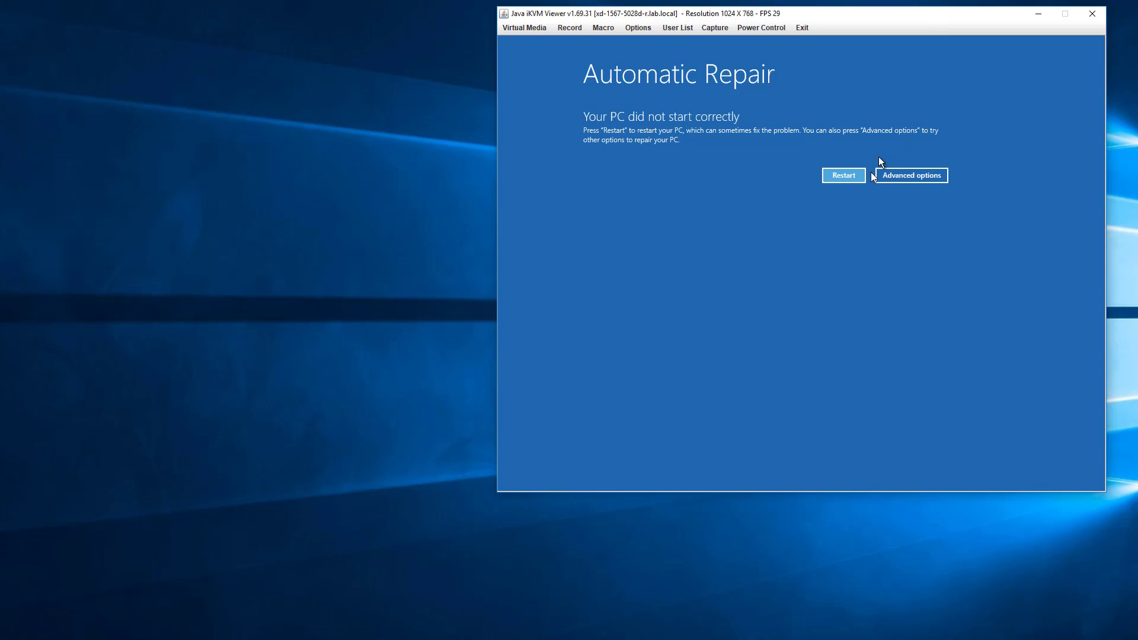
{"action": "left_click", "coordinate": [905, 176]}
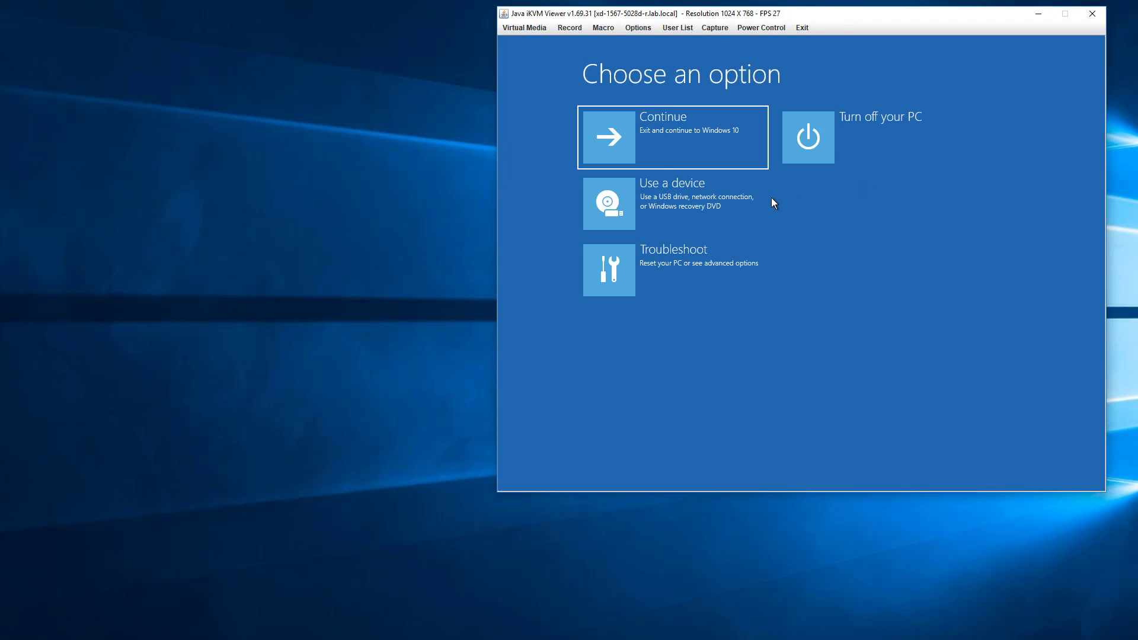
{"action": "left_click", "coordinate": [696, 255]}
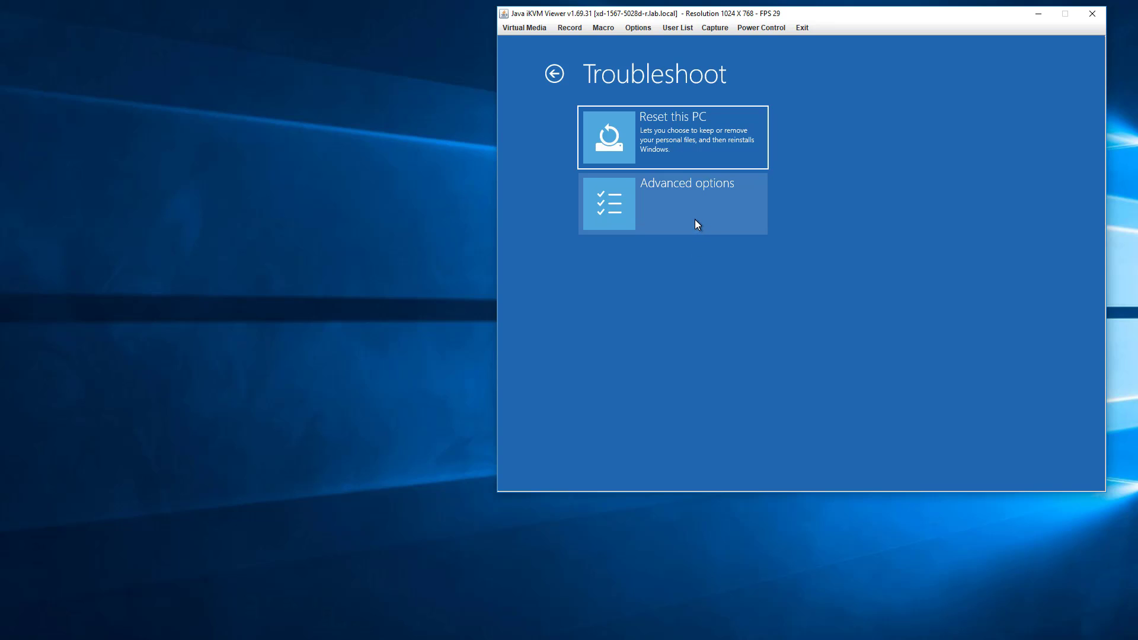
{"action": "left_click", "coordinate": [696, 224]}
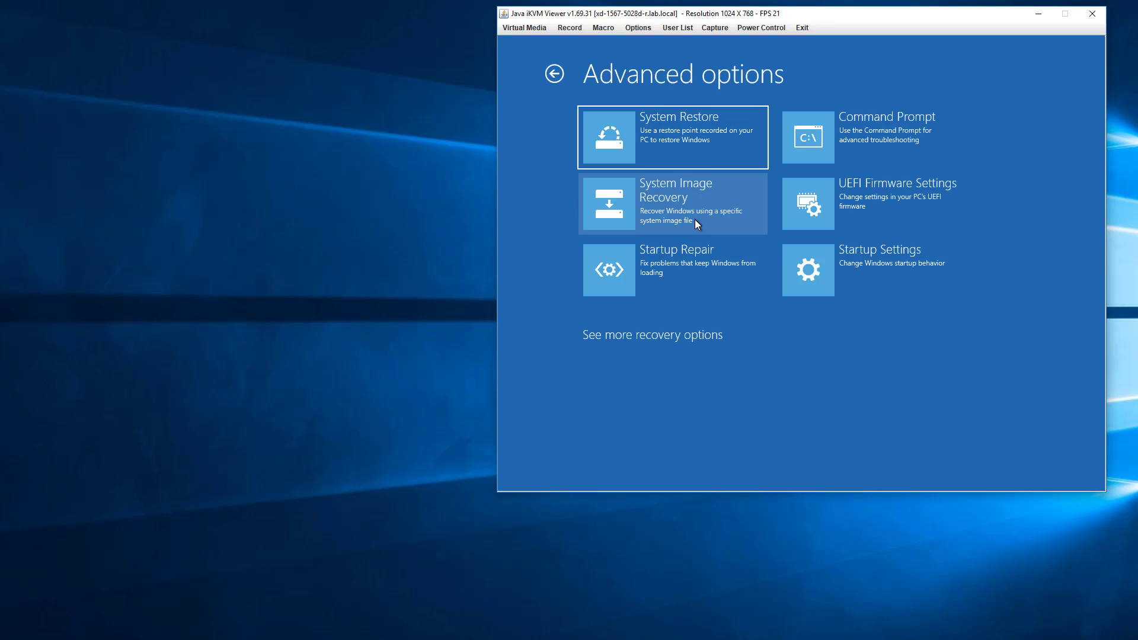
{"action": "left_click", "coordinate": [691, 273]}
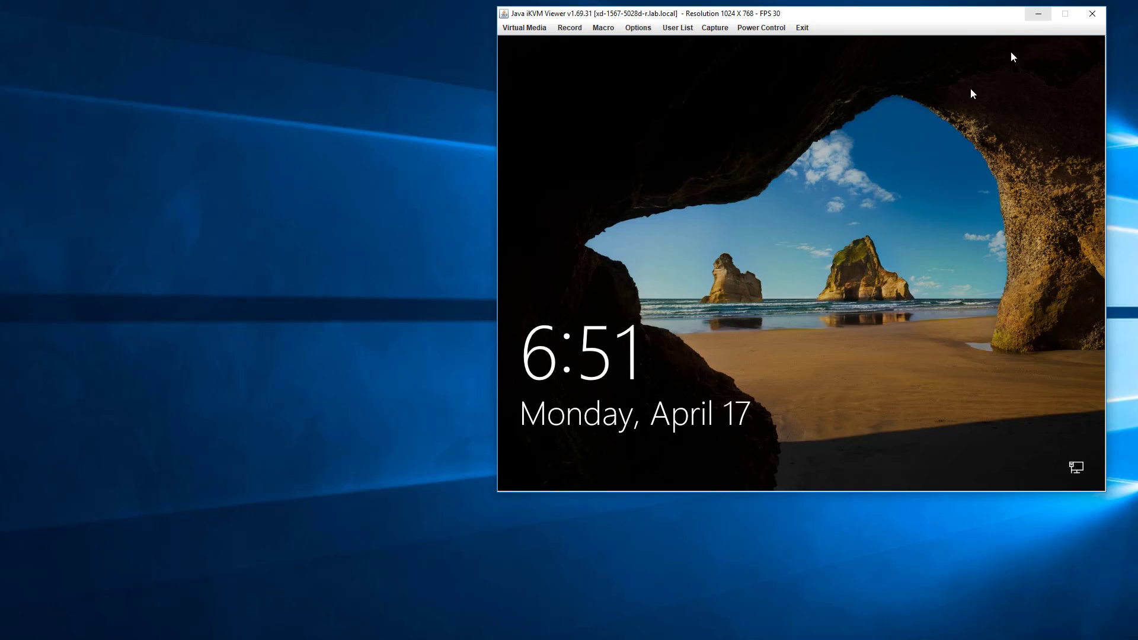
Dismiss the server's Windows lock screen and sign in by entering the account password.
{"action": "left_click", "coordinate": [828, 229]}
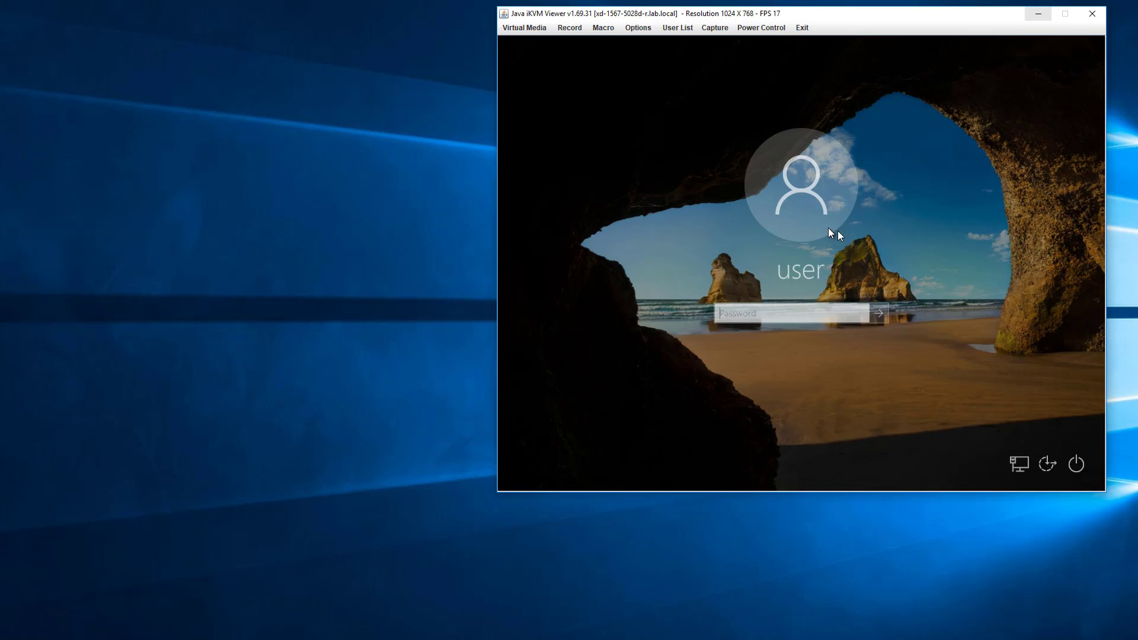
{"action": "type", "text": "•••"}
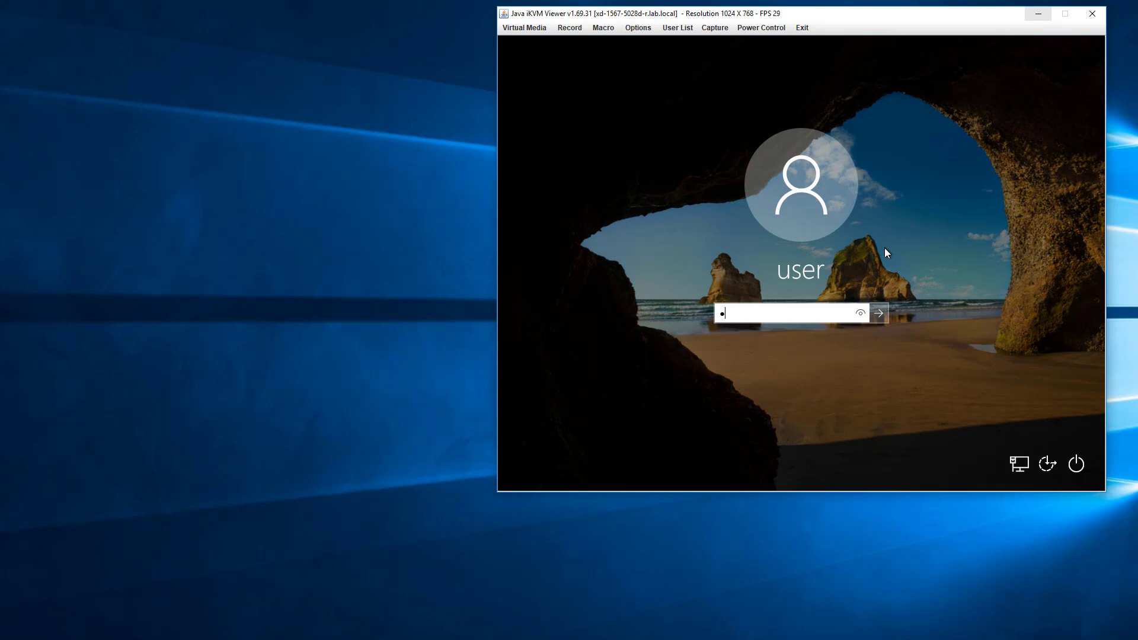
{"action": "type", "text": "•••••••"}
{"action": "key", "text": "Return"}
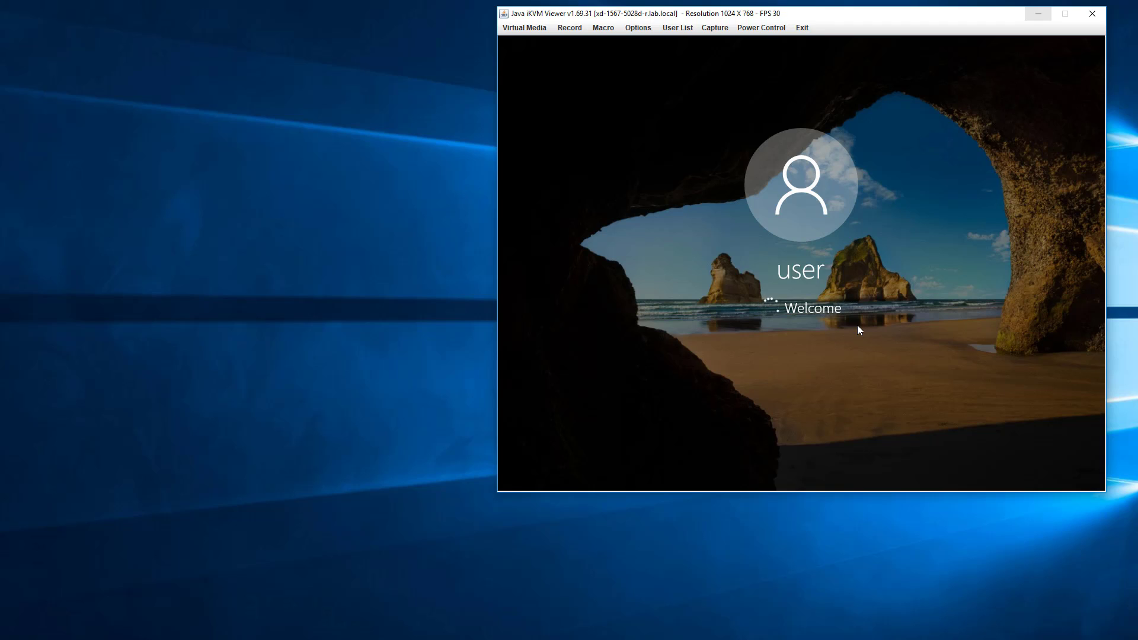
{"action": "right_click", "coordinate": [689, 639]}
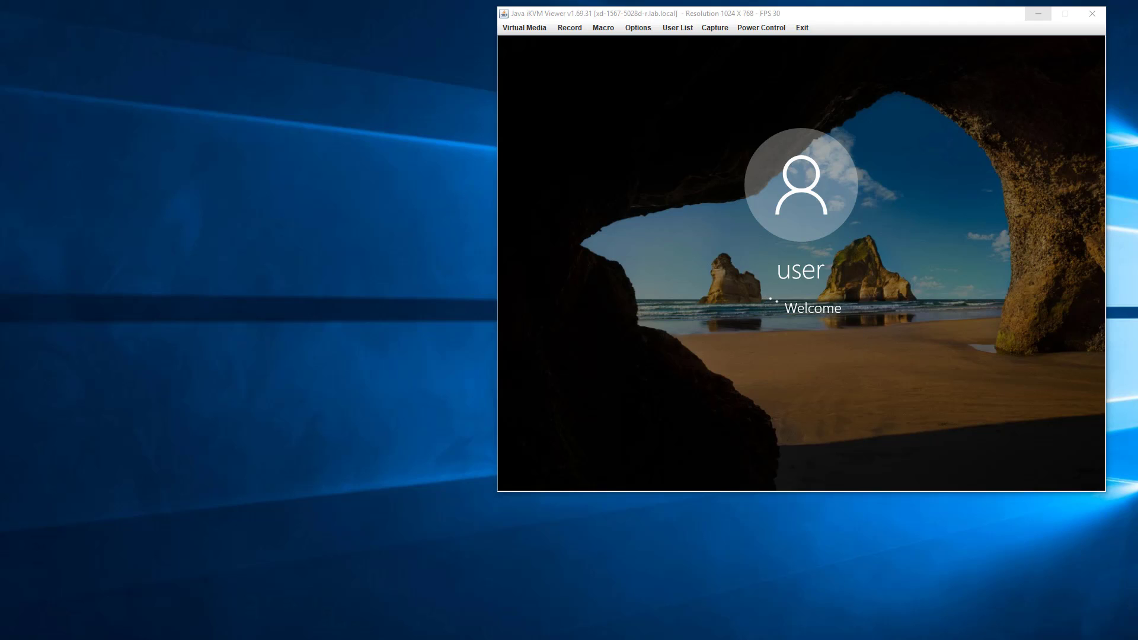
Open Remote Desktop Connection, choose 10.10.1.238 as the computer, and try to connect.
{"action": "left_click", "coordinate": [685, 622]}
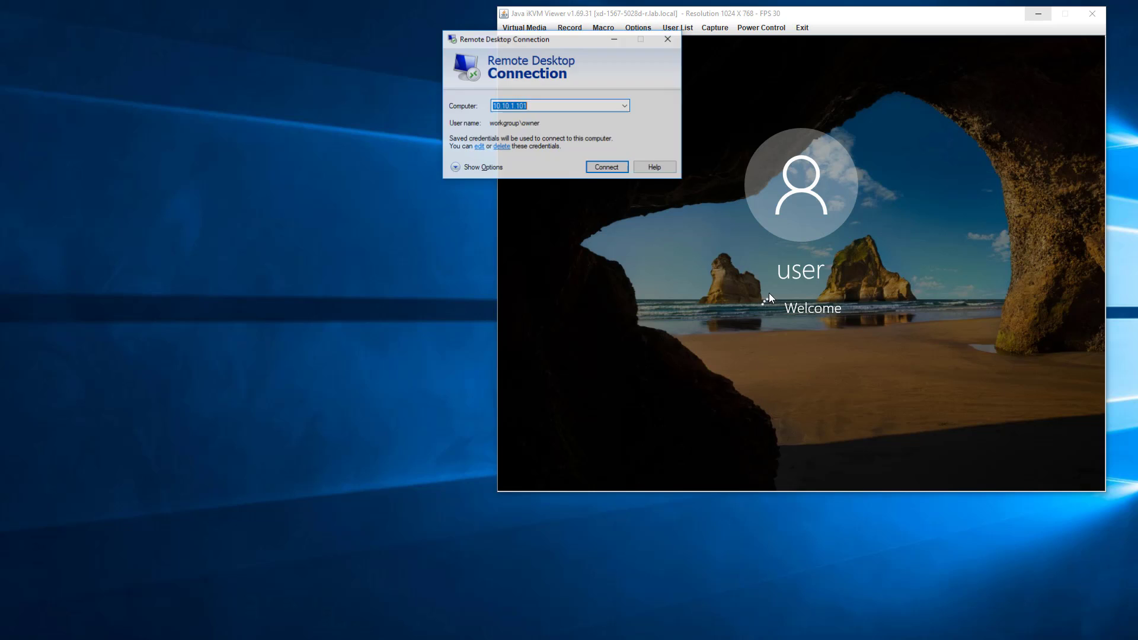
{"action": "left_click", "coordinate": [616, 104]}
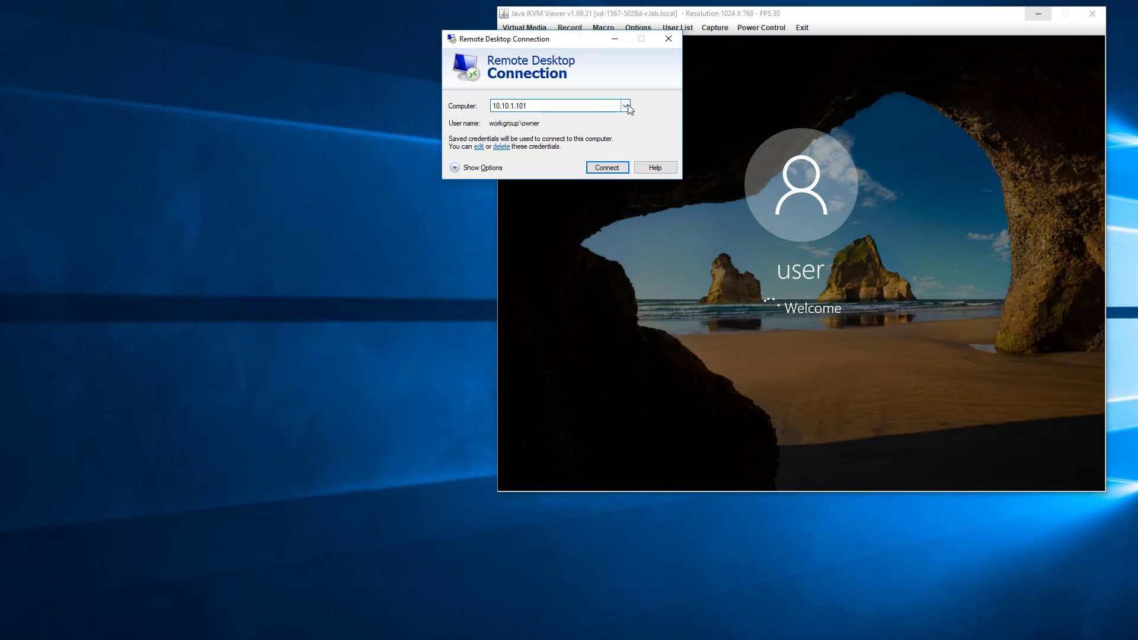
{"action": "left_click", "coordinate": [627, 107]}
{"action": "left_click", "coordinate": [580, 116]}
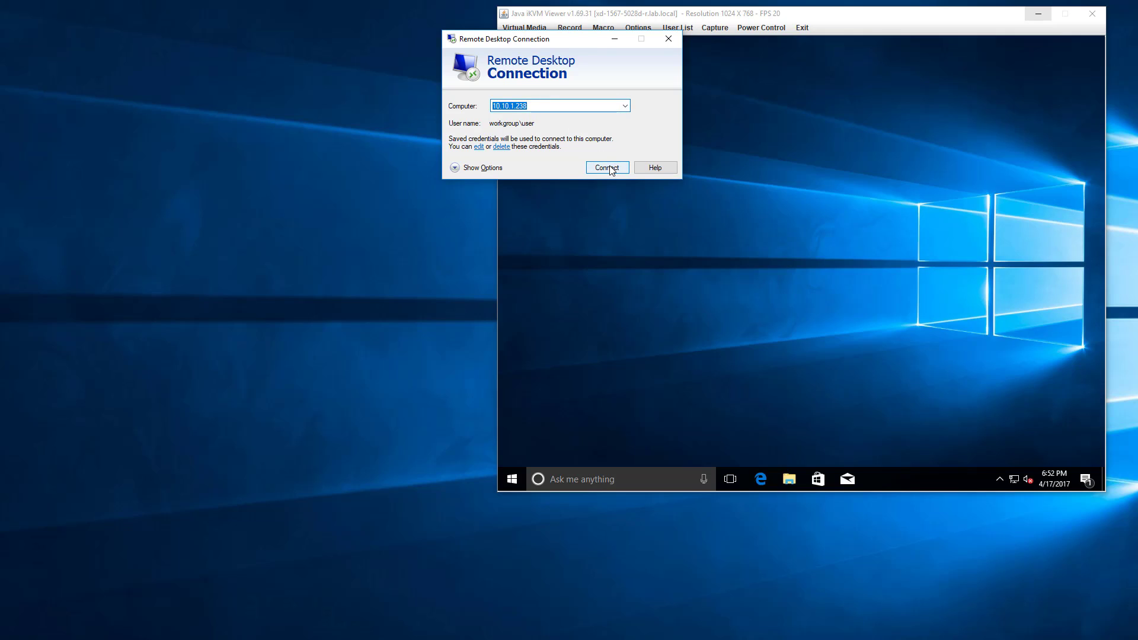
{"action": "left_click", "coordinate": [608, 167]}
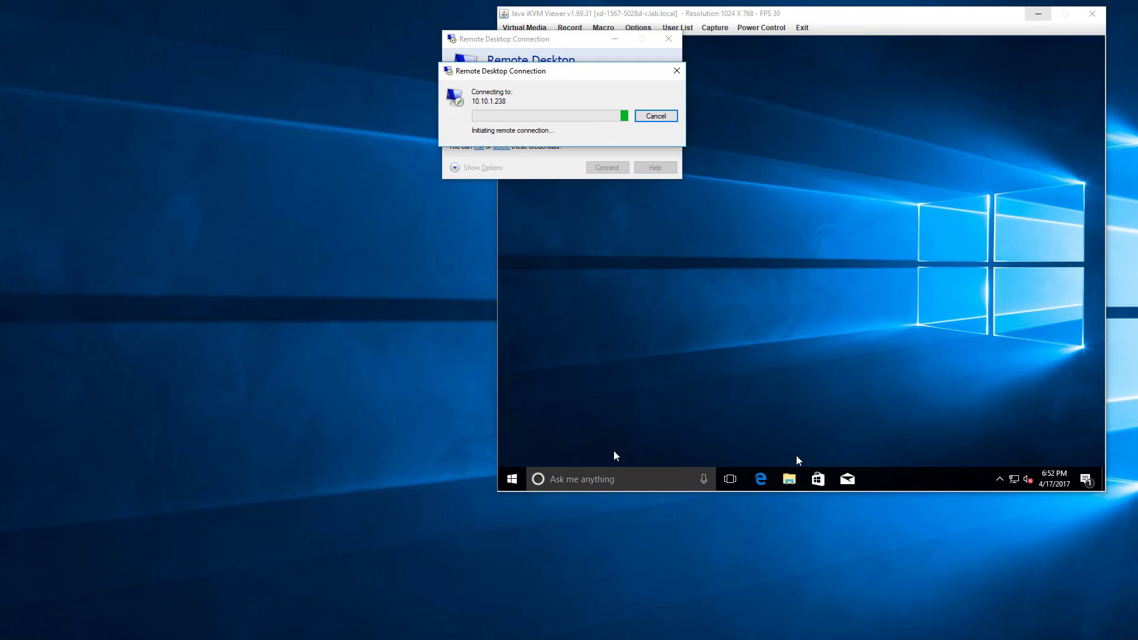
Open Command Prompt on the server through the Java console and run ipconfig to check its IP addresses.
{"action": "left_click", "coordinate": [557, 477]}
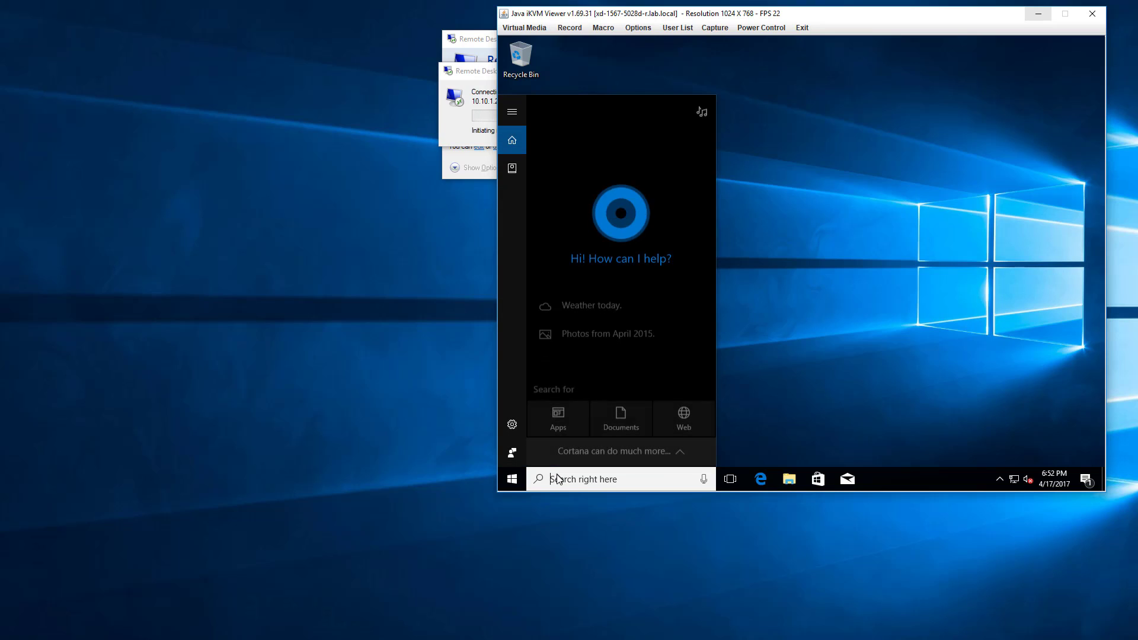
{"action": "type", "text": "cmd"}
{"action": "key", "text": "Return"}
{"action": "type", "text": "ipcon"}
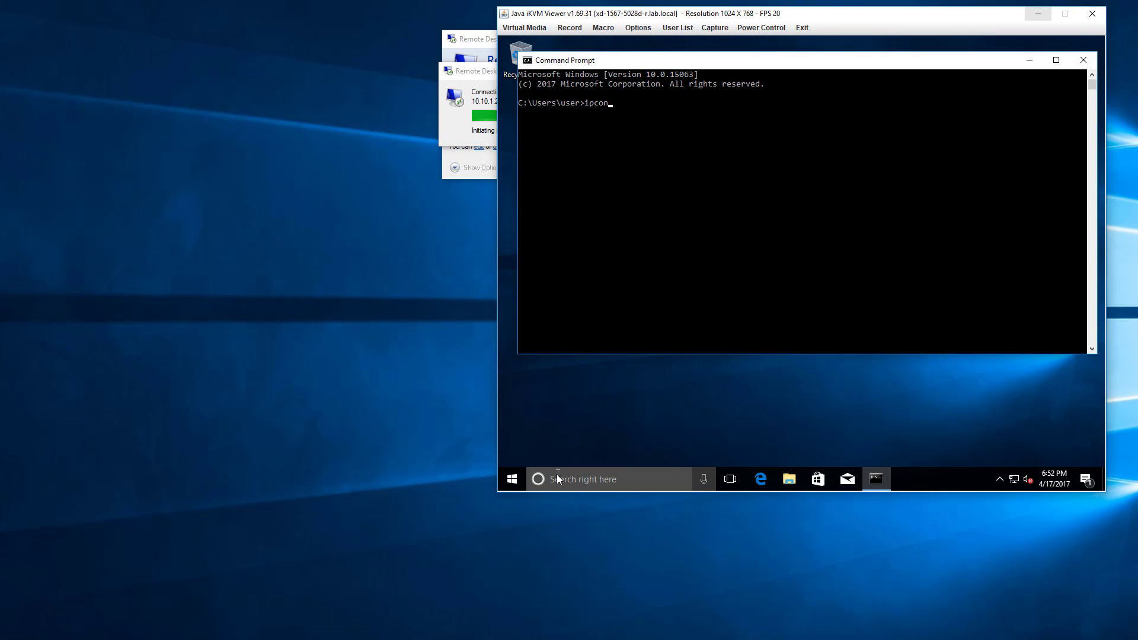
{"action": "type", "text": "fig"}
{"action": "key", "text": "Return"}
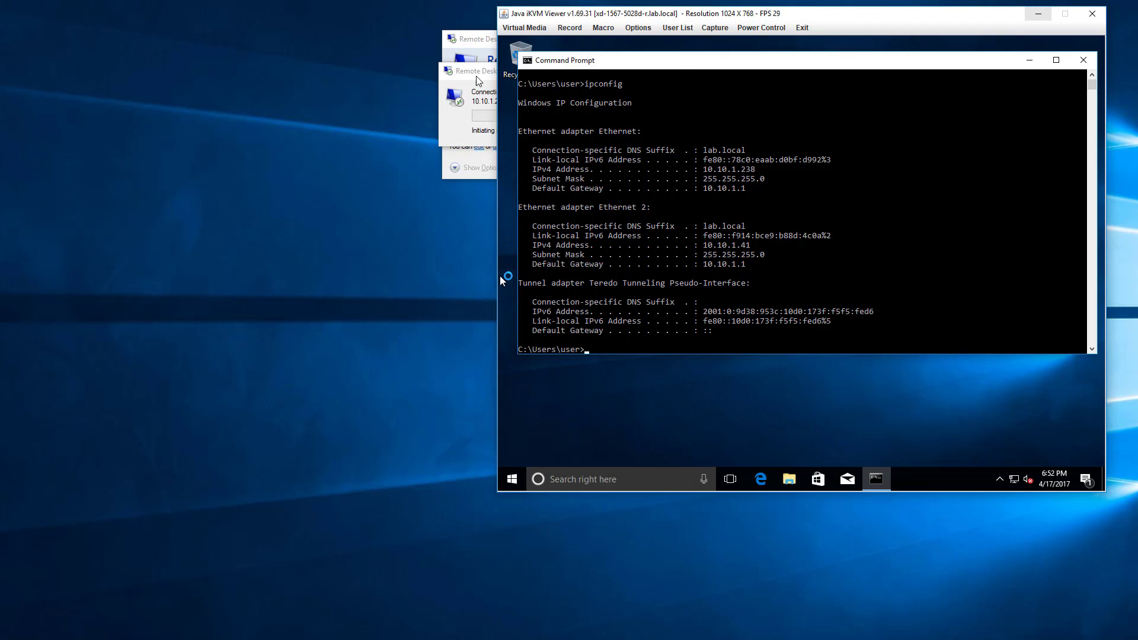
{"action": "left_click", "coordinate": [886, 217]}
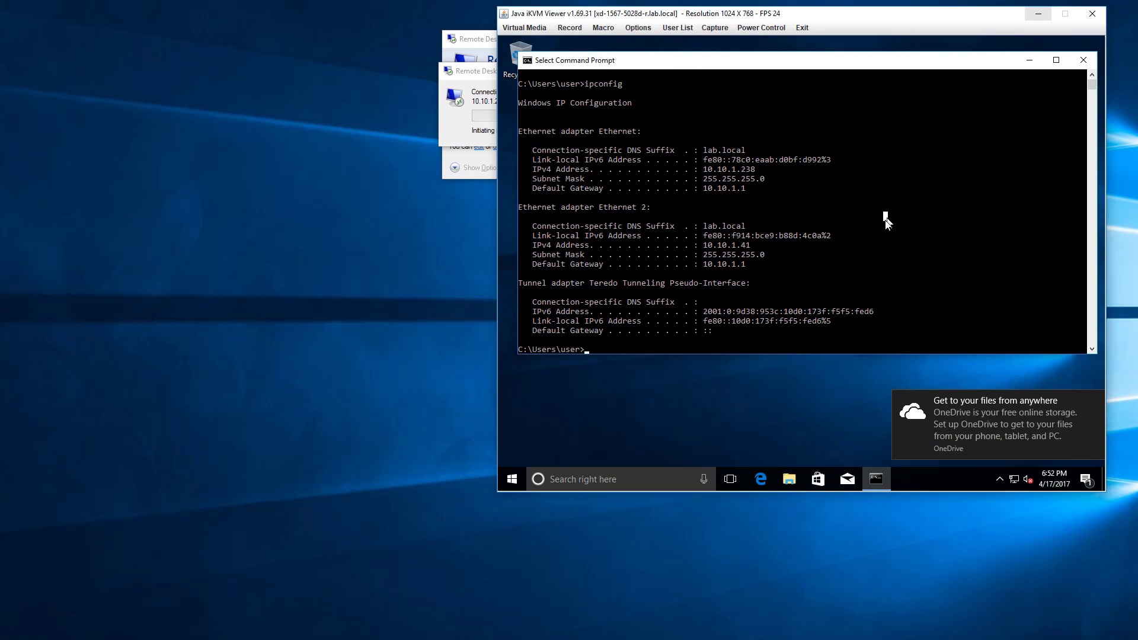
Search the server's settings for "remote" and allow remote connections to this computer in System Properties.
{"action": "left_click", "coordinate": [514, 480]}
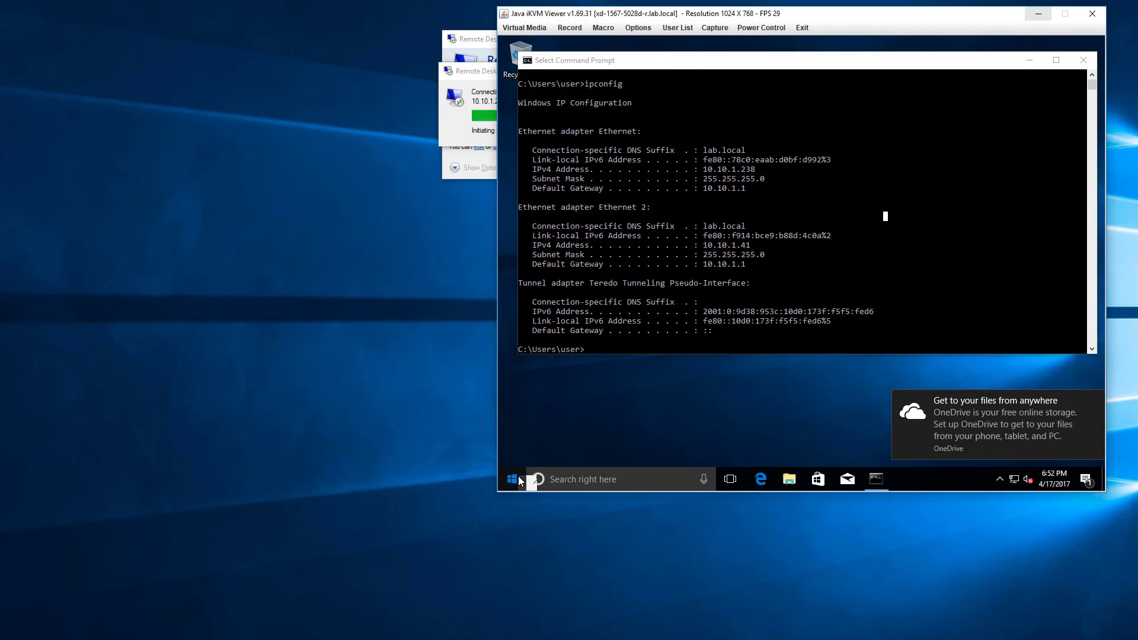
{"action": "type", "text": "remote"}
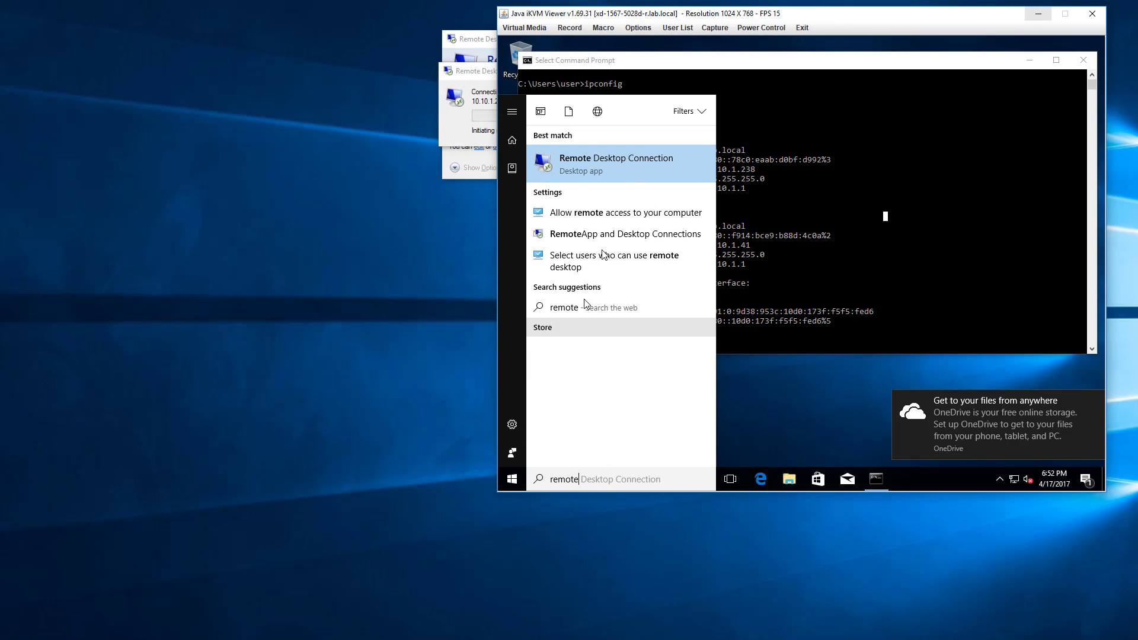
{"action": "left_click", "coordinate": [629, 212]}
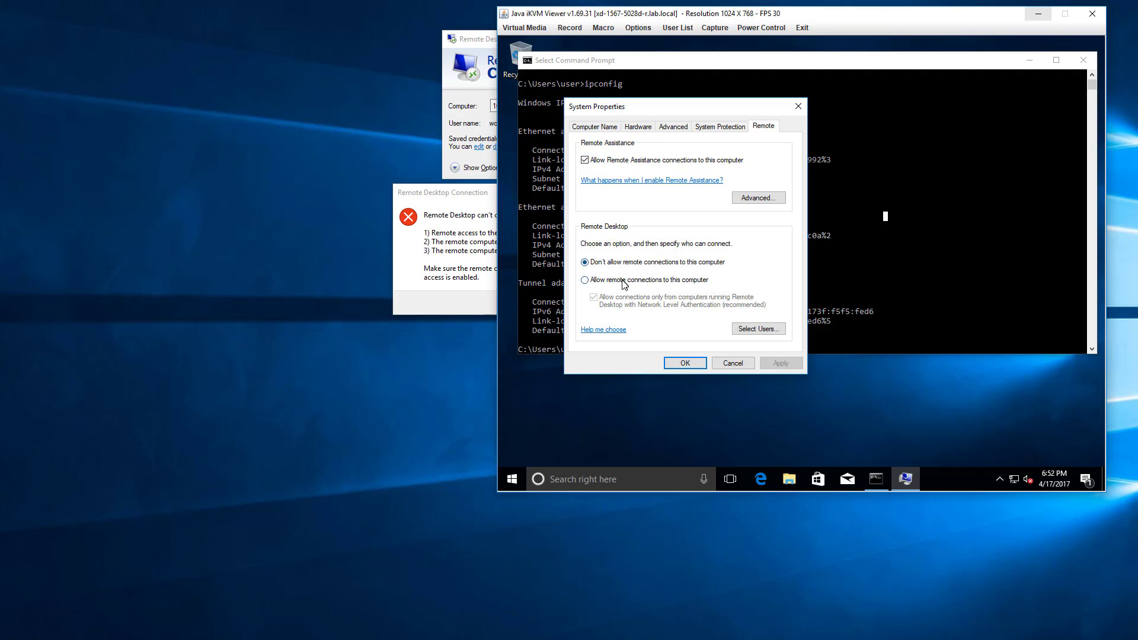
{"action": "left_click", "coordinate": [623, 281]}
{"action": "left_click", "coordinate": [684, 362]}
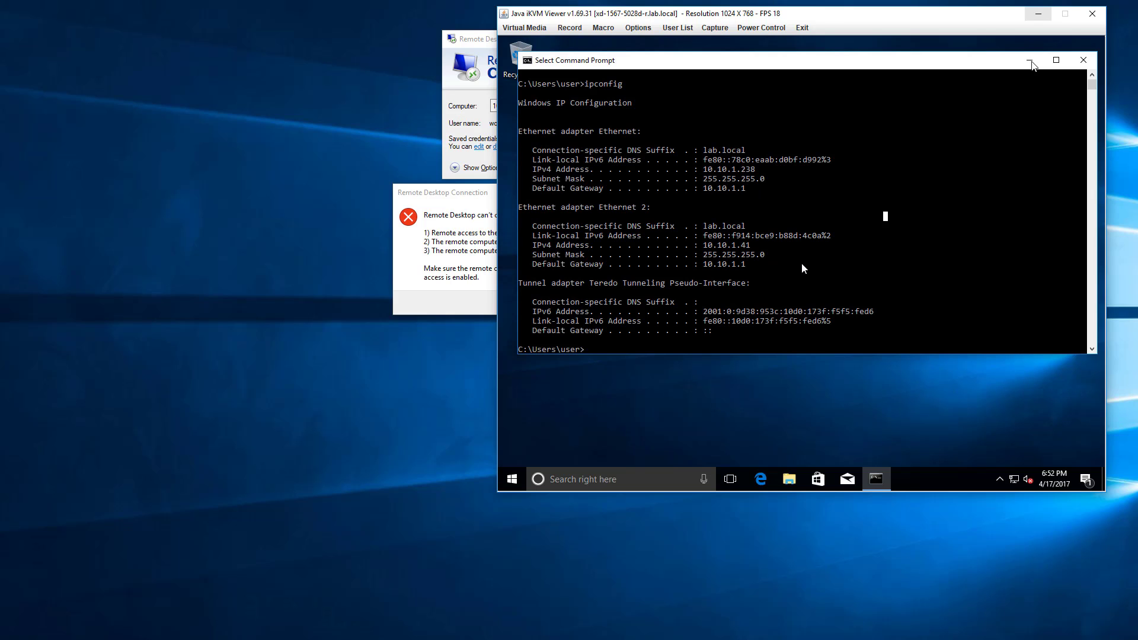
{"action": "left_click", "coordinate": [801, 264]}
Dismiss the Remote Desktop error and reconnect to 10.10.1.238, accepting its certificate and choosing not to be asked again.
{"action": "left_click", "coordinate": [474, 239]}
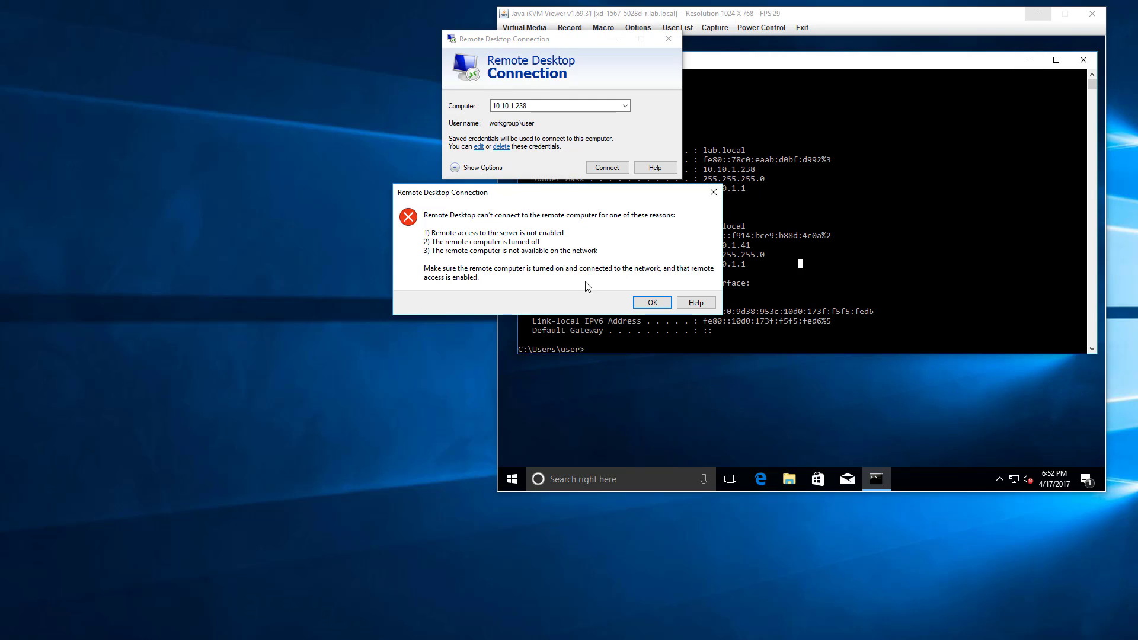
{"action": "left_click", "coordinate": [644, 304]}
{"action": "key", "text": "Return"}
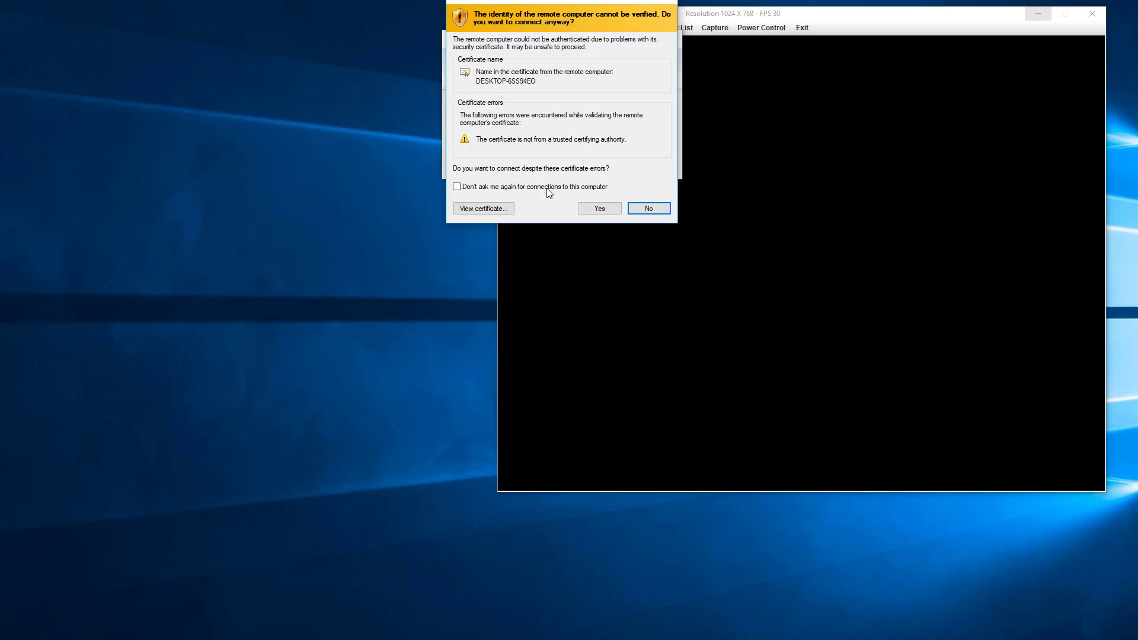
{"action": "left_click", "coordinate": [551, 188]}
{"action": "left_click", "coordinate": [599, 208]}
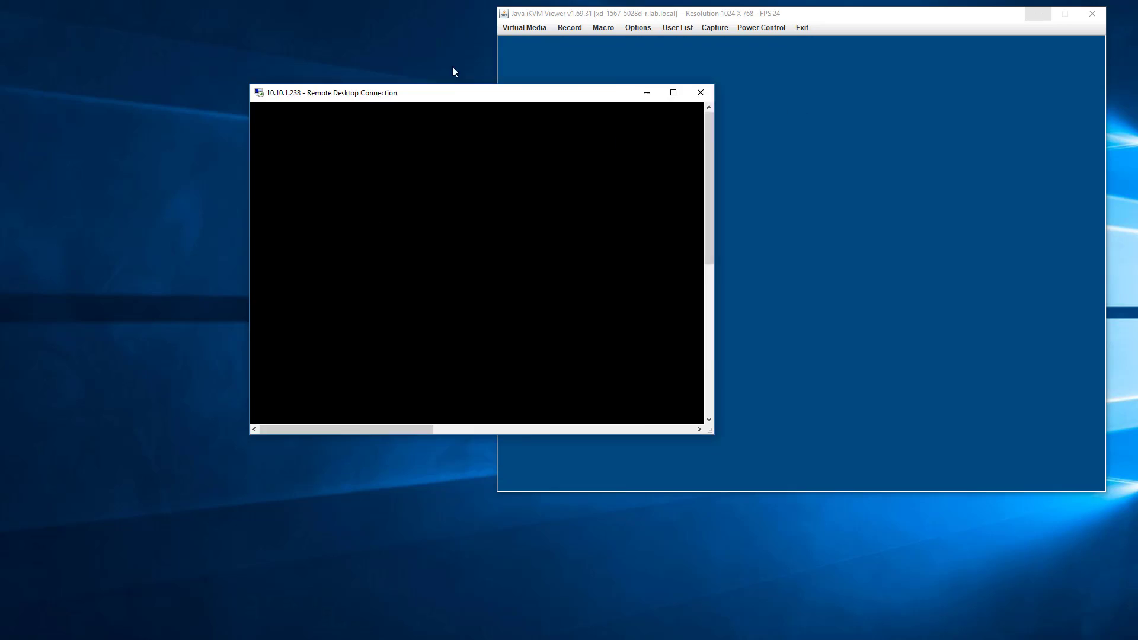
Minimize the Java console, and reposition and enlarge the Remote Desktop window to show the whole server desktop.
{"action": "left_click_drag", "start_coordinate": [528, 92], "coordinate": [277, 0]}
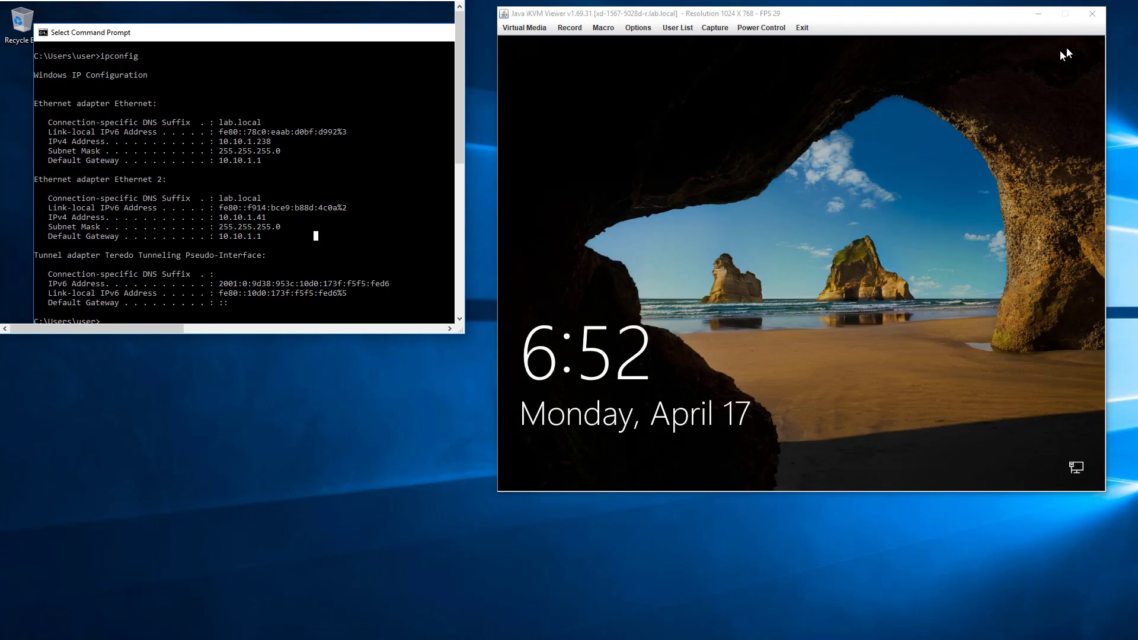
{"action": "left_click", "coordinate": [1028, 11]}
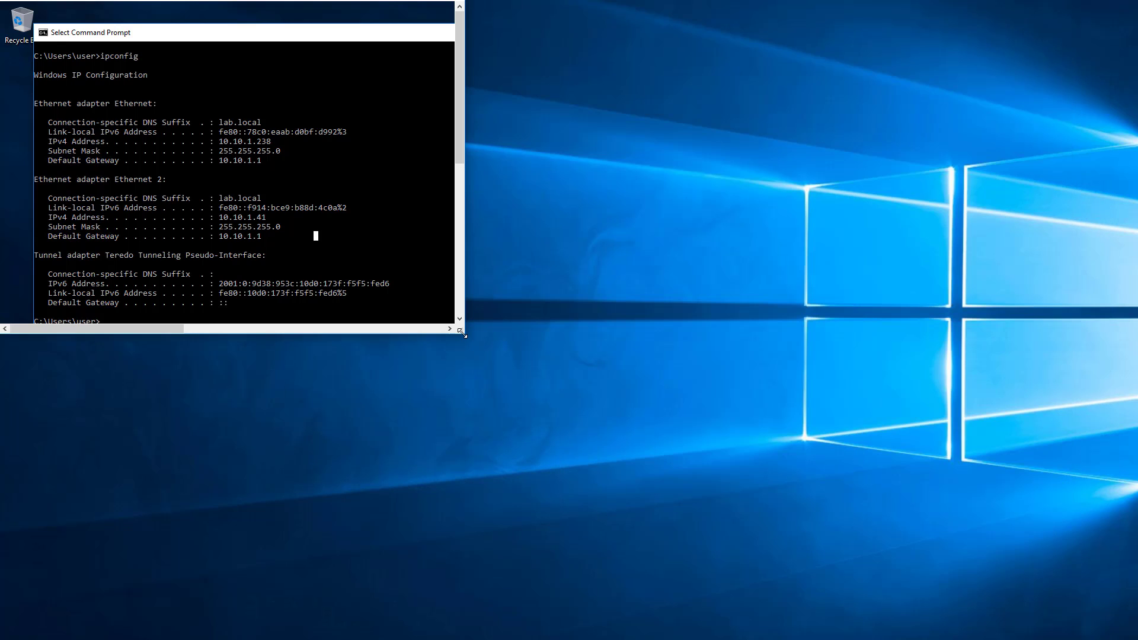
{"action": "left_click_drag", "start_coordinate": [462, 334], "coordinate": [990, 554]}
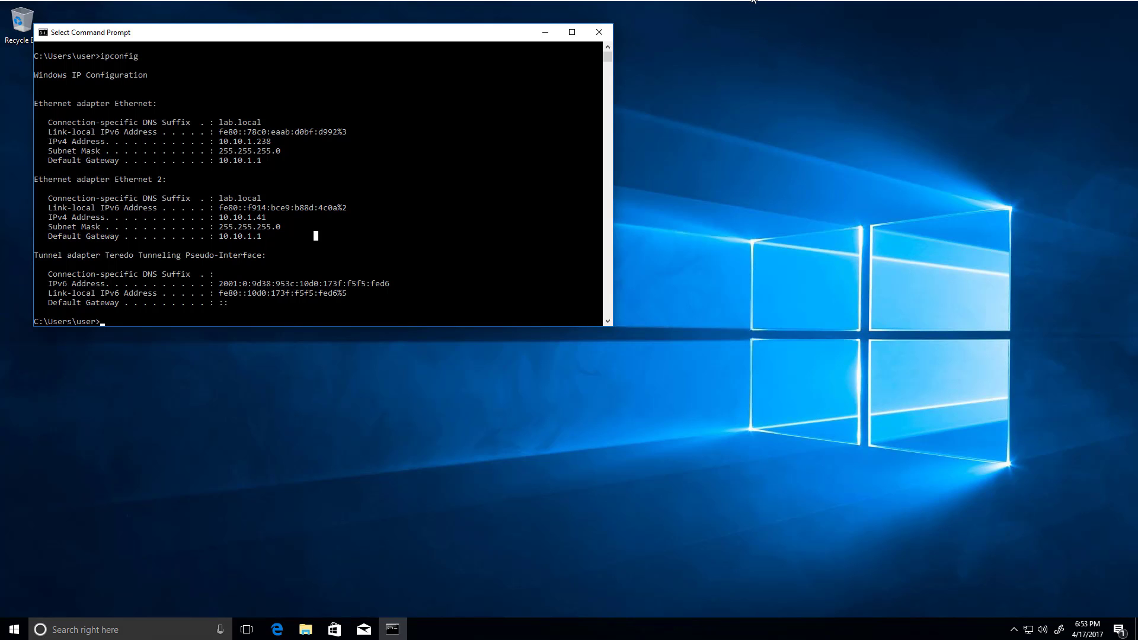
{"action": "left_click_drag", "start_coordinate": [752, 0], "coordinate": [752, 0]}
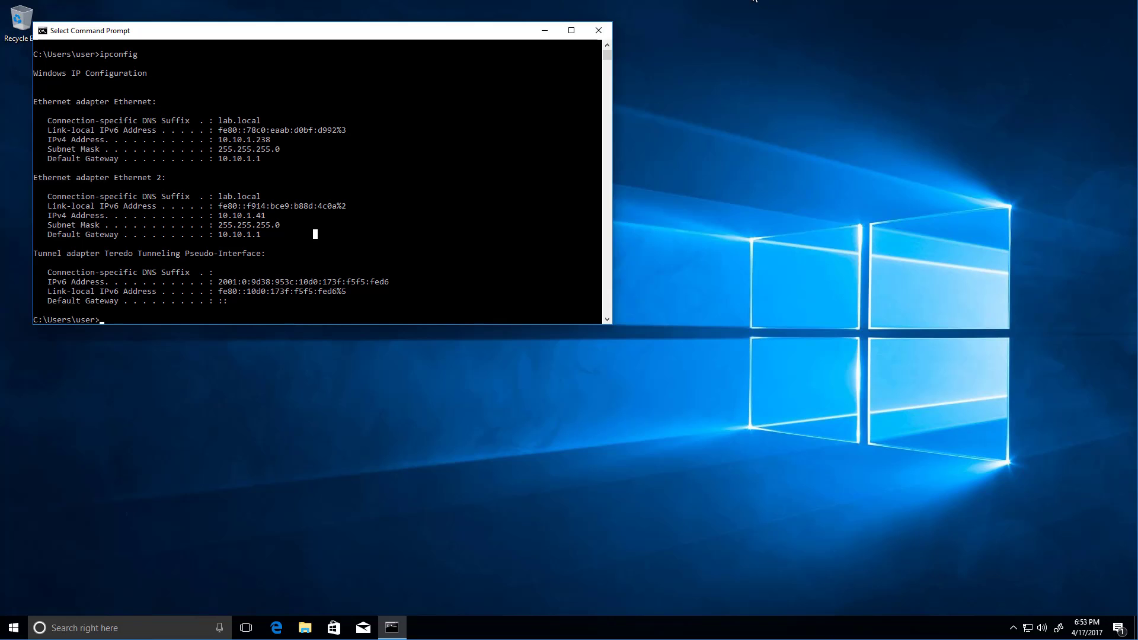
{"action": "left_click_drag", "start_coordinate": [755, 1], "coordinate": [766, 27]}
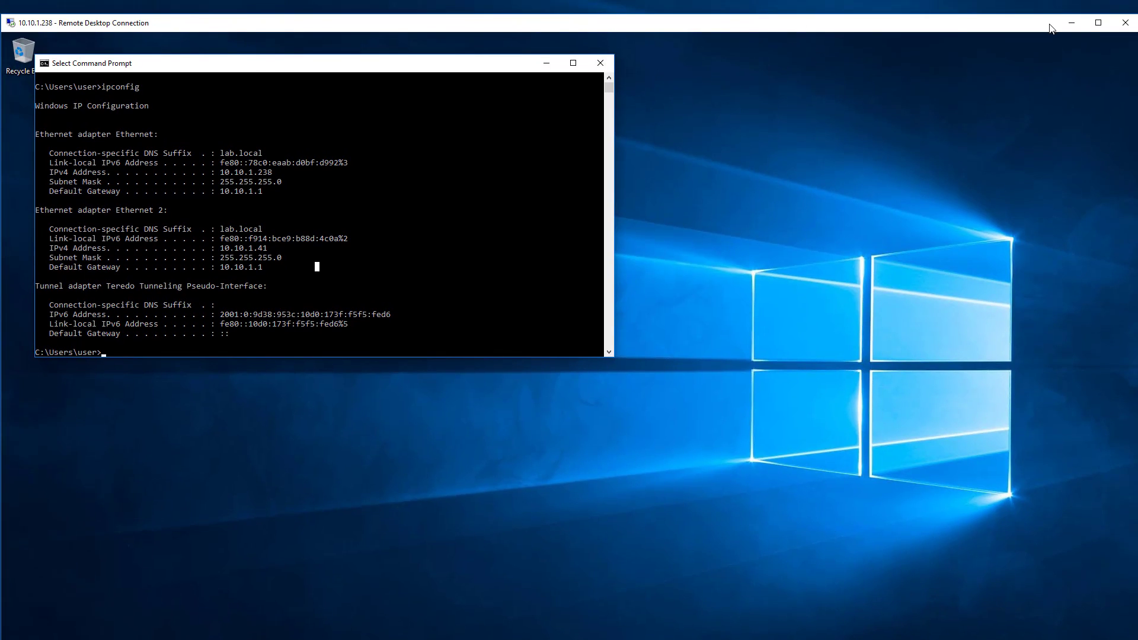
Minimize the Remote Desktop session, bring back the Java console, and sign in to the server with the account password.
{"action": "left_click", "coordinate": [1072, 22]}
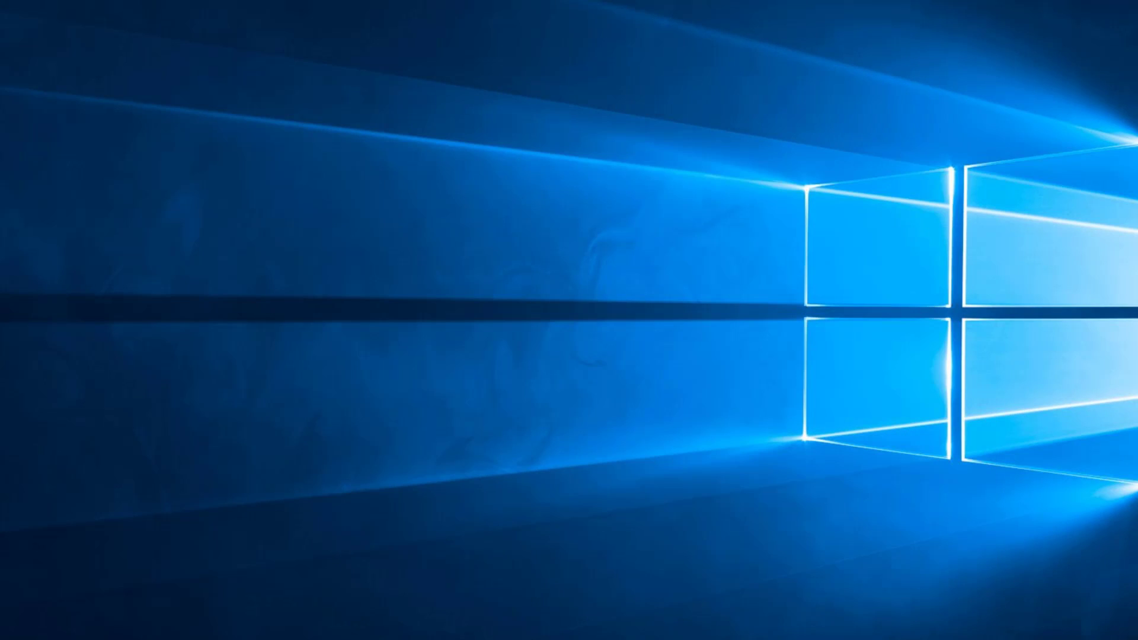
{"action": "left_click", "coordinate": [280, 639]}
{"action": "left_click", "coordinate": [672, 289]}
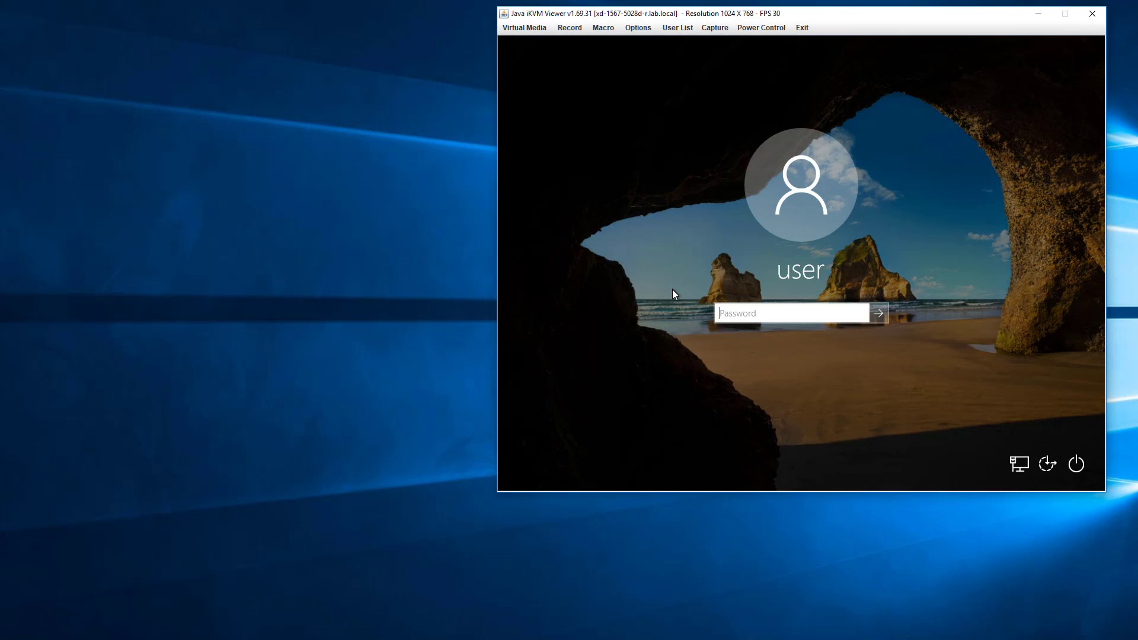
{"action": "type", "text": "********"}
{"action": "key", "text": "Return"}
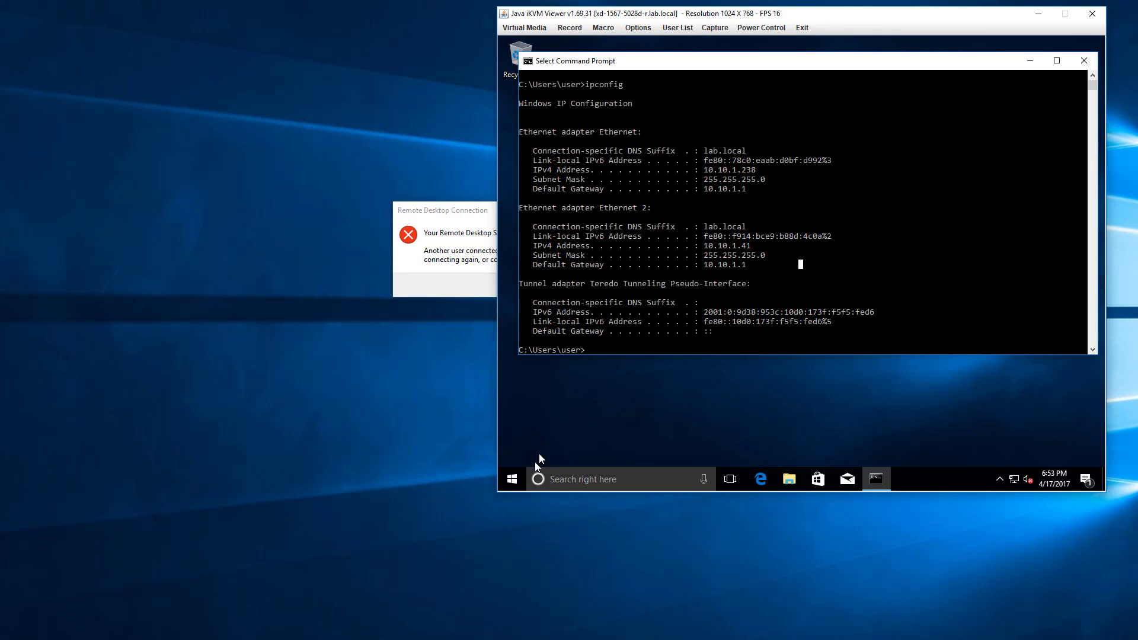
Turn off the sign-in requirement in the server's User Accounts and set up automatic sign-in by entering and confirming the account password.
{"action": "left_click", "coordinate": [510, 482]}
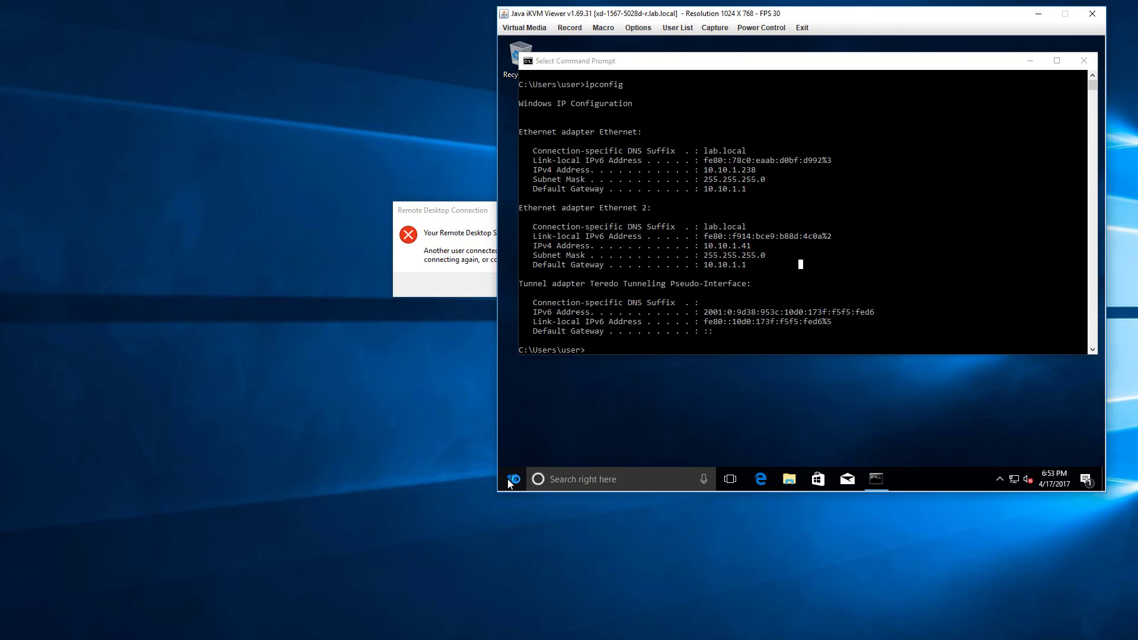
{"action": "key", "text": "super+r"}
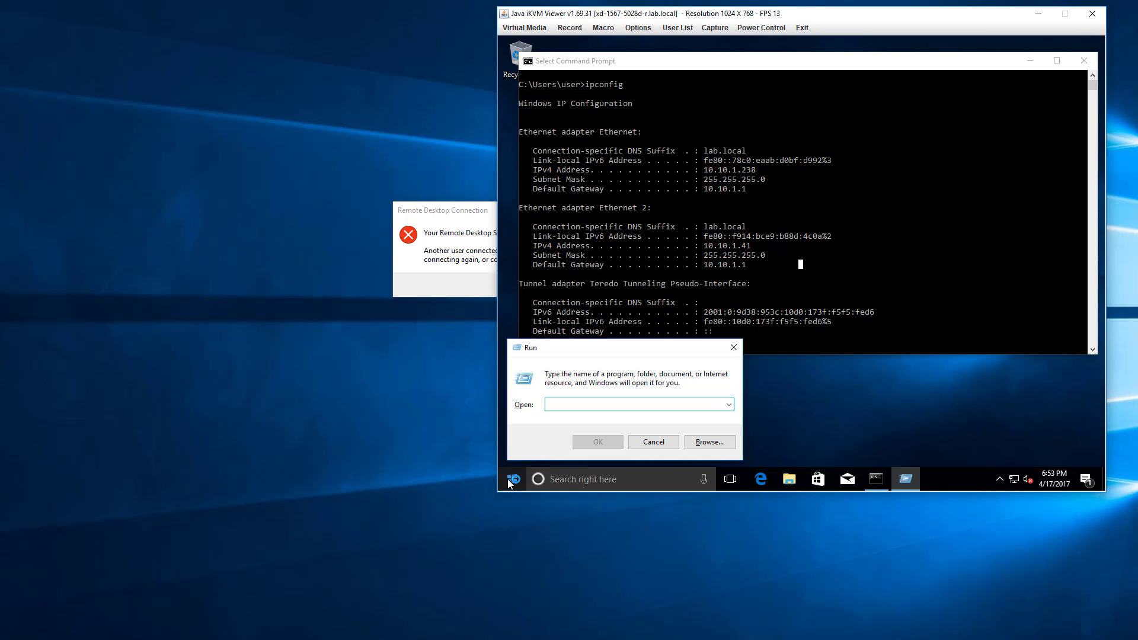
{"action": "type", "text": "netplwiz"}
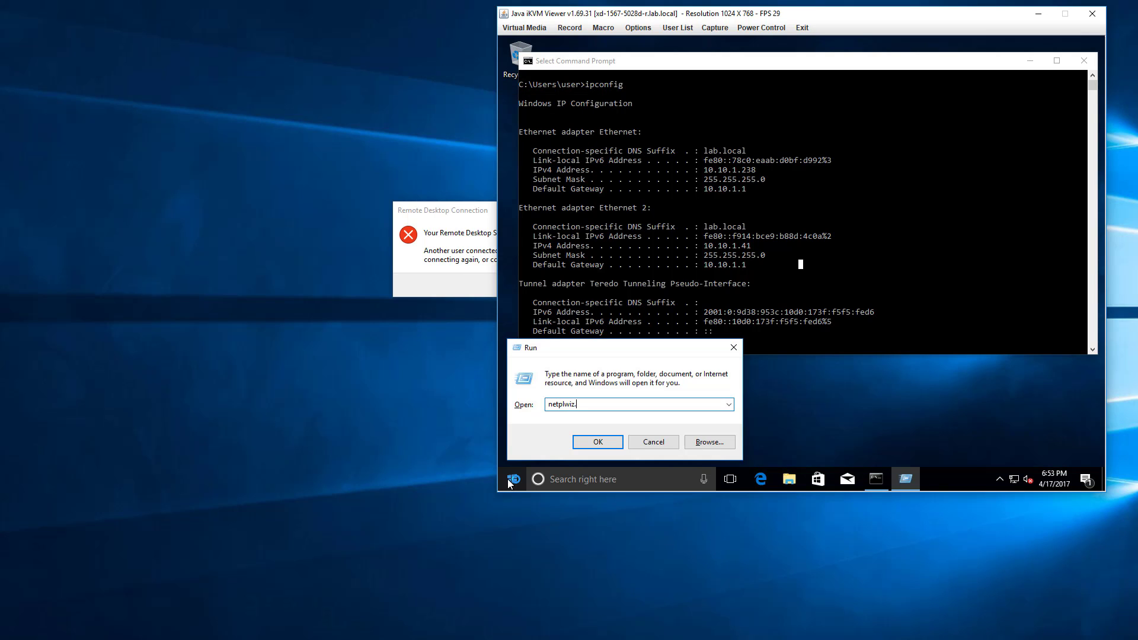
{"action": "key", "text": "Return"}
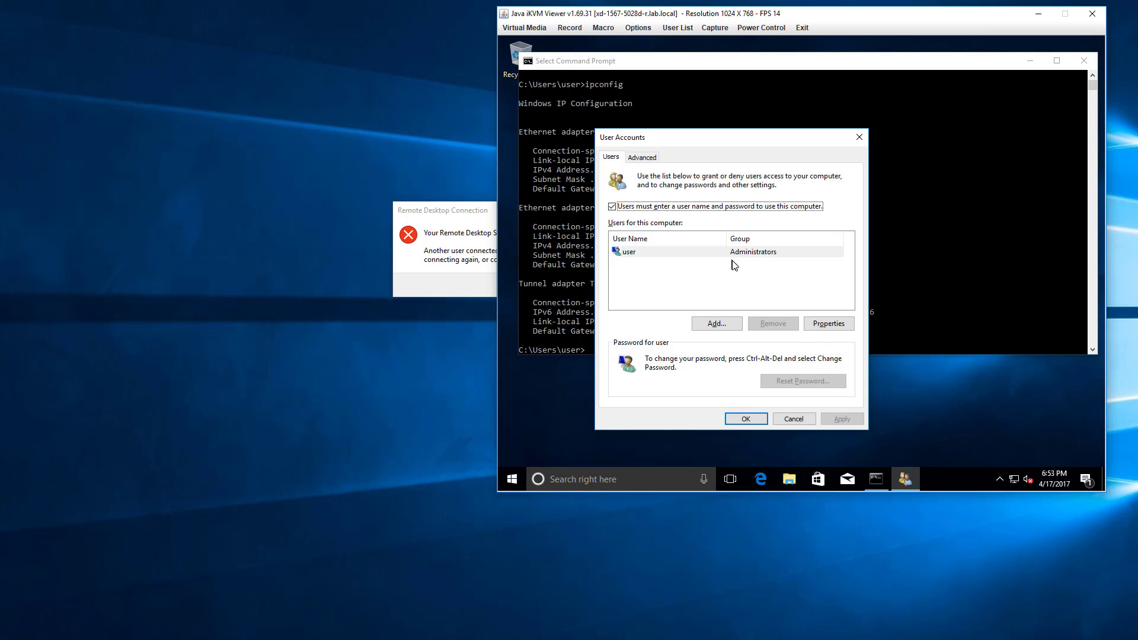
{"action": "left_click", "coordinate": [669, 209]}
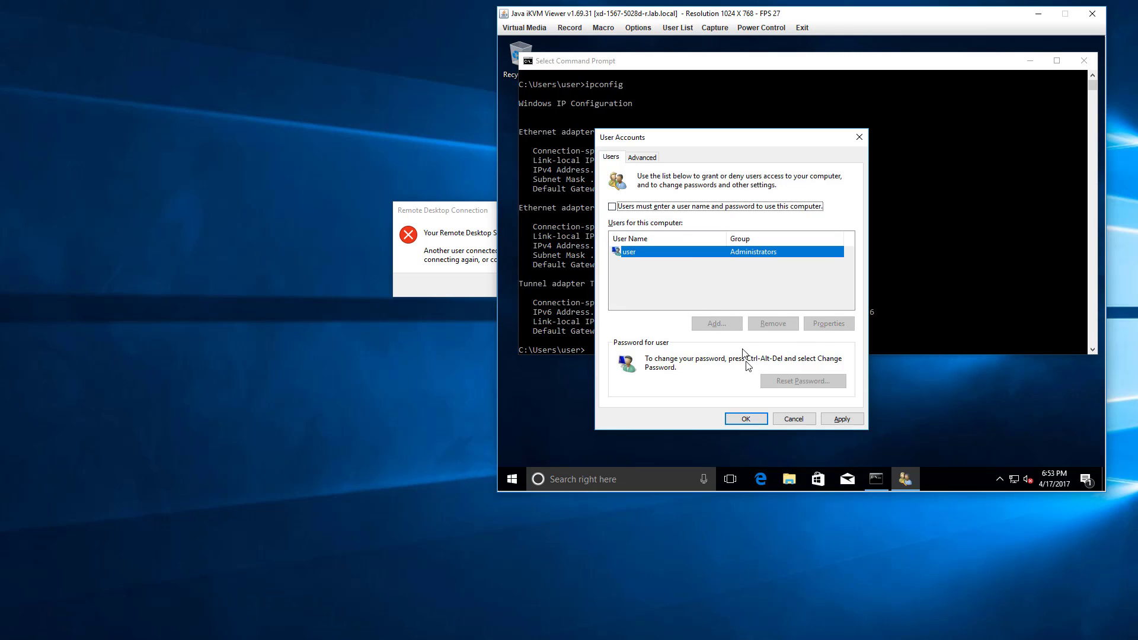
{"action": "left_click", "coordinate": [746, 417]}
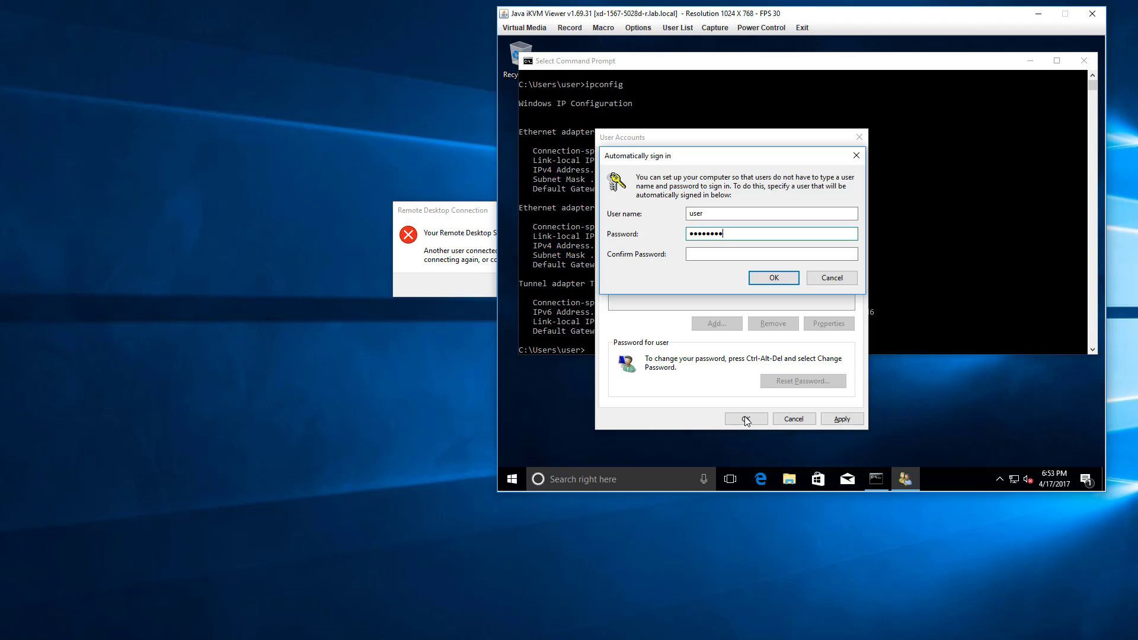
{"action": "key", "text": "Tab"}
{"action": "type", "text": "P"}
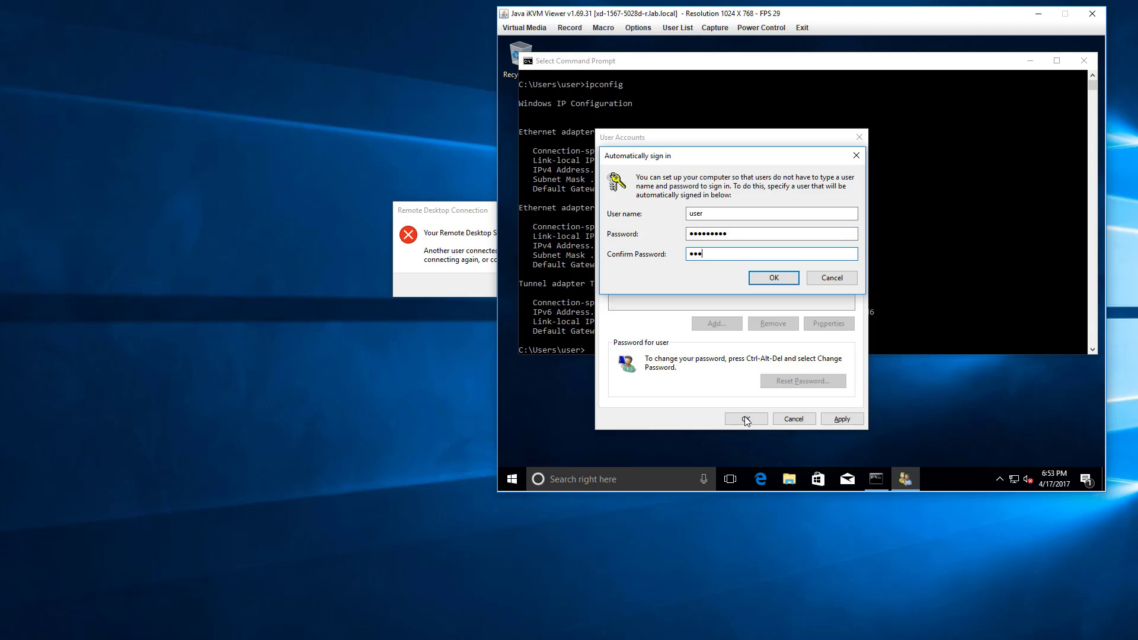
{"action": "key", "text": "Return"}
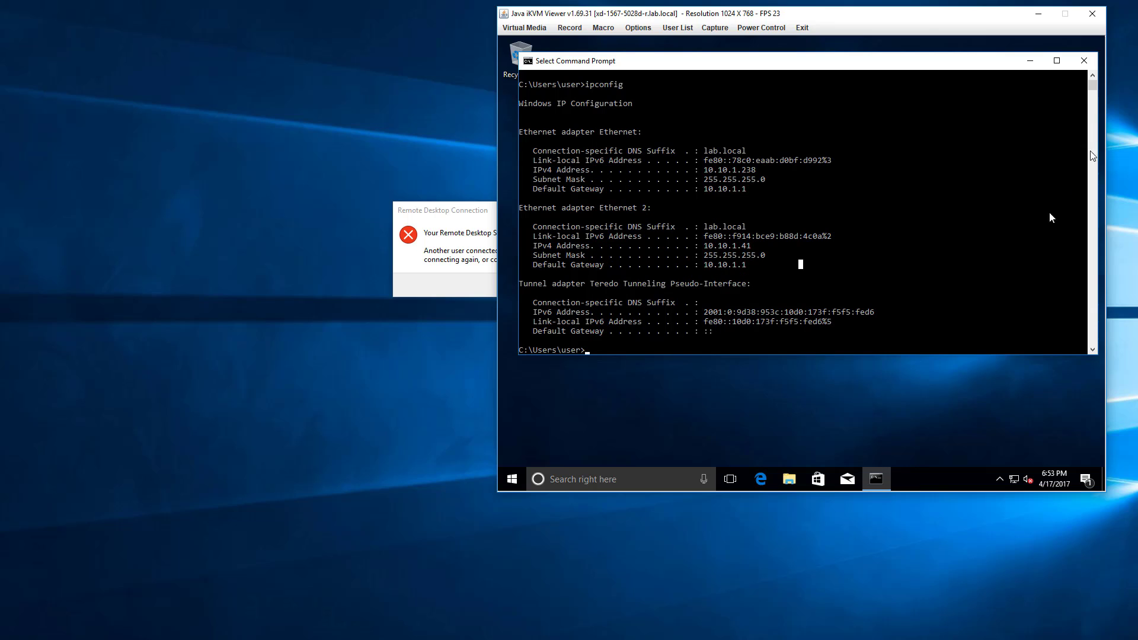
Close the Command Prompt on the server and check the resolution and scaling options in its Display settings.
{"action": "left_click", "coordinate": [1084, 60]}
{"action": "right_click", "coordinate": [863, 184]}
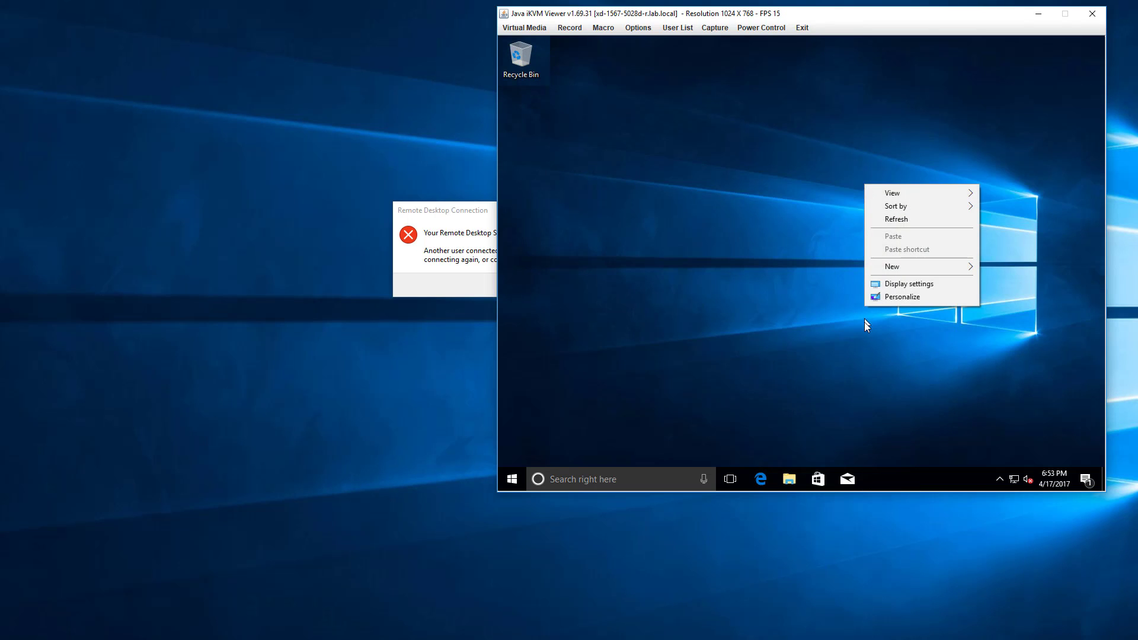
{"action": "left_click", "coordinate": [902, 297]}
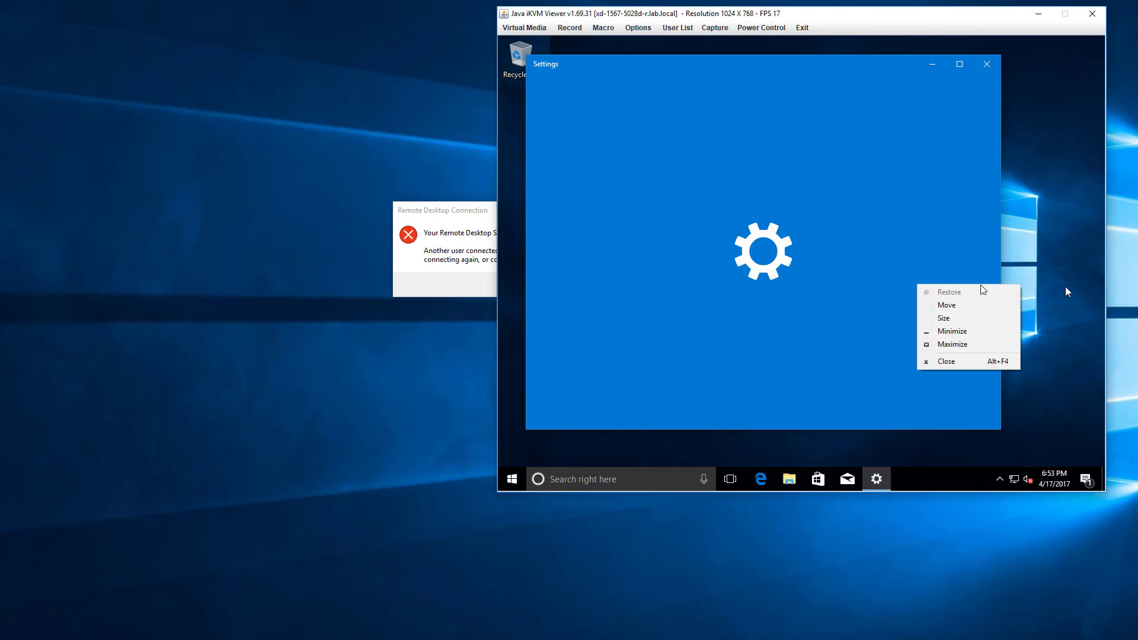
{"action": "right_click", "coordinate": [1079, 286]}
{"action": "left_click", "coordinate": [1029, 384]}
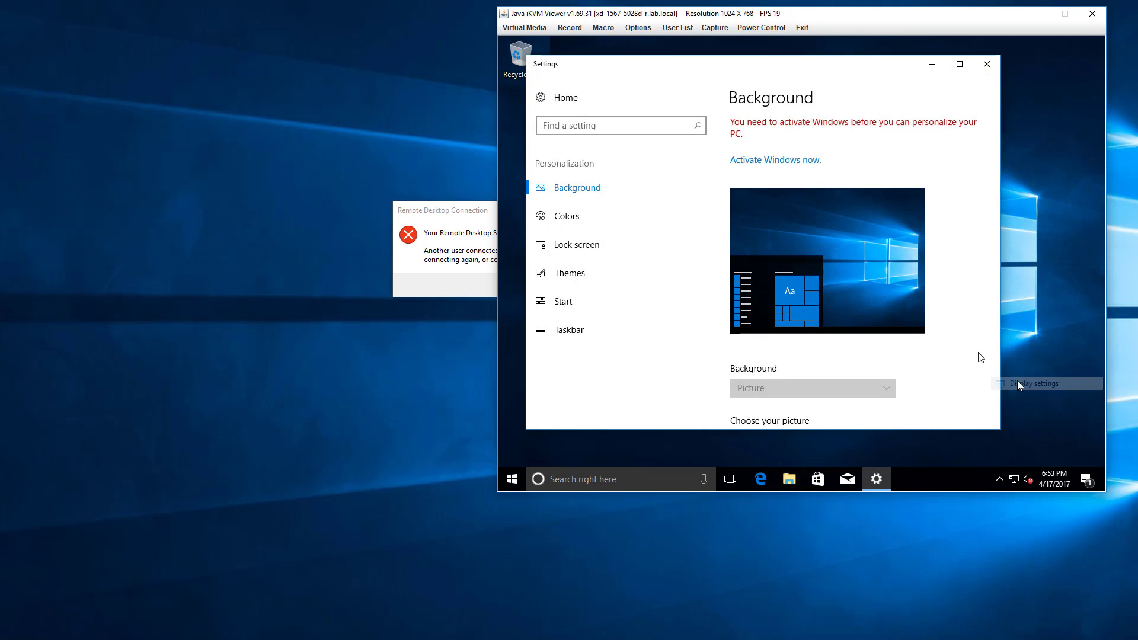
{"action": "scroll", "coordinate": [775, 391], "scroll_direction": "down", "scroll_amount": 3}
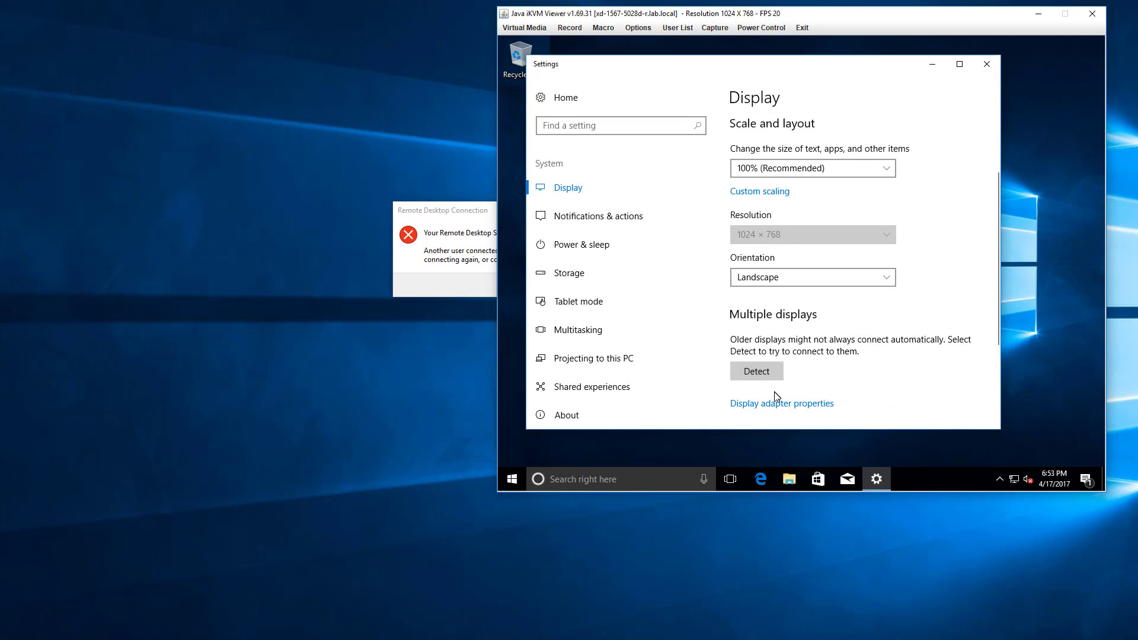
{"action": "scroll", "coordinate": [775, 390], "scroll_direction": "up", "scroll_amount": 3}
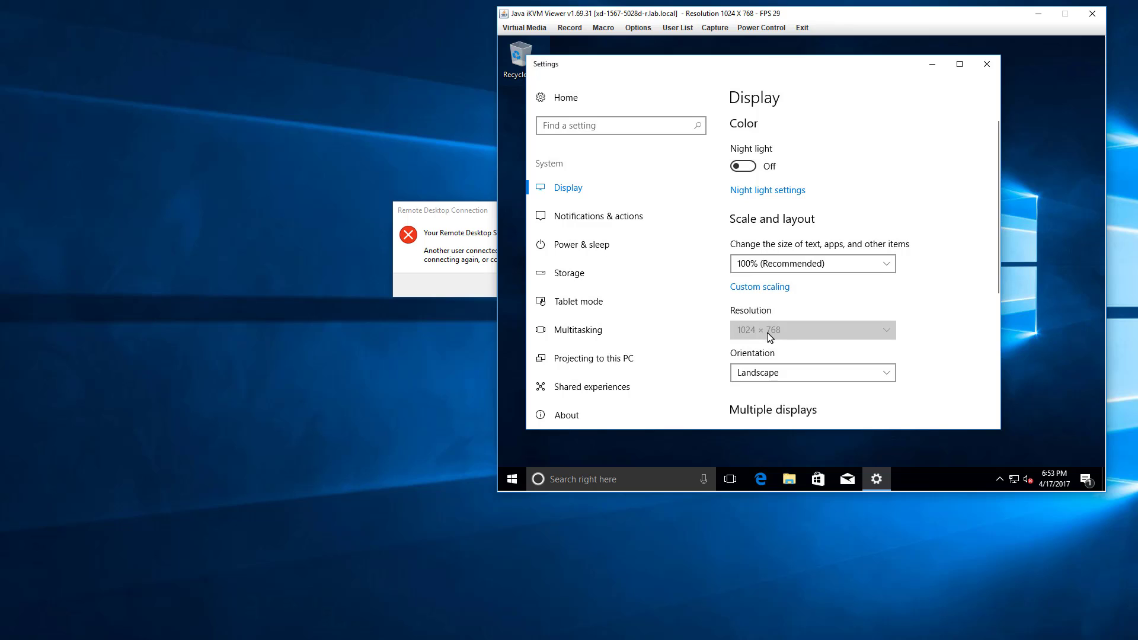
Dismiss the ended Remote Desktop session message, close Remote Desktop Connection, and move the Java console window to the desktop's corner.
{"action": "left_click", "coordinate": [481, 246]}
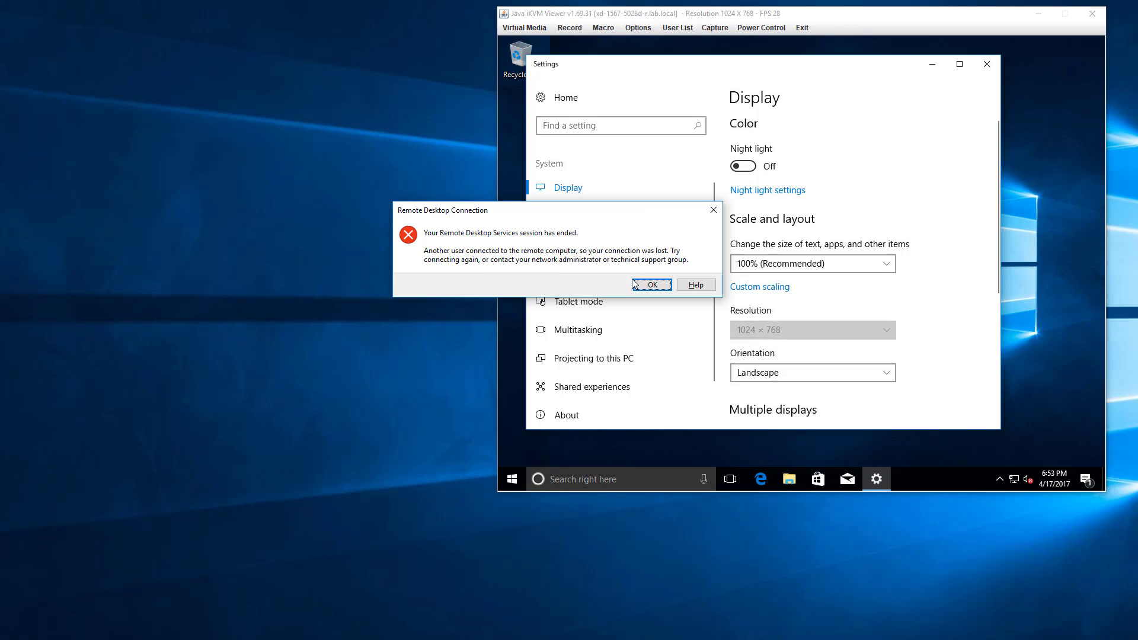
{"action": "left_click", "coordinate": [652, 285]}
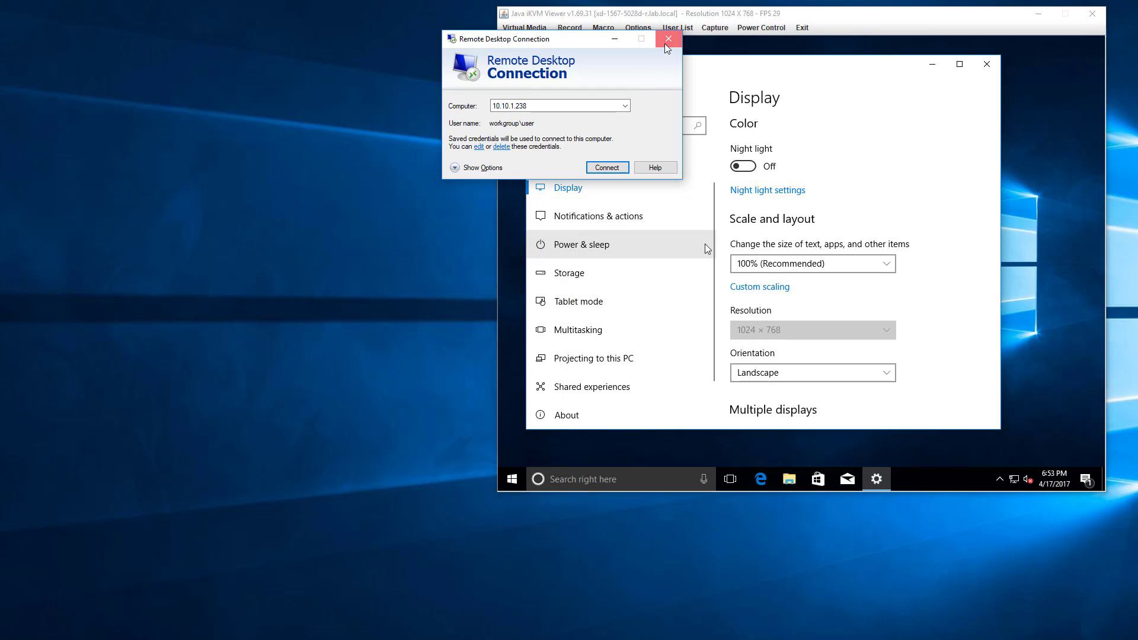
{"action": "left_click", "coordinate": [678, 31]}
{"action": "left_click_drag", "start_coordinate": [768, 17], "coordinate": [274, 13]}
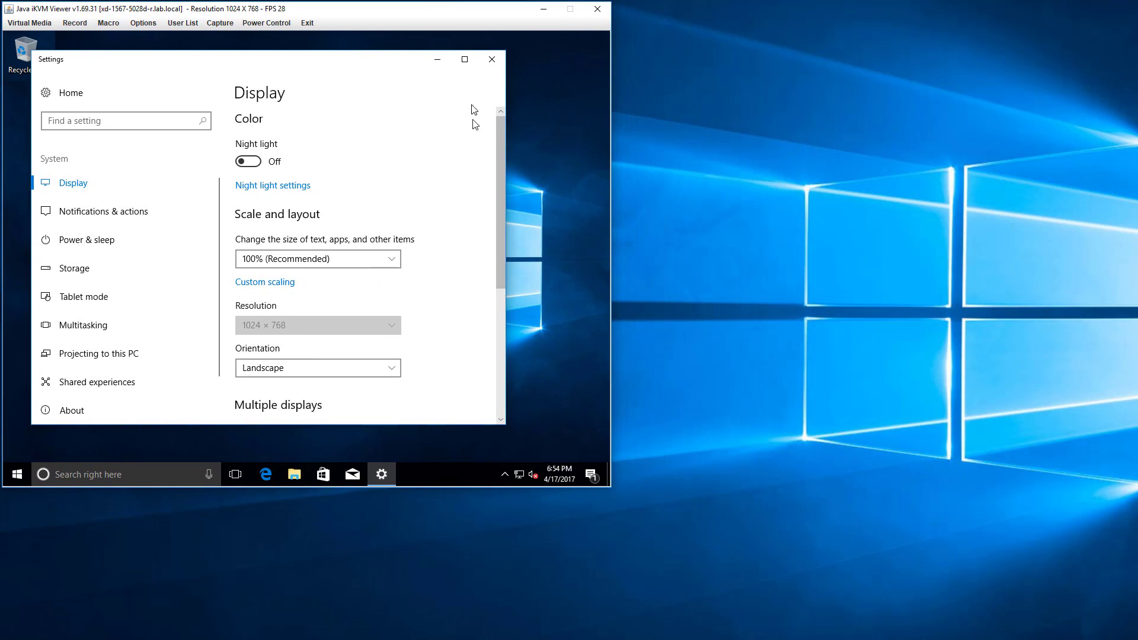
Detect additional displays, examine the display adapter's properties and available modes, and close the Settings window.
{"action": "scroll", "coordinate": [472, 189], "scroll_direction": "down", "scroll_amount": 5}
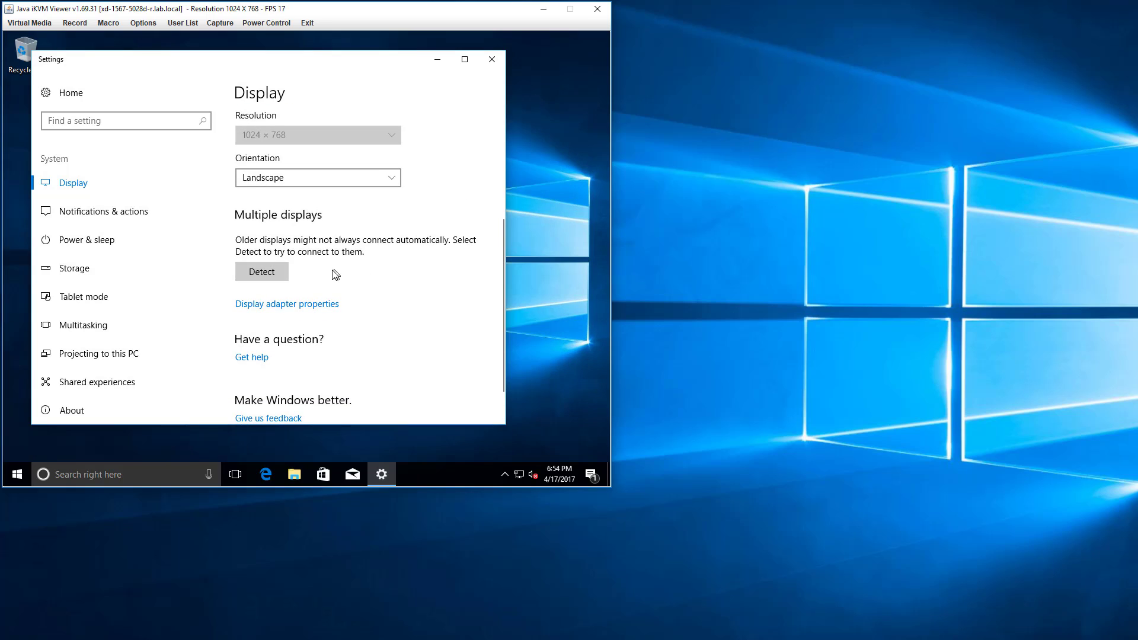
{"action": "left_click", "coordinate": [268, 275]}
{"action": "left_click", "coordinate": [280, 319]}
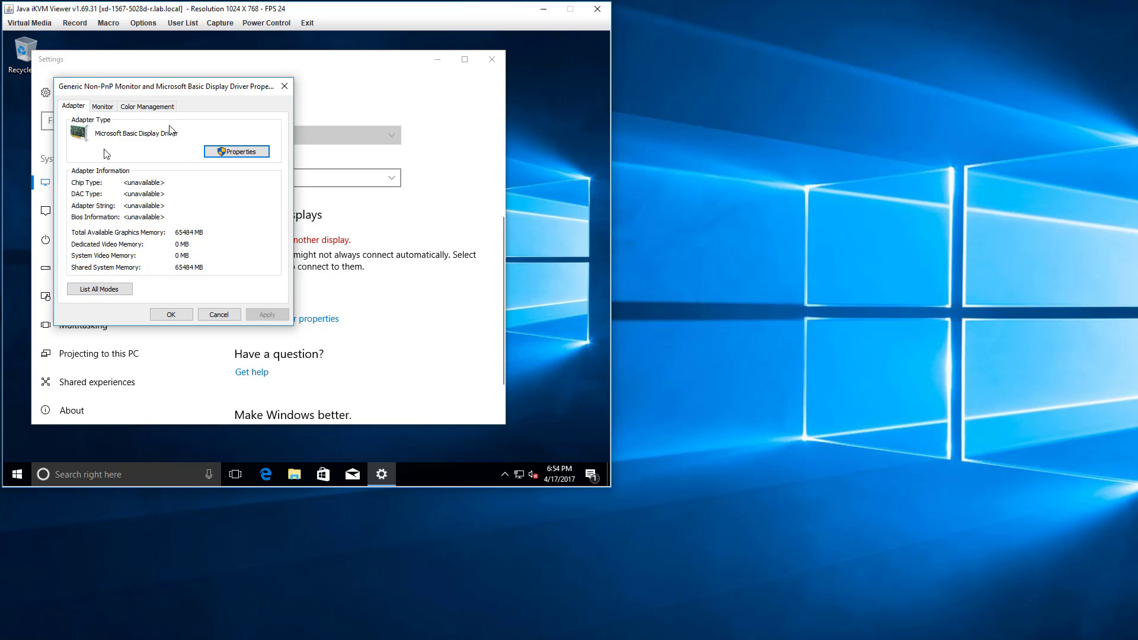
{"action": "left_click", "coordinate": [100, 289]}
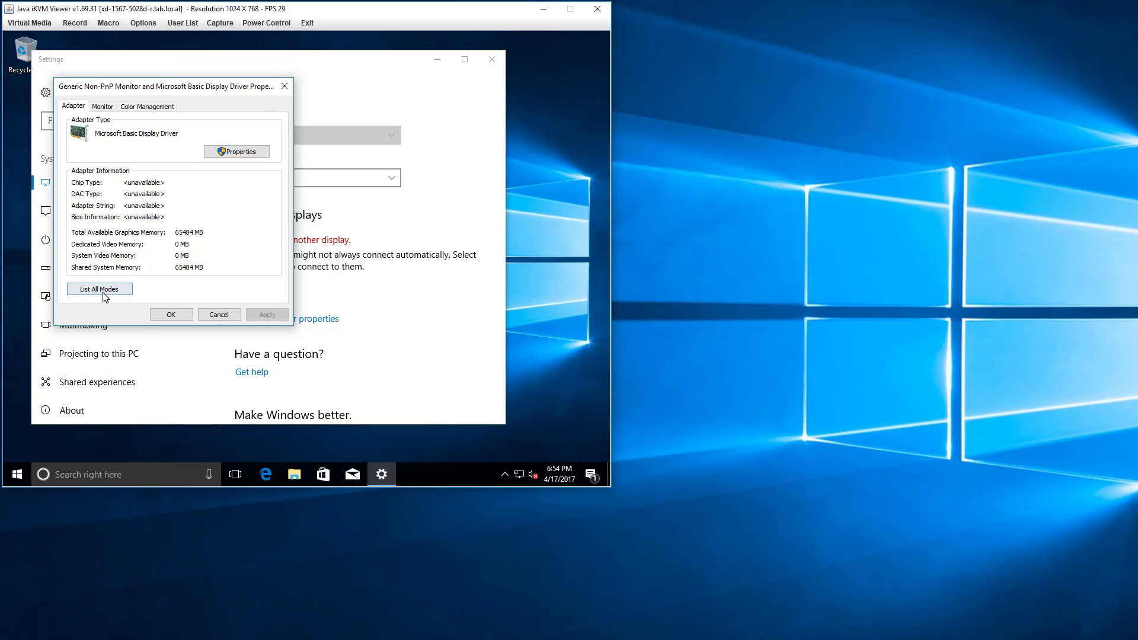
{"action": "left_click", "coordinate": [186, 249]}
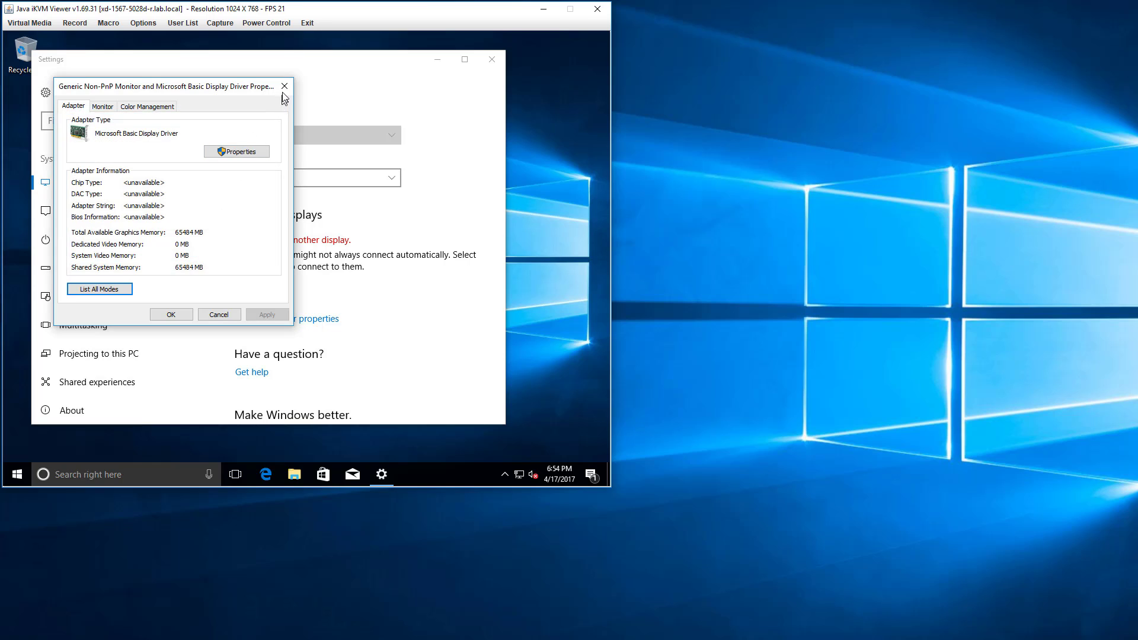
{"action": "left_click", "coordinate": [285, 87]}
{"action": "left_click", "coordinate": [492, 59]}
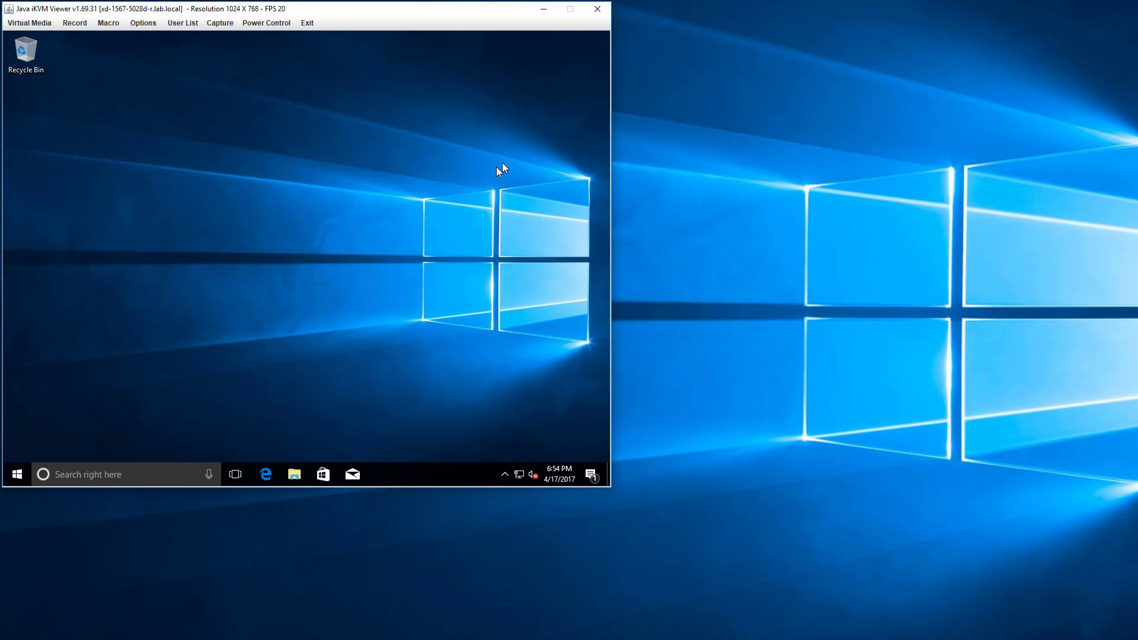
Browse the contents of Local Disk (C:) in the server's File Explorer.
{"action": "left_click", "coordinate": [296, 477]}
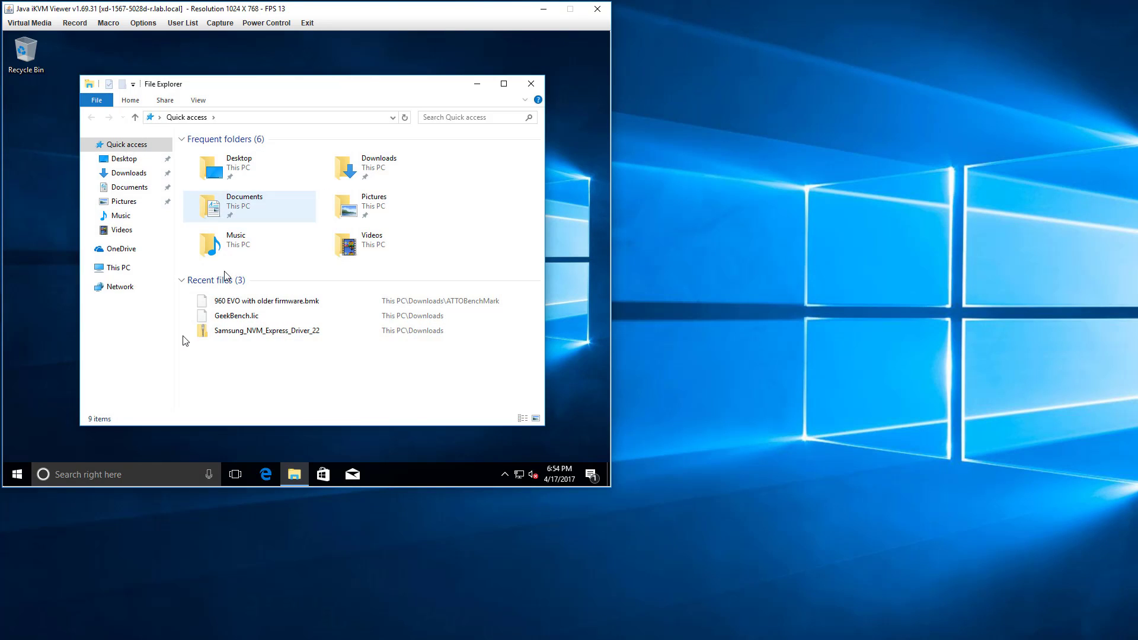
{"action": "left_click", "coordinate": [139, 268]}
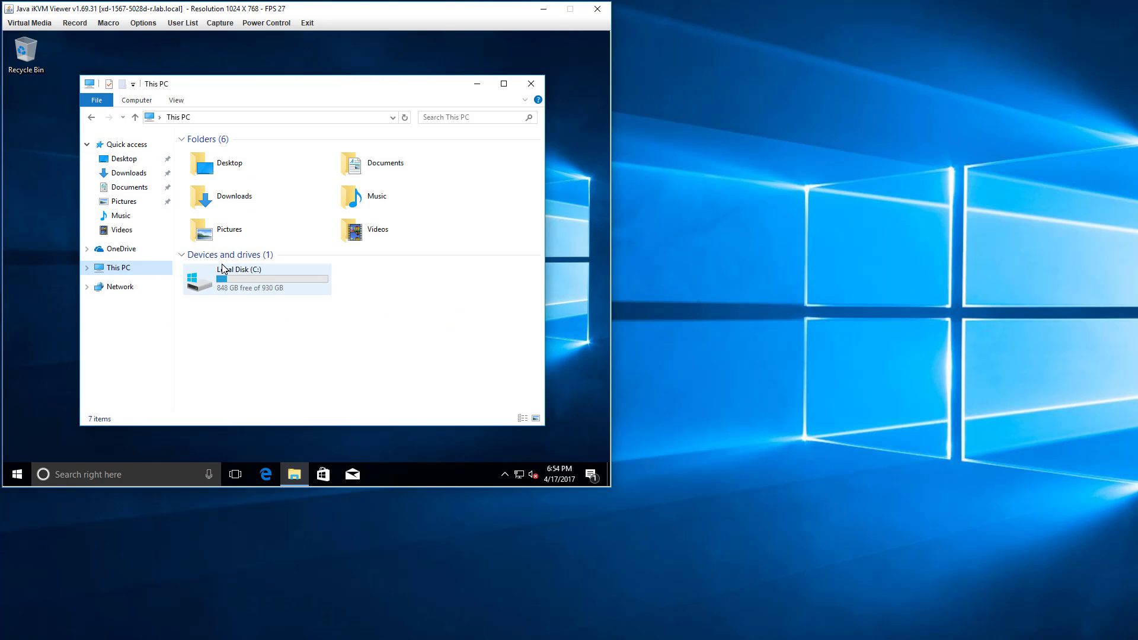
{"action": "double_click", "coordinate": [287, 279]}
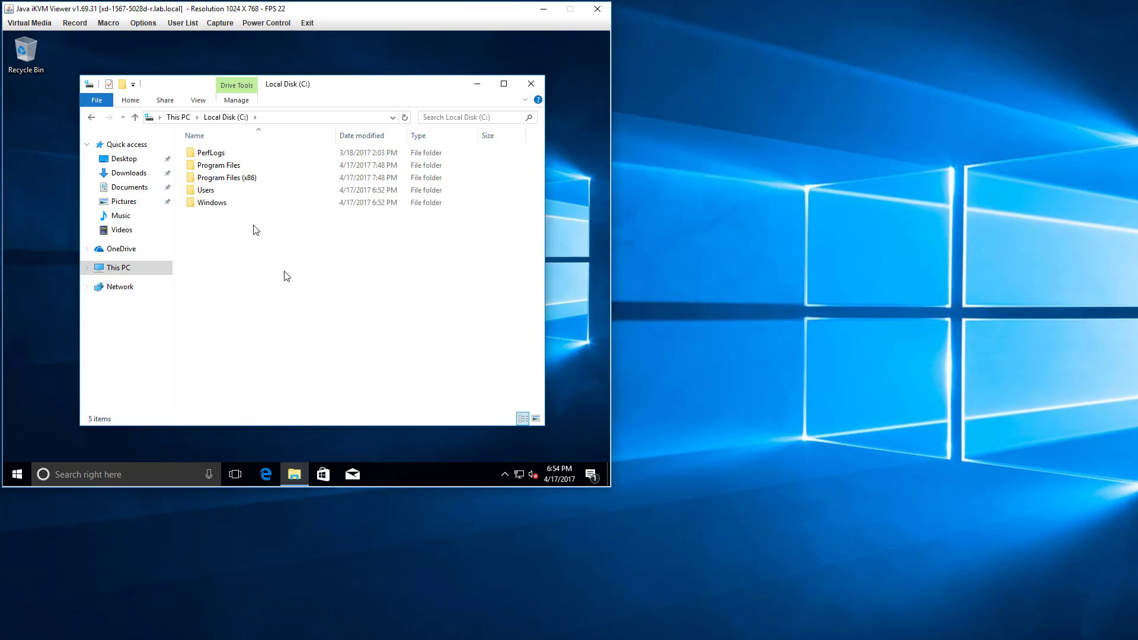
Open Device Manager and bring up the properties of the Samsung SSD 960 EVO 1TB disk drive, minimizing the File Explorer window.
{"action": "right_click", "coordinate": [20, 479]}
{"action": "left_click", "coordinate": [54, 223]}
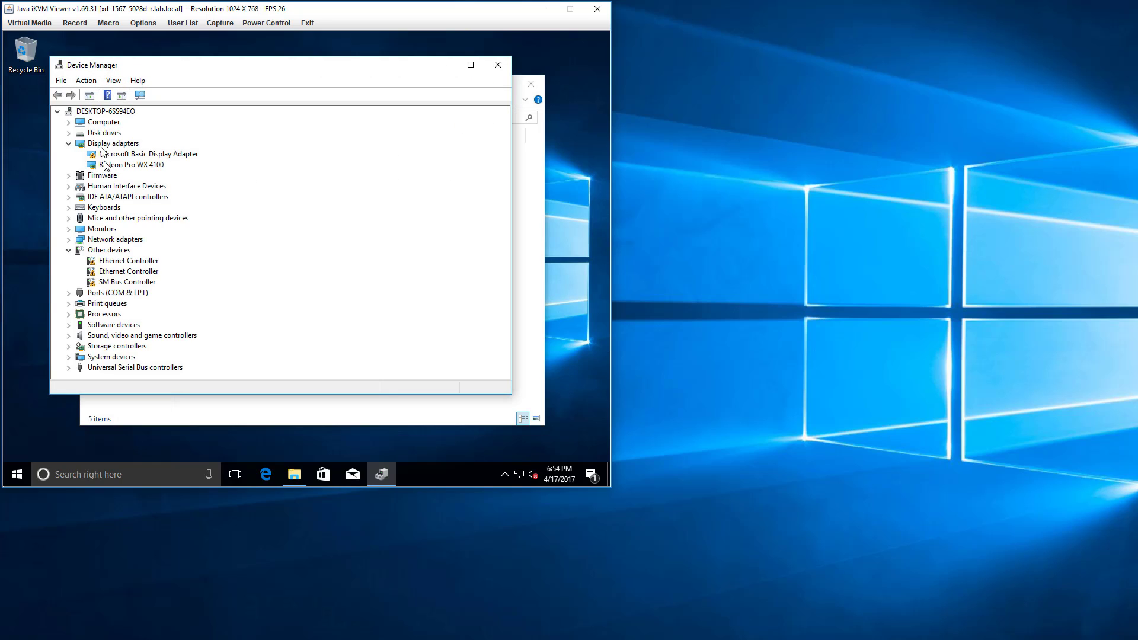
{"action": "left_click", "coordinate": [77, 136]}
{"action": "left_click", "coordinate": [68, 134]}
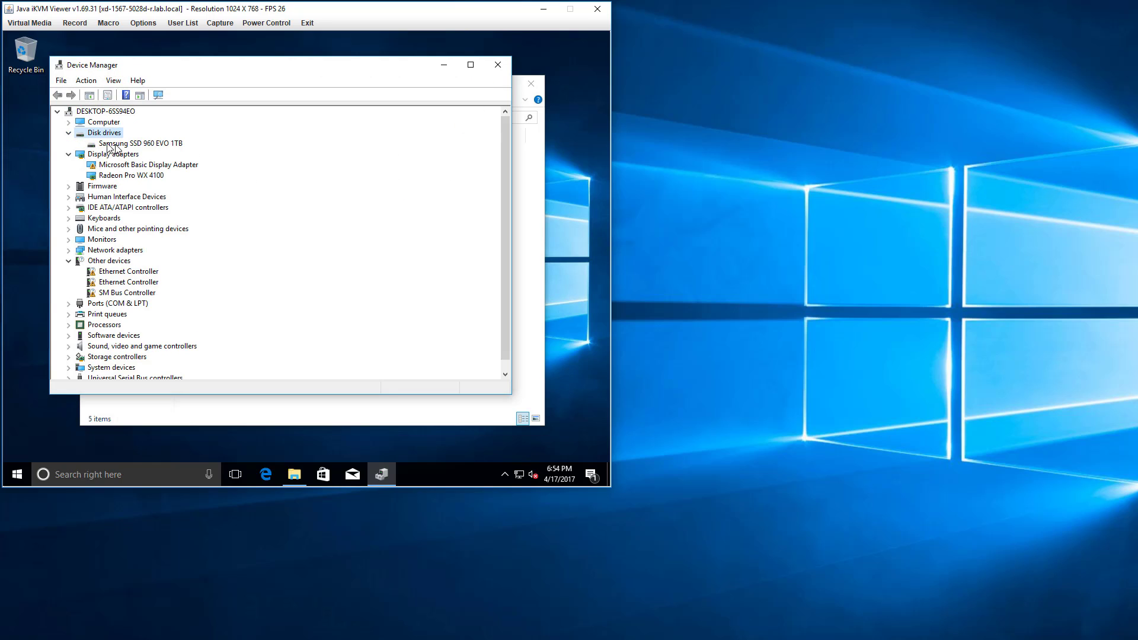
{"action": "left_click", "coordinate": [118, 143]}
{"action": "right_click", "coordinate": [117, 144]}
{"action": "left_click", "coordinate": [166, 199]}
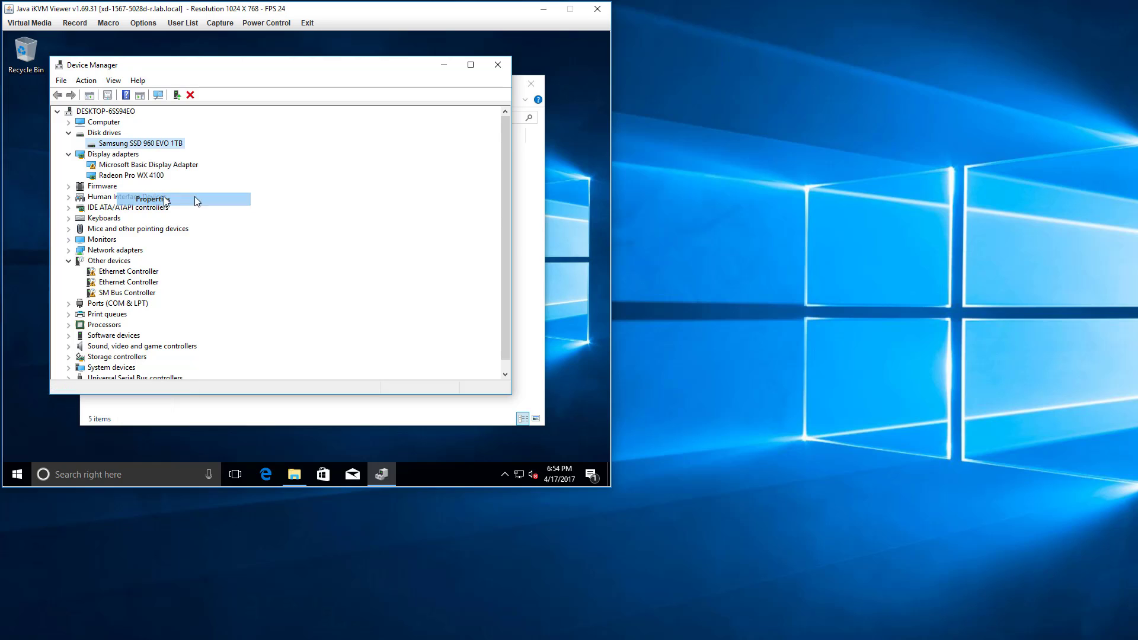
{"action": "left_click", "coordinate": [519, 192]}
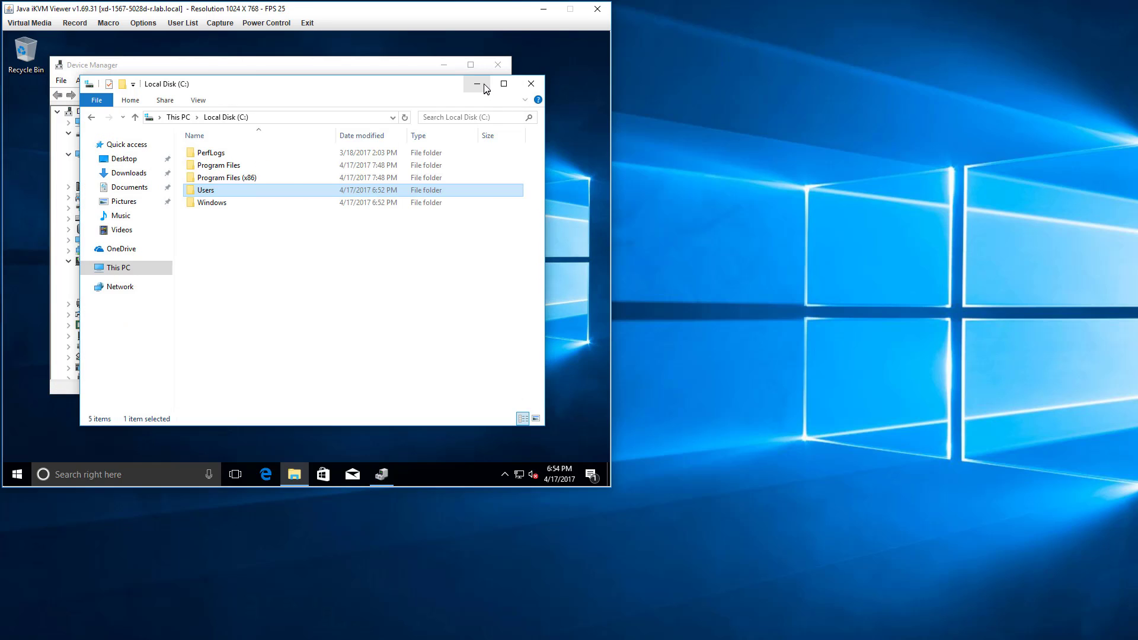
{"action": "left_click", "coordinate": [478, 84]}
Examine the 960 EVO's driver information and its Hardware Ids and Compatible Ids, and close the properties without changes.
{"action": "left_click", "coordinate": [267, 120]}
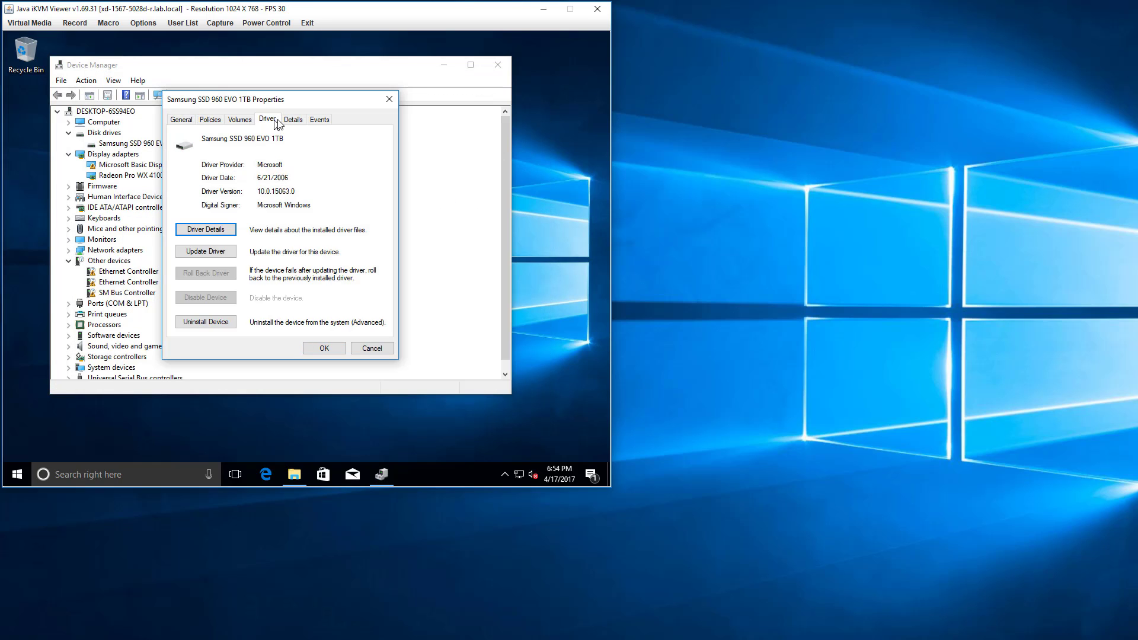
{"action": "left_click", "coordinate": [294, 120]}
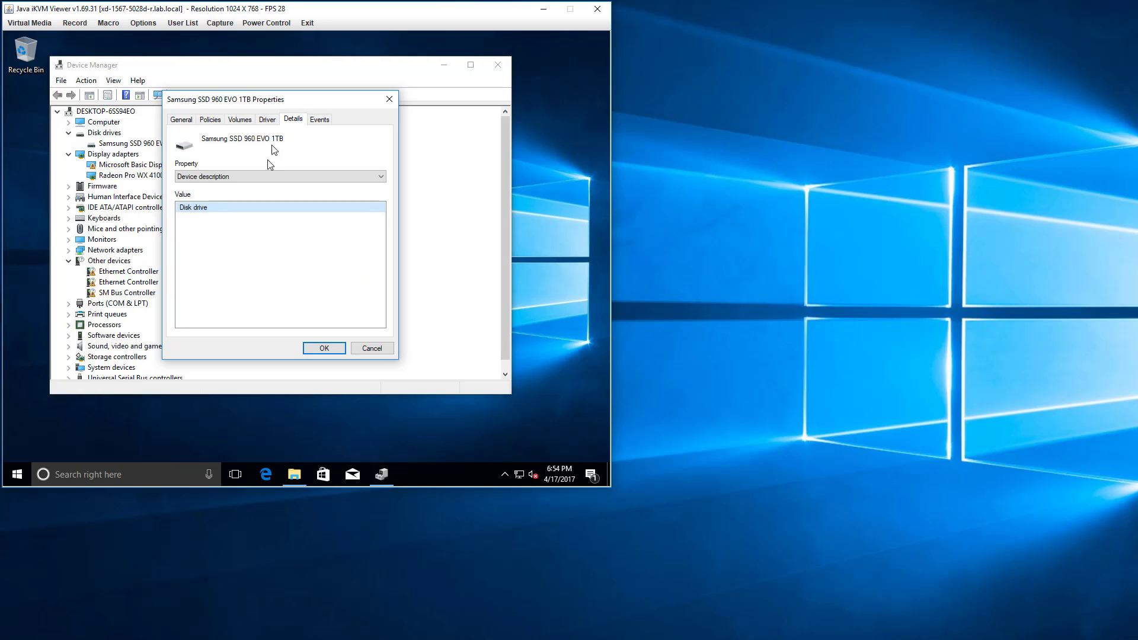
{"action": "left_click", "coordinate": [250, 176]}
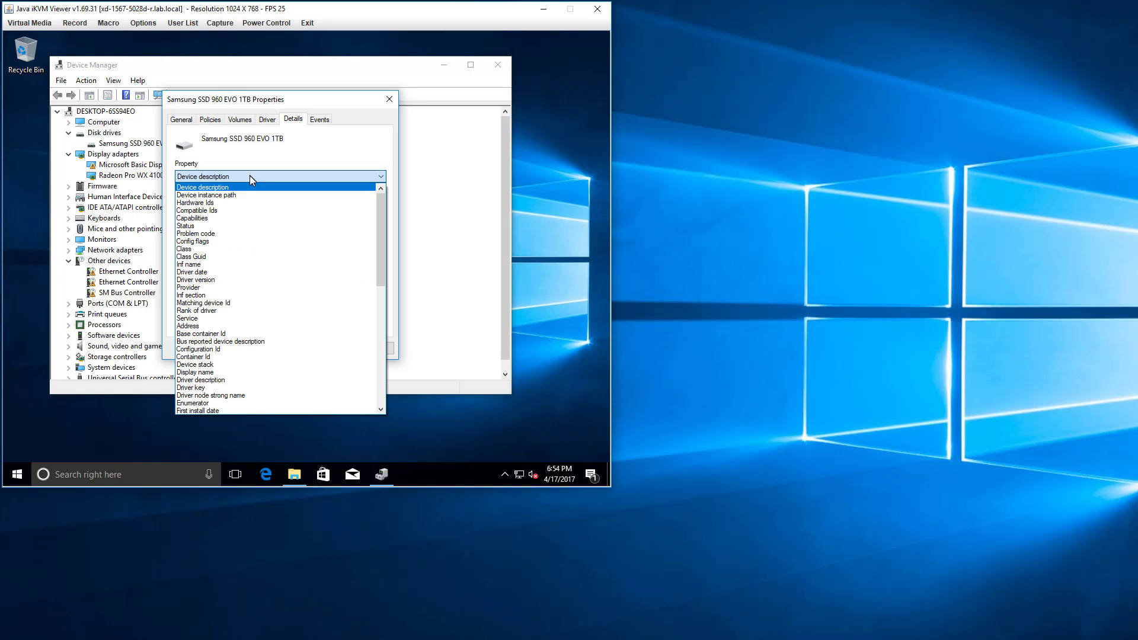
{"action": "left_click", "coordinate": [227, 203]}
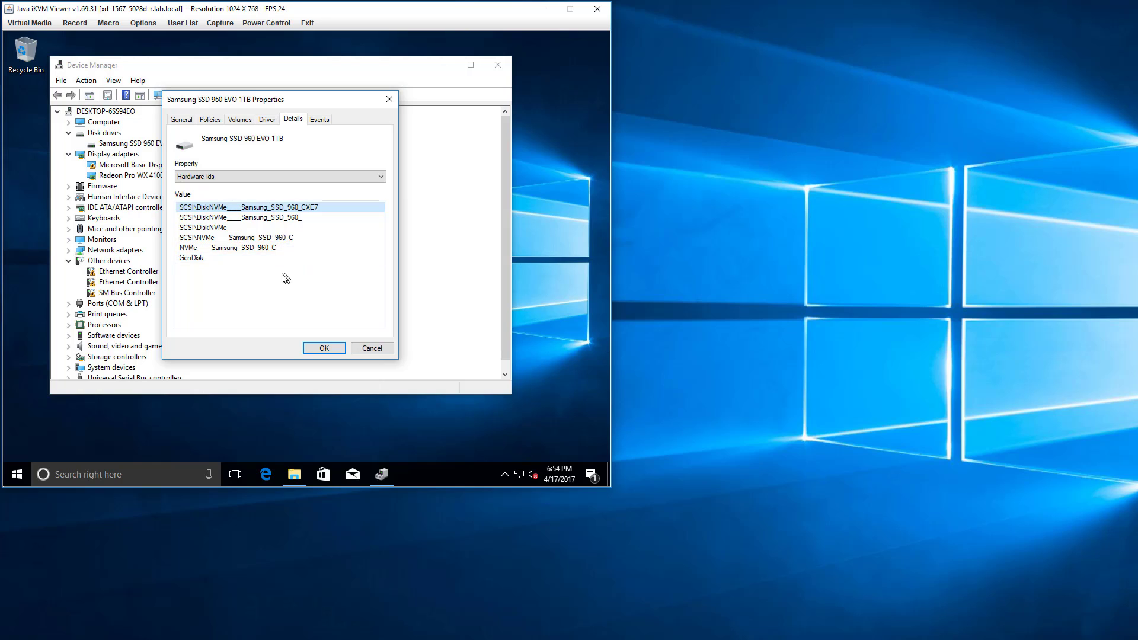
{"action": "left_click", "coordinate": [245, 176]}
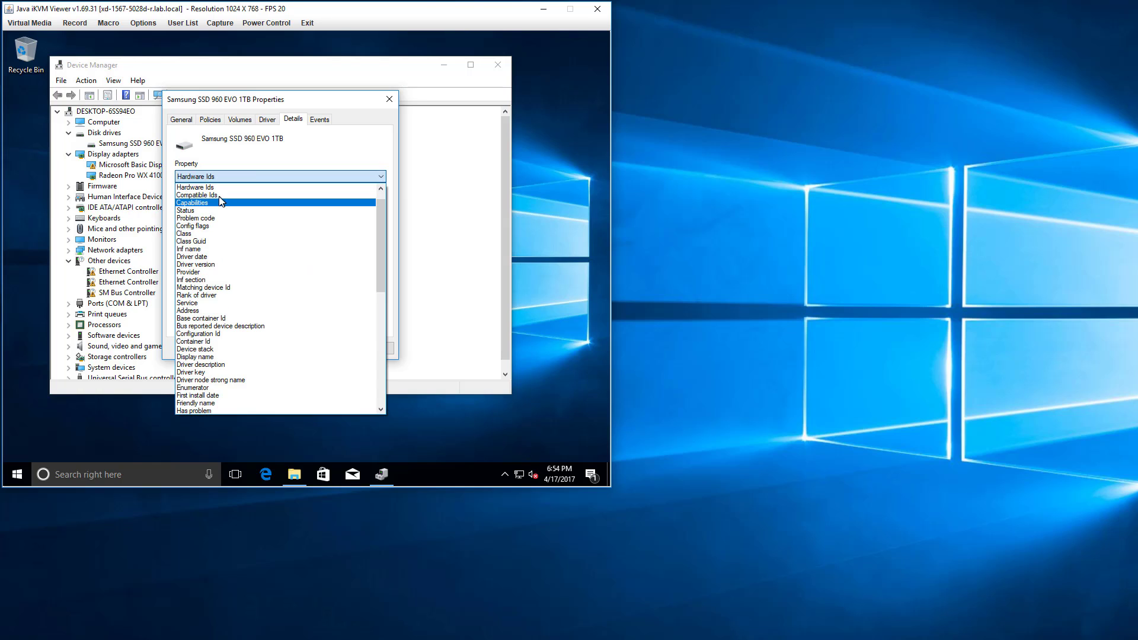
{"action": "left_click", "coordinate": [221, 195]}
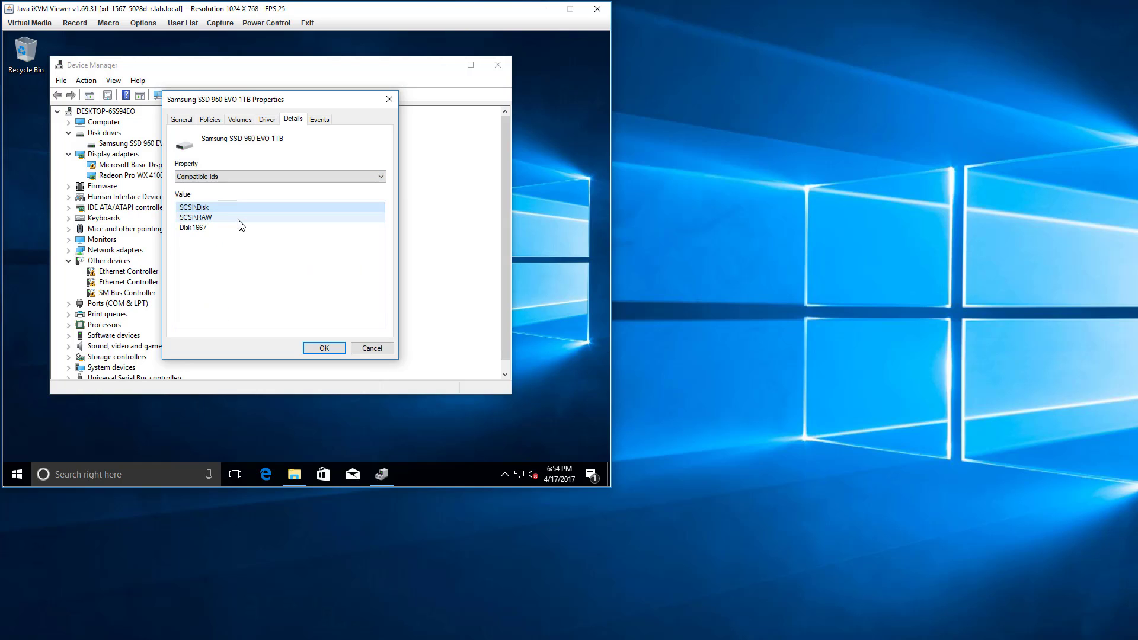
{"action": "left_click", "coordinate": [371, 349]}
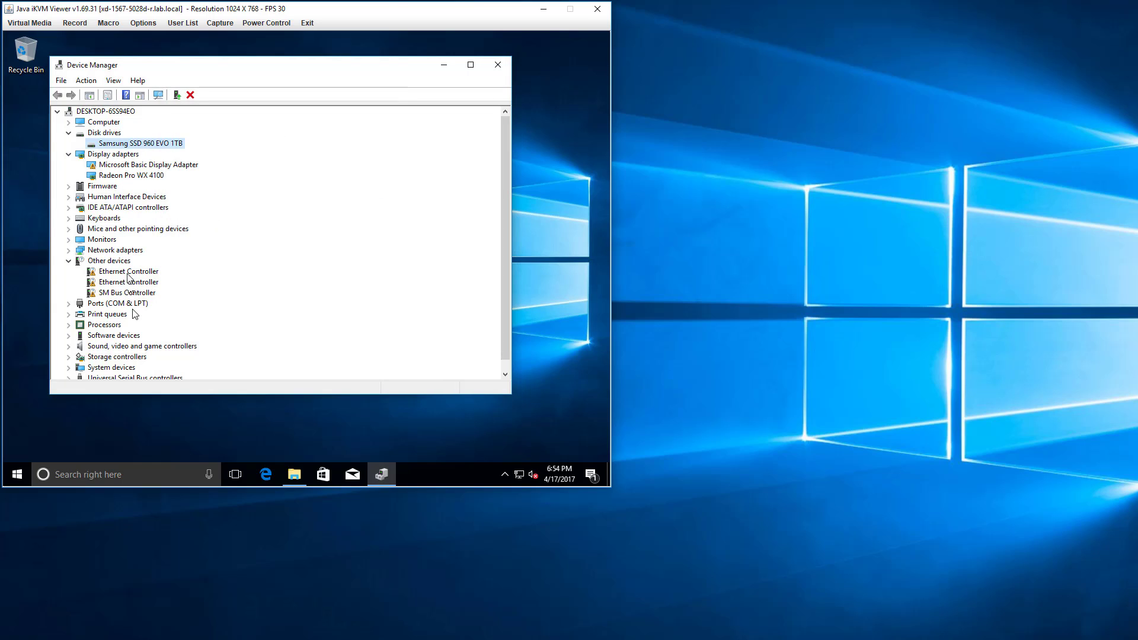
Expand Storage controllers in Device Manager and select the Standard NVM Express Controller to check which driver is in use.
{"action": "scroll", "coordinate": [116, 343], "scroll_direction": "down", "scroll_amount": 1}
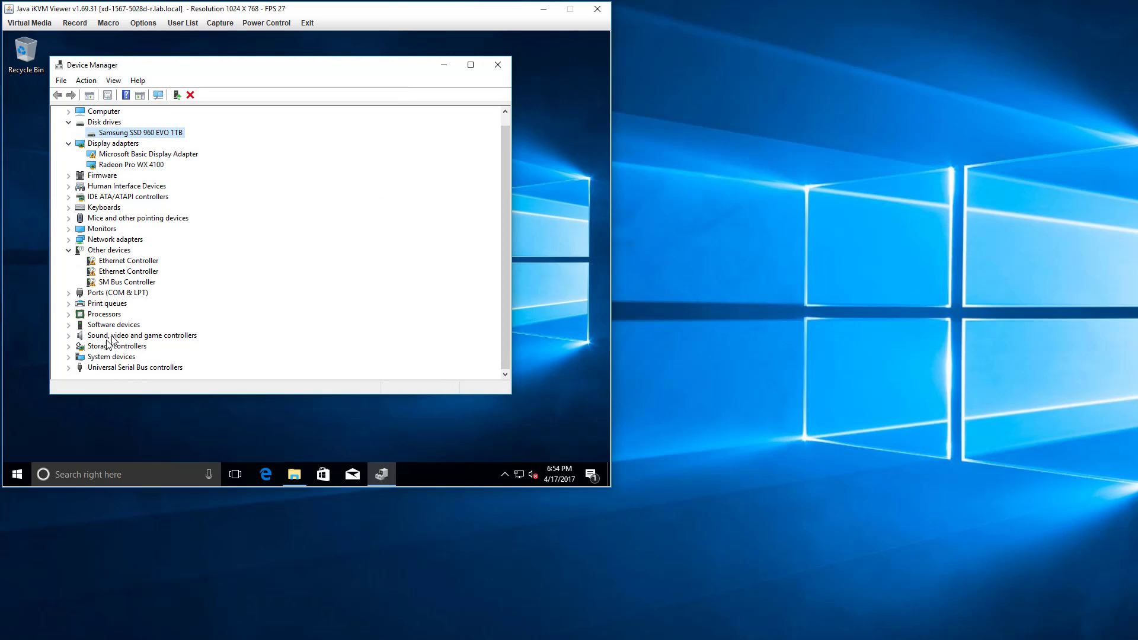
{"action": "left_click", "coordinate": [77, 348]}
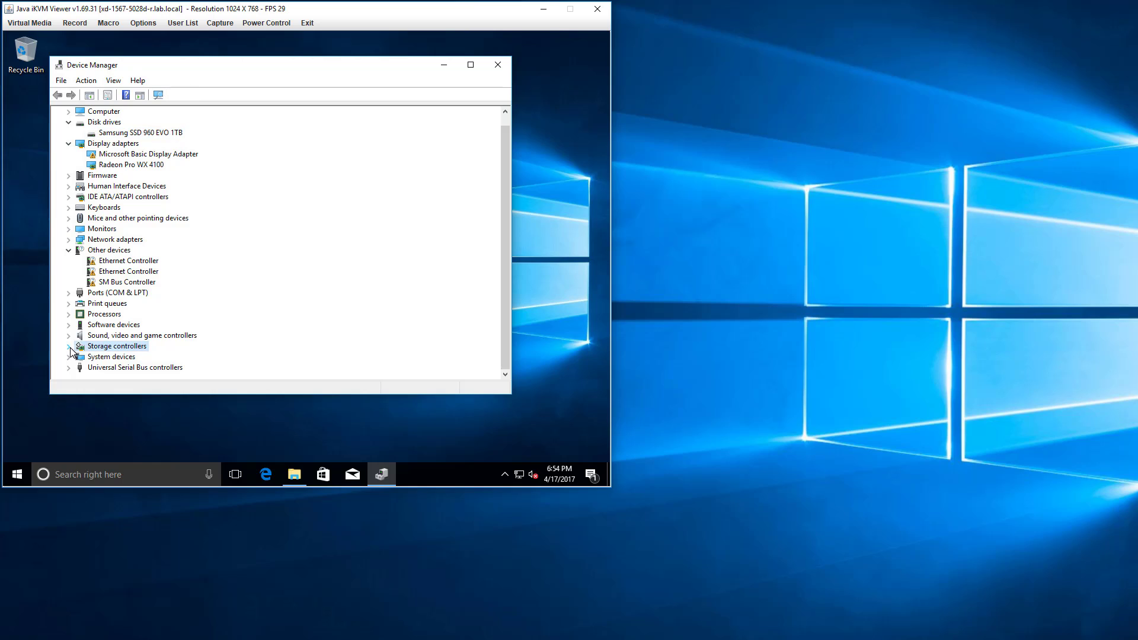
{"action": "left_click", "coordinate": [69, 347]}
{"action": "left_click", "coordinate": [110, 367]}
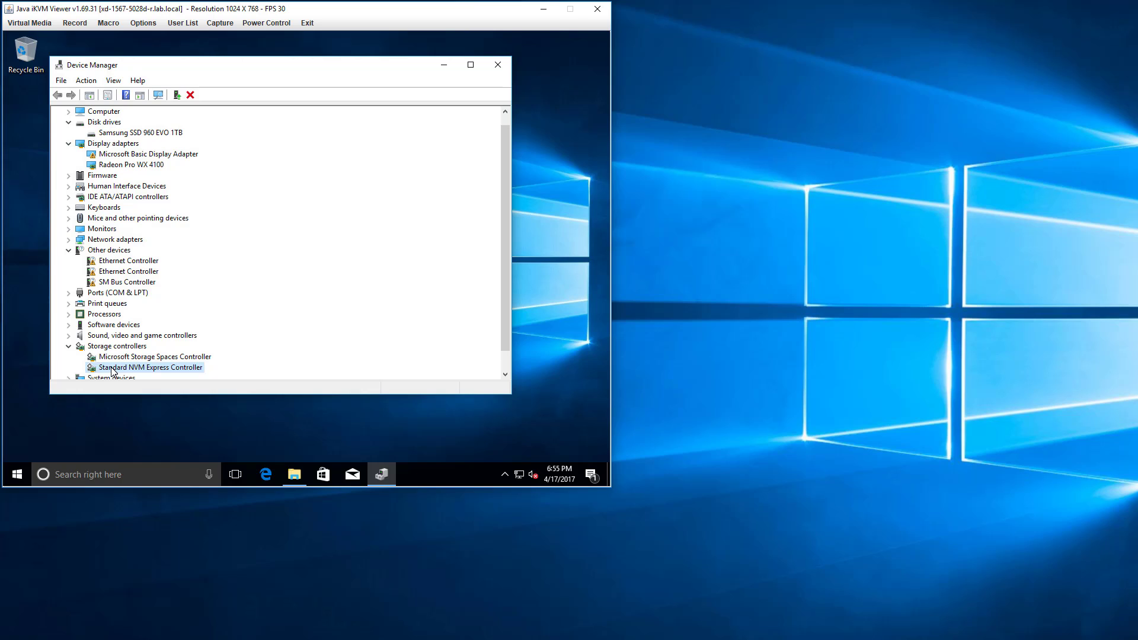
Launch the Samsung NVM Express Driver 2.2 installer from the Samsung_NVM_Express_Driver_22 archive in the Downloads folder.
{"action": "mouse_move", "coordinate": [301, 478]}
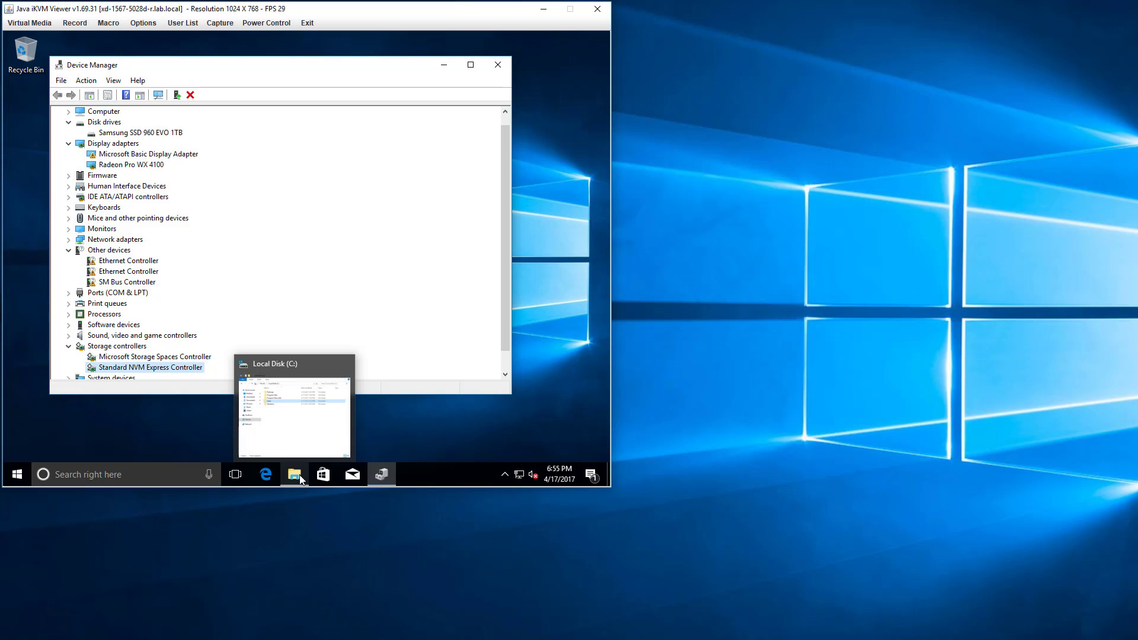
{"action": "left_click", "coordinate": [294, 422]}
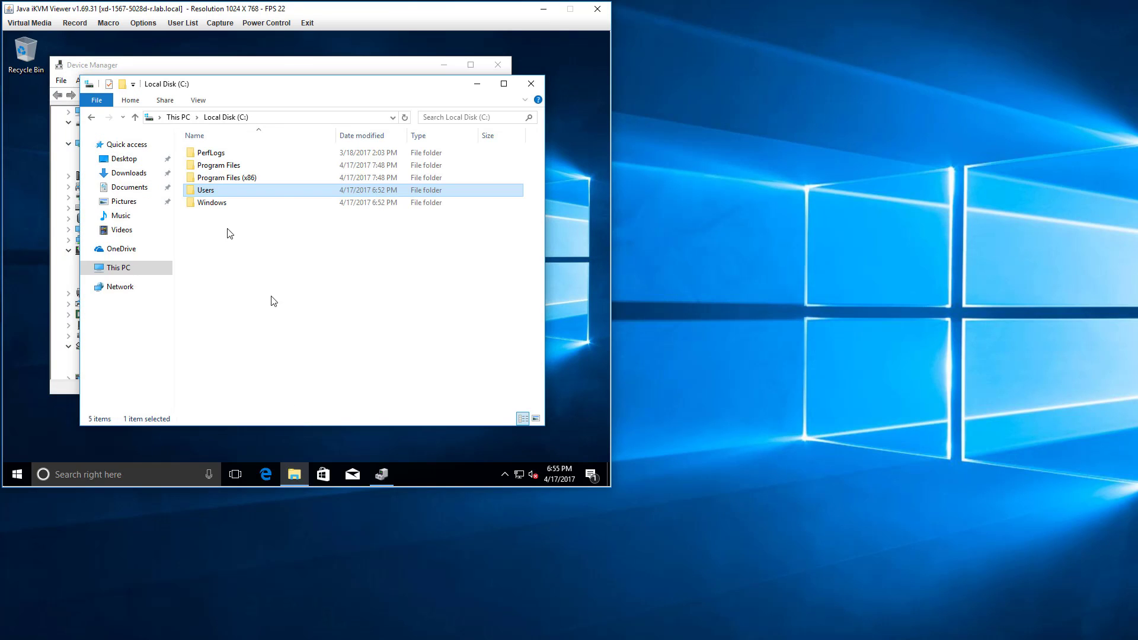
{"action": "left_click", "coordinate": [153, 191]}
{"action": "left_click", "coordinate": [133, 174]}
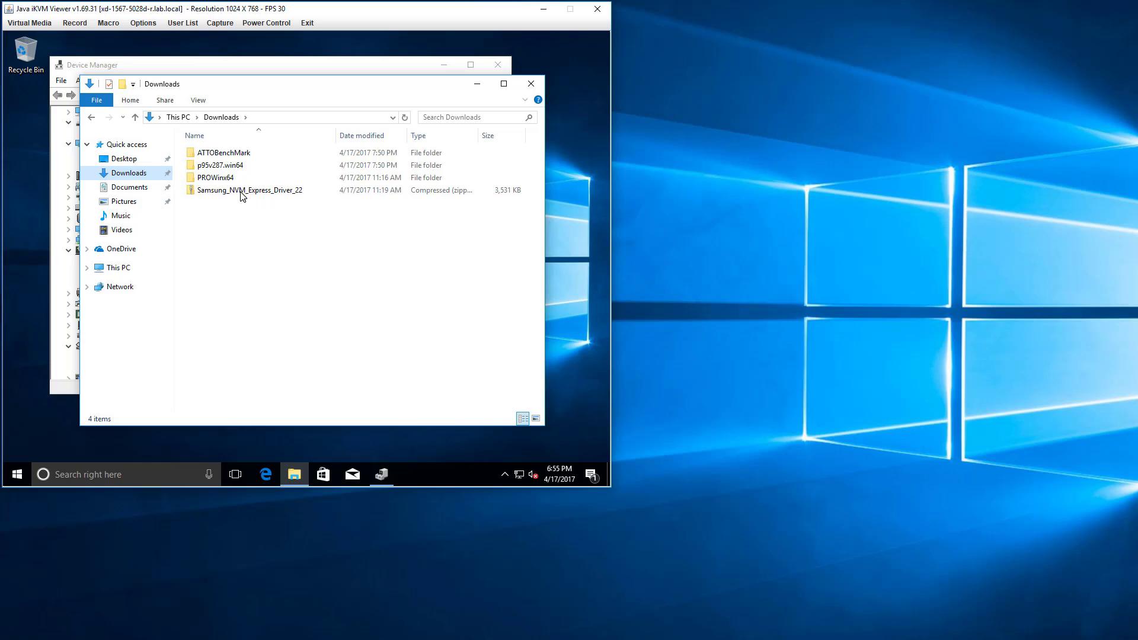
{"action": "double_click", "coordinate": [242, 191]}
{"action": "double_click", "coordinate": [243, 155]}
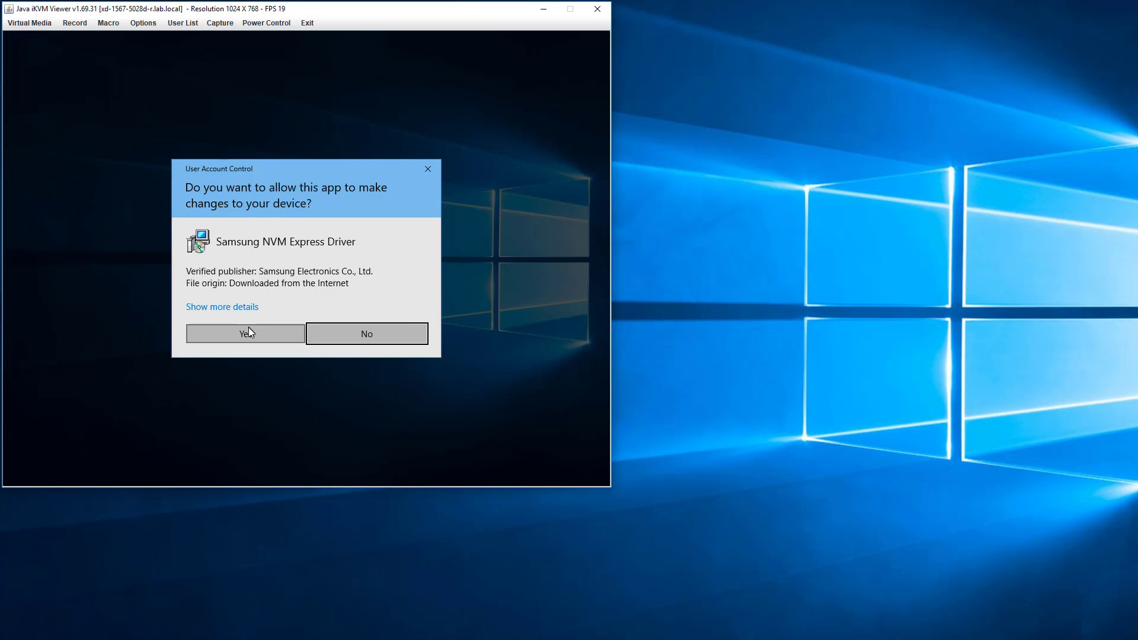
{"action": "left_click", "coordinate": [249, 329]}
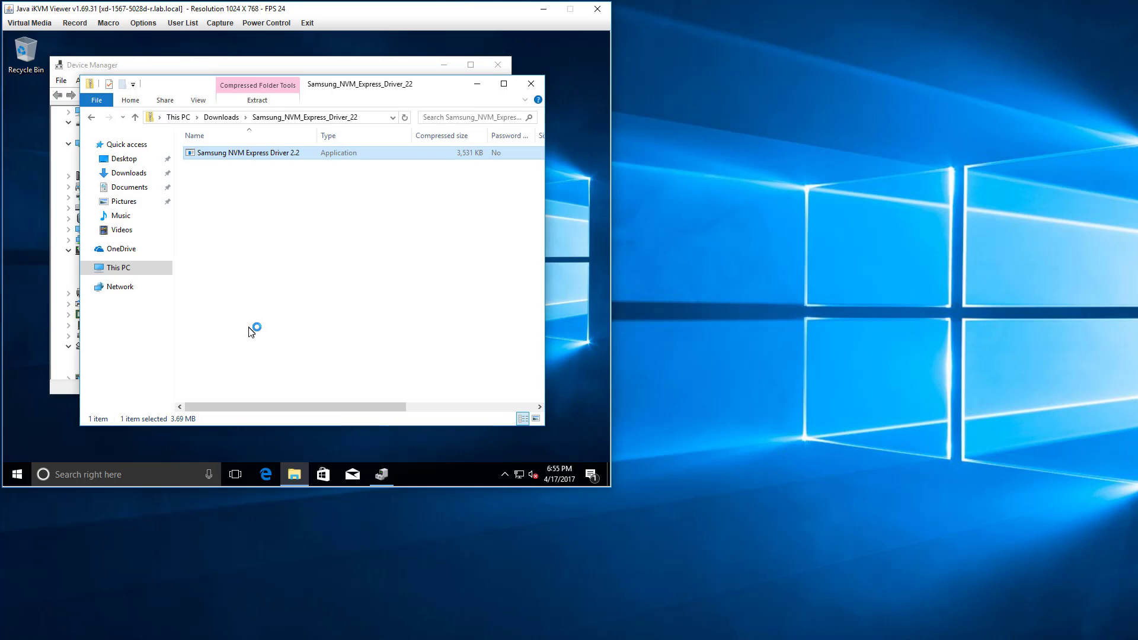
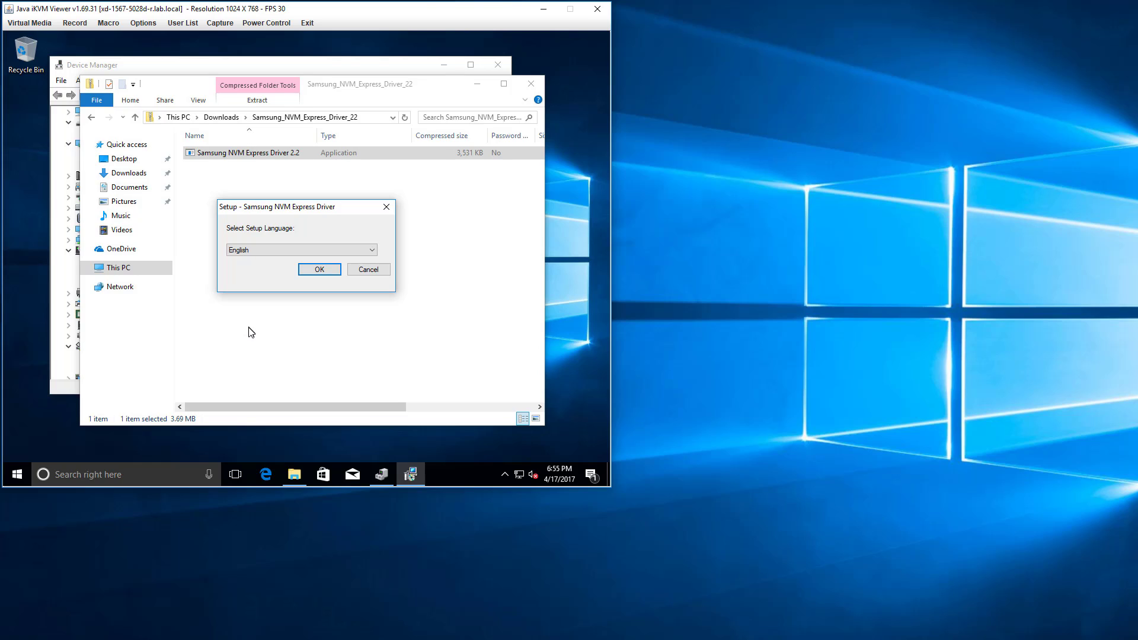
Install the Samsung NVM Express Driver with English as the setup language, accepting the license agreement.
{"action": "left_click", "coordinate": [311, 271]}
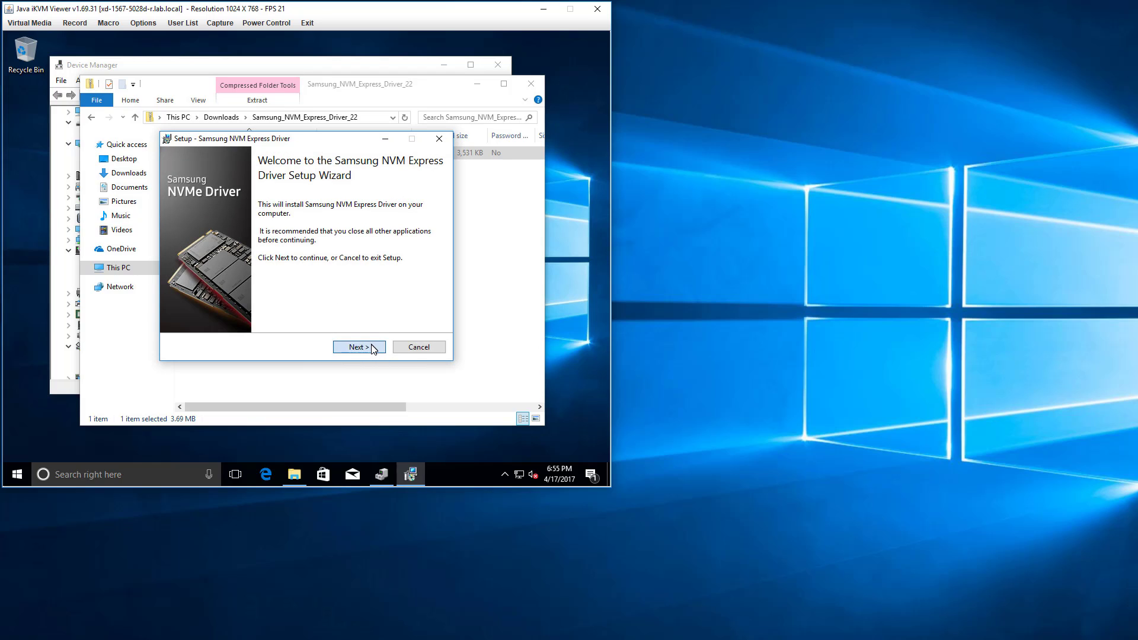
{"action": "left_click", "coordinate": [374, 348]}
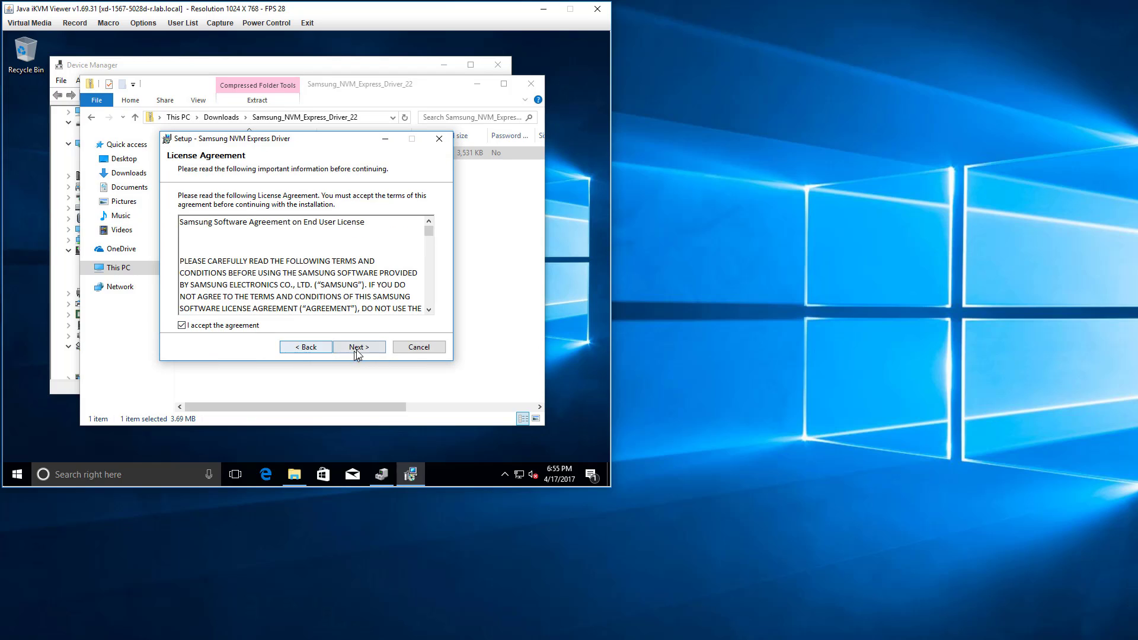
{"action": "left_click", "coordinate": [356, 348]}
{"action": "left_click", "coordinate": [357, 348]}
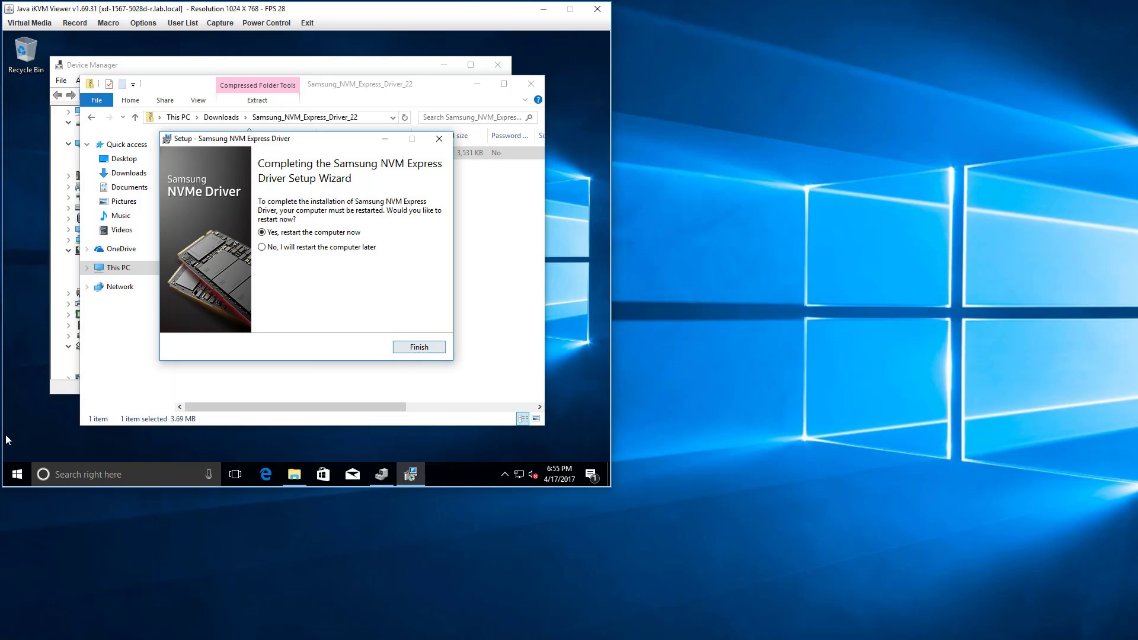
Open another Device Manager window beside the finished driver setup and expand System devices.
{"action": "right_click", "coordinate": [17, 474]}
{"action": "left_click", "coordinate": [61, 216]}
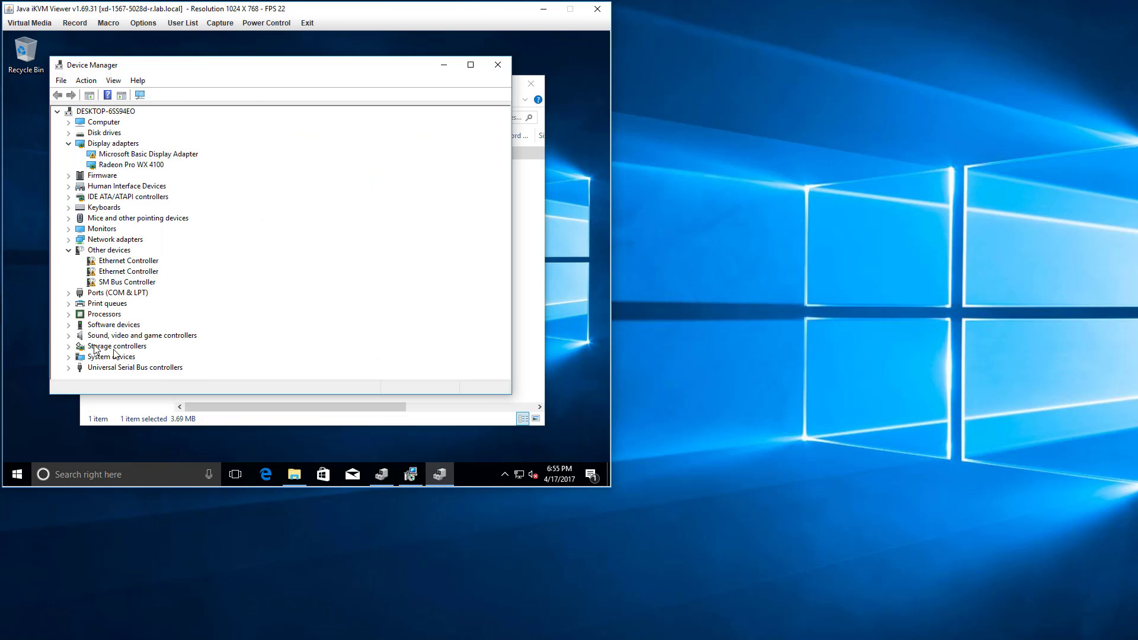
{"action": "left_click", "coordinate": [68, 357]}
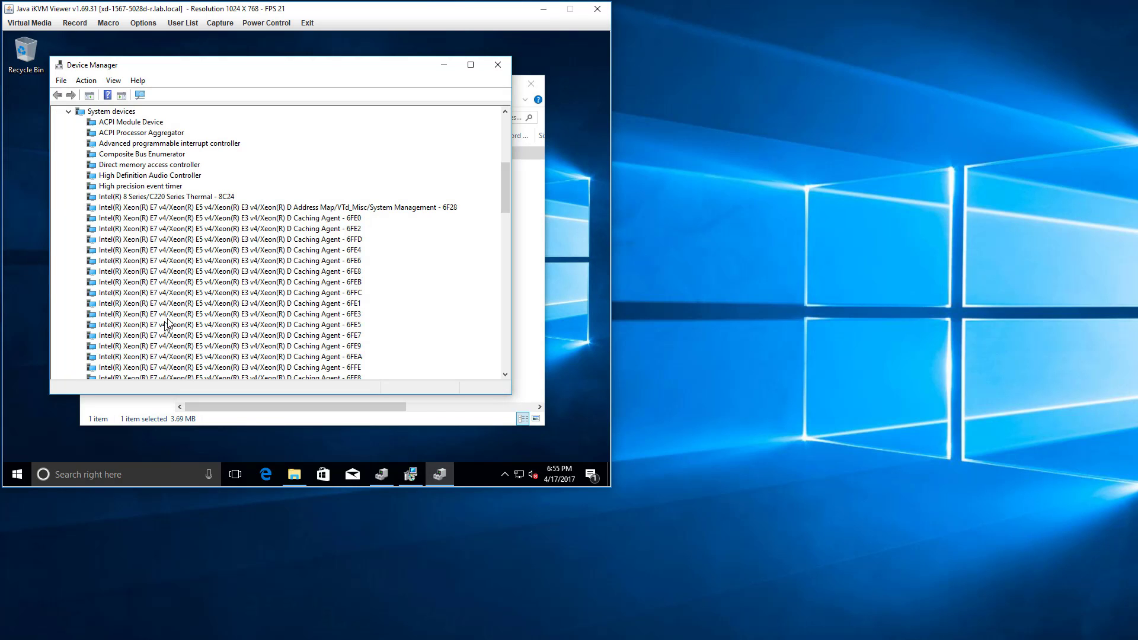
{"action": "scroll", "coordinate": [168, 323], "scroll_direction": "up", "scroll_amount": 8}
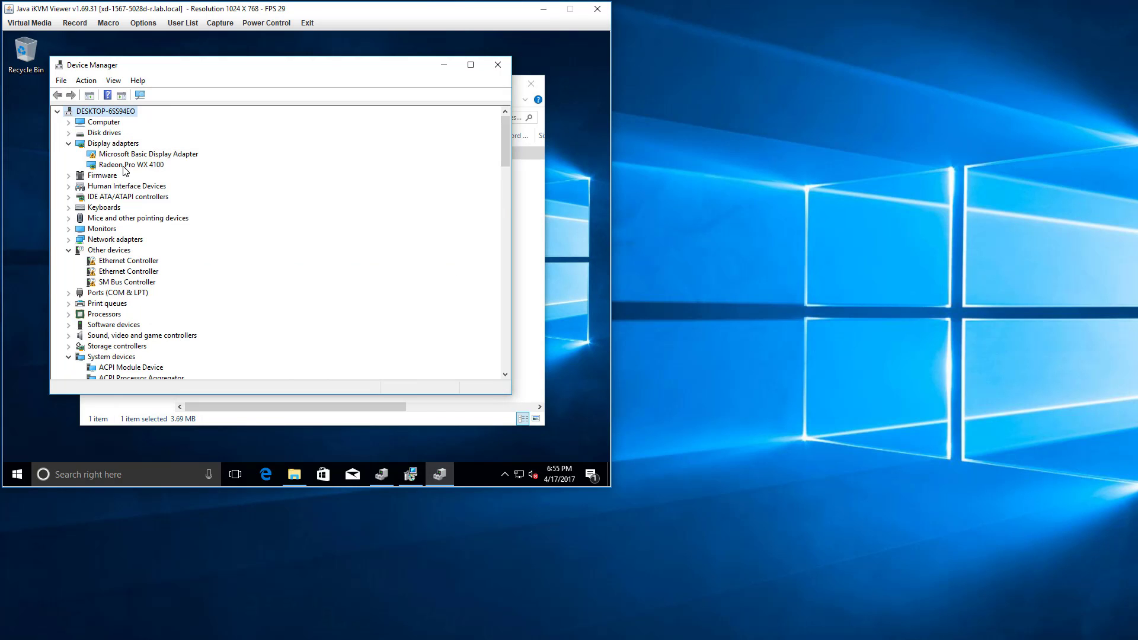
Start a driver update for the first Ethernet Controller under Other devices, choosing to browse the computer for drivers.
{"action": "right_click", "coordinate": [135, 261]}
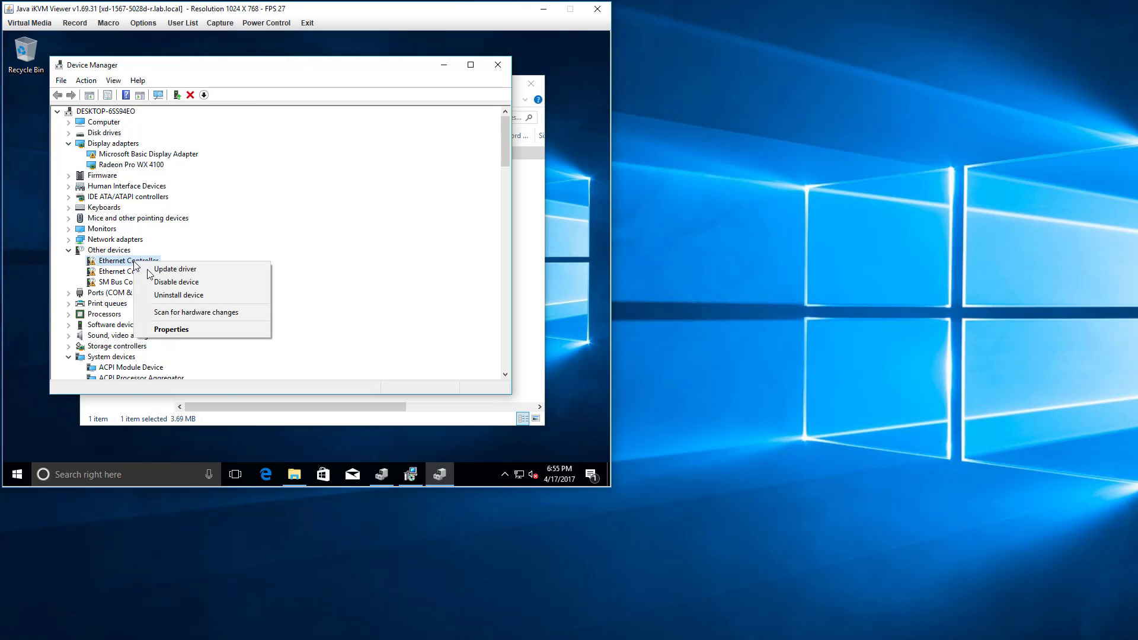
{"action": "left_click", "coordinate": [153, 270]}
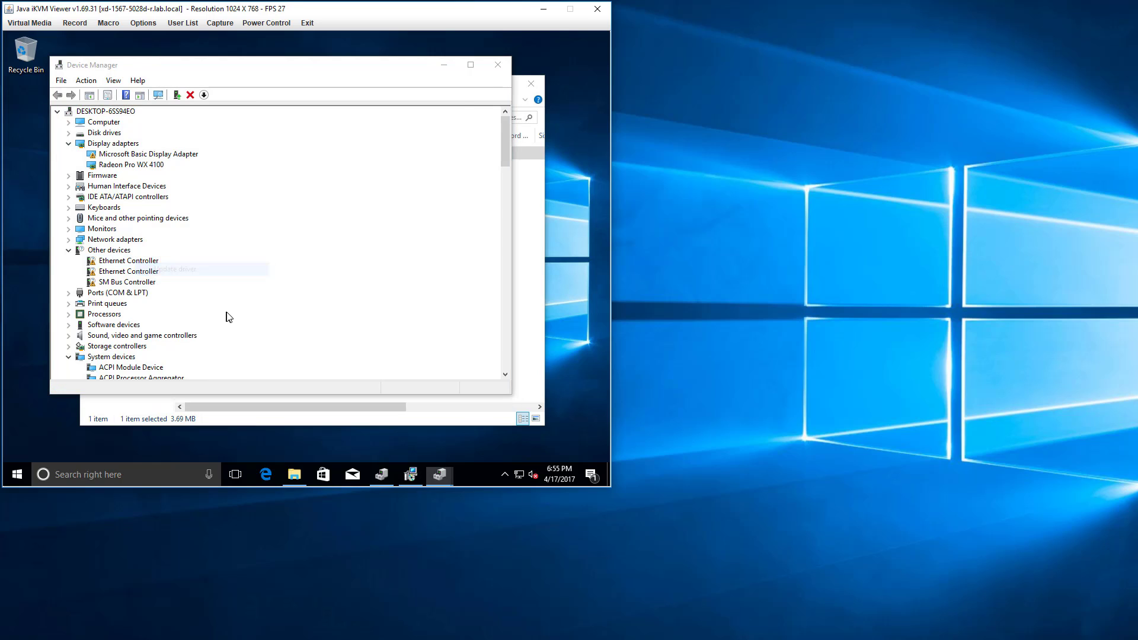
{"action": "left_click", "coordinate": [229, 274]}
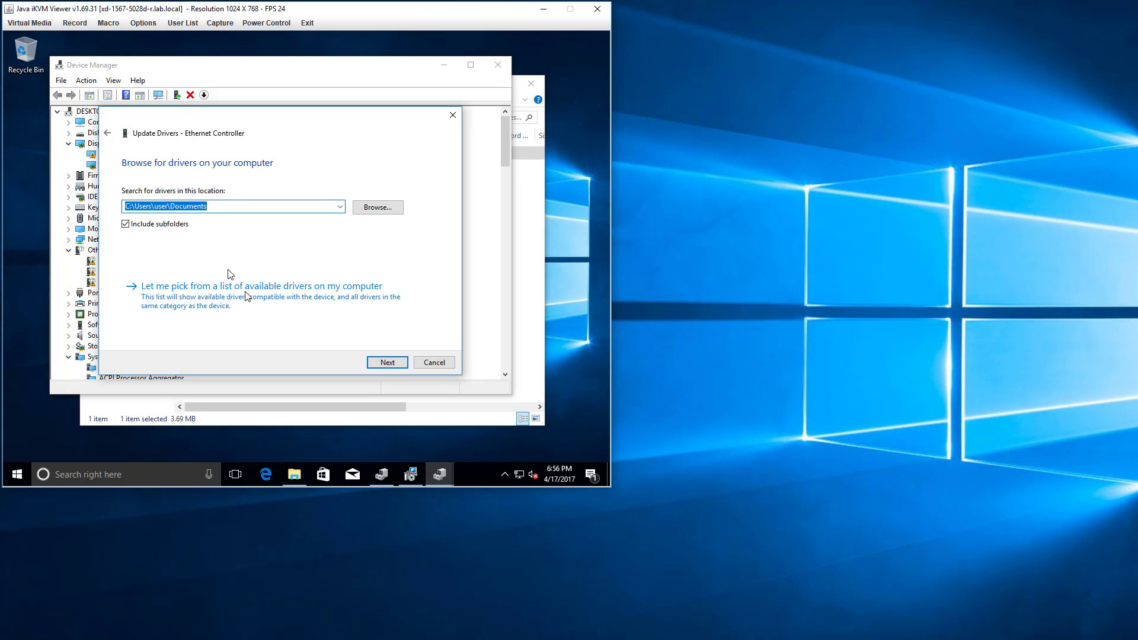
Find the PROXGB folder inside Downloads\PROWinx64 in File Explorer and copy its full path.
{"action": "left_click", "coordinate": [294, 475]}
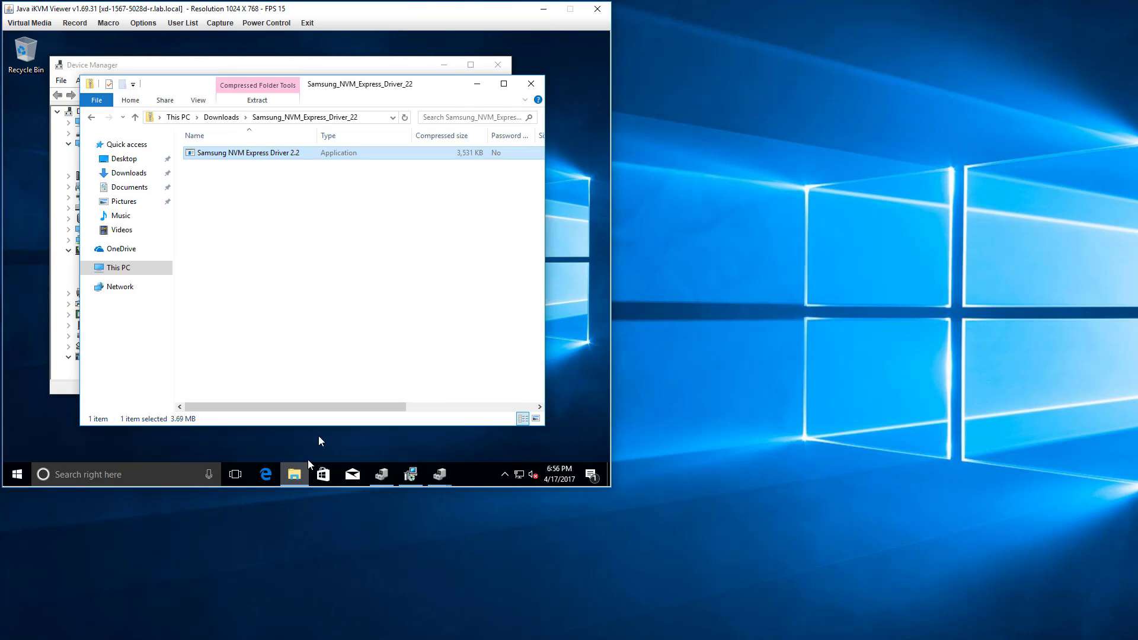
{"action": "left_click", "coordinate": [226, 117]}
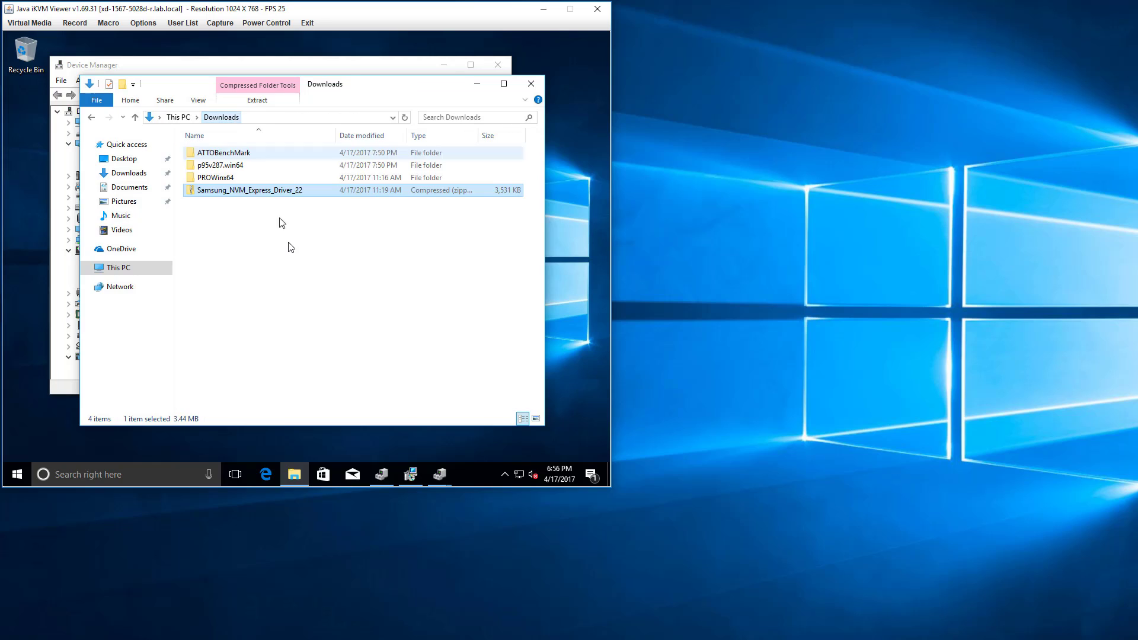
{"action": "double_click", "coordinate": [217, 188]}
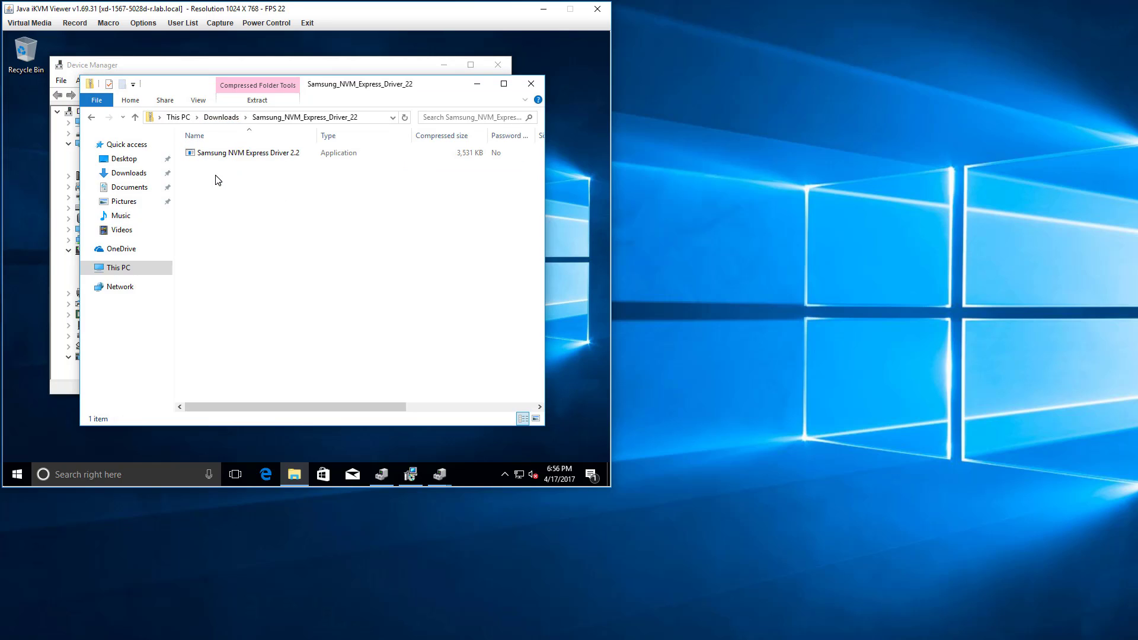
{"action": "left_click", "coordinate": [221, 118]}
{"action": "double_click", "coordinate": [211, 178]}
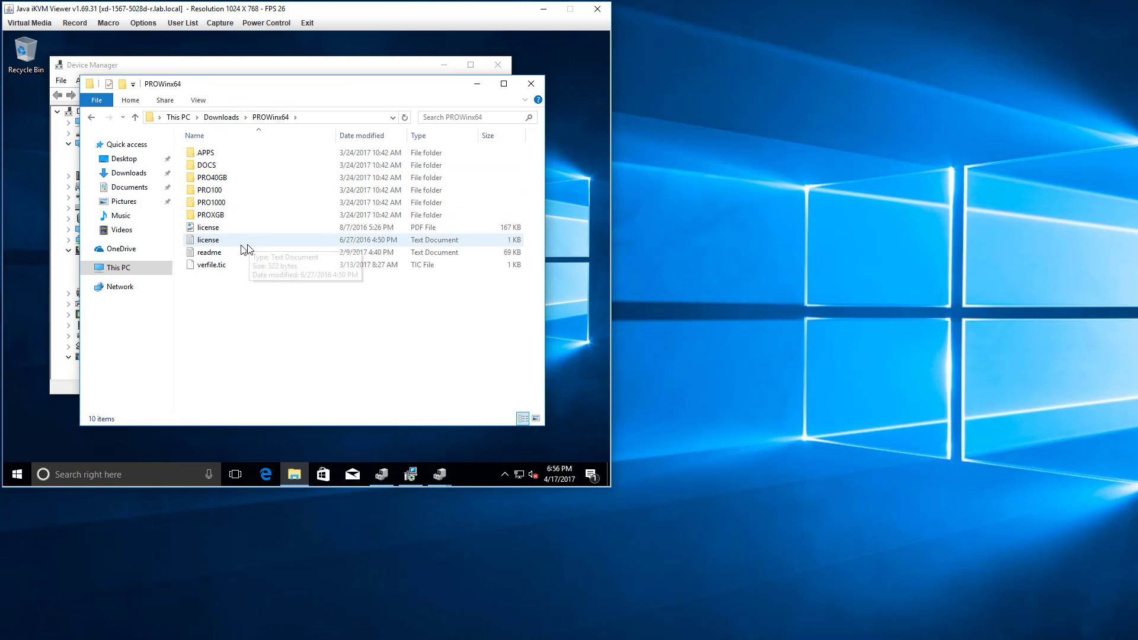
{"action": "double_click", "coordinate": [213, 215]}
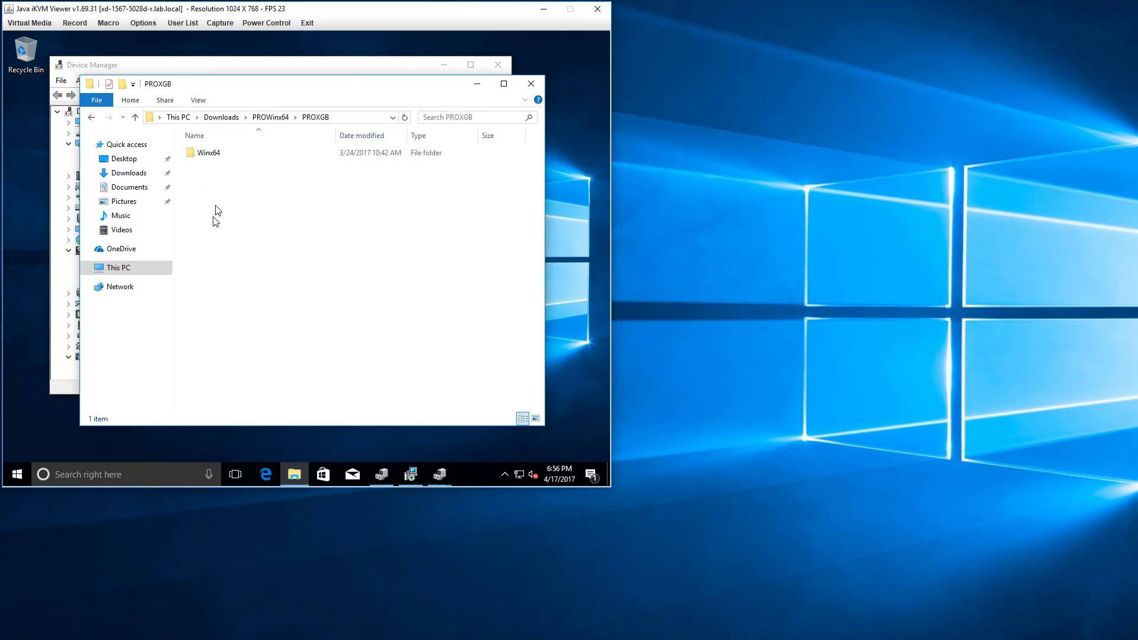
{"action": "double_click", "coordinate": [229, 157]}
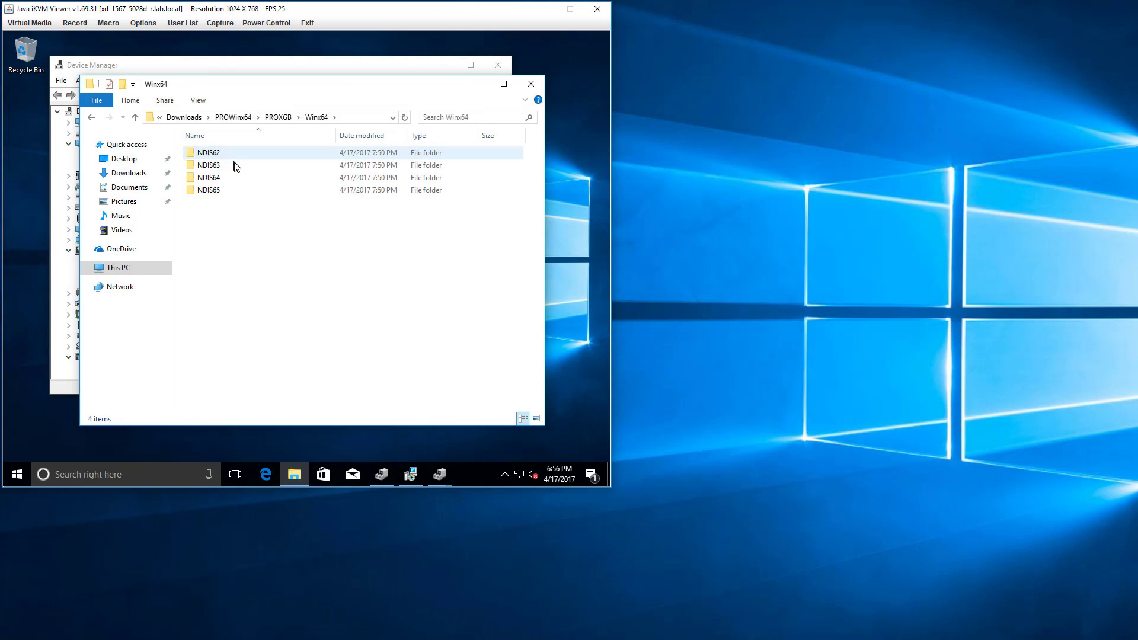
{"action": "left_click", "coordinate": [278, 117]}
{"action": "left_click", "coordinate": [353, 118]}
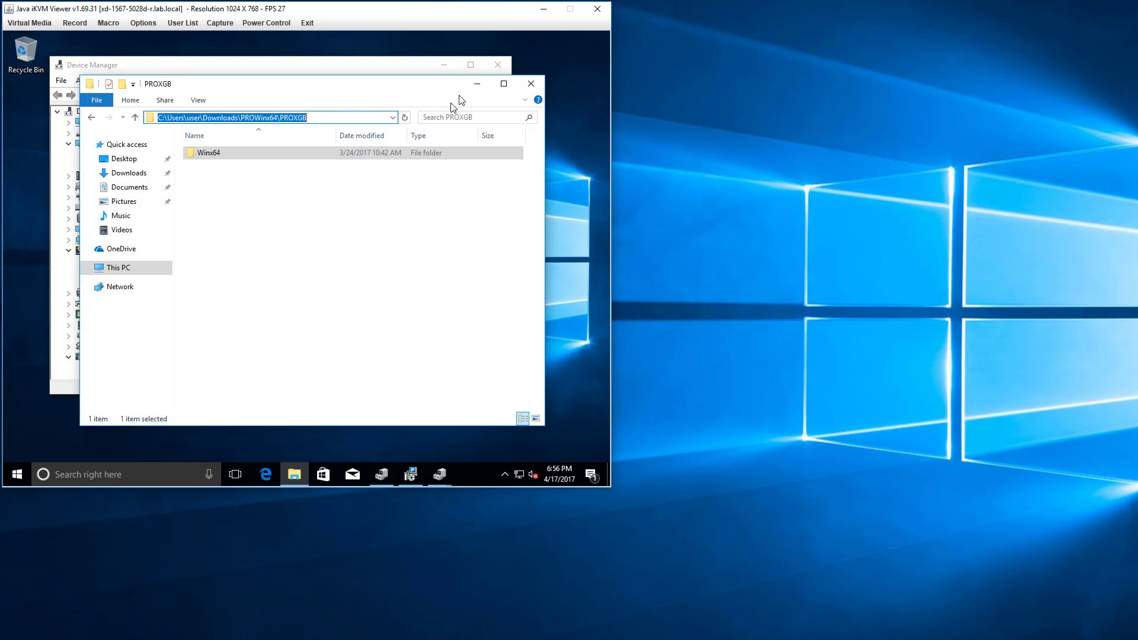
Try to install the Ethernet Controller driver from C:\Users\user\Downloads\PROWinx64\PROXGB and close the update wizard.
{"action": "left_click", "coordinate": [477, 83]}
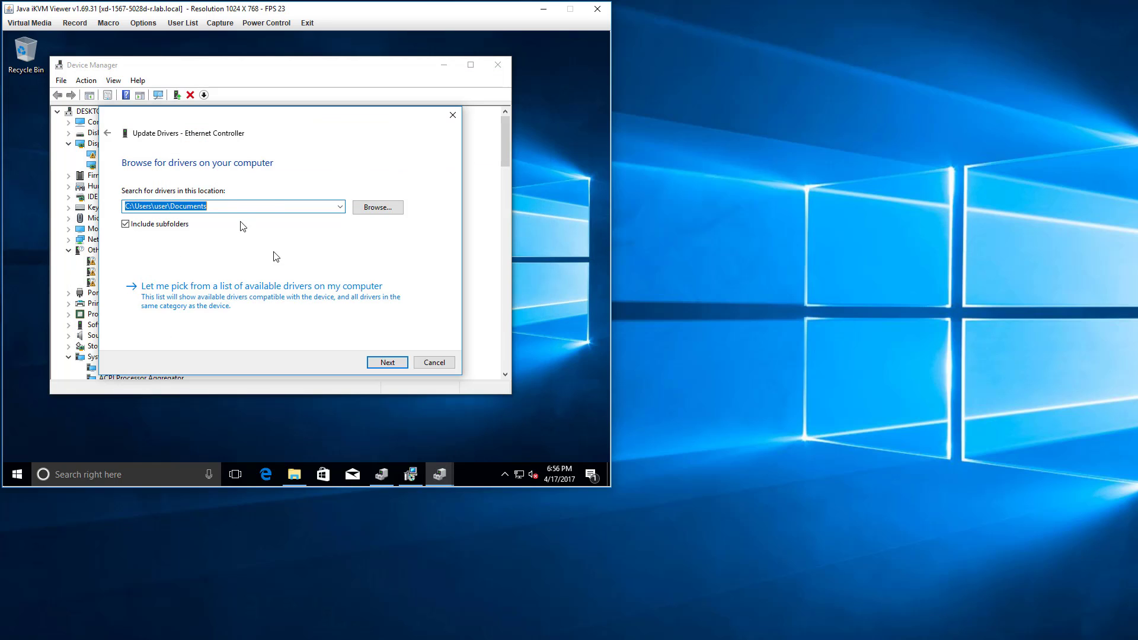
{"action": "key", "text": "ctrl+v"}
{"action": "left_click", "coordinate": [397, 362]}
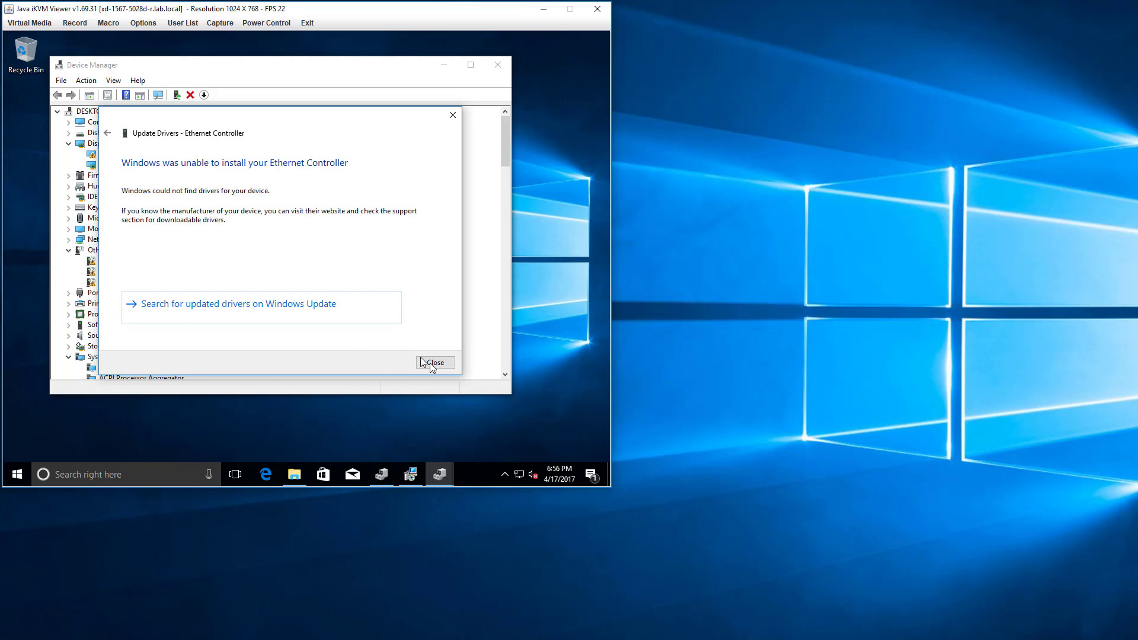
{"action": "left_click", "coordinate": [422, 362]}
Check the Winx64 subfolder of PROXGB, copy the PROXGB folder path again and minimize File Explorer.
{"action": "left_click", "coordinate": [294, 474]}
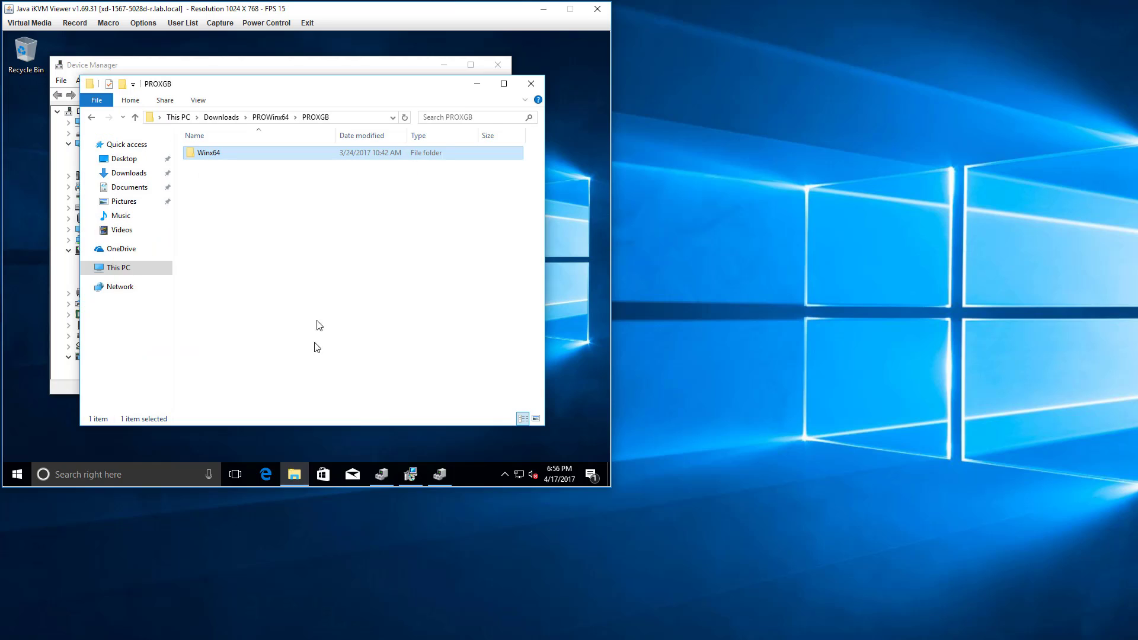
{"action": "double_click", "coordinate": [217, 155]}
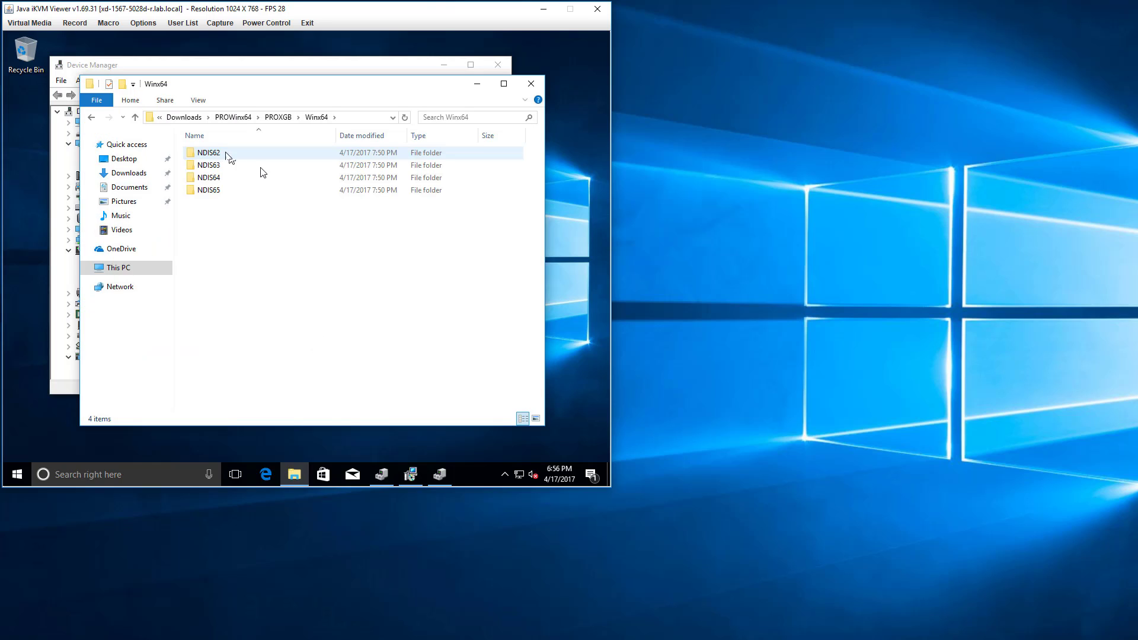
{"action": "left_click", "coordinate": [249, 117]}
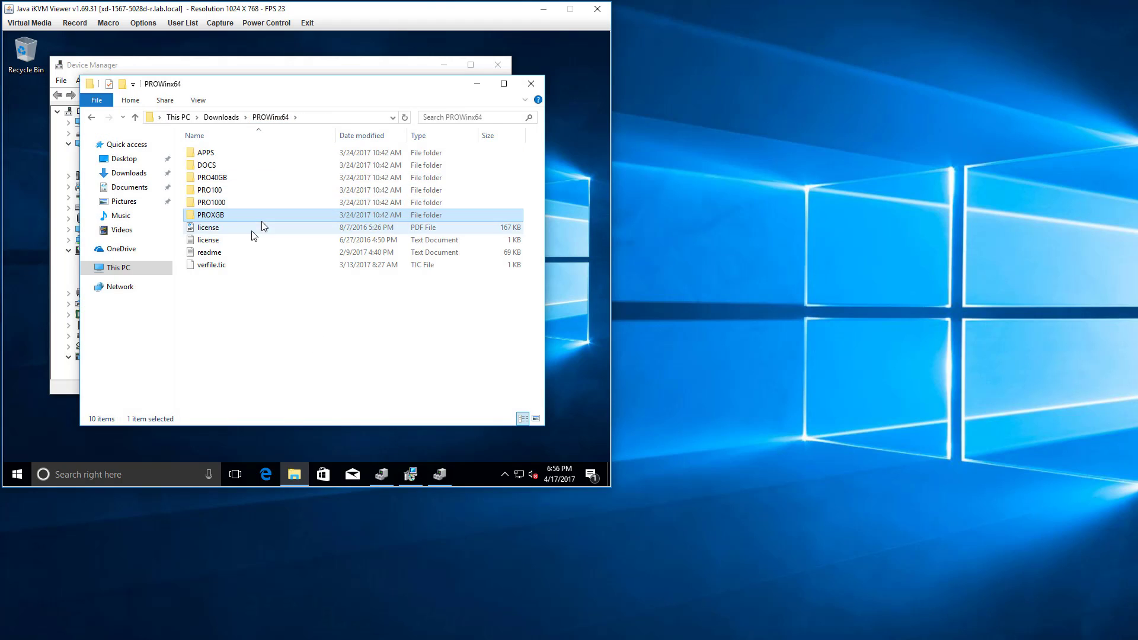
{"action": "double_click", "coordinate": [230, 217]}
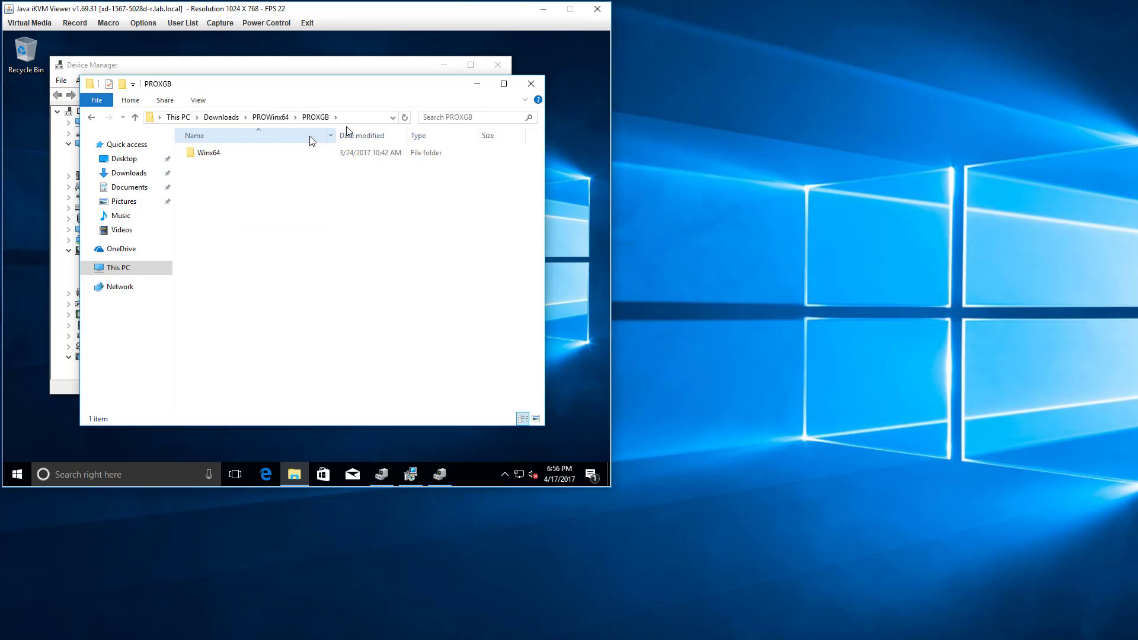
{"action": "left_click", "coordinate": [358, 117]}
{"action": "key", "text": "ctrl+c"}
{"action": "left_click", "coordinate": [477, 84]}
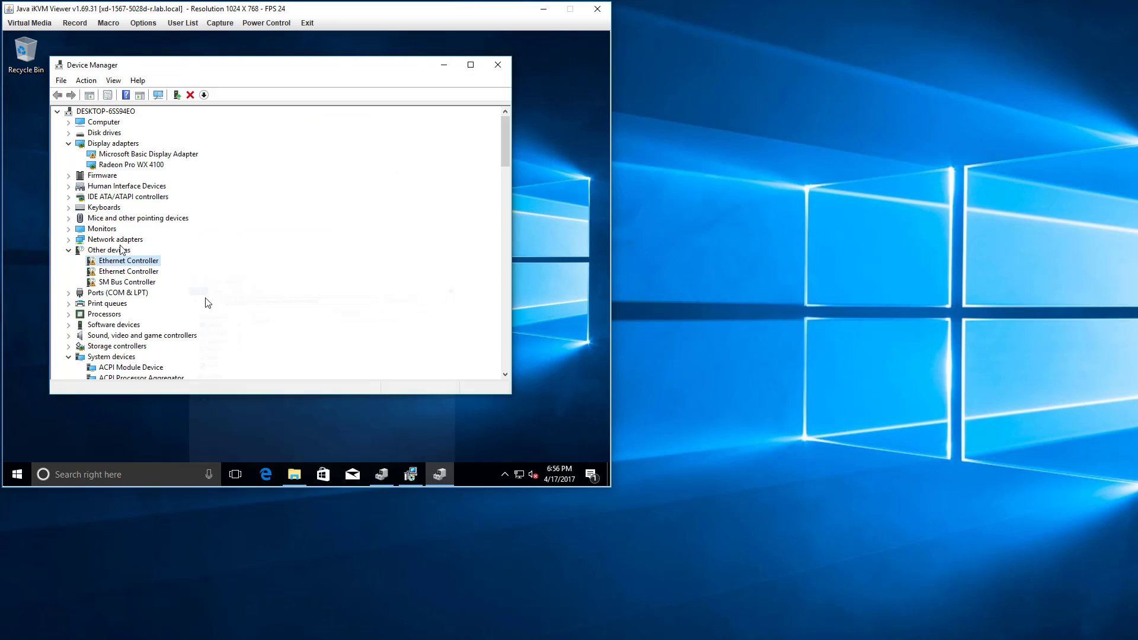
Retry the first Ethernet Controller's driver update, searching C:\Users\user\Downloads\PROWinx64\PROXGB with subfolders included.
{"action": "right_click", "coordinate": [195, 263]}
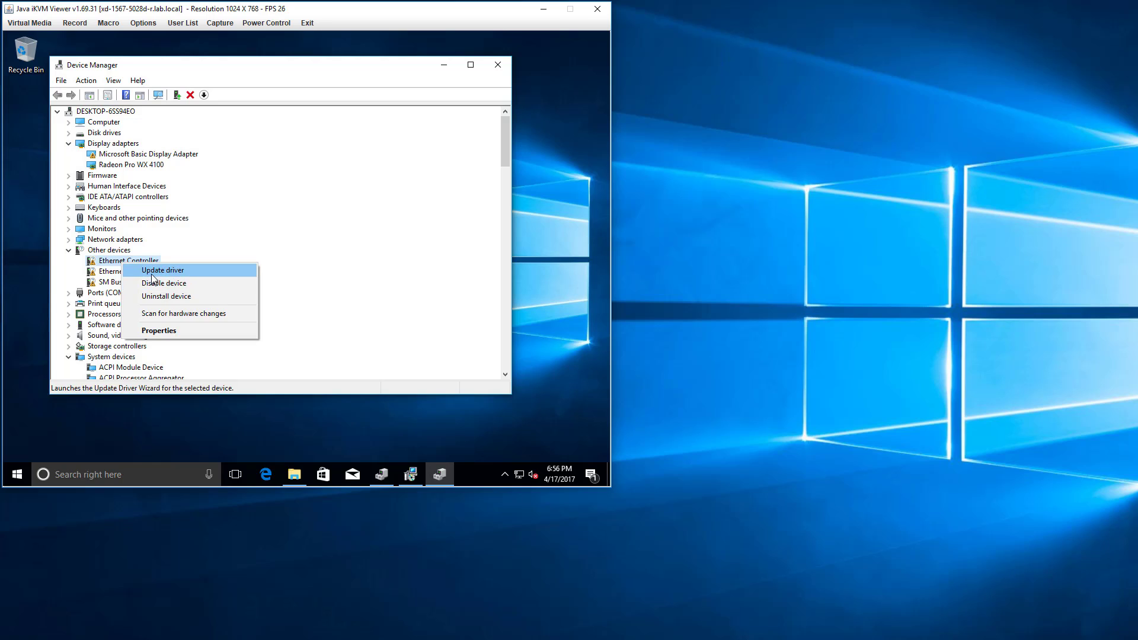
{"action": "left_click", "coordinate": [214, 269]}
{"action": "left_click", "coordinate": [228, 259]}
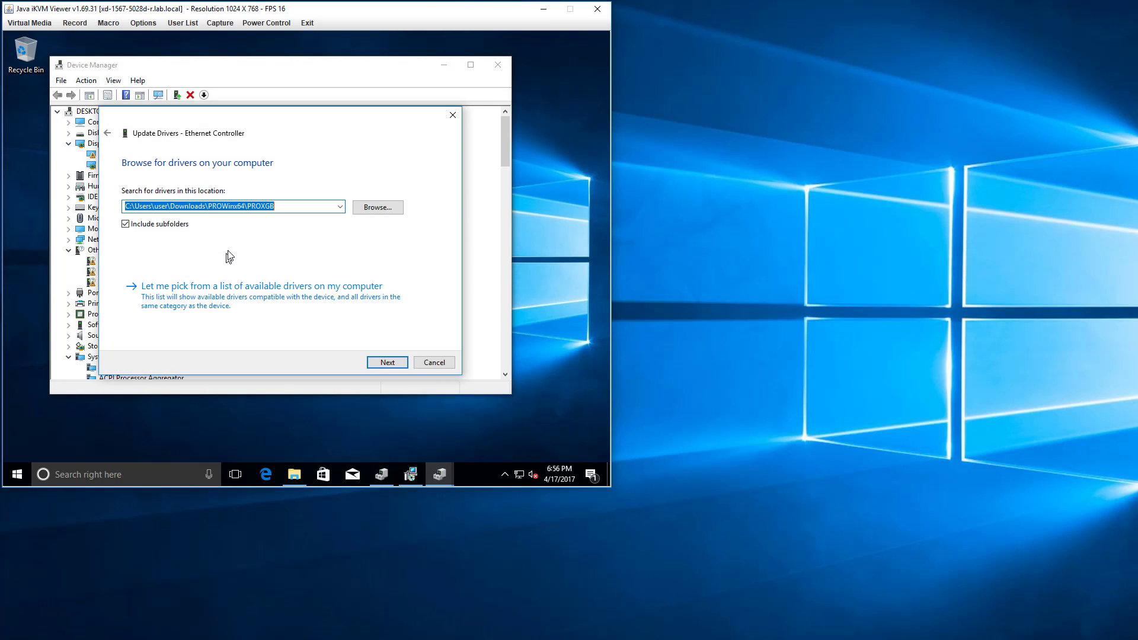
{"action": "key", "text": "ctrl+v"}
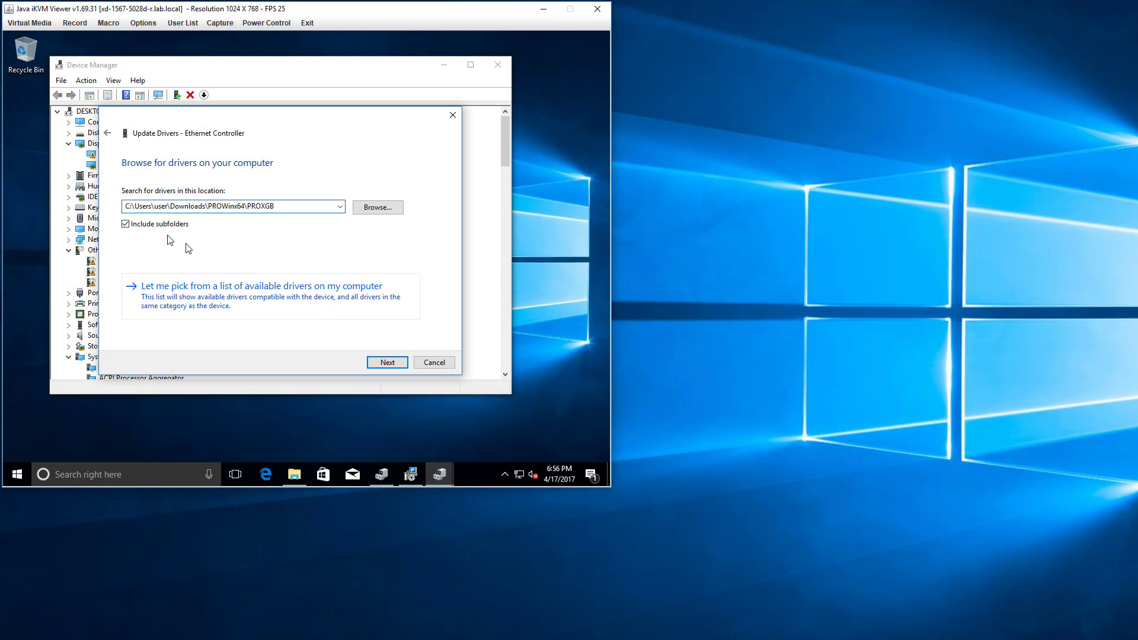
{"action": "left_click", "coordinate": [387, 362]}
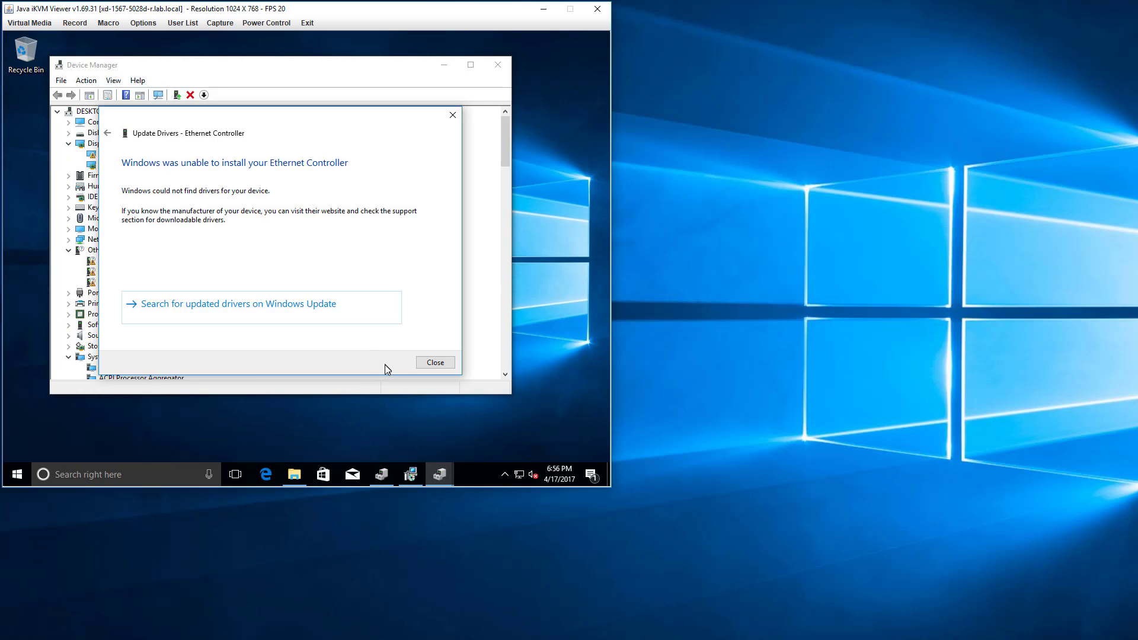
Go to Windows Update from the driver wizard, check for updates and look through the update status page.
{"action": "left_click", "coordinate": [348, 319]}
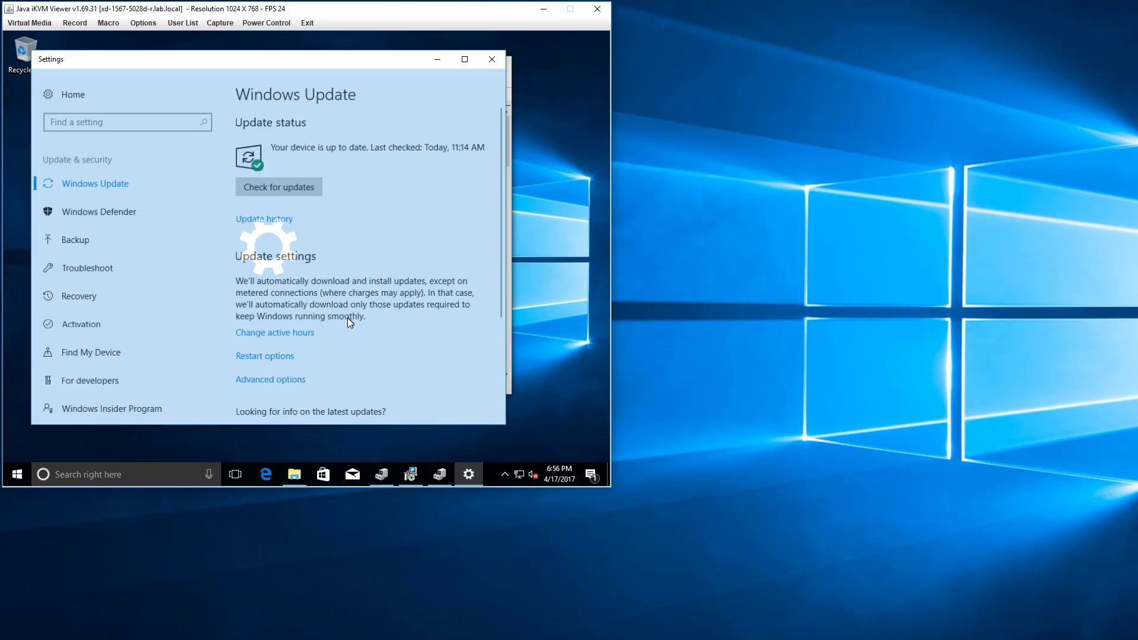
{"action": "left_click", "coordinate": [307, 192]}
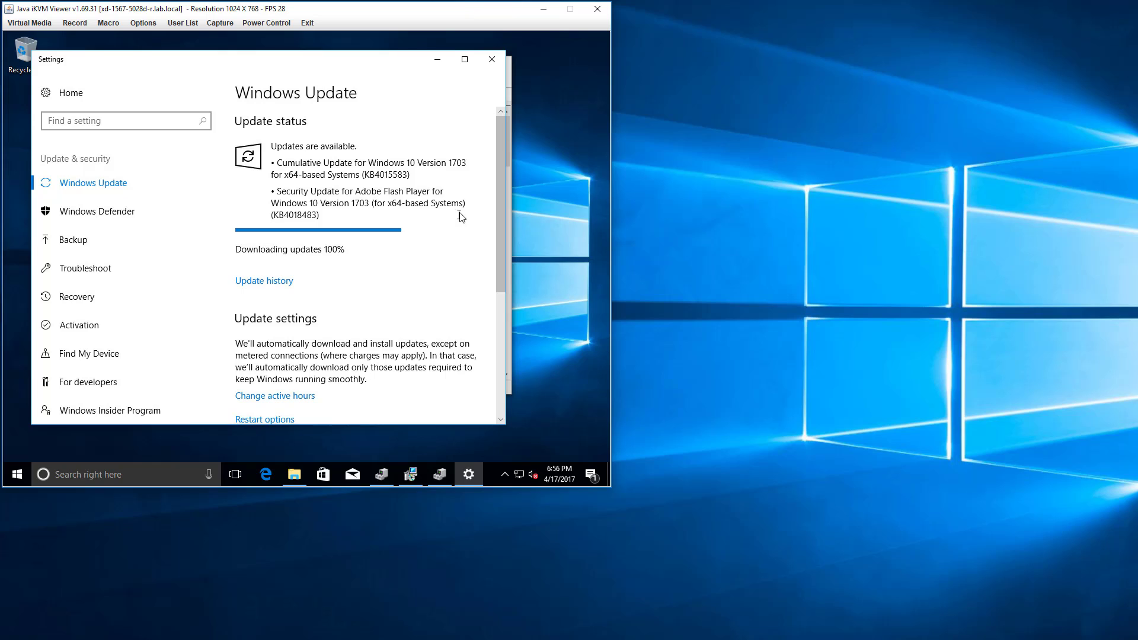
{"action": "scroll", "coordinate": [499, 198], "scroll_direction": "down", "scroll_amount": 3}
{"action": "scroll", "coordinate": [496, 197], "scroll_direction": "up", "scroll_amount": 3}
Return to Device Manager, try to update the second Ethernet Controller's driver and close the update wizard.
{"action": "left_click", "coordinate": [509, 87]}
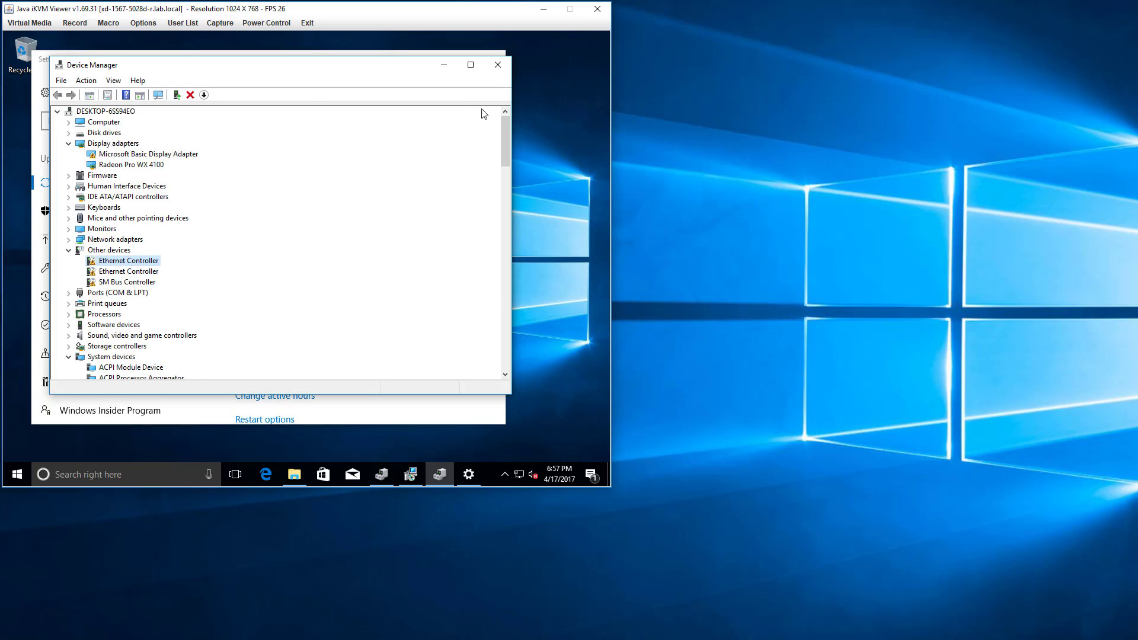
{"action": "left_click", "coordinate": [207, 314]}
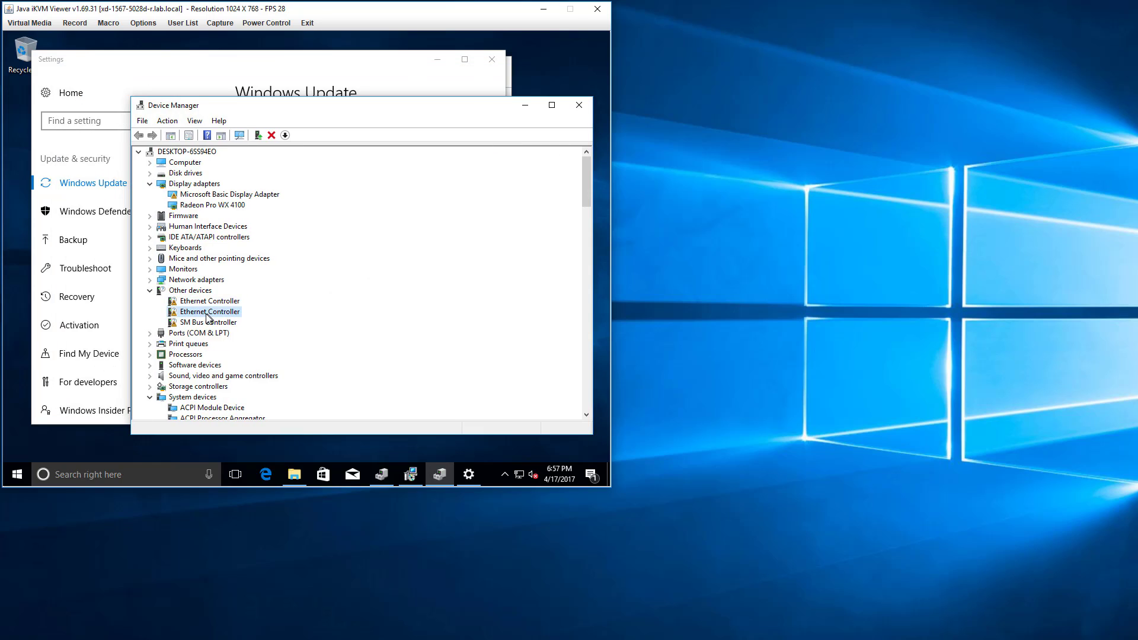
{"action": "right_click", "coordinate": [206, 315]}
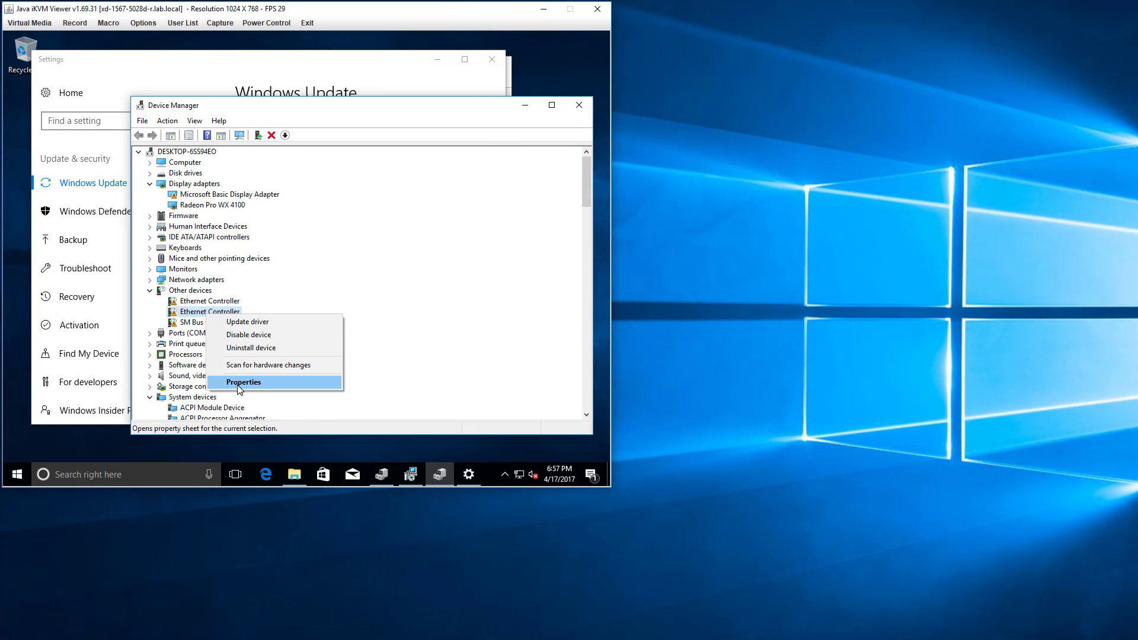
{"action": "left_click", "coordinate": [254, 322]}
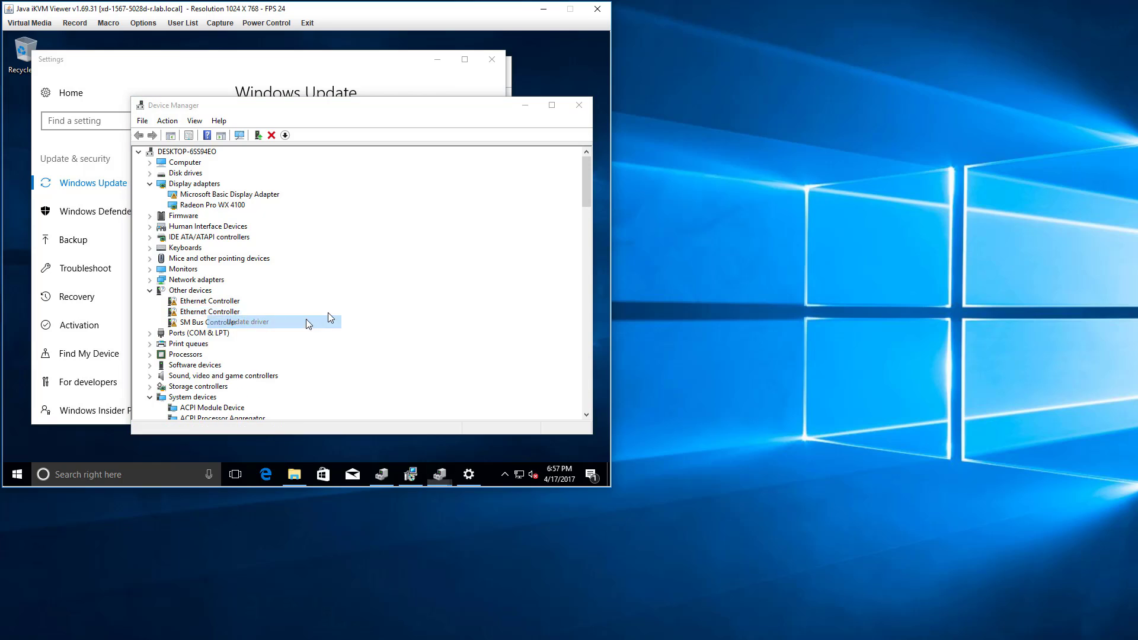
{"action": "left_click", "coordinate": [340, 268]}
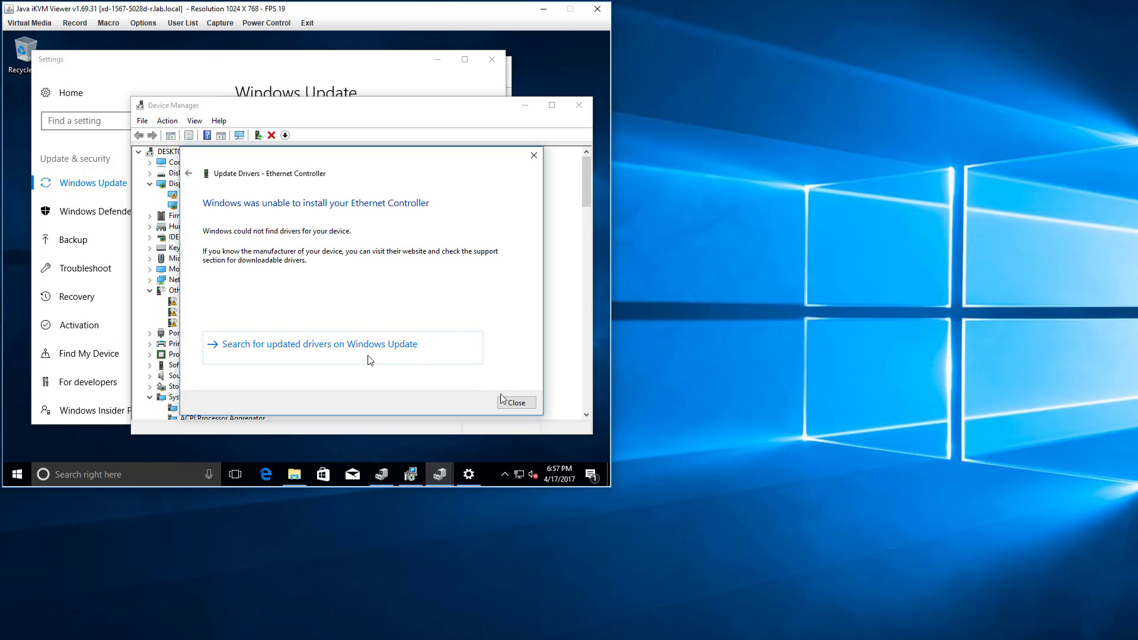
{"action": "left_click", "coordinate": [516, 403]}
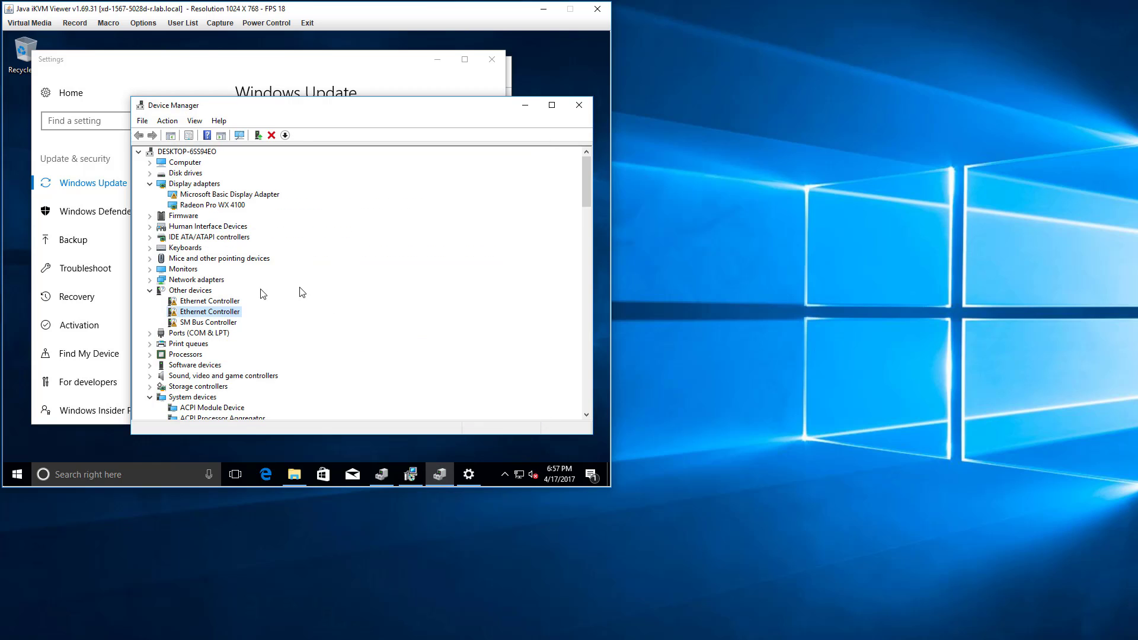
Retry the second Ethernet Controller's driver update from C:\Users\user\Downloads\PROWinx64\PROXGB, and close the wizard and Device Manager.
{"action": "right_click", "coordinate": [224, 316]}
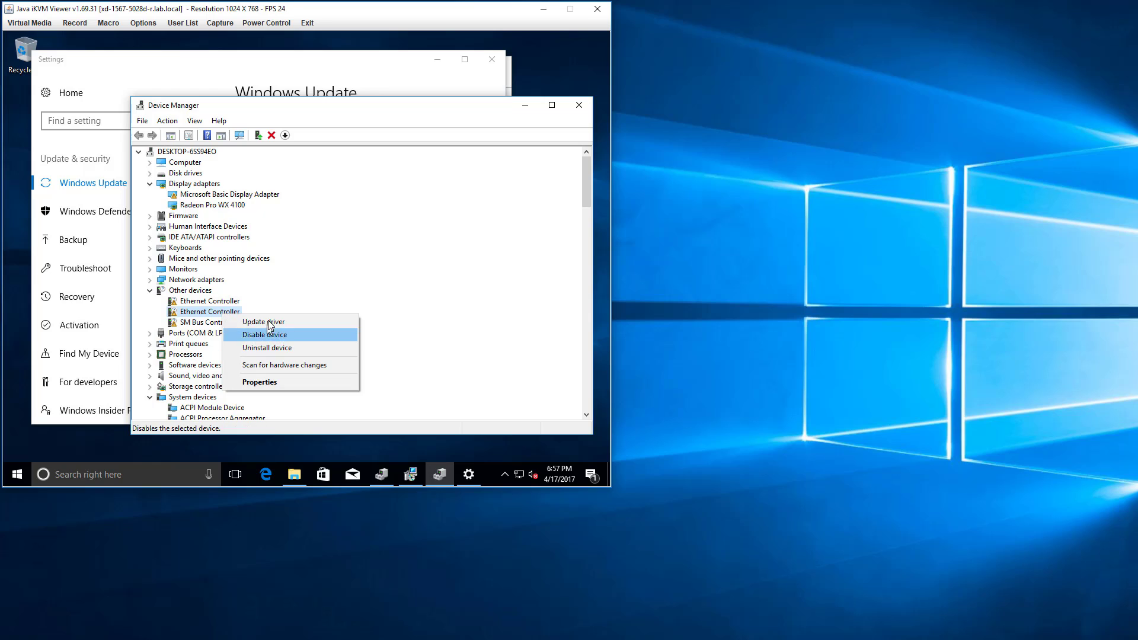
{"action": "left_click", "coordinate": [288, 321]}
{"action": "left_click", "coordinate": [298, 300]}
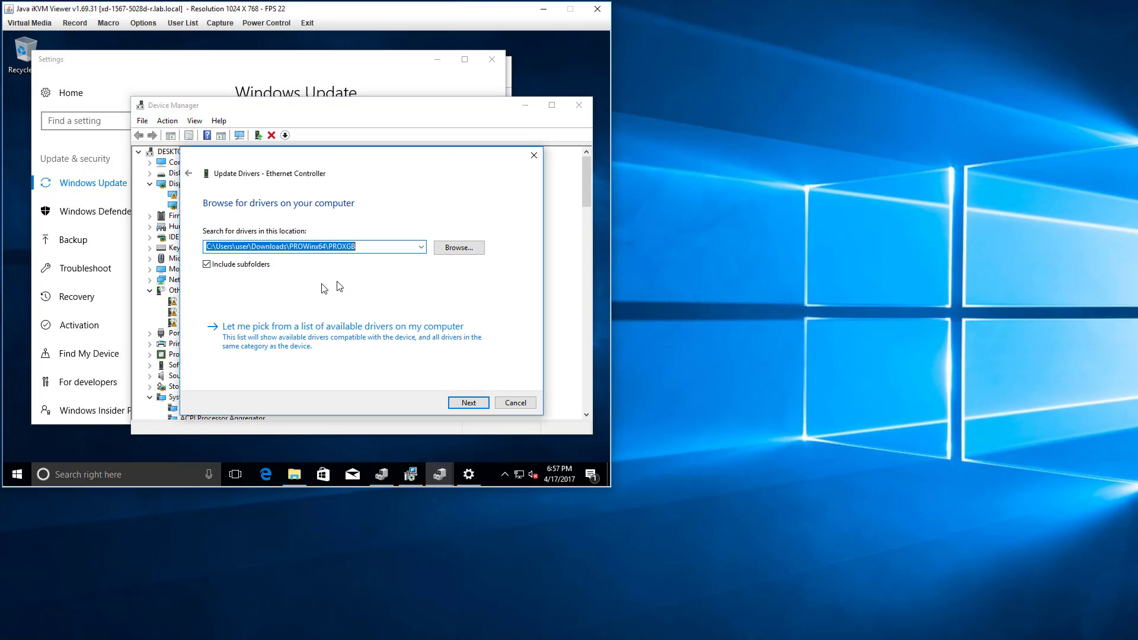
{"action": "left_click", "coordinate": [263, 268]}
{"action": "left_click", "coordinate": [462, 403]}
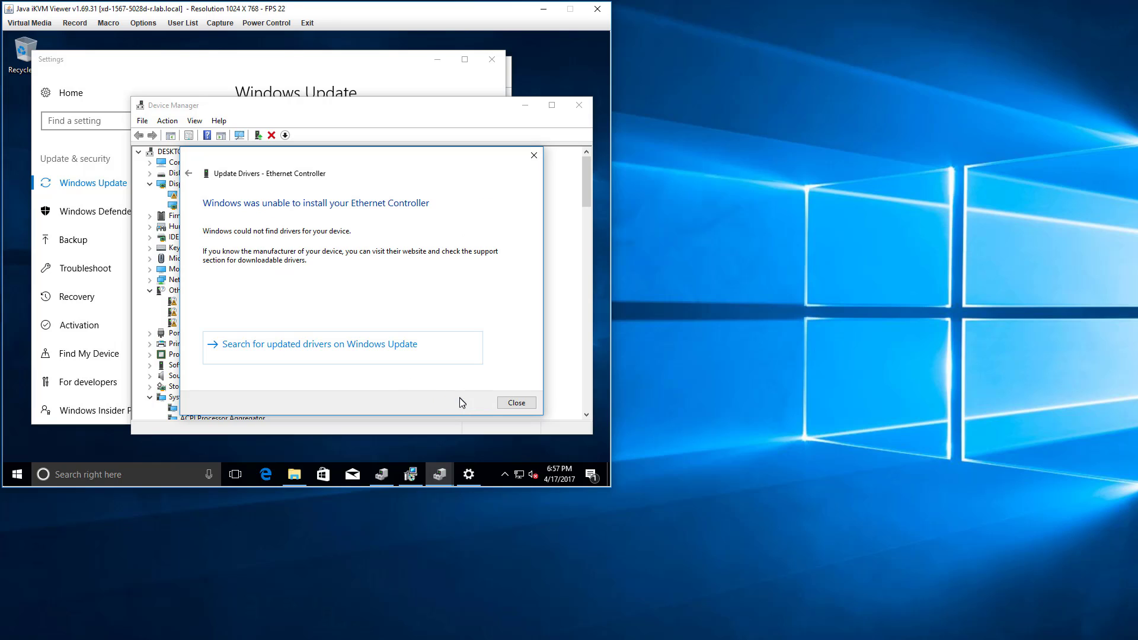
{"action": "left_click", "coordinate": [504, 402]}
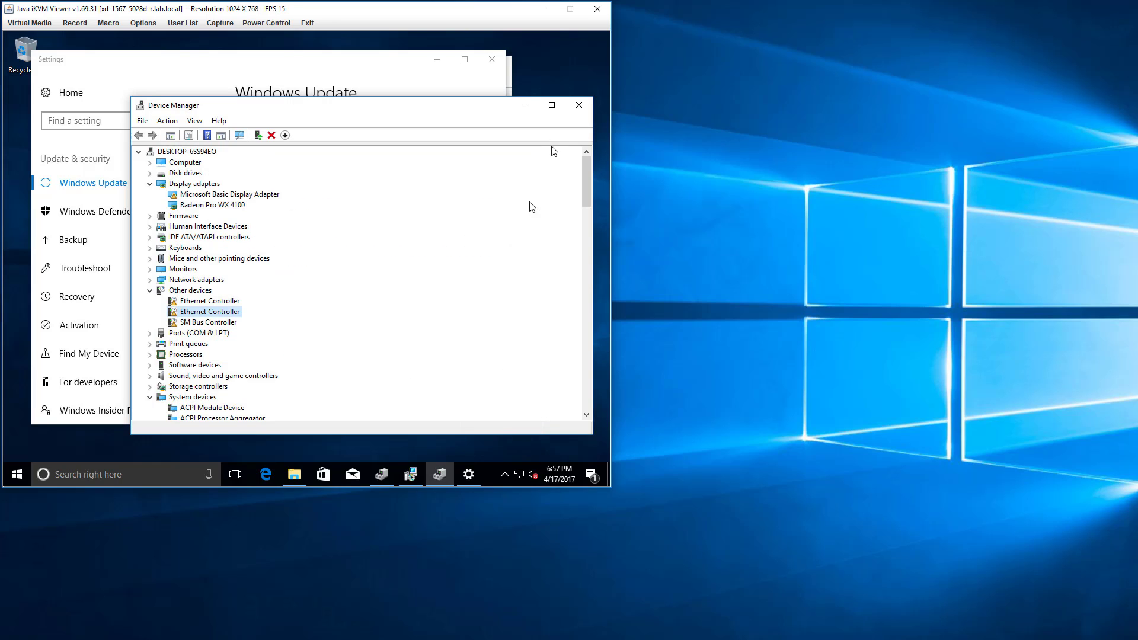
{"action": "left_click", "coordinate": [581, 106]}
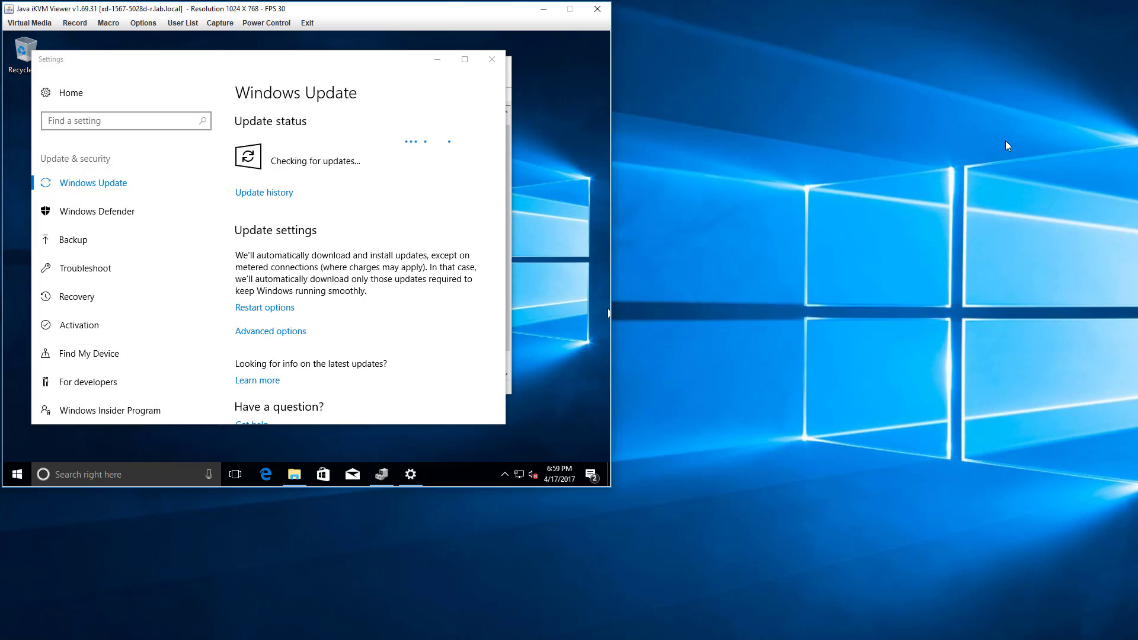
{"action": "left_click", "coordinate": [282, 276]}
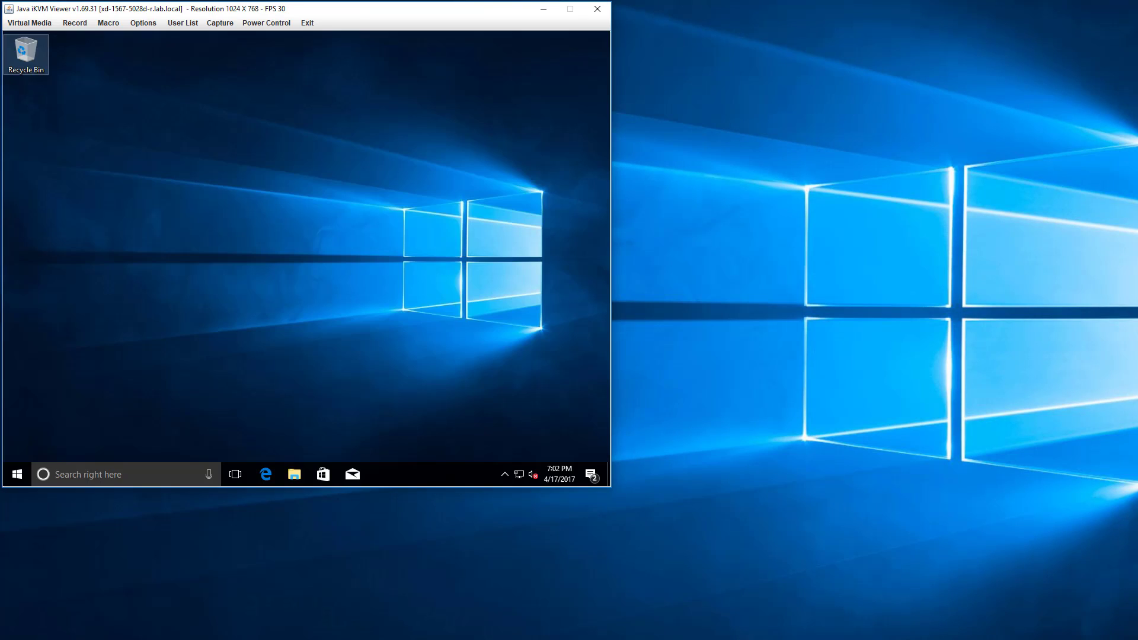
Reopen Device Manager, view the CPU performance page in Task Manager and minimize Task Manager.
{"action": "right_click", "coordinate": [17, 473]}
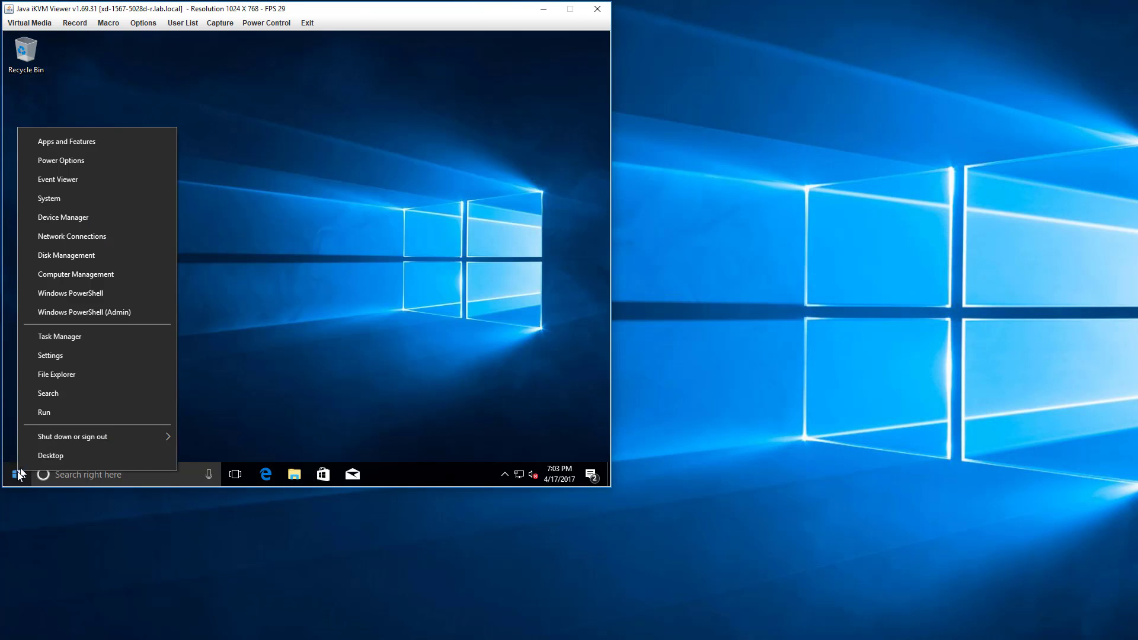
{"action": "left_click", "coordinate": [63, 218]}
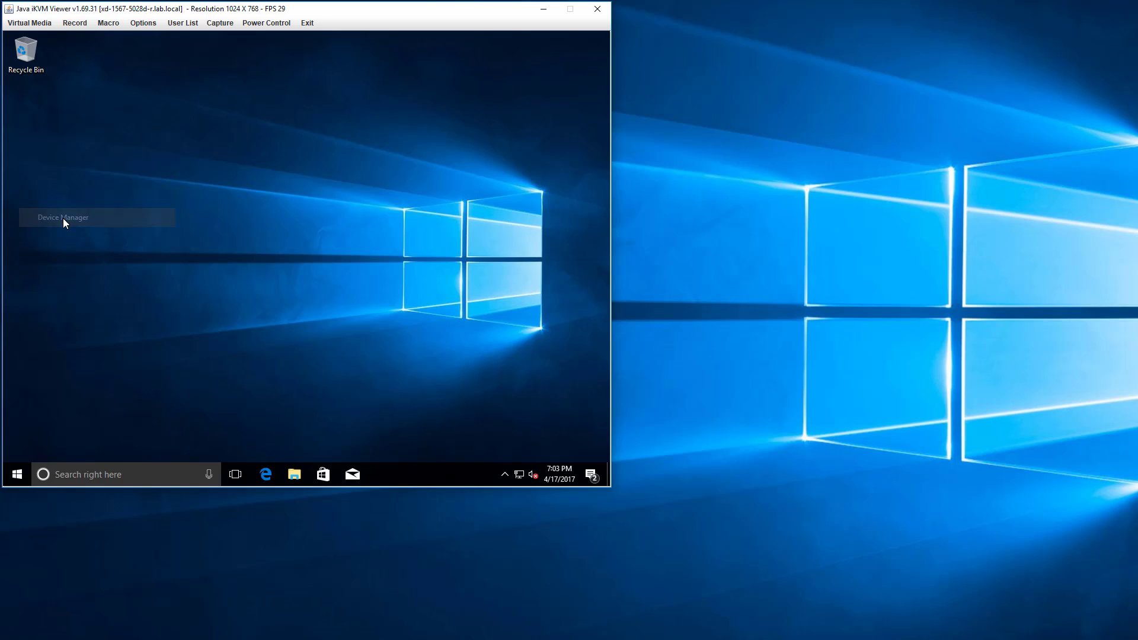
{"action": "right_click", "coordinate": [469, 476]}
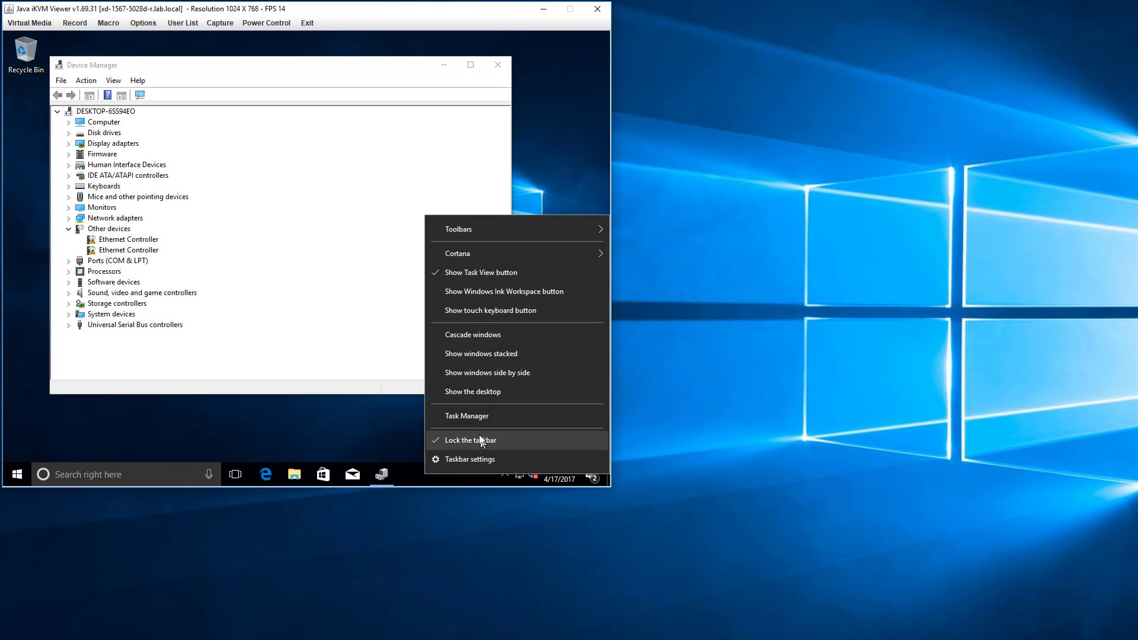
{"action": "left_click", "coordinate": [476, 417]}
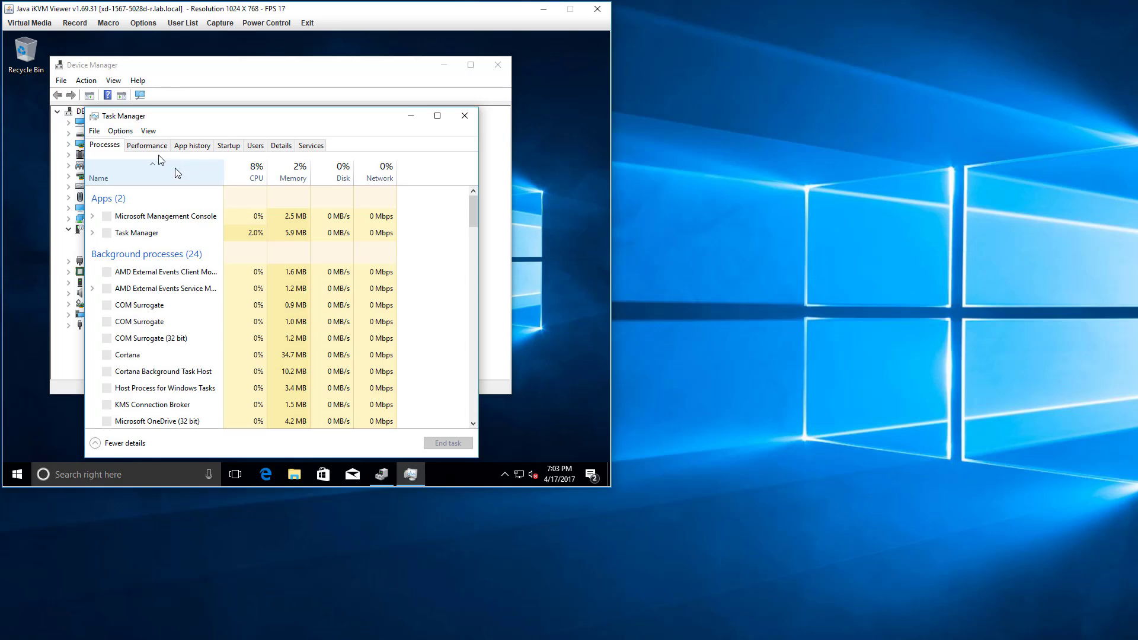
{"action": "left_click", "coordinate": [148, 148]}
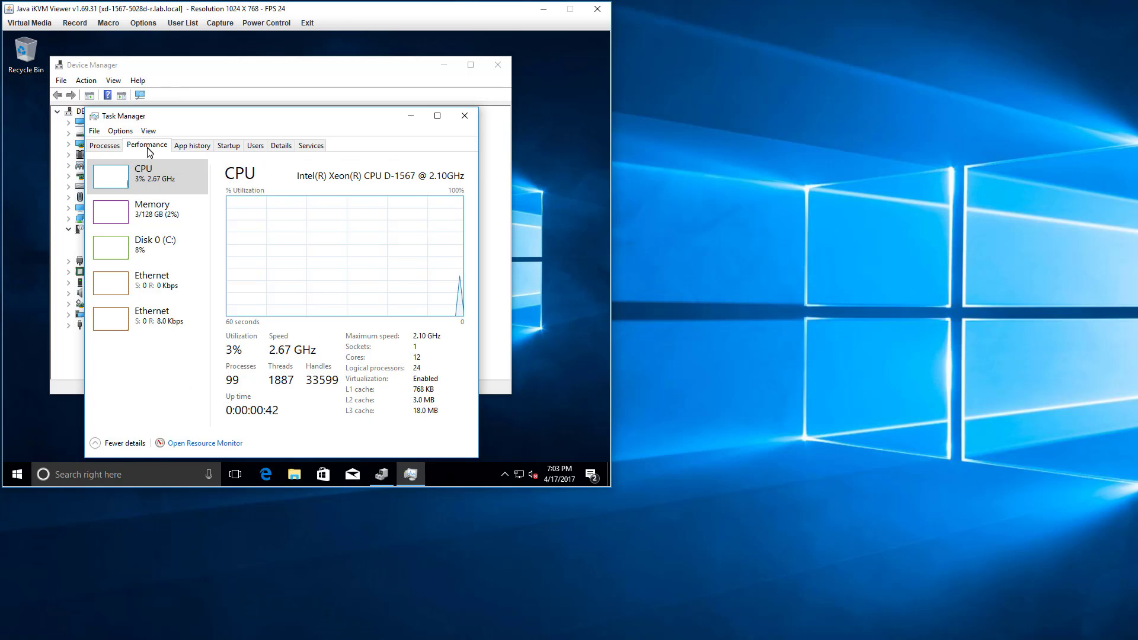
{"action": "left_click", "coordinate": [411, 118]}
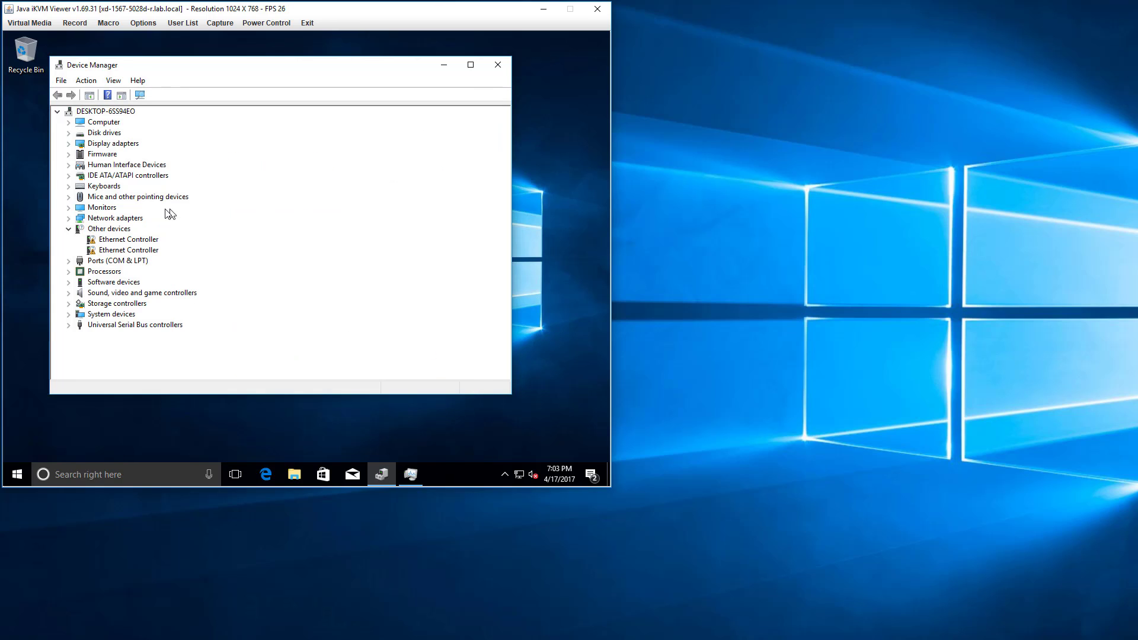
Try to update the first Ethernet Controller's driver from the PROXGB folder with subfolders included, and close the wizard.
{"action": "right_click", "coordinate": [98, 243]}
{"action": "left_click", "coordinate": [134, 249]}
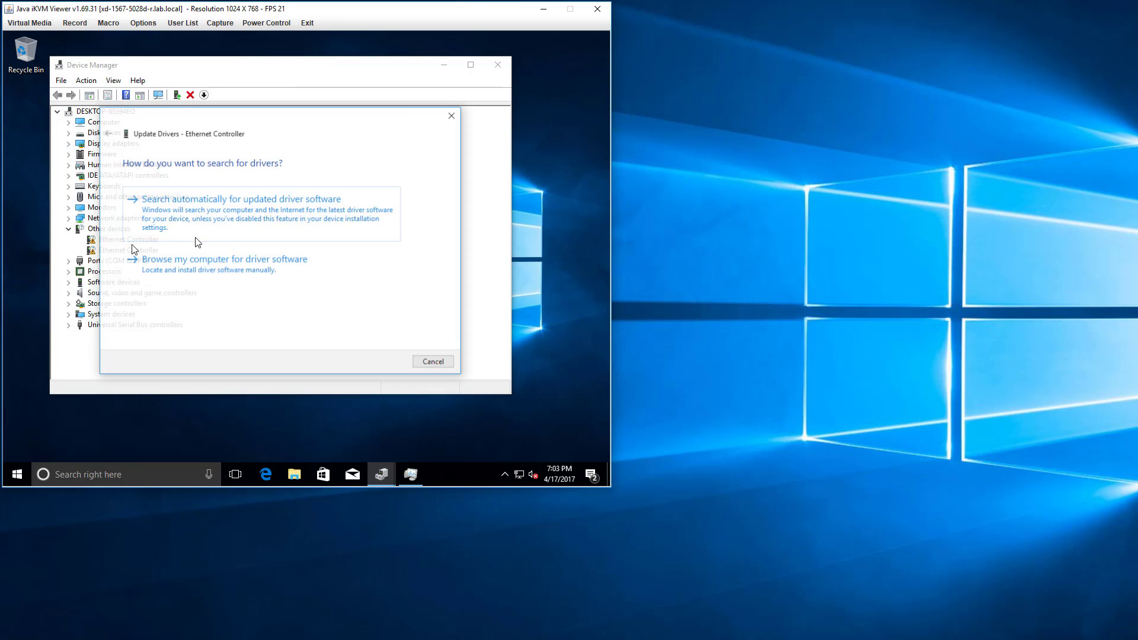
{"action": "left_click", "coordinate": [213, 259]}
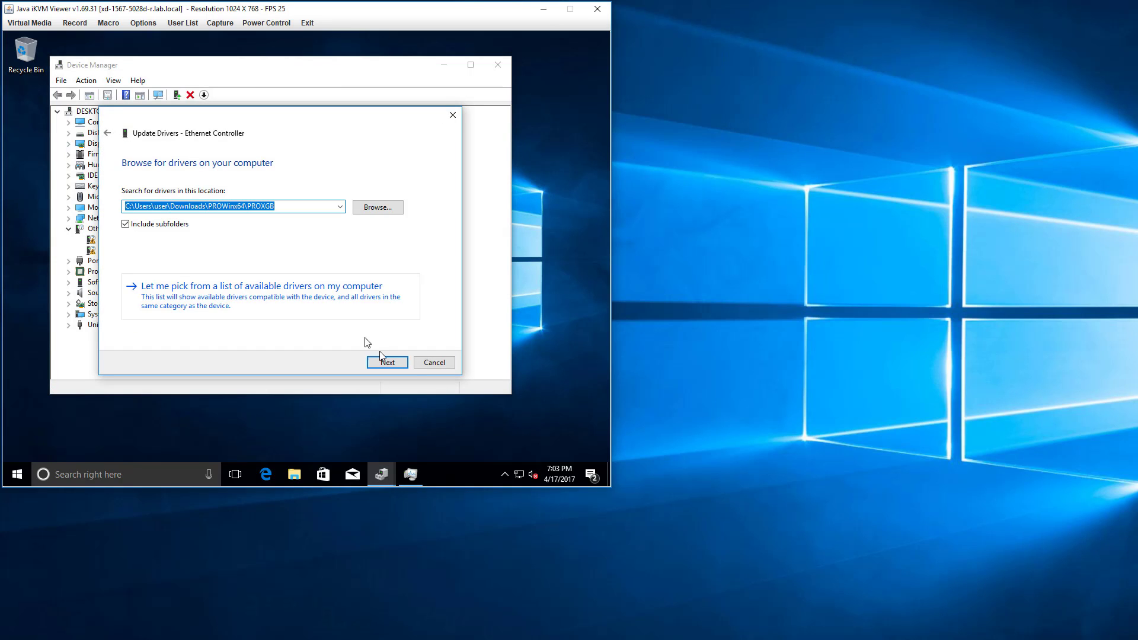
{"action": "left_click", "coordinate": [396, 360]}
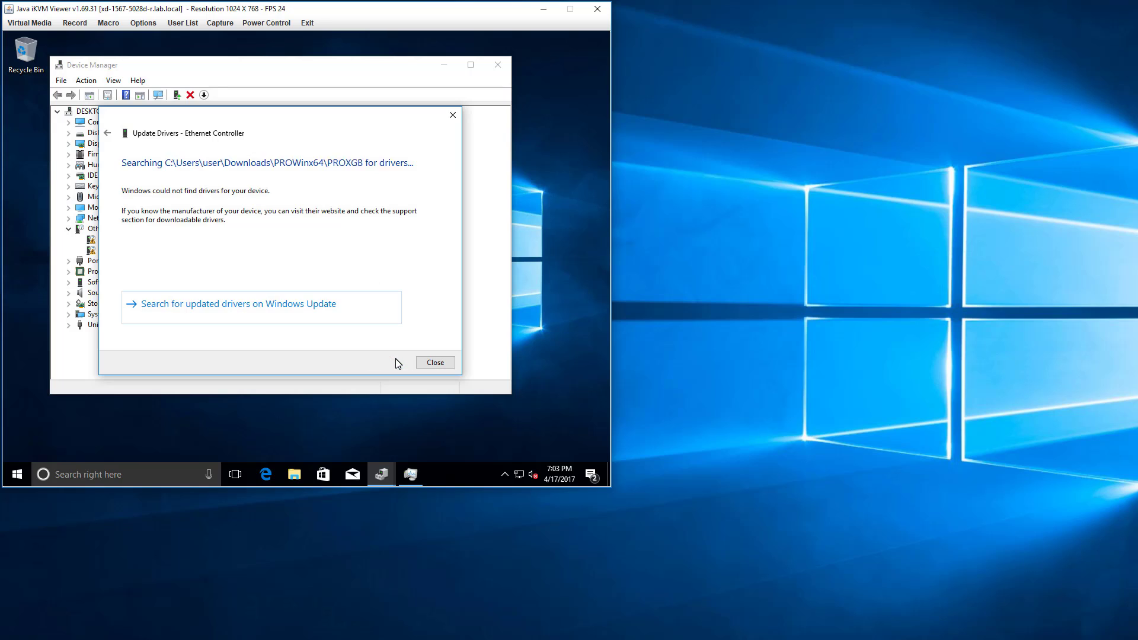
{"action": "left_click", "coordinate": [435, 363]}
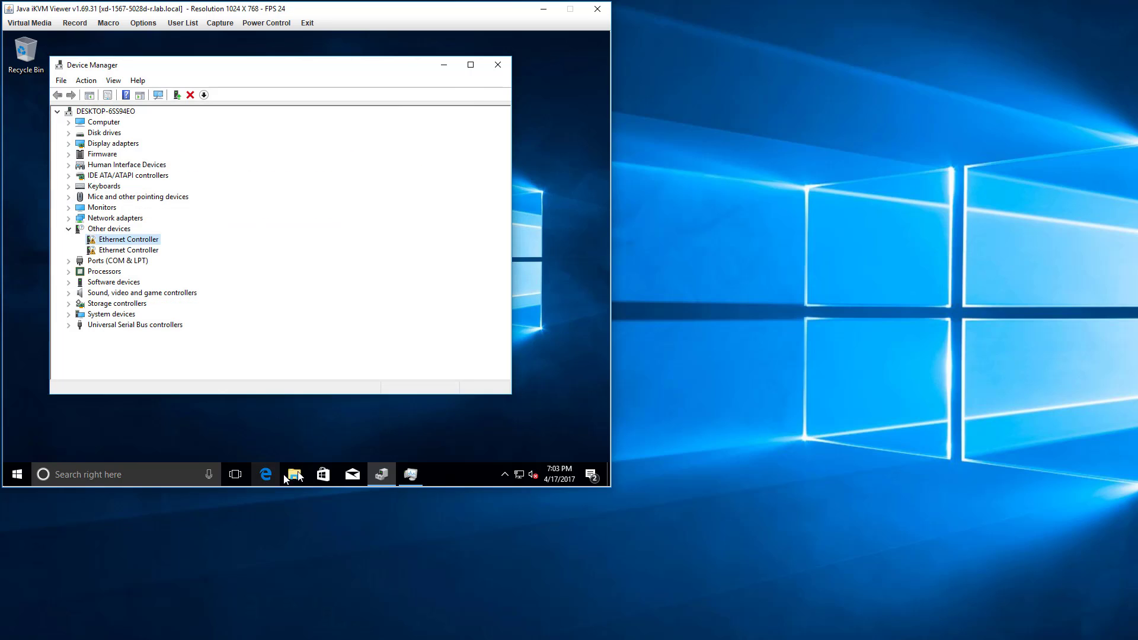
Check the driver files in Downloads\PROWinx64\PROXGB\Winx64\NDIS65 and return to the PROWinx64 folder.
{"action": "left_click", "coordinate": [294, 474]}
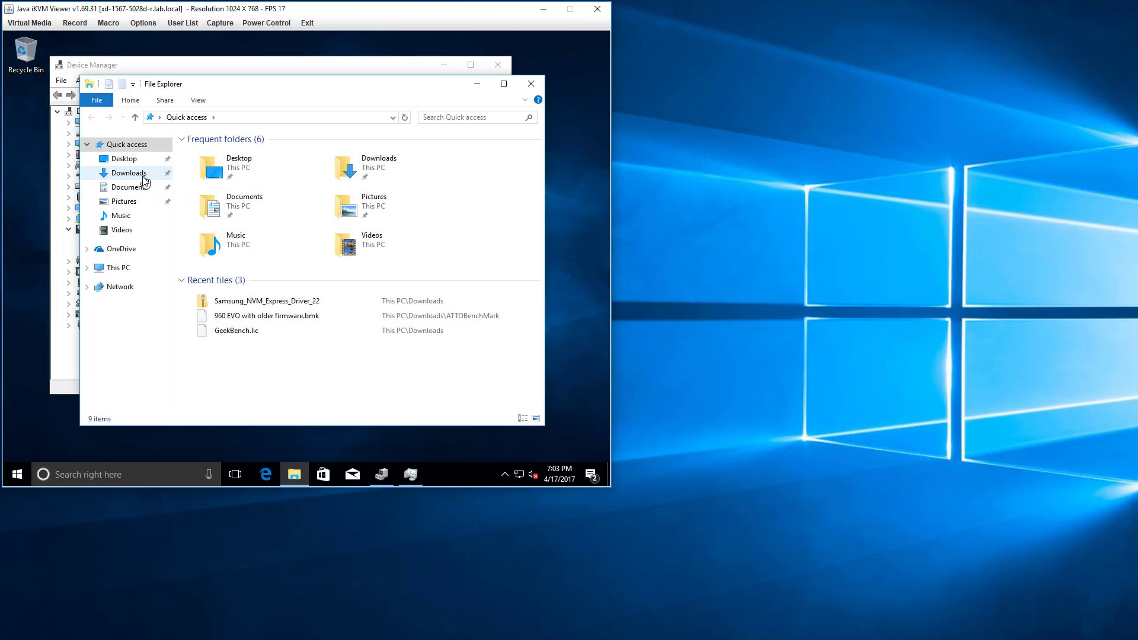
{"action": "left_click", "coordinate": [142, 177]}
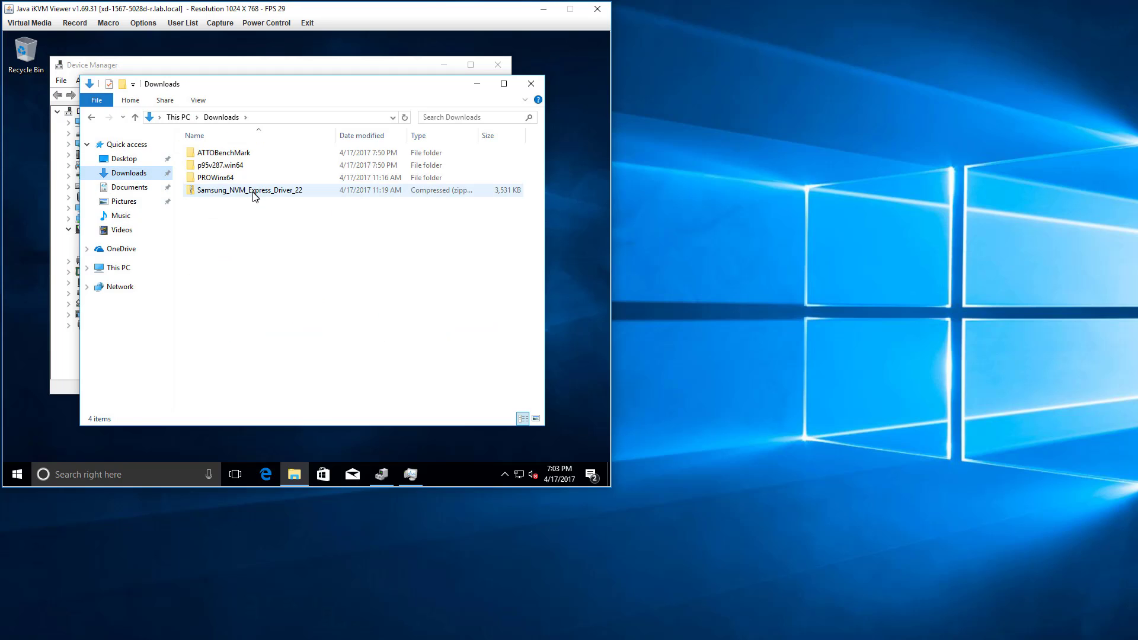
{"action": "double_click", "coordinate": [232, 179]}
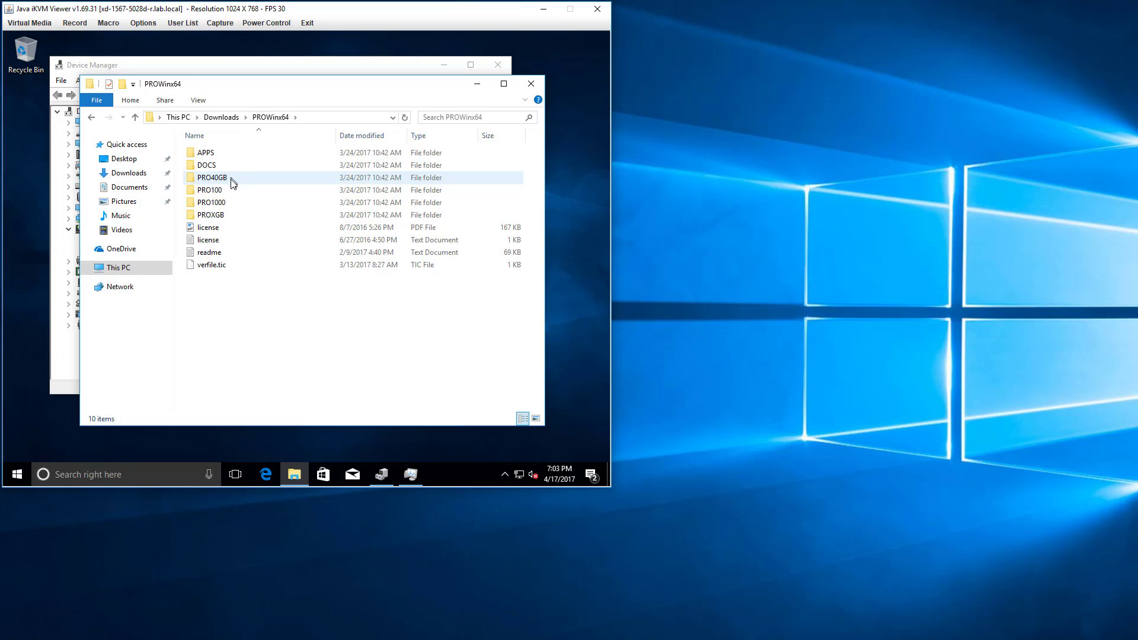
{"action": "double_click", "coordinate": [216, 216]}
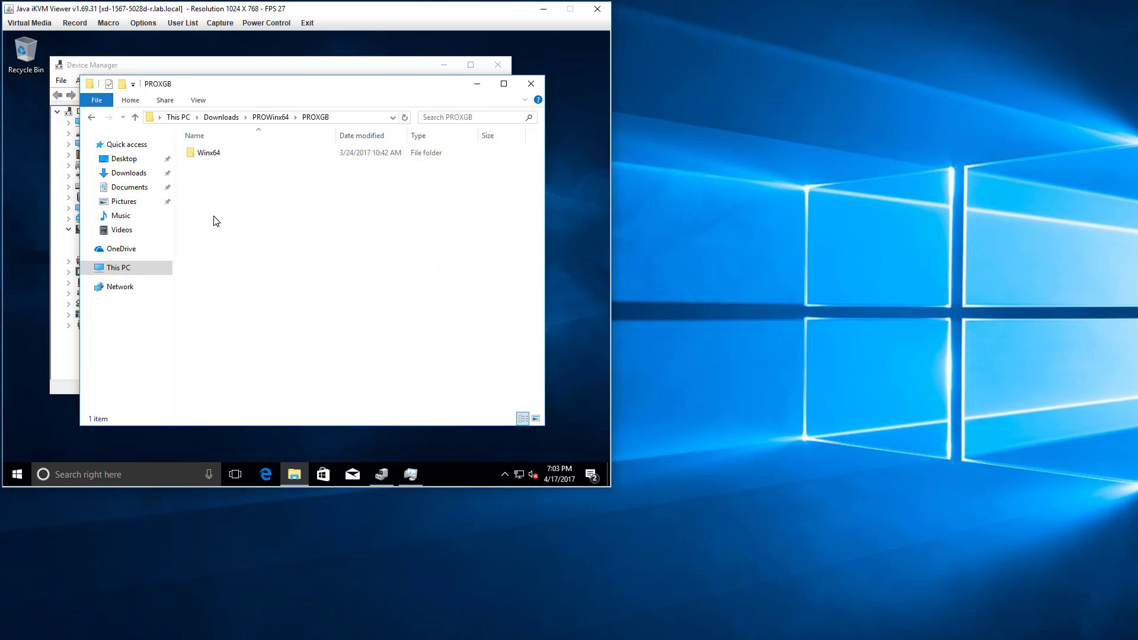
{"action": "double_click", "coordinate": [209, 154]}
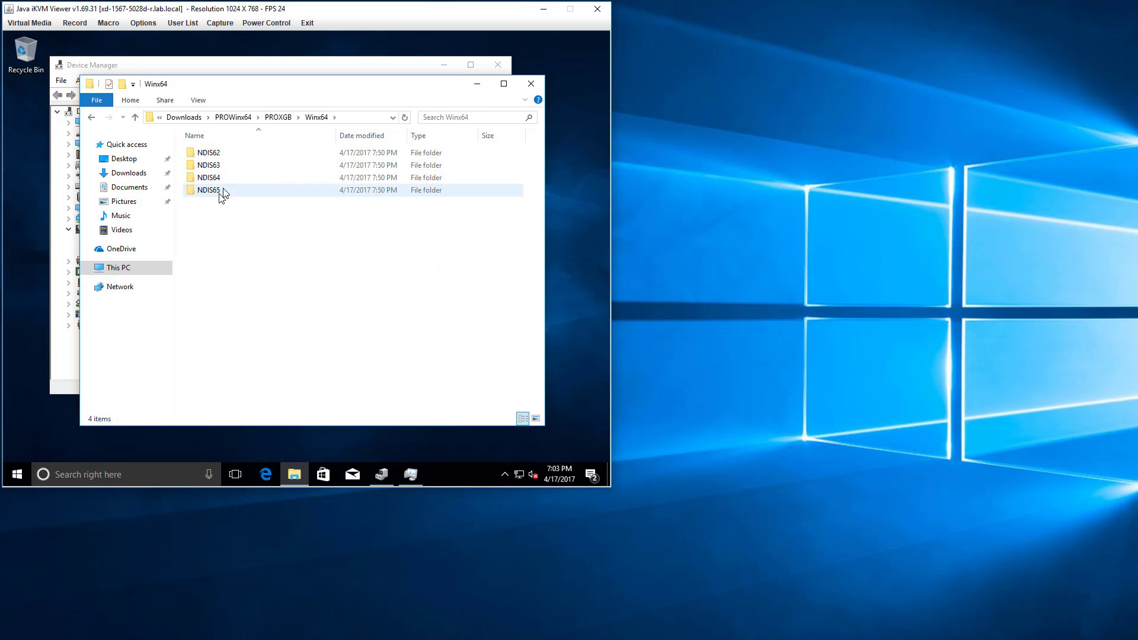
{"action": "double_click", "coordinate": [223, 192]}
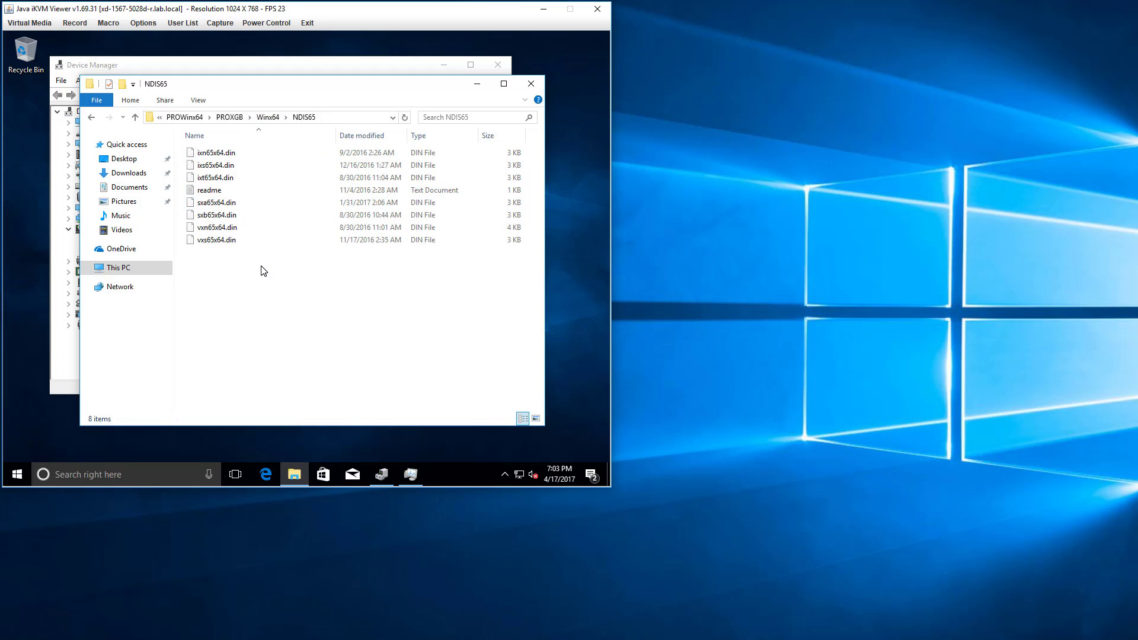
{"action": "left_click", "coordinate": [268, 117]}
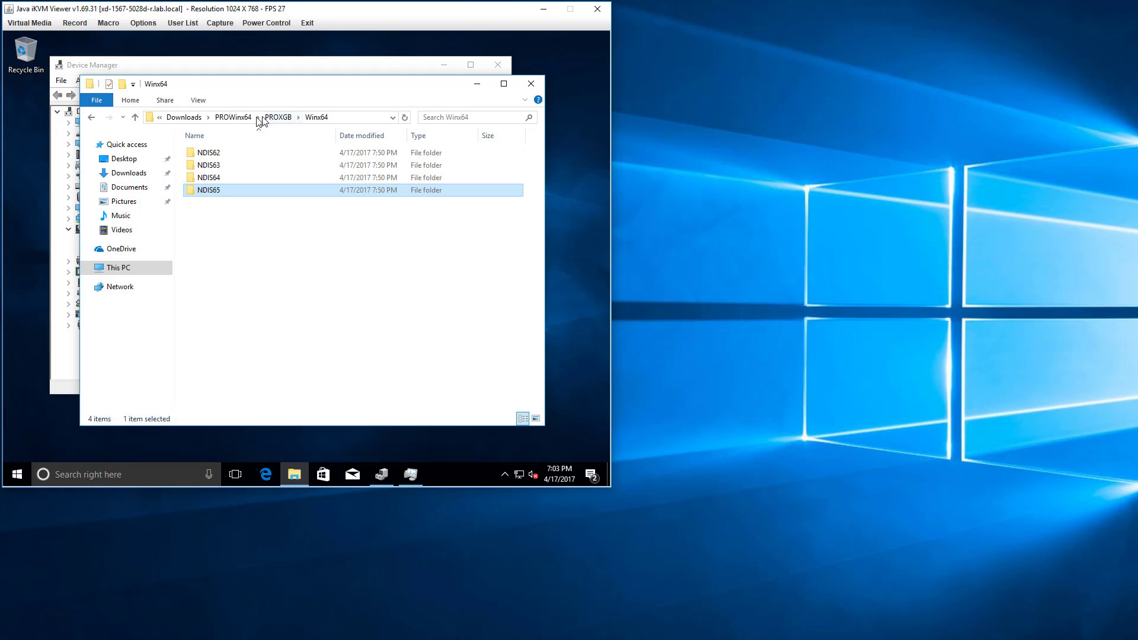
{"action": "left_click", "coordinate": [246, 118]}
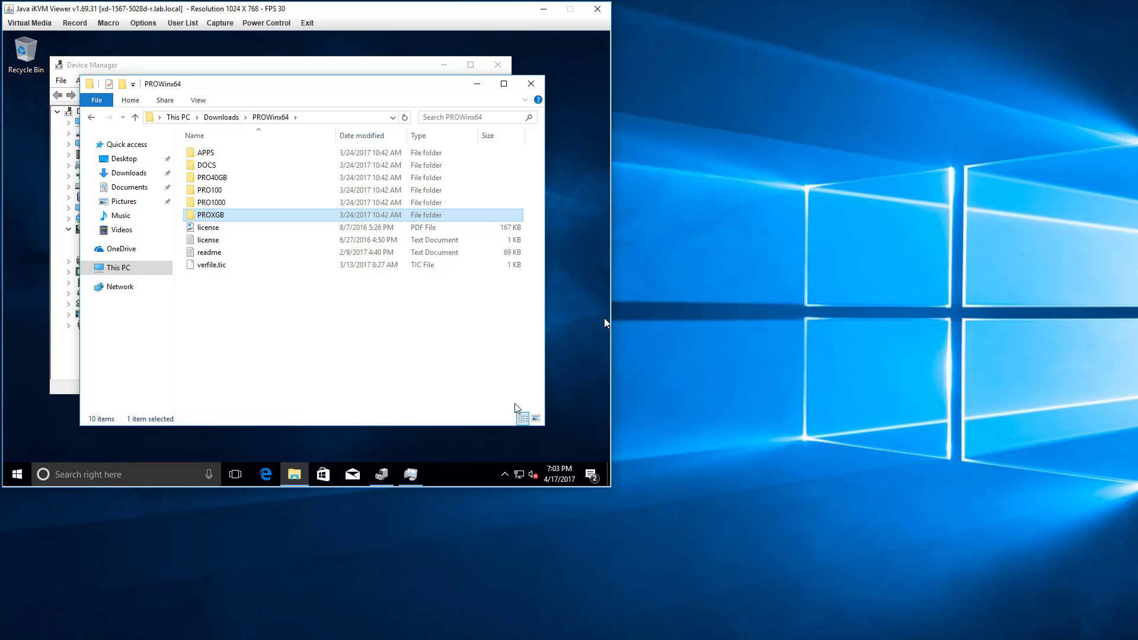
Open a Command Prompt and run ipconfig to look up the server's network addresses.
{"action": "left_click", "coordinate": [80, 469]}
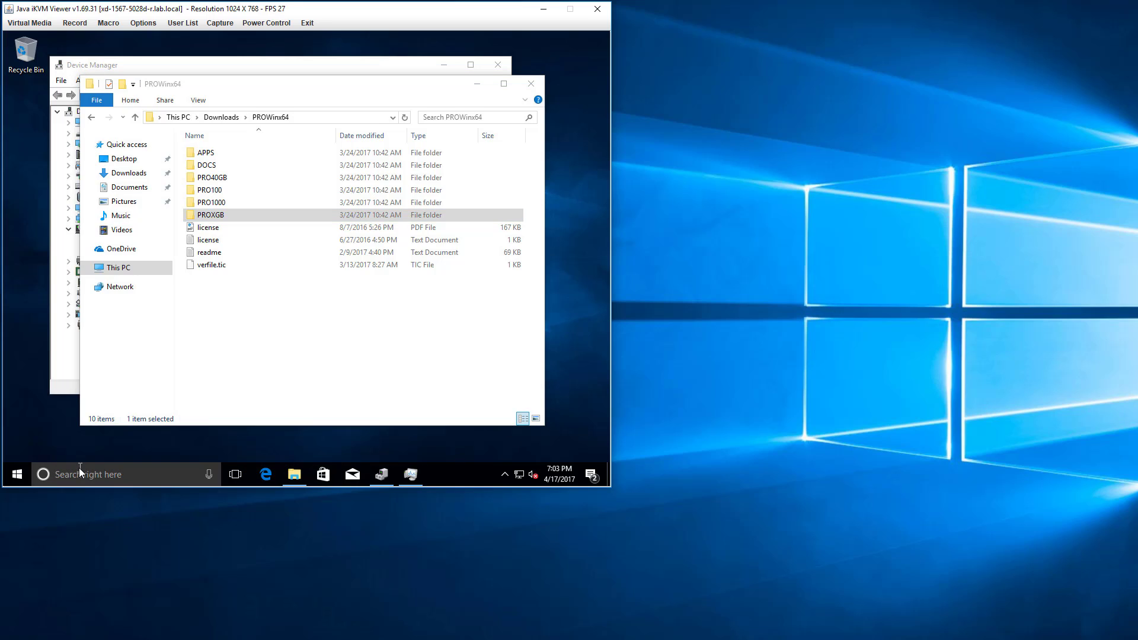
{"action": "type", "text": "cmd"}
{"action": "key", "text": "Return"}
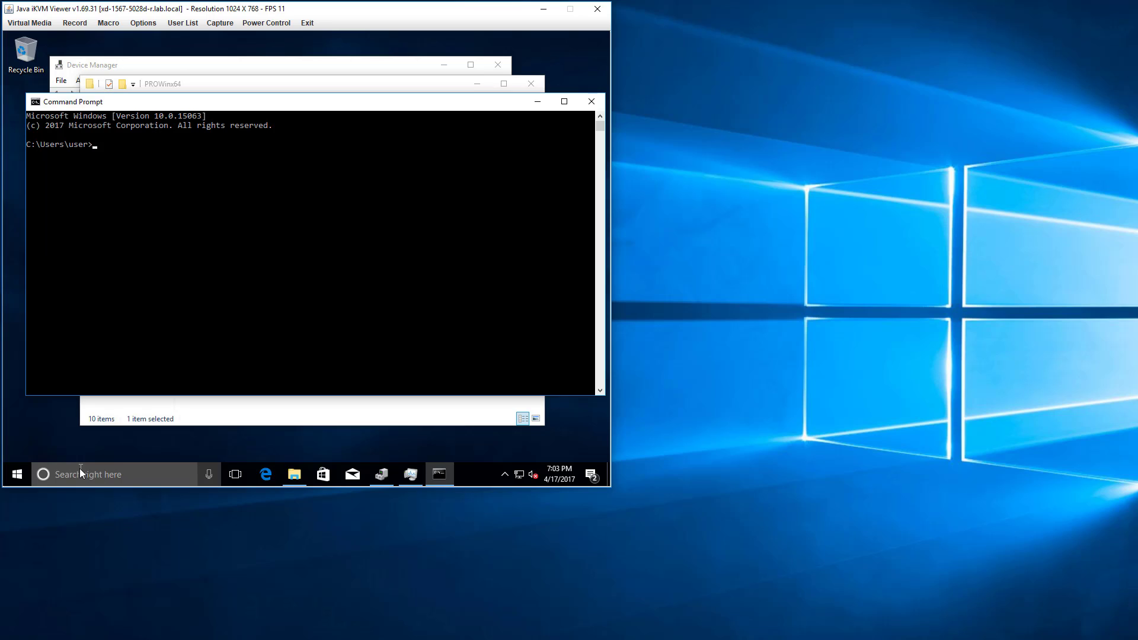
{"action": "type", "text": "ipconfig"}
{"action": "key", "text": "Return"}
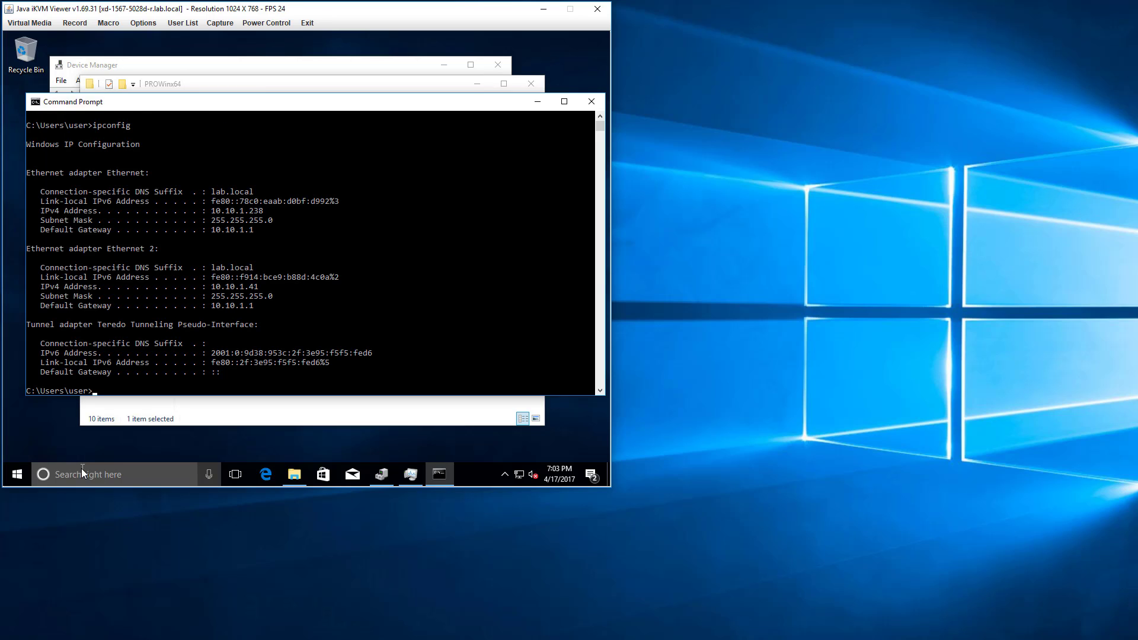
On the local computer, start a Remote Desktop connection to 10.10.1.238 and enlarge its window to fill the screen.
{"action": "right_click", "coordinate": [689, 639]}
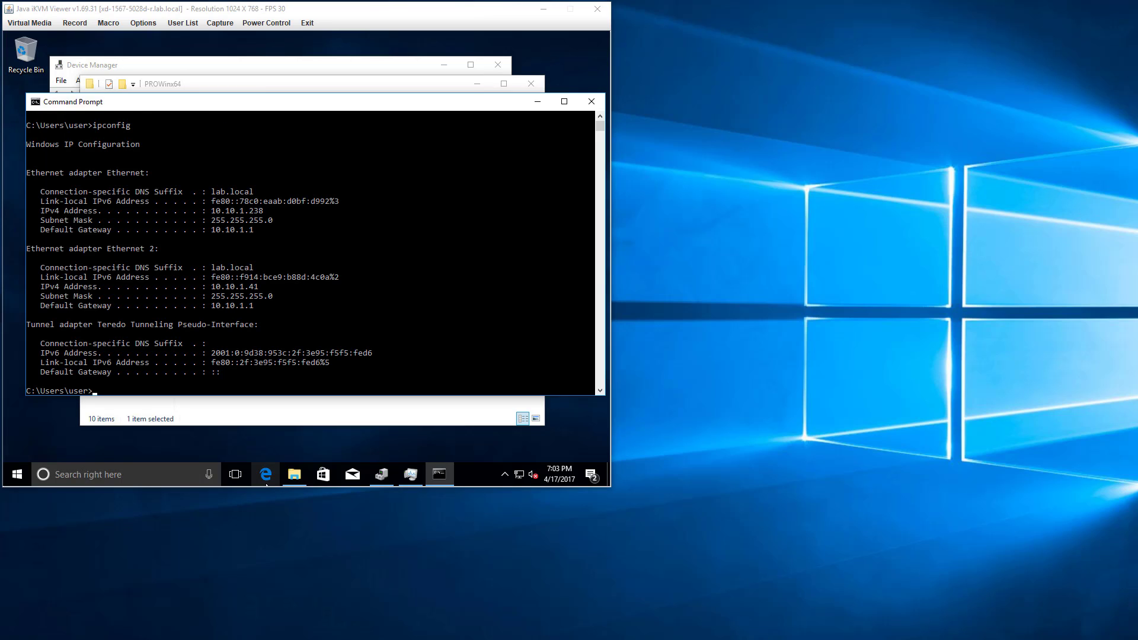
{"action": "left_click", "coordinate": [682, 637]}
{"action": "left_click", "coordinate": [625, 107]}
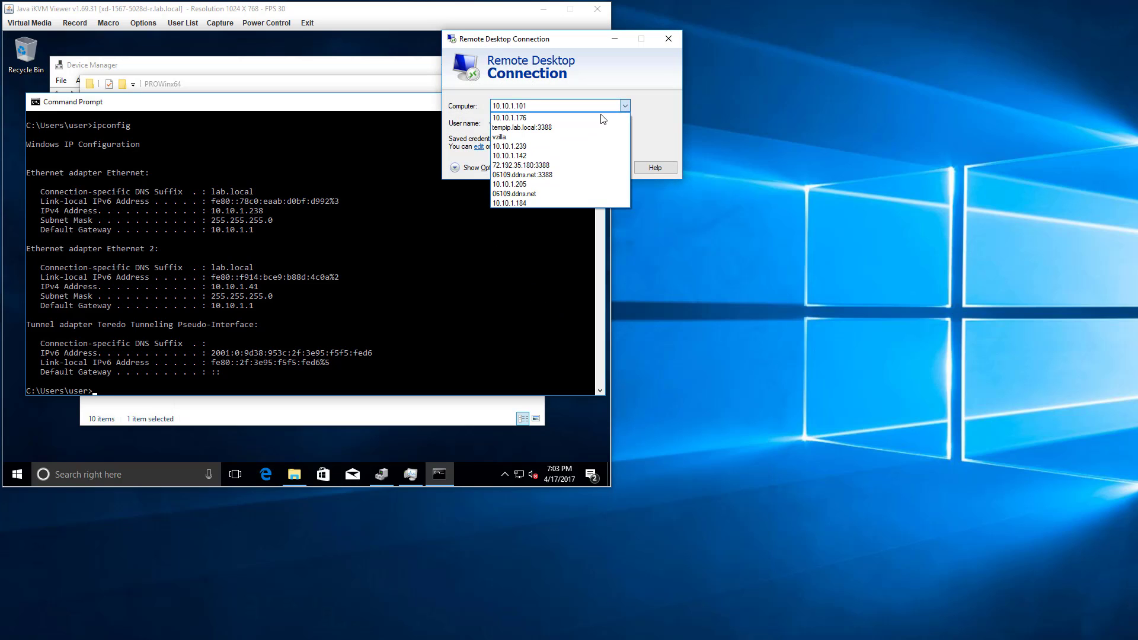
{"action": "left_click", "coordinate": [554, 110]}
{"action": "left_click", "coordinate": [551, 105]}
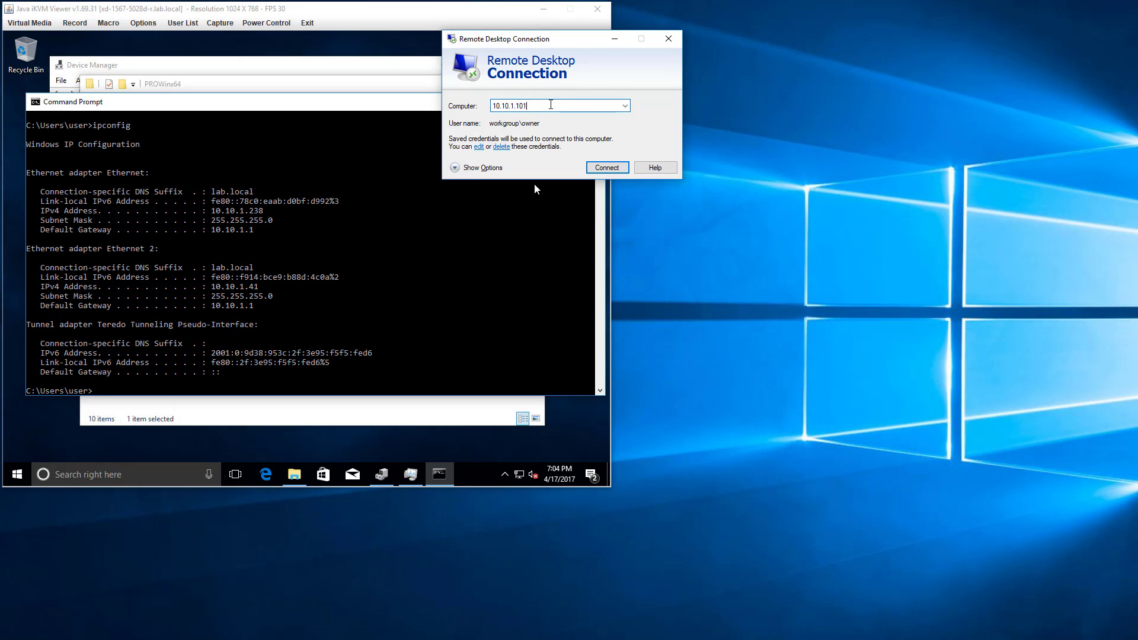
{"action": "left_click", "coordinate": [625, 108]}
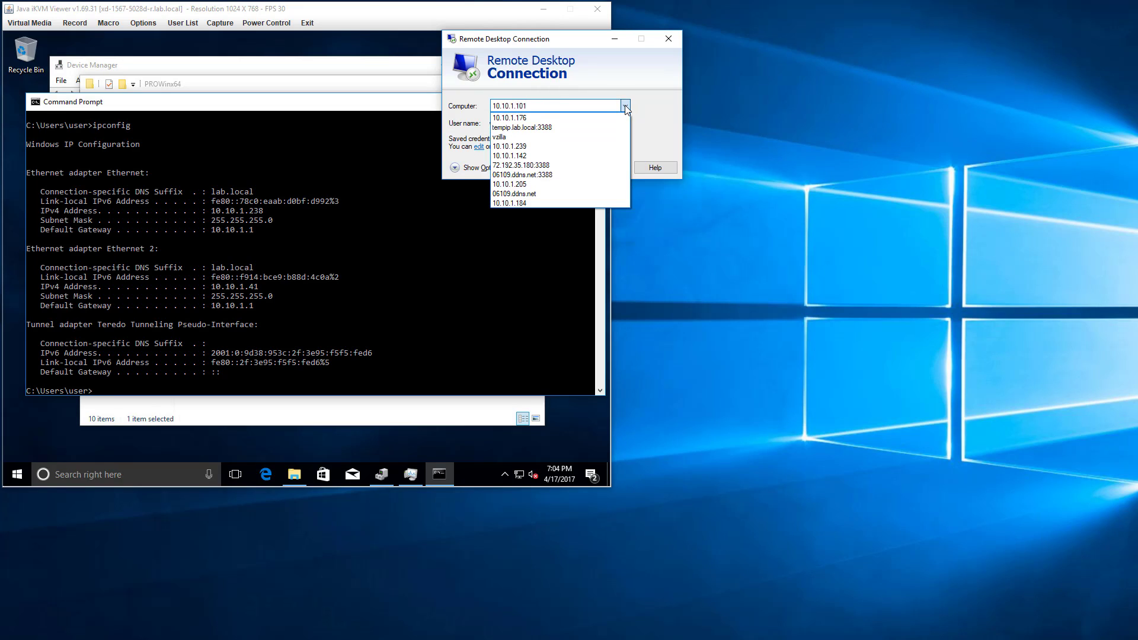
{"action": "left_click", "coordinate": [625, 106]}
{"action": "type", "text": "10.10.1.23"}
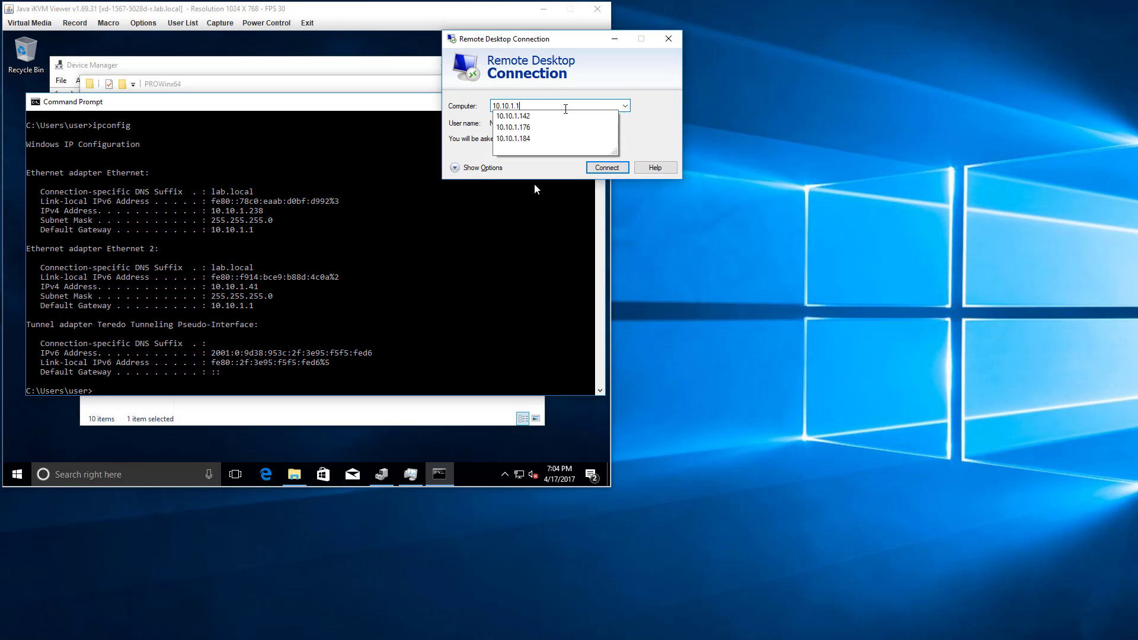
{"action": "type", "text": "8"}
{"action": "key", "text": "Return"}
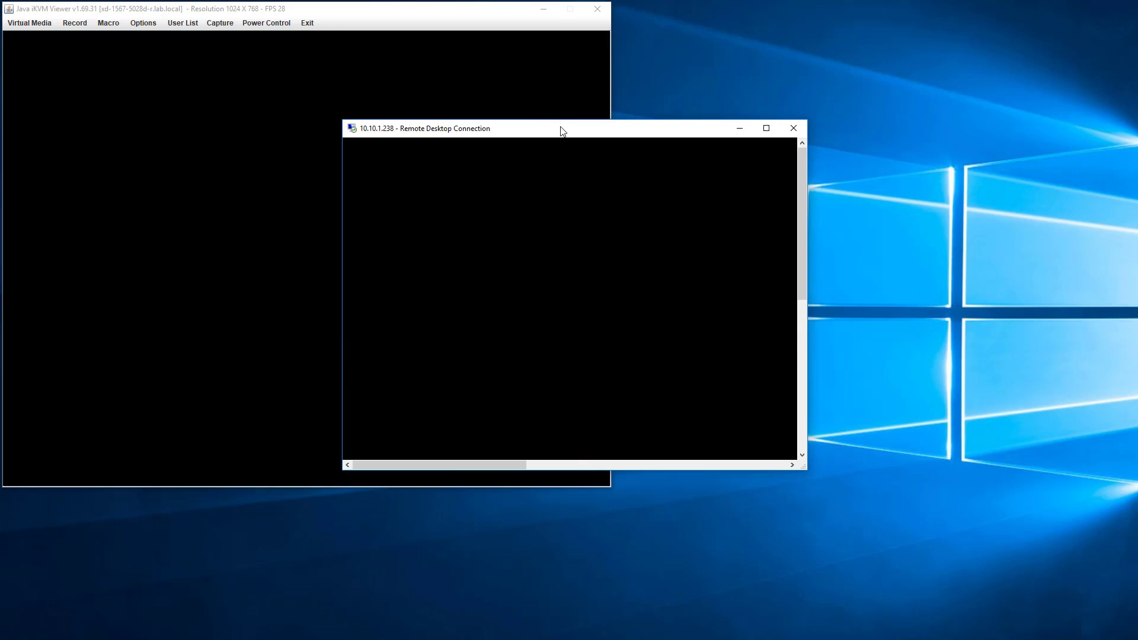
{"action": "left_click_drag", "start_coordinate": [561, 132], "coordinate": [220, 0]}
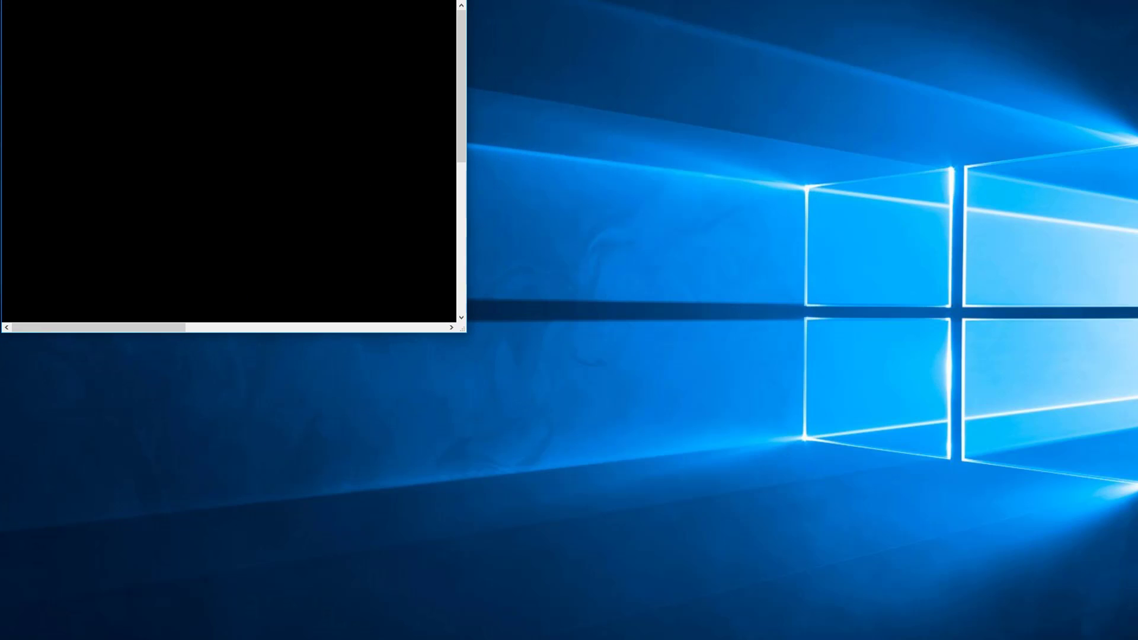
{"action": "left_click_drag", "start_coordinate": [463, 331], "coordinate": [1137, 639]}
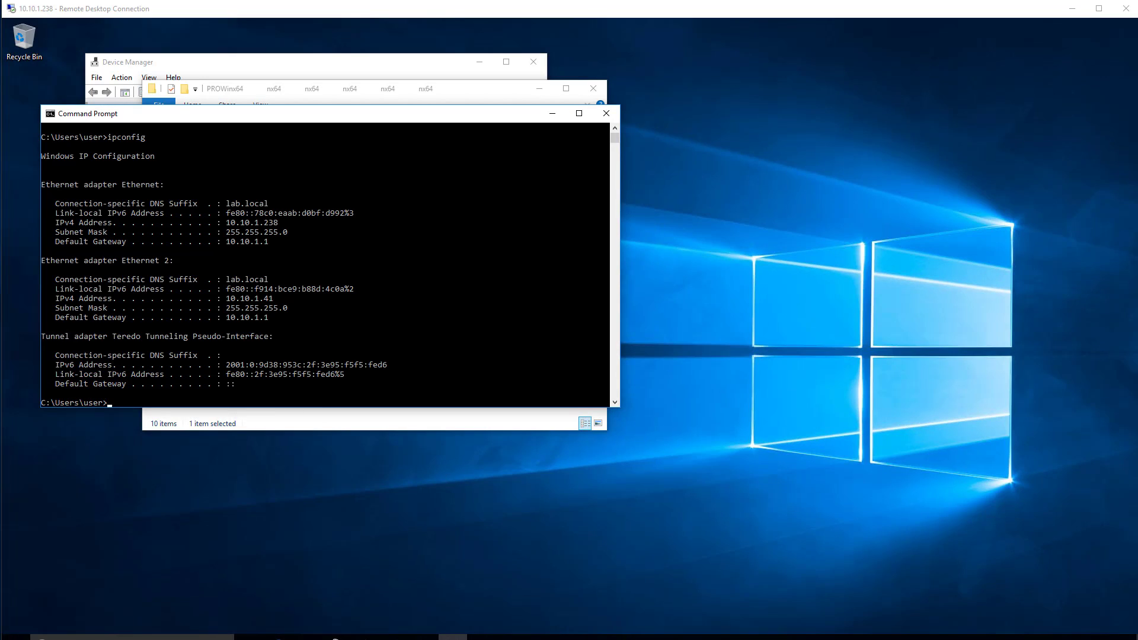
In the local isos folder, extract PROWinx64.exe with 7-Zip into a PROWinx64 folder and close the extraction window.
{"action": "mouse_move", "coordinate": [719, 639]}
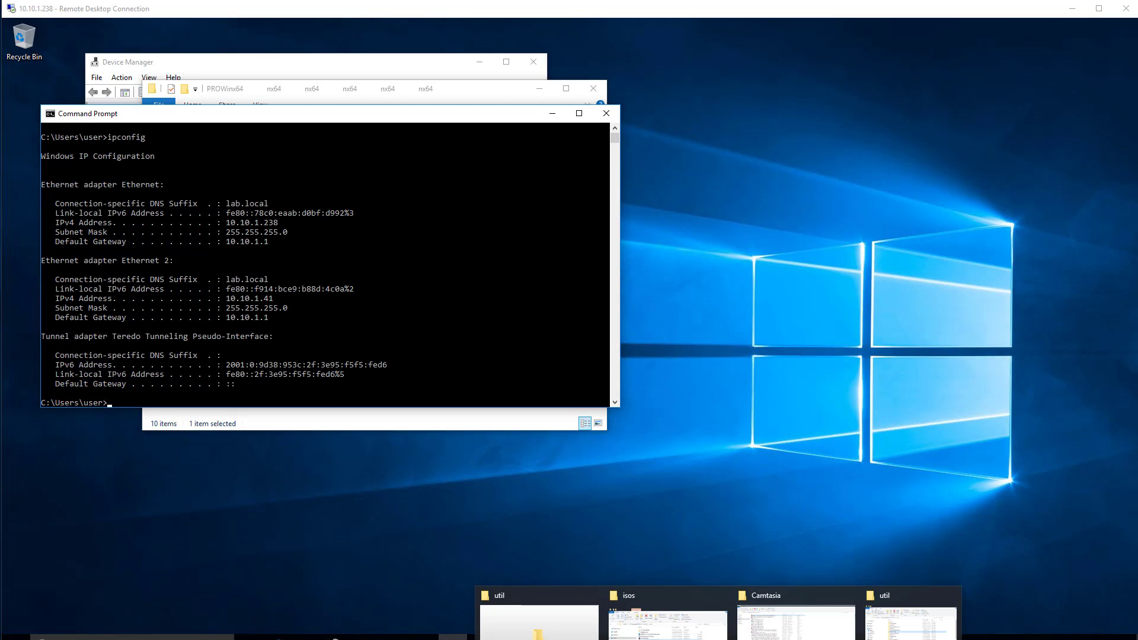
{"action": "left_click", "coordinate": [668, 634]}
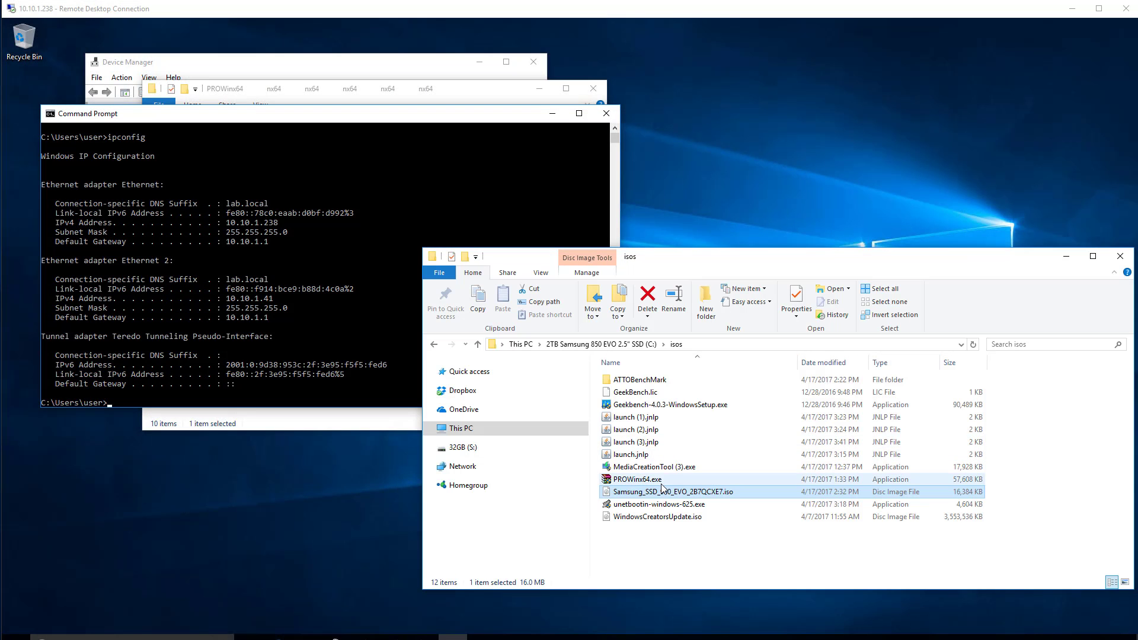
{"action": "left_click", "coordinate": [646, 481]}
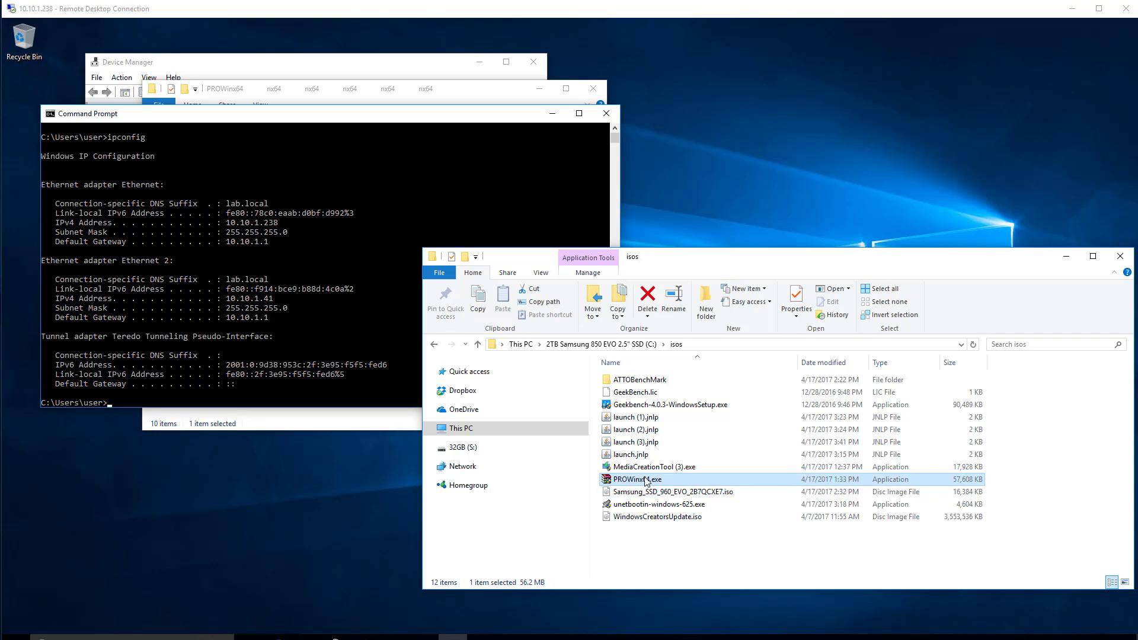
{"action": "right_click", "coordinate": [645, 478]}
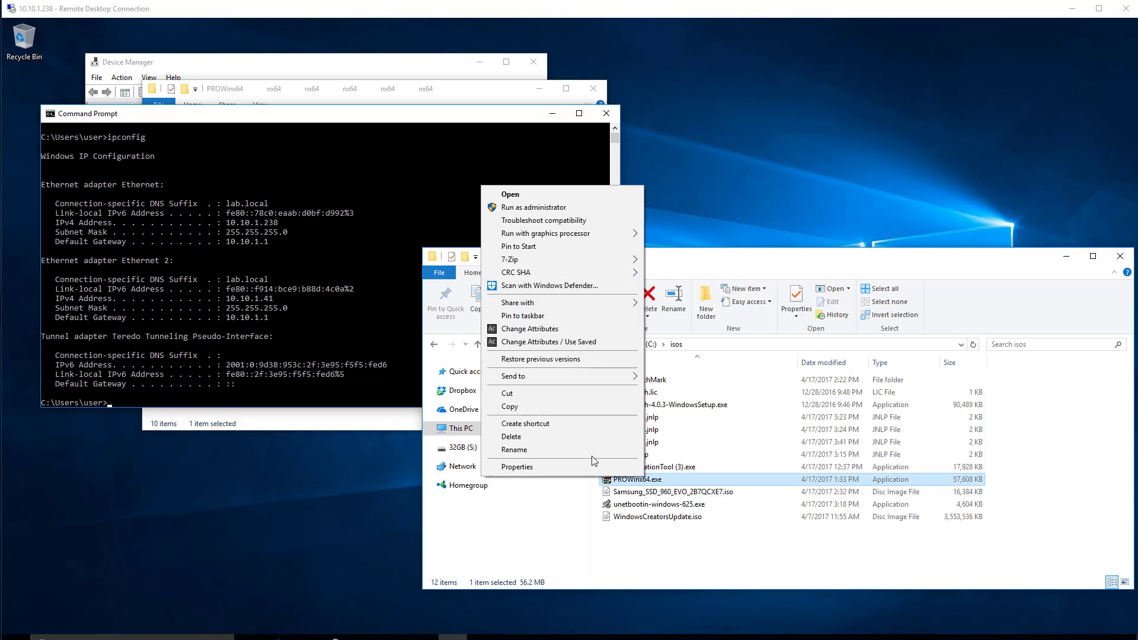
{"action": "left_click", "coordinate": [521, 408]}
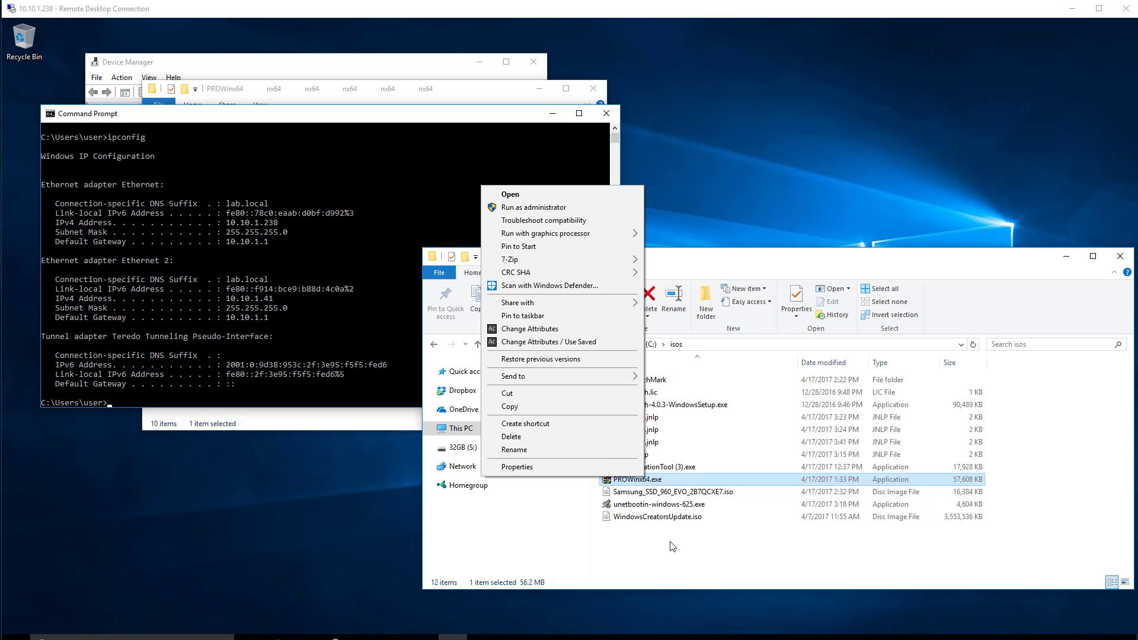
{"action": "right_click", "coordinate": [643, 483]}
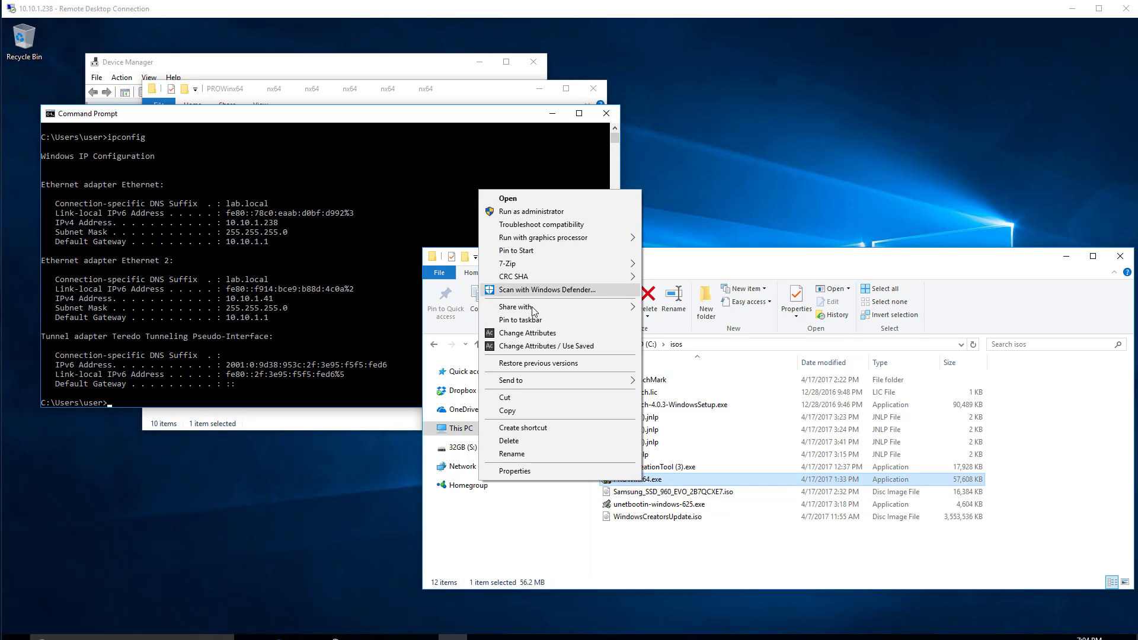
{"action": "mouse_move", "coordinate": [523, 261]}
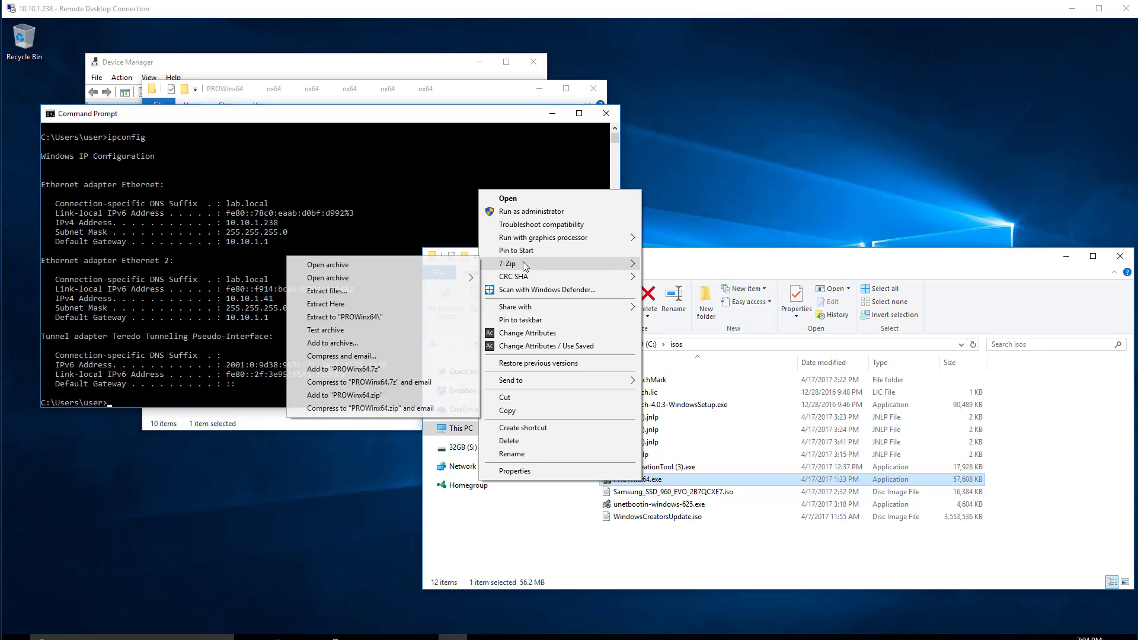
{"action": "left_click", "coordinate": [370, 321]}
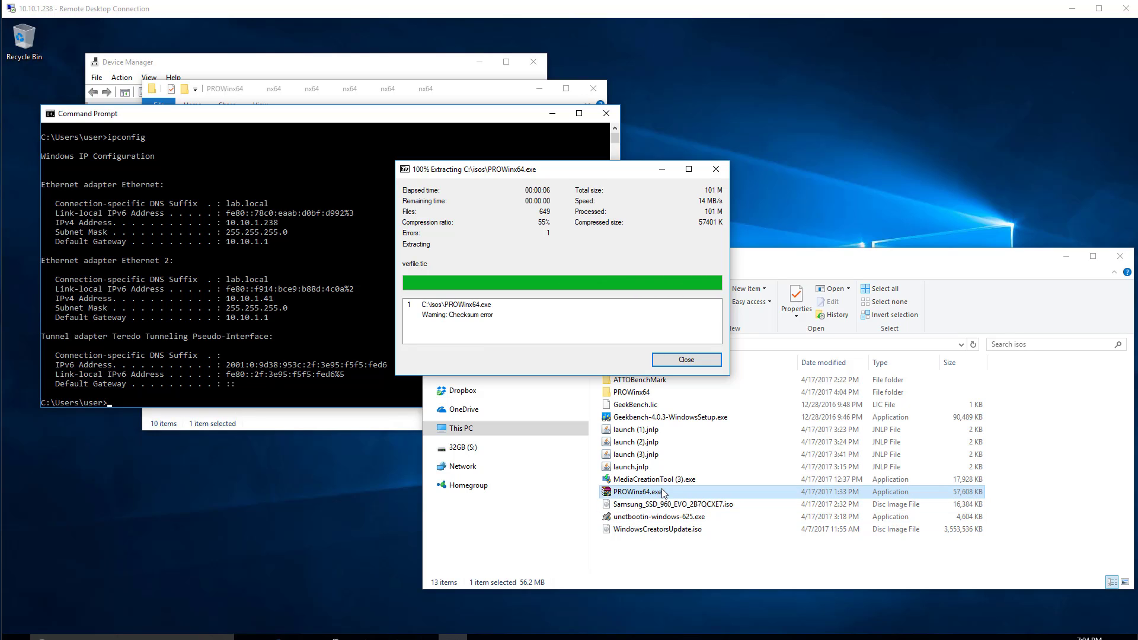
{"action": "left_click", "coordinate": [674, 359]}
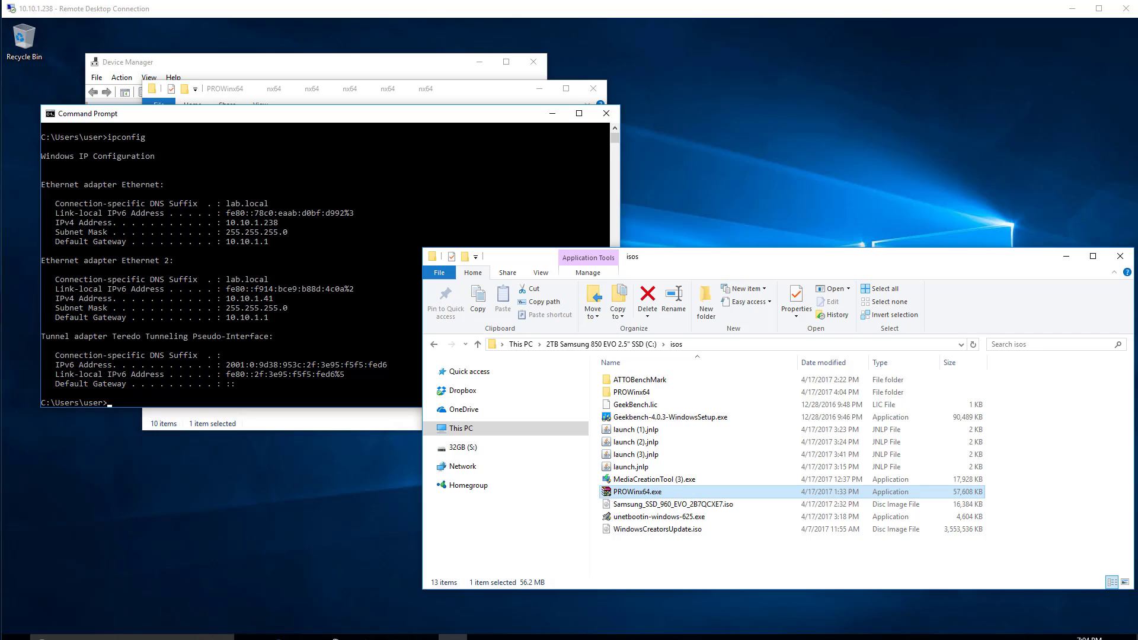
Copy the extracted PROWinx64 folder from the local isos folder and close that folder window.
{"action": "left_click", "coordinate": [718, 639]}
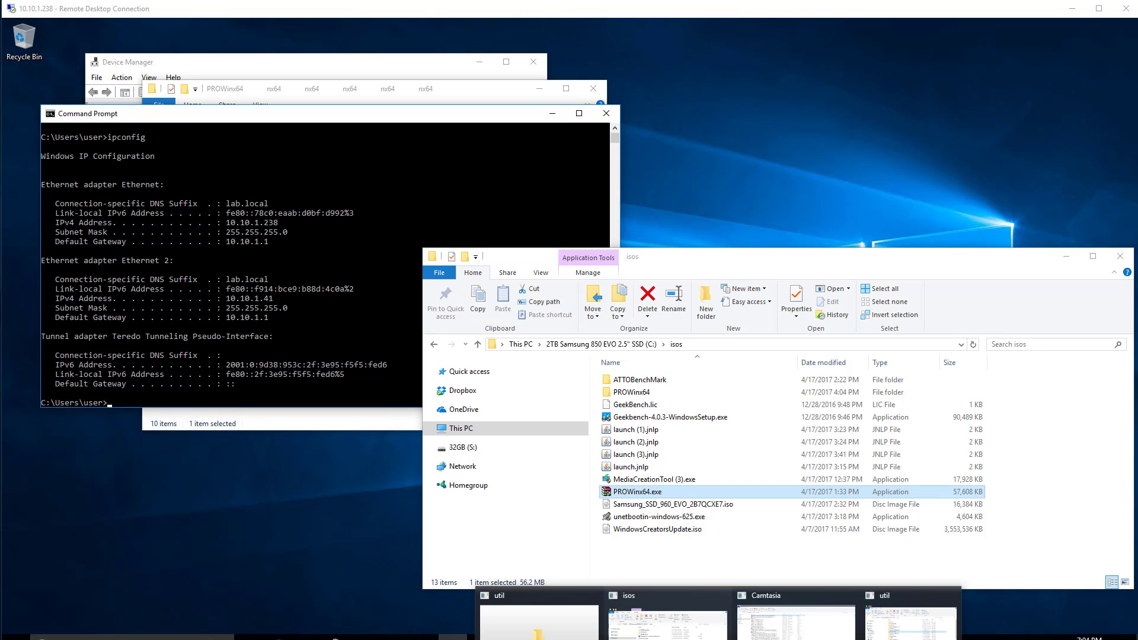
{"action": "left_click", "coordinate": [632, 393]}
{"action": "right_click", "coordinate": [632, 393]}
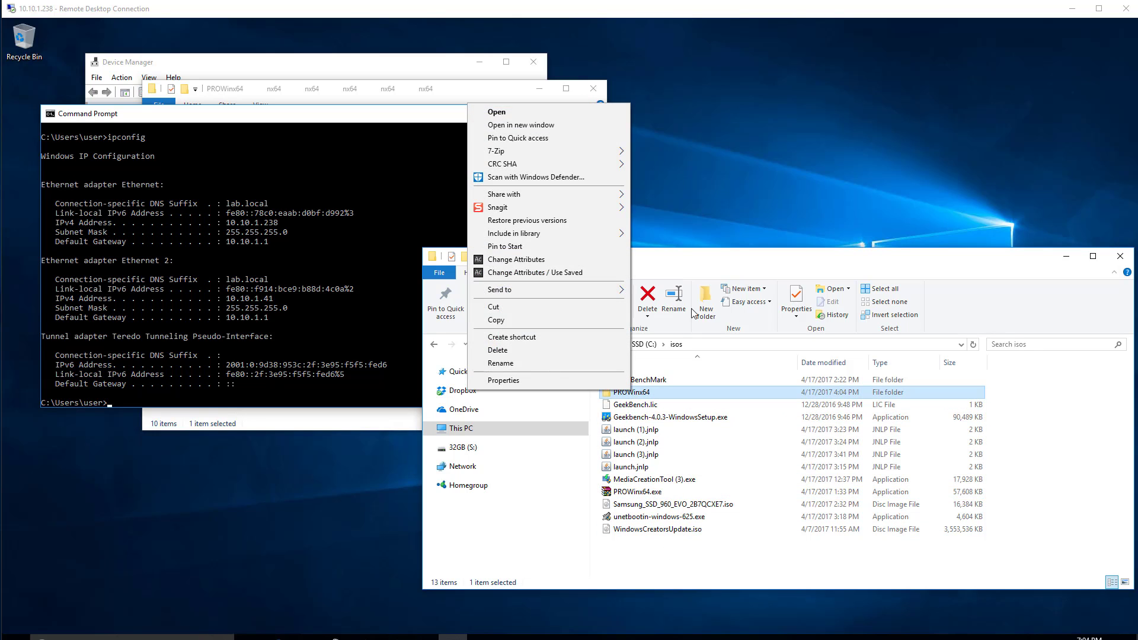
{"action": "left_click", "coordinate": [748, 261]}
{"action": "left_click_drag", "start_coordinate": [748, 261], "coordinate": [922, 270]}
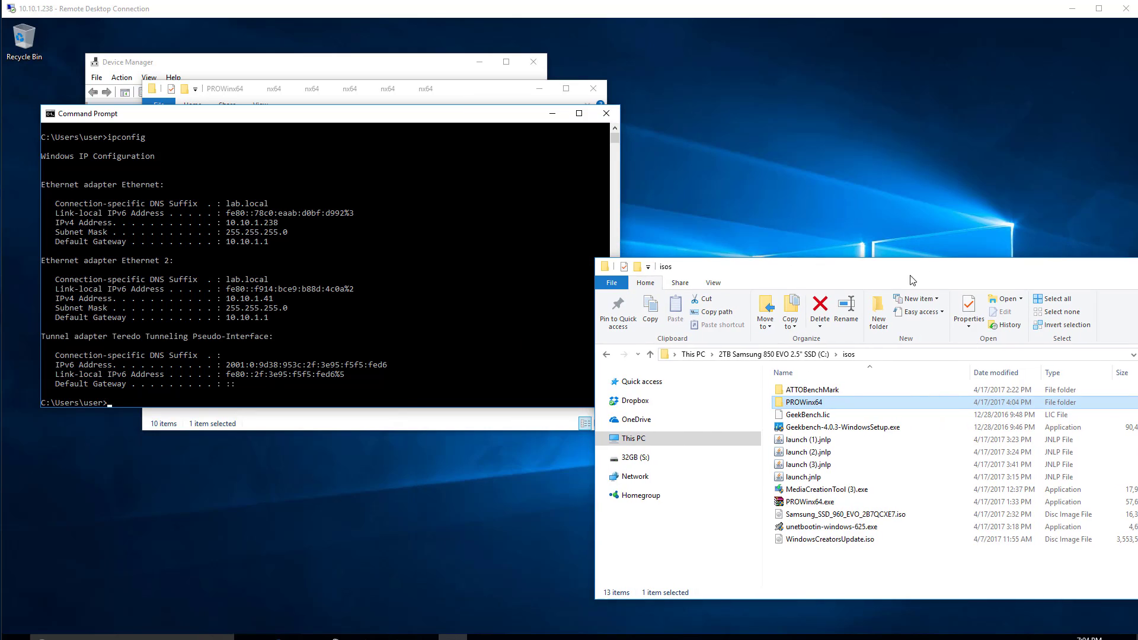
{"action": "right_click", "coordinate": [824, 402]}
{"action": "left_click", "coordinate": [688, 330]}
{"action": "left_click", "coordinate": [1137, 267]}
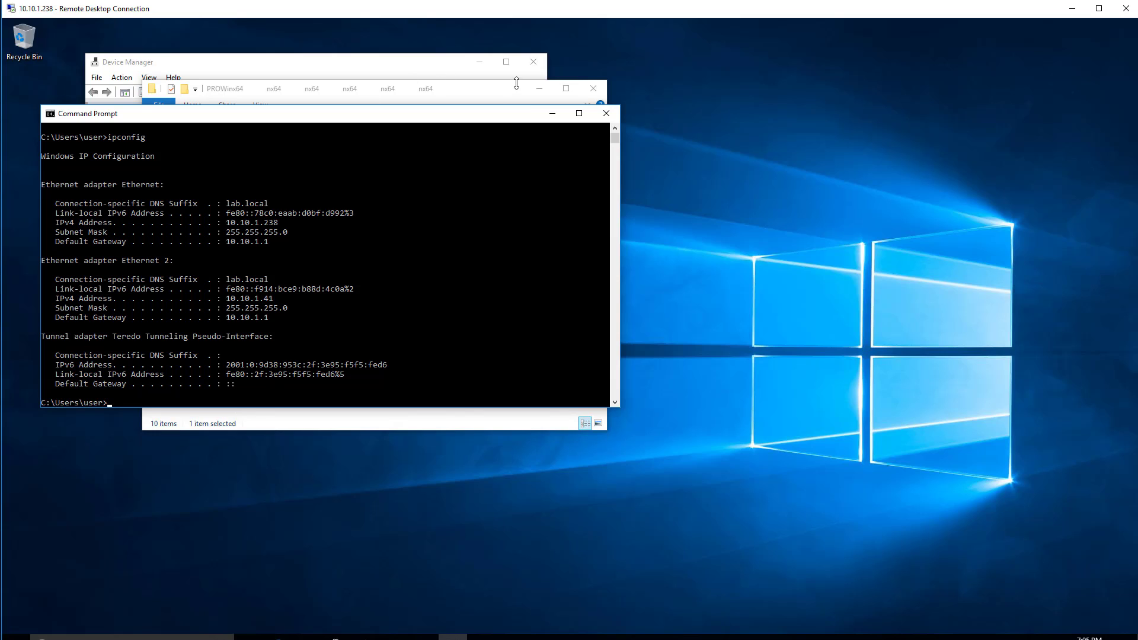
In the remote Downloads folder, rename the PROWinx64 folder as PROWinx64_broken.
{"action": "left_click", "coordinate": [499, 93]}
{"action": "left_click", "coordinate": [285, 121]}
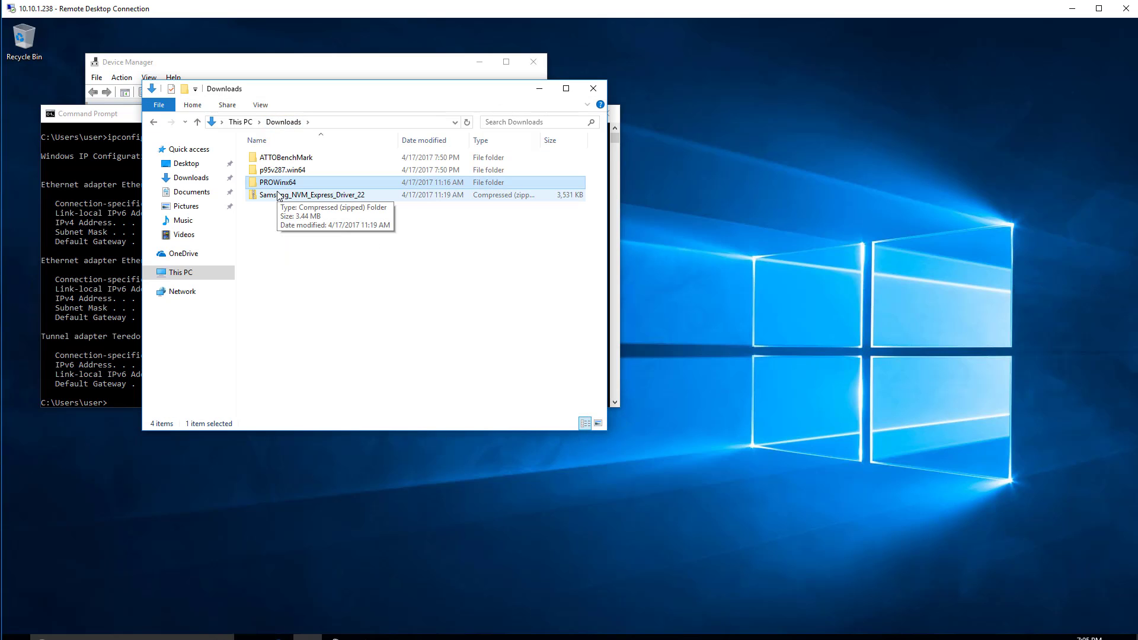
{"action": "key", "text": "F2"}
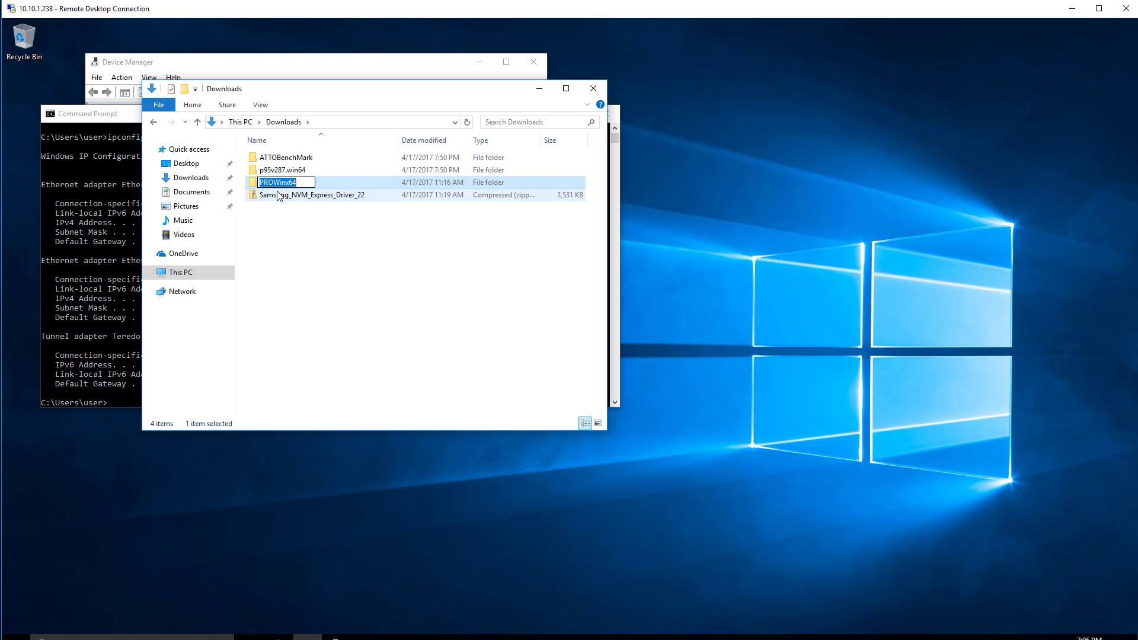
{"action": "key", "text": "End"}
{"action": "type", "text": "_broke"}
{"action": "key", "text": "Return"}
Paste the copied PROWinx64 folder into the remote Downloads folder and move the copy progress window clear of Device Manager.
{"action": "right_click", "coordinate": [324, 240]}
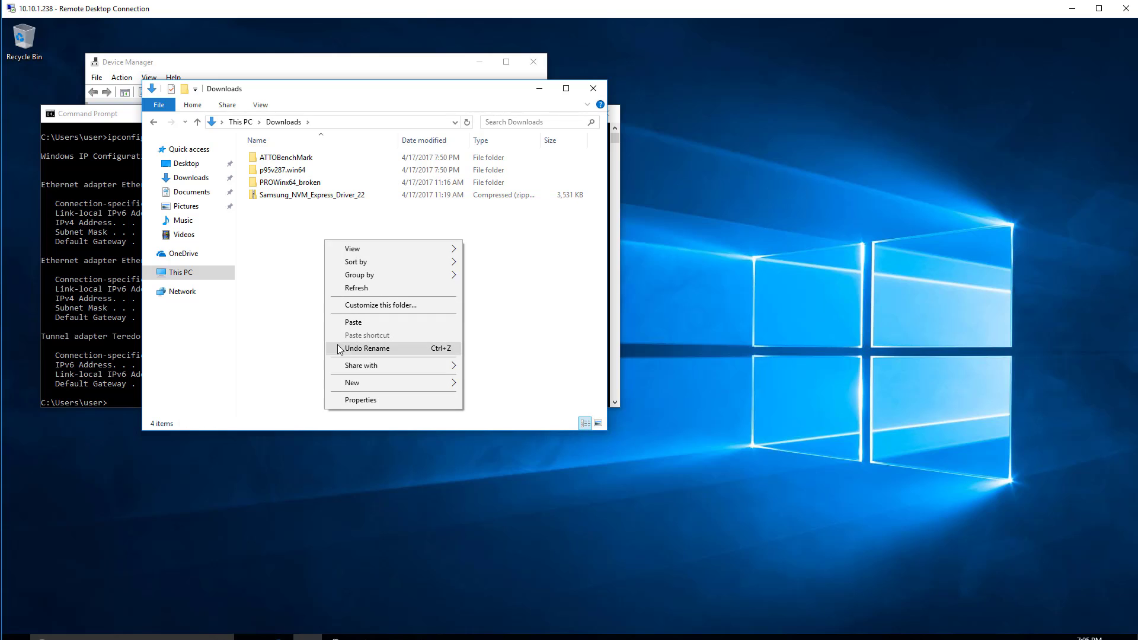
{"action": "left_click", "coordinate": [358, 321]}
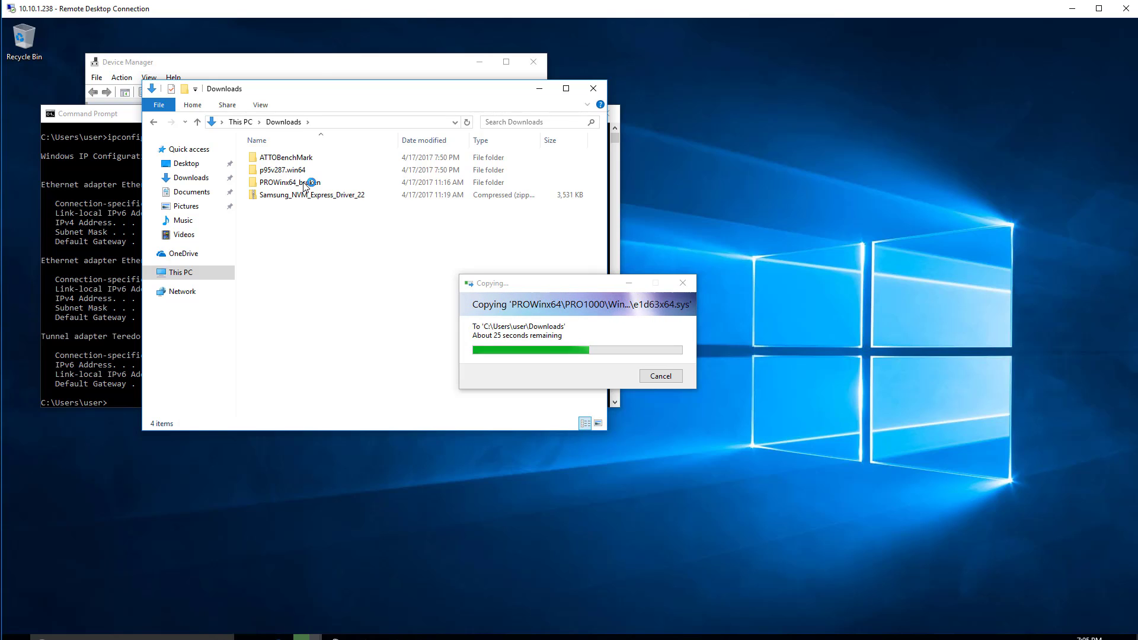
{"action": "left_click", "coordinate": [316, 67]}
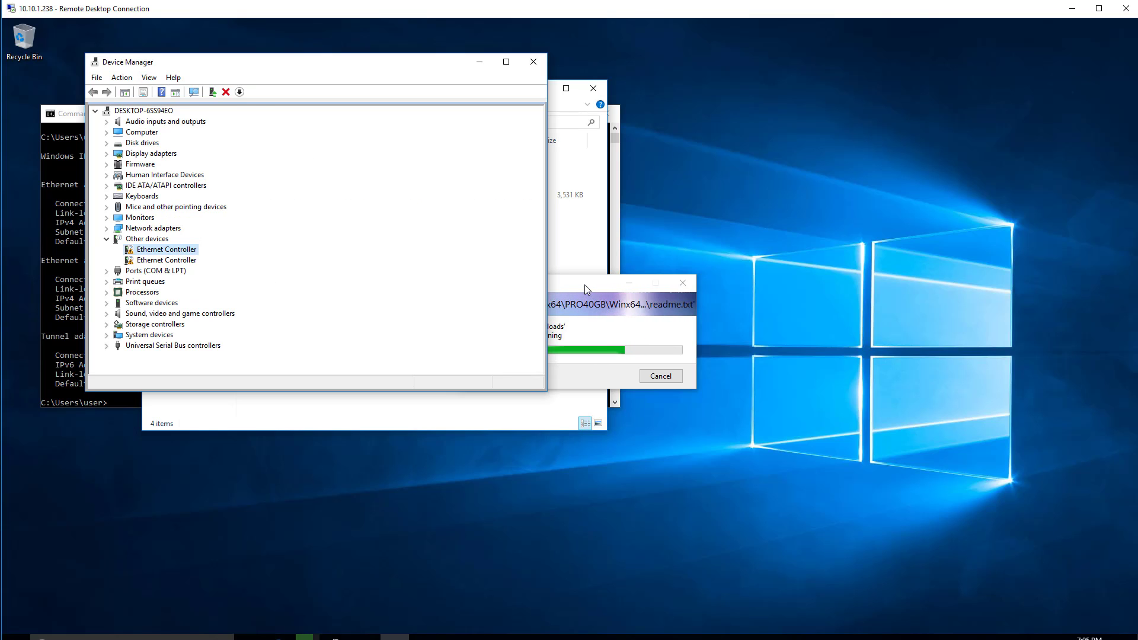
{"action": "left_click_drag", "start_coordinate": [584, 285], "coordinate": [901, 304]}
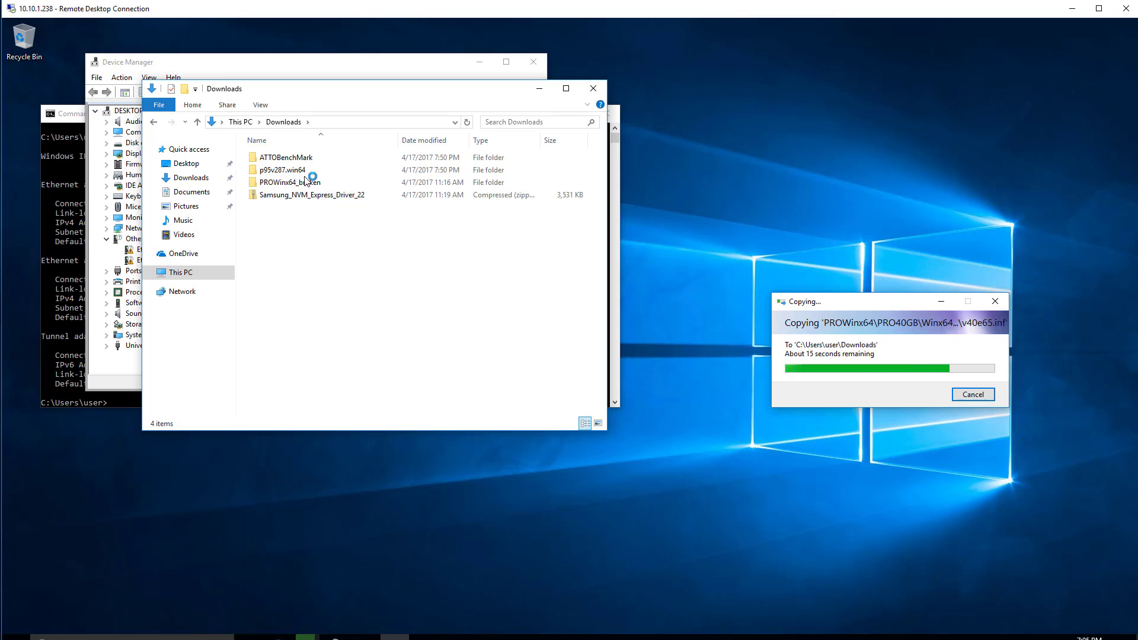
{"action": "left_click", "coordinate": [300, 179]}
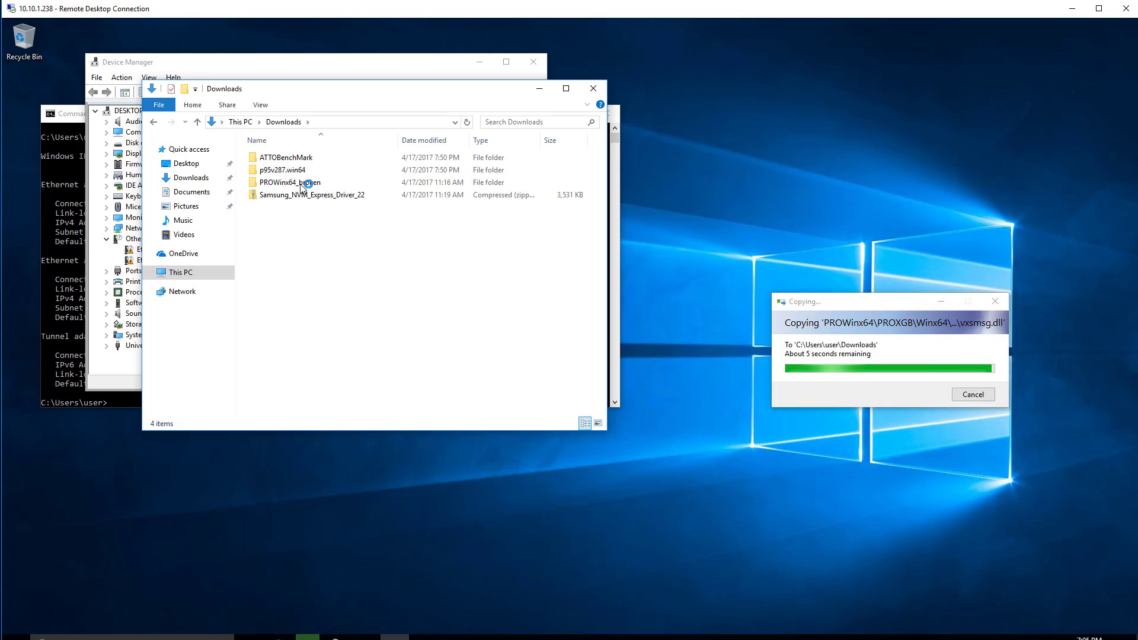
{"action": "left_click", "coordinate": [301, 185]}
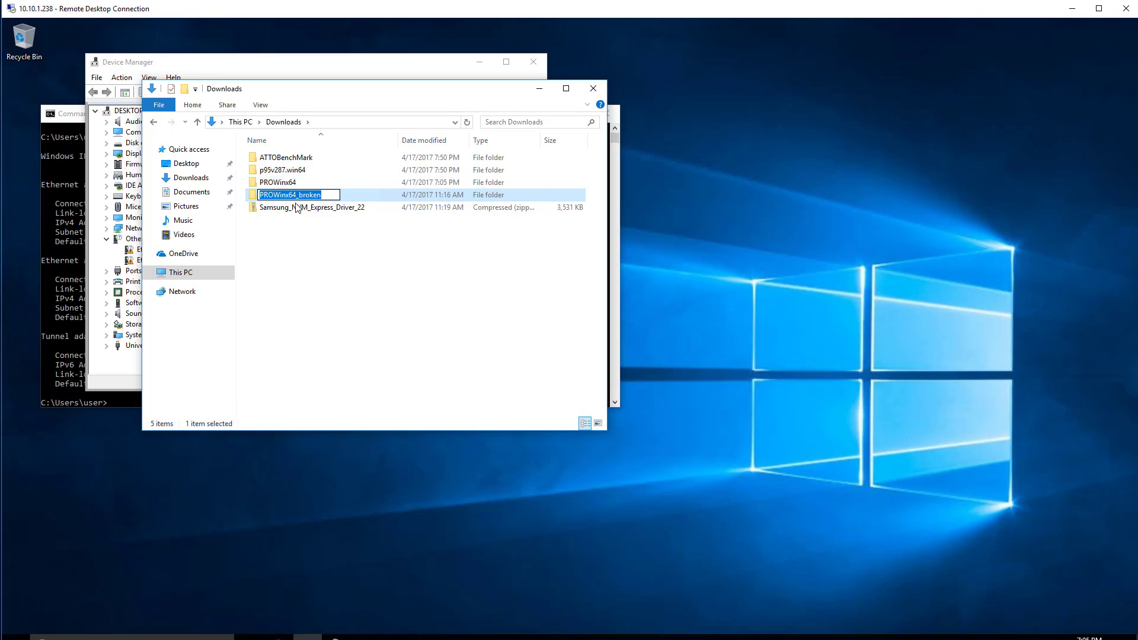
{"action": "key", "text": "Escape"}
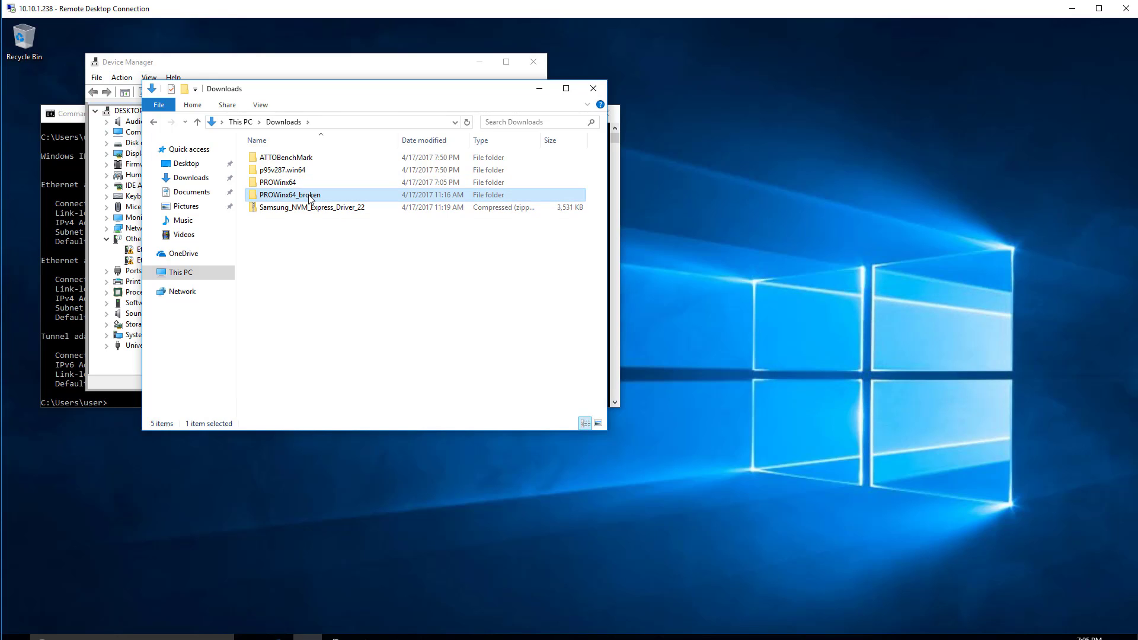
{"action": "right_click", "coordinate": [308, 196]}
{"action": "left_click", "coordinate": [268, 284]}
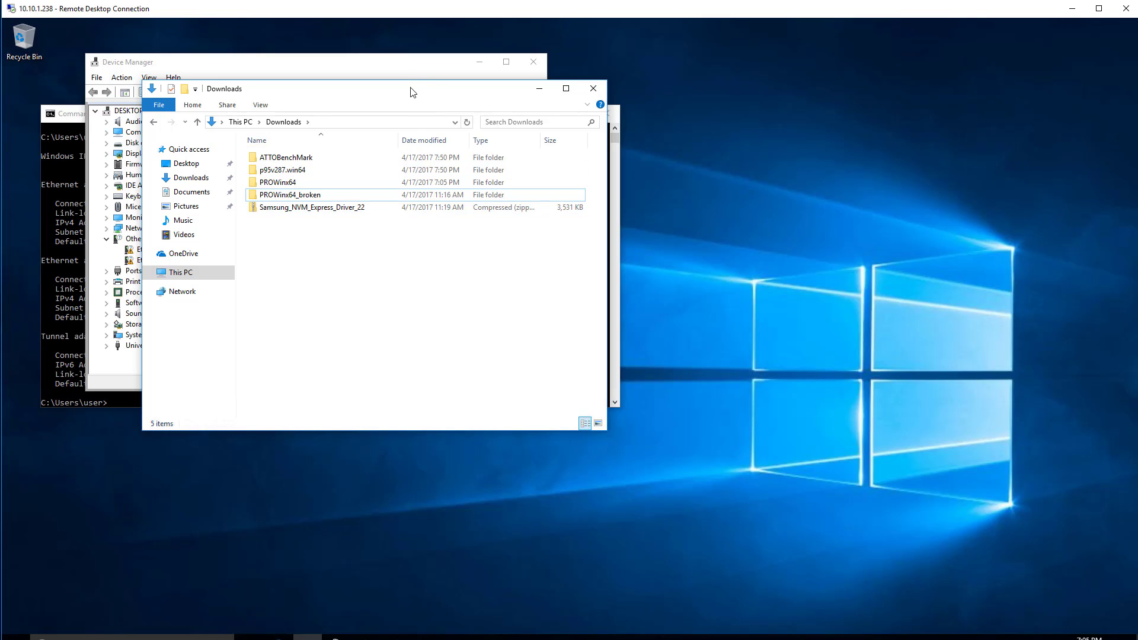
Update the first Ethernet Controller's driver from C:\Users\user\Downloads\PROWinx64\PROXGB with subfolders included, and close the wizard and the Downloads window.
{"action": "left_click_drag", "start_coordinate": [507, 89], "coordinate": [888, 210]}
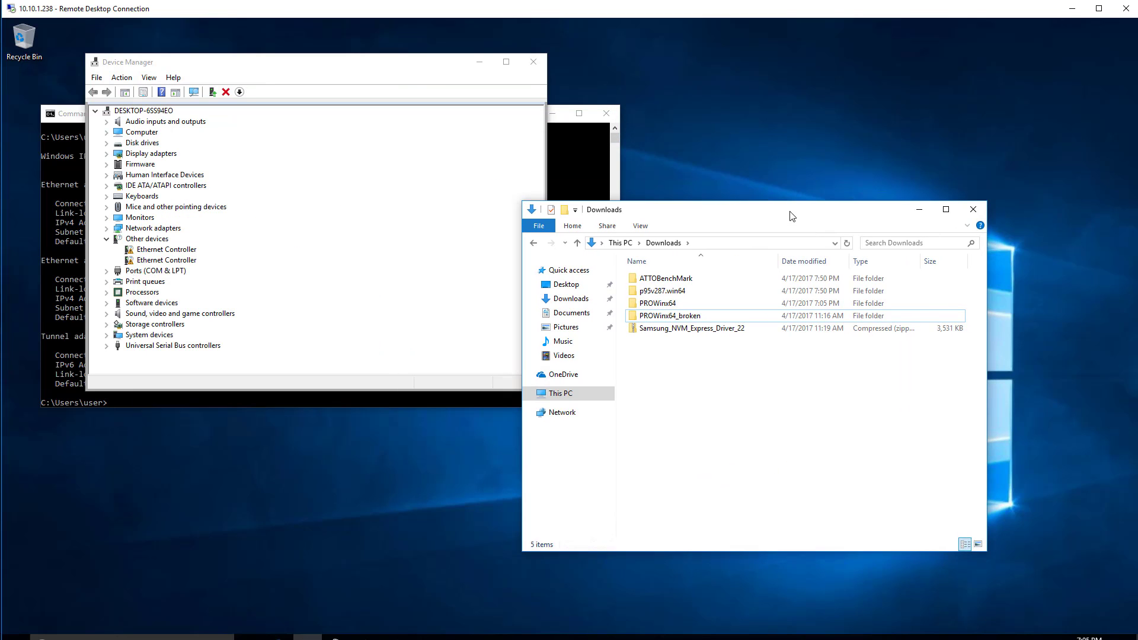
{"action": "left_click", "coordinate": [167, 250]}
{"action": "right_click", "coordinate": [166, 254]}
{"action": "left_click", "coordinate": [196, 256]}
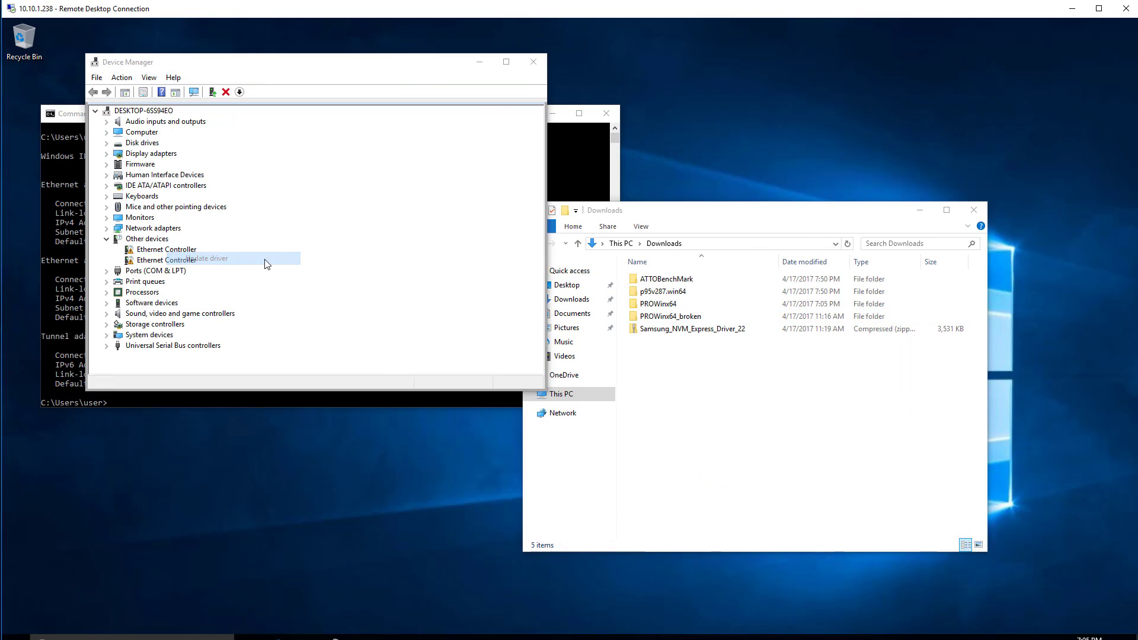
{"action": "left_click", "coordinate": [267, 263]}
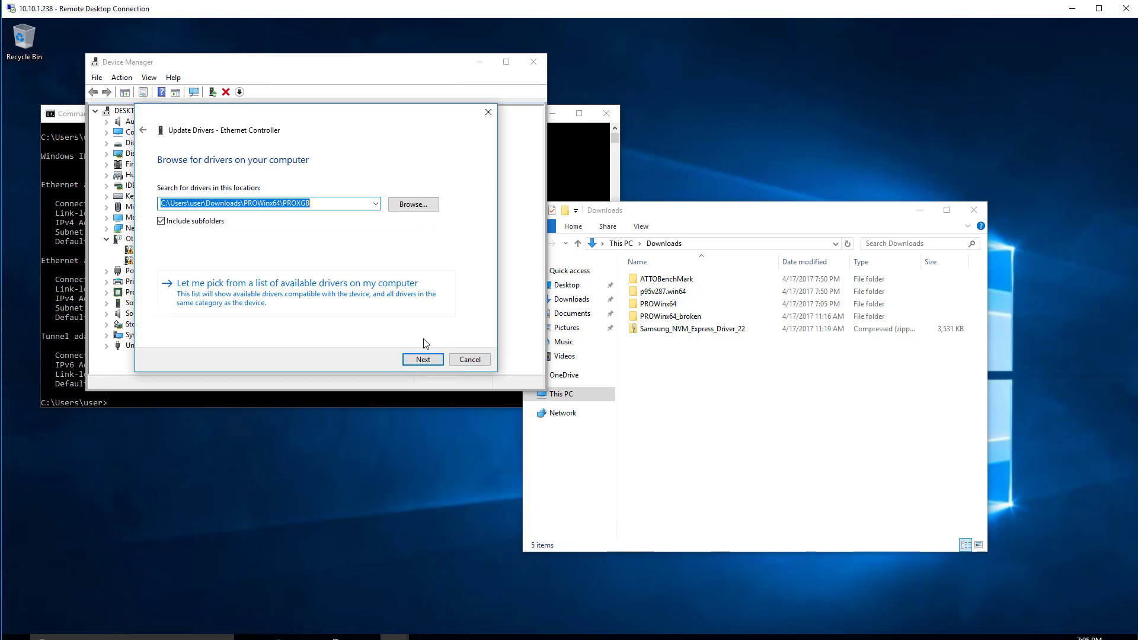
{"action": "left_click", "coordinate": [423, 358]}
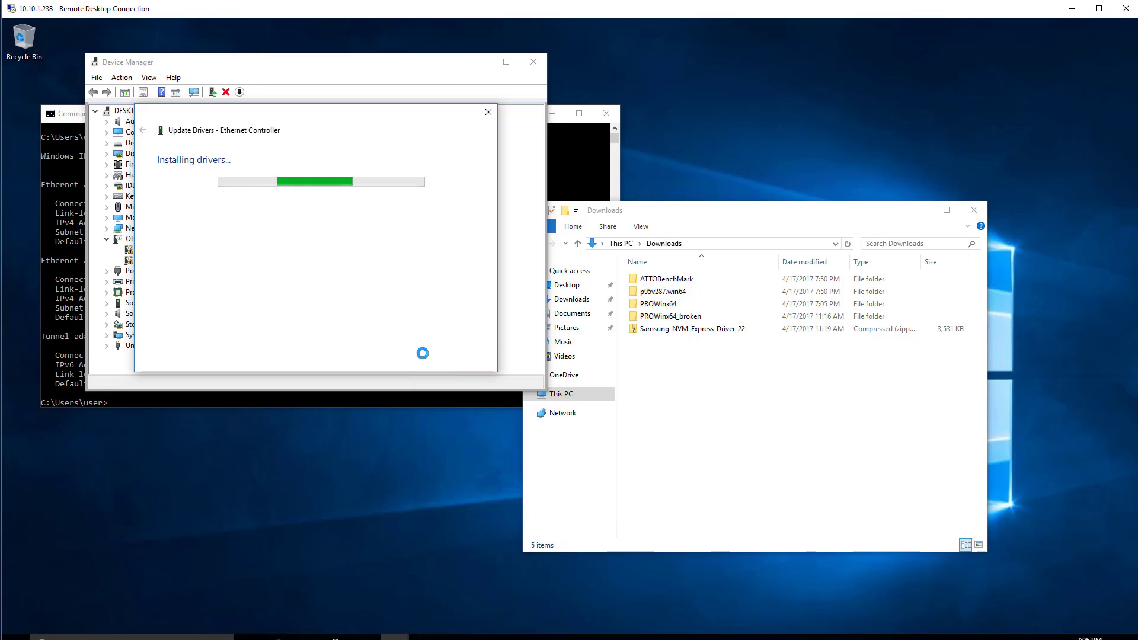
{"action": "left_click", "coordinate": [974, 210]}
{"action": "left_click", "coordinate": [471, 360]}
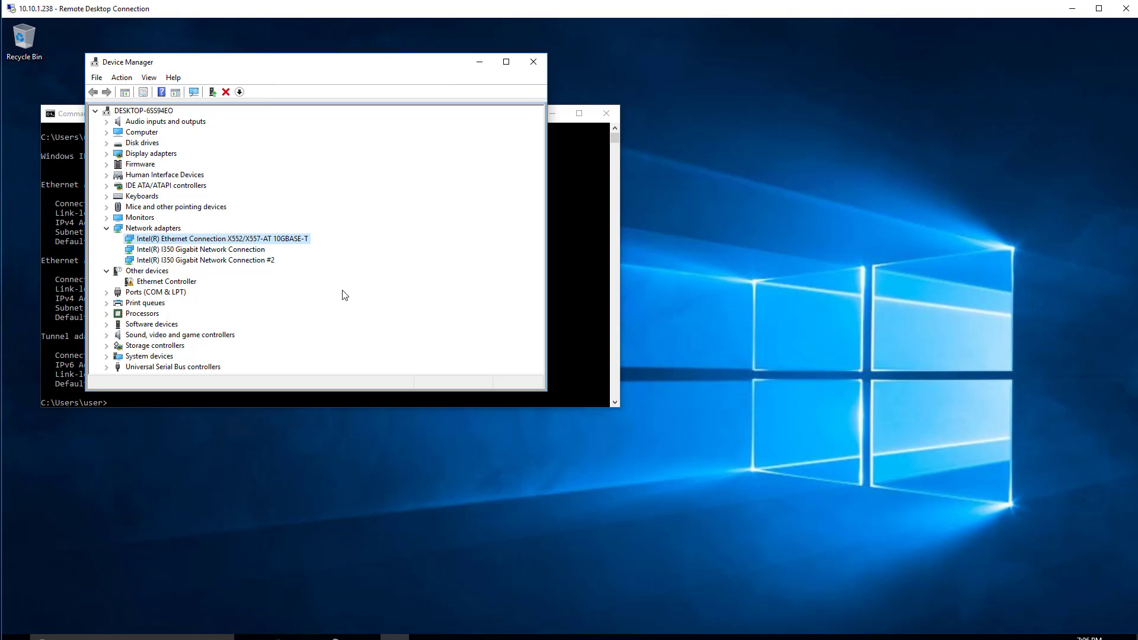
Update the remaining Ethernet Controller's driver from the same PROXGB folder with subfolders included, and close the wizard.
{"action": "right_click", "coordinate": [198, 285]}
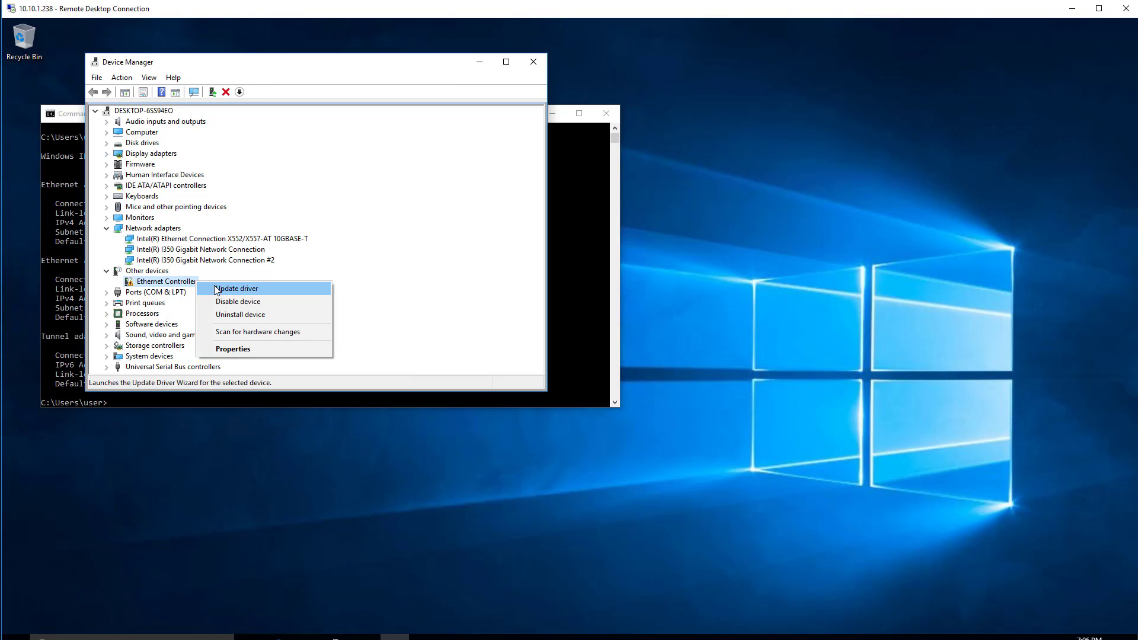
{"action": "left_click", "coordinate": [220, 289]}
{"action": "left_click", "coordinate": [219, 262]}
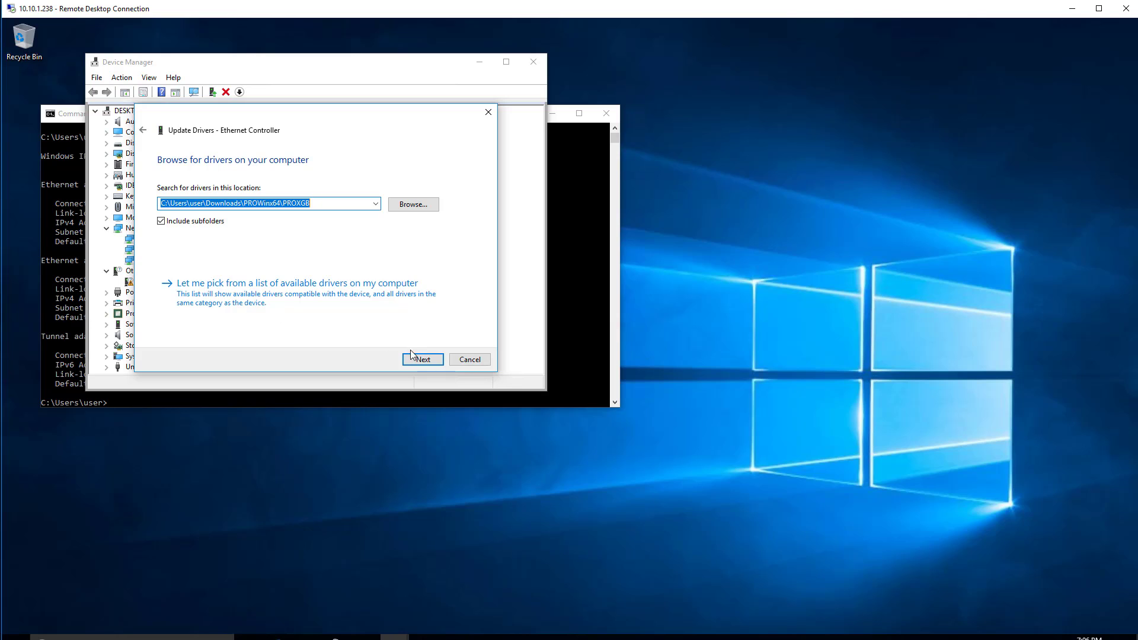
{"action": "left_click", "coordinate": [439, 361]}
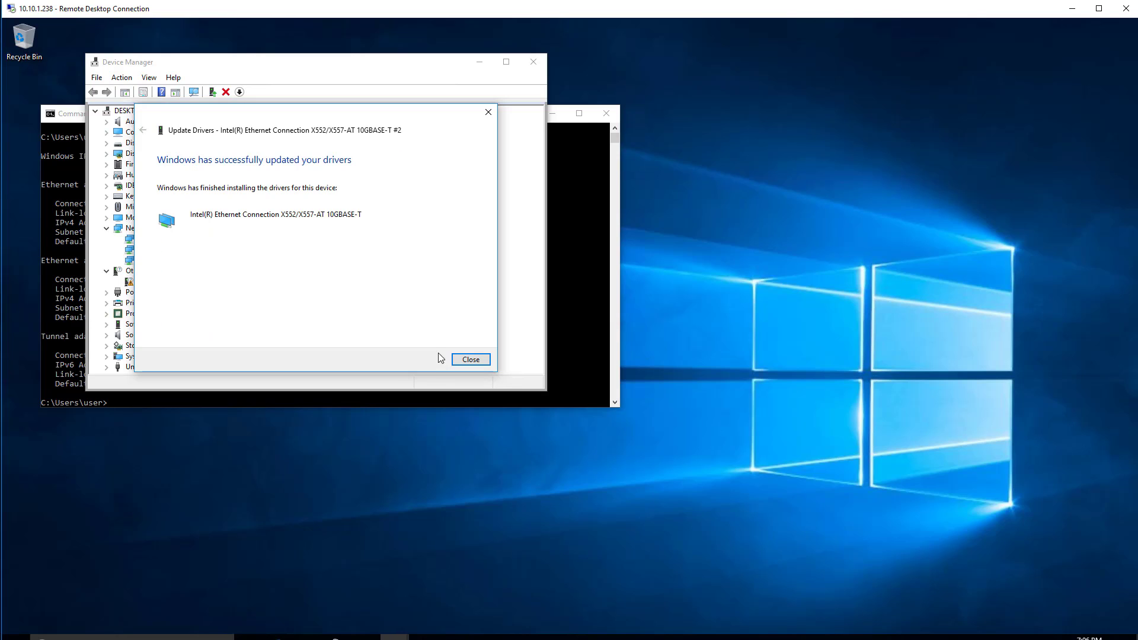
{"action": "left_click", "coordinate": [470, 360]}
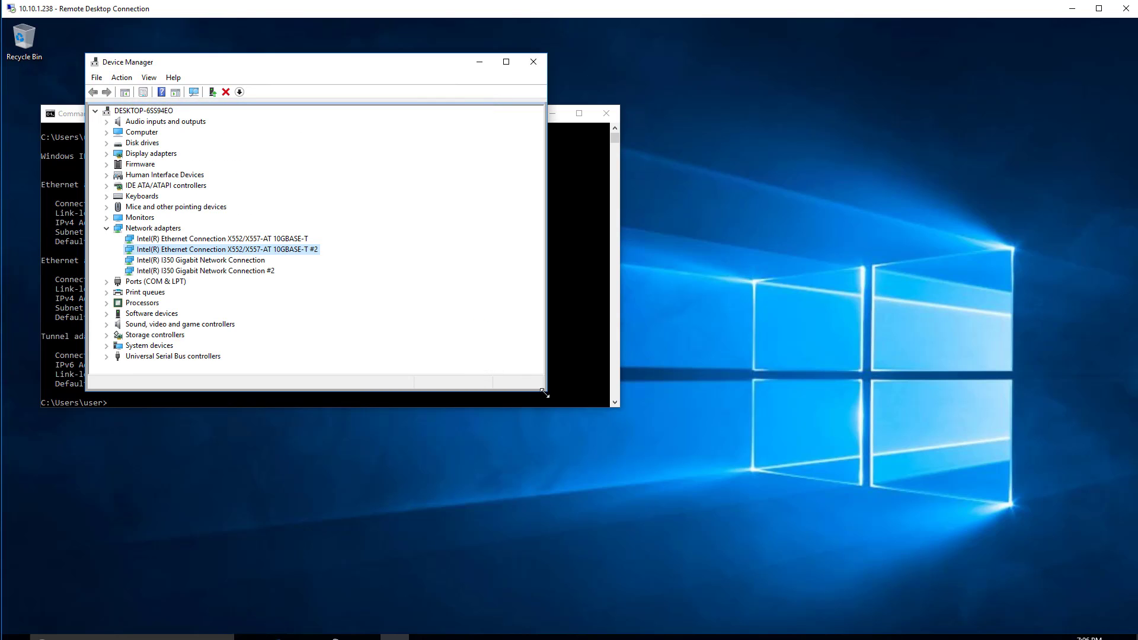
Enlarge Device Manager and expand Storage controllers and System devices to examine the installed devices.
{"action": "left_click_drag", "start_coordinate": [540, 391], "coordinate": [608, 561]}
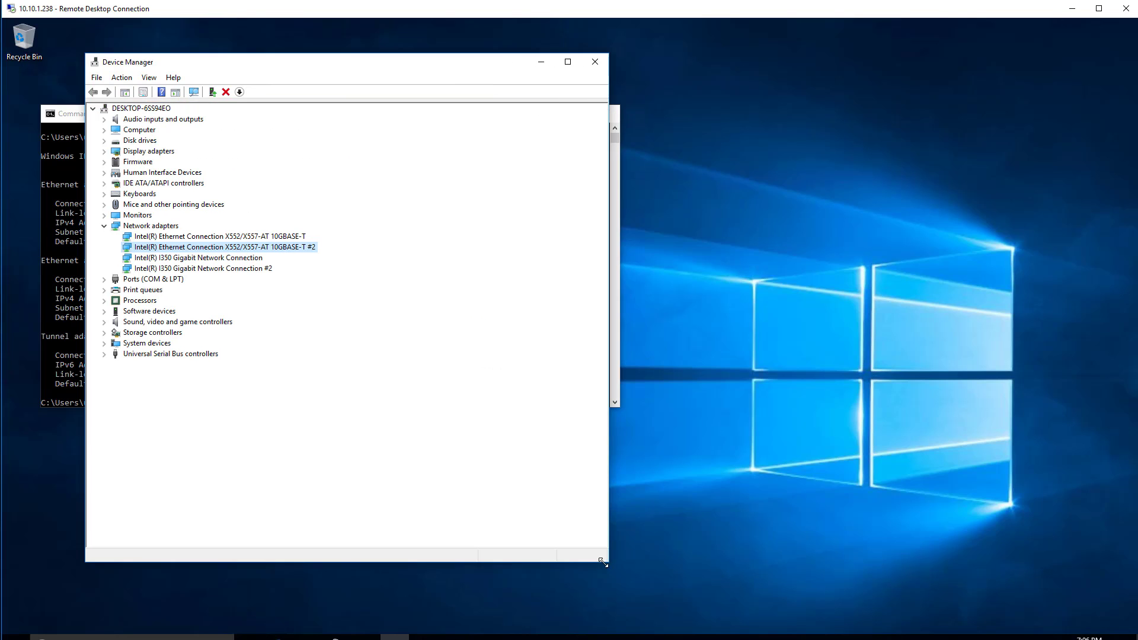
{"action": "left_click", "coordinate": [104, 333]}
{"action": "left_click", "coordinate": [104, 365]}
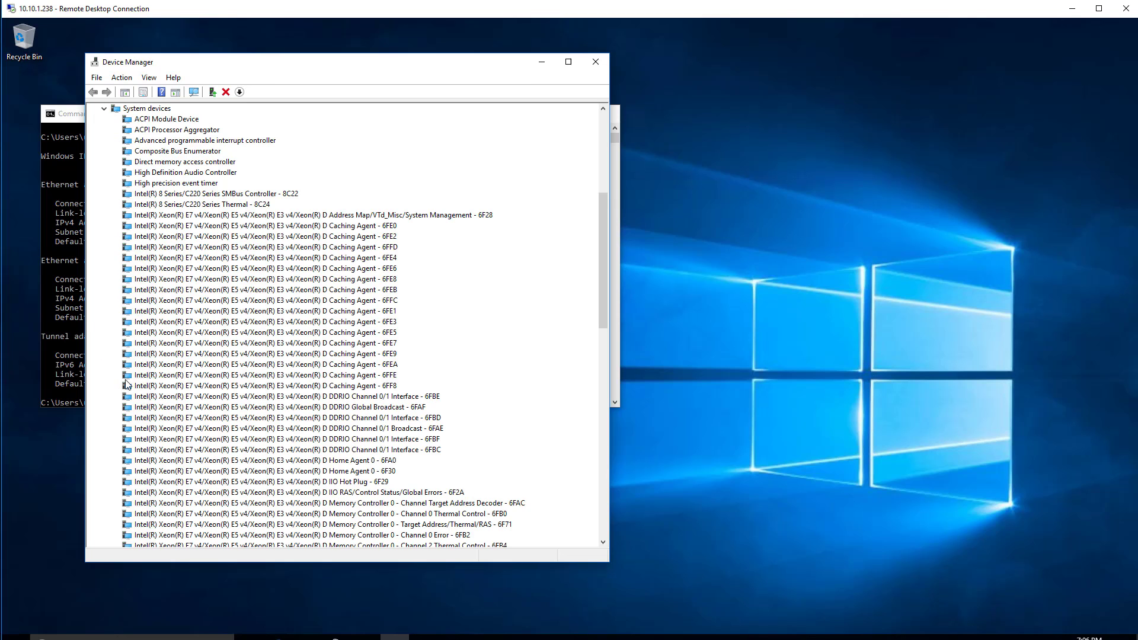
{"action": "scroll", "coordinate": [190, 355], "scroll_direction": "up", "scroll_amount": 8}
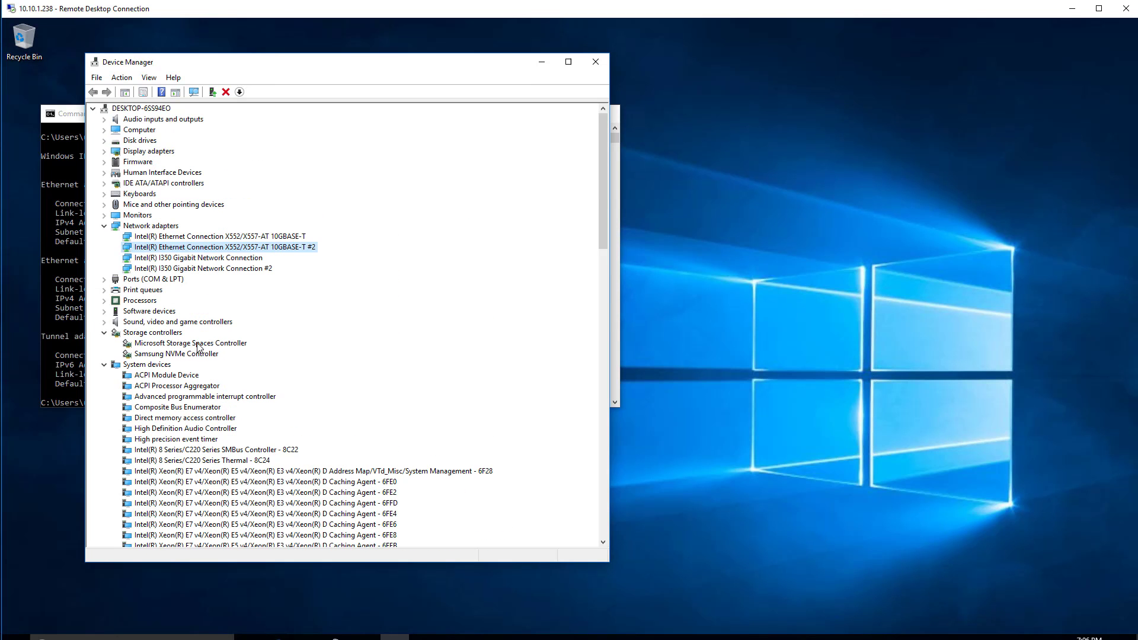
Expand Display adapters in Device Manager to check the graphics devices, and restart the remote computer.
{"action": "left_click", "coordinate": [104, 151]}
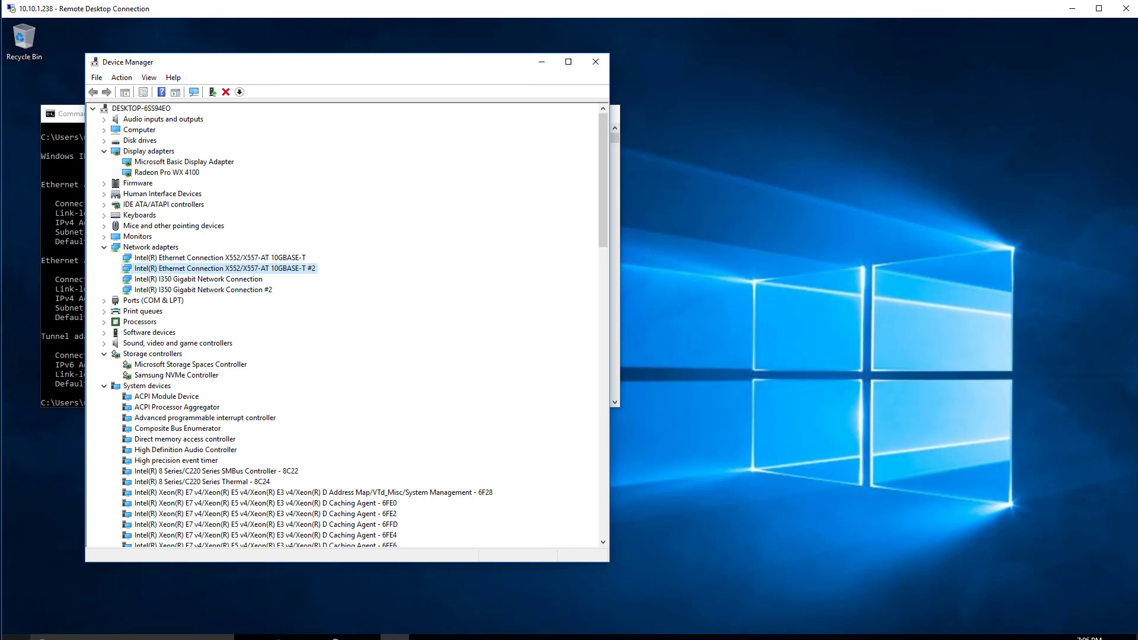
{"action": "left_click", "coordinate": [15, 636]}
{"action": "left_click", "coordinate": [16, 620]}
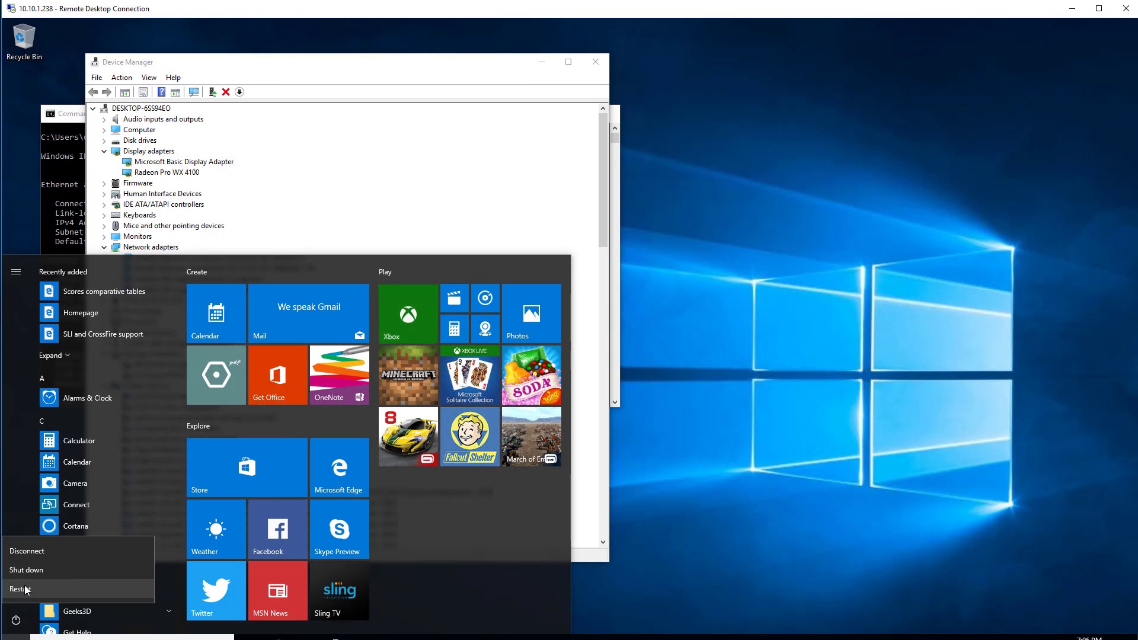
{"action": "left_click", "coordinate": [20, 593]}
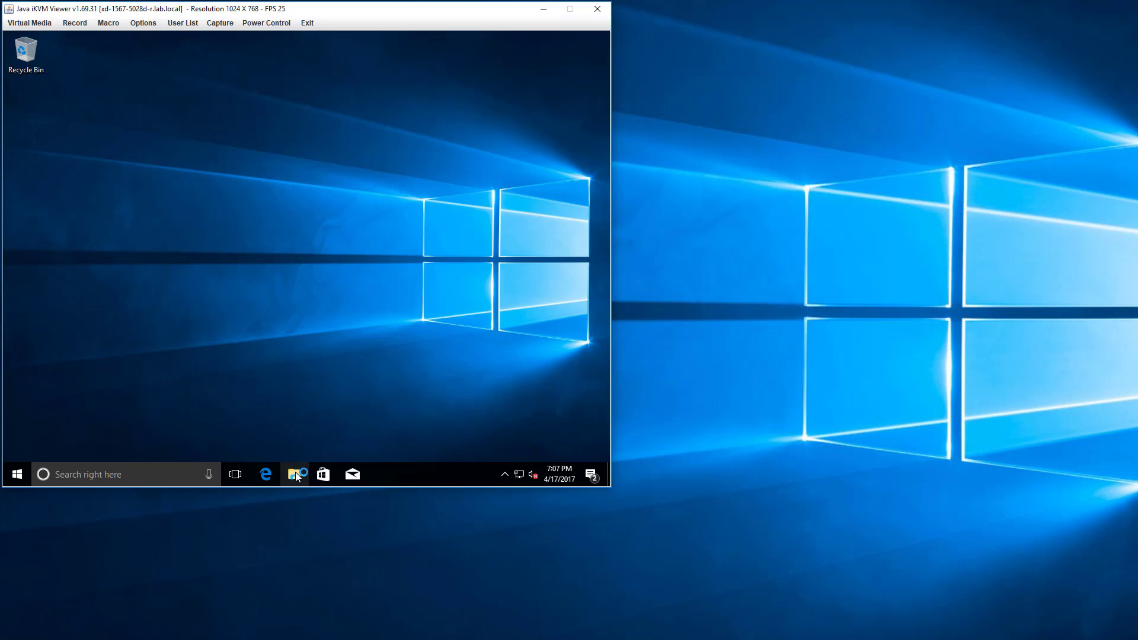
Open the Downloads folder in the iKVM console session and check the contents of its ATTOBenchMark folder.
{"action": "left_click", "coordinate": [296, 473]}
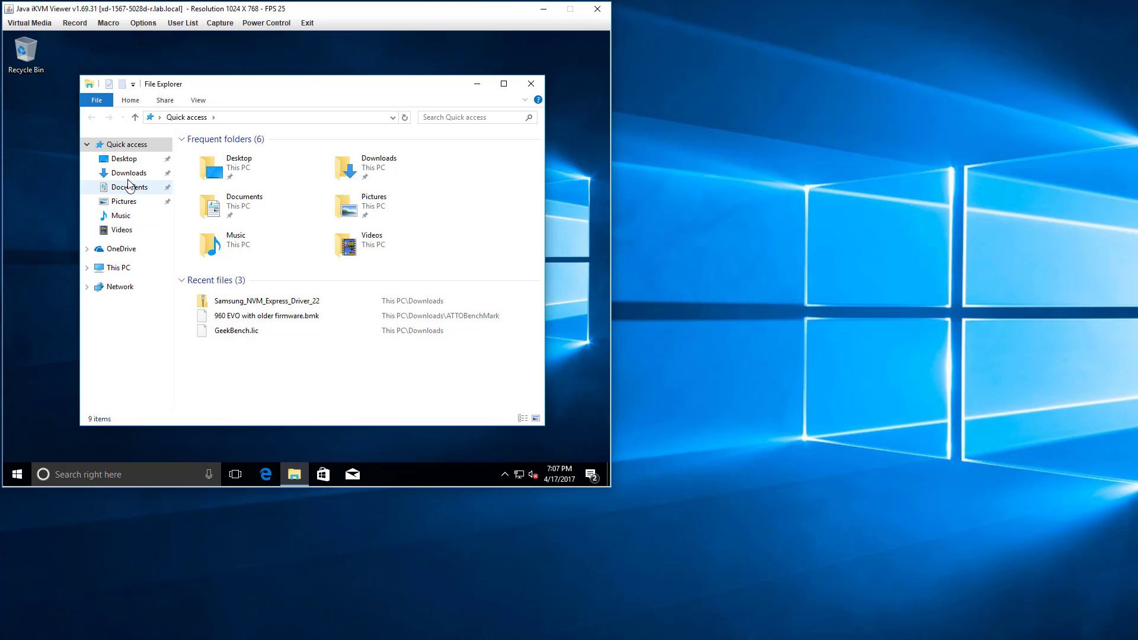
{"action": "left_click", "coordinate": [128, 173]}
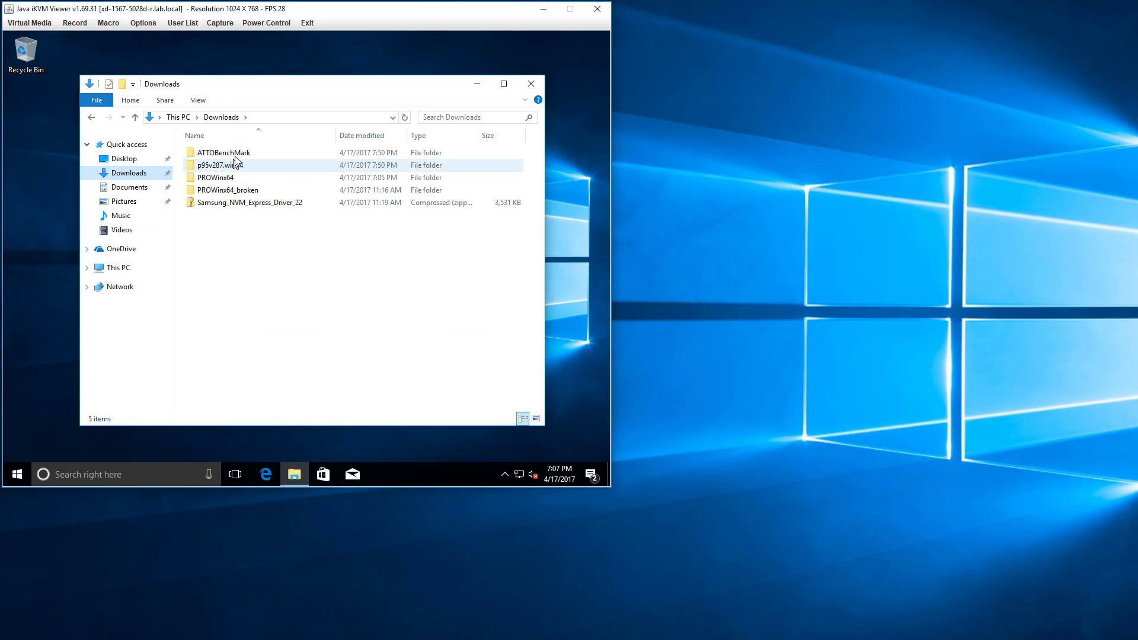
{"action": "double_click", "coordinate": [235, 154]}
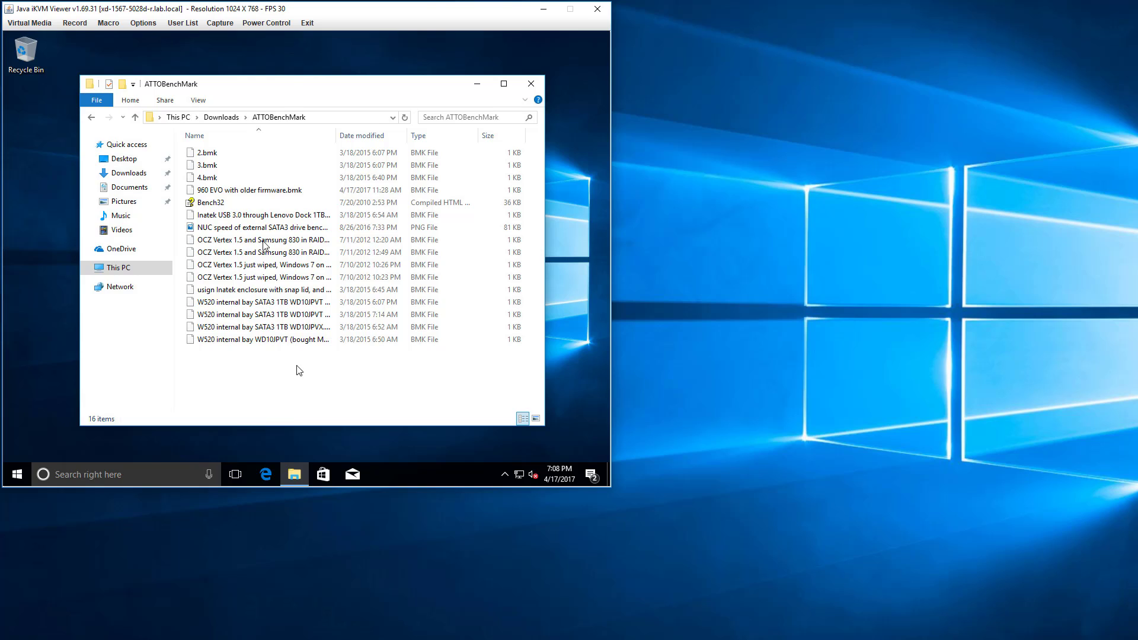
{"action": "left_click", "coordinate": [221, 117]}
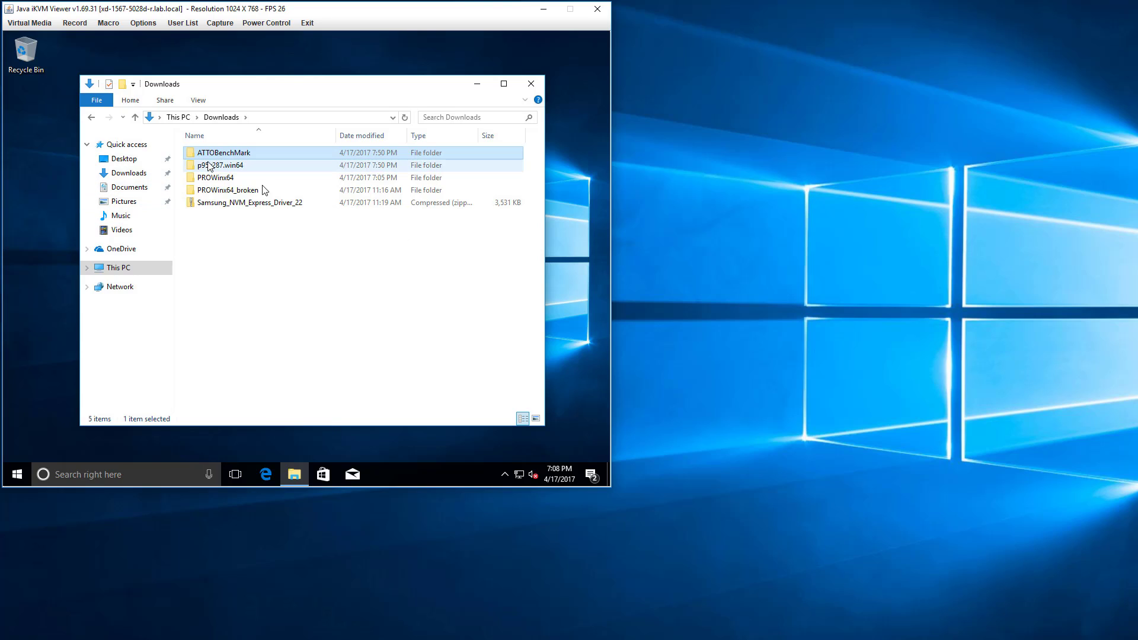
{"action": "left_click", "coordinate": [129, 173]}
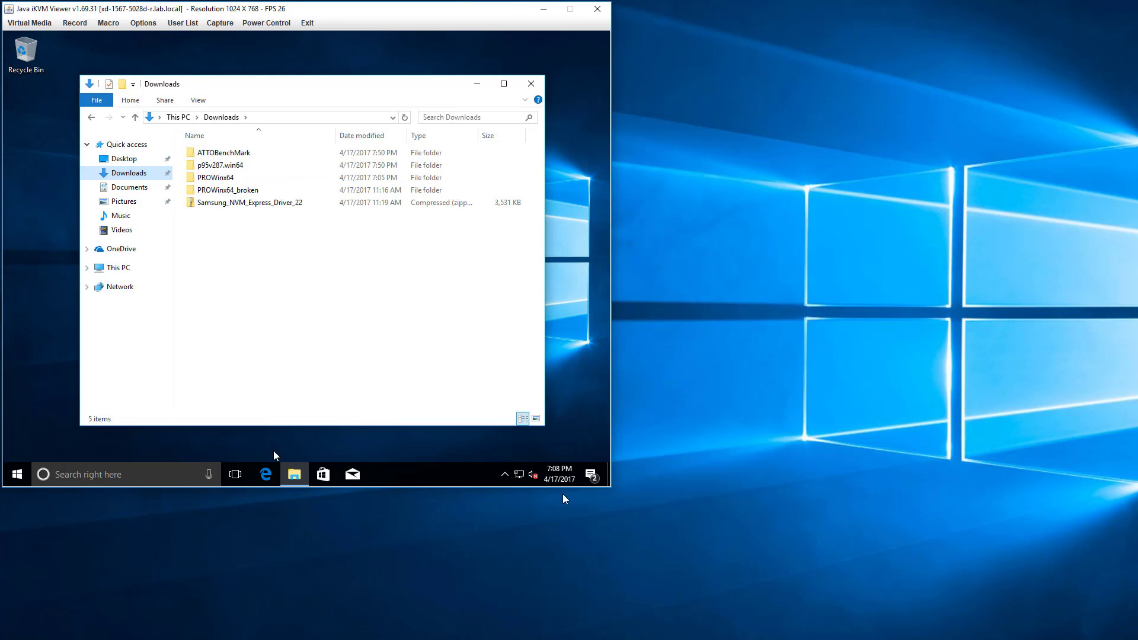
Reconnect to 10.10.1.238 with Remote Desktop Connection and enlarge the session window to fill the screen.
{"action": "right_click", "coordinate": [666, 639]}
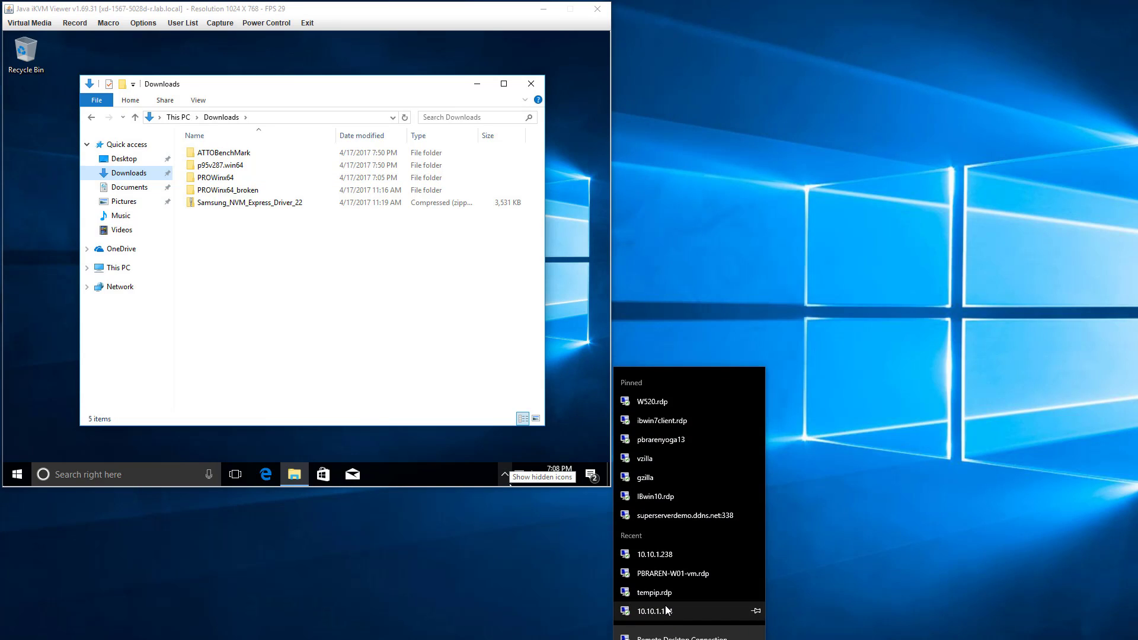
{"action": "left_click", "coordinate": [661, 637]}
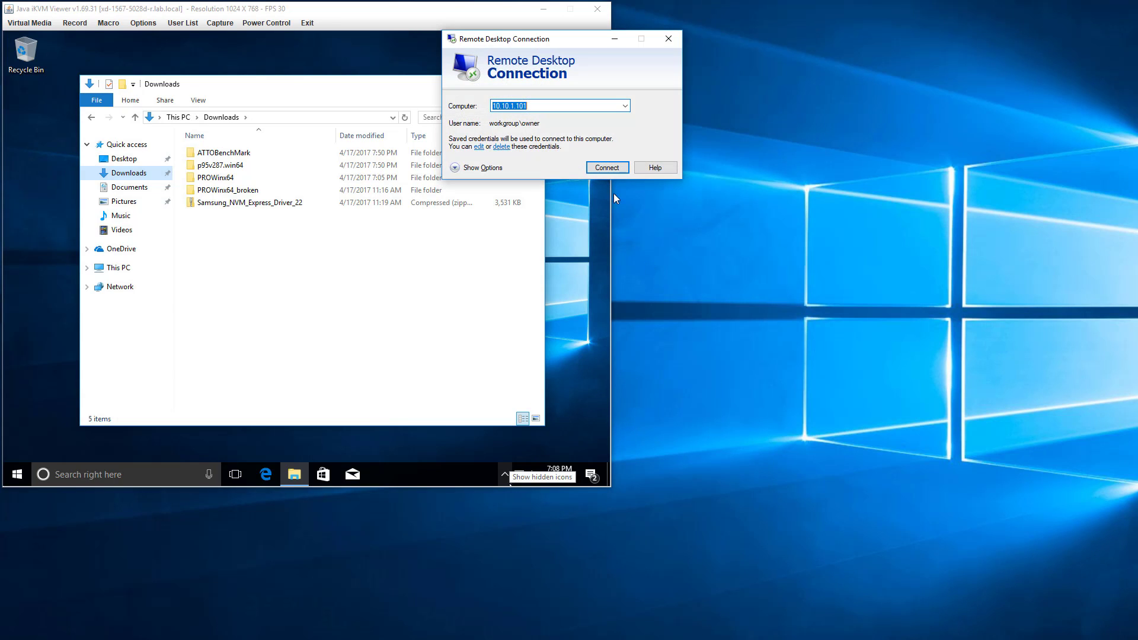
{"action": "type", "text": "10.10.1.238"}
{"action": "left_click", "coordinate": [599, 164]}
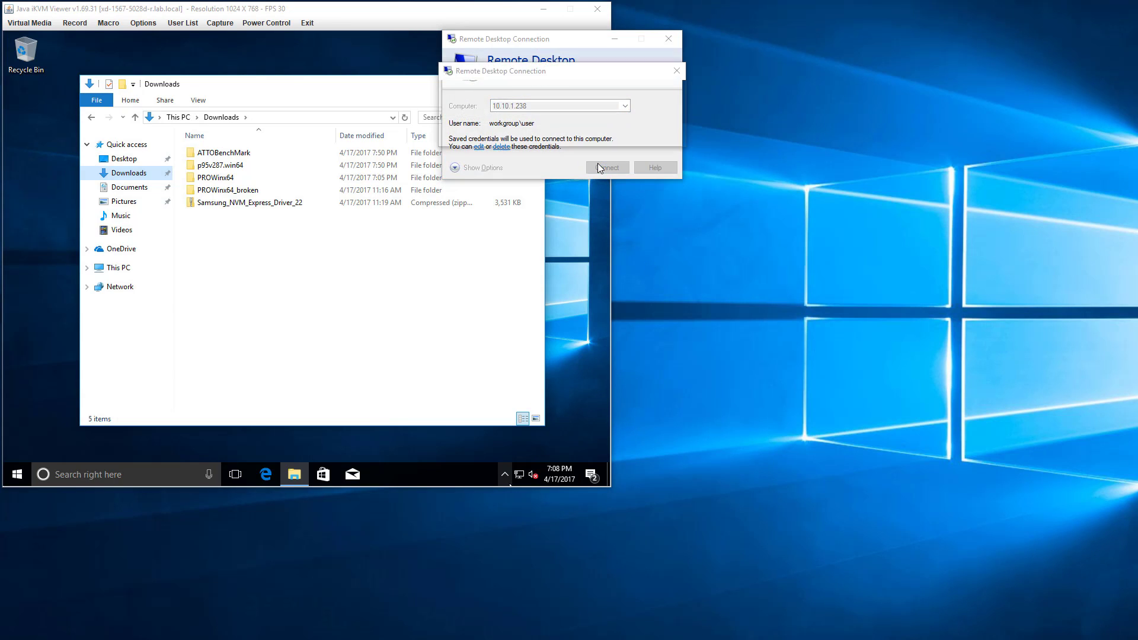
{"action": "left_click_drag", "start_coordinate": [580, 128], "coordinate": [230, 0]}
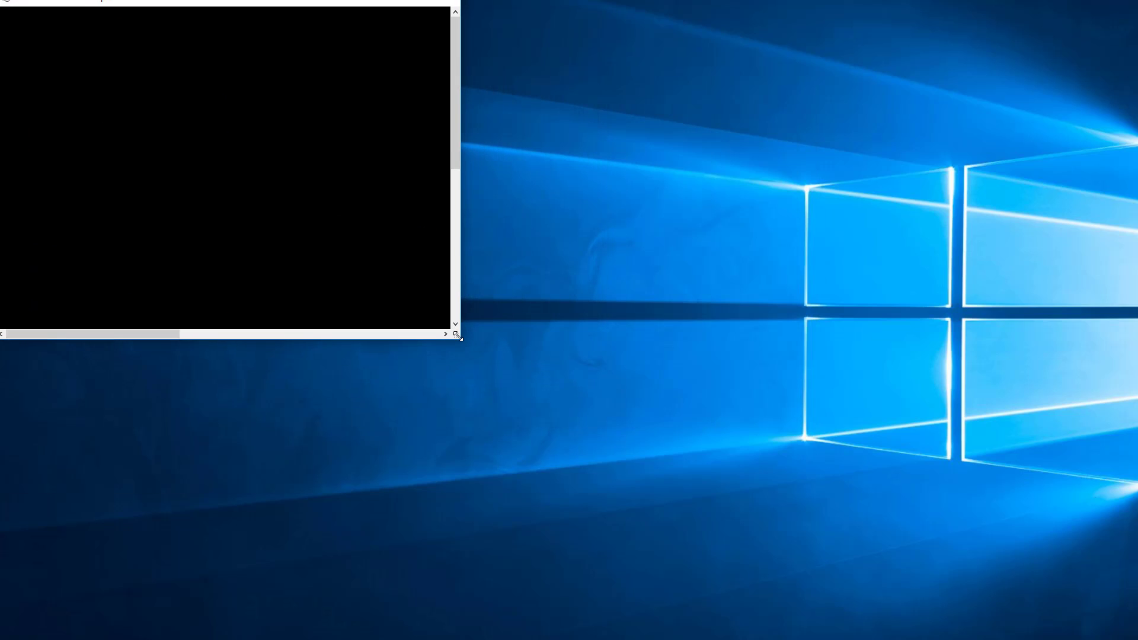
{"action": "left_click_drag", "start_coordinate": [461, 338], "coordinate": [1135, 639]}
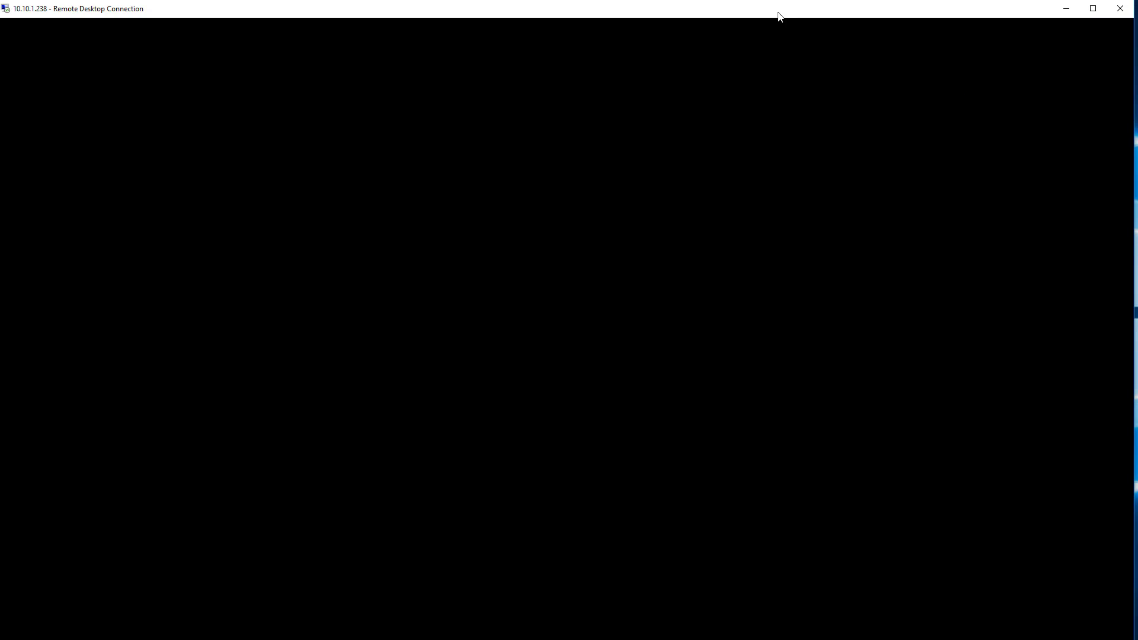
{"action": "left_click_drag", "start_coordinate": [779, 11], "coordinate": [782, 0]}
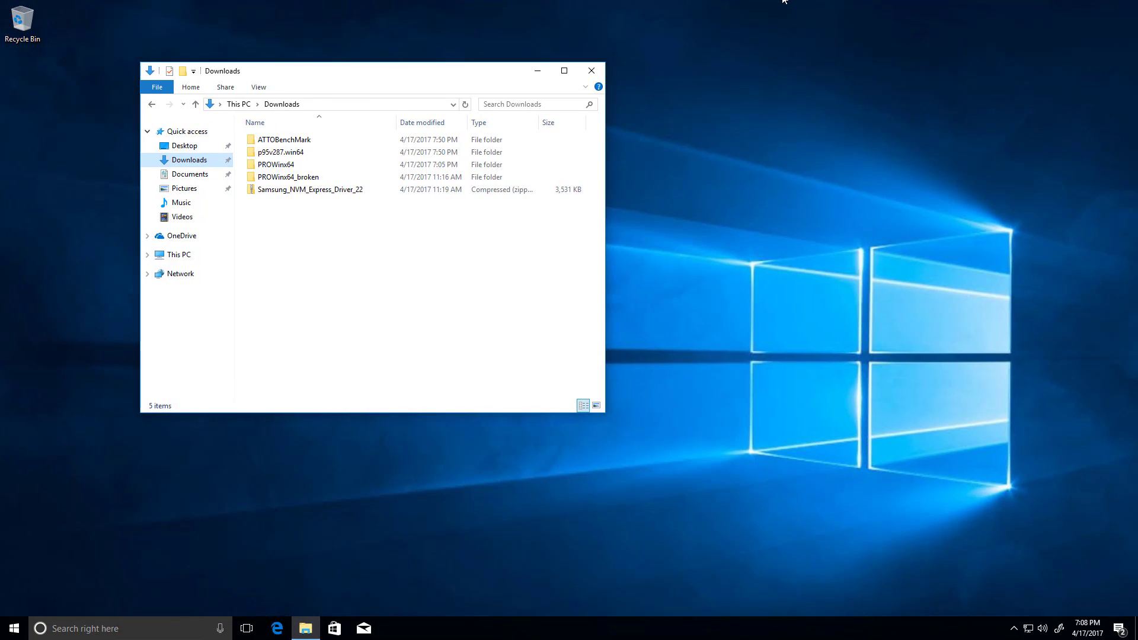
Check the ATTOBenchMark folder for the benchmark program and the older-firmware result file, and return to Downloads.
{"action": "double_click", "coordinate": [273, 140]}
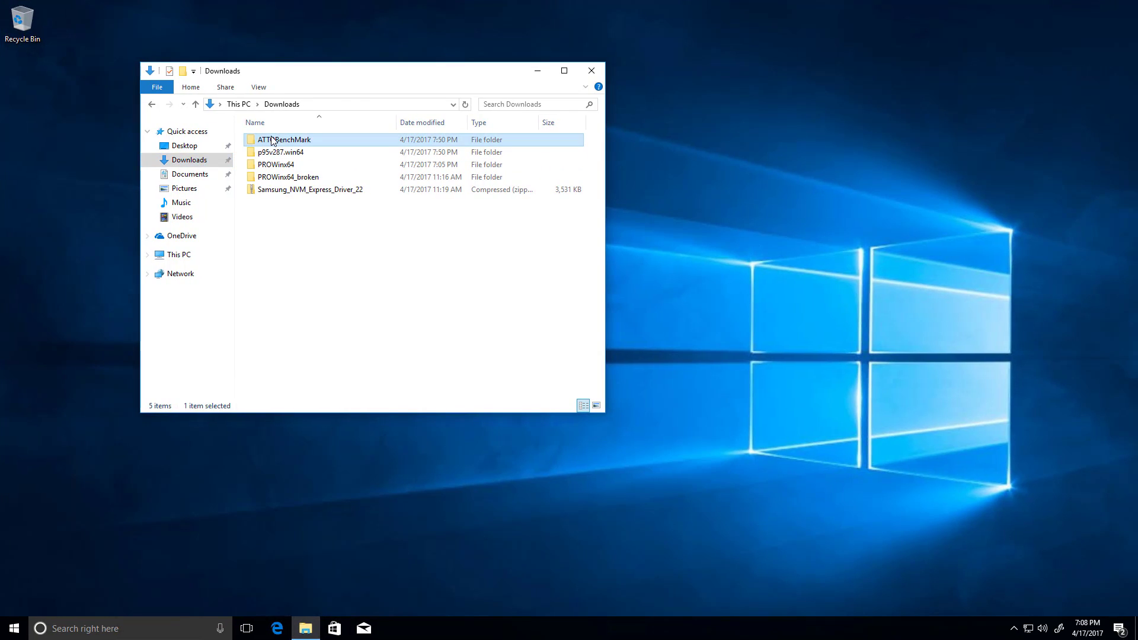
{"action": "left_click", "coordinate": [306, 104]}
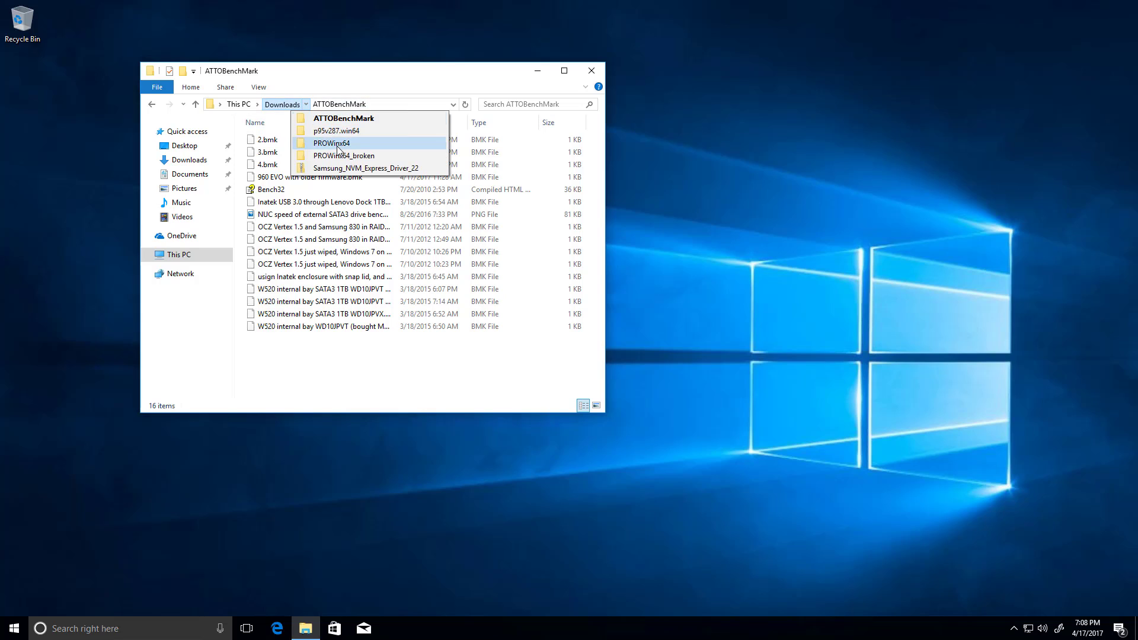
{"action": "left_click", "coordinate": [396, 313]}
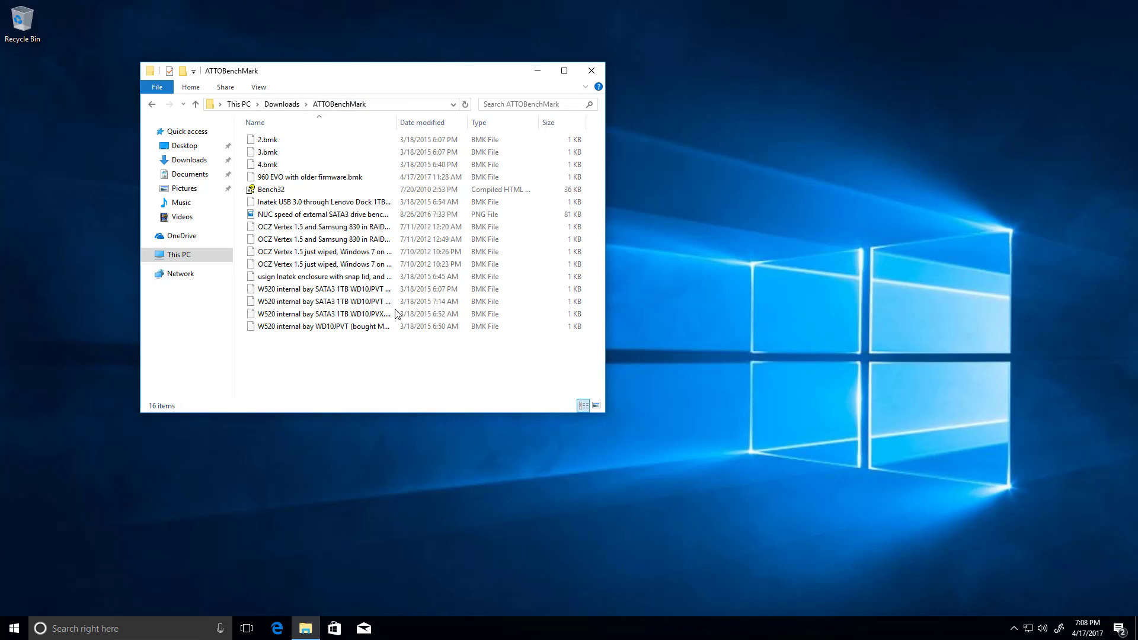
{"action": "left_click", "coordinate": [349, 178]}
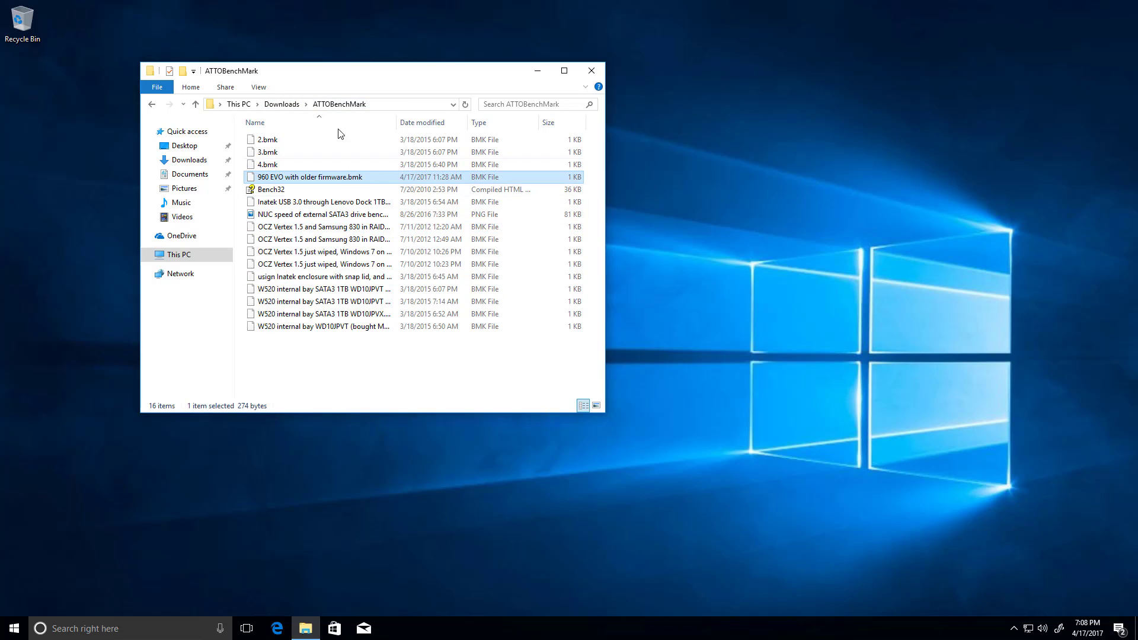
{"action": "left_click", "coordinate": [282, 104]}
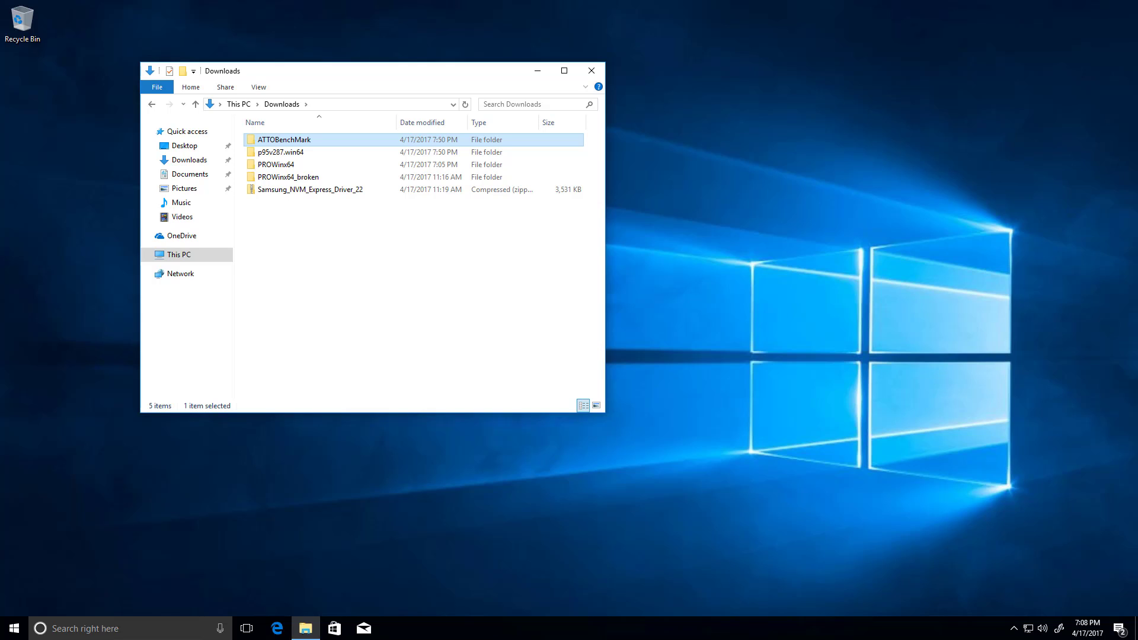
Paste the copied ATTO benchmark files into the remote Downloads folder and accept the prompt.
{"action": "right_click", "coordinate": [333, 284]}
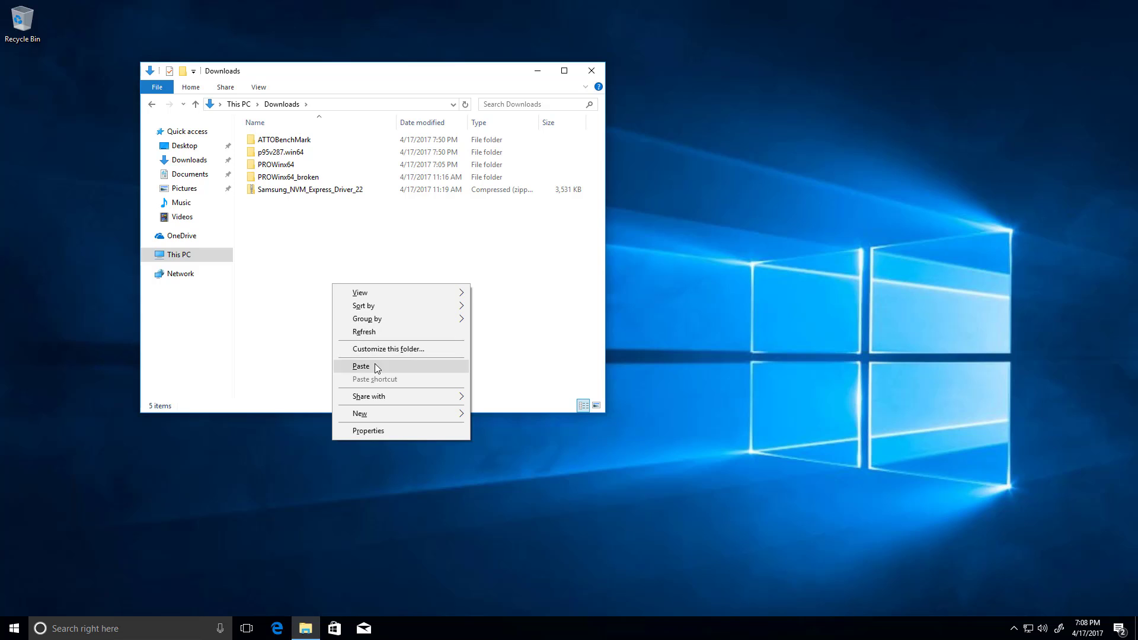
{"action": "left_click", "coordinate": [375, 366]}
{"action": "left_click", "coordinate": [560, 425]}
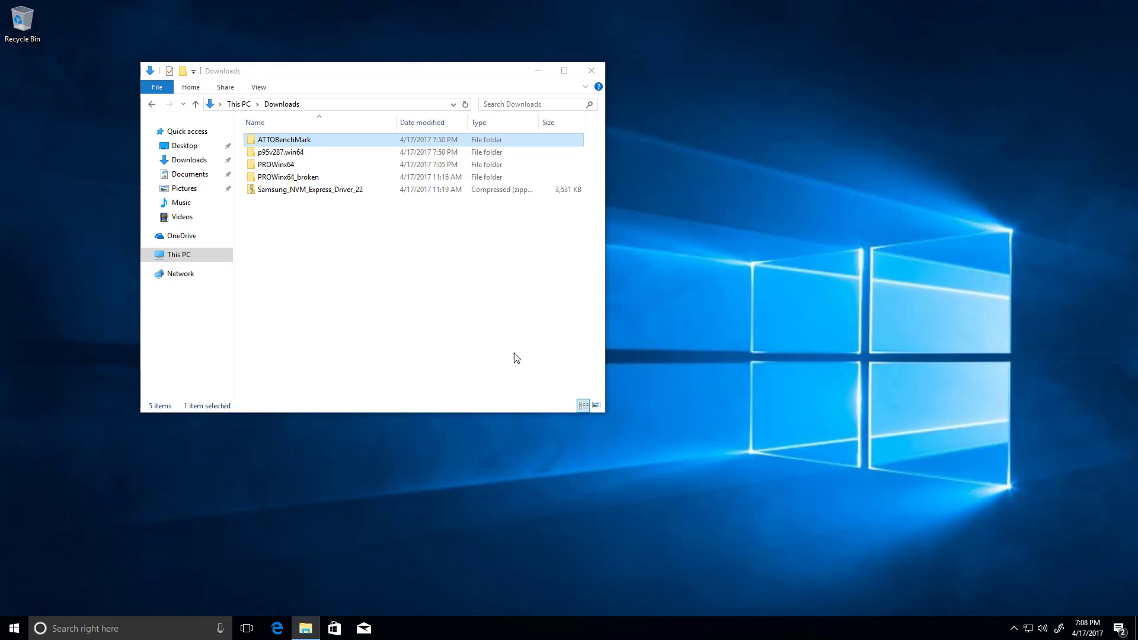
Launch the Bench32 application from the ATTOBenchMark folder and open the saved result 960 EVO with older firmware.bmk.
{"action": "double_click", "coordinate": [308, 139]}
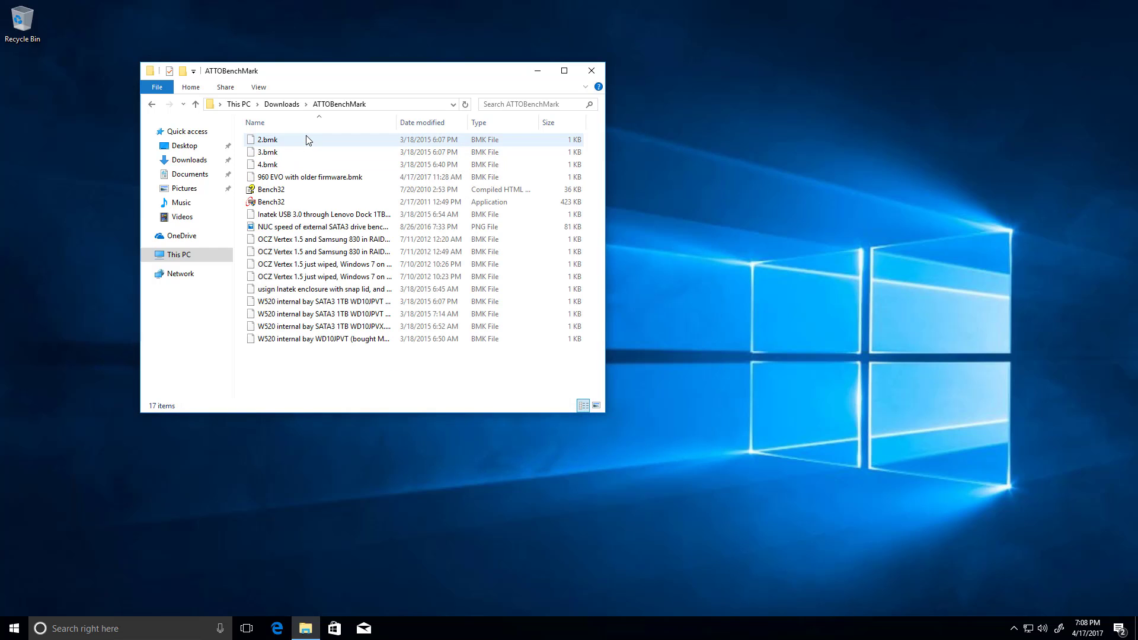
{"action": "double_click", "coordinate": [283, 202]}
{"action": "left_click", "coordinate": [521, 396]}
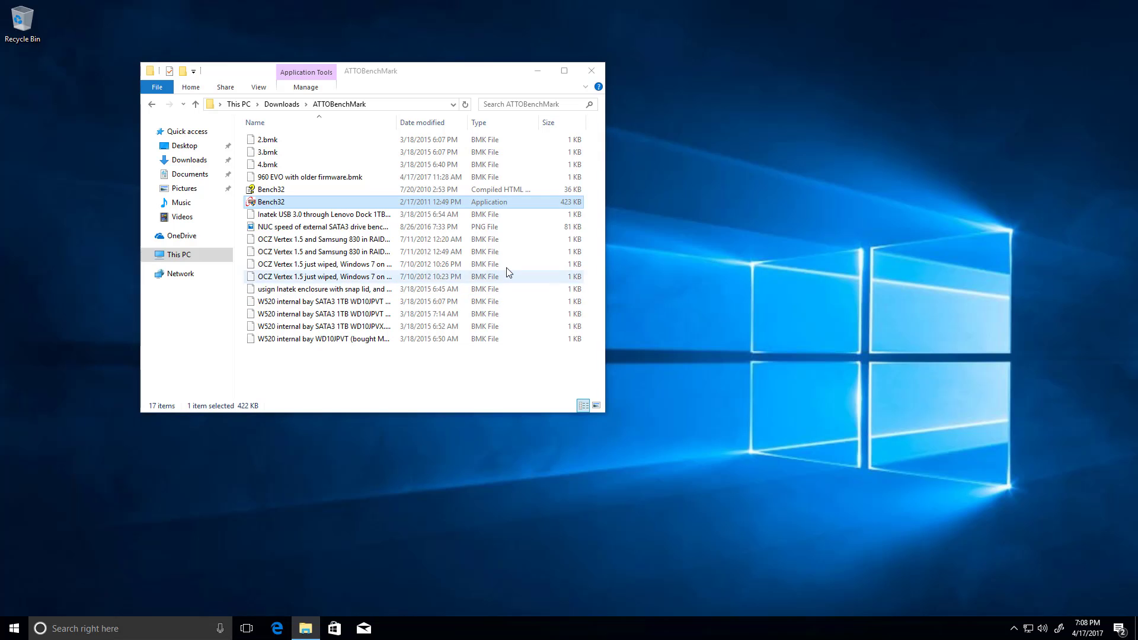
{"action": "left_click", "coordinate": [441, 150]}
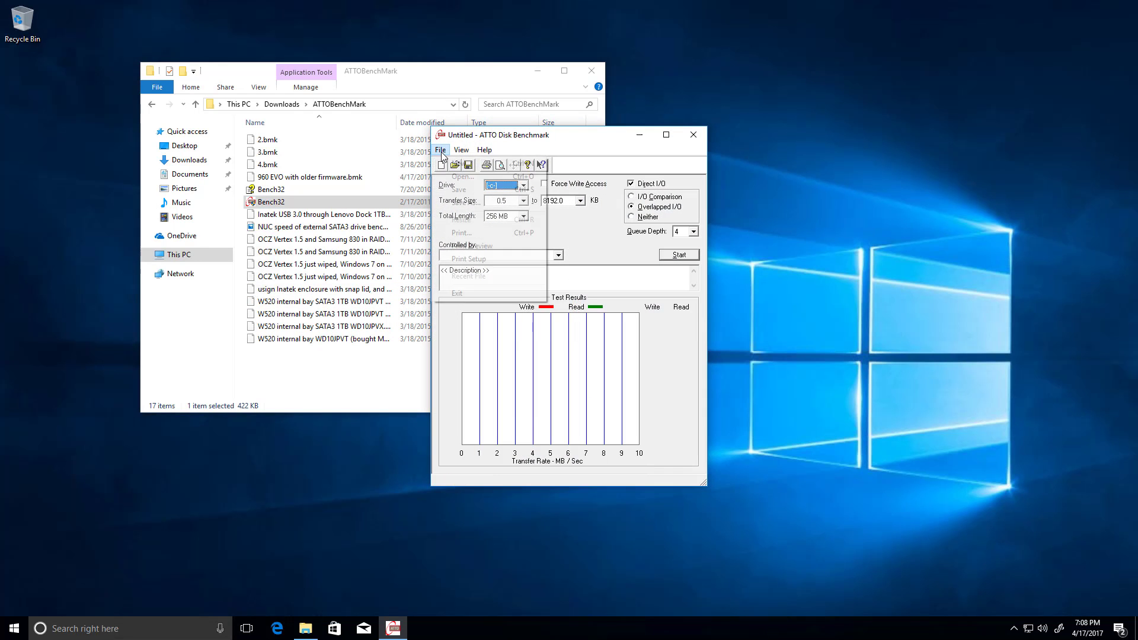
{"action": "left_click", "coordinate": [460, 177]}
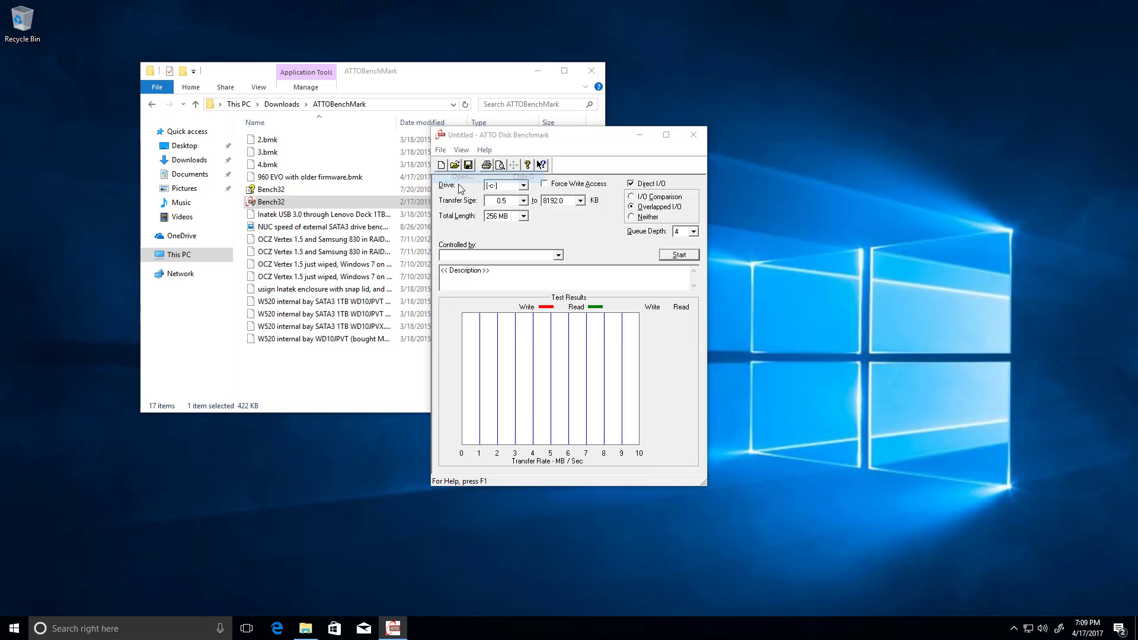
{"action": "double_click", "coordinate": [525, 277]}
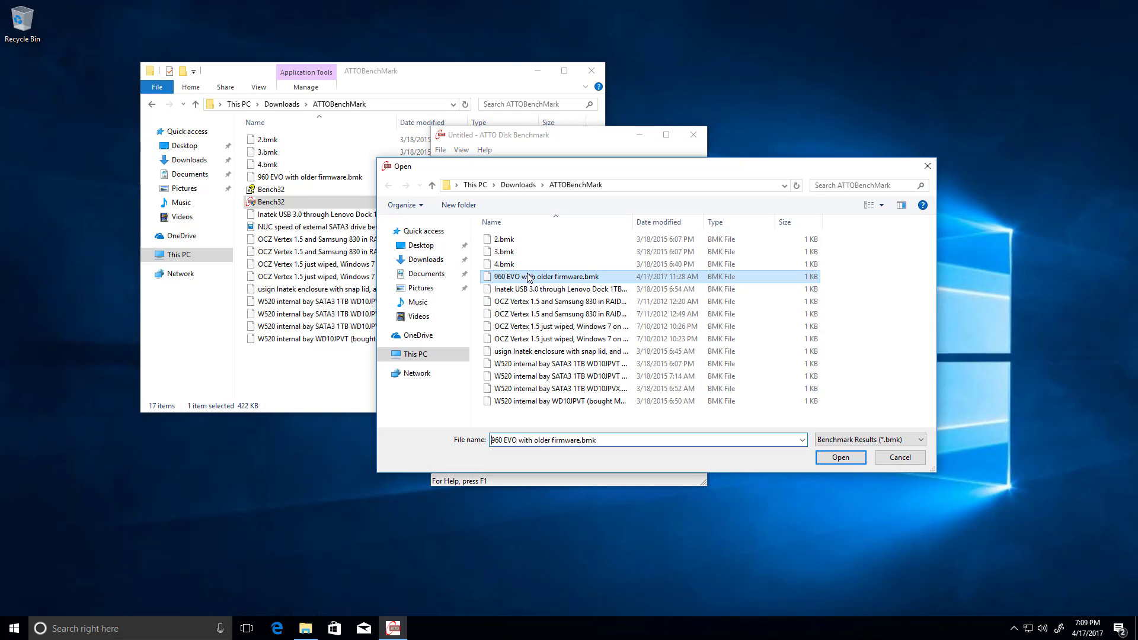
Launch a second ATTO Disk Benchmark instance and arrange it side by side with the older-firmware results.
{"action": "double_click", "coordinate": [332, 190]}
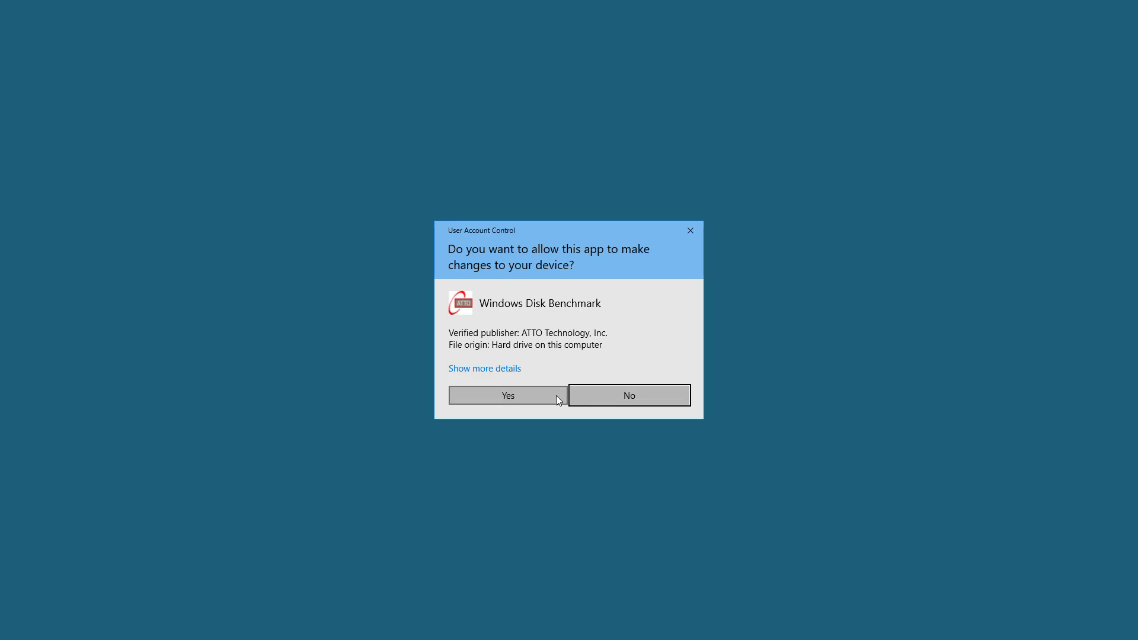
{"action": "left_click", "coordinate": [556, 396]}
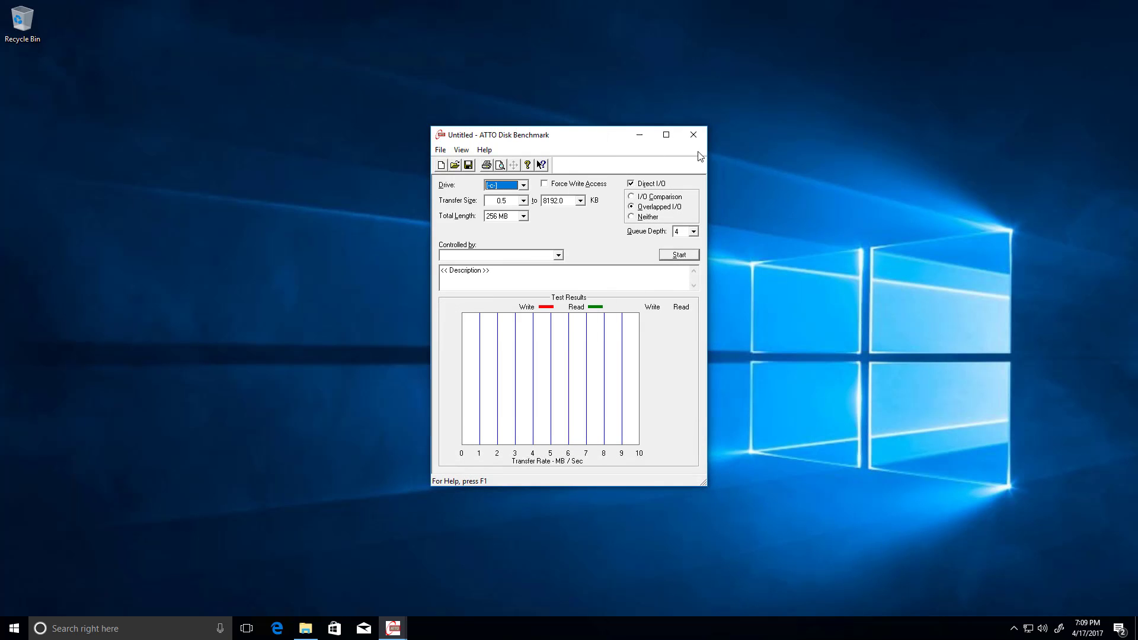
{"action": "left_click_drag", "start_coordinate": [602, 130], "coordinate": [838, 159]}
{"action": "left_click_drag", "start_coordinate": [569, 140], "coordinate": [393, 161]}
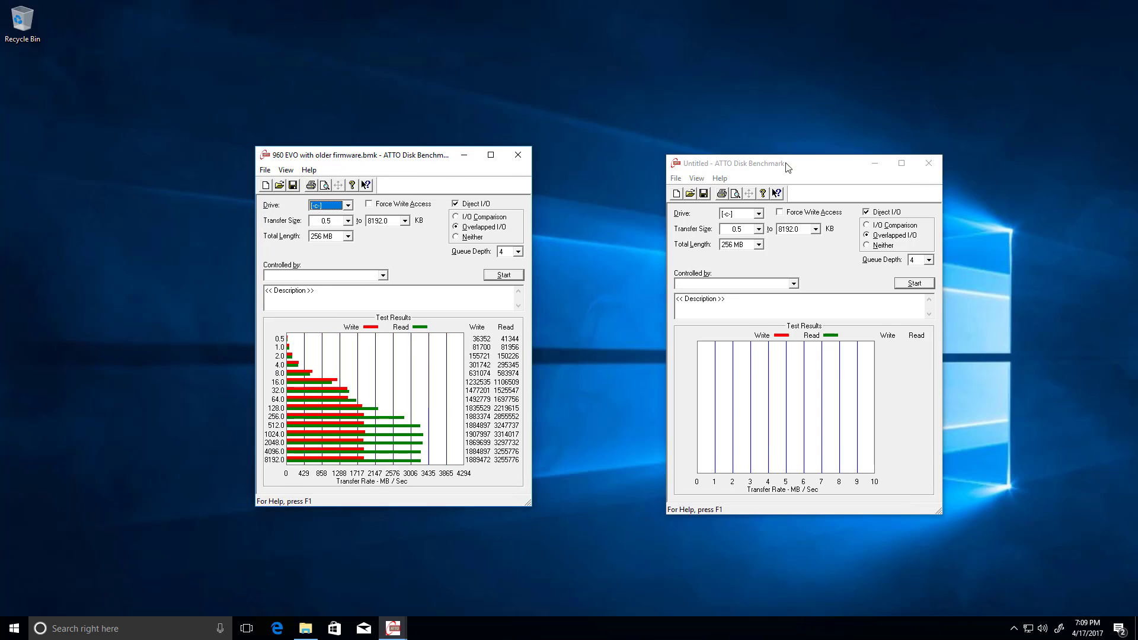
{"action": "left_click_drag", "start_coordinate": [787, 167], "coordinate": [667, 158]}
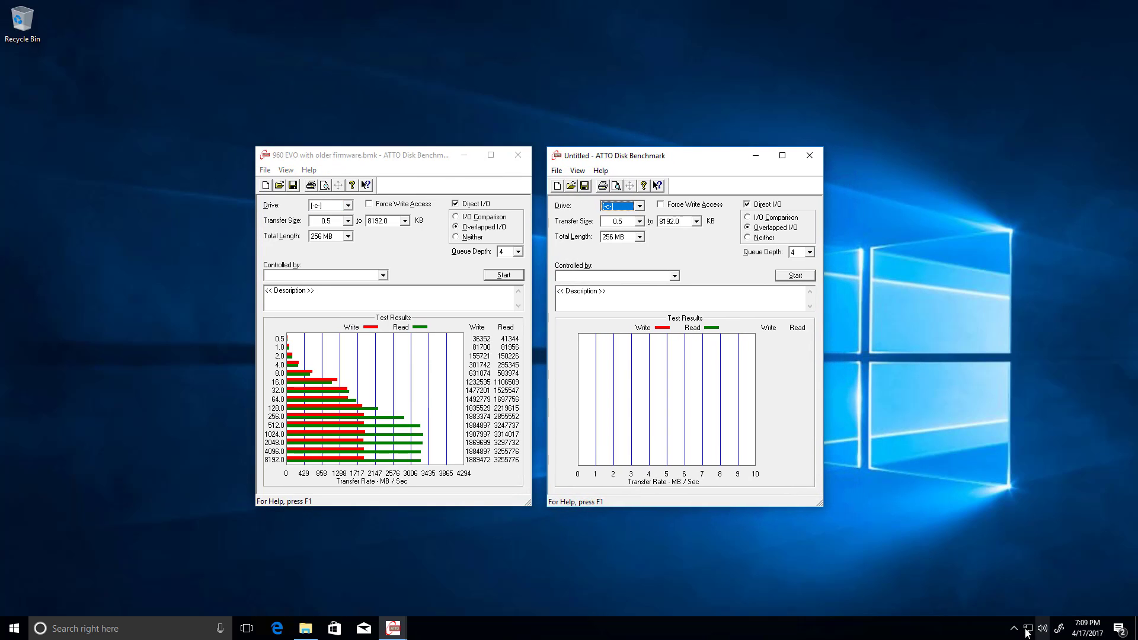
Search Windows for "power" and open Power & sleep settings.
{"action": "key", "text": "super"}
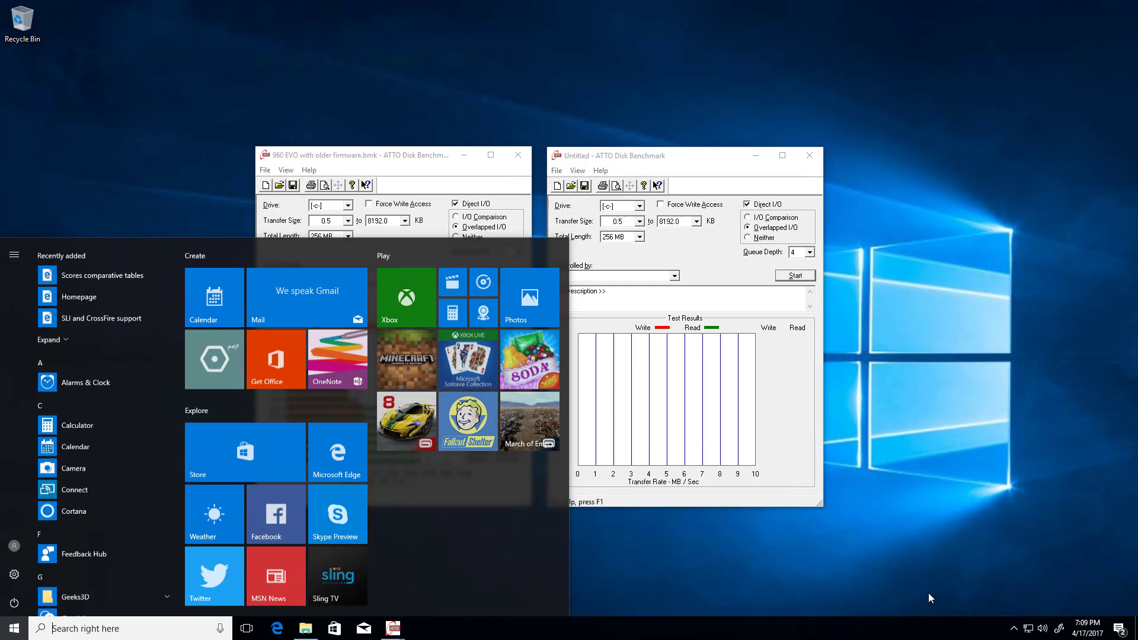
{"action": "type", "text": "perfor"}
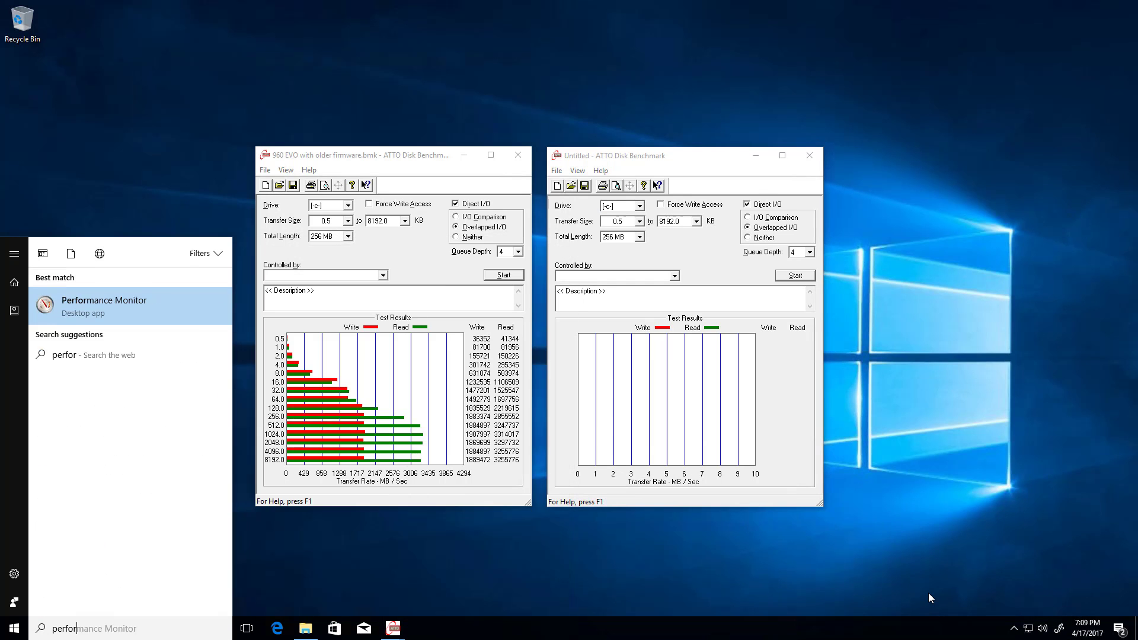
{"action": "key", "text": "BackSpace"}
{"action": "key", "text": "BackSpace"}
{"action": "key", "text": "BackSpace"}
{"action": "key", "text": "BackSpace"}
{"action": "key", "text": "BackSpace"}
{"action": "key", "text": "BackSpace"}
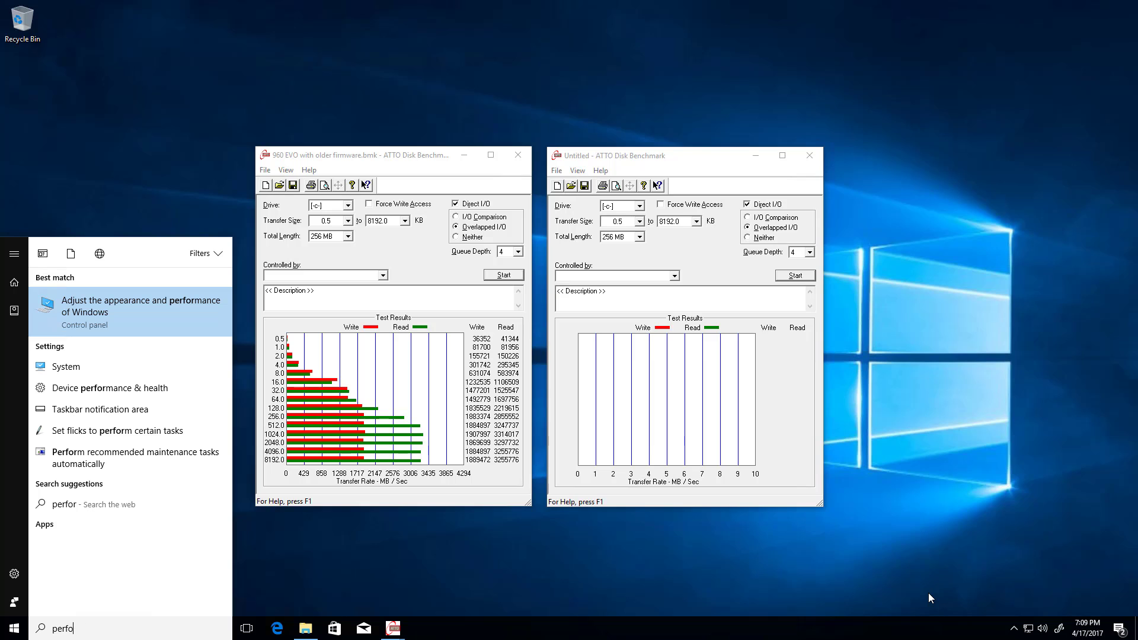
{"action": "type", "text": "power"}
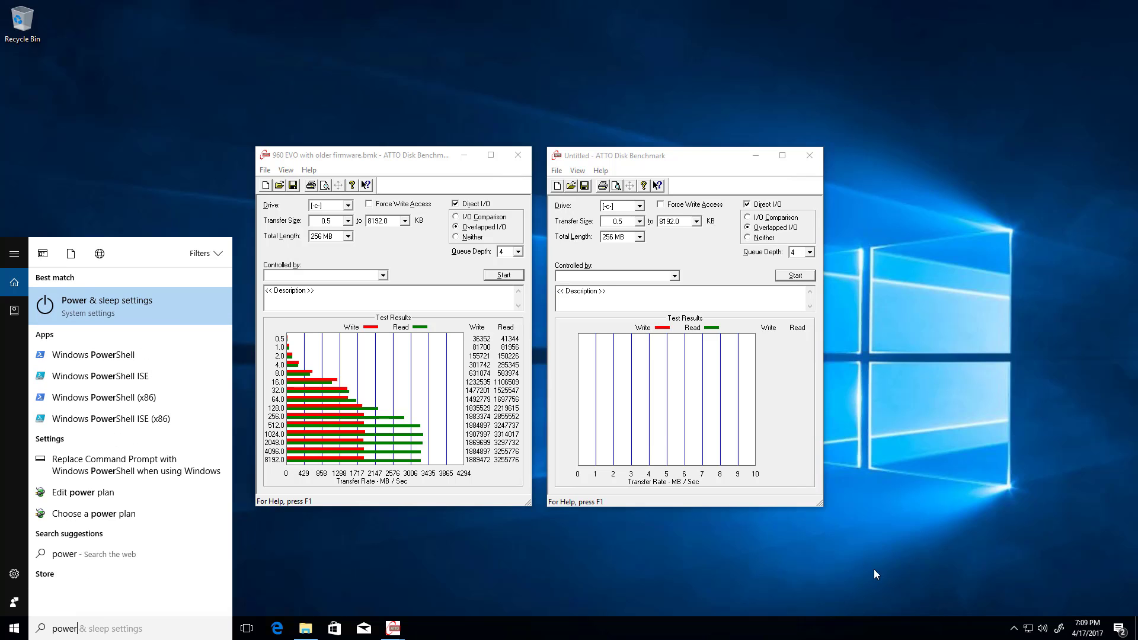
{"action": "left_click", "coordinate": [160, 308]}
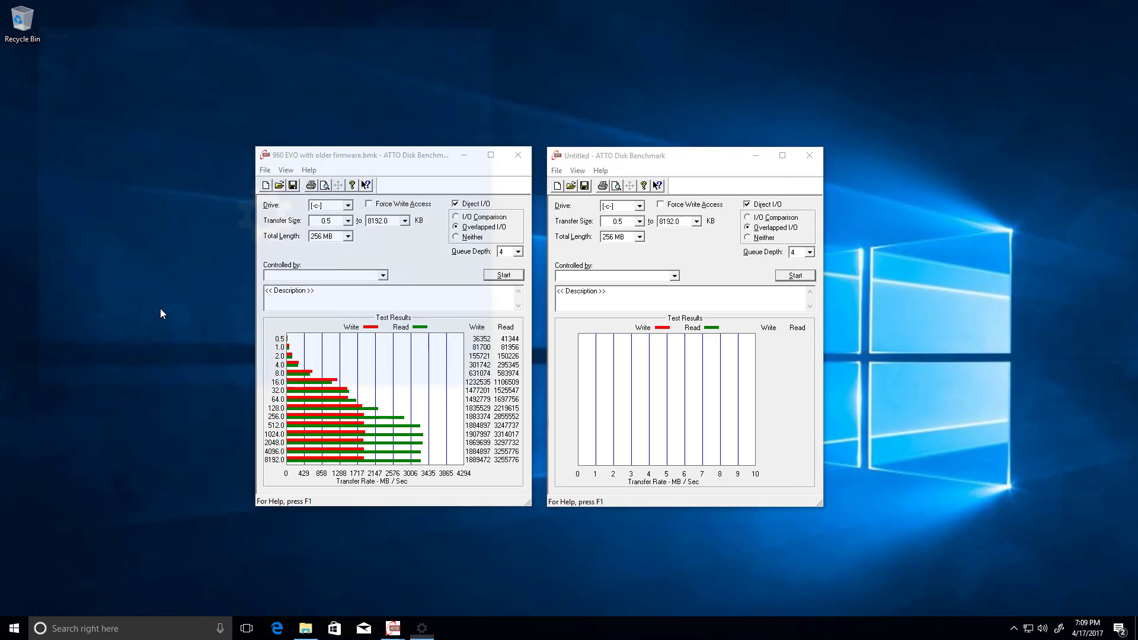
Open the additional power settings to check the available power plans, and close both the Power Options and Settings windows.
{"action": "left_click", "coordinate": [295, 205]}
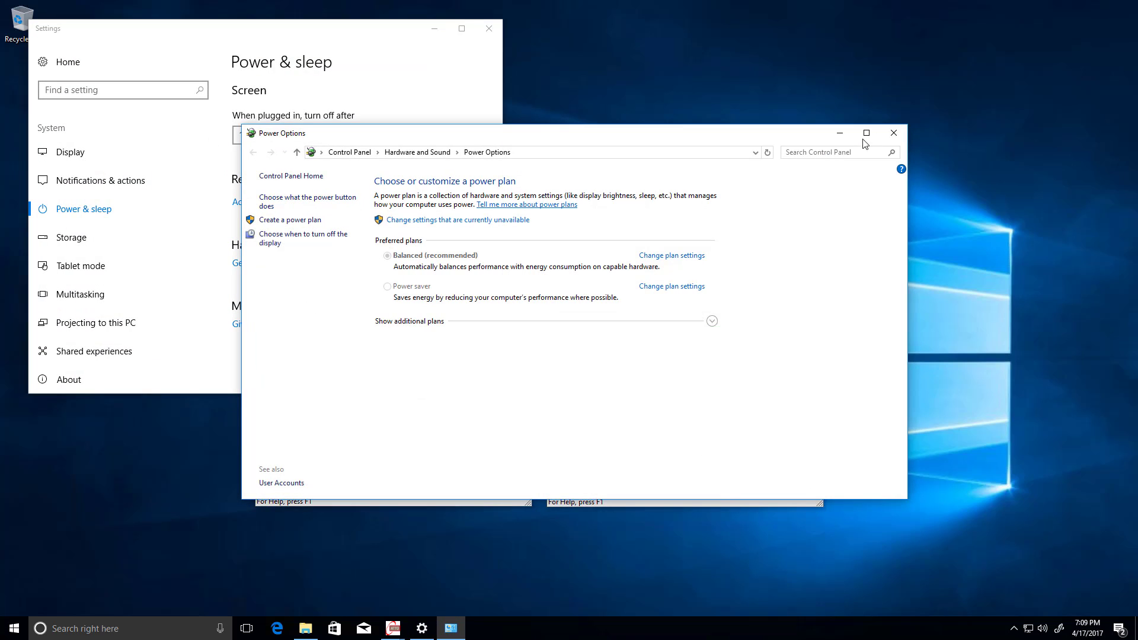
{"action": "left_click", "coordinate": [894, 133]}
{"action": "left_click", "coordinate": [490, 30]}
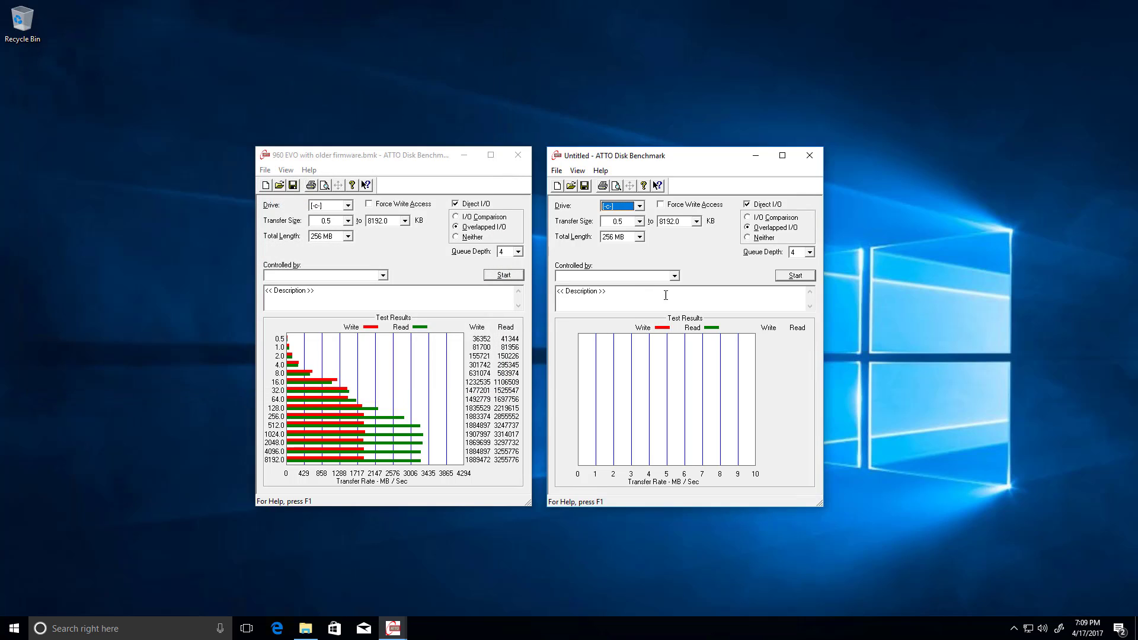
Start the disk benchmark in the untitled ATTO instance with its default settings.
{"action": "left_click", "coordinate": [796, 275]}
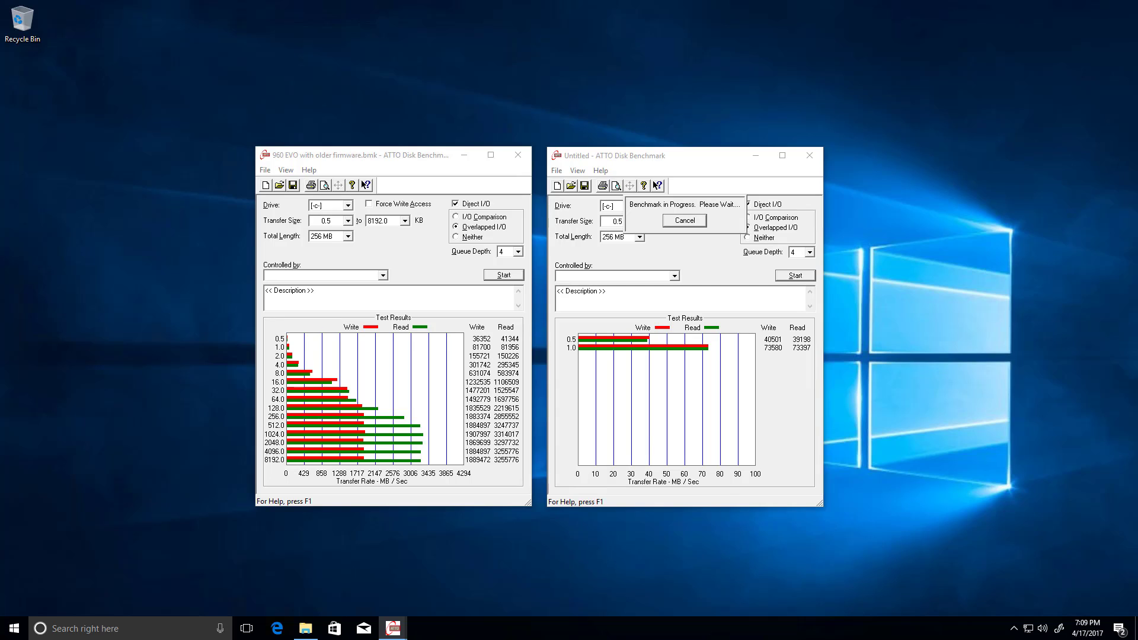
Dismiss the waiting notifications, exit OneDrive, and hide the Windows Ink Workspace button from the taskbar.
{"action": "left_click", "coordinate": [1118, 630]}
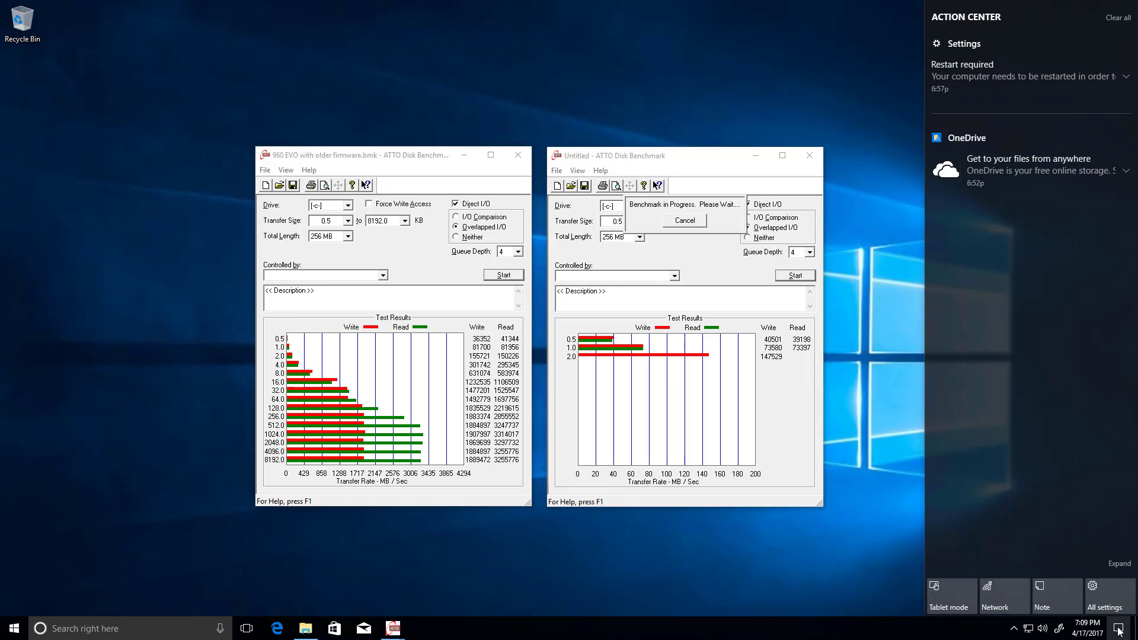
{"action": "left_click", "coordinate": [1014, 628]}
{"action": "right_click", "coordinate": [1004, 607]}
{"action": "left_click", "coordinate": [1029, 599]}
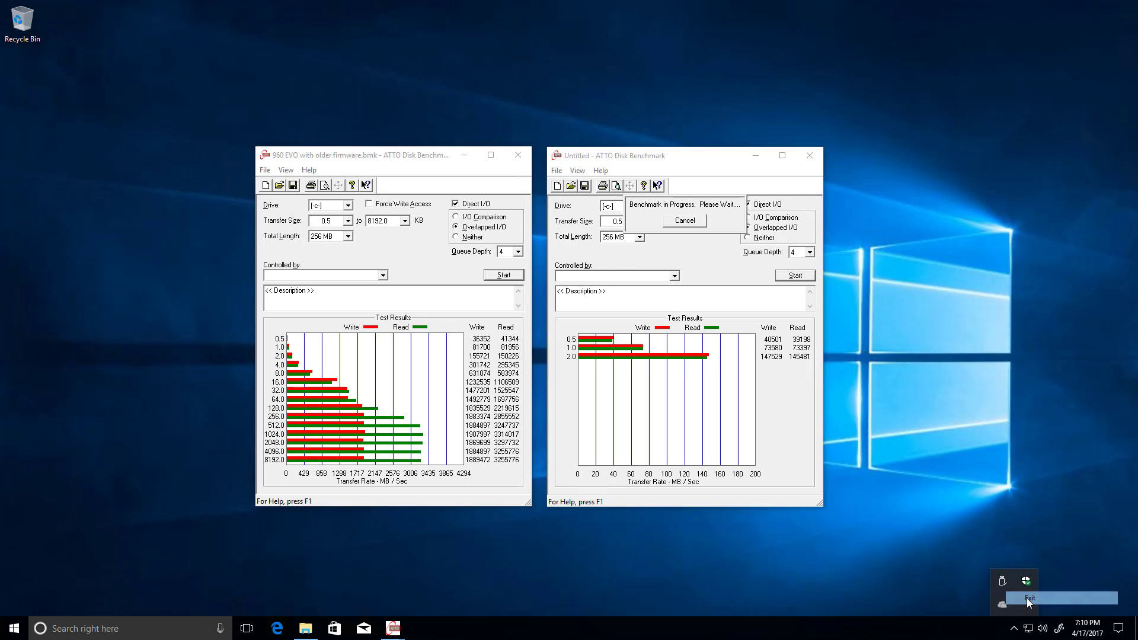
{"action": "left_click", "coordinate": [580, 324]}
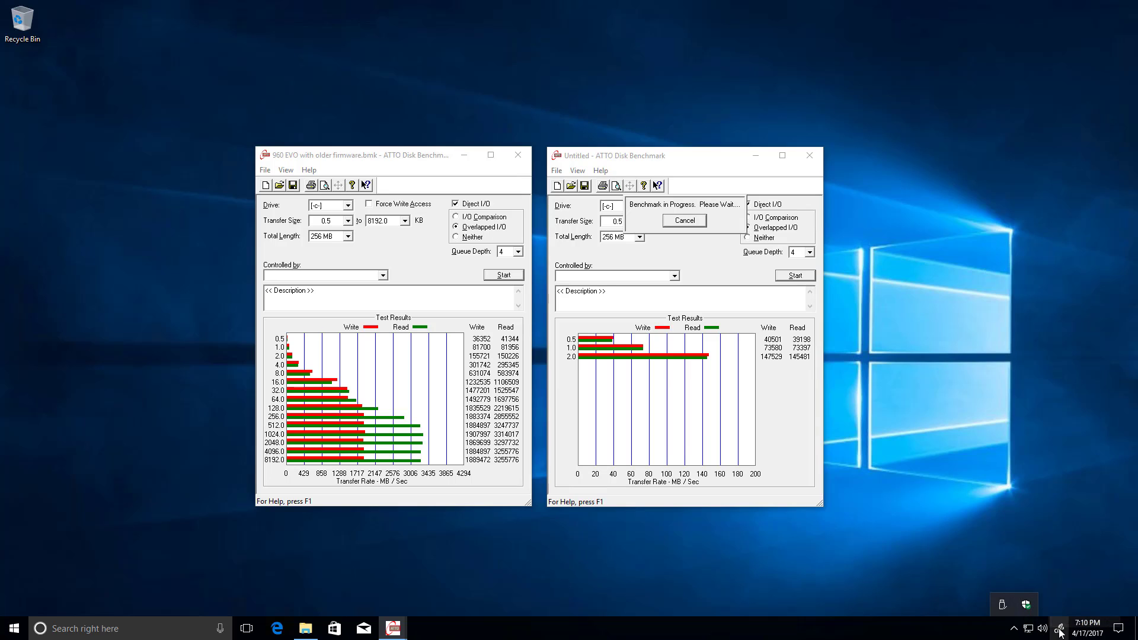
{"action": "right_click", "coordinate": [1037, 629]}
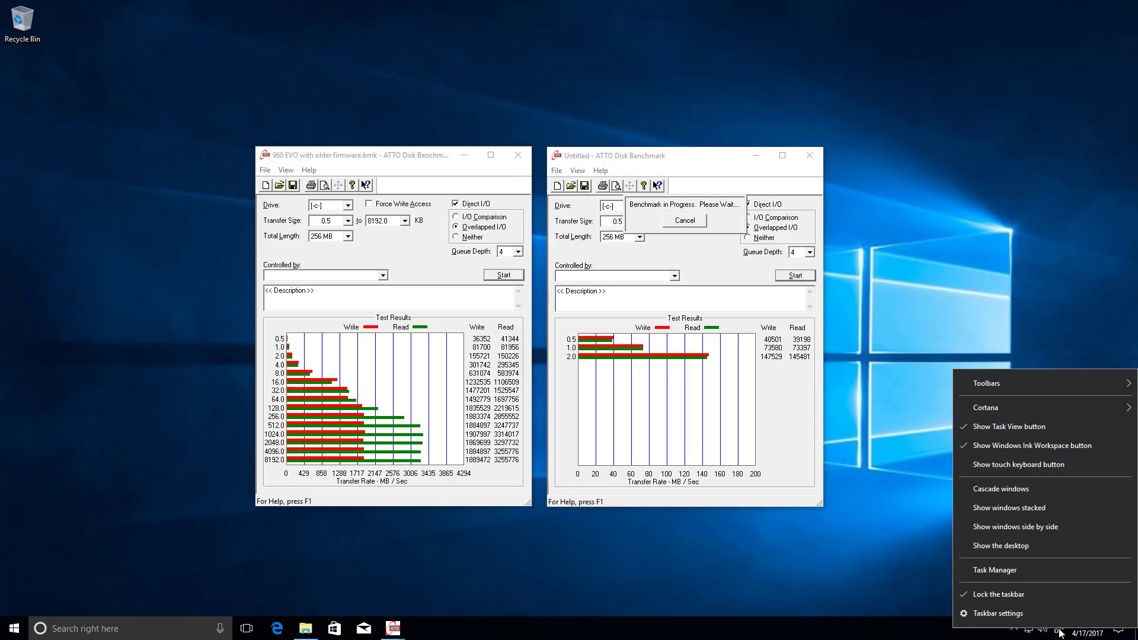
{"action": "left_click", "coordinate": [1026, 444]}
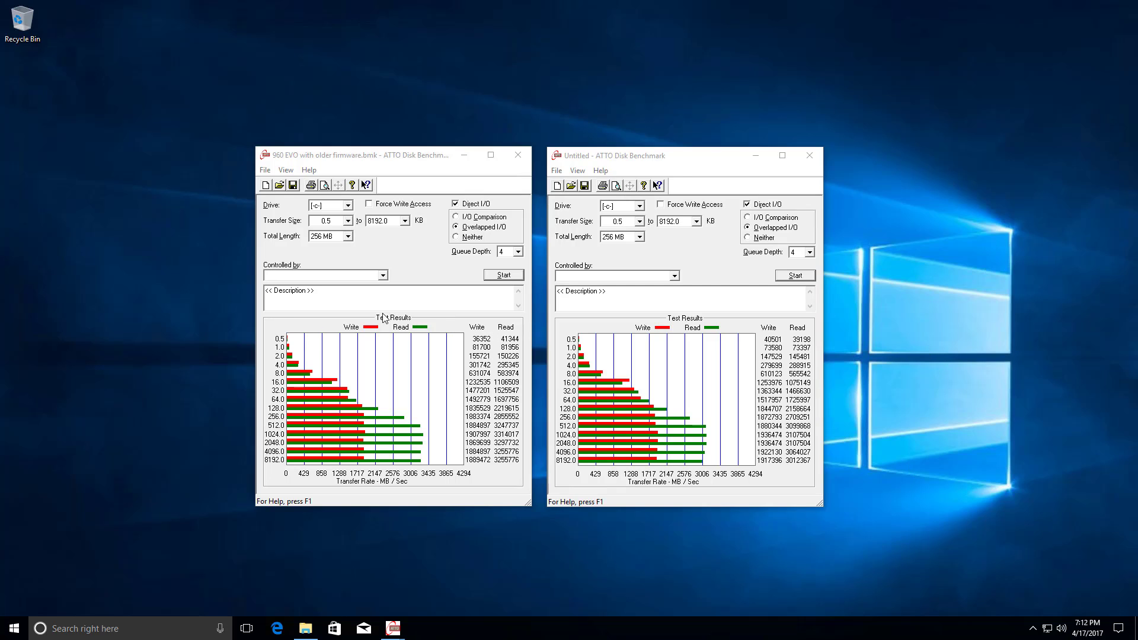
Replace the description of the older-firmware benchmark result with "old firmware".
{"action": "left_click", "coordinate": [359, 296]}
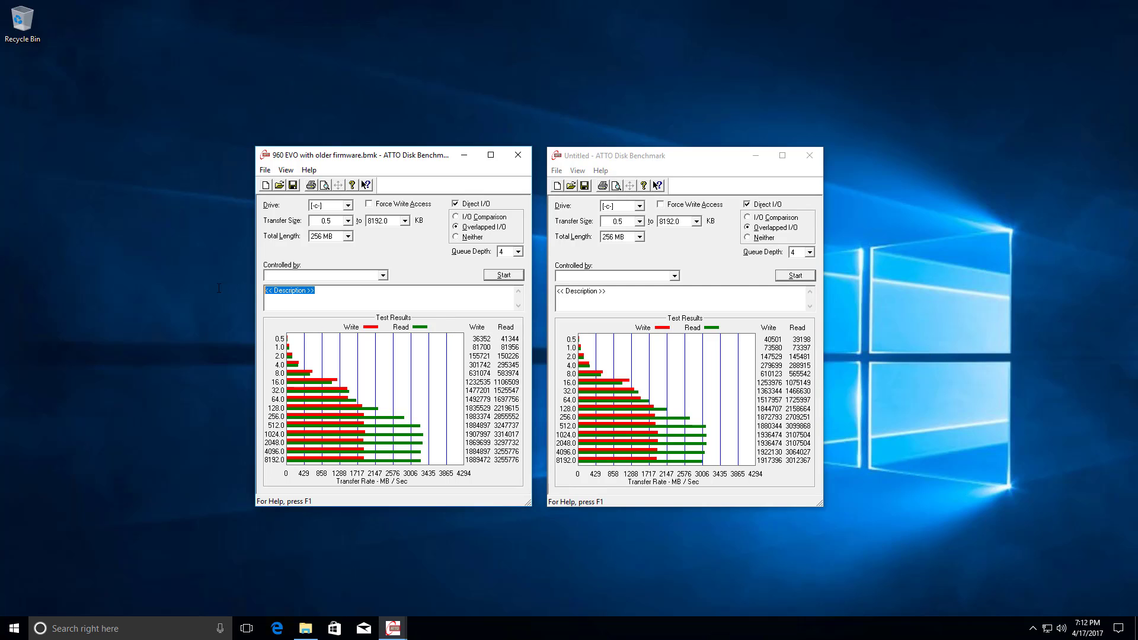
{"action": "type", "text": "old firmware"}
Describe the untitled benchmark result as "new firmware default power profile, over RDP".
{"action": "left_click", "coordinate": [618, 300]}
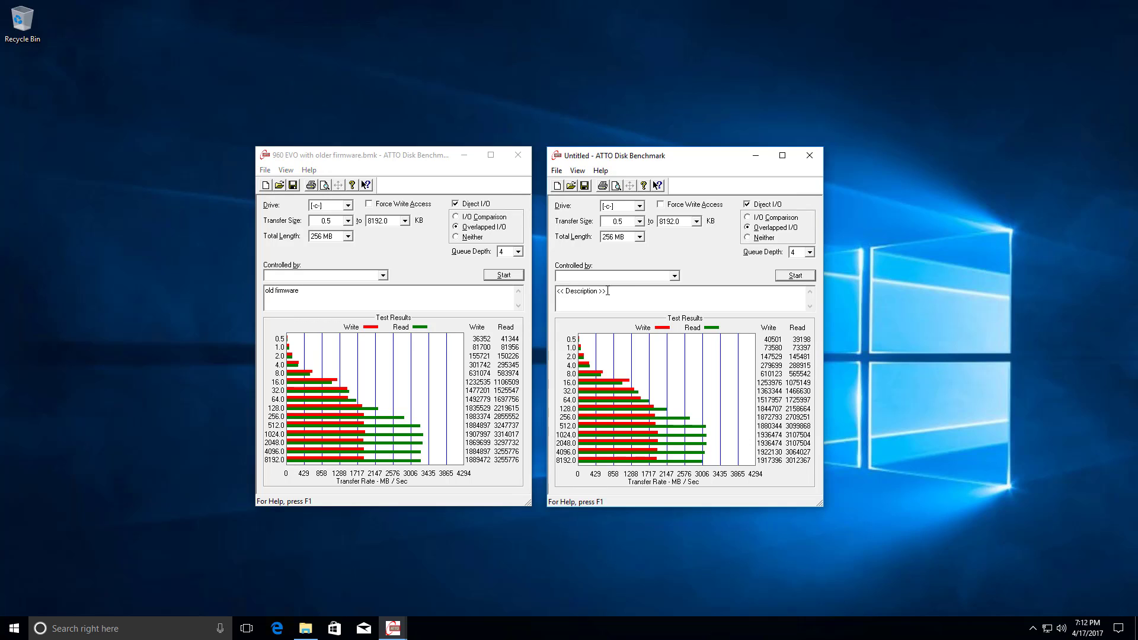
{"action": "type", "text": "new firmwawe default power profile over RDP"}
{"action": "key", "text": "ctrl+Left"}
{"action": "type", "text": "."}
Move the two benchmark windows next to each other to free desktop space, and close the Remote Desktop connection.
{"action": "left_click_drag", "start_coordinate": [370, 155], "coordinate": [127, 149]}
{"action": "left_click_drag", "start_coordinate": [683, 162], "coordinate": [431, 150]}
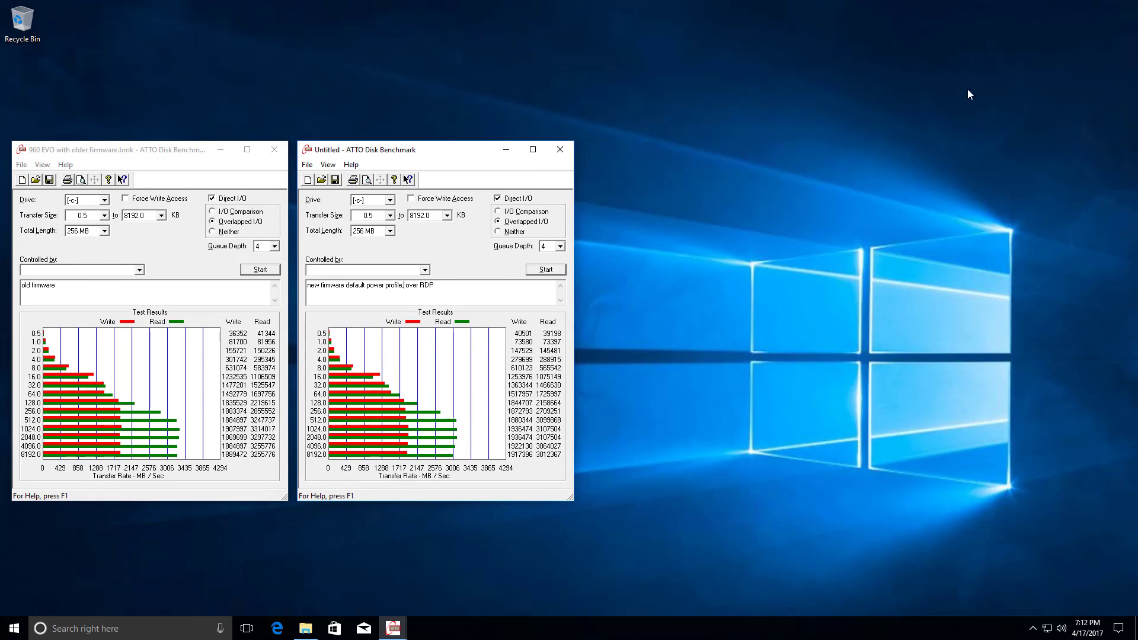
{"action": "left_click", "coordinate": [824, 7]}
{"action": "left_click", "coordinate": [1130, 53]}
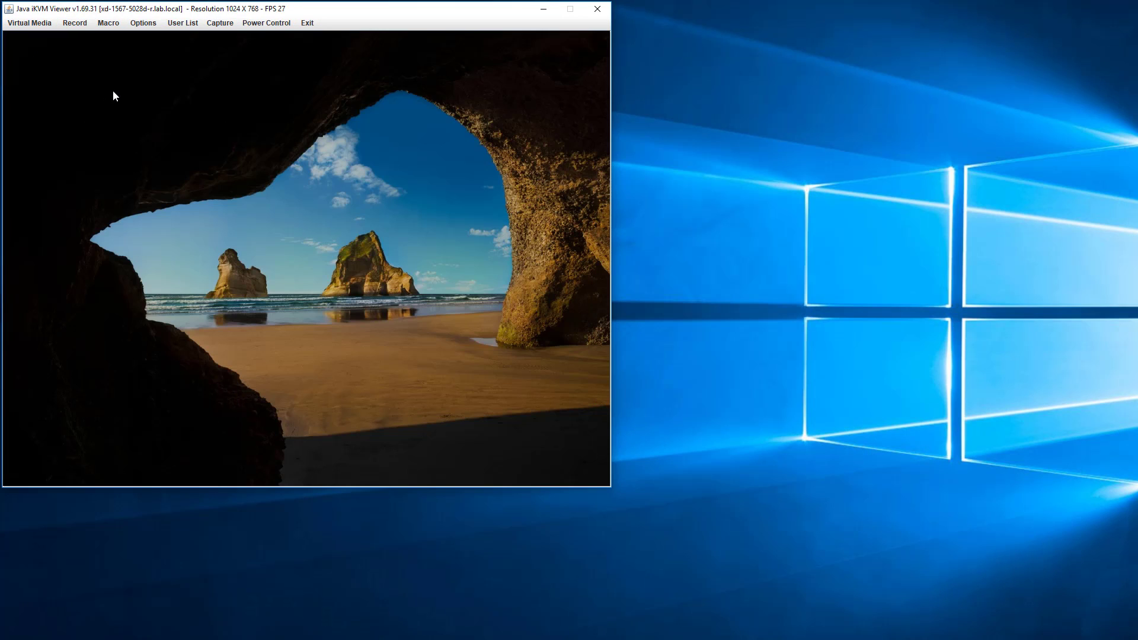
Sign in to the server through the Java iKVM Viewer by entering the account password on the lock screen.
{"action": "left_click", "coordinate": [113, 90]}
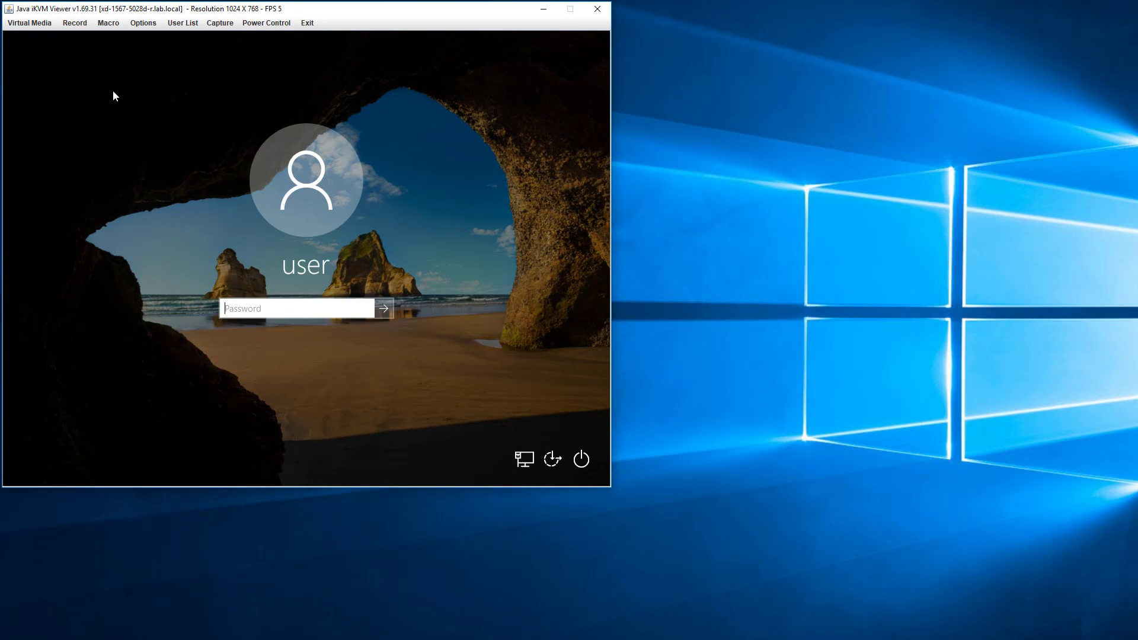
{"action": "type", "text": "•••••••"}
{"action": "key", "text": "BackSpace"}
{"action": "key", "text": "BackSpace"}
{"action": "key", "text": "BackSpace"}
{"action": "key", "text": "BackSpace"}
{"action": "key", "text": "BackSpace"}
{"action": "key", "text": "BackSpace"}
{"action": "key", "text": "BackSpace"}
{"action": "type", "text": "•••••••••"}
{"action": "key", "text": "Return"}
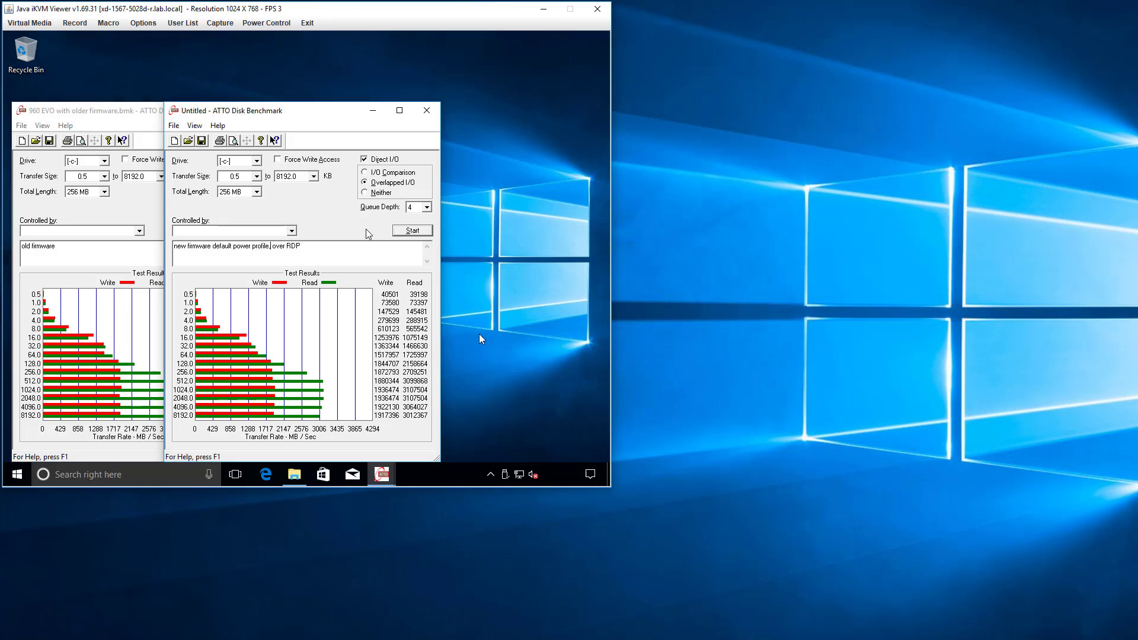
Launch another Bench32 instance from the ATTOBenchMark folder and approve the elevation request.
{"action": "left_click", "coordinate": [294, 475]}
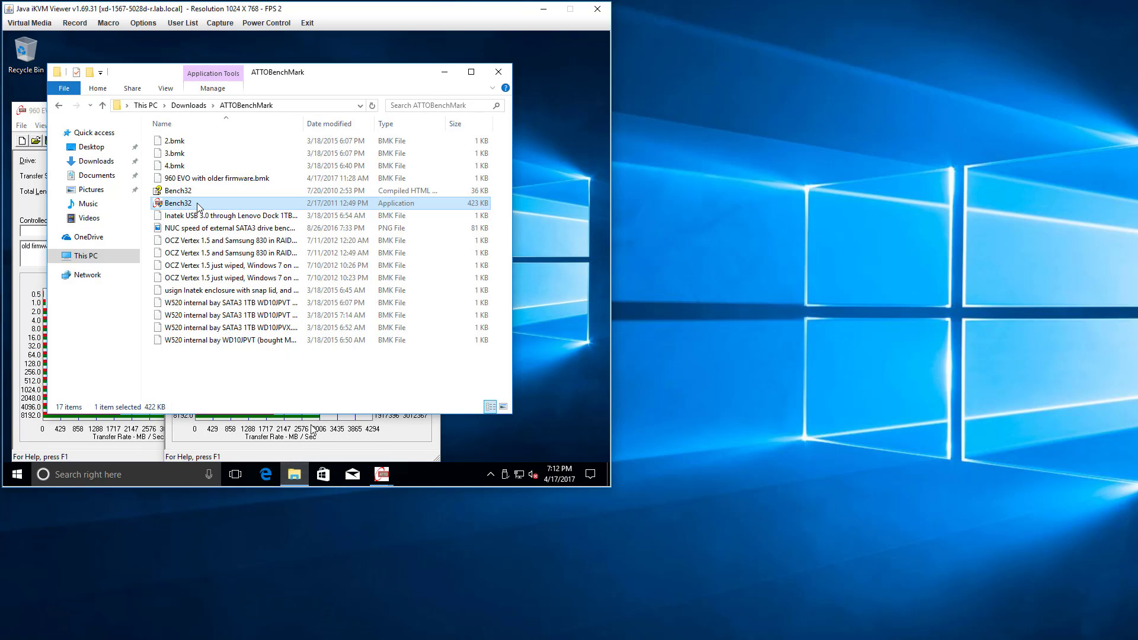
{"action": "double_click", "coordinate": [198, 204]}
{"action": "left_click", "coordinate": [250, 333]}
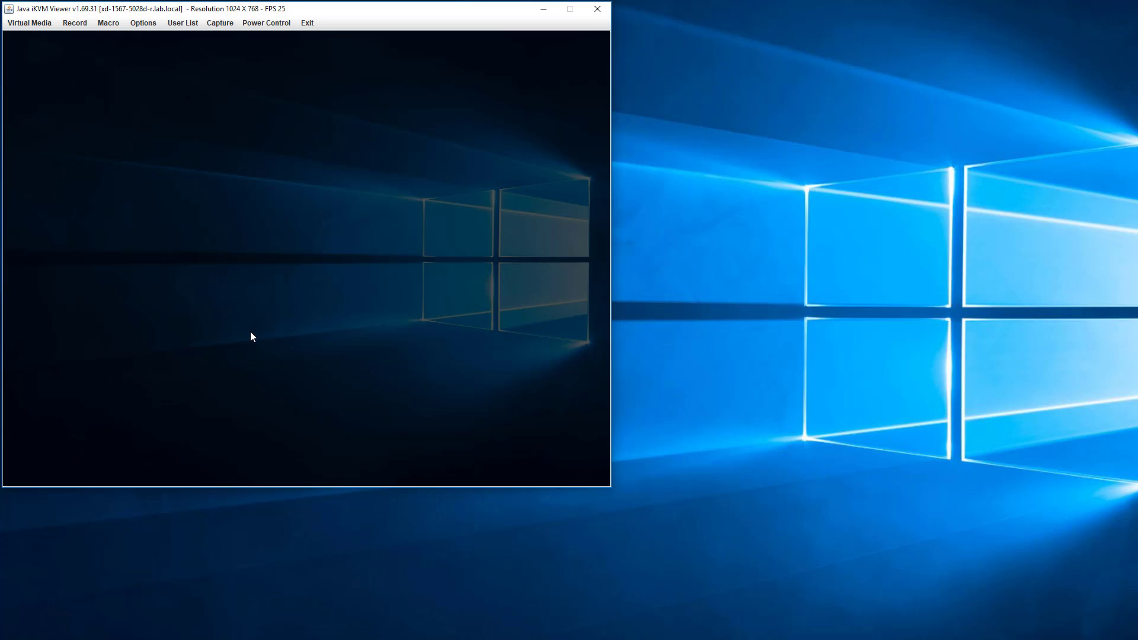
Search Windows for "power", switch the power plan to High performance, and close Power Options.
{"action": "left_click", "coordinate": [18, 474]}
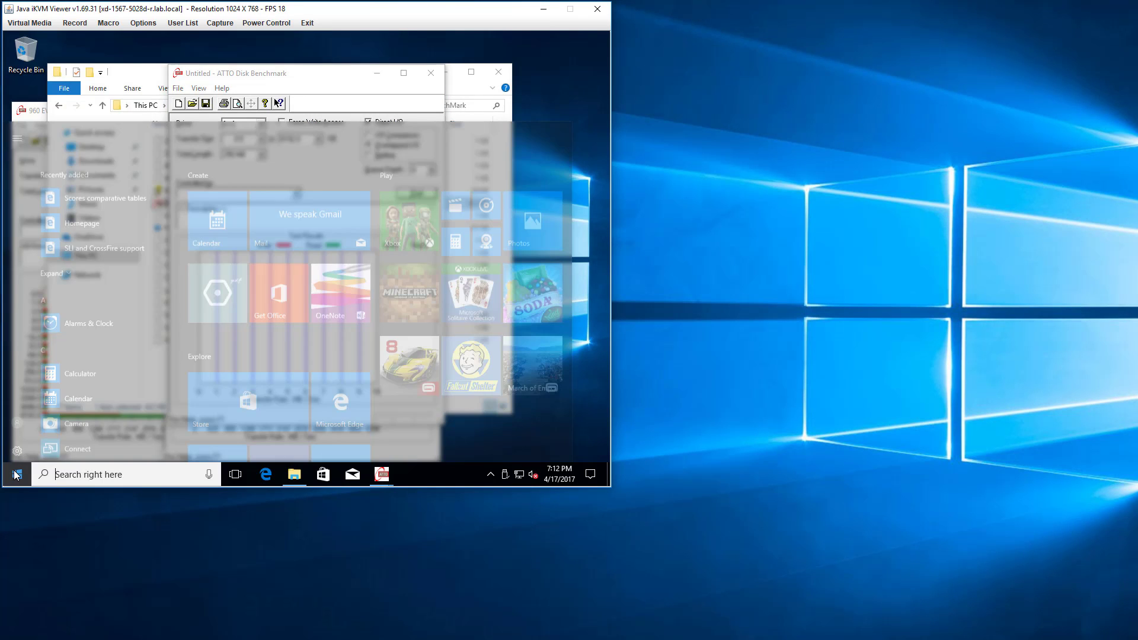
{"action": "type", "text": "power"}
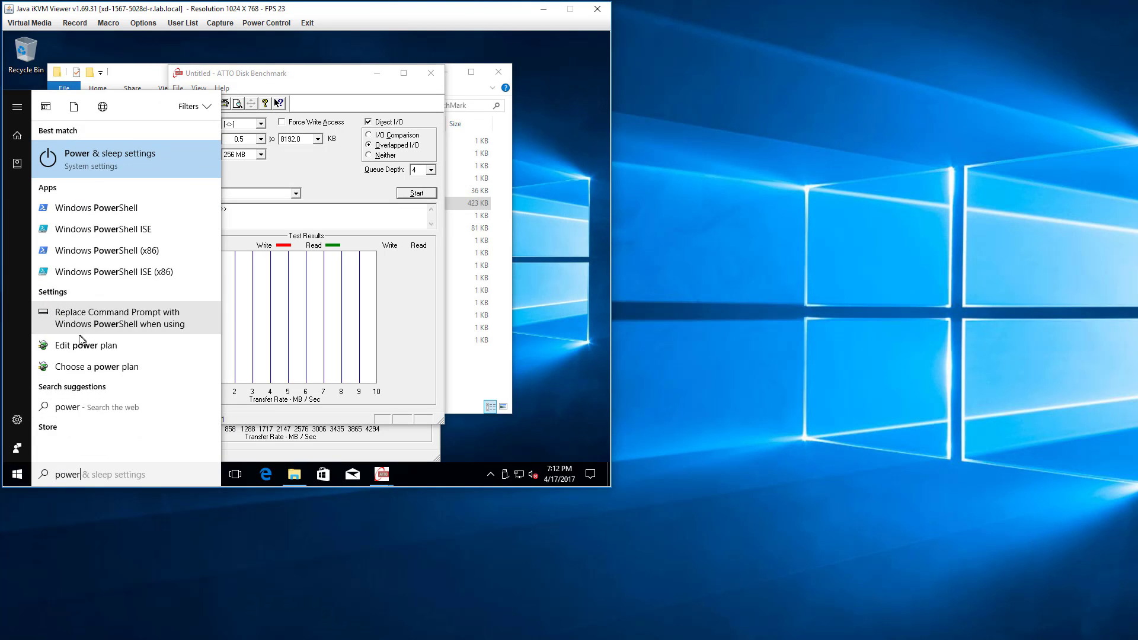
{"action": "left_click", "coordinate": [83, 367]}
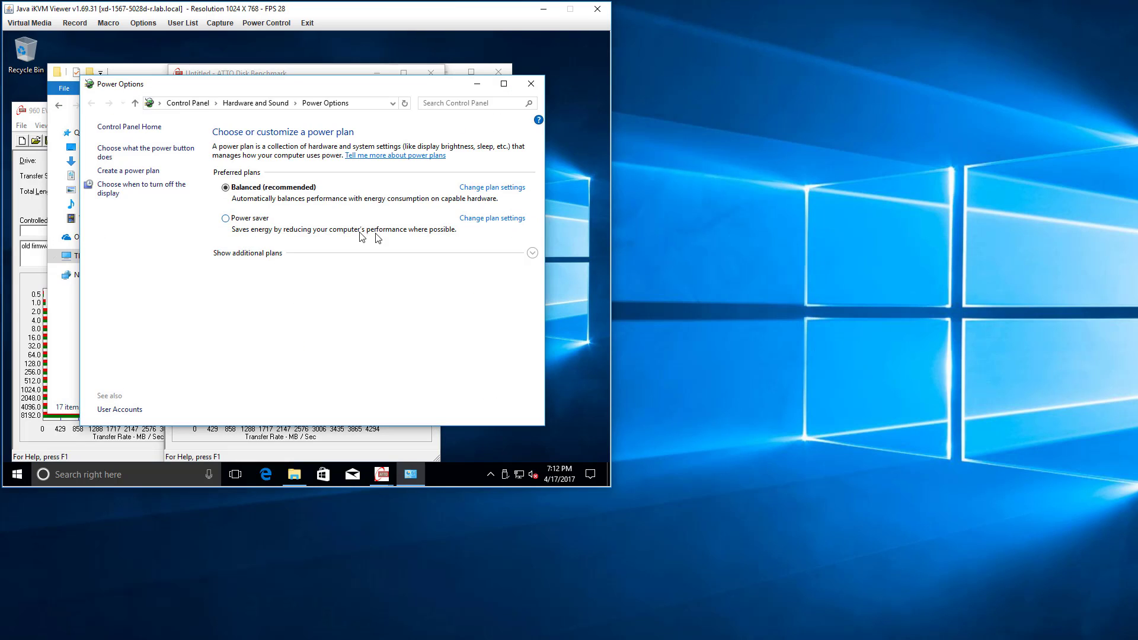
{"action": "left_click", "coordinate": [532, 253]}
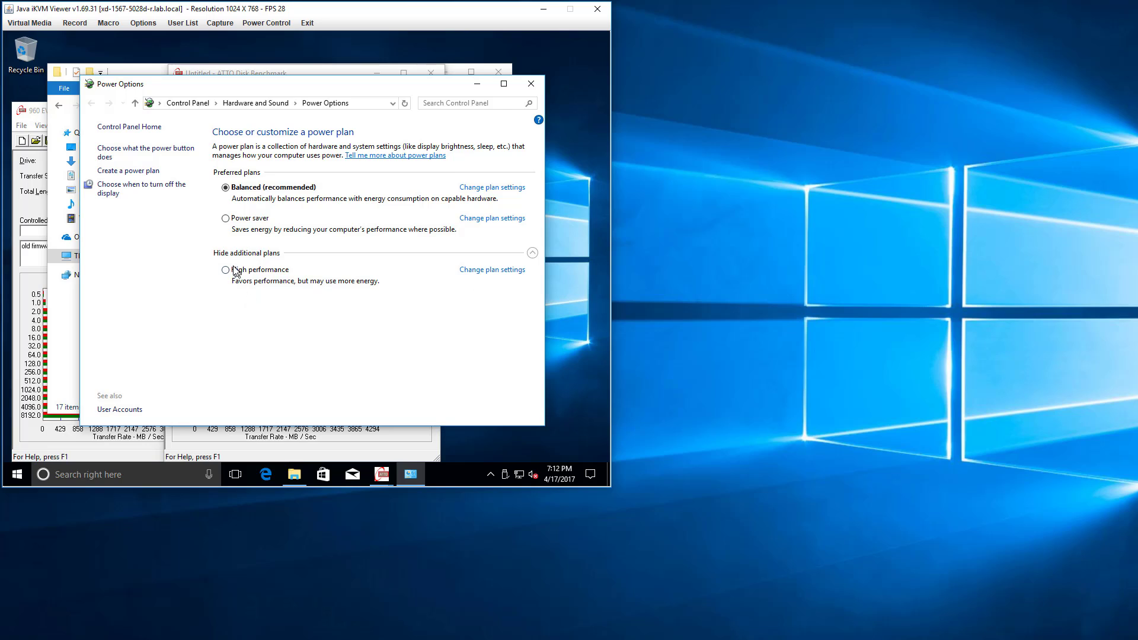
{"action": "left_click", "coordinate": [226, 271]}
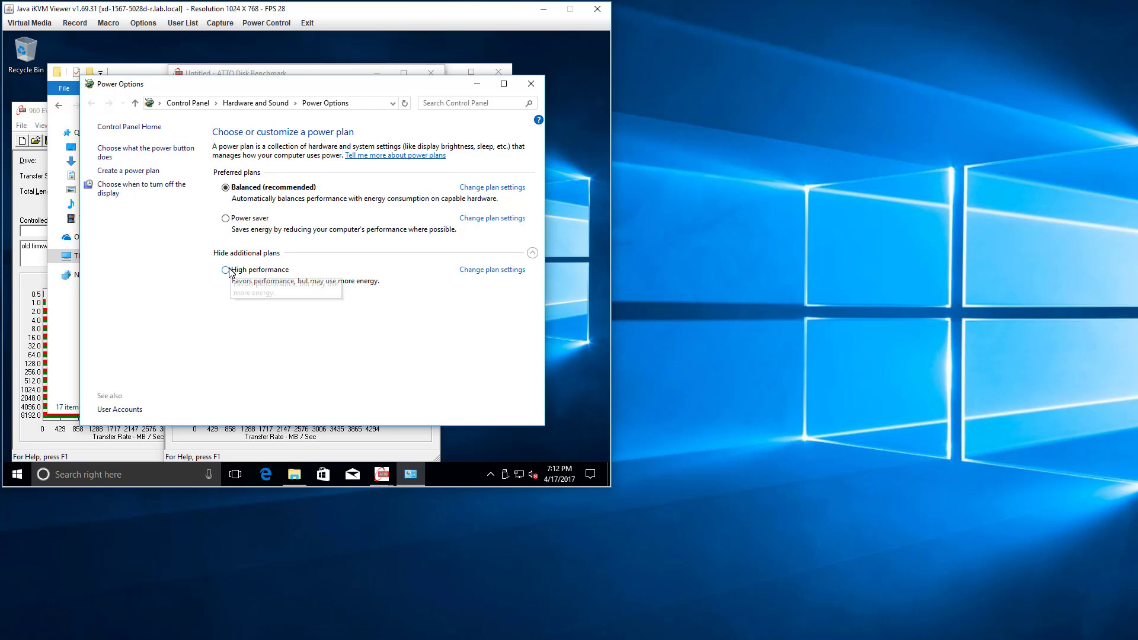
{"action": "left_click", "coordinate": [531, 83]}
Close the ATTOBenchMark folder window and place the new ATTO instance beside the two existing benchmark windows.
{"action": "left_click", "coordinate": [431, 72]}
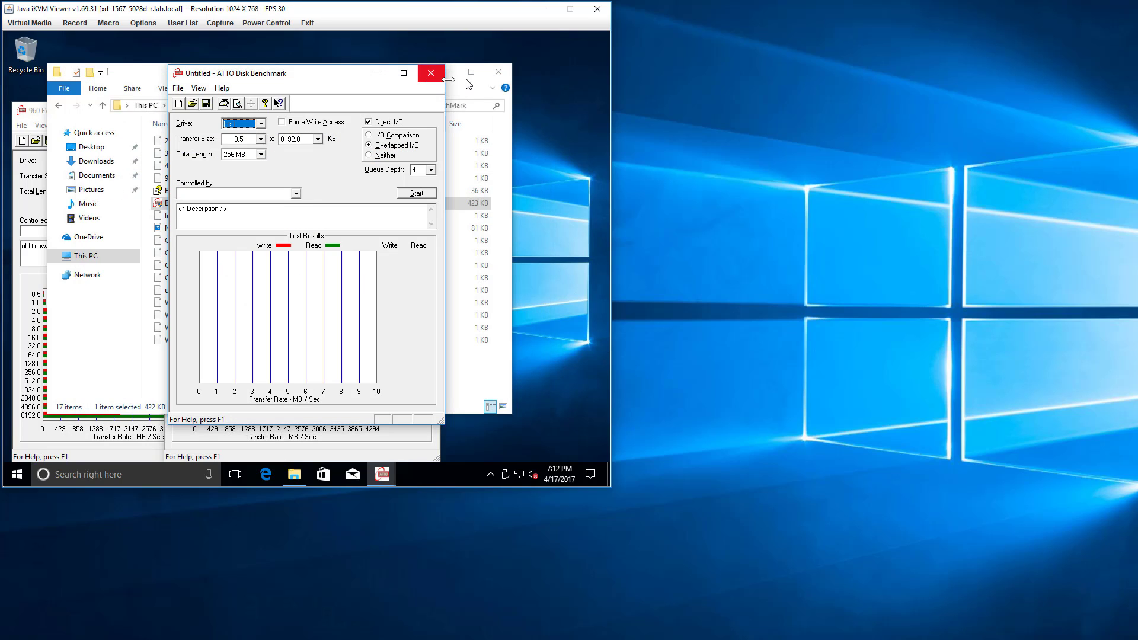
{"action": "left_click", "coordinate": [499, 74]}
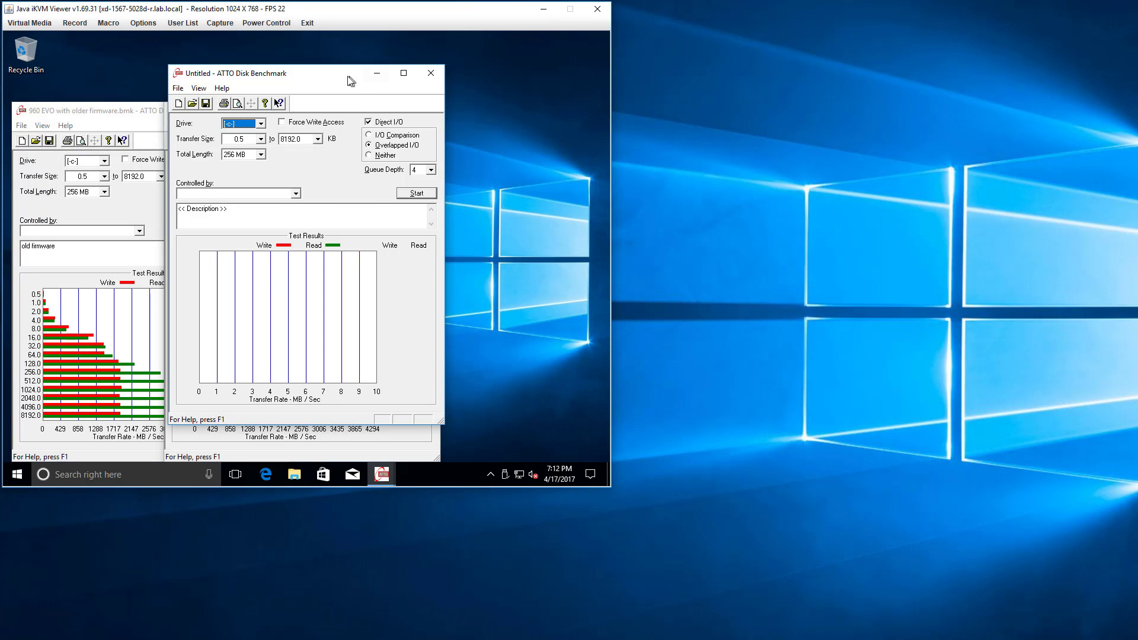
{"action": "left_click_drag", "start_coordinate": [348, 79], "coordinate": [500, 101]}
Check the hidden notification icons and the CPU performance graph in Task Manager, and close Task Manager.
{"action": "left_click", "coordinate": [492, 476]}
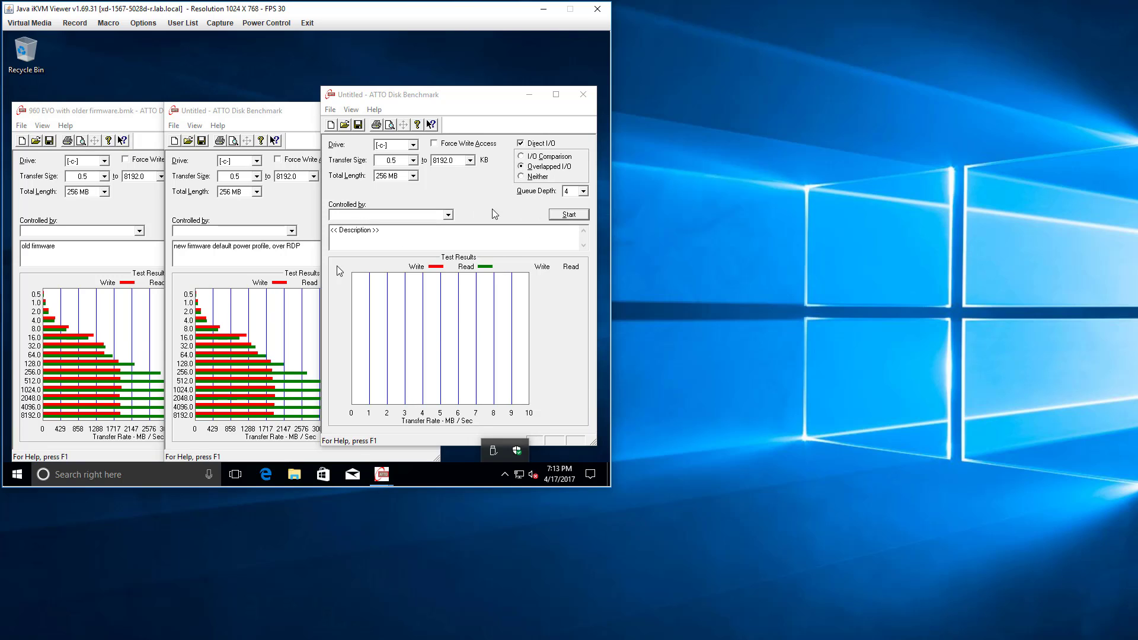
{"action": "right_click", "coordinate": [445, 479]}
{"action": "left_click", "coordinate": [471, 414]}
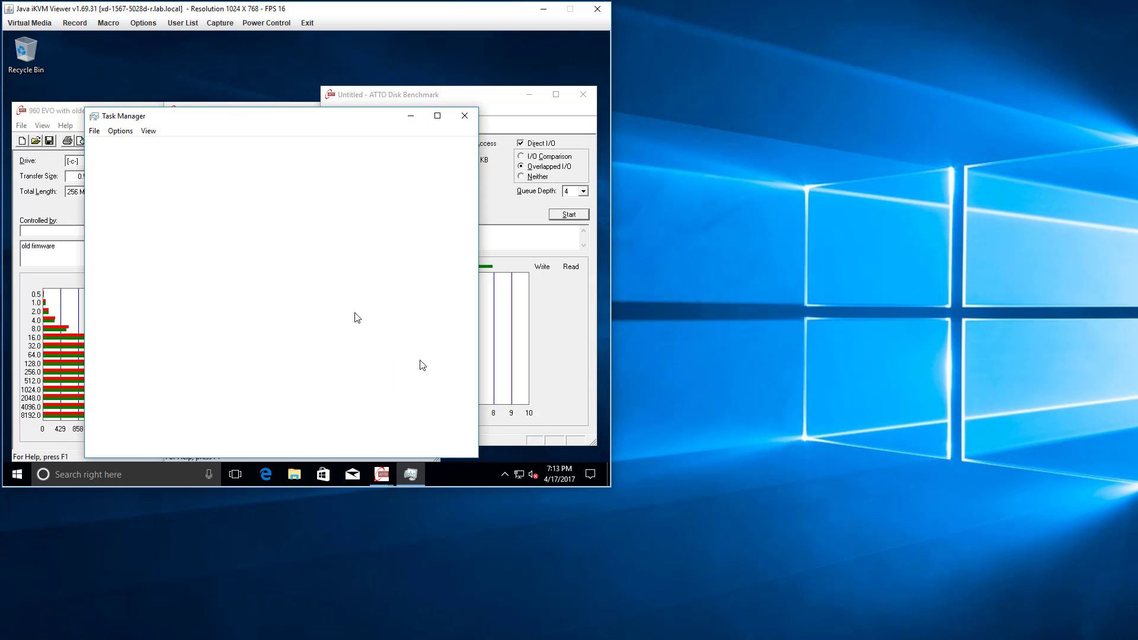
{"action": "left_click", "coordinate": [158, 152]}
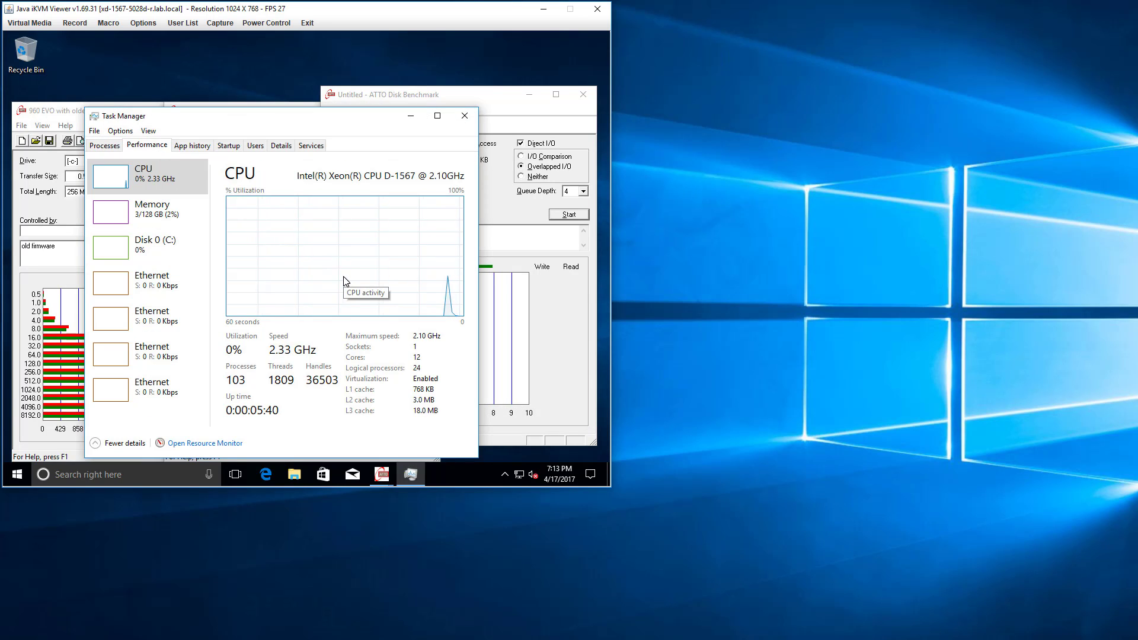
{"action": "left_click", "coordinate": [465, 115]}
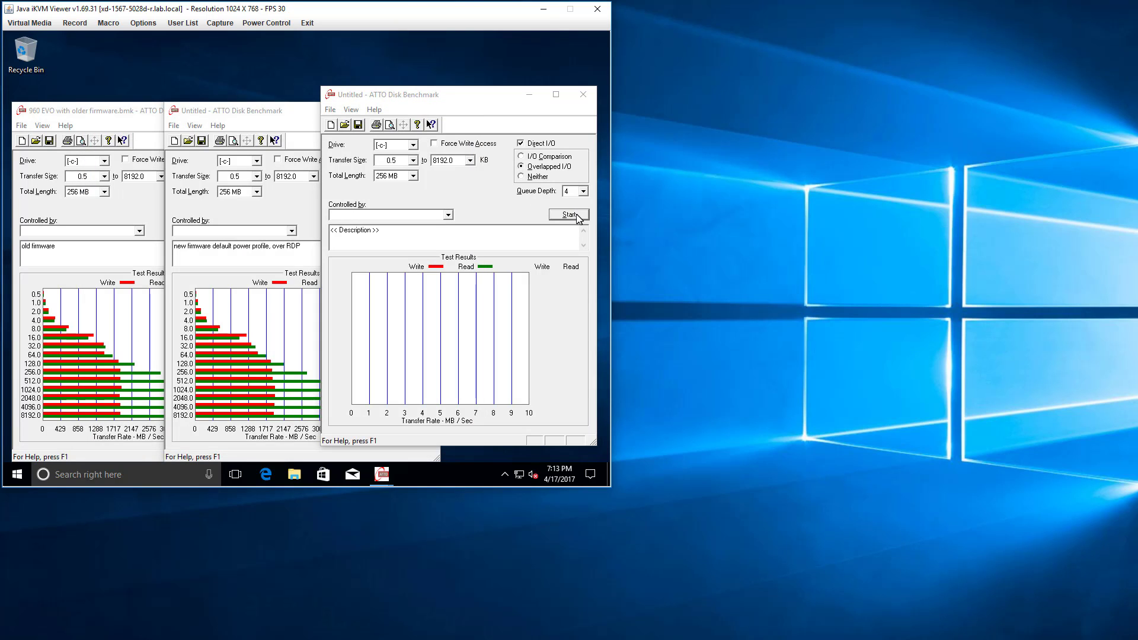
Describe the new test as "new firmware, performance power profile, over local VGA" and start its benchmark.
{"action": "left_click", "coordinate": [390, 233]}
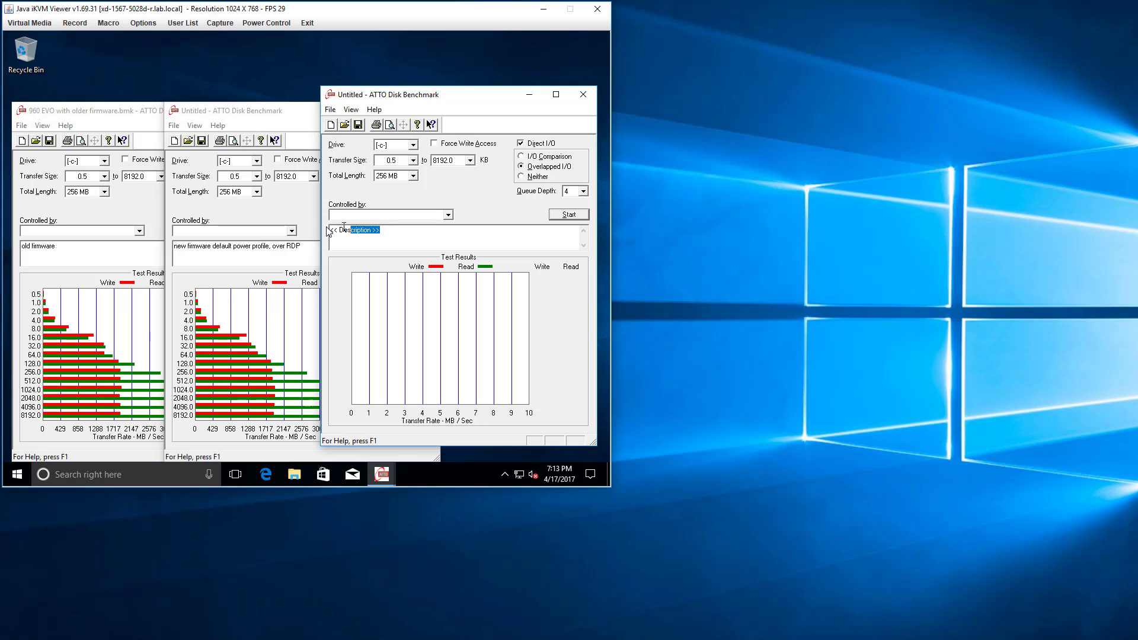
{"action": "type", "text": "new firmwa"}
{"action": "type", "text": "re, h"}
{"action": "type", "text": "performance "}
{"action": "type", "text": "power profile, over local VGA"}
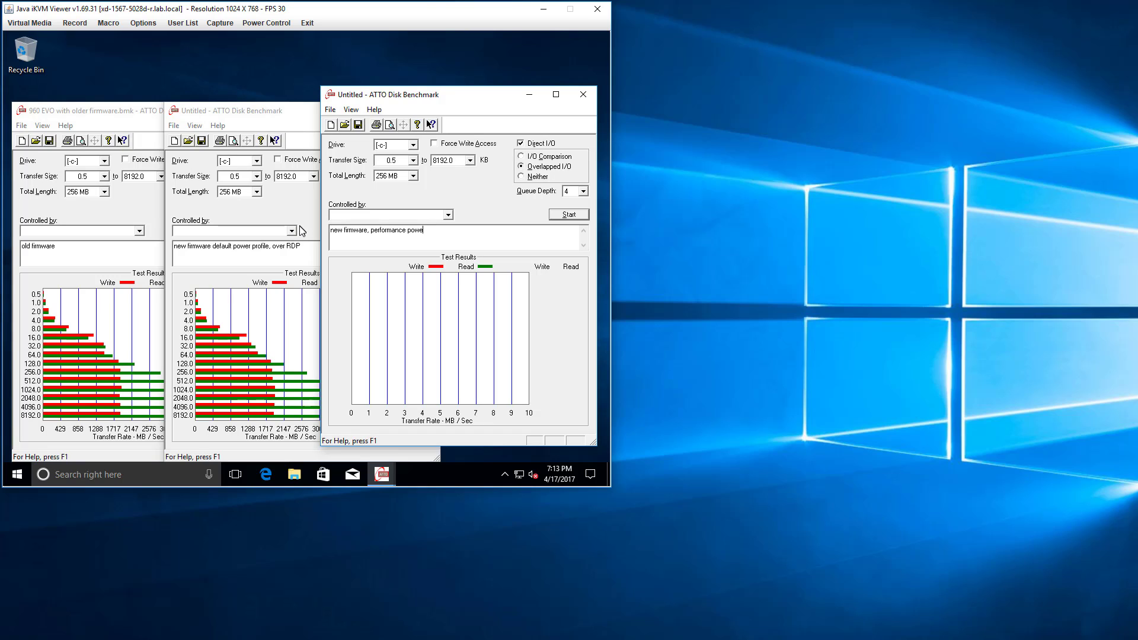
{"action": "left_click", "coordinate": [568, 215]}
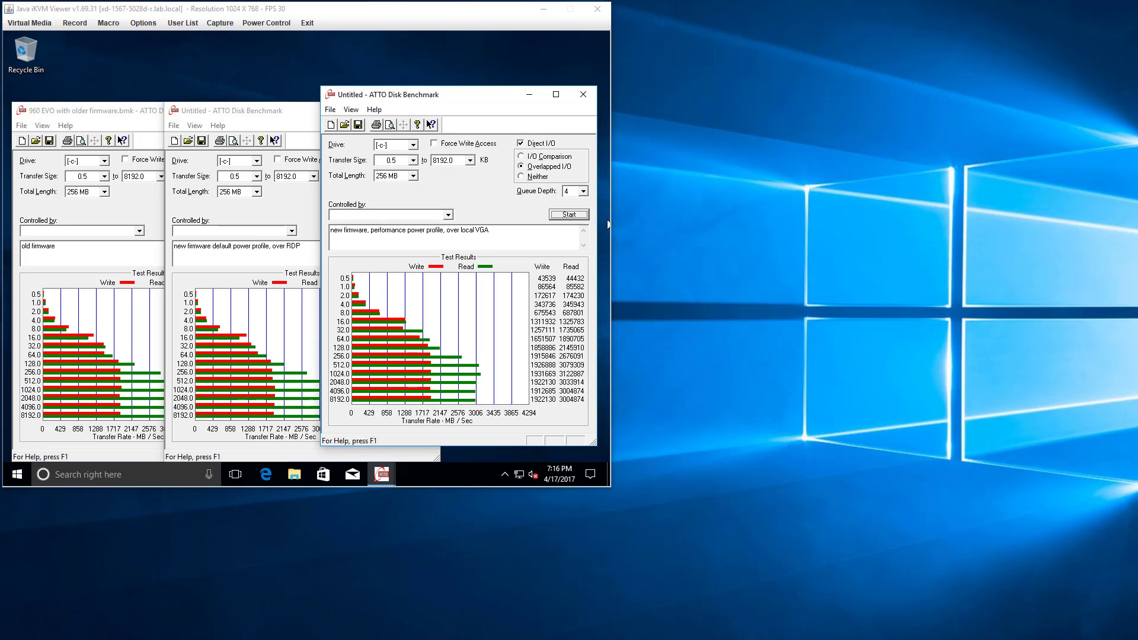
Reconnect to the server at 10.10.1.238 over Remote Desktop and line up the third benchmark window with the other two.
{"action": "right_click", "coordinate": [689, 639]}
{"action": "left_click", "coordinate": [681, 556]}
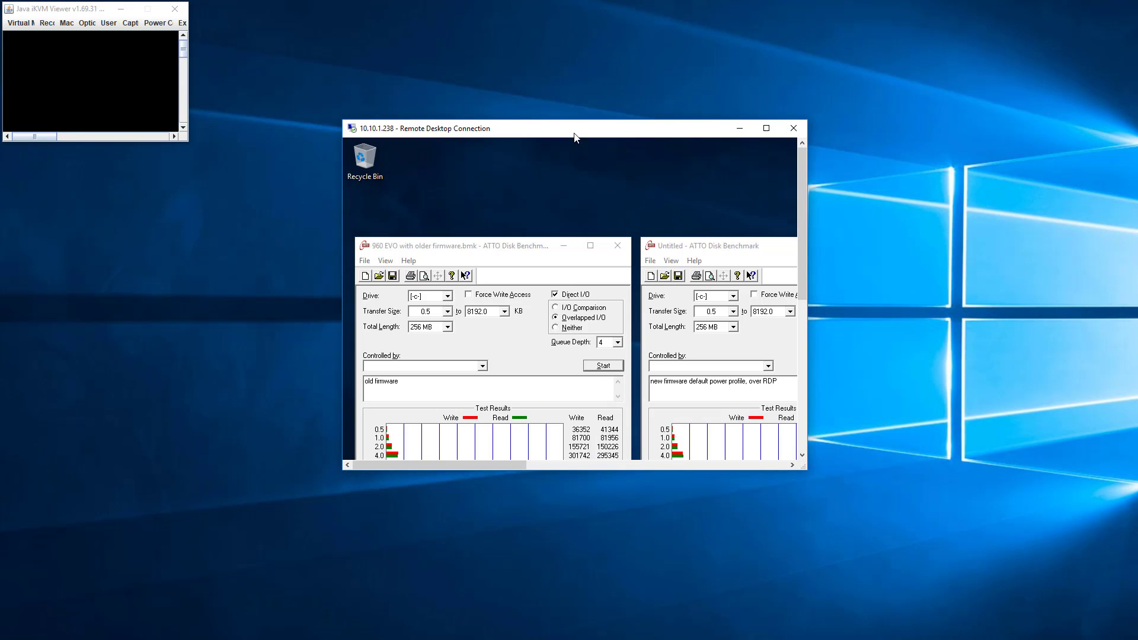
{"action": "left_click_drag", "start_coordinate": [442, 38], "coordinate": [233, 1]}
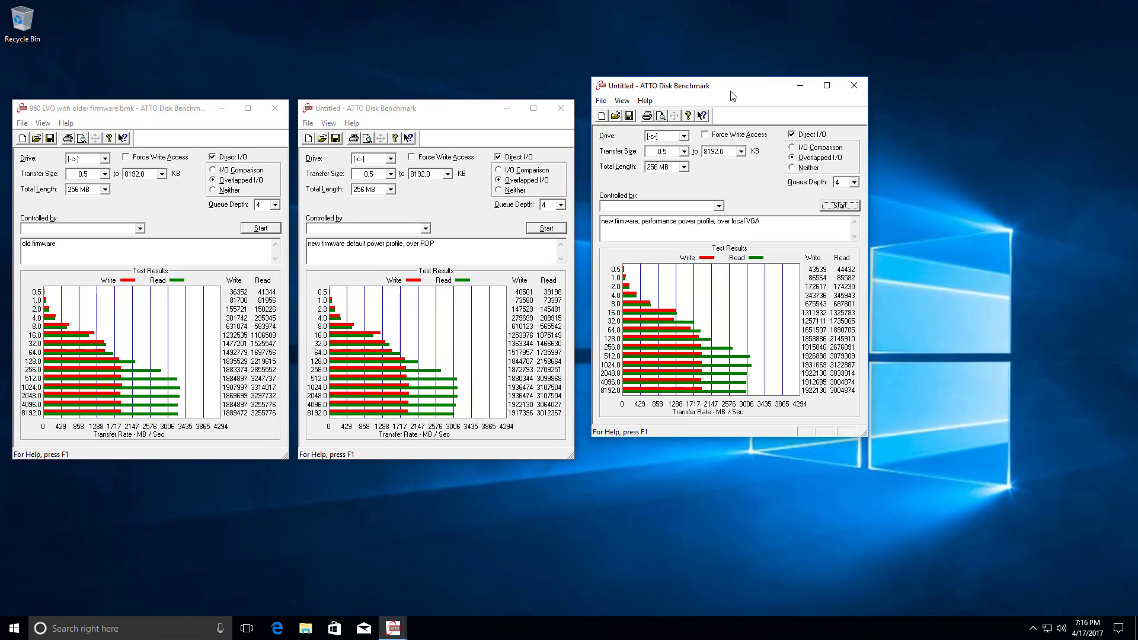
{"action": "left_click_drag", "start_coordinate": [736, 90], "coordinate": [725, 112]}
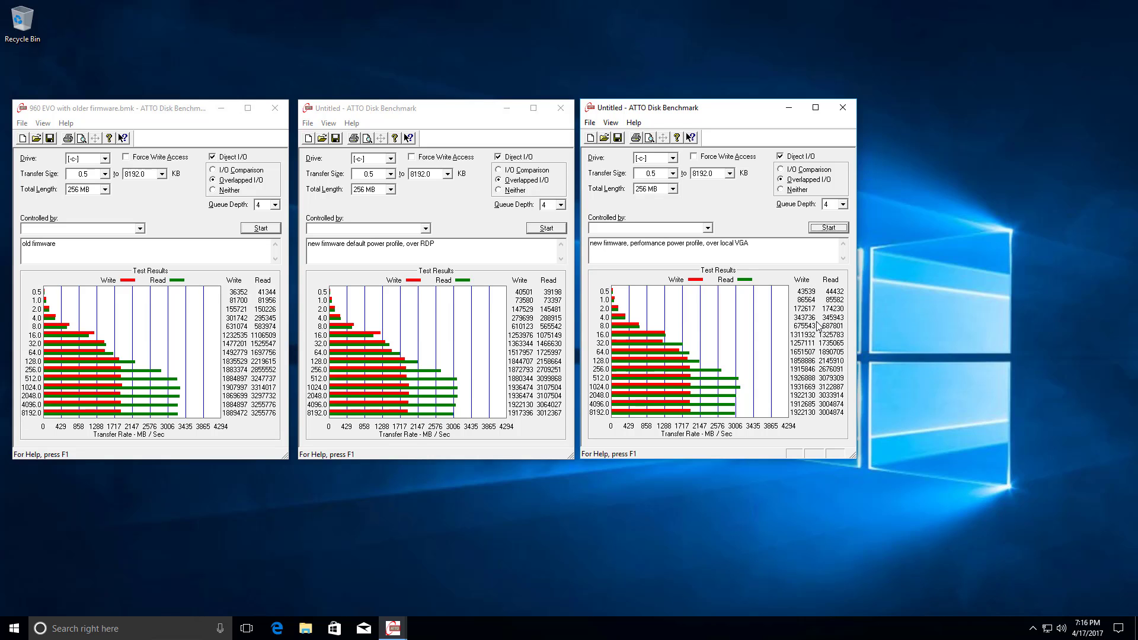
Open the ATTOBenchMark folder inside Downloads in File Explorer.
{"action": "left_click", "coordinate": [305, 628]}
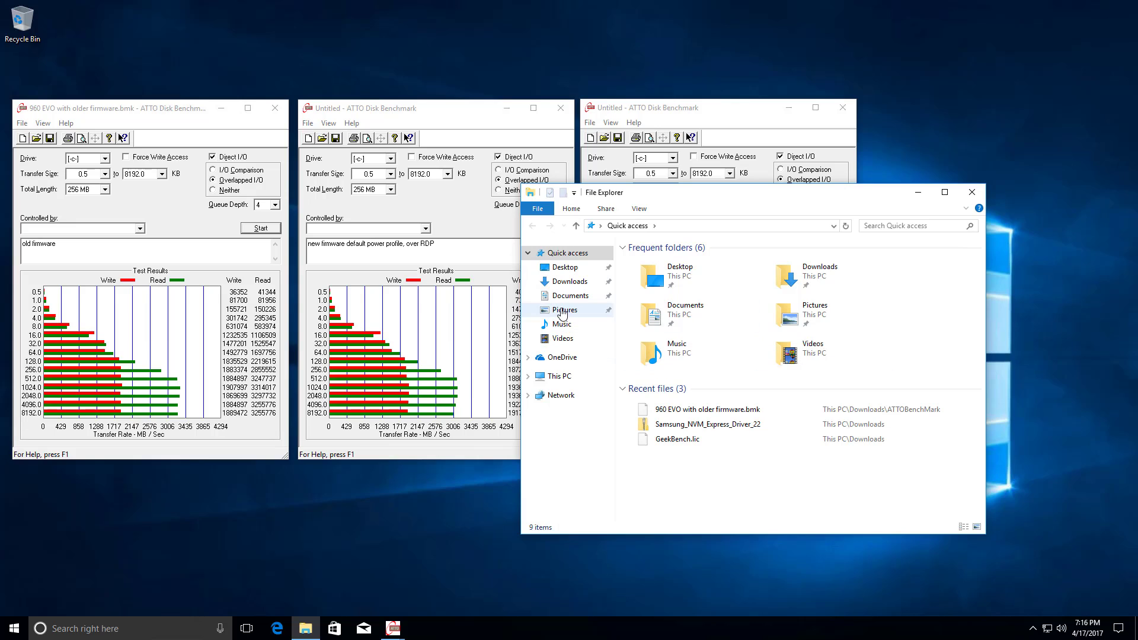
{"action": "left_click", "coordinate": [578, 283]}
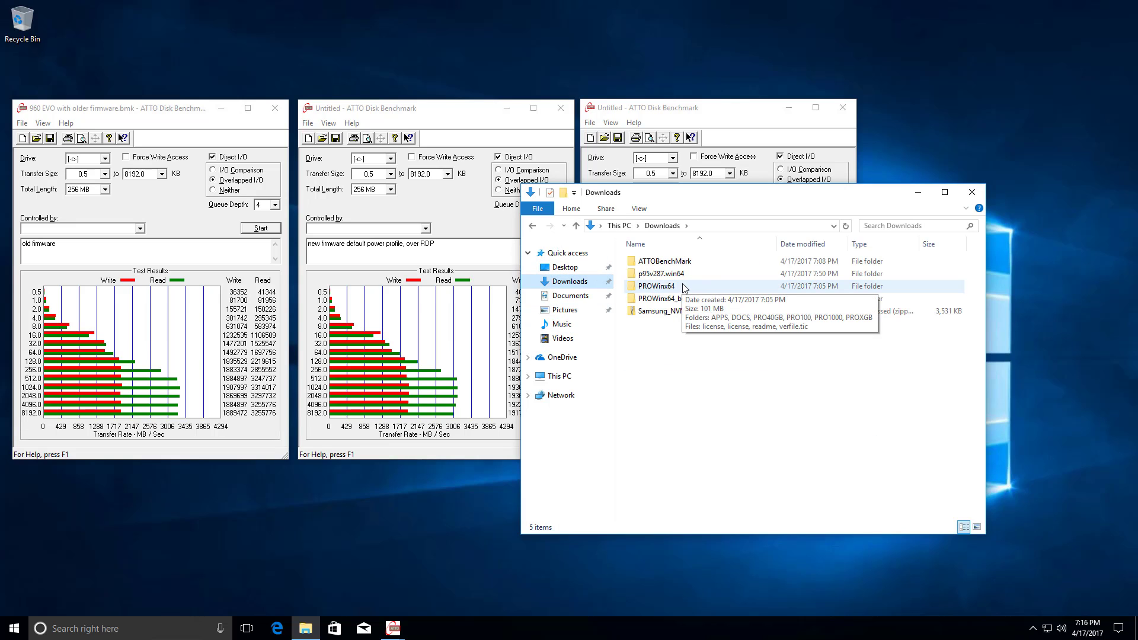
{"action": "double_click", "coordinate": [667, 261]}
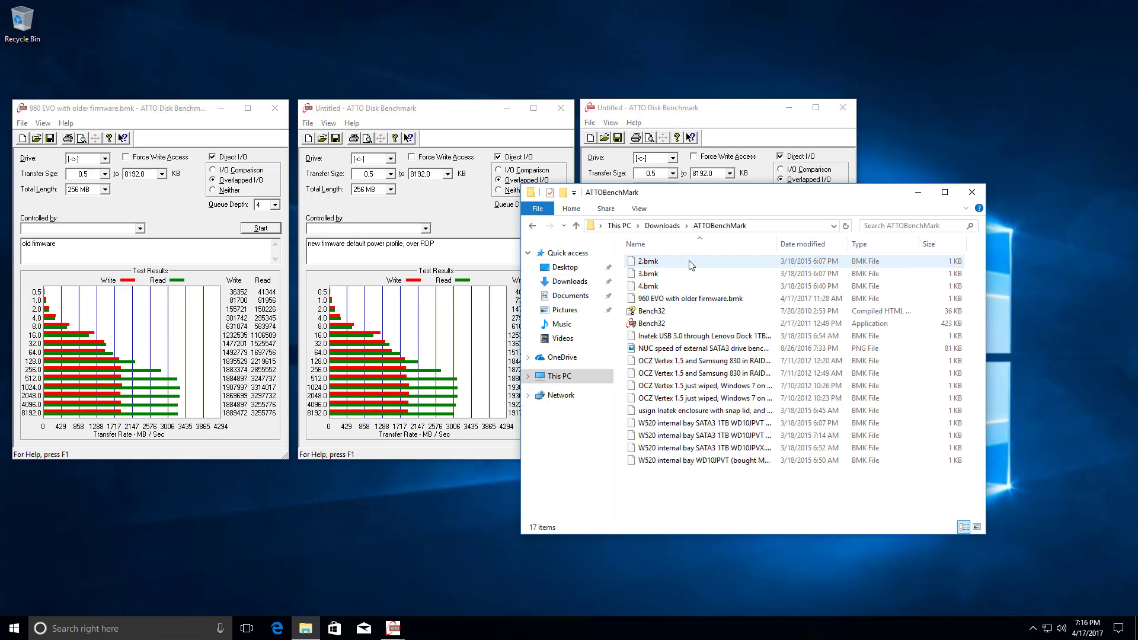
Launch another Bench32 instance with administrator permission, minimize File Explorer, and line up the new benchmark window beside the other three.
{"action": "double_click", "coordinate": [675, 322]}
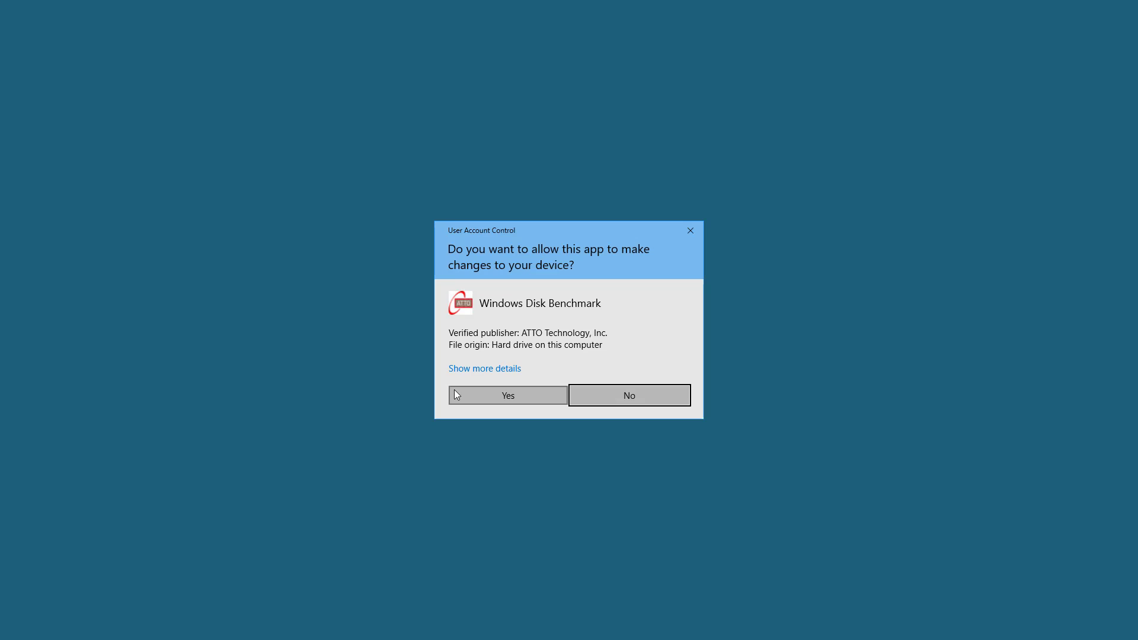
{"action": "left_click", "coordinate": [454, 392]}
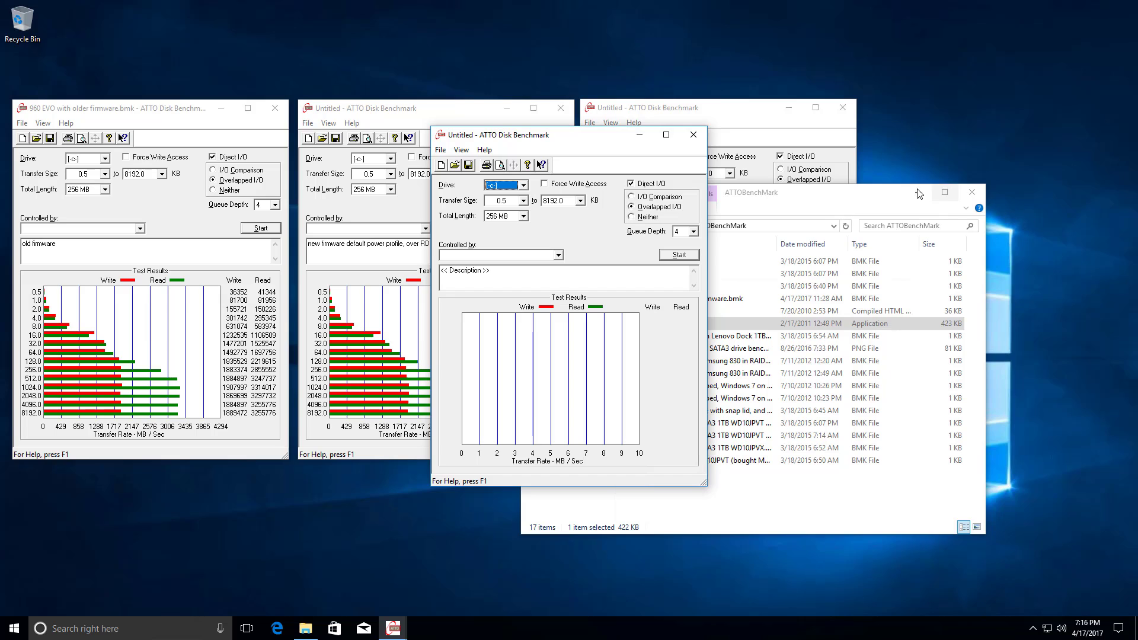
{"action": "left_click", "coordinate": [918, 192]}
{"action": "left_click_drag", "start_coordinate": [578, 138], "coordinate": [1006, 112]}
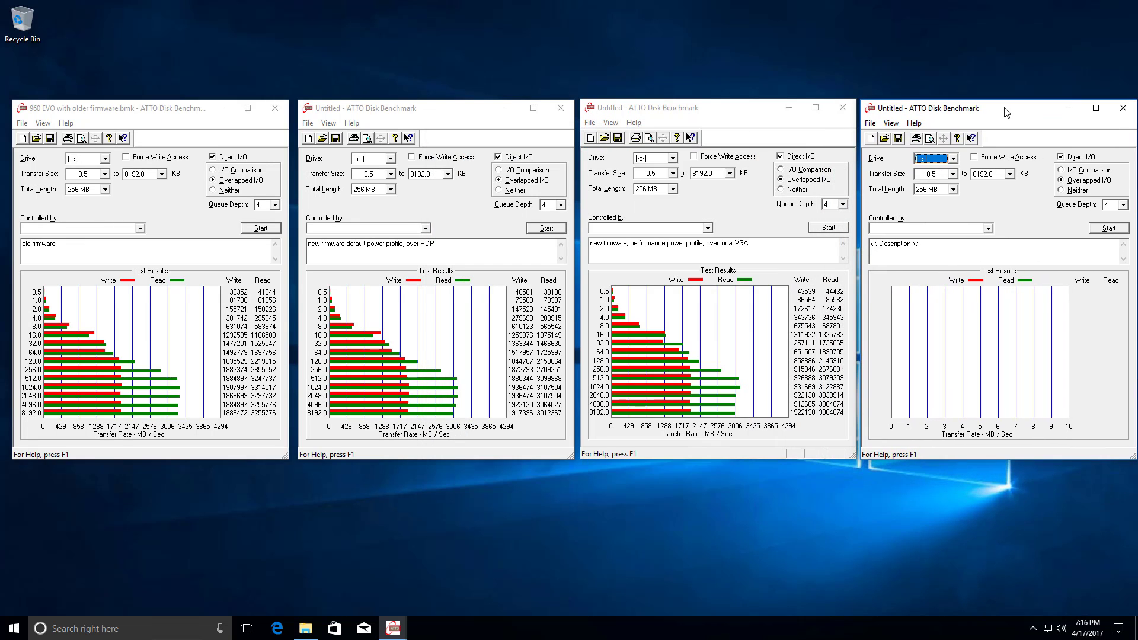
Run the "new firmware, performance power profile, over RDP" benchmark, and the "new firmware, balanced power profile, over RDP" benchmark in a fifth window.
{"action": "left_click", "coordinate": [1092, 229]}
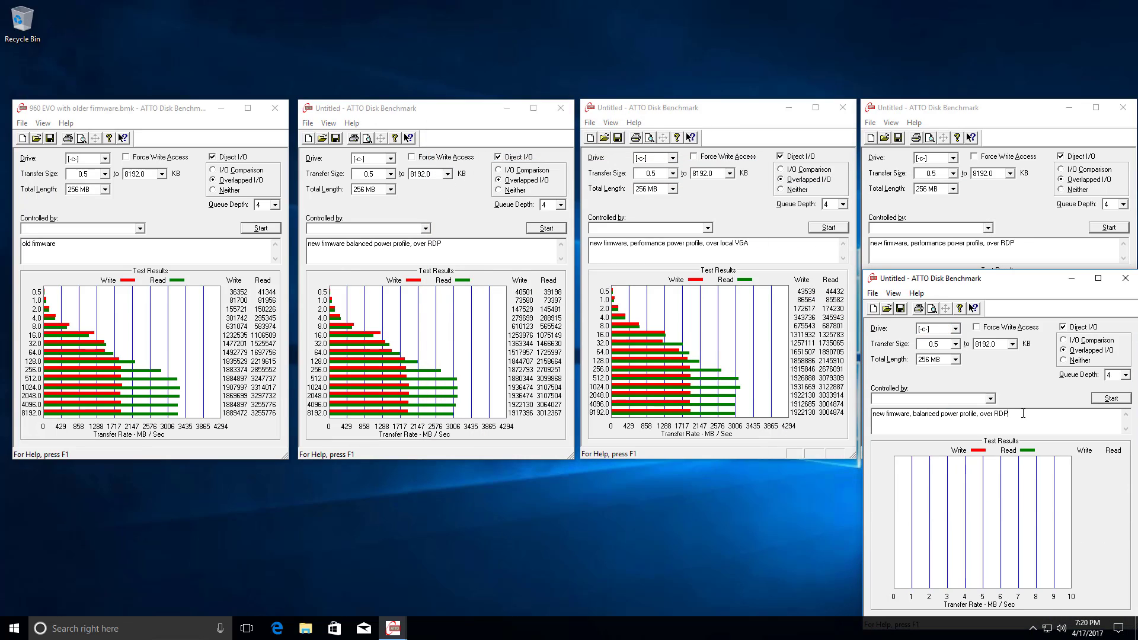
{"action": "left_click", "coordinate": [1111, 399]}
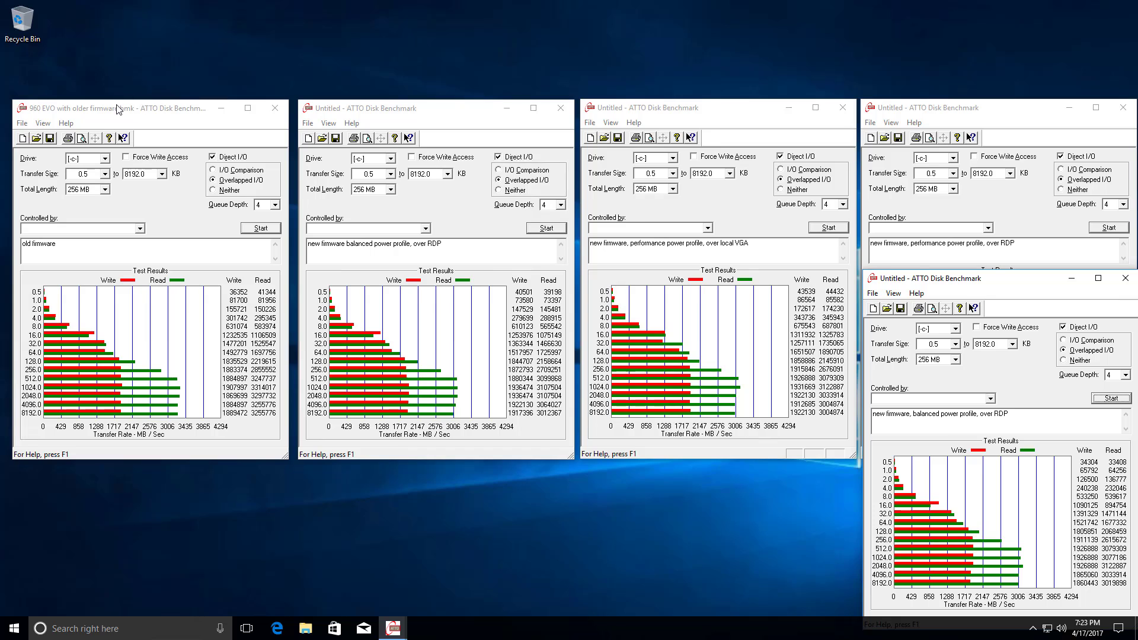
Arrange the four new-firmware benchmark windows side by side in one row, with the old-firmware window beneath the first one.
{"action": "left_click_drag", "start_coordinate": [119, 109], "coordinate": [111, 263]}
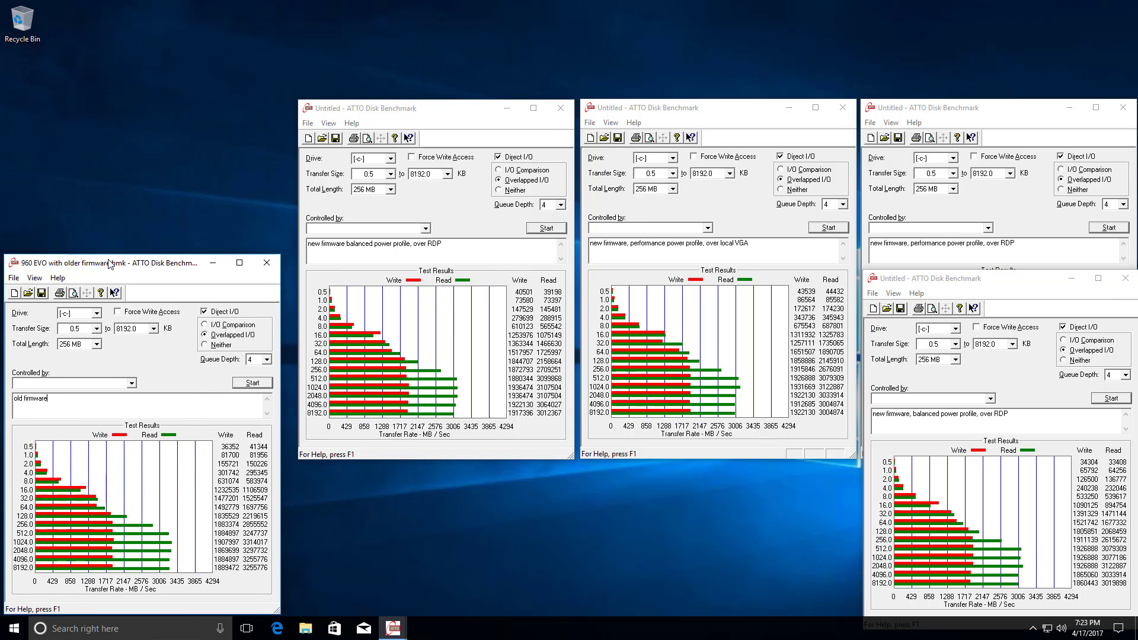
{"action": "left_click_drag", "start_coordinate": [433, 114], "coordinate": [137, 49]}
{"action": "left_click_drag", "start_coordinate": [688, 117], "coordinate": [390, 52]}
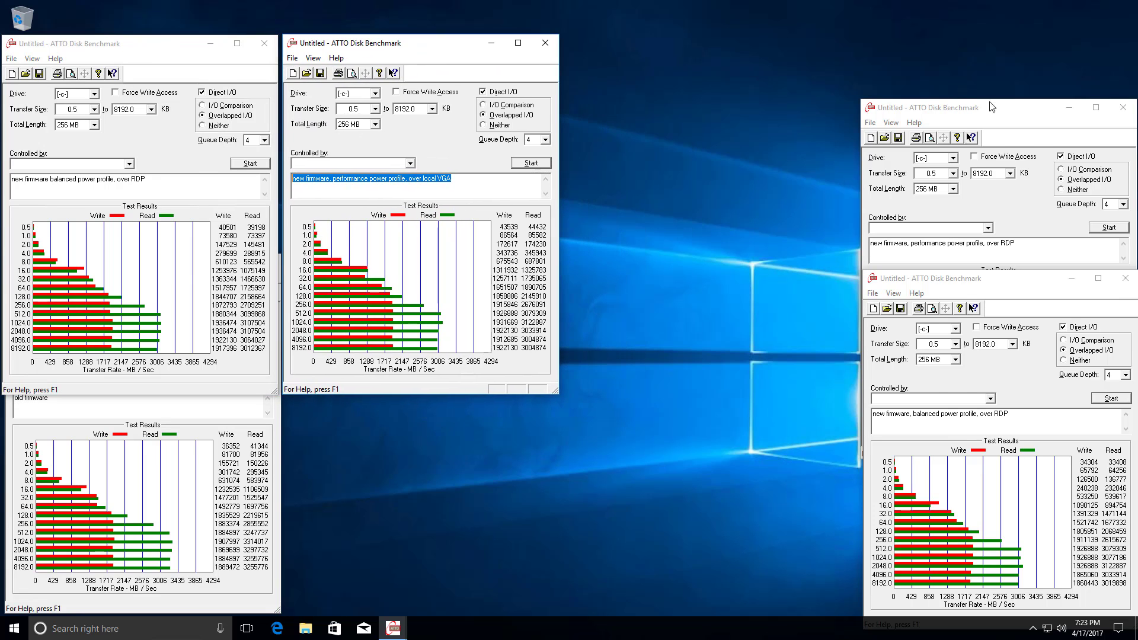
{"action": "left_click_drag", "start_coordinate": [991, 108], "coordinate": [732, 47]}
{"action": "left_click_drag", "start_coordinate": [1002, 277], "coordinate": [982, 44]}
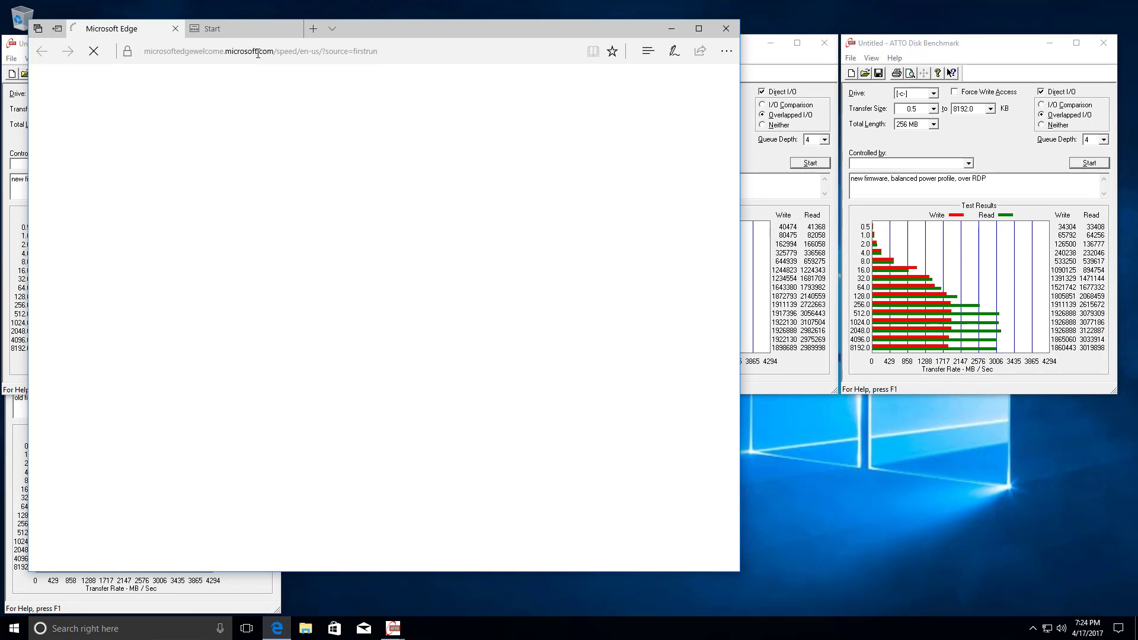
Open tinkertry.com in Microsoft Edge and maximize the browser window.
{"action": "double_click", "coordinate": [258, 53]}
{"action": "triple_click", "coordinate": [258, 53]}
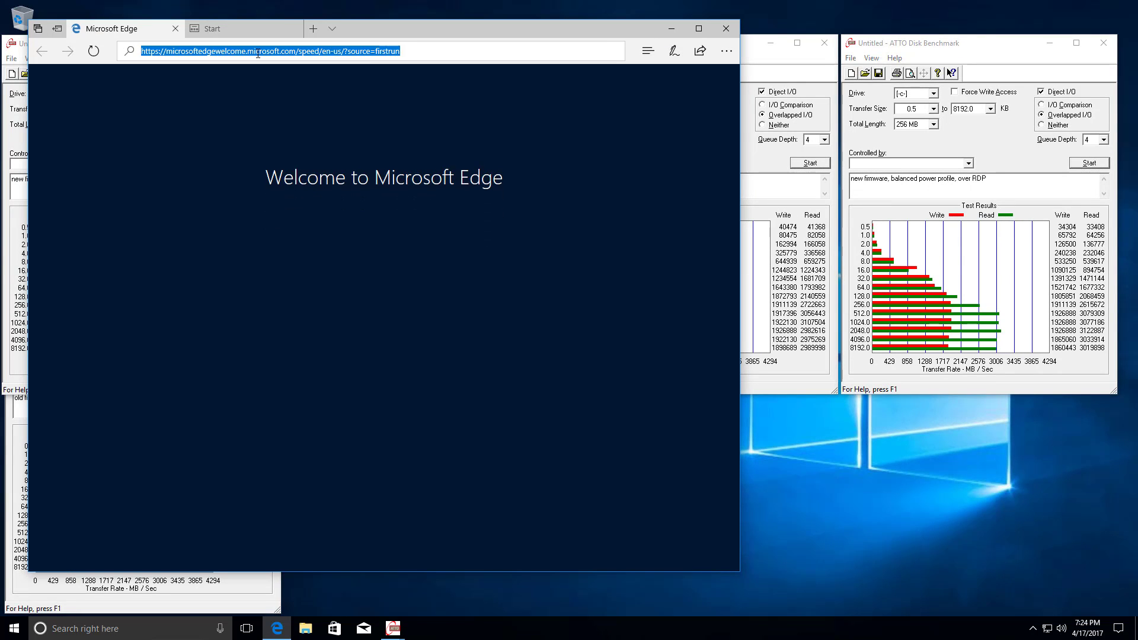
{"action": "type", "text": "tinkertry.com"}
{"action": "key", "text": "Return"}
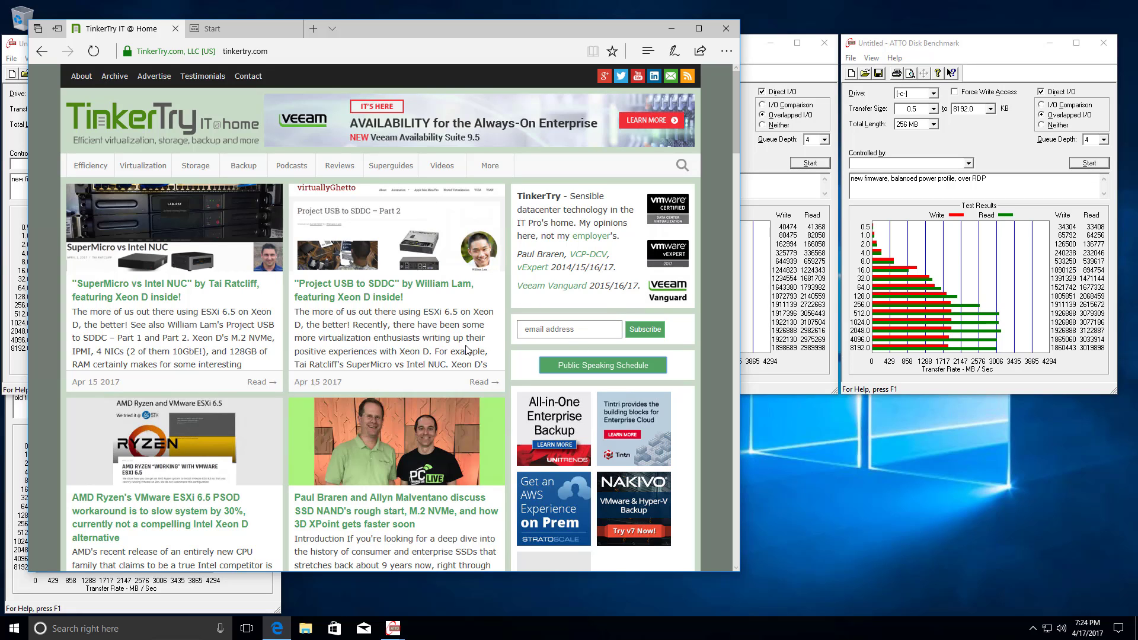
{"action": "left_click", "coordinate": [700, 28]}
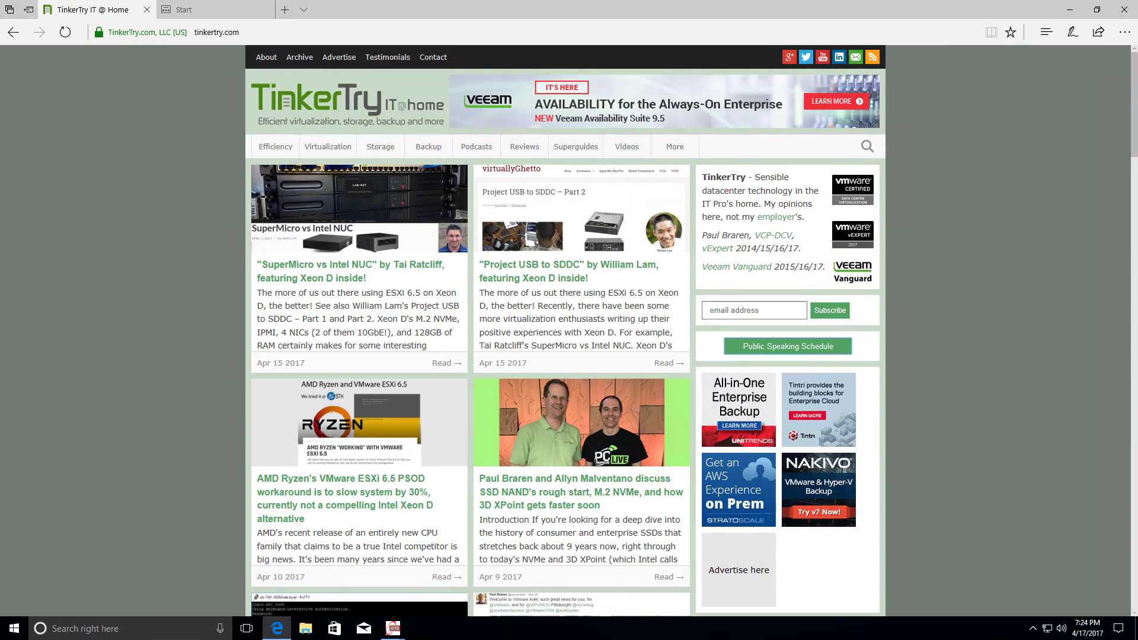